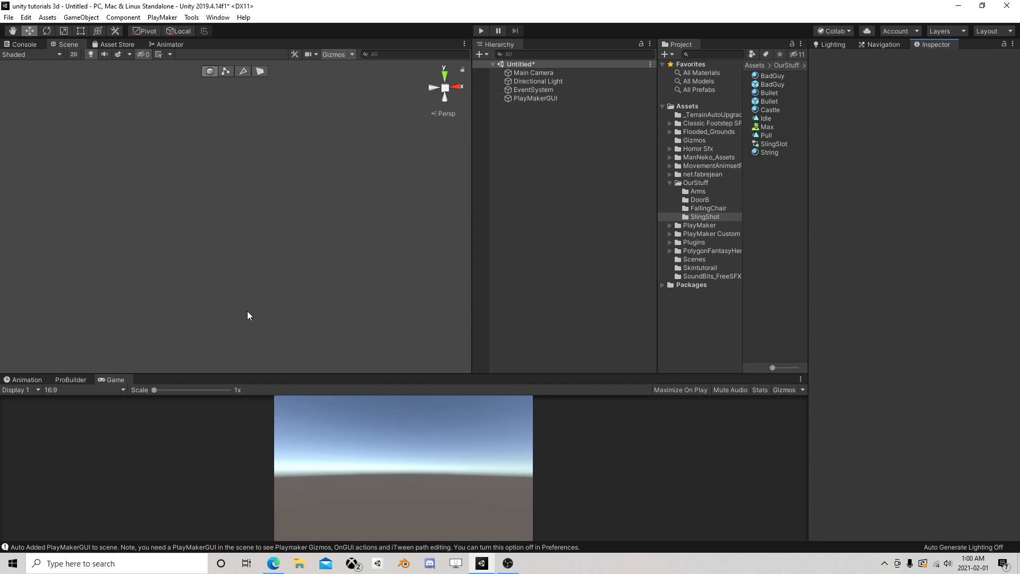
- Examine the components and settings of PlayMakerGUI, Directional Light and Main Camera in the scene
click(542, 99)
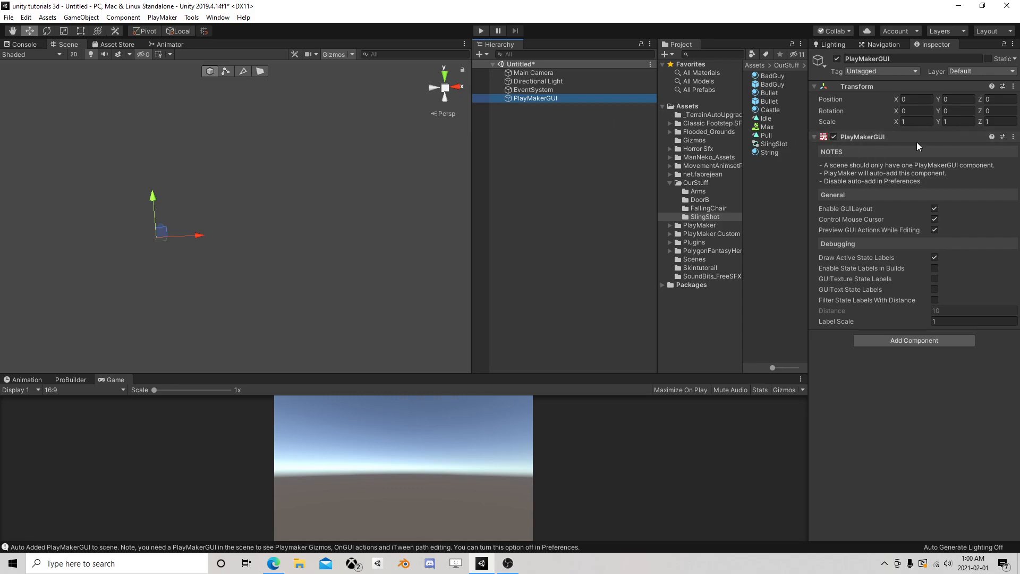
click(815, 137)
click(555, 91)
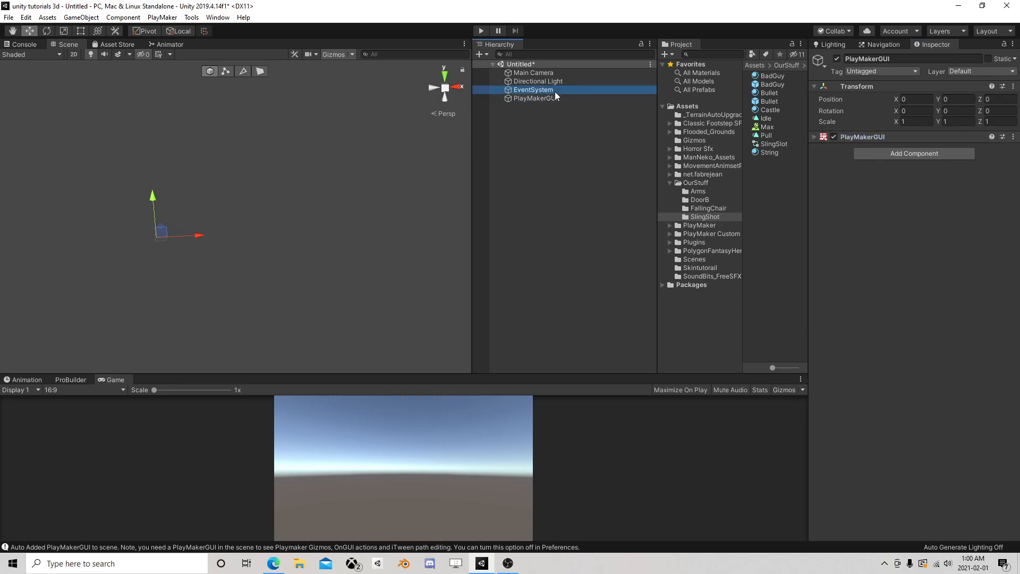
click(528, 81)
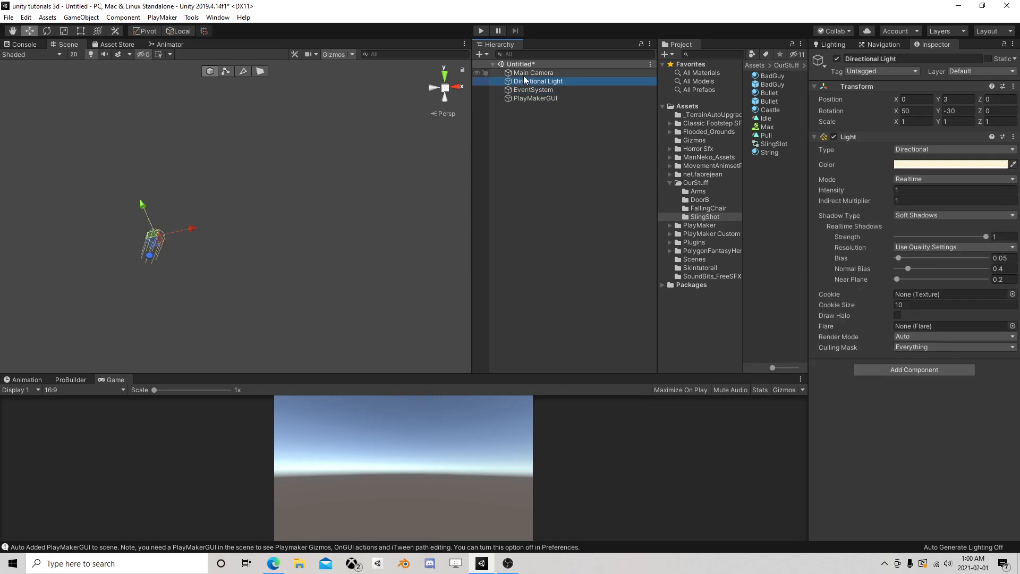
click(524, 75)
click(527, 80)
click(525, 75)
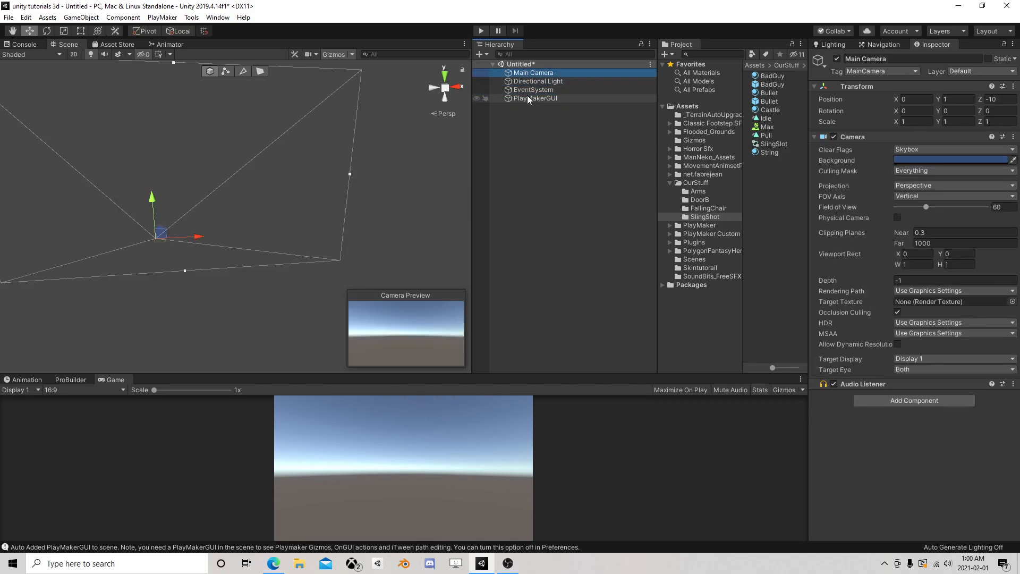
- Add a UI Canvas to the scene and set its UI Scale Mode to Scale With Screen Size
click(518, 130)
right_click(513, 133)
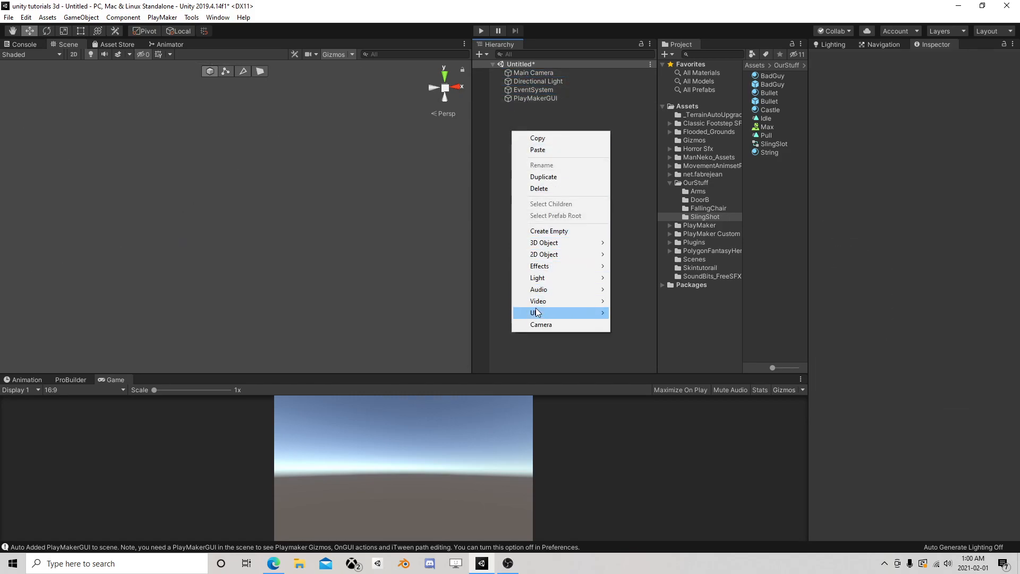
mouse_move(537, 313)
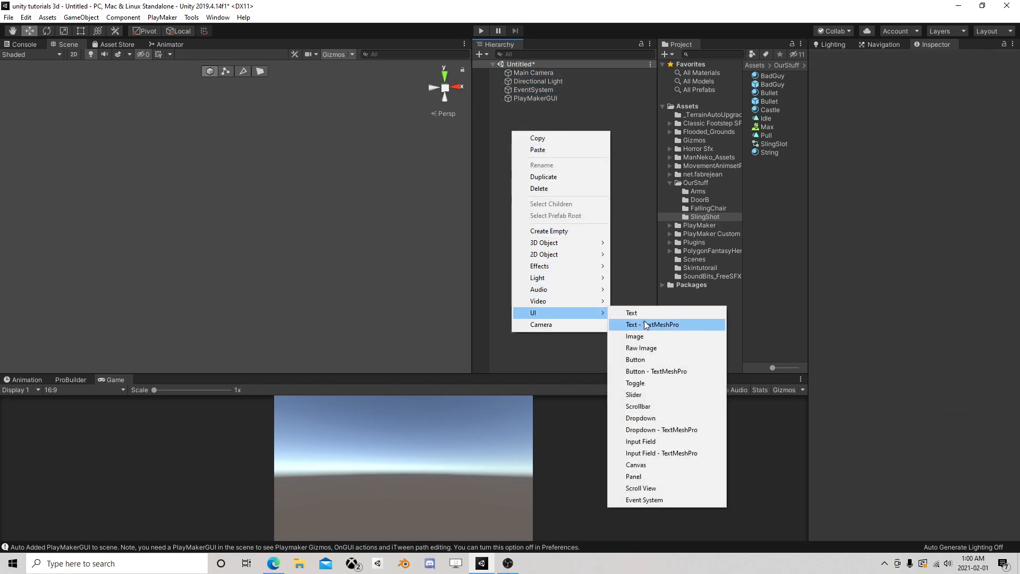
click(636, 465)
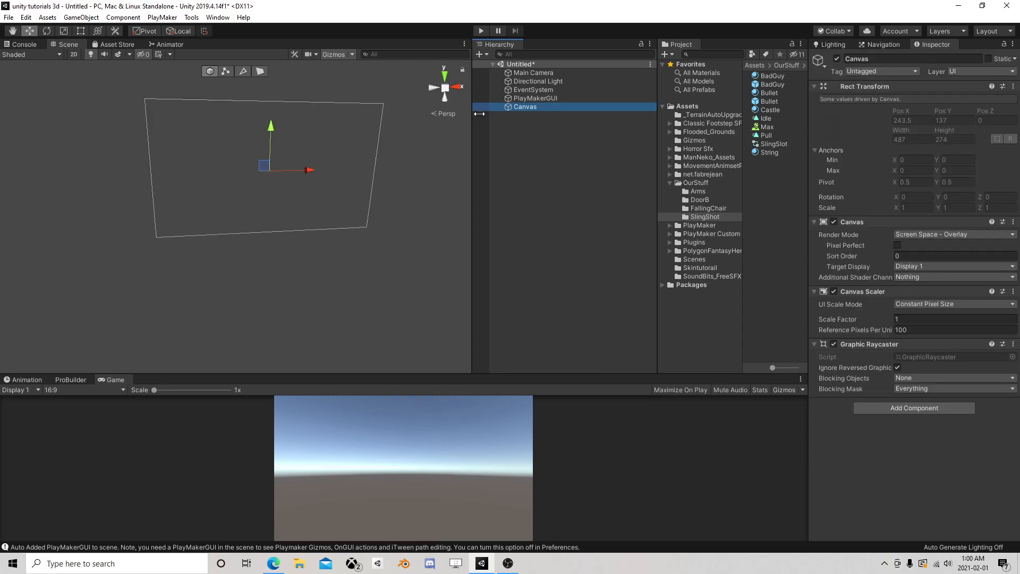
double_click(531, 107)
click(943, 305)
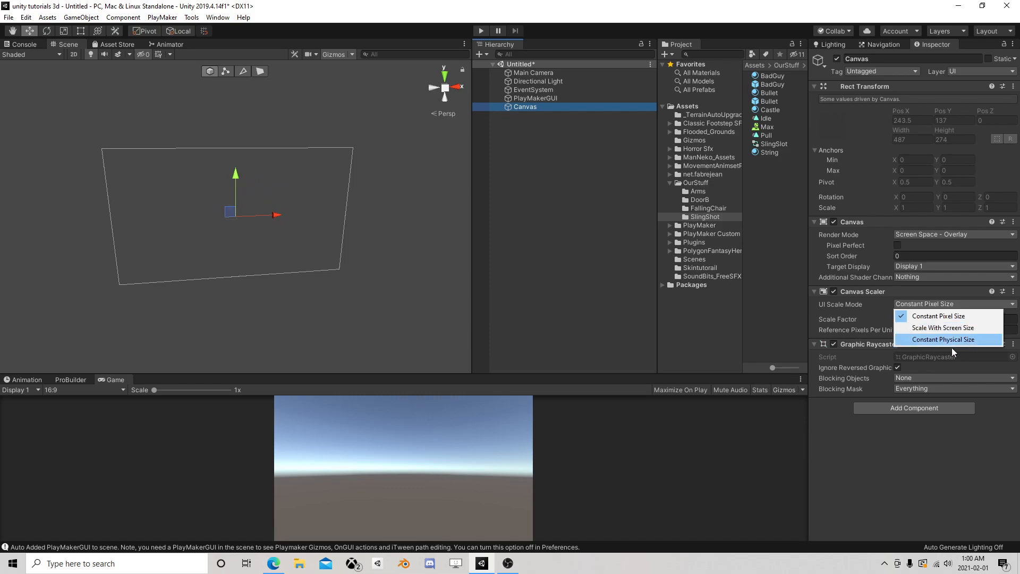
click(941, 327)
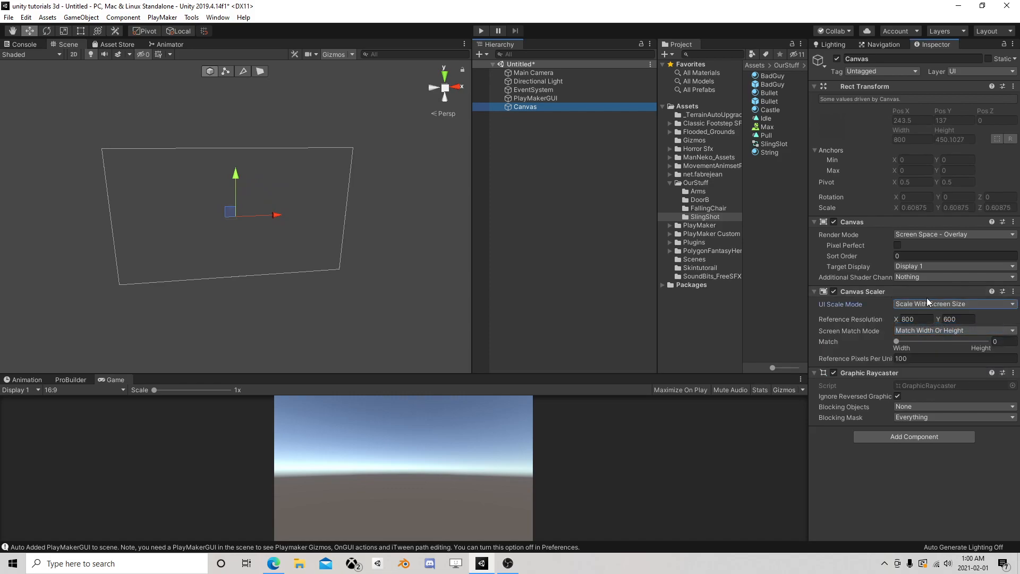
click(914, 234)
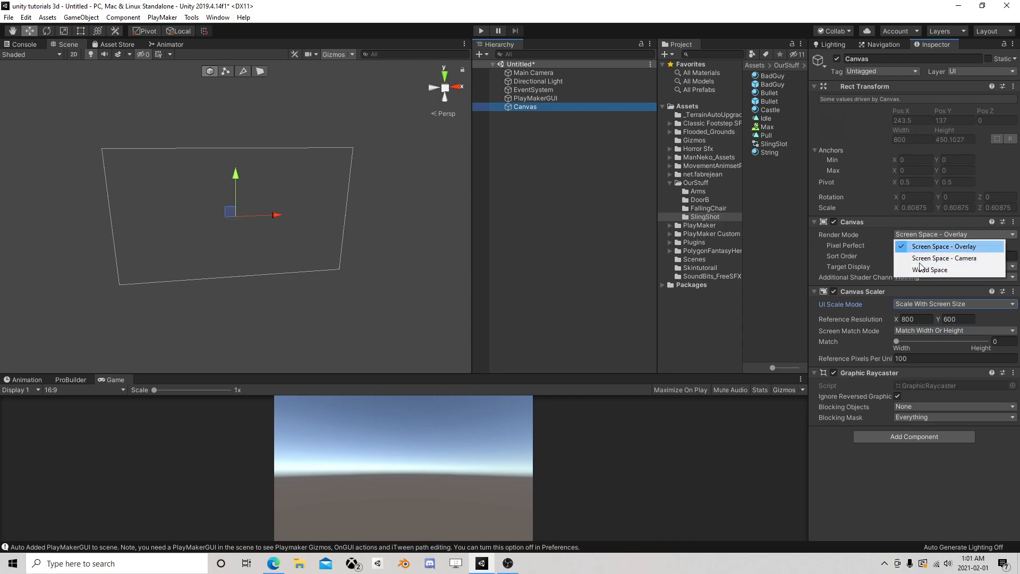
click(119, 83)
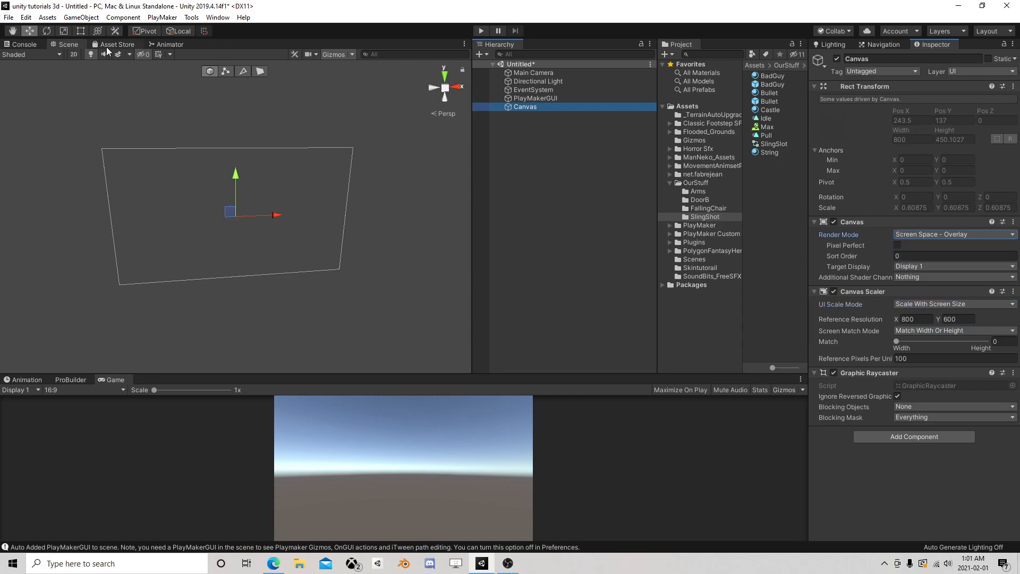
- Add a Terrain object to the scene and frame it in the scene view
click(84, 17)
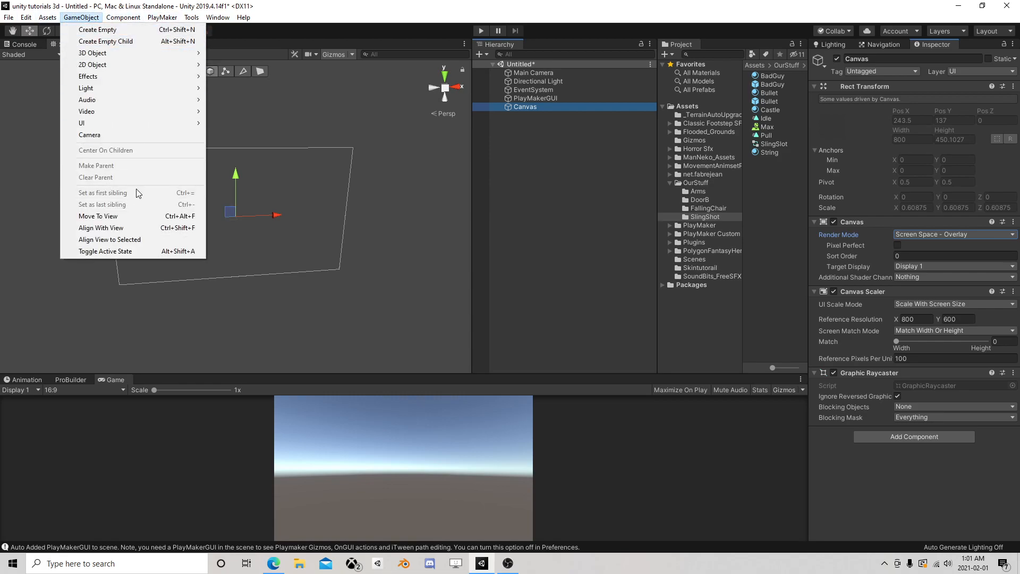
mouse_move(123, 17)
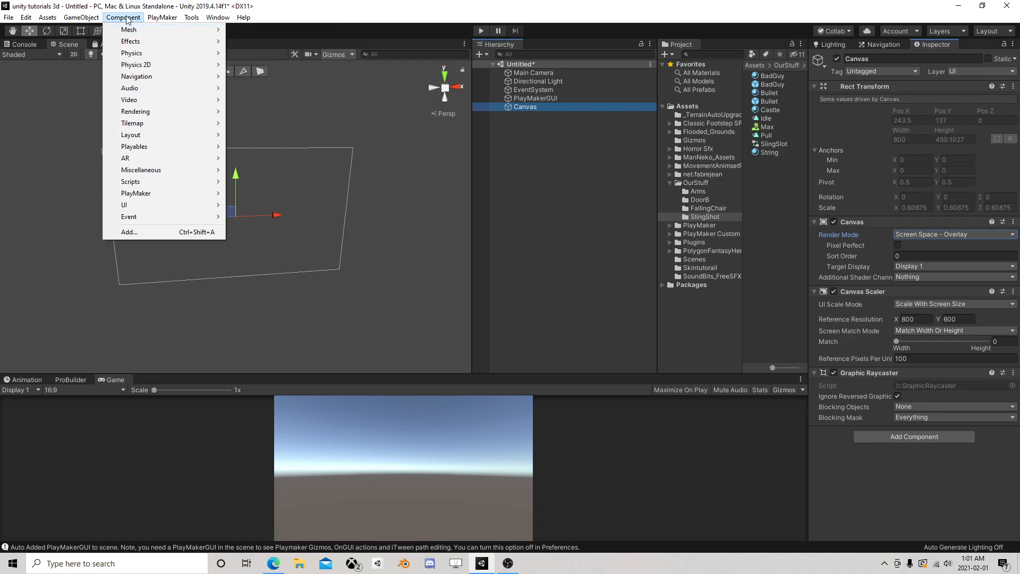
mouse_move(82, 17)
mouse_move(162, 53)
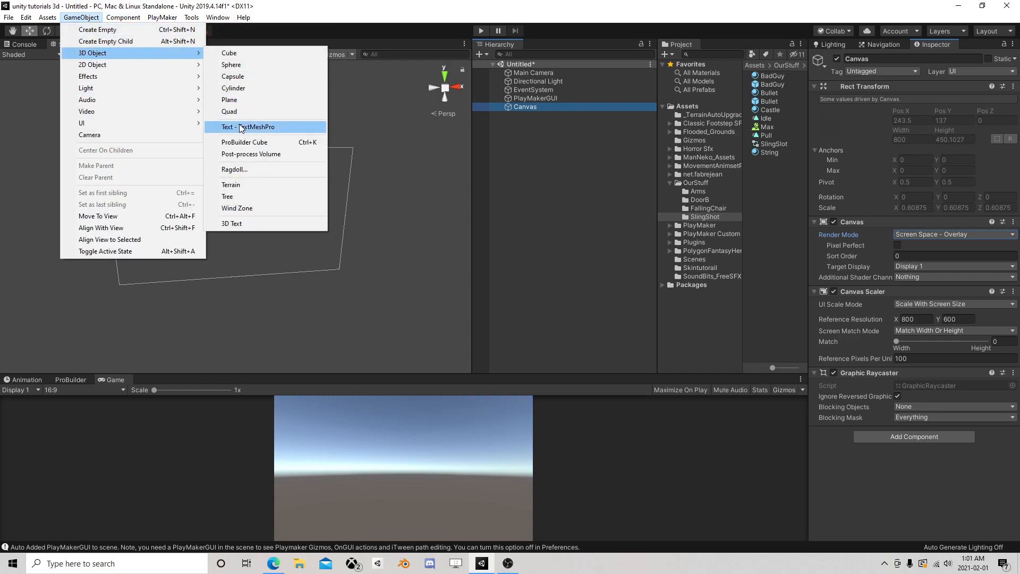
click(265, 184)
double_click(534, 116)
scroll(250, 226, up, 5)
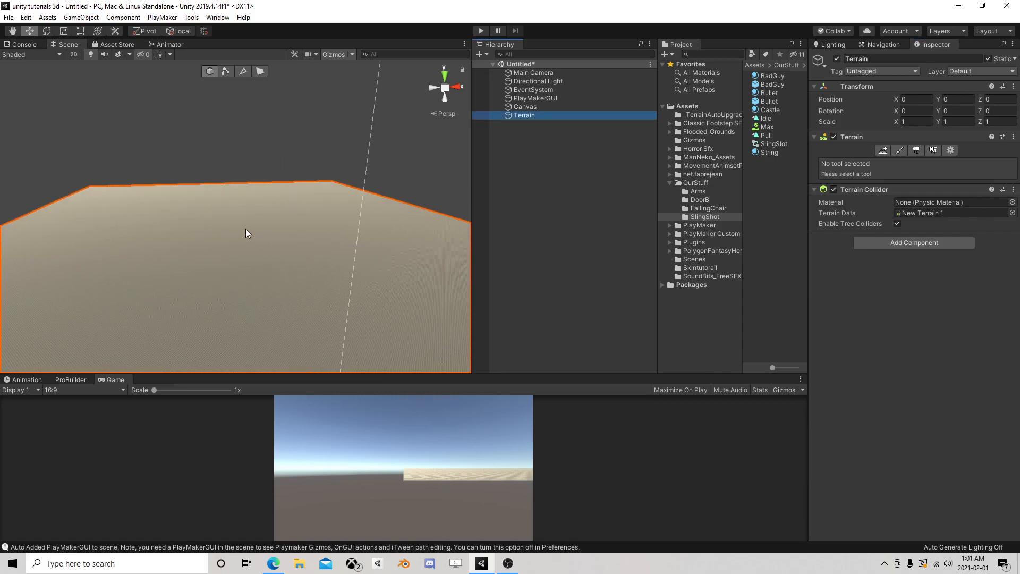
- Add a 3D Capsule to the scene and frame it in the scene view
click(123, 17)
mouse_move(81, 17)
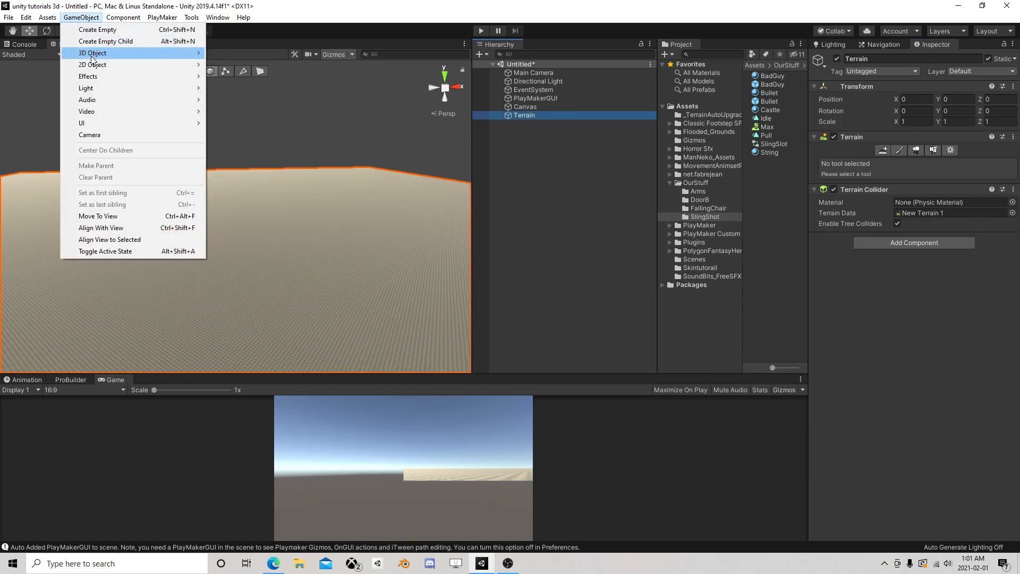
mouse_move(92, 53)
click(251, 78)
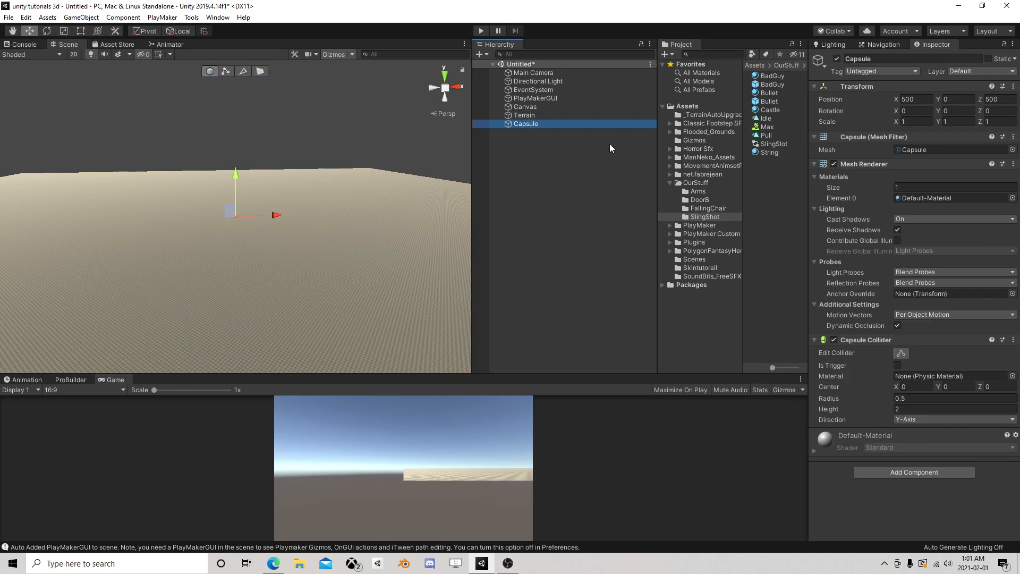
double_click(532, 122)
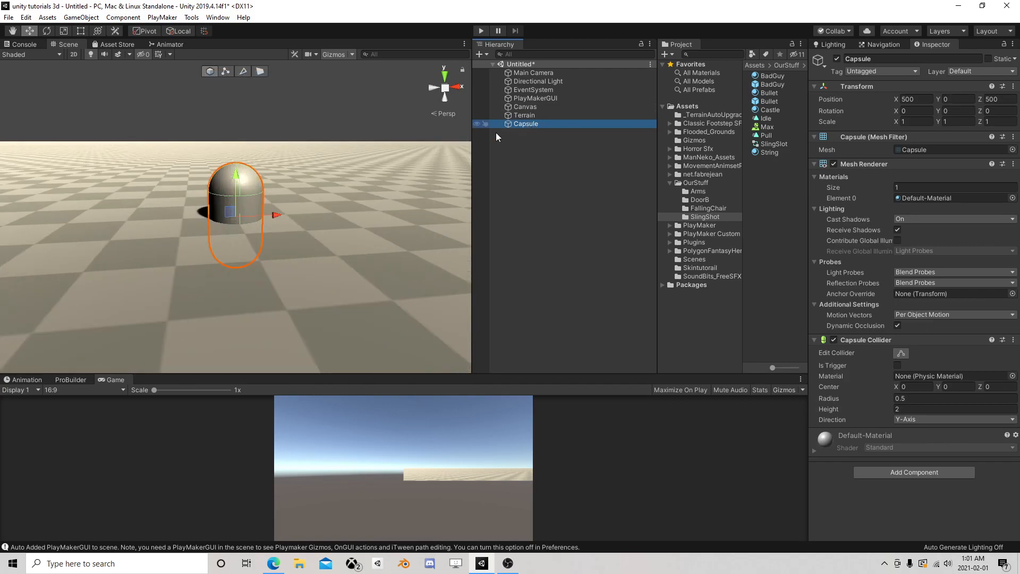
- Raise the capsule to a Y position of about 1.07 so it stands on the terrain
scroll(247, 175, down, 3)
drag(238, 183, 237, 132)
middle_drag(369, 127, 387, 262)
scroll(388, 261, up, 5)
scroll(314, 175, down, 3)
scroll(314, 178, down, 2)
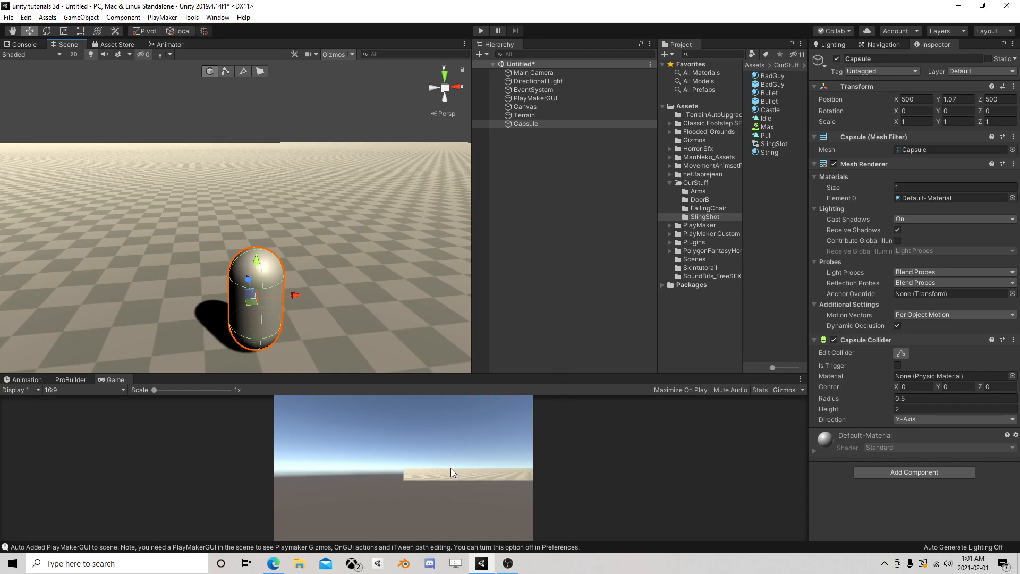
- Create a UI Canvas as a child of the Capsule and set its Render Mode to World Space
right_click(525, 124)
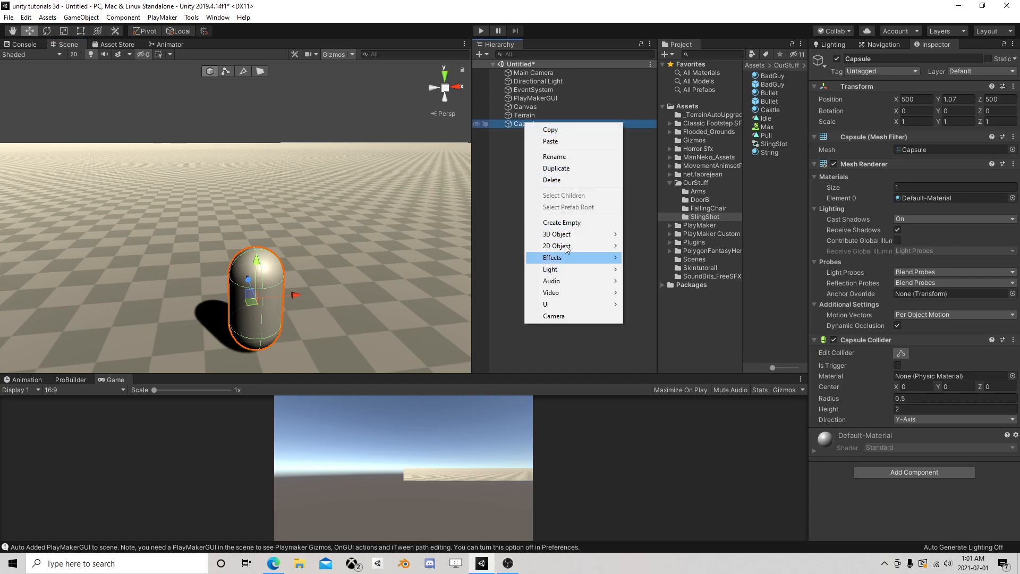
mouse_move(575, 236)
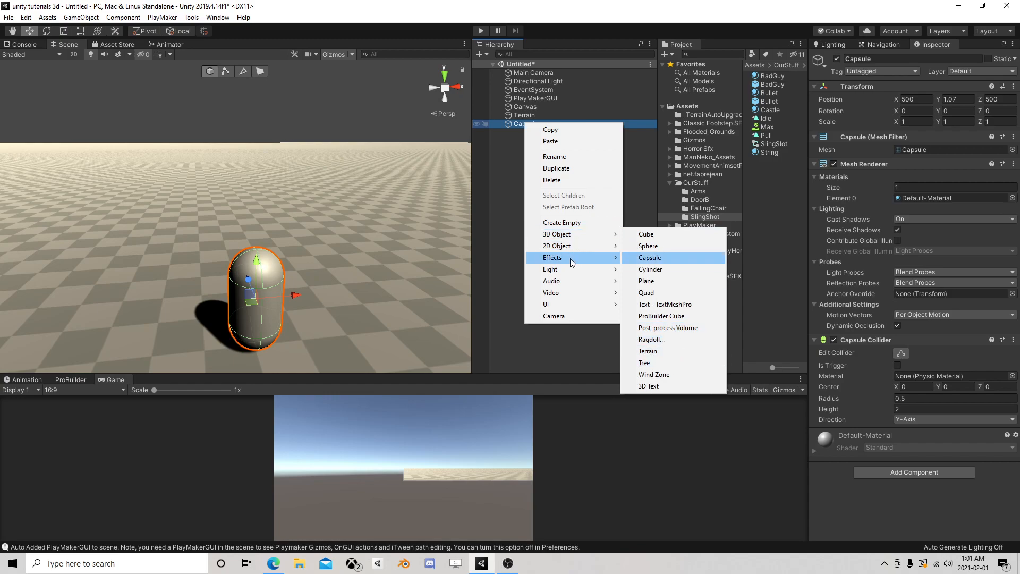
mouse_move(559, 304)
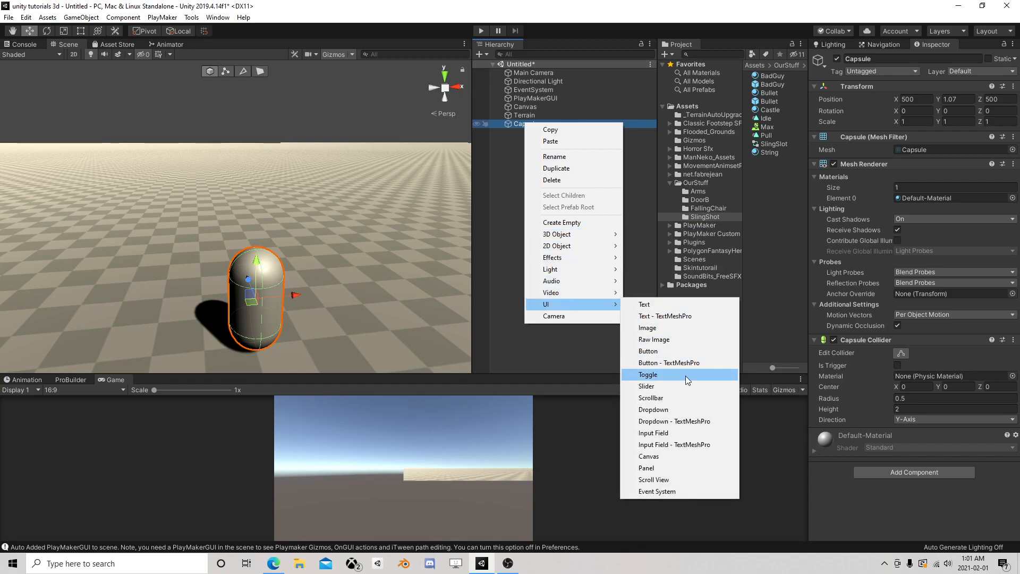
click(665, 456)
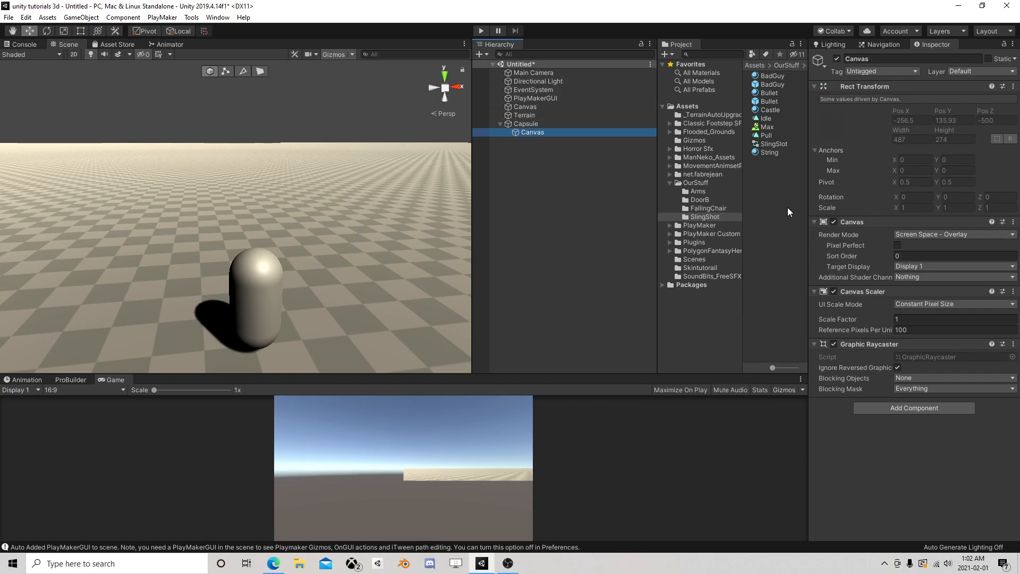
click(916, 234)
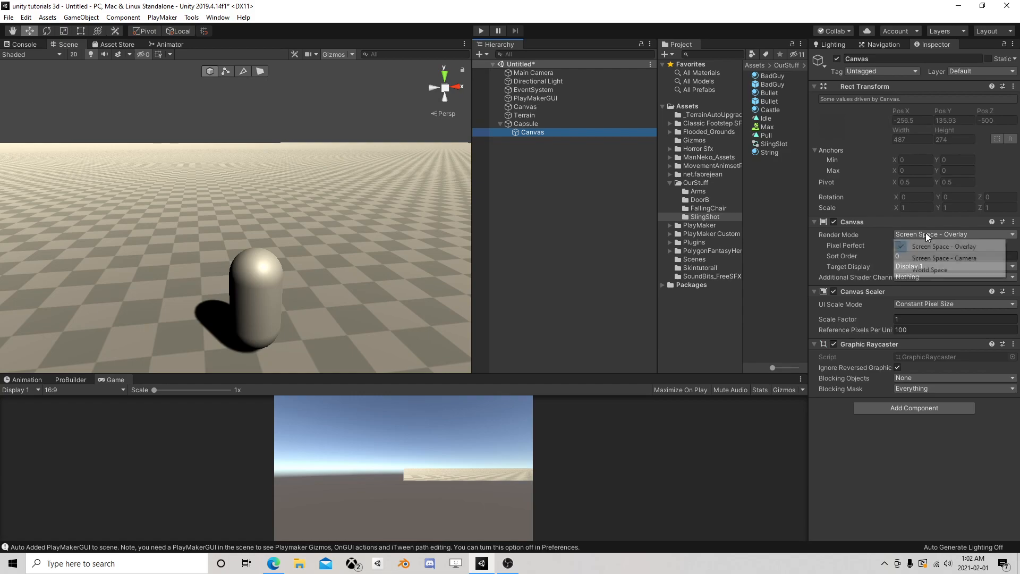
click(942, 270)
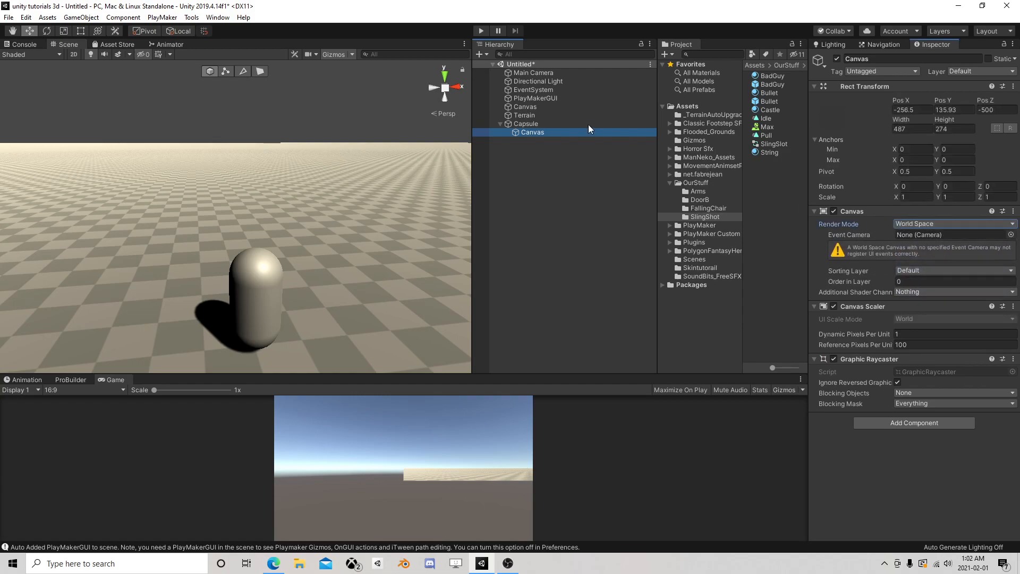
- Assign Main Camera as the capsule canvas's Event Camera and reset the assignment to None
drag(529, 74, 925, 235)
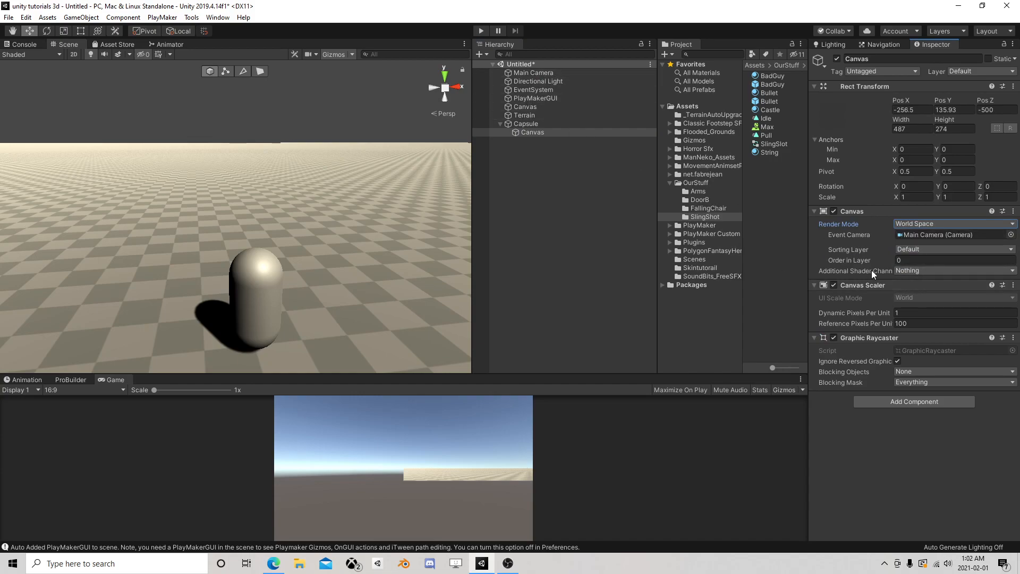
click(1011, 235)
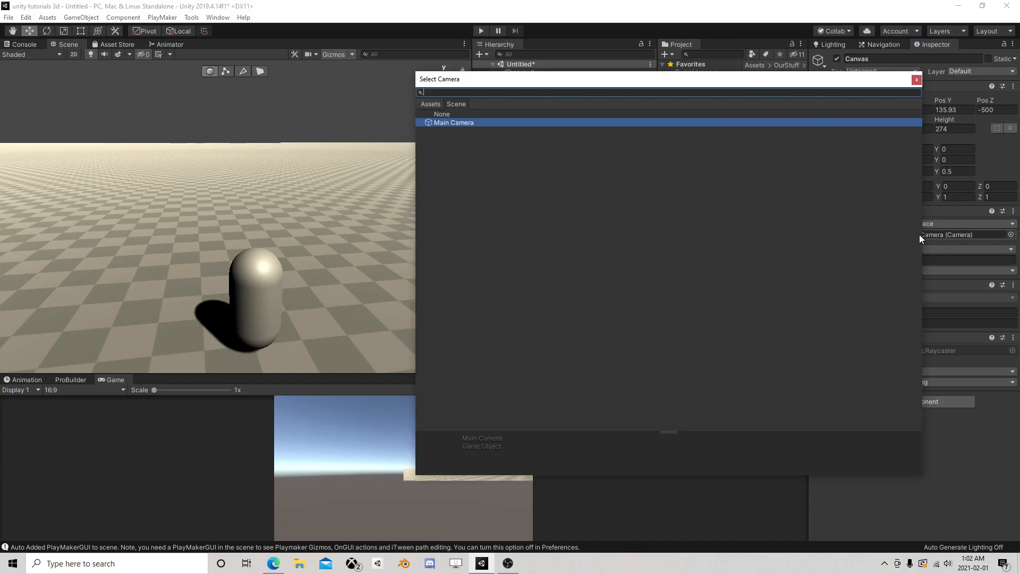
click(453, 114)
click(918, 81)
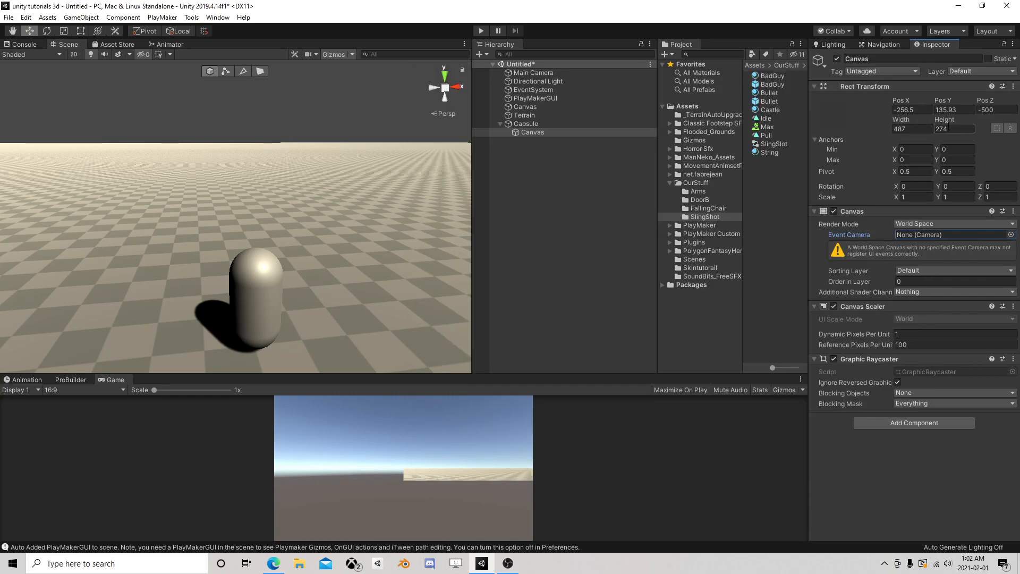
- Set the capsule canvas's position to 0, 0, 0 and both its width and height to 50
click(963, 109)
text(0)
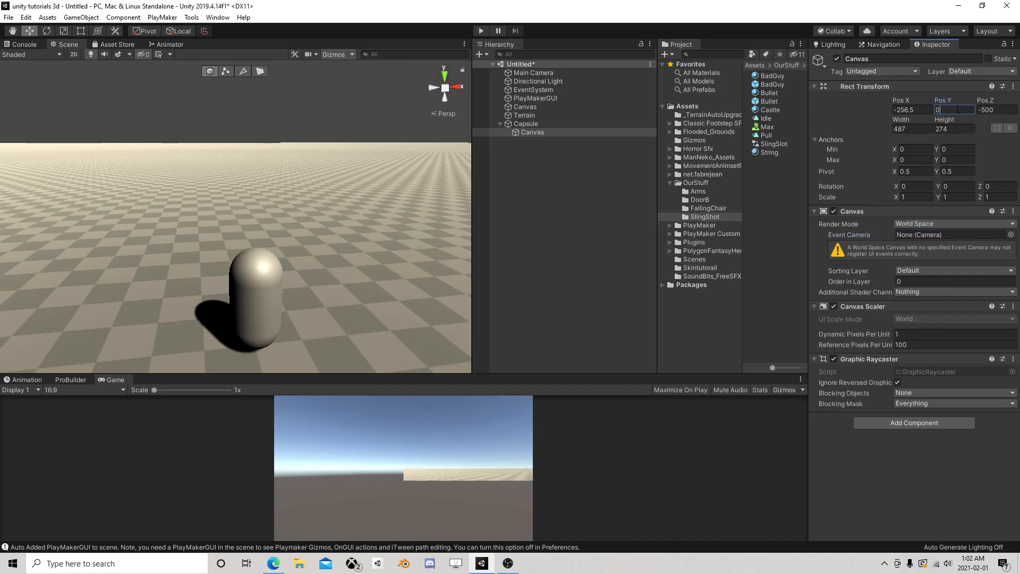
click(920, 110)
text(050)
click(970, 127)
text(50)
click(1003, 109)
text(0)
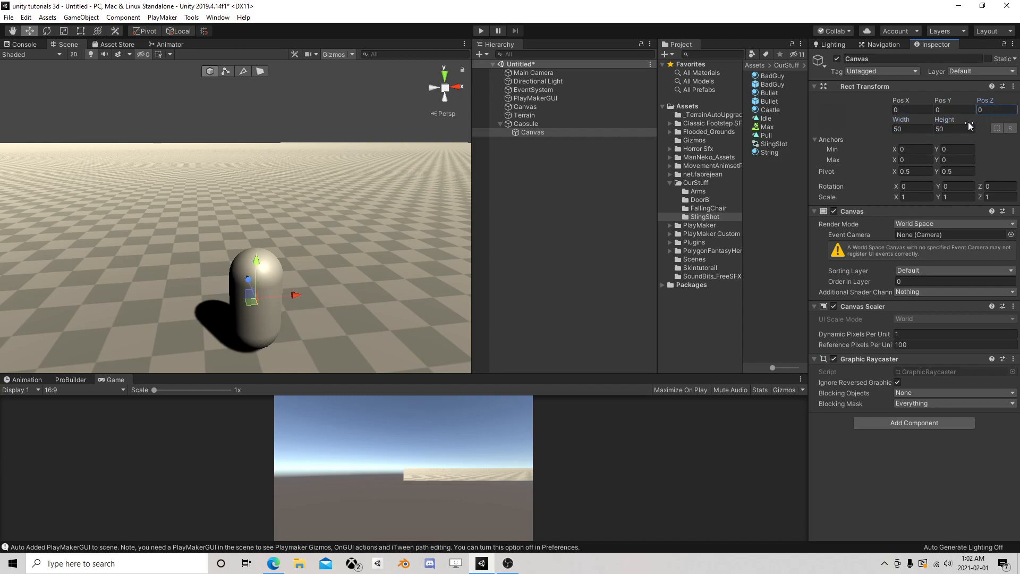
- Set the capsule canvas's X and Y scale to 0.2
click(913, 197)
text(0.2)
key(Tab)
text(.2)
key(Return)
scroll(289, 231, down, 9)
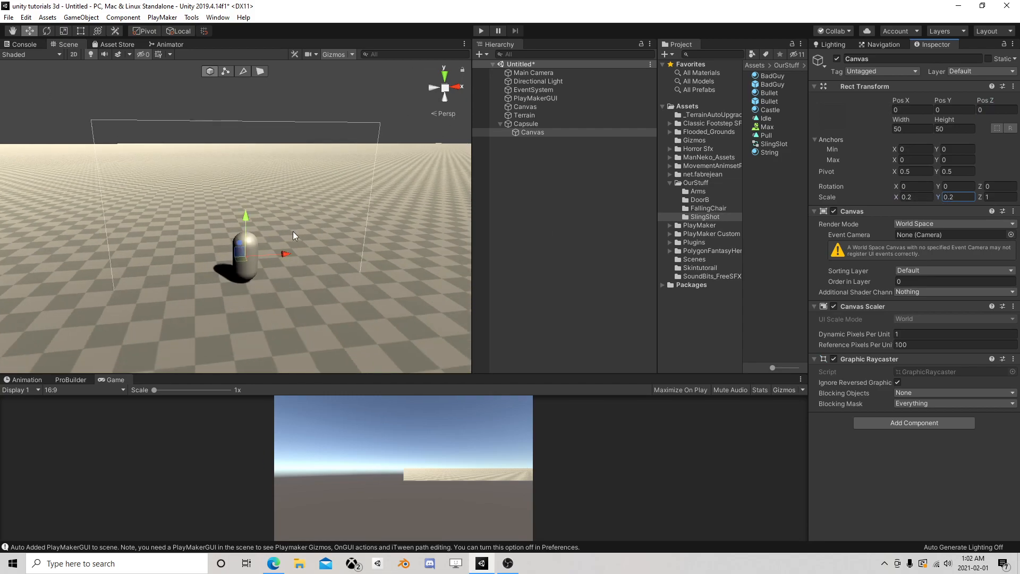
- Reduce the capsule canvas's X and Y scale to 0.05 and raise it above the capsule to a Y position of about 1.74
scroll(266, 234, up, 5)
mouse_move(352, 270)
right_down()
mouse_move(307, 206)
mouse_move(342, 261)
right_up()
click(909, 197)
text(0.1)
click(968, 198)
text(.1)
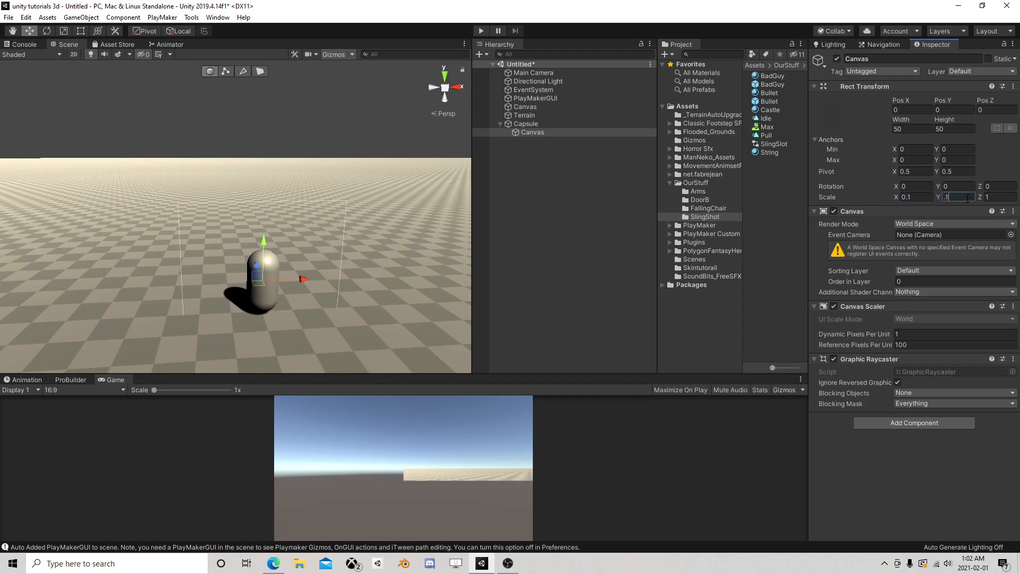
key(BackSpace)
text(05)
click(915, 197)
text(0.05)
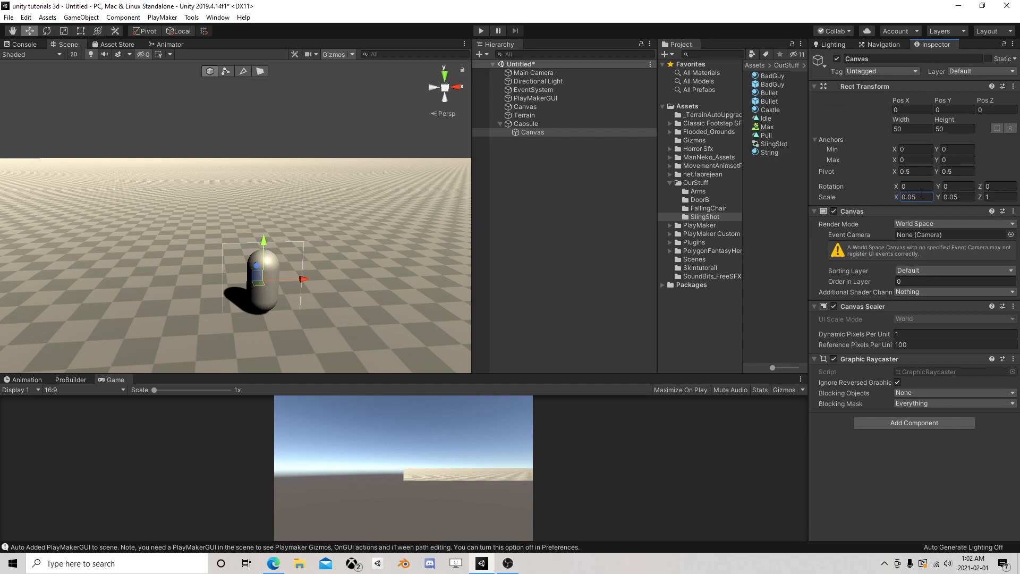
drag(265, 241, 260, 189)
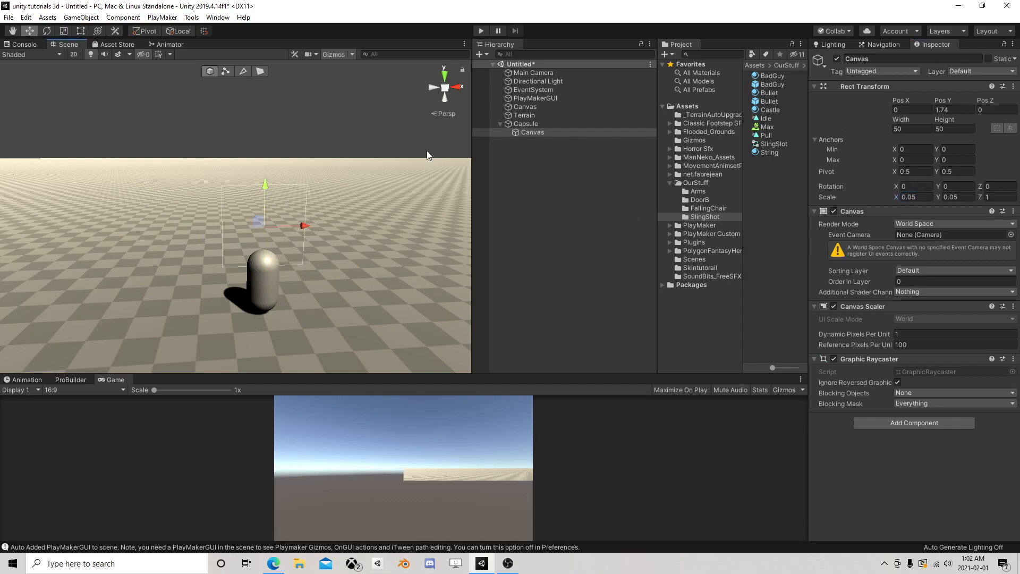
- Add a UI Slider as a child of the capsule's canvas
right_click(543, 134)
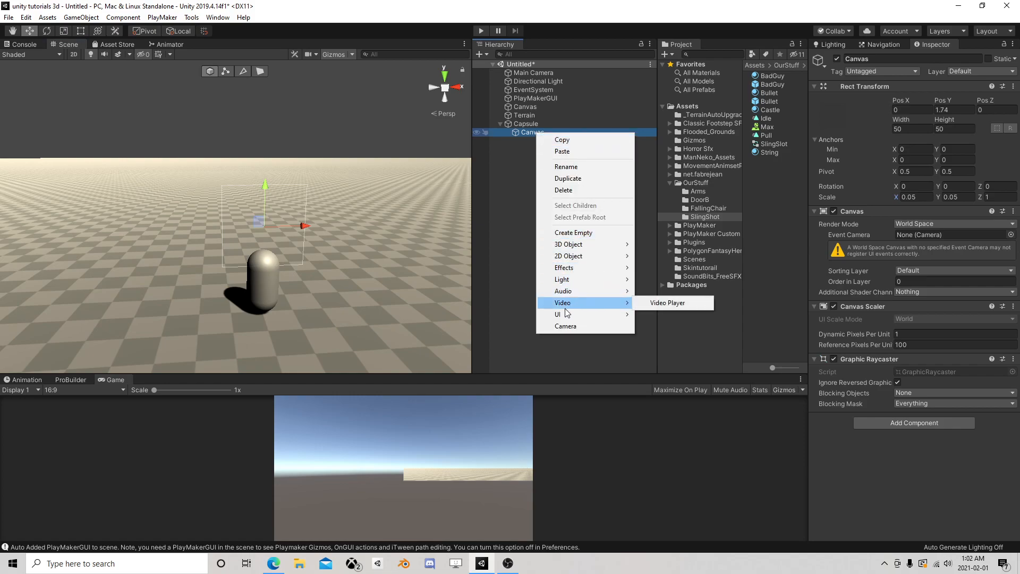
mouse_move(567, 314)
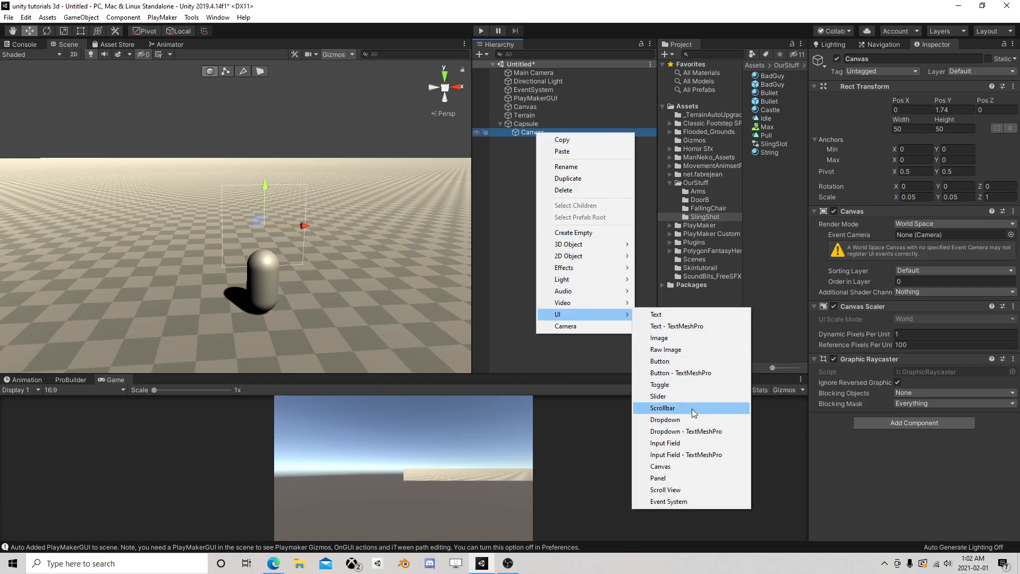
click(693, 395)
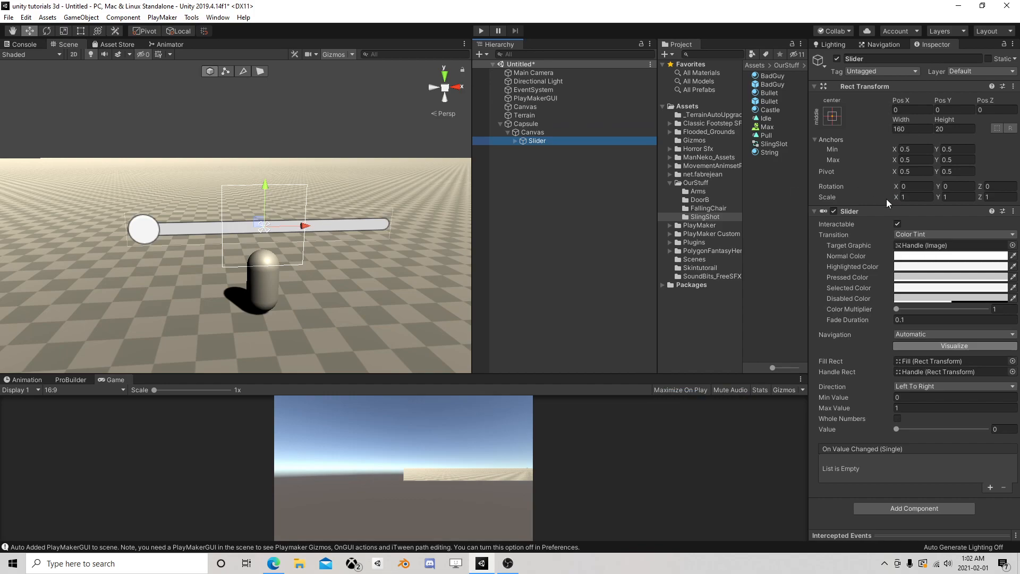
- Resize the slider with the Rect tool to the capsule canvas's width of 50, with a height of about 18
click(83, 31)
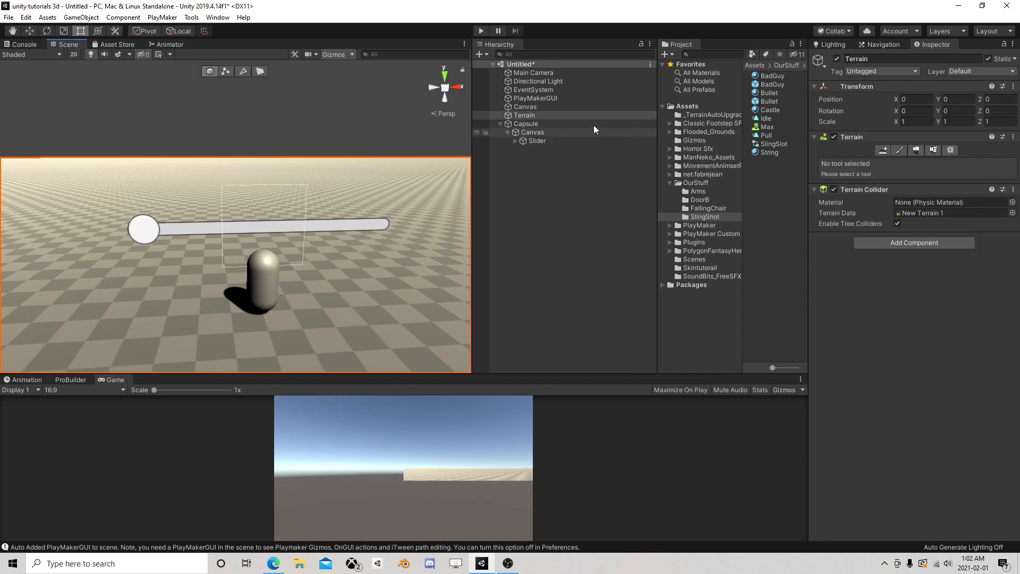
click(537, 141)
drag(123, 213, 212, 213)
drag(389, 239, 306, 239)
drag(212, 242, 222, 243)
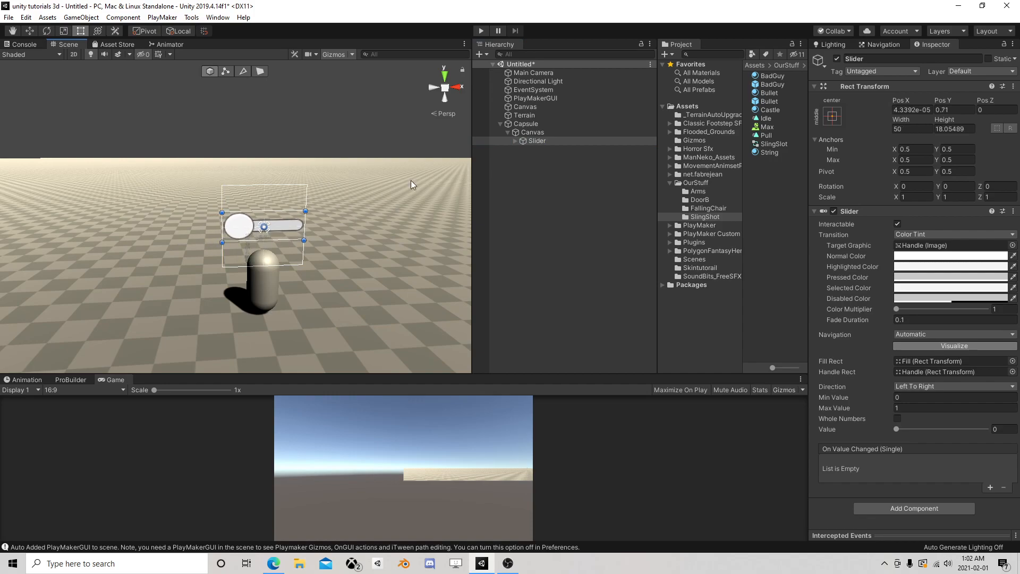
- Delete the Handle Slide Area from the slider
click(516, 140)
click(515, 140)
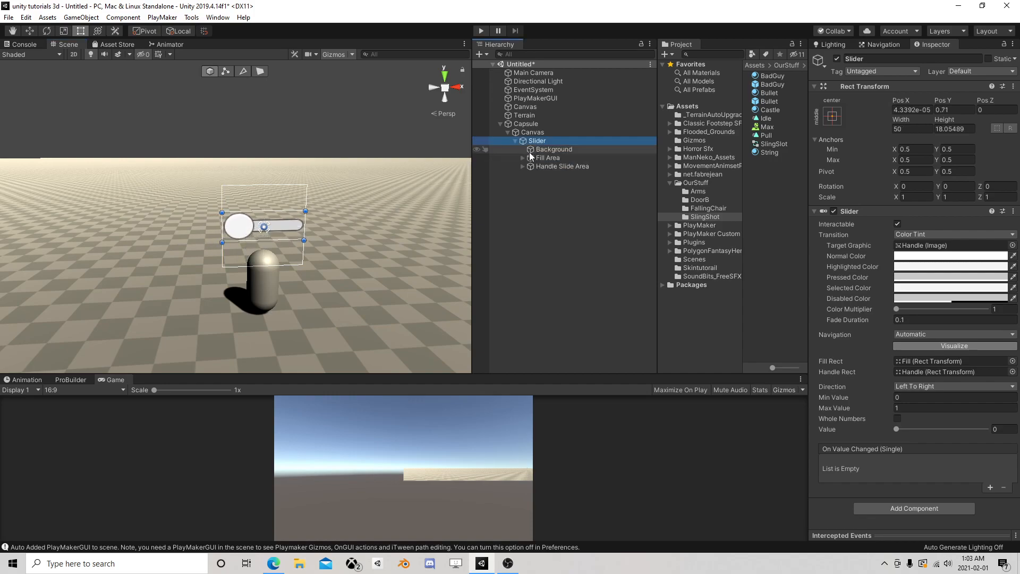
click(539, 166)
key(Delete)
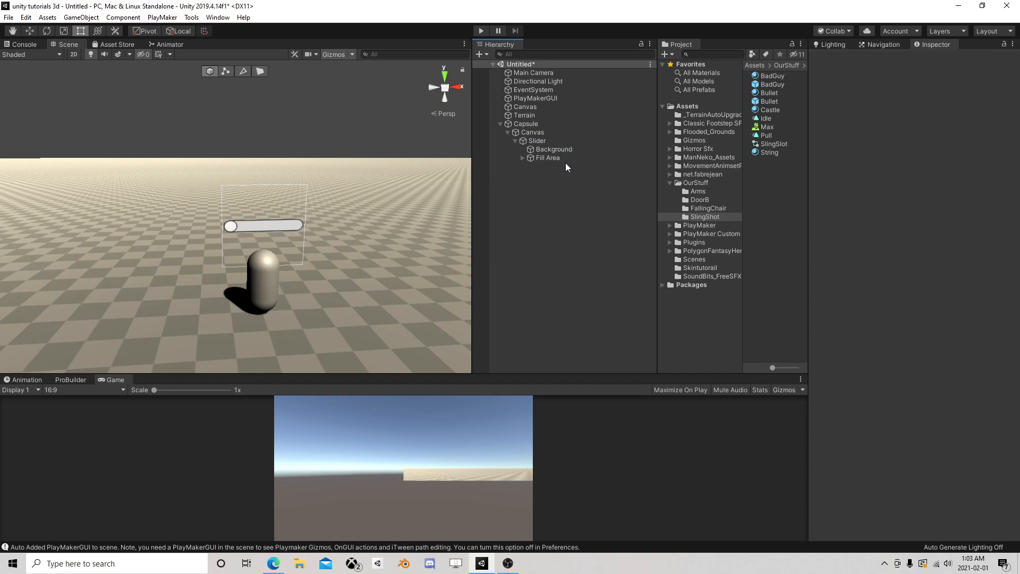
- Set the slider Fill's Width to 0 and the Fill Area's Left and Right offsets to 0
click(553, 158)
click(522, 158)
click(550, 166)
click(912, 139)
text(0)
click(559, 159)
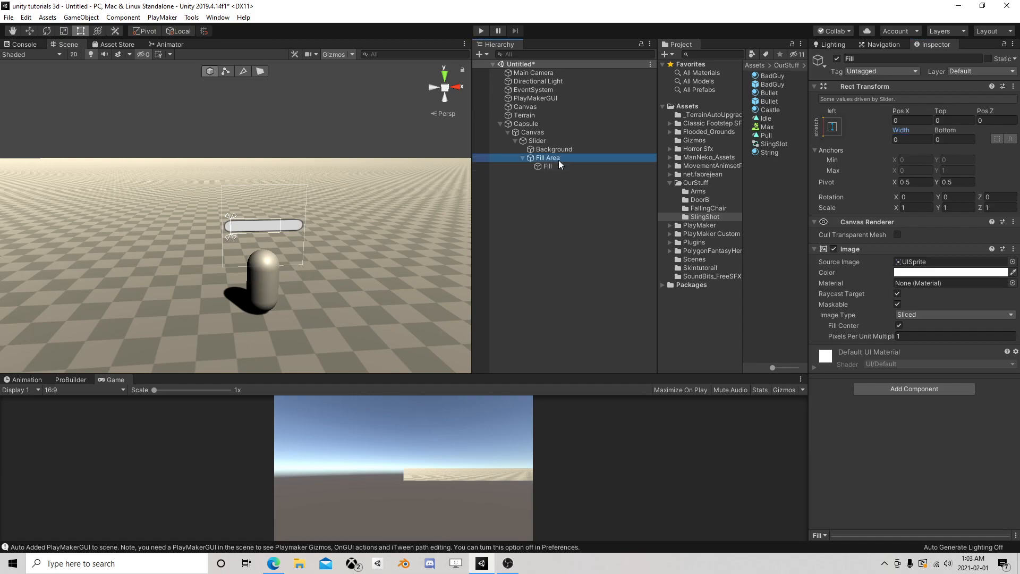
click(913, 109)
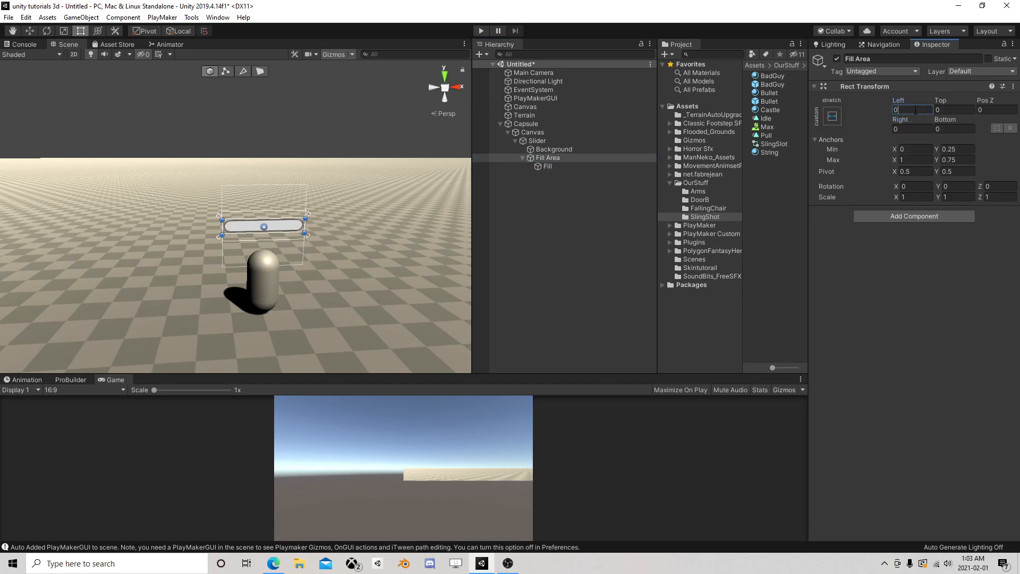
- Color the slider's Fill image bright green
click(546, 166)
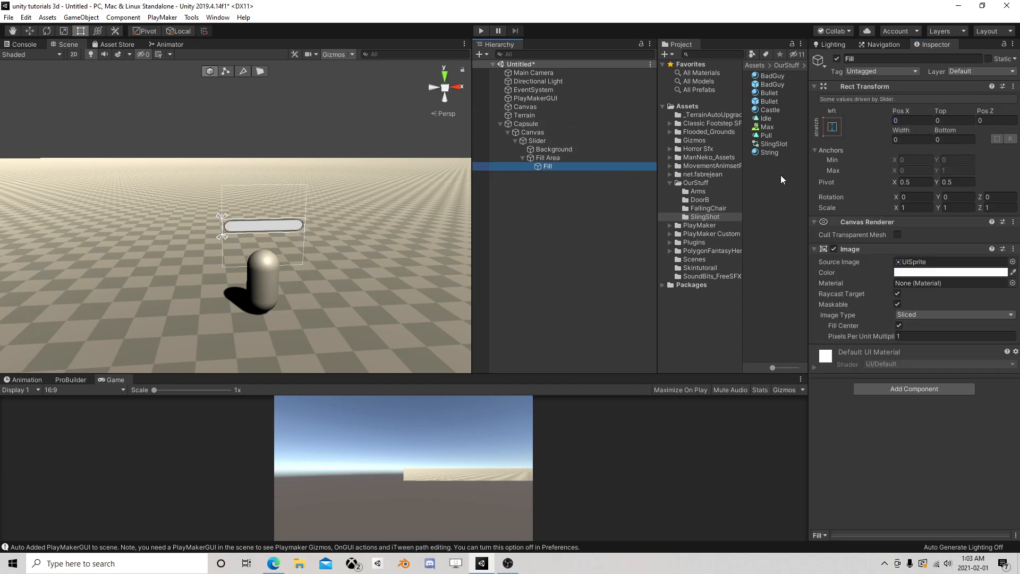
click(929, 271)
click(685, 169)
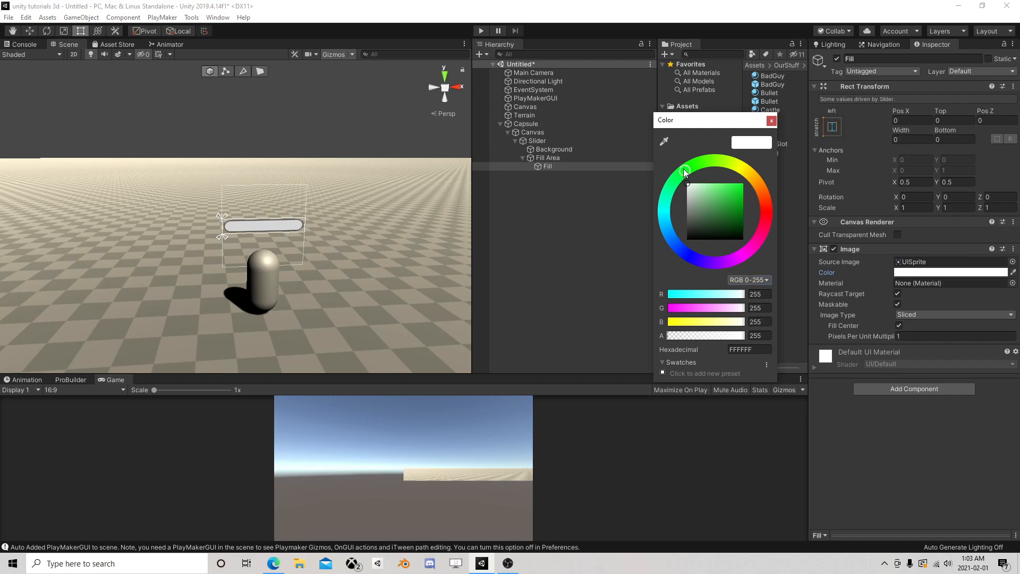
click(772, 121)
- Color the slider's Background image dark green
click(552, 150)
click(955, 262)
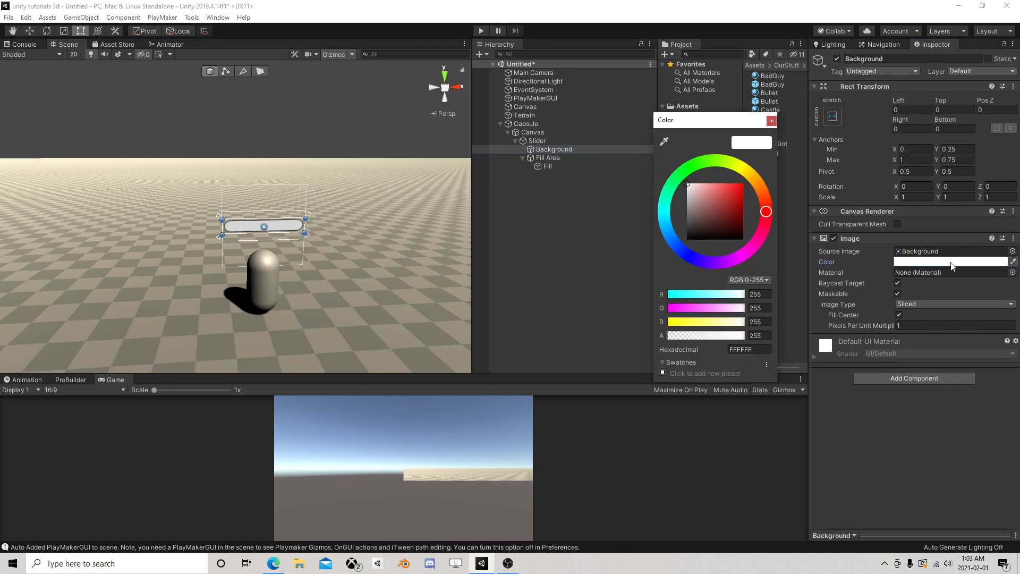
click(684, 171)
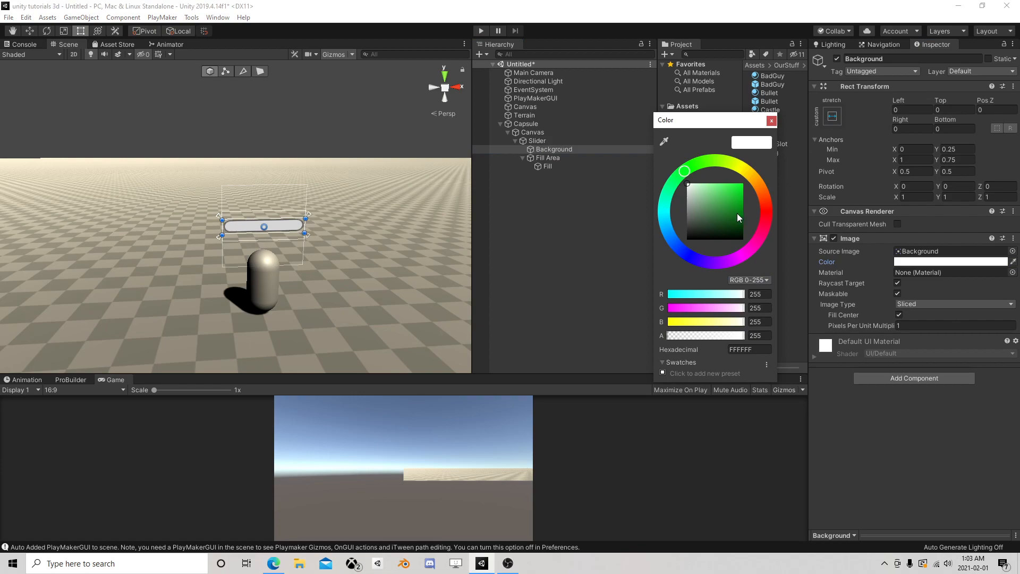
drag(736, 213, 742, 224)
click(771, 121)
- Test the slider's fill by raising its Value to 0.6, viewing the bar above the capsule, and returning the Value to 0
click(537, 140)
drag(897, 451, 946, 451)
right_drag(157, 264, 330, 293)
mouse_move(183, 292)
middle_down()
mouse_move(572, 252)
mouse_move(410, 273)
mouse_move(244, 255)
middle_up()
right_drag(333, 214, 218, 225)
middle_drag(356, 231, 259, 247)
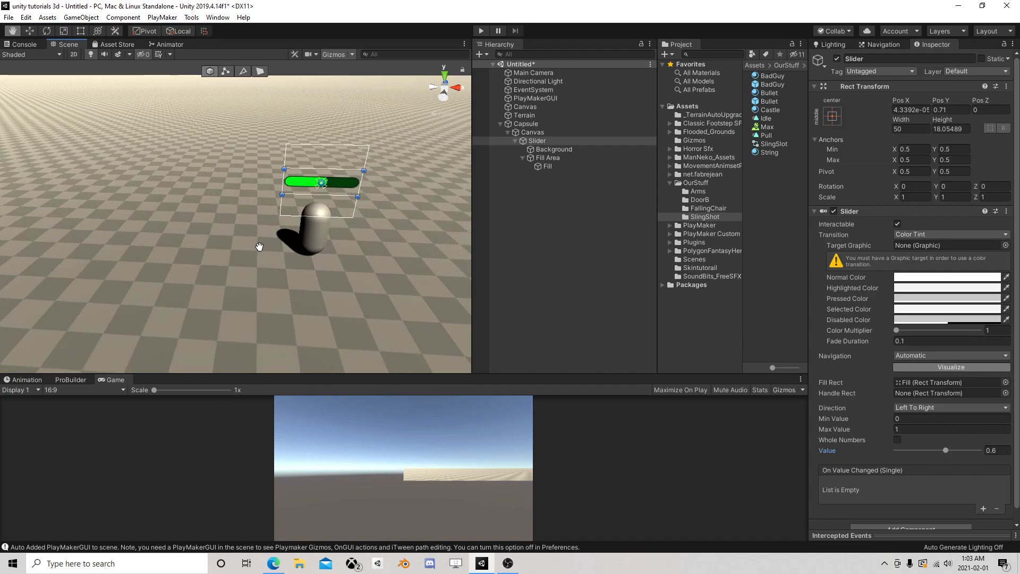
drag(947, 450, 842, 422)
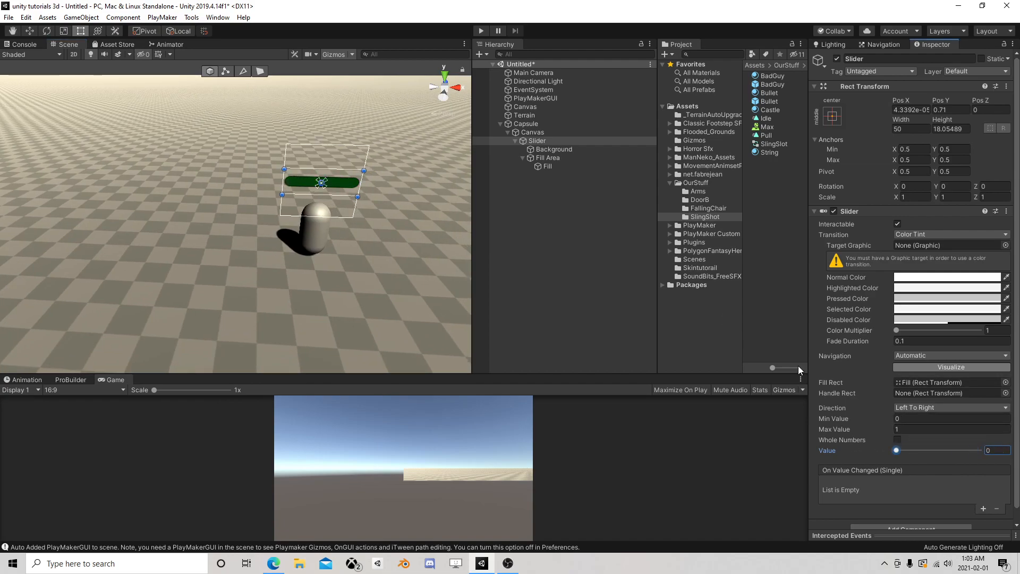
- Add a PlayMakerFSM component to the capsule's canvas and open the FSM for editing
click(515, 141)
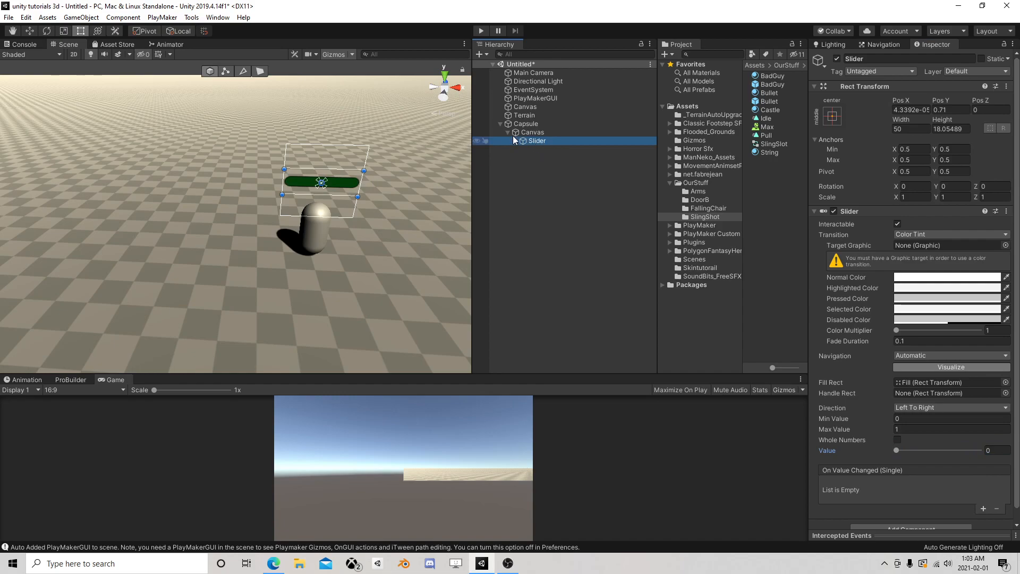
middle_drag(341, 239, 291, 263)
scroll(301, 262, up, 4)
click(532, 132)
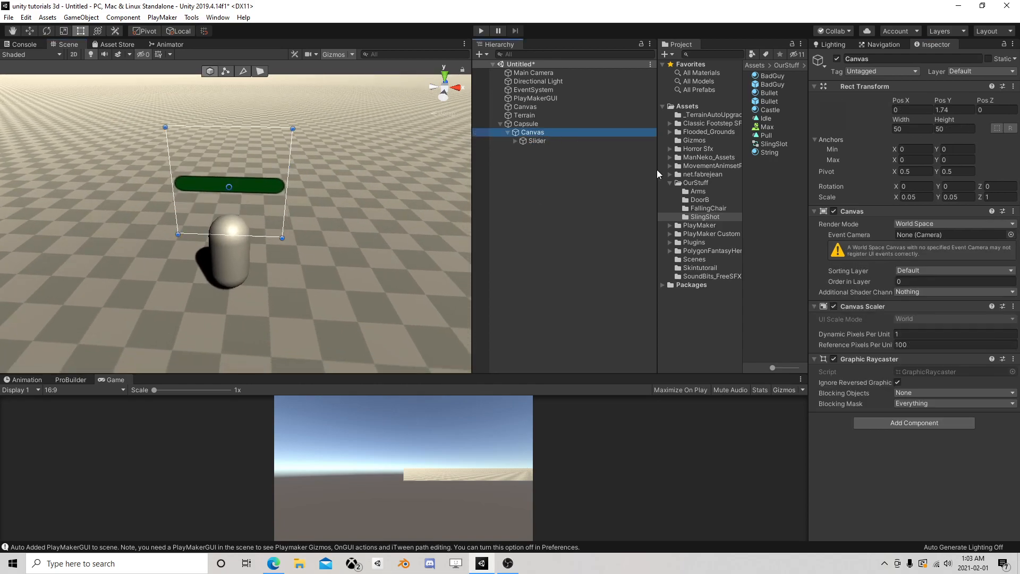
click(910, 423)
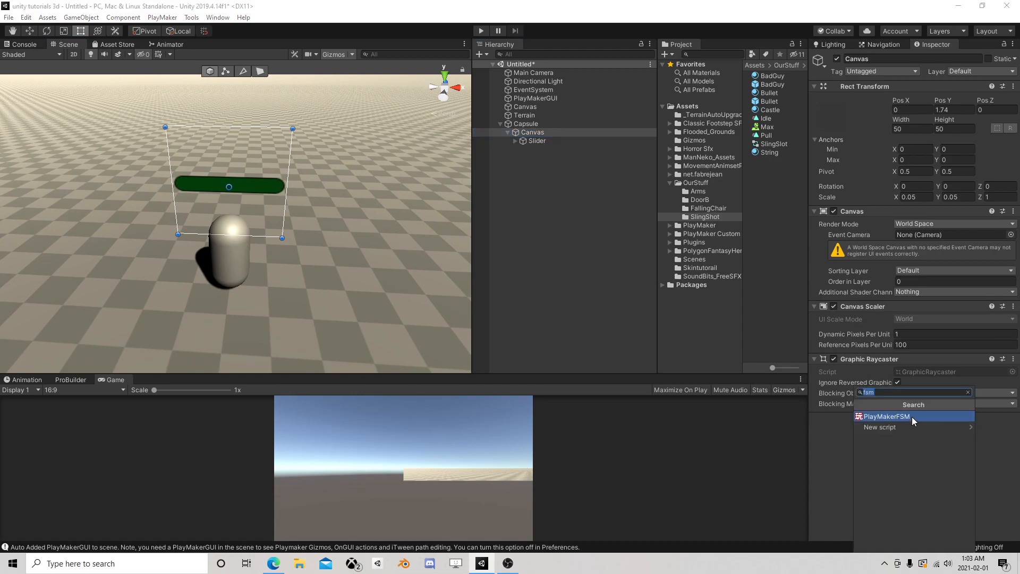
click(904, 416)
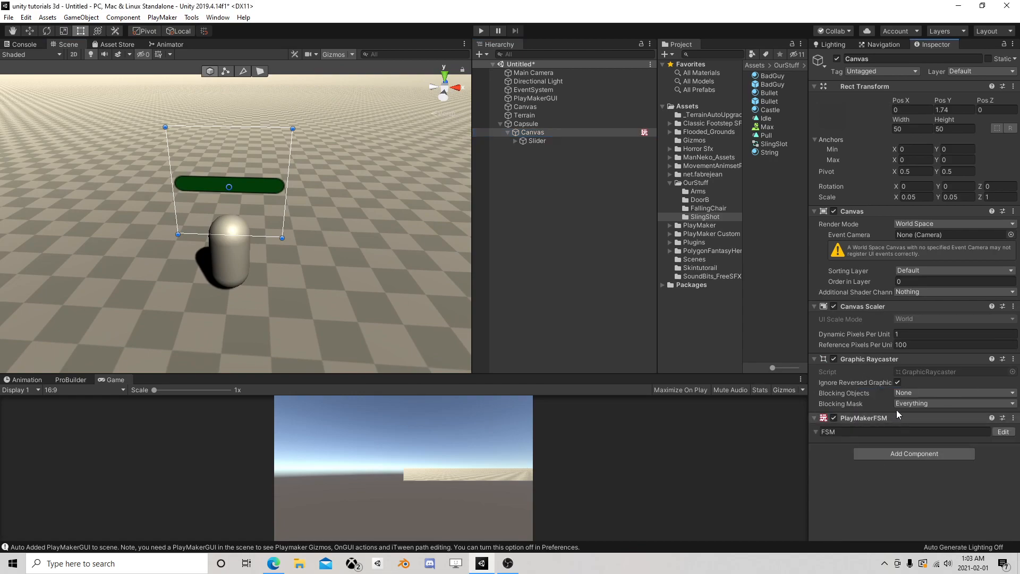
click(1003, 432)
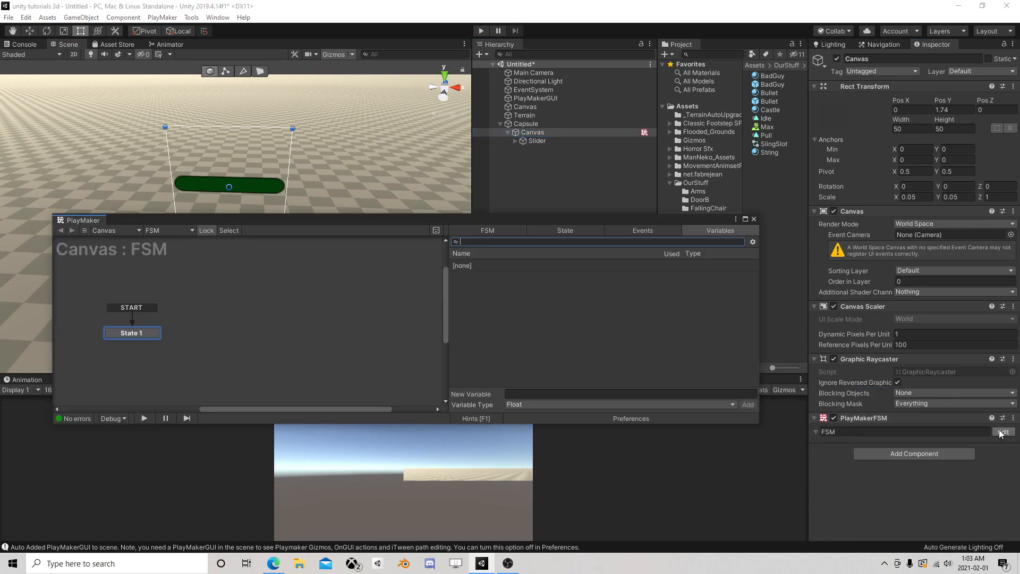
- Add a Look At action to State 1 of the canvas FSM
click(562, 232)
click(729, 404)
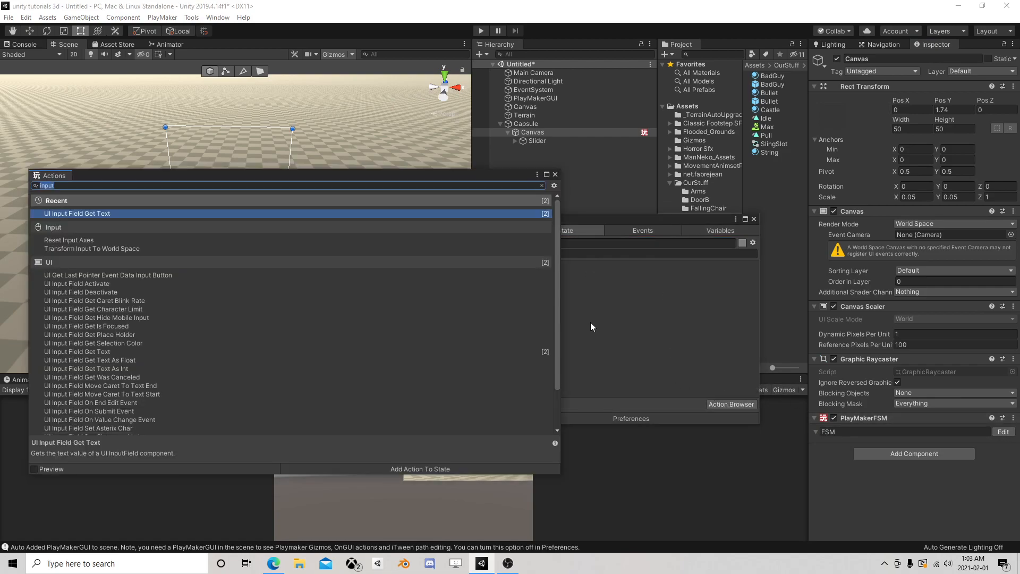
text(look at)
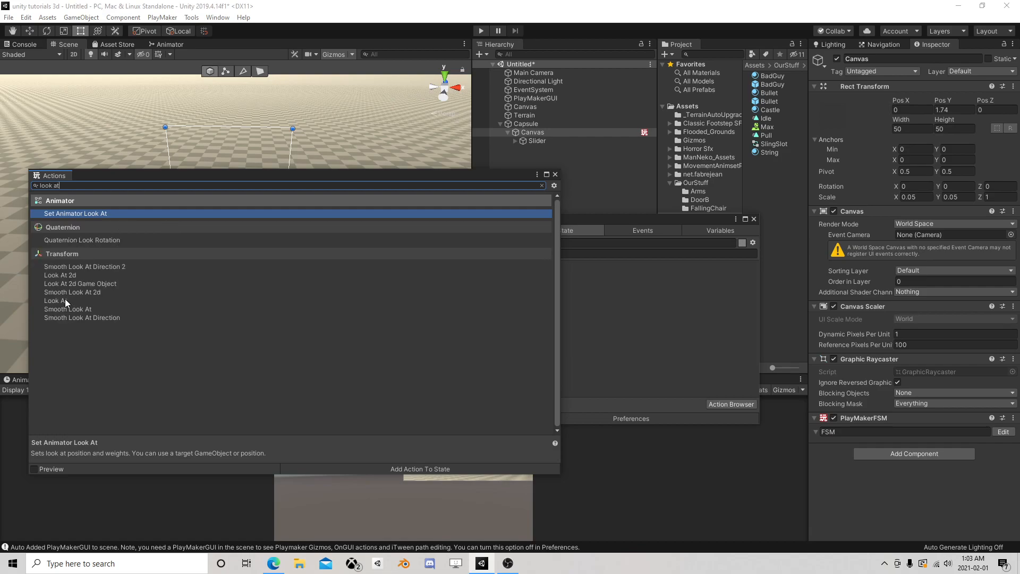
double_click(65, 300)
click(556, 174)
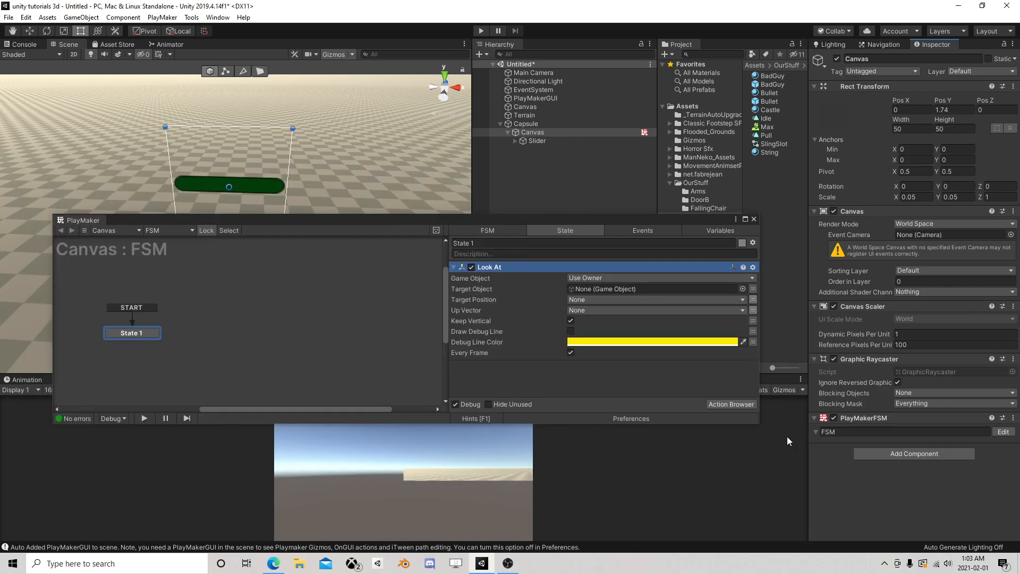
- Add a Get Main Camera action before Look At and store its result in a new variable named Cam
click(733, 403)
text(get cam)
double_click(88, 213)
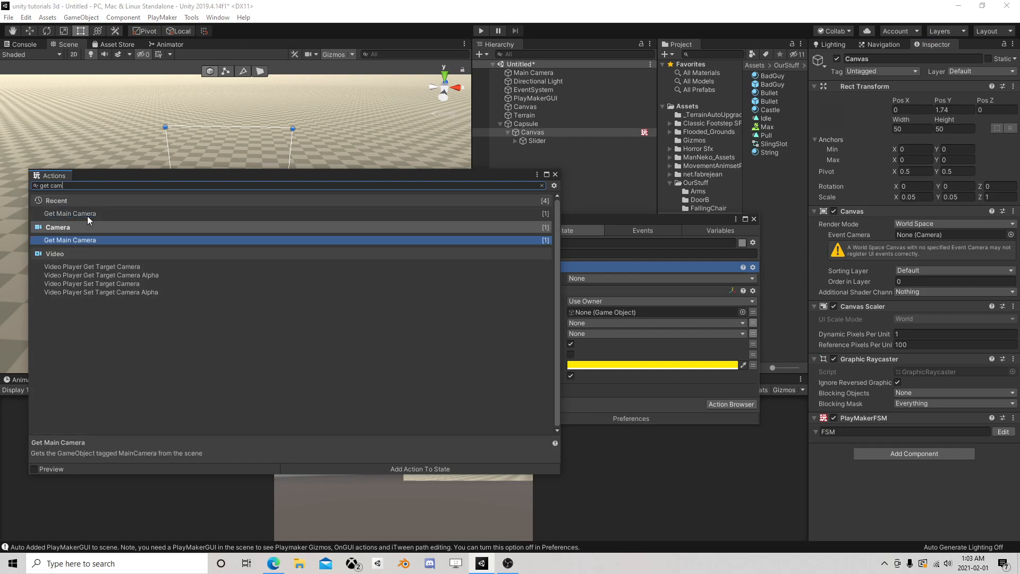
click(555, 174)
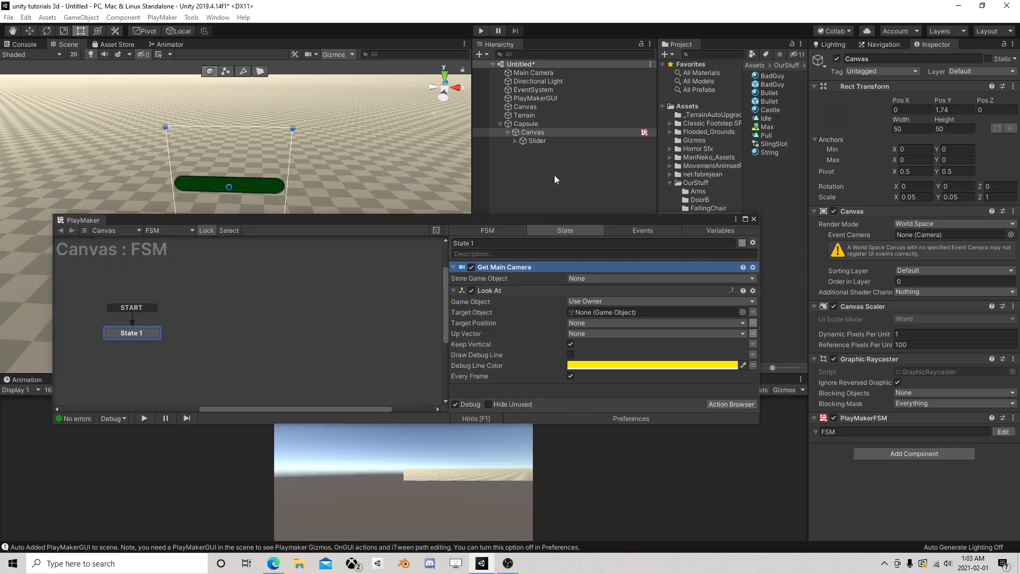
click(594, 278)
click(605, 317)
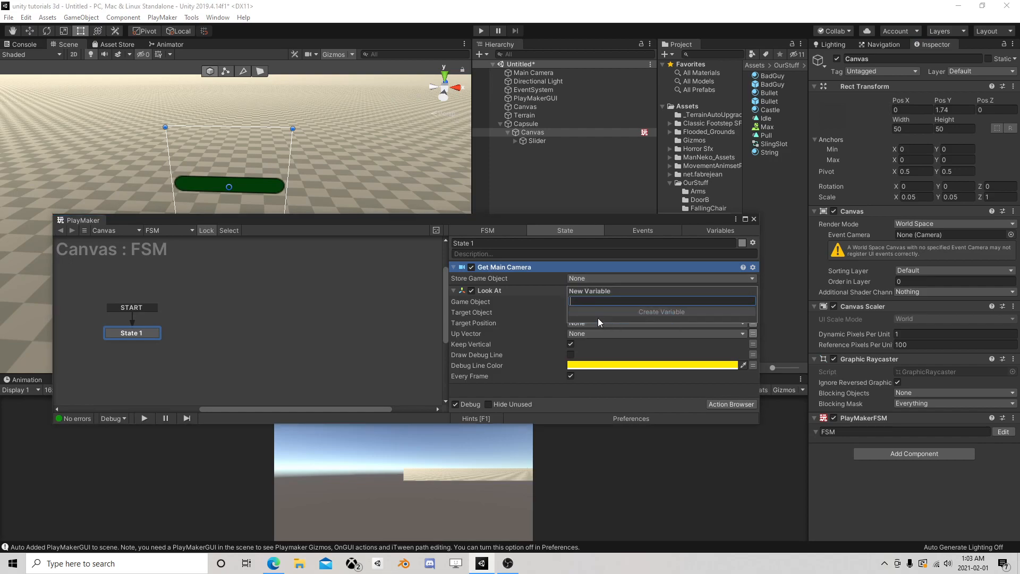
text(Cam)
key(Return)
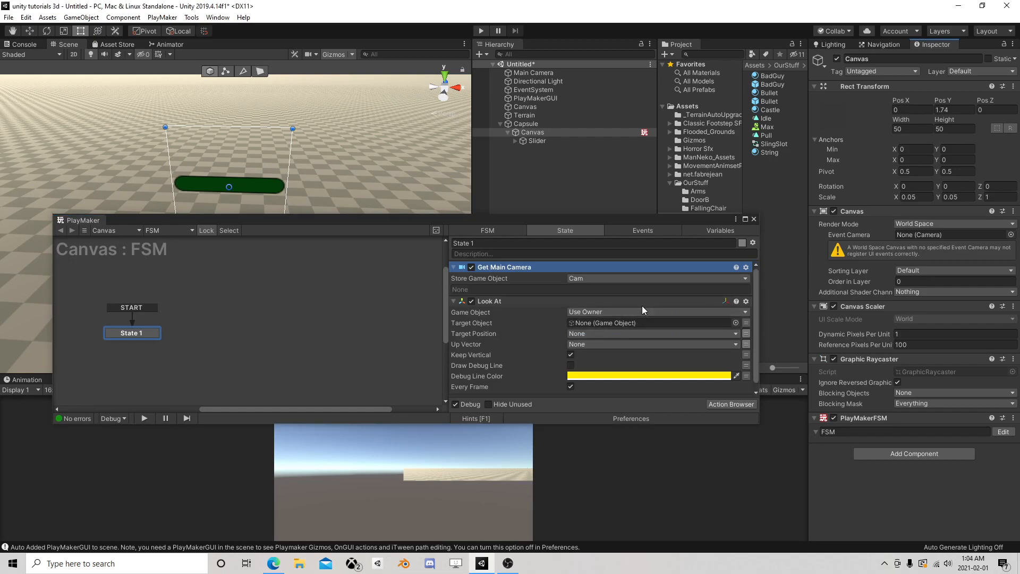
- Set the Look At action's Target Object to the Cam variable, disable Keep Vertical, and close the PlayMaker editor
click(746, 323)
click(620, 322)
click(615, 345)
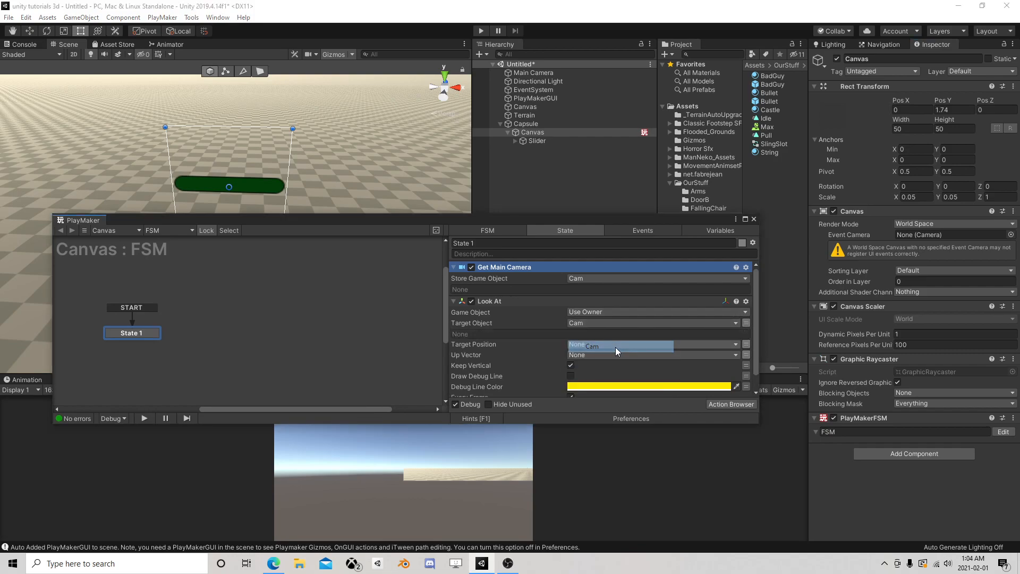
click(571, 366)
scroll(583, 365, down, 1)
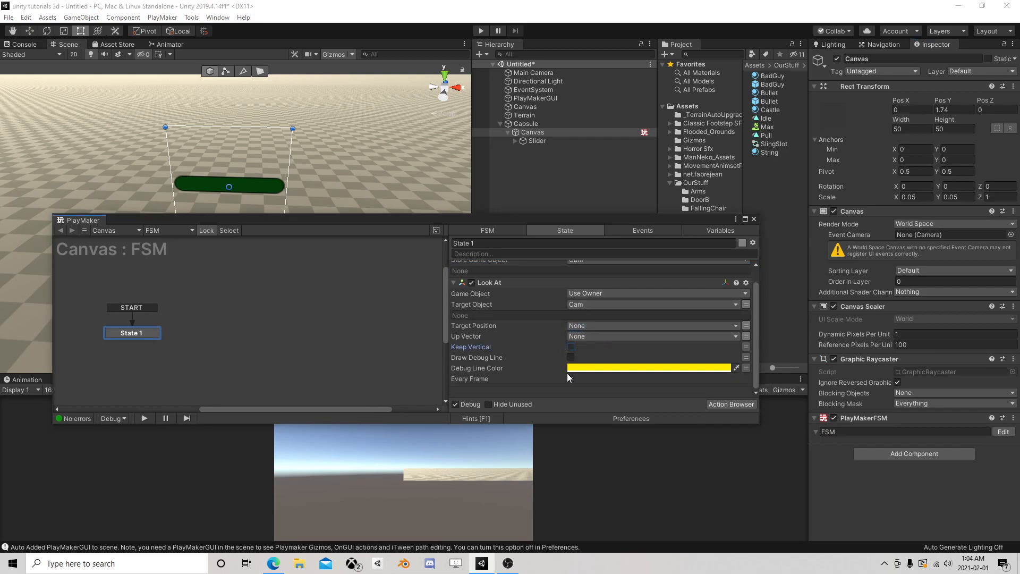
click(571, 378)
click(753, 219)
- Run the scene in Play mode and align Main Camera with the Scene view so it frames the capsule
click(482, 31)
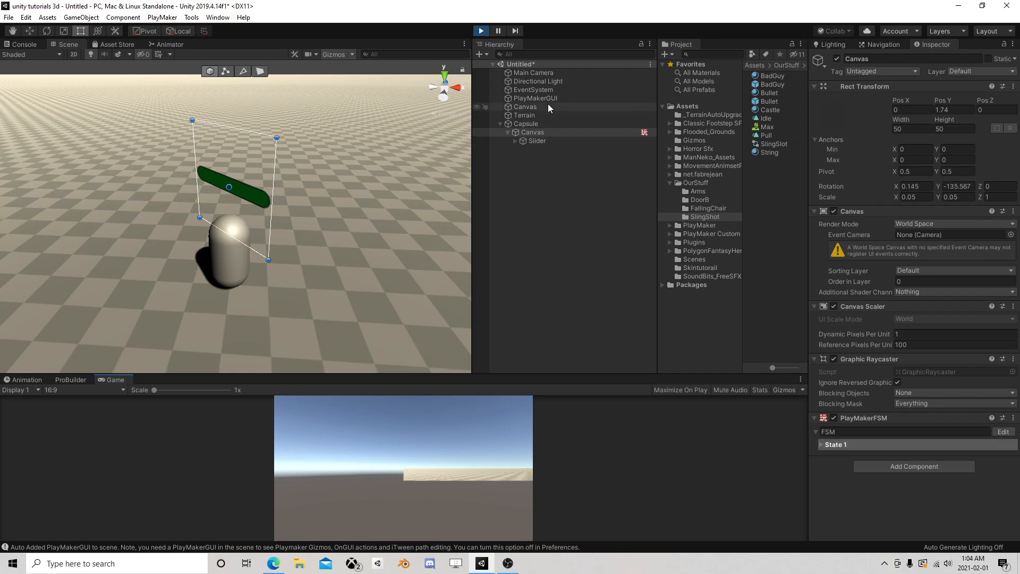
click(535, 73)
scroll(312, 191, down, 3)
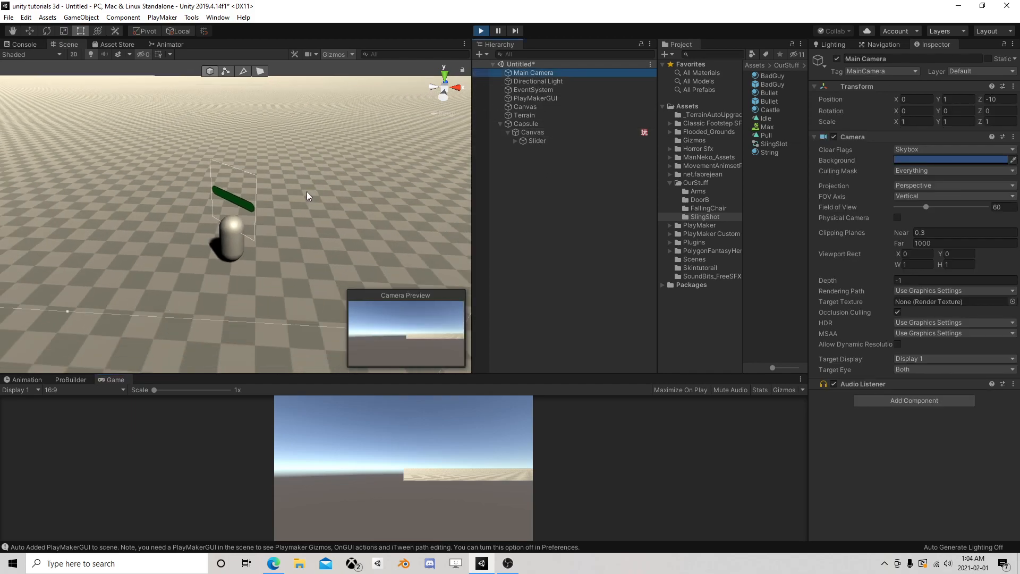
click(80, 17)
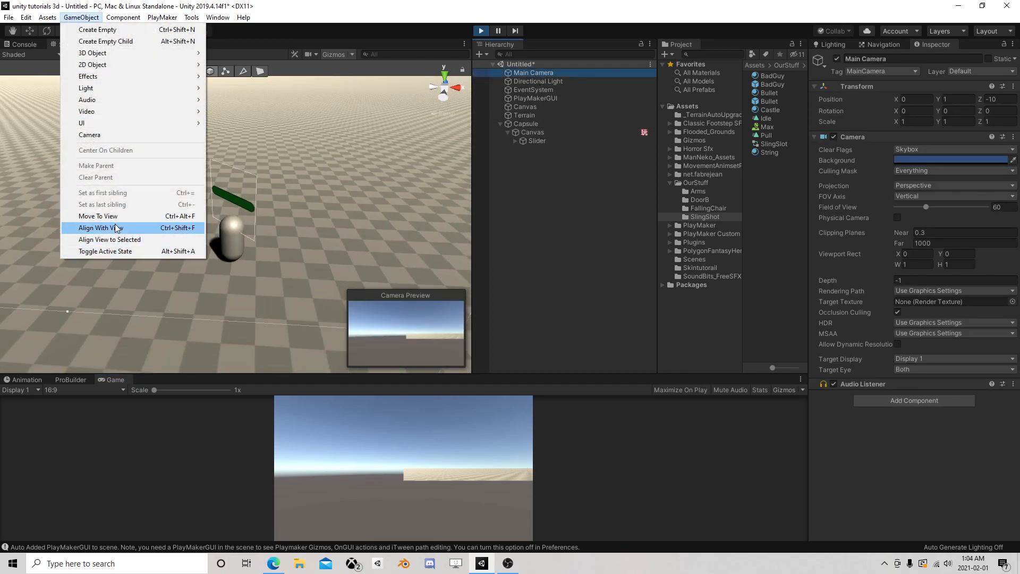
click(114, 227)
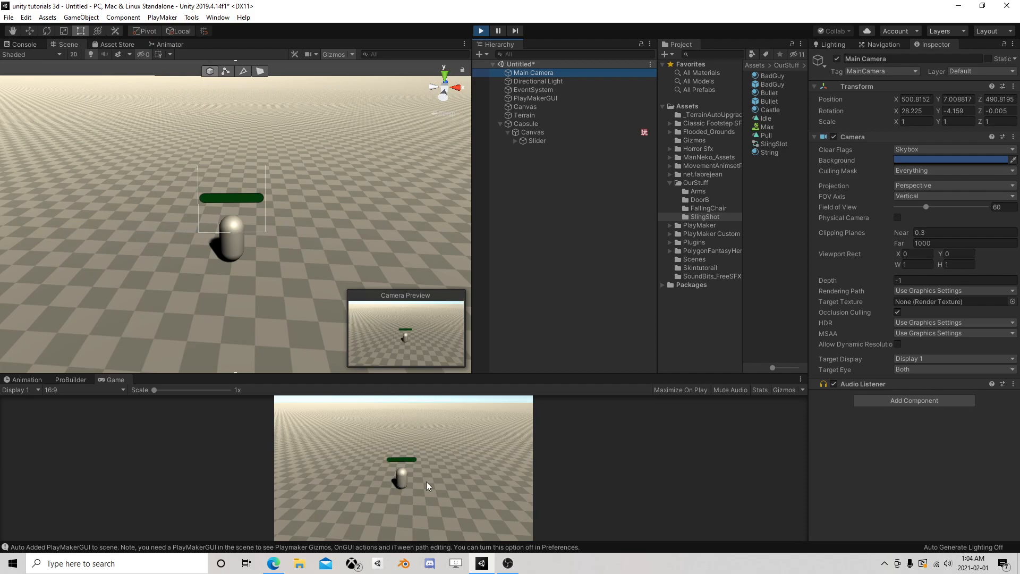
- Enlarge the Game view and view the capsule and its slider from another angle in the Scene view
drag(392, 373, 405, 226)
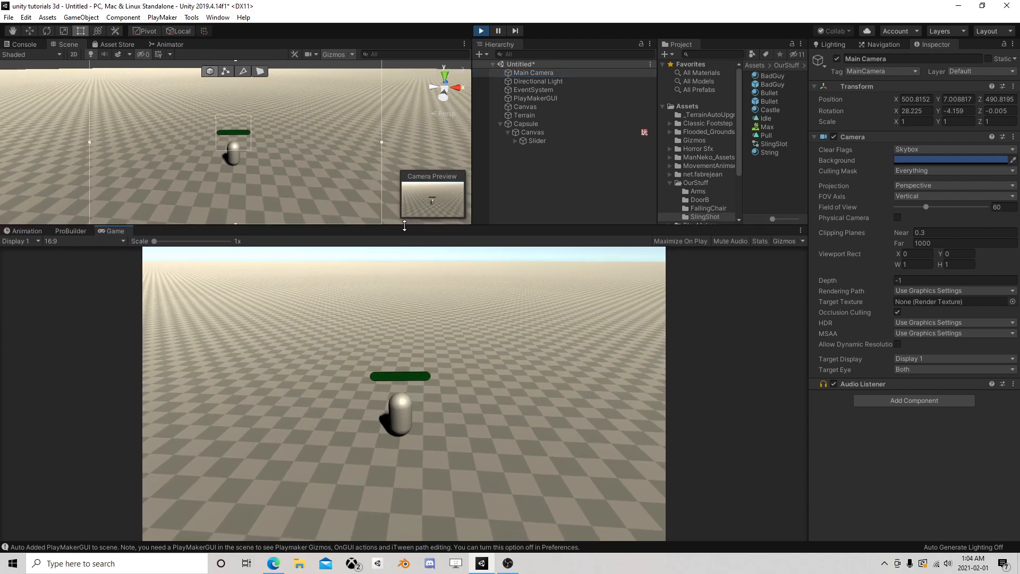
scroll(333, 171, down, 5)
right_drag(309, 154, 223, 154)
middle_drag(329, 160, 57, 181)
- Raise the Slider's value to about 0.844 in Play mode to check which way the bar fills
click(537, 141)
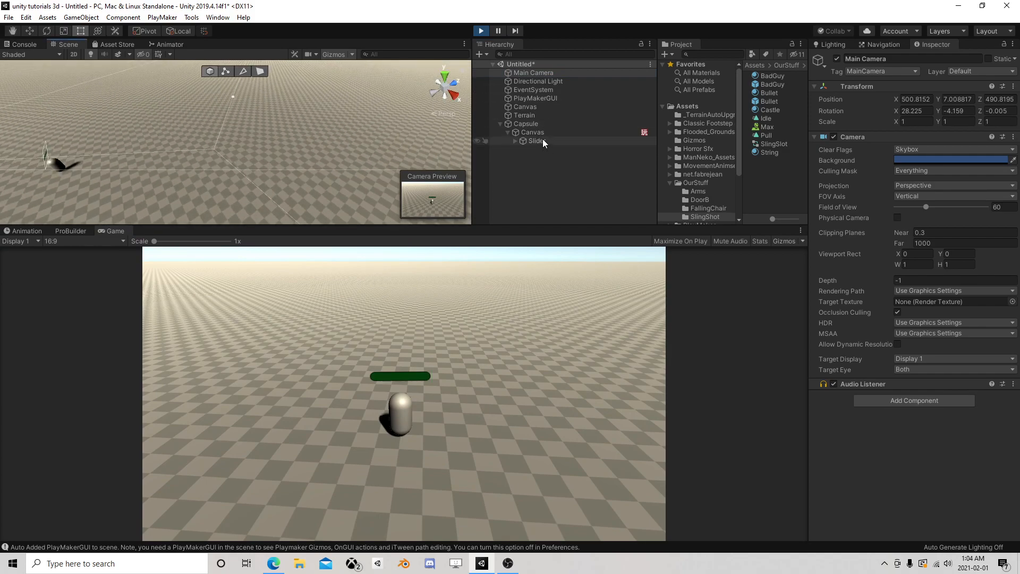
drag(896, 451, 967, 450)
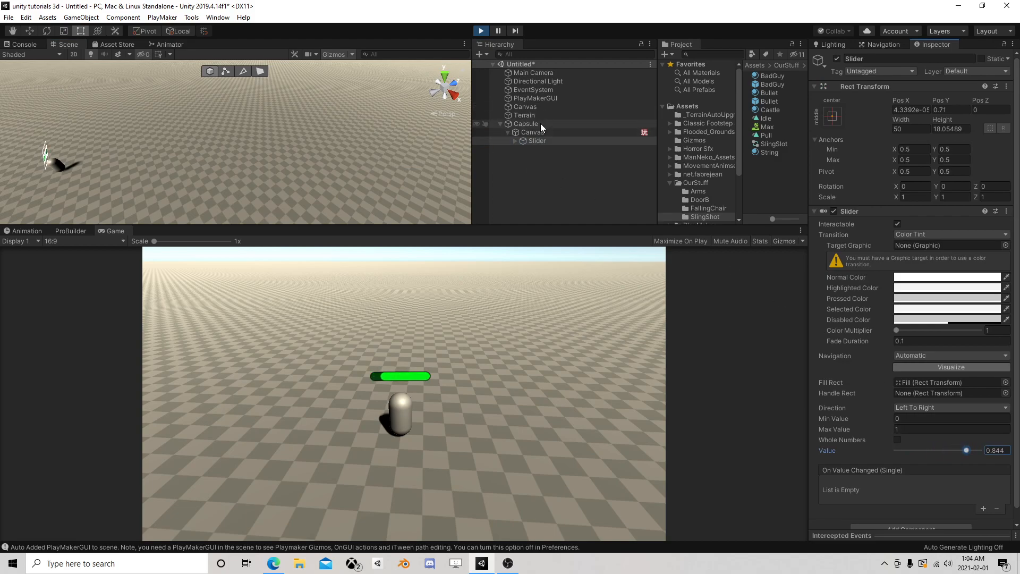
- Shift Main Camera slightly along the global axes to check how the health bar follows it, and exit Play mode
double_click(533, 72)
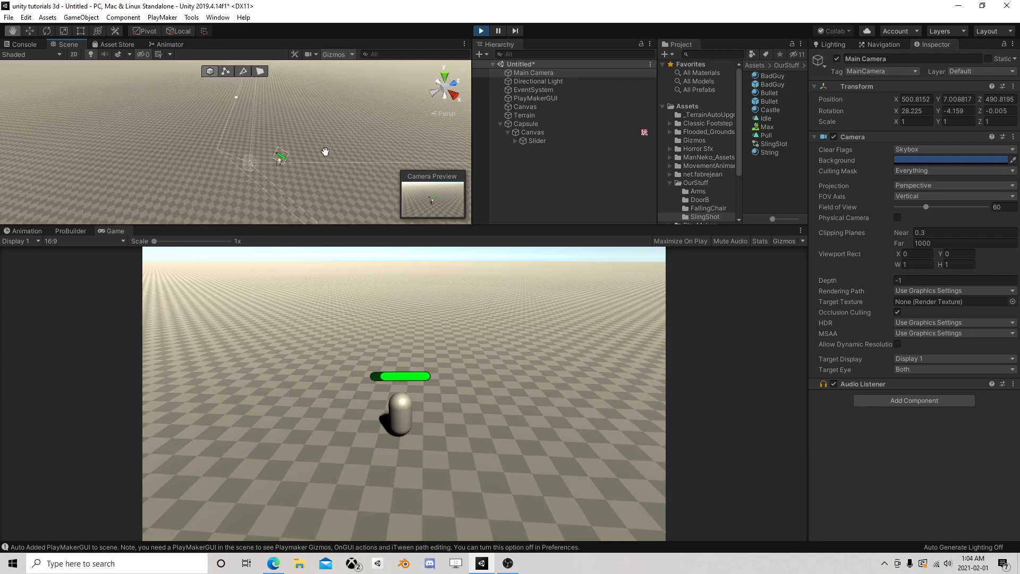
click(30, 31)
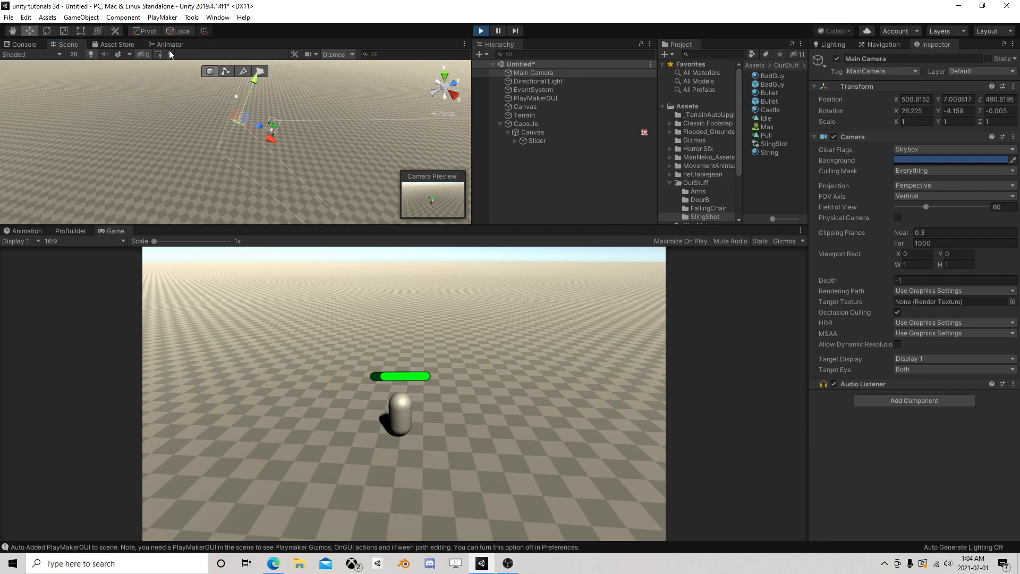
click(181, 31)
mouse_move(237, 126)
mouse_down()
mouse_move(282, 149)
mouse_move(220, 139)
mouse_move(193, 107)
mouse_move(229, 100)
mouse_move(248, 115)
mouse_move(244, 107)
mouse_move(236, 127)
mouse_up()
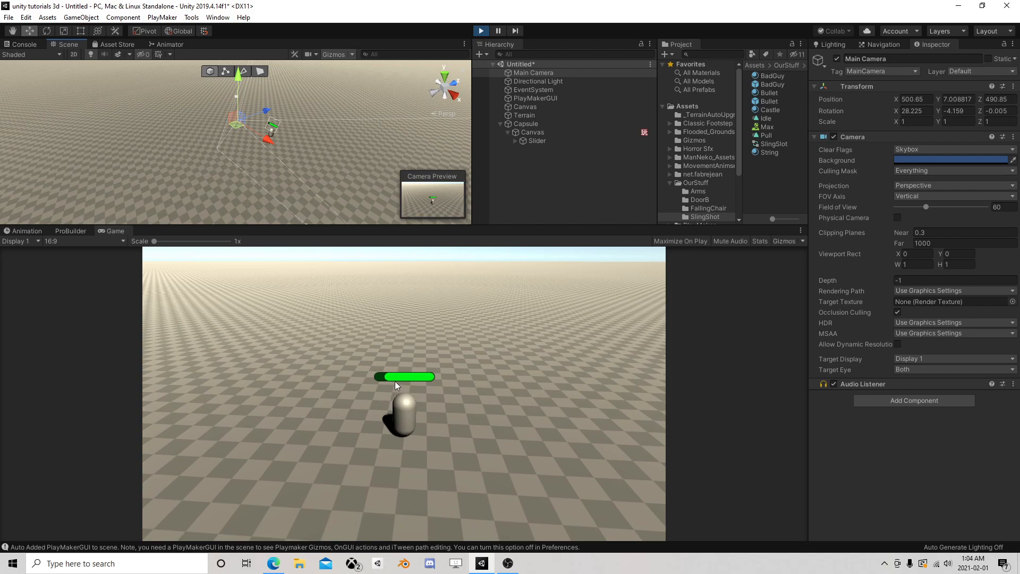
click(533, 133)
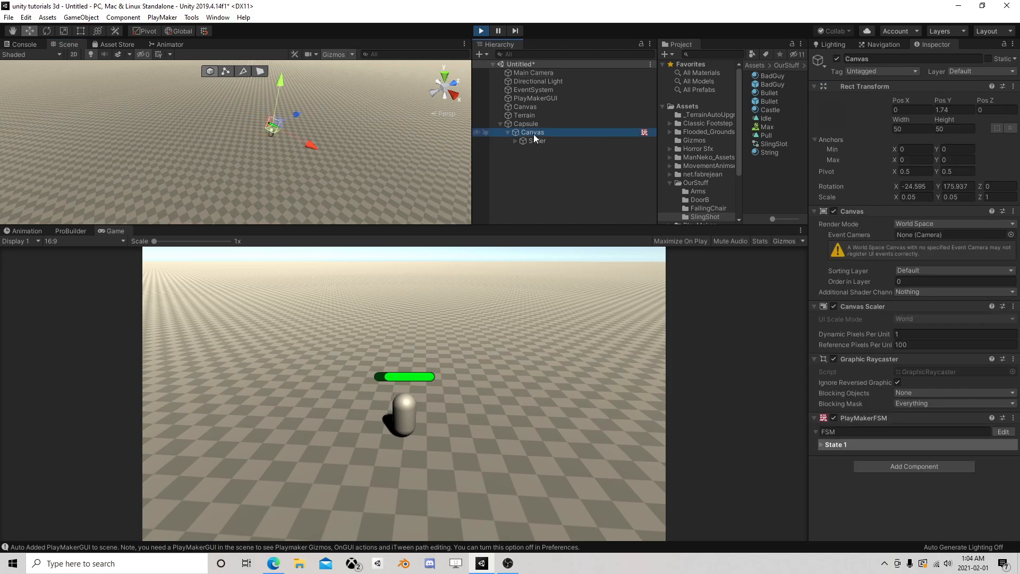
click(539, 141)
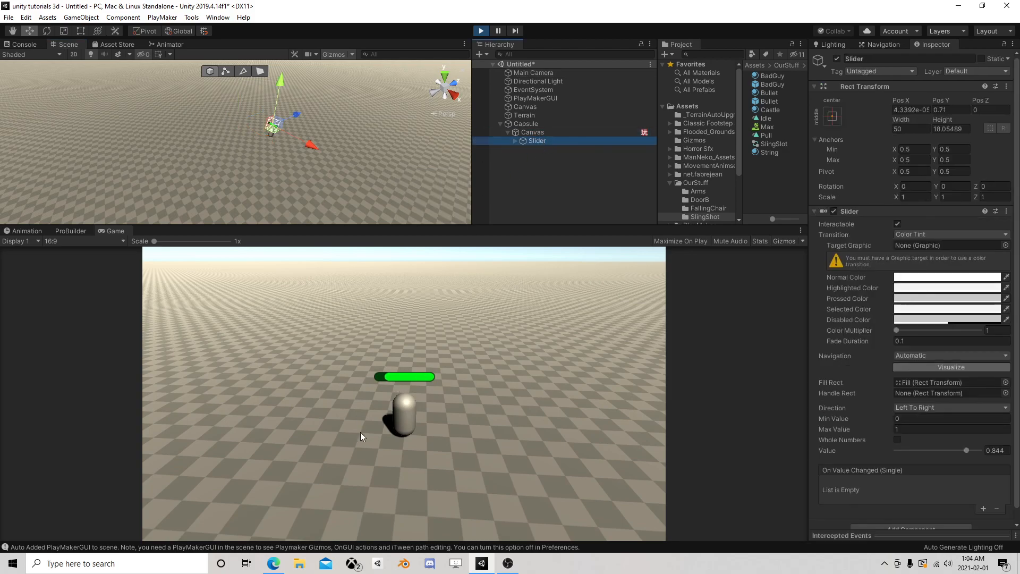
click(480, 31)
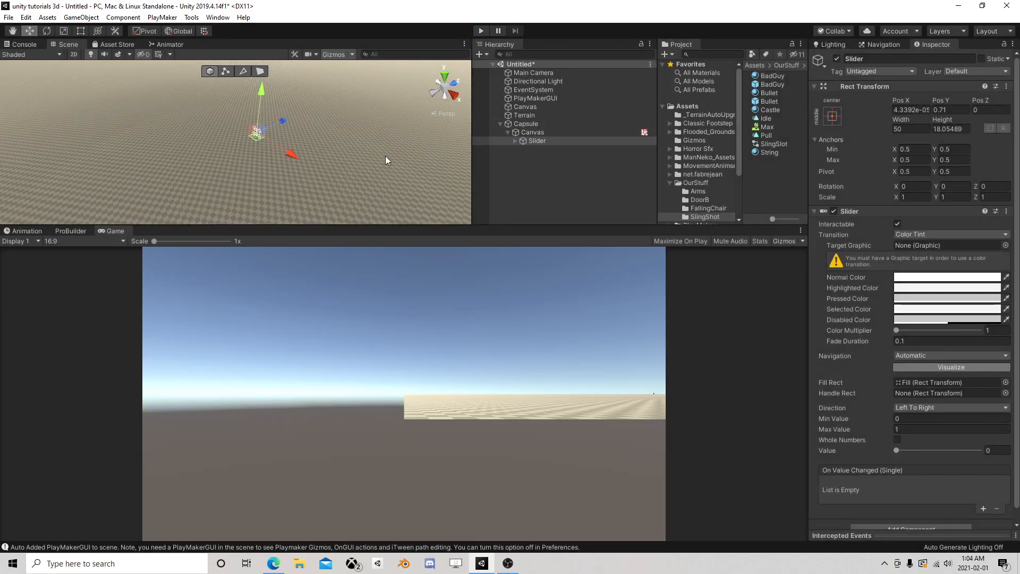
- Set the Slider's Y rotation to 180 under the capsule's Canvas
right_drag(221, 101, 371, 137)
scroll(288, 171, up, 6)
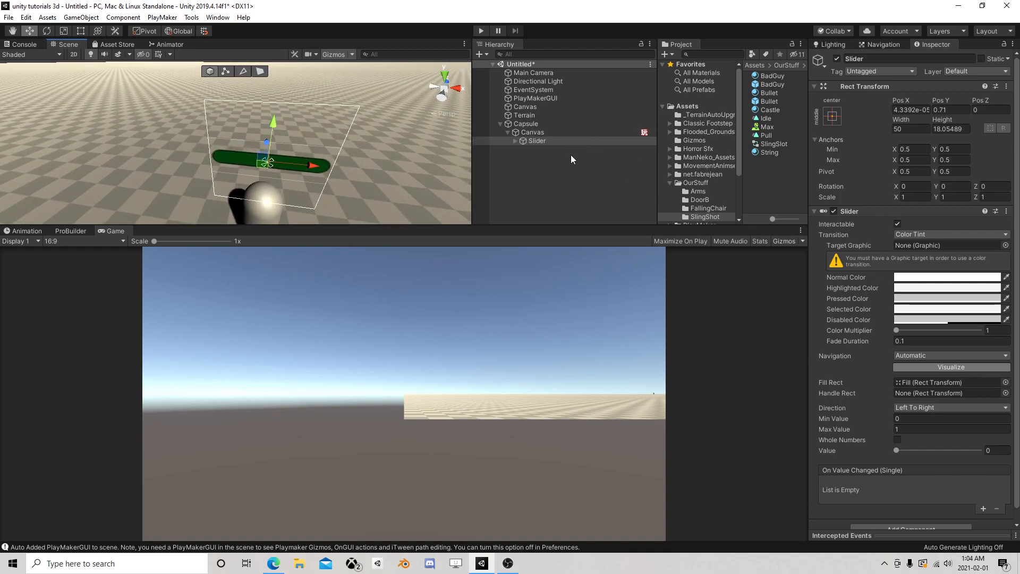
click(527, 132)
click(538, 140)
click(525, 133)
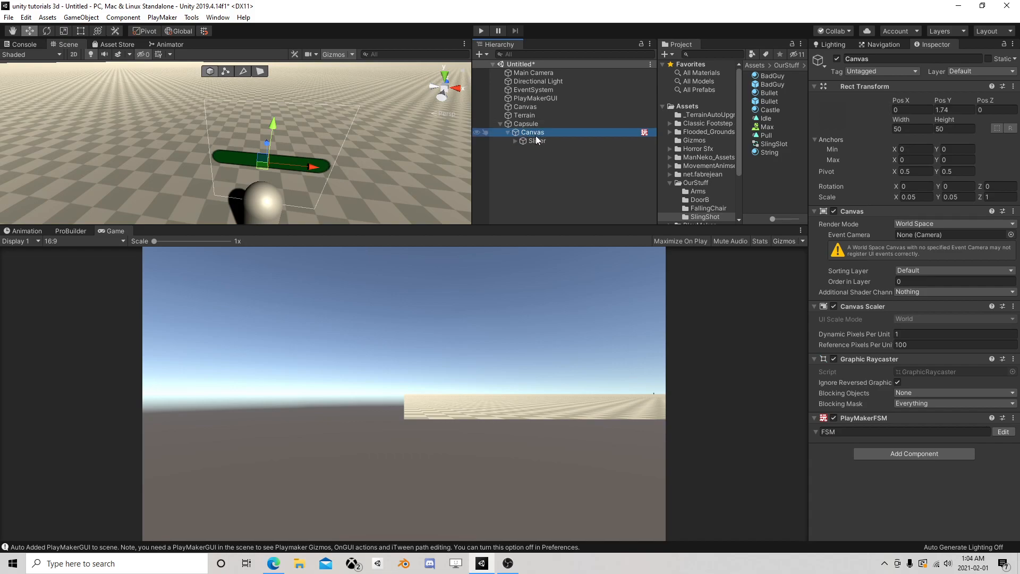
click(551, 140)
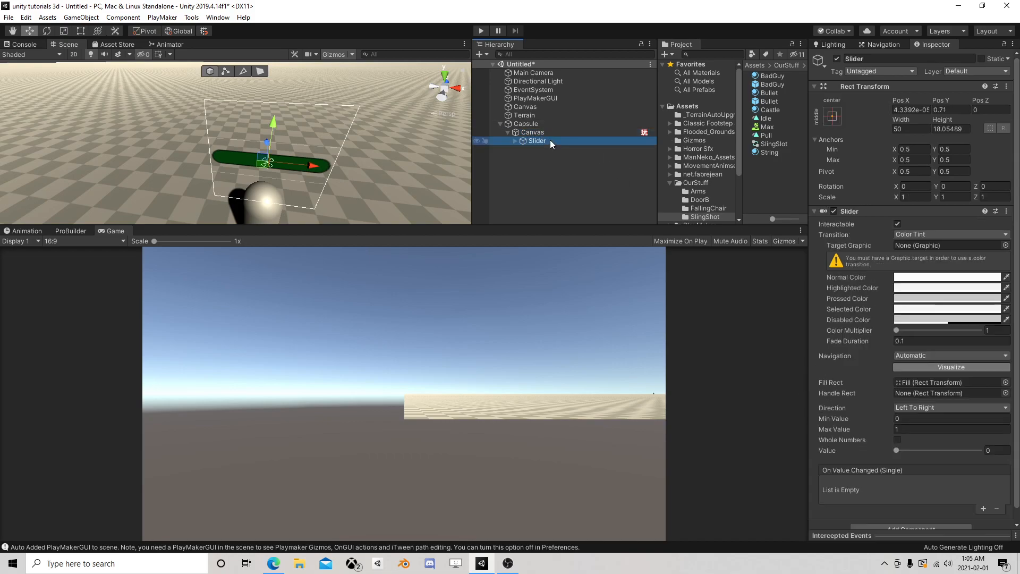
click(954, 186)
text(18)
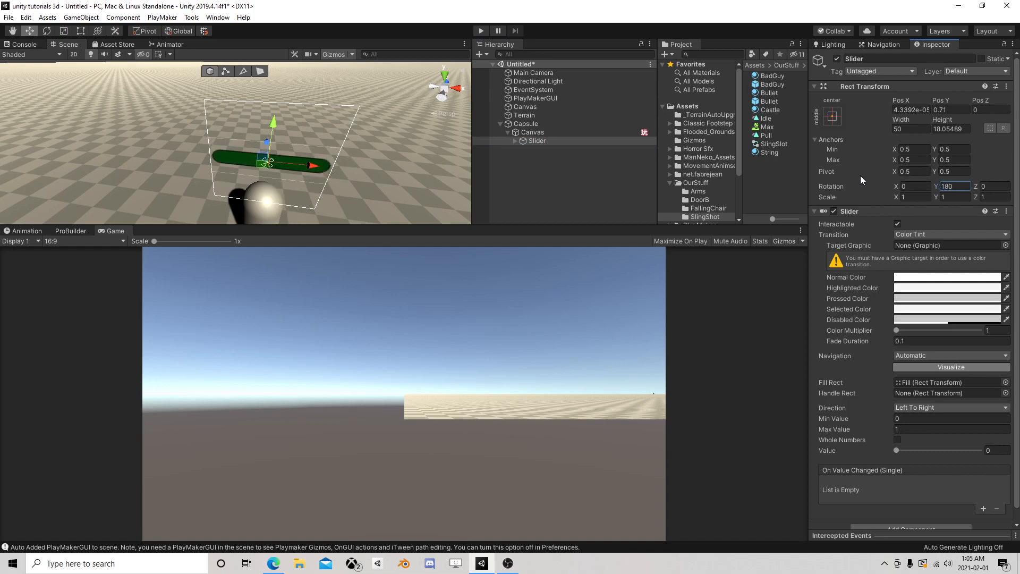
text(0)
- Run the scene and align Main Camera with the Scene view so it frames the capsule and its health bar
click(479, 31)
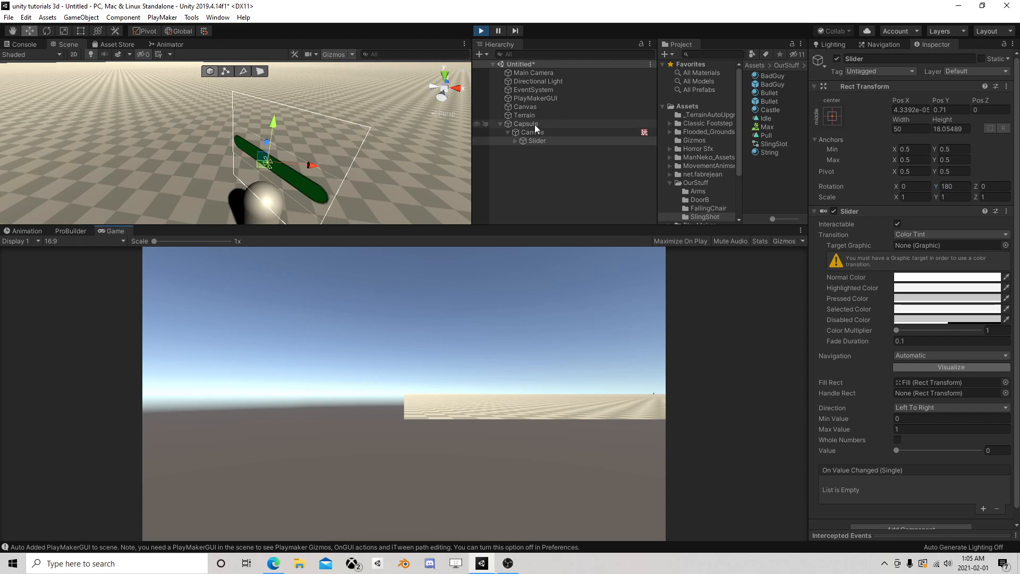
click(532, 73)
scroll(255, 145, down, 4)
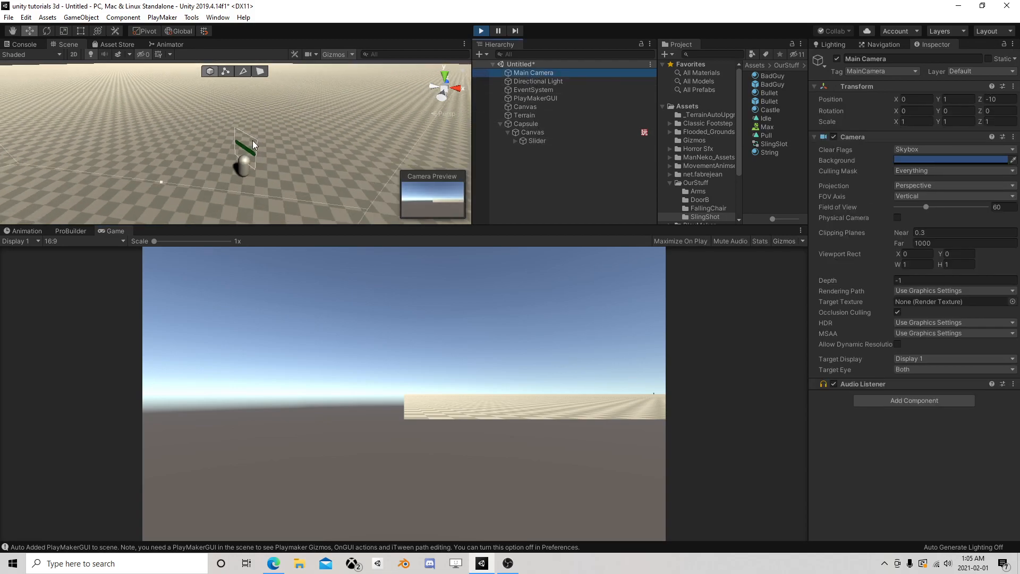
click(81, 17)
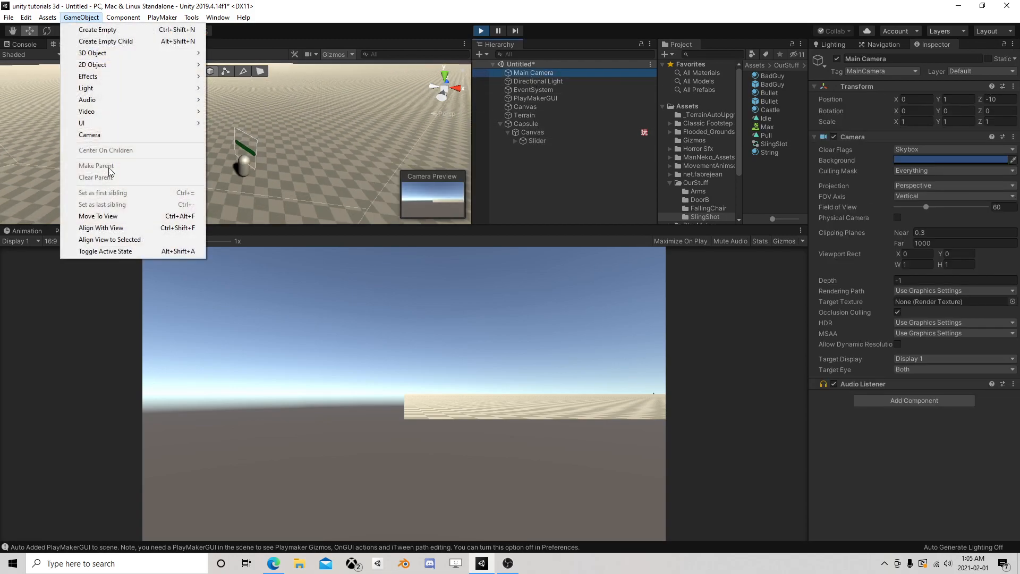
click(103, 227)
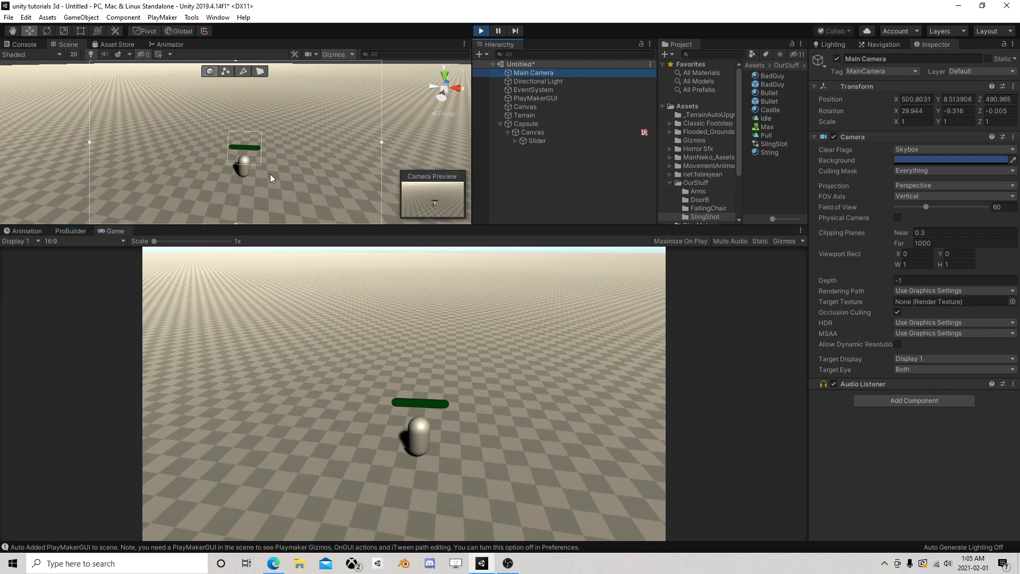
- Vary the Slider's value and return it to 0 to test the fill direction, and exit Play mode
click(531, 139)
drag(901, 450, 971, 437)
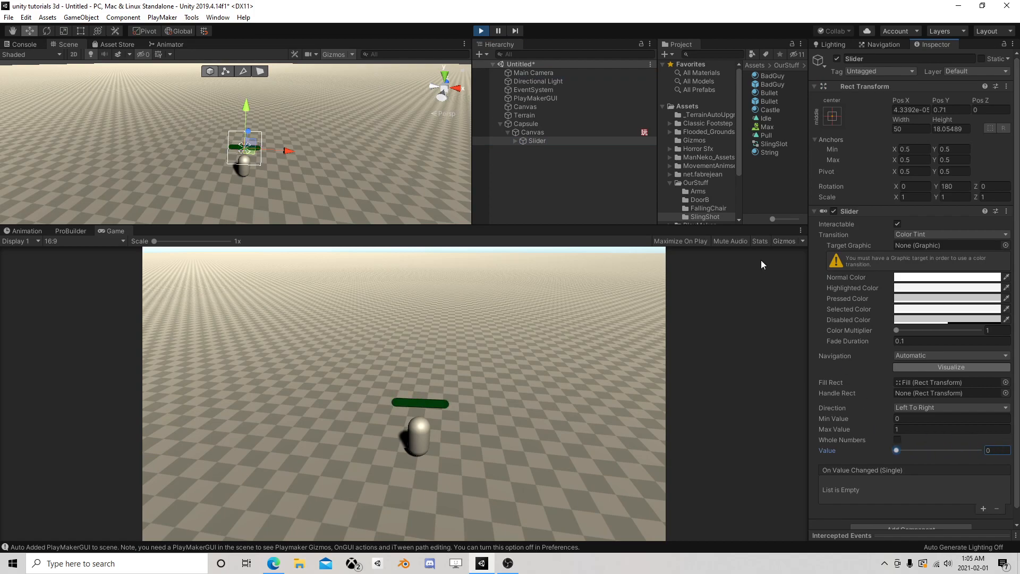
click(481, 31)
- Delete the Capsule together with its child Canvas and Slider from the scene
scroll(335, 144, down, 3)
click(530, 124)
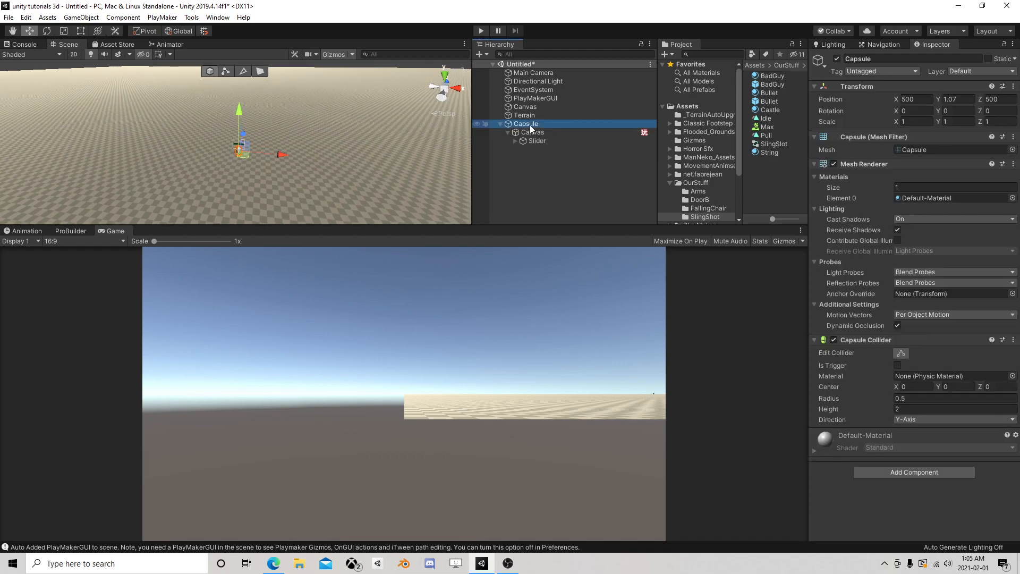
key(Delete)
- Add a UI Button as a child of the remaining Canvas
click(531, 107)
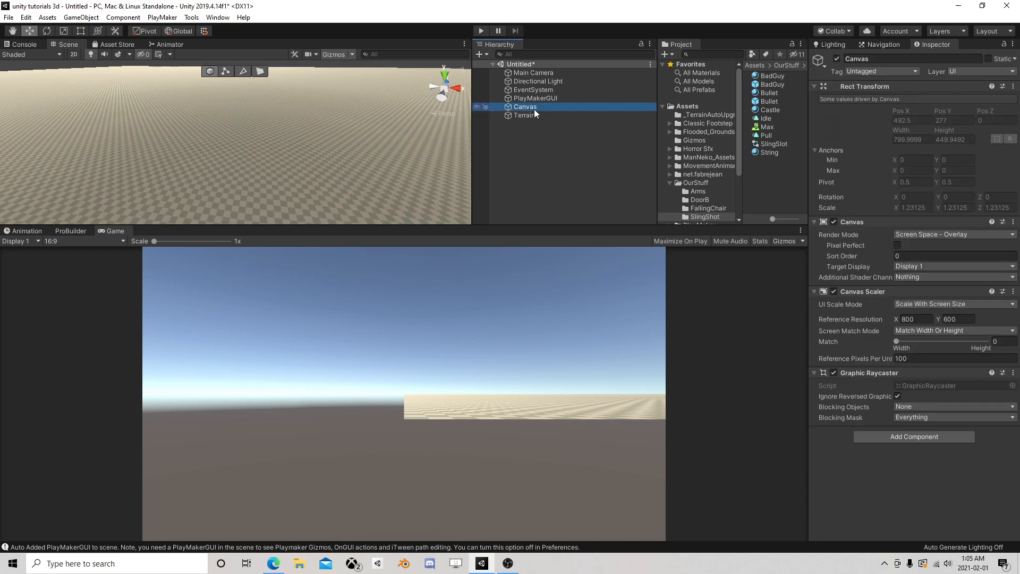
right_click(534, 109)
mouse_move(560, 297)
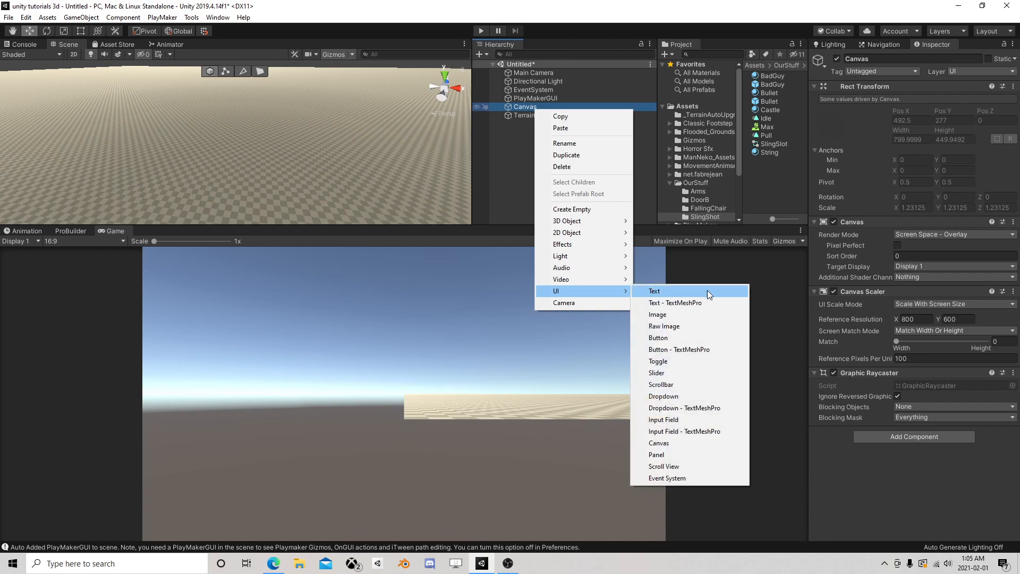
click(699, 339)
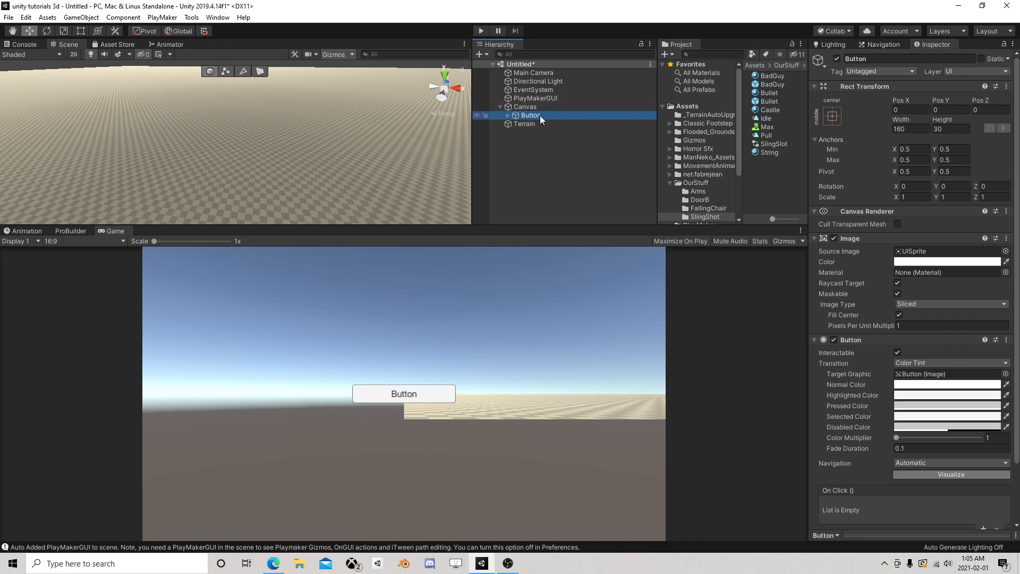
- Show the scene in 2D and move the Button near the Canvas's upper-left corner, at about X -261, Y 209
click(77, 55)
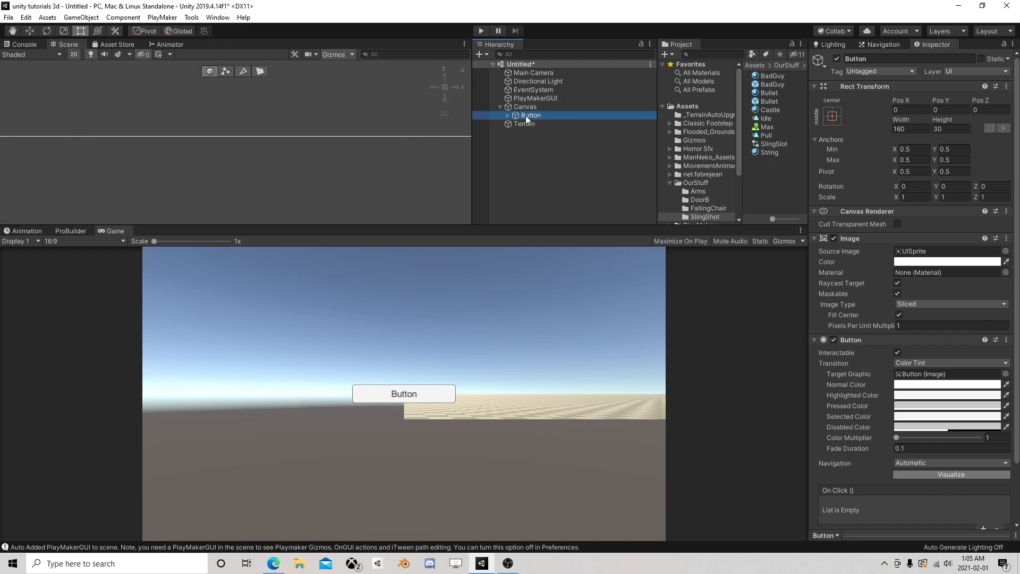
double_click(525, 116)
scroll(285, 130, down, 5)
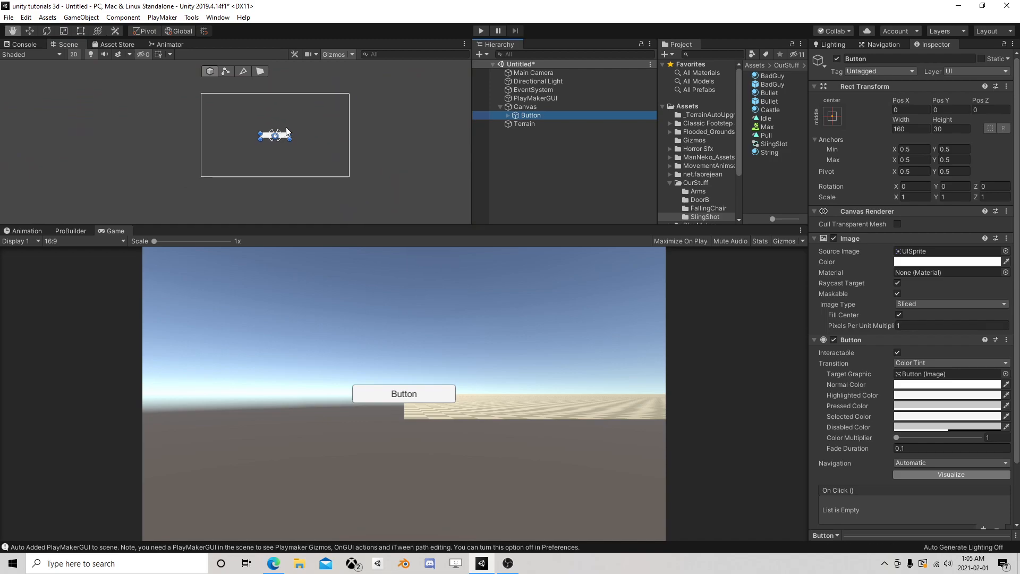
click(30, 31)
drag(279, 153, 213, 99)
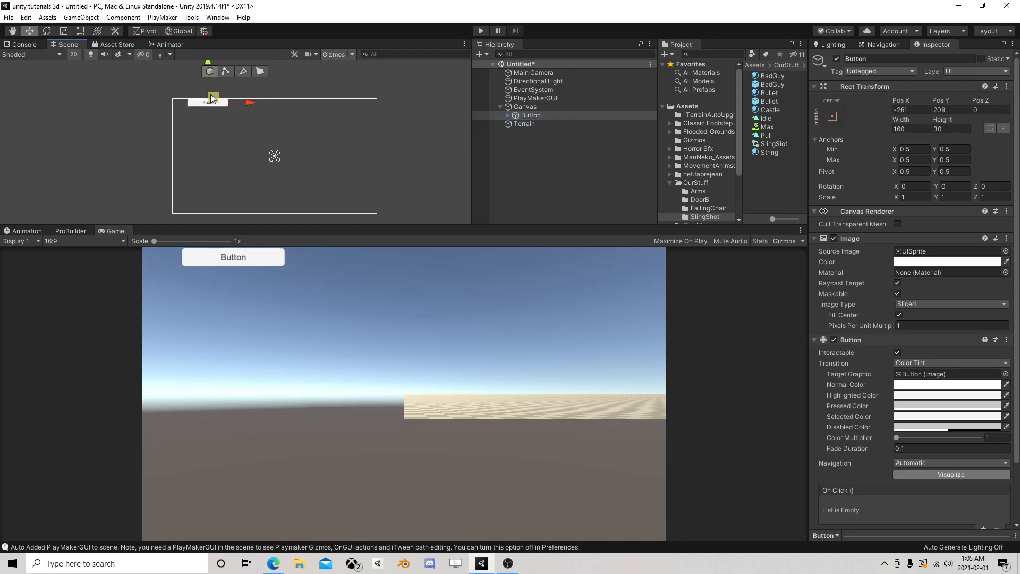
- Create an empty child object under the Canvas and name it StuffA
right_click(530, 108)
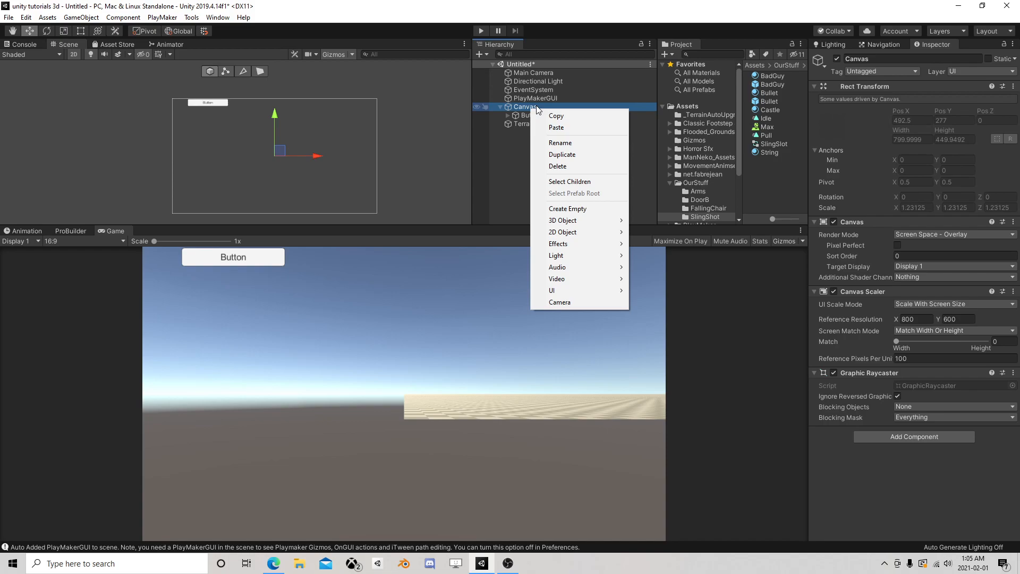
click(514, 174)
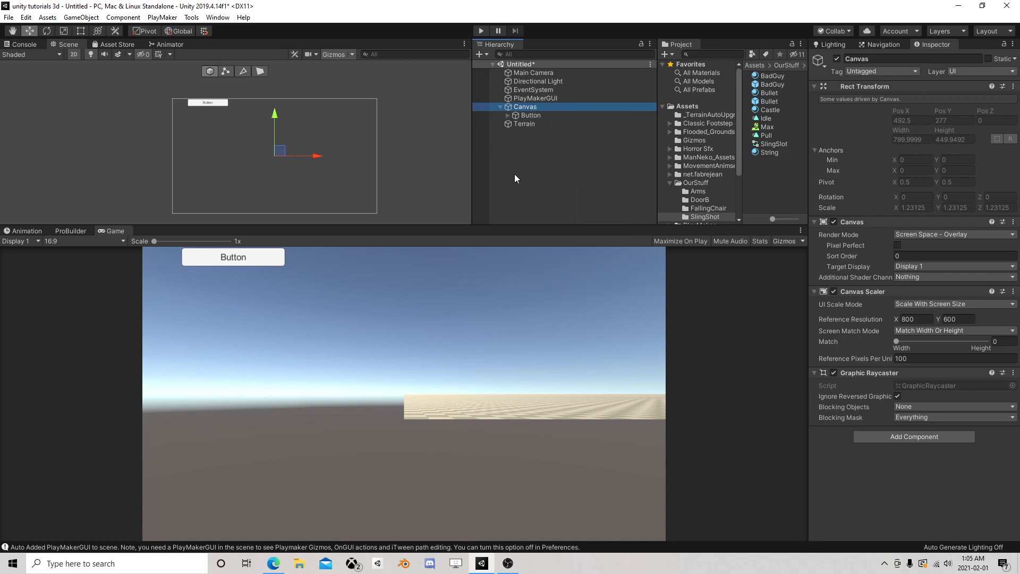
click(529, 116)
click(529, 110)
right_click(529, 108)
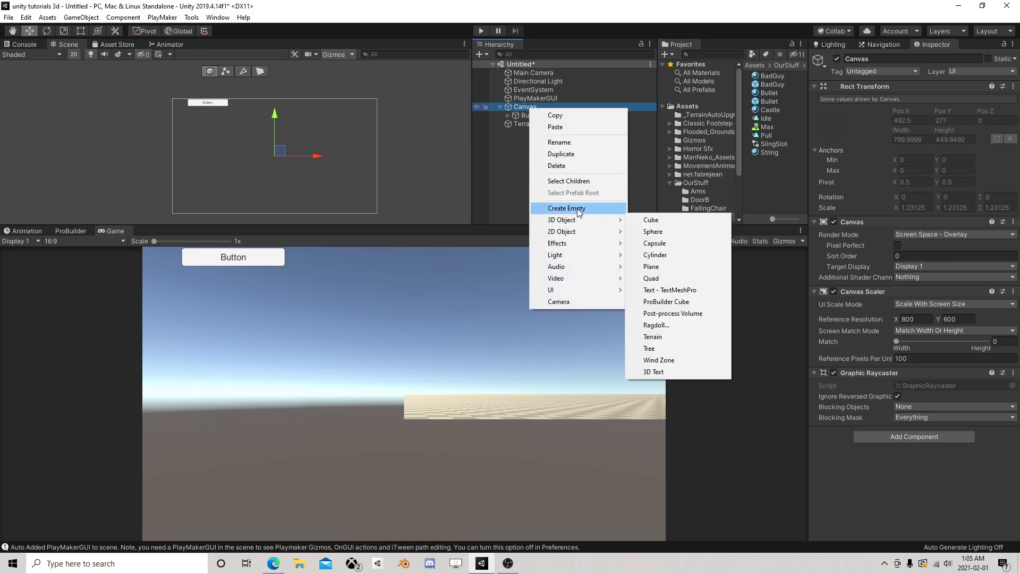
click(542, 206)
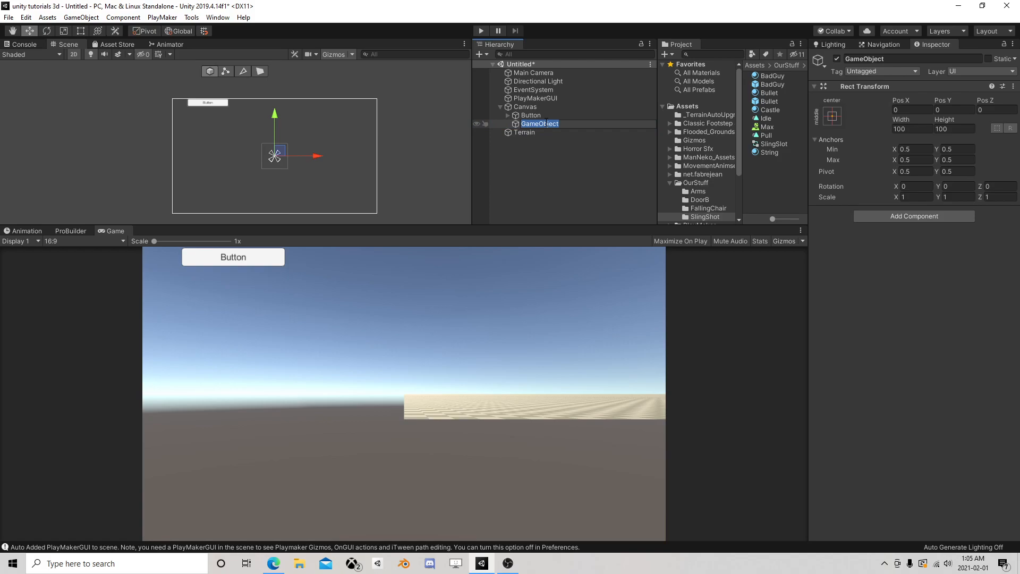
text(St)
key(Return)
- Duplicate StuffA twice and rename the copies StuffB and StuffC
key(ctrl+d)
key(ctrl+d)
click(559, 131)
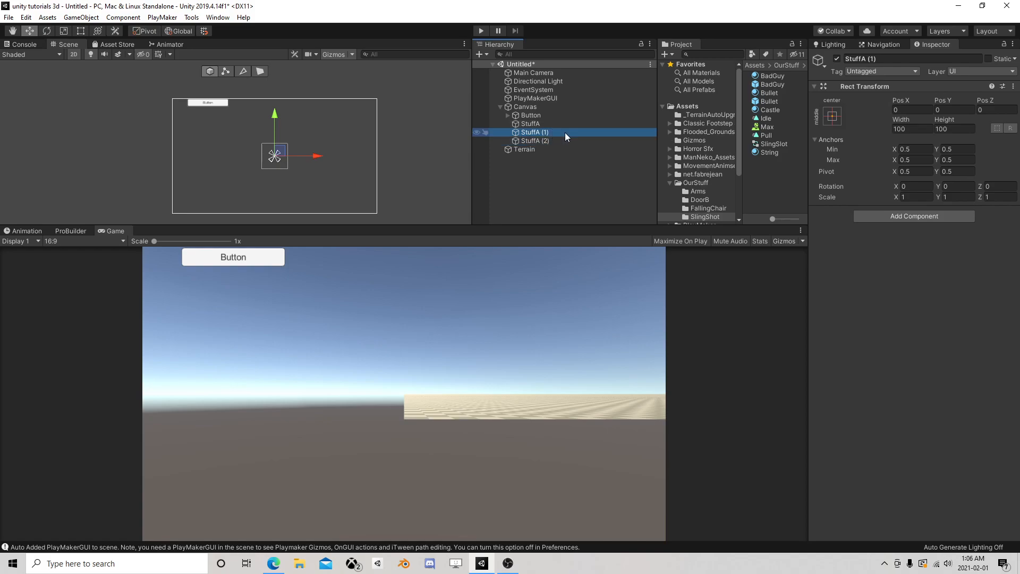
click(565, 132)
text(StuffB)
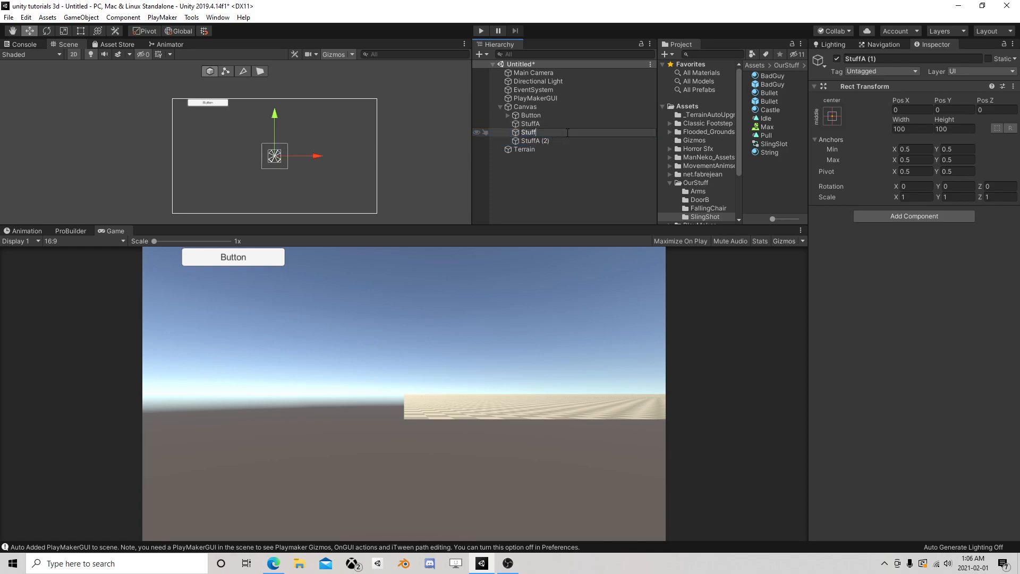
key(Return)
click(555, 141)
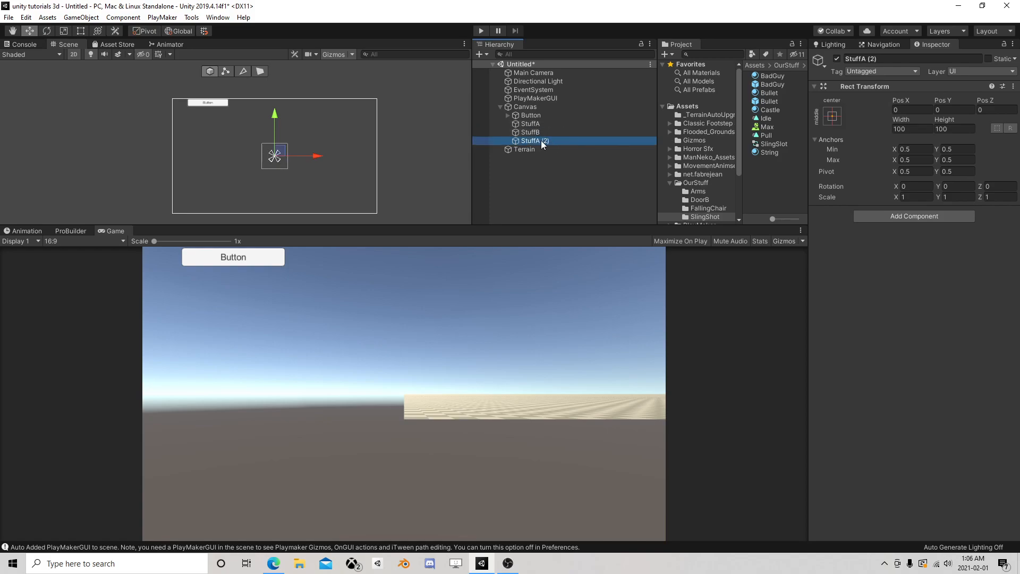
click(537, 140)
text(StuffC)
key(Return)
- Create another empty child object under the Canvas and name it Stuff
click(534, 124)
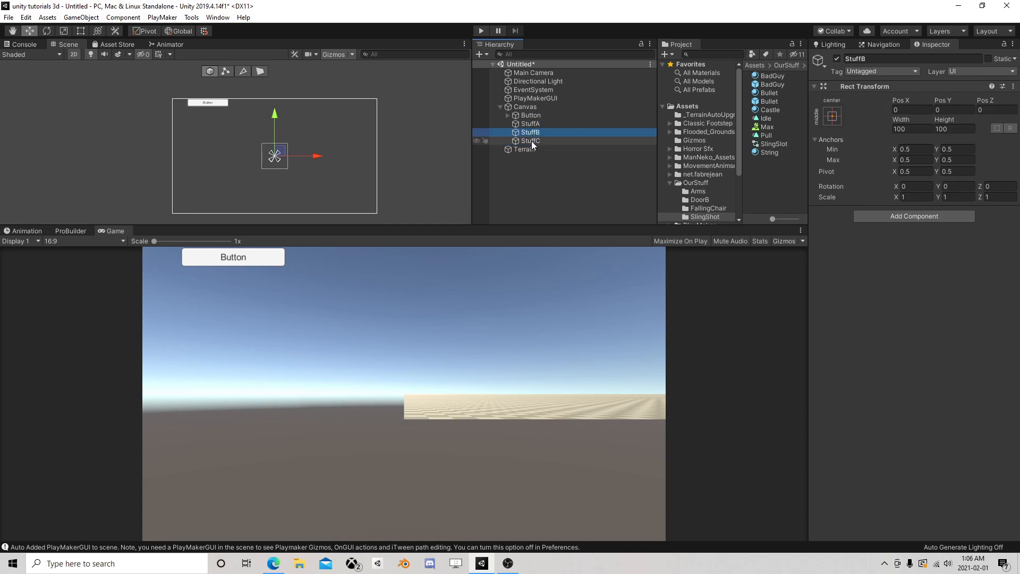
click(527, 100)
click(529, 108)
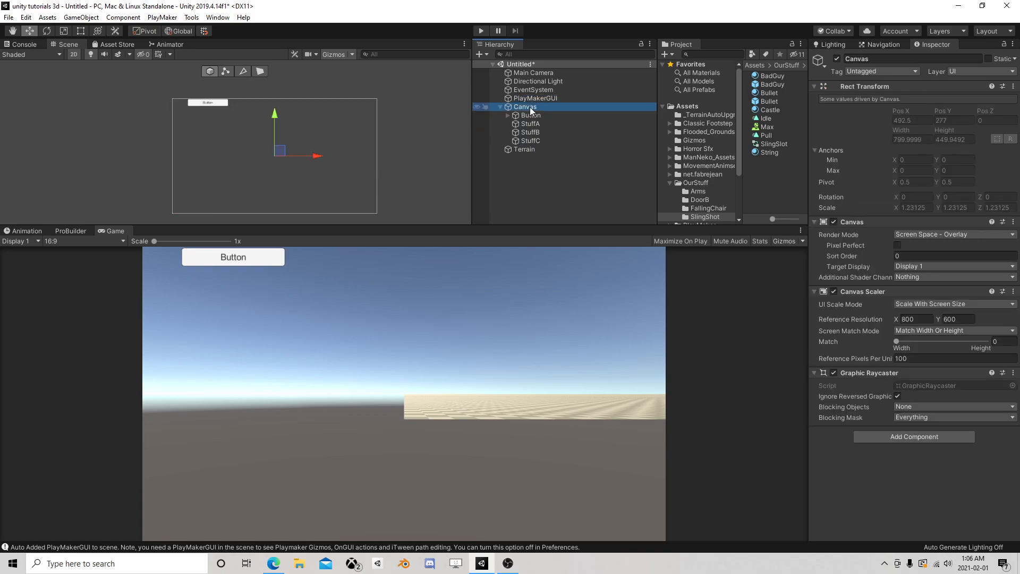
right_click(530, 107)
click(552, 208)
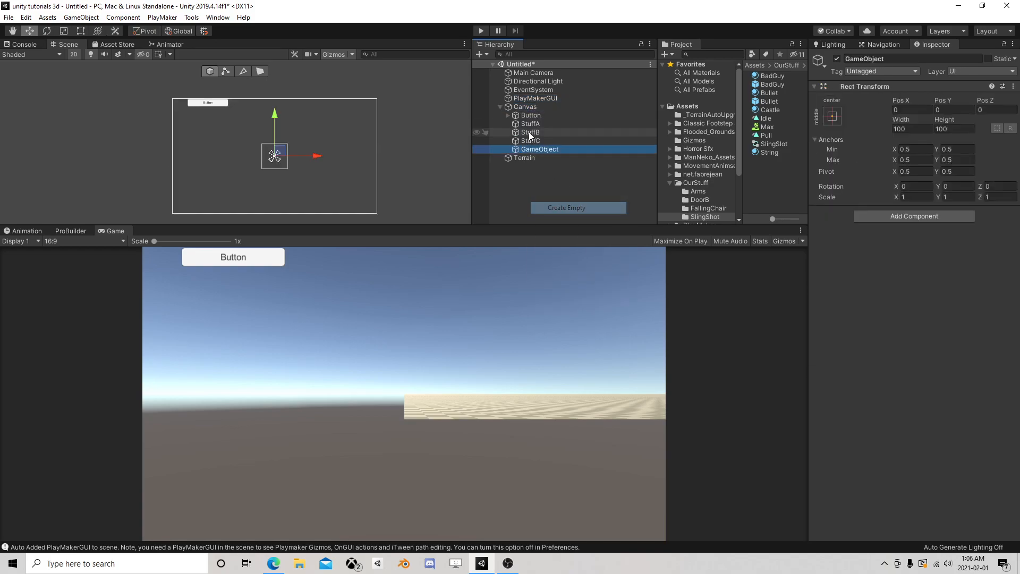
click(535, 149)
text(S)
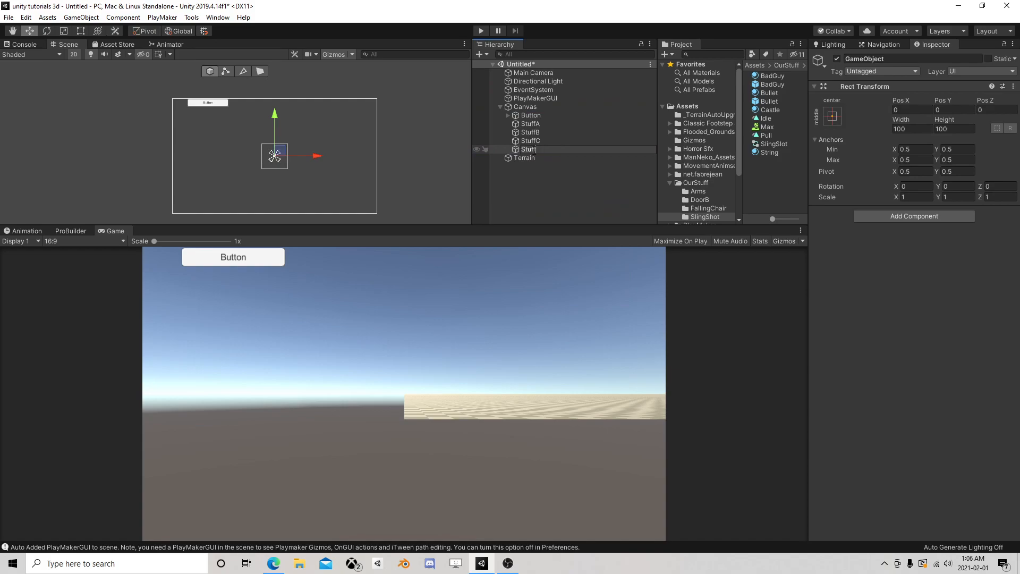
text(tuff)
key(Return)
- Make StuffA, StuffB and StuffC children of Stuff and expand the group in the hierarchy
click(533, 141)
shift+click(534, 123)
drag(535, 123, 534, 149)
click(518, 123)
click(508, 123)
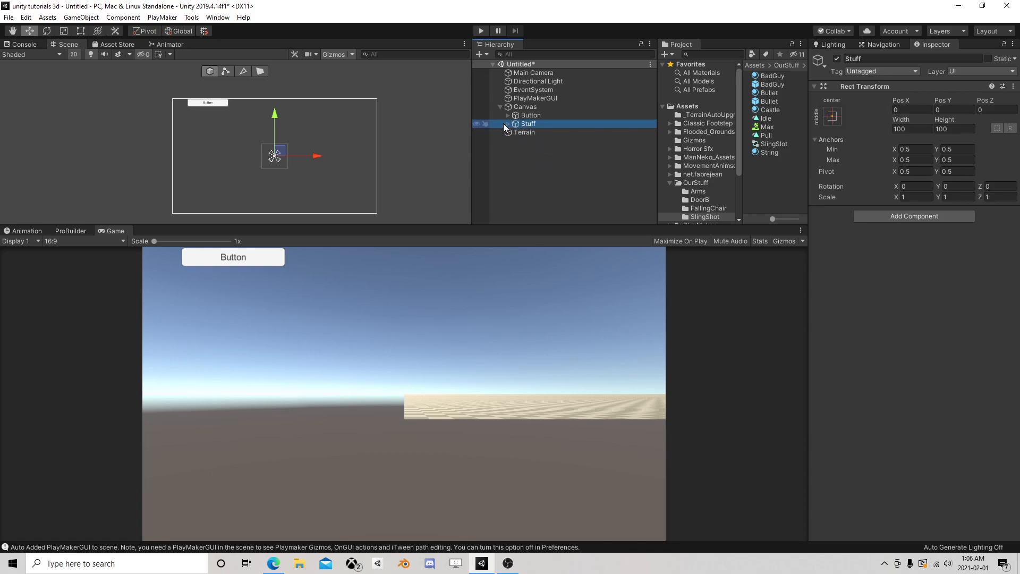
click(507, 124)
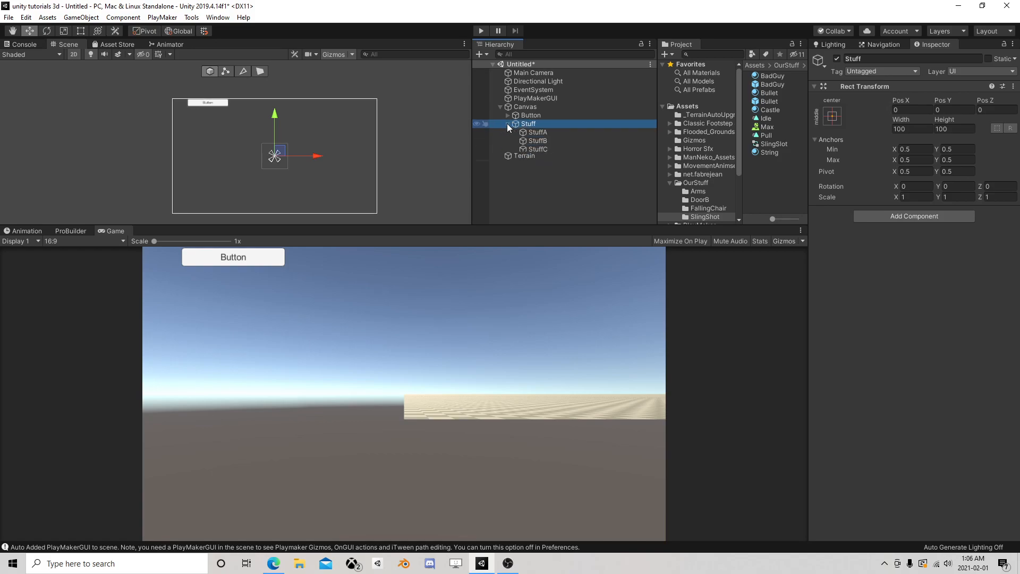
- Set StuffA's height to 0 and width to 150, and move it below the Button to about X -278, Y 157
click(537, 132)
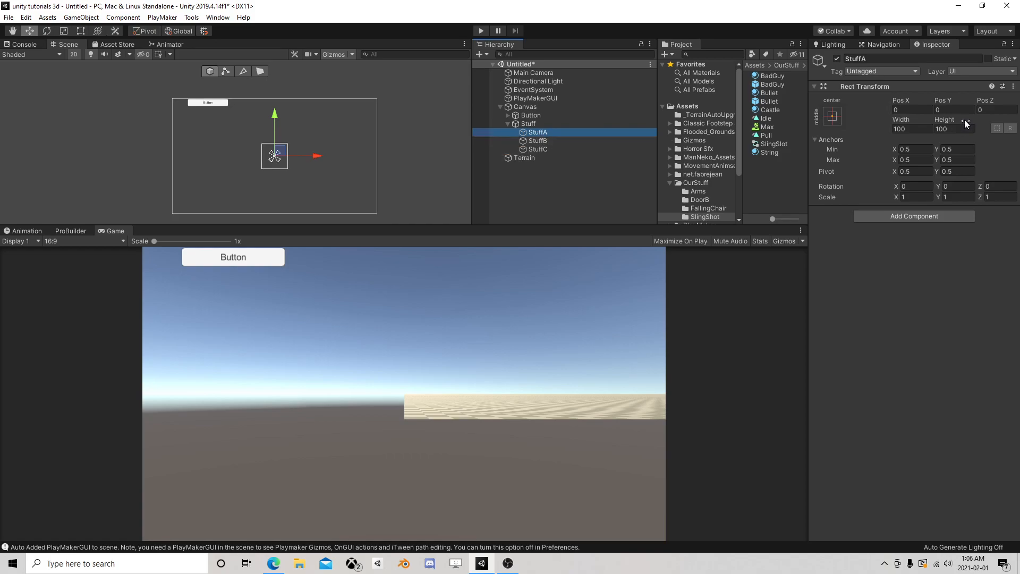
click(953, 129)
text(0)
click(924, 128)
text(15)
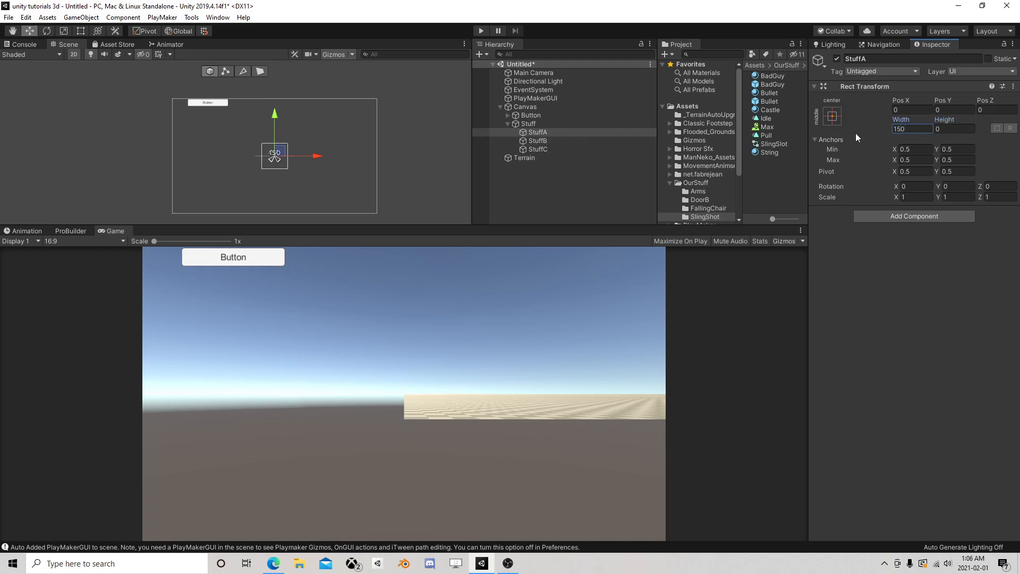
drag(282, 153, 210, 112)
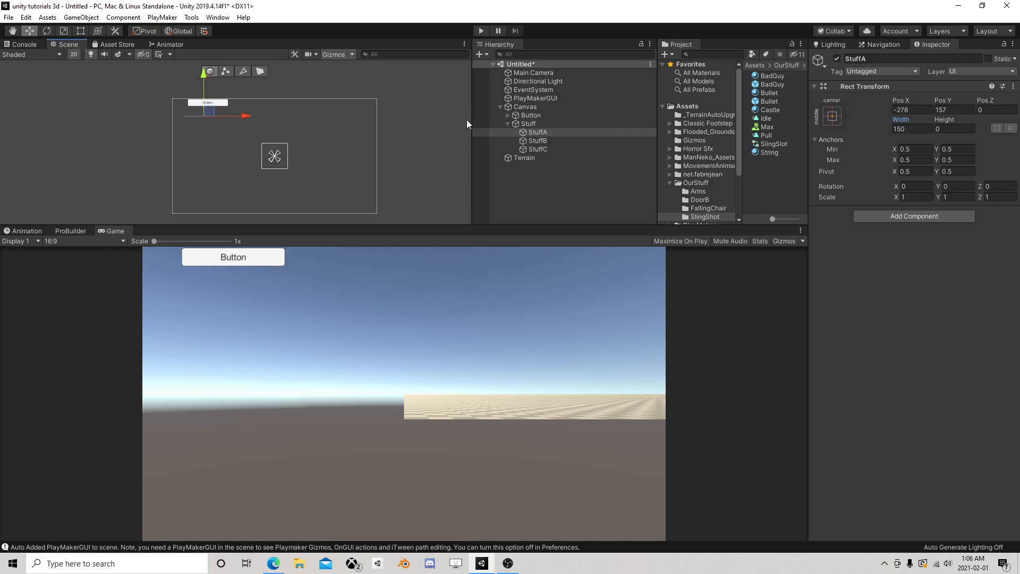
- Add a Vertical Layout Group to StuffA, with Control Child Size Width enabled and Child Force Expand Height disabled
click(888, 215)
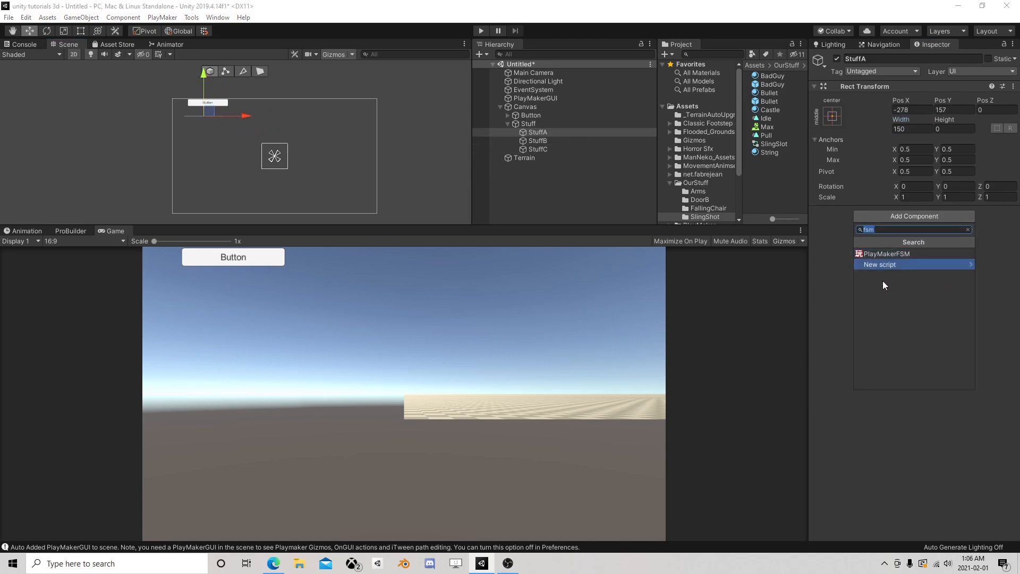
text(veri)
key(BackSpace)
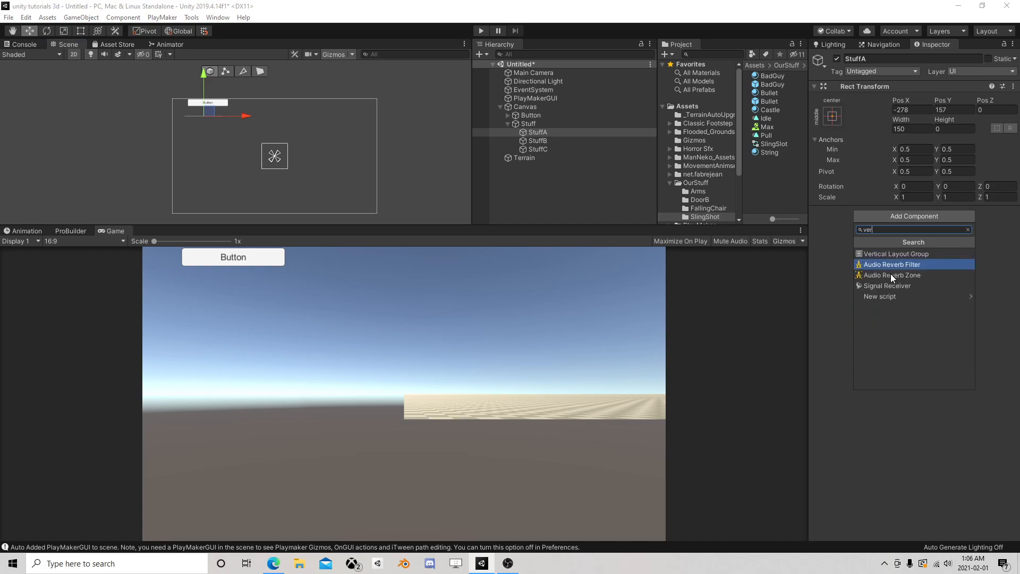
click(922, 254)
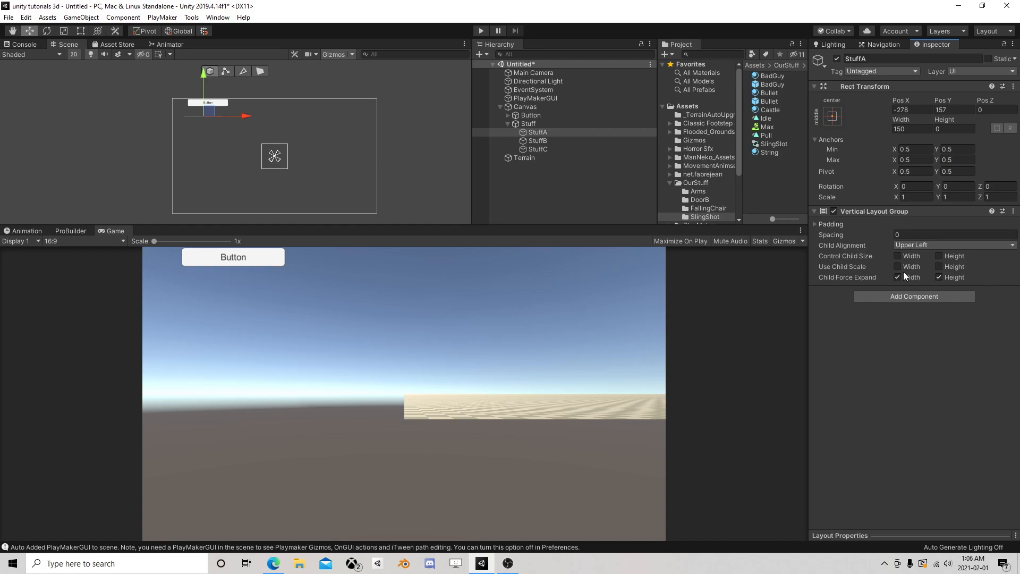
click(898, 256)
- Add a UI Button as a child of StuffA
right_click(543, 133)
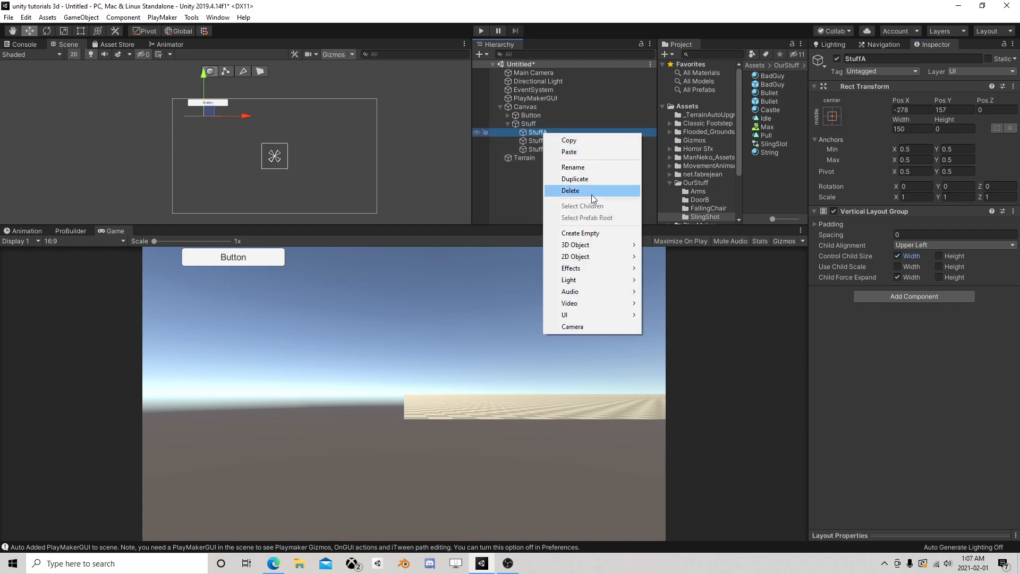
mouse_move(579, 315)
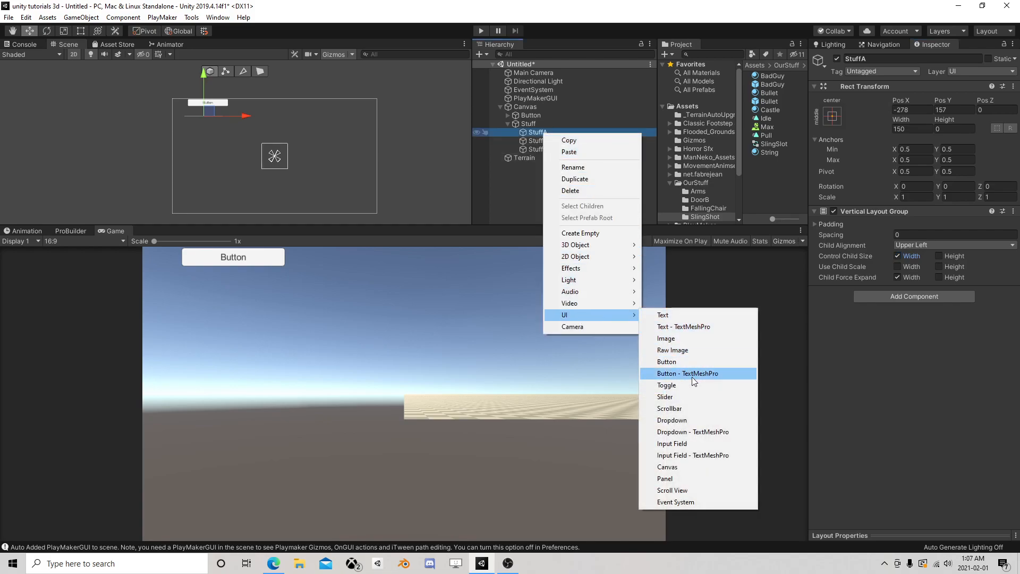
click(693, 363)
- Try a width of 100 on StuffA and finally set its width to 200
click(538, 133)
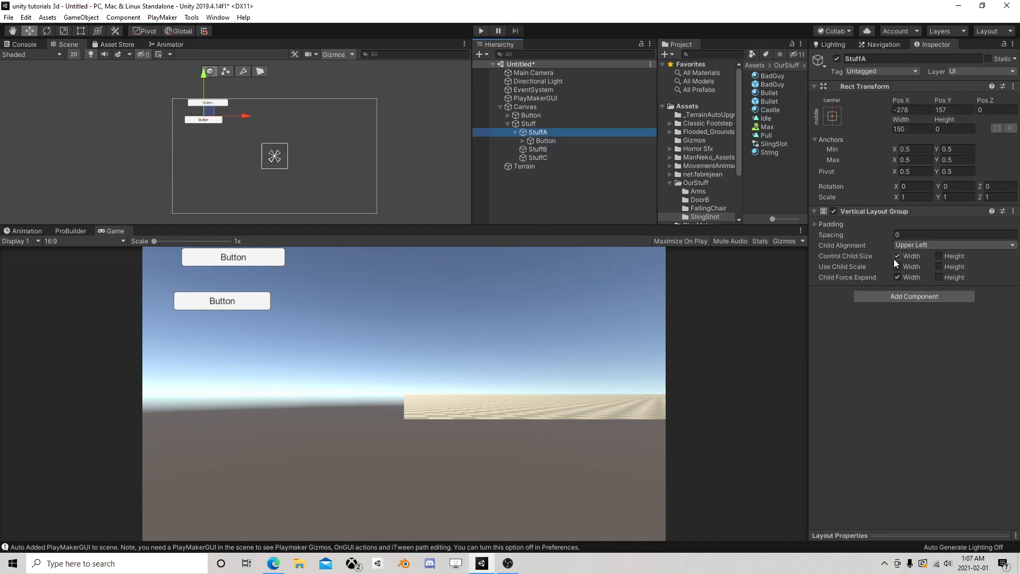
click(888, 129)
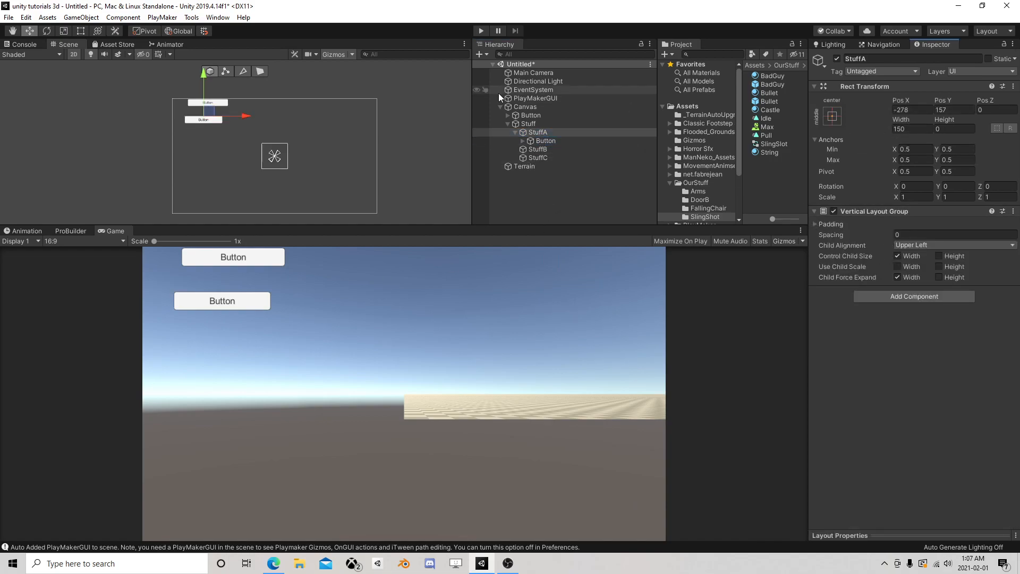
click(540, 133)
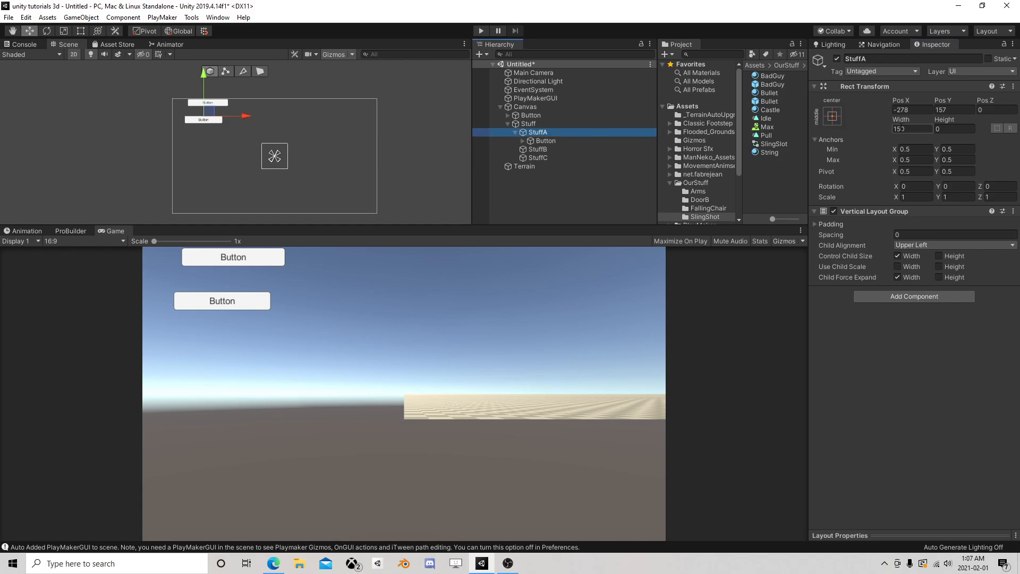
click(910, 129)
click(911, 128)
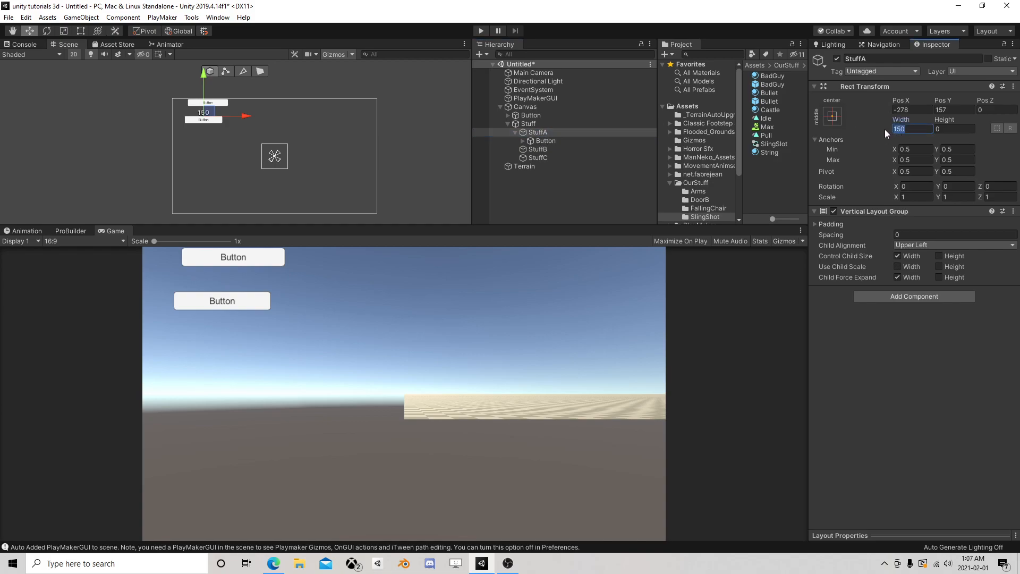
text(100)
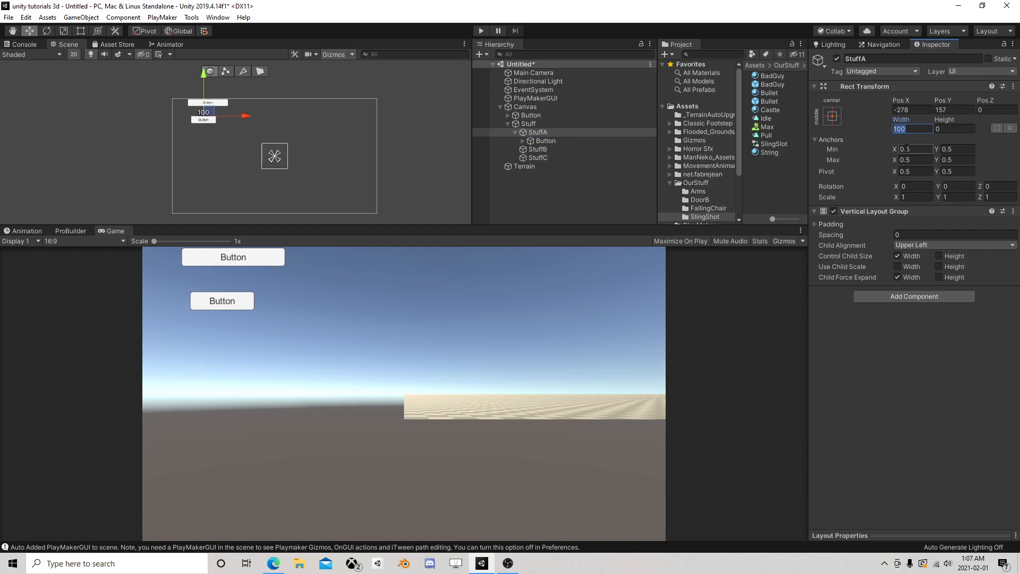
text(15)
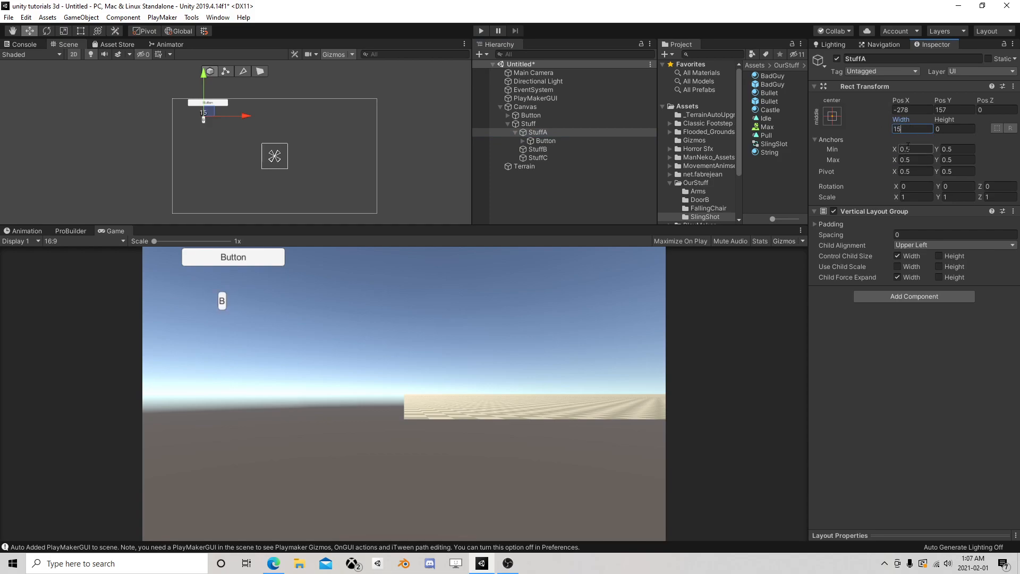
key(BackSpace)
key(BackSpace)
text(200)
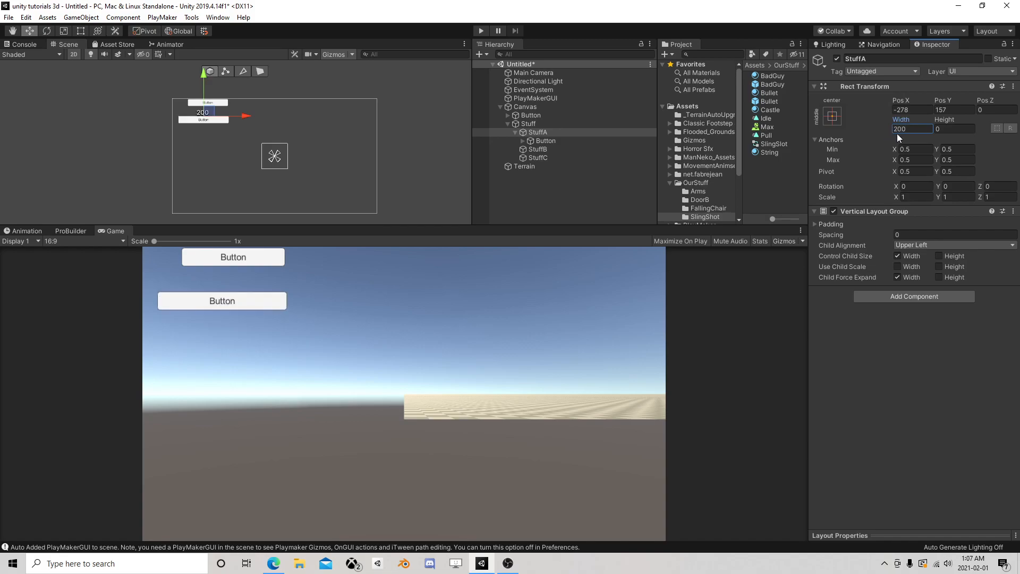
- Duplicate the Button under StuffA eight times to fill the vertical layout
click(544, 139)
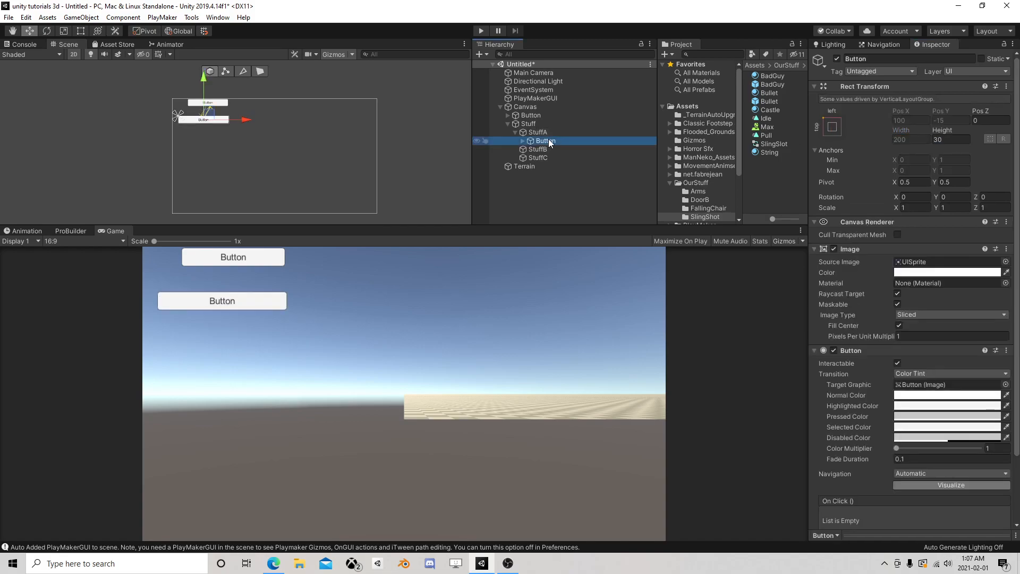
key(ctrl+d)
key(ctrl+d)
key(ctrl+d)
key(ctrl+d)
key(ctrl+d)
key(ctrl+d)
key(ctrl+d)
key(ctrl+d)
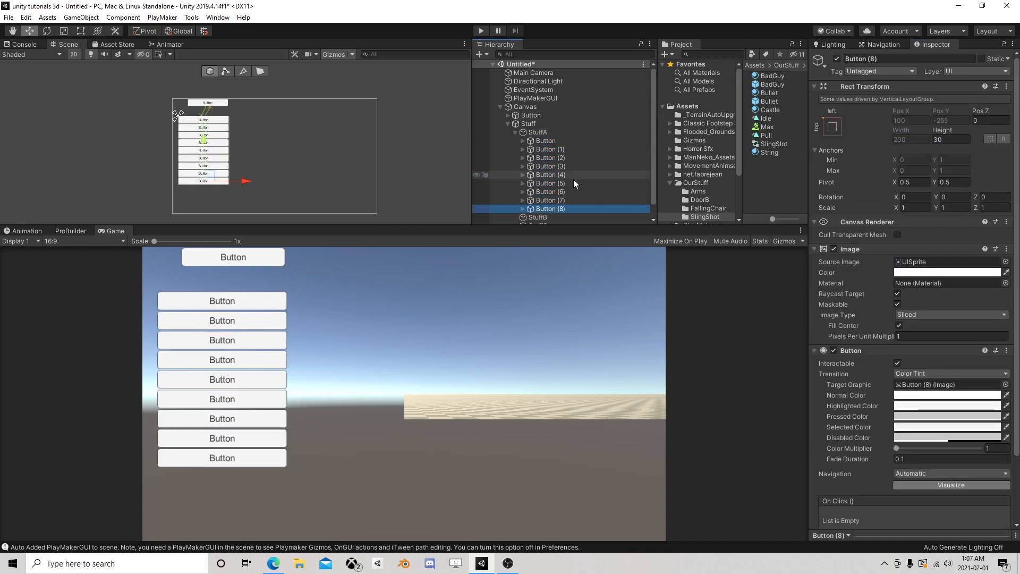
- Delete all the buttons under StuffA
shift+click(547, 142)
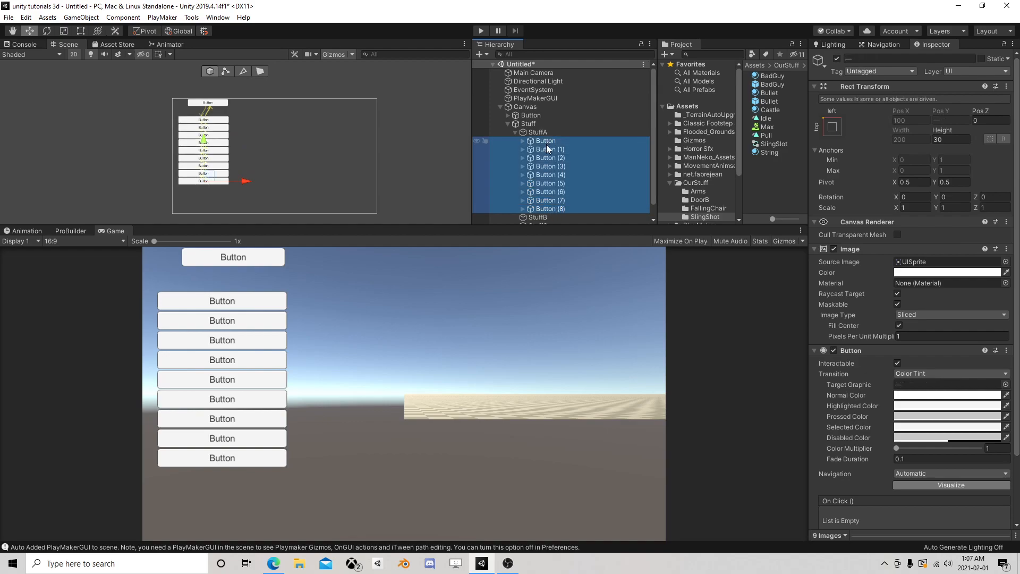
key(Delete)
click(544, 132)
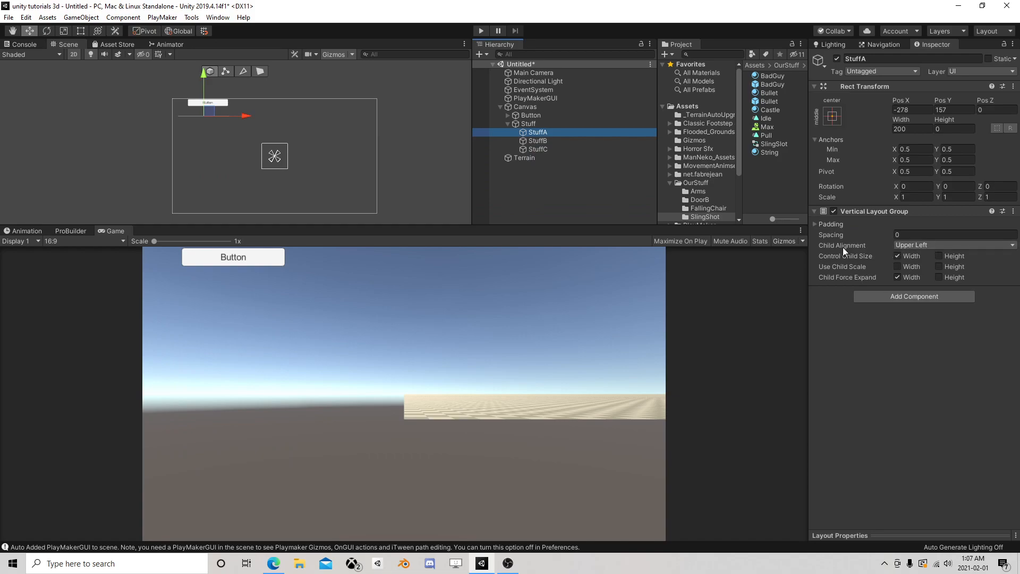
- Set StuffB's height to 0 and width to 200, and move it beside StuffA to about X -44, Y 157
click(547, 141)
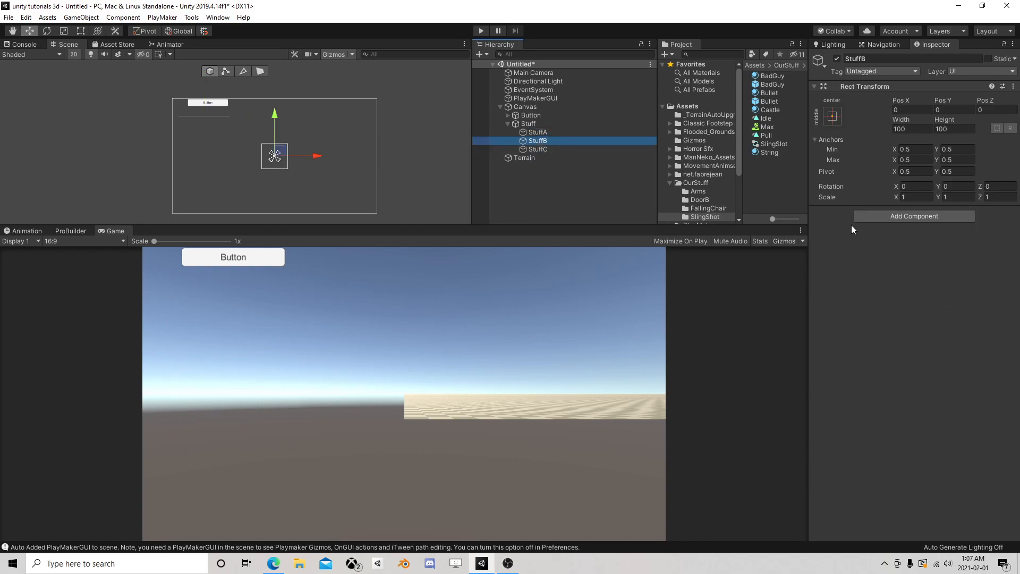
click(953, 128)
text(0)
click(919, 128)
text(200)
drag(284, 154, 272, 113)
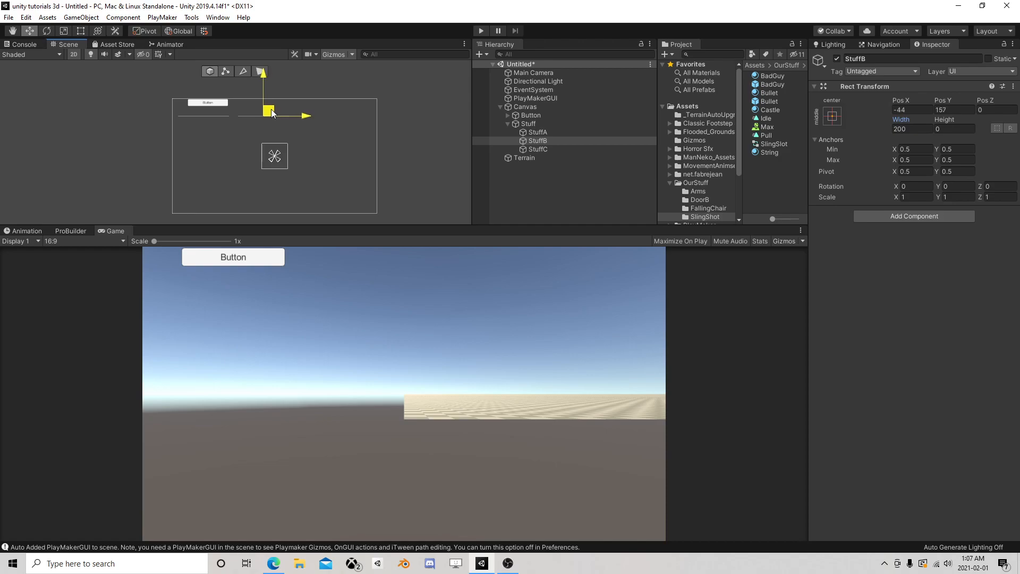
- Add a Grid Layout Group component to StuffB
click(952, 218)
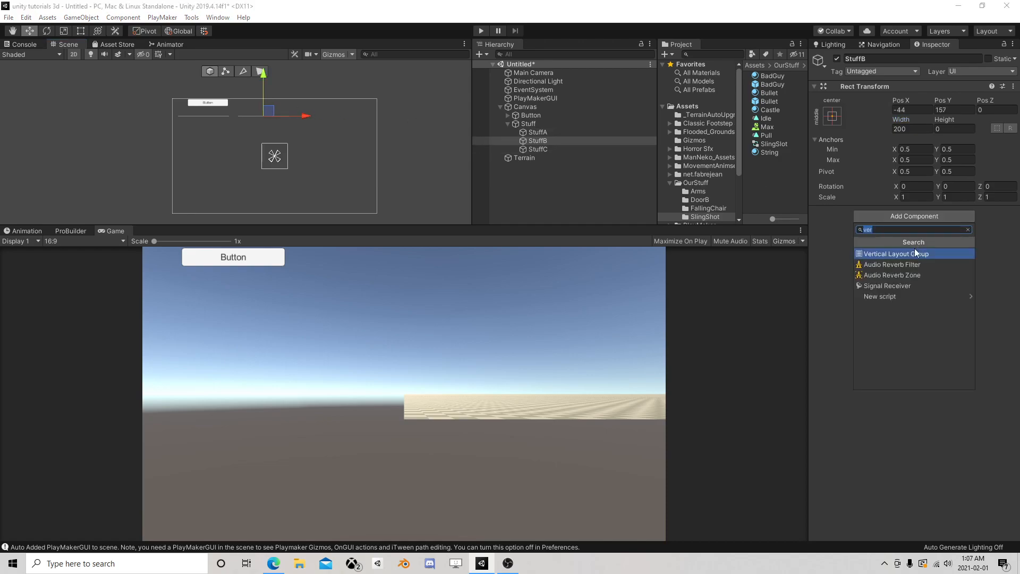
text(grid)
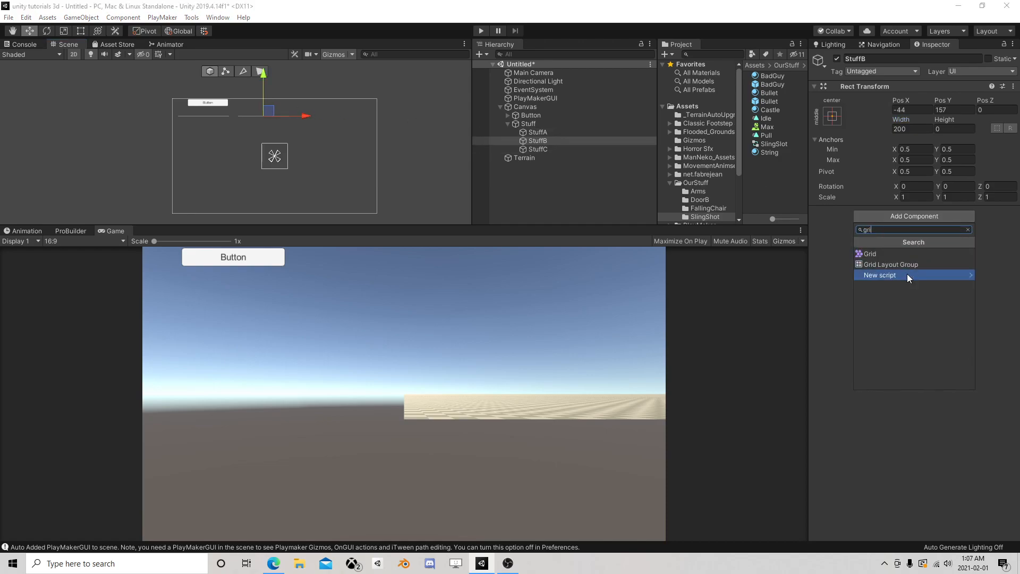
click(899, 263)
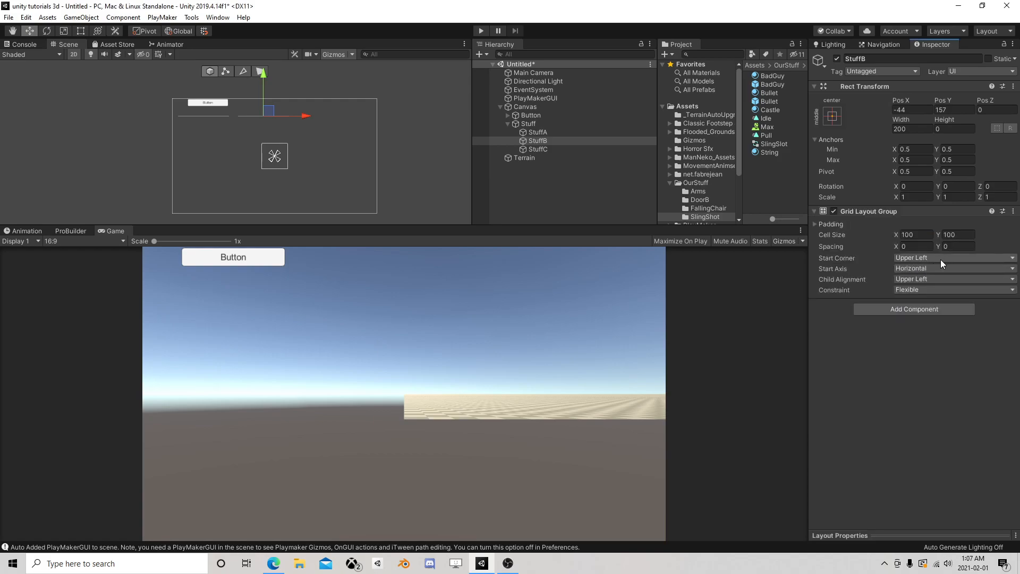
- Add a UI Button as a child of StuffB
right_click(541, 141)
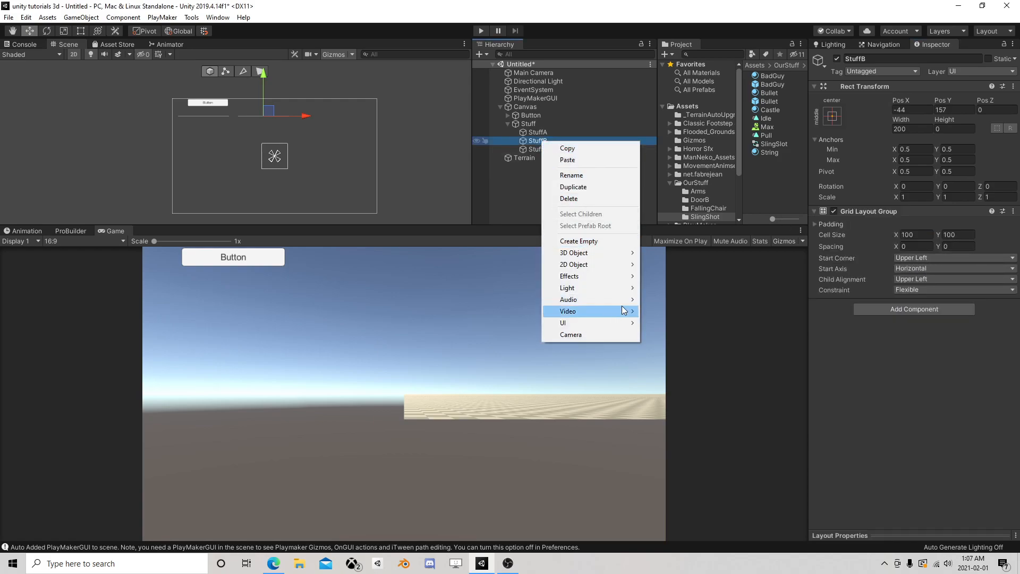
mouse_move(575, 323)
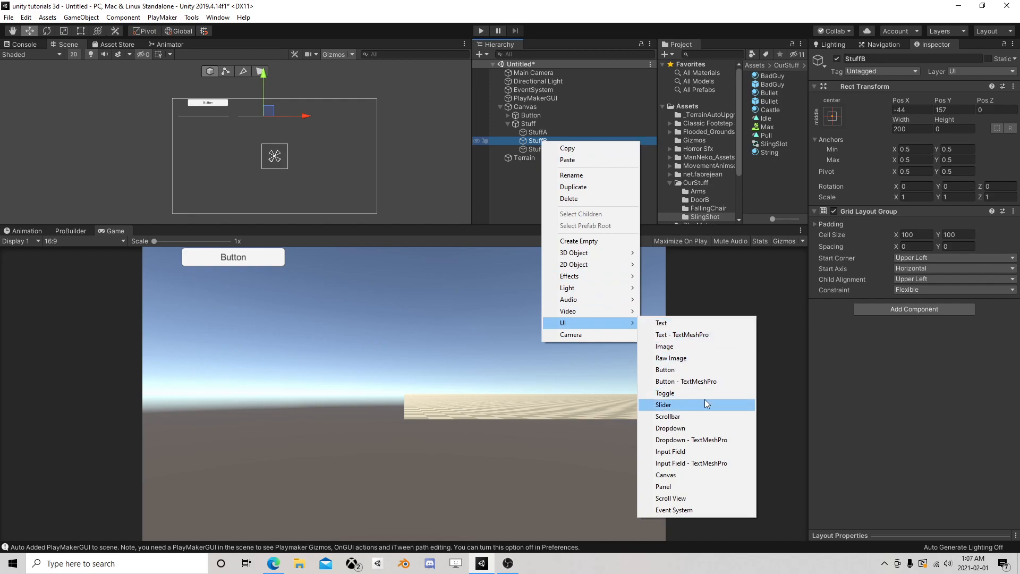
click(687, 371)
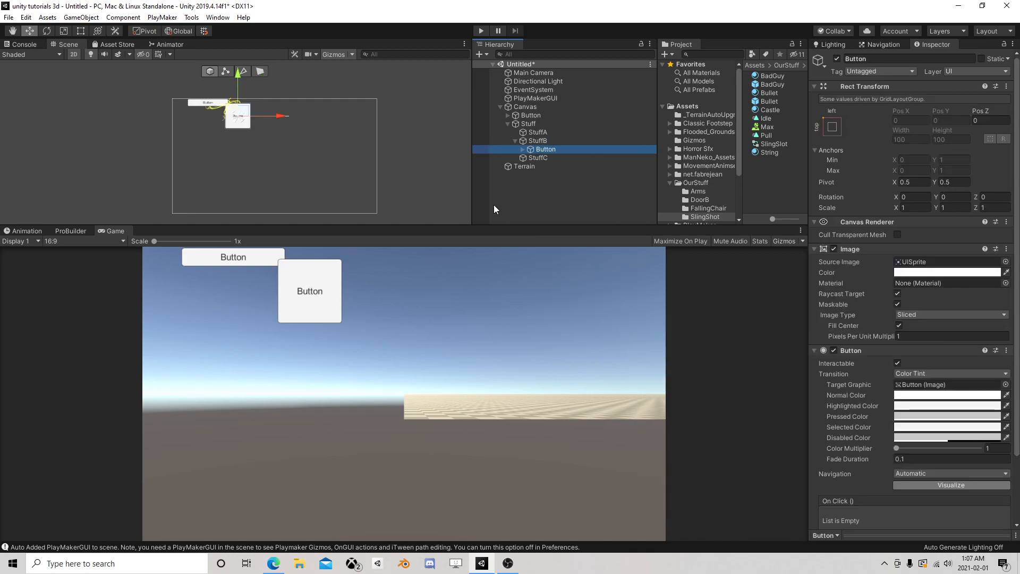
- Duplicate the Button under StuffB four times and select StuffB
click(545, 142)
click(555, 149)
key(ctrl+d)
key(ctrl+d)
key(ctrl+d)
key(ctrl+d)
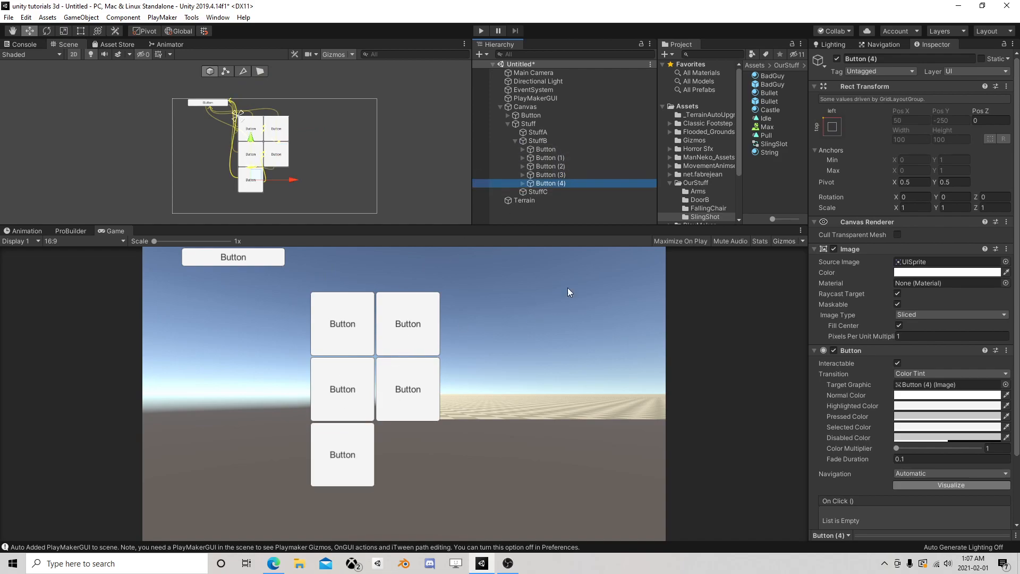
click(536, 140)
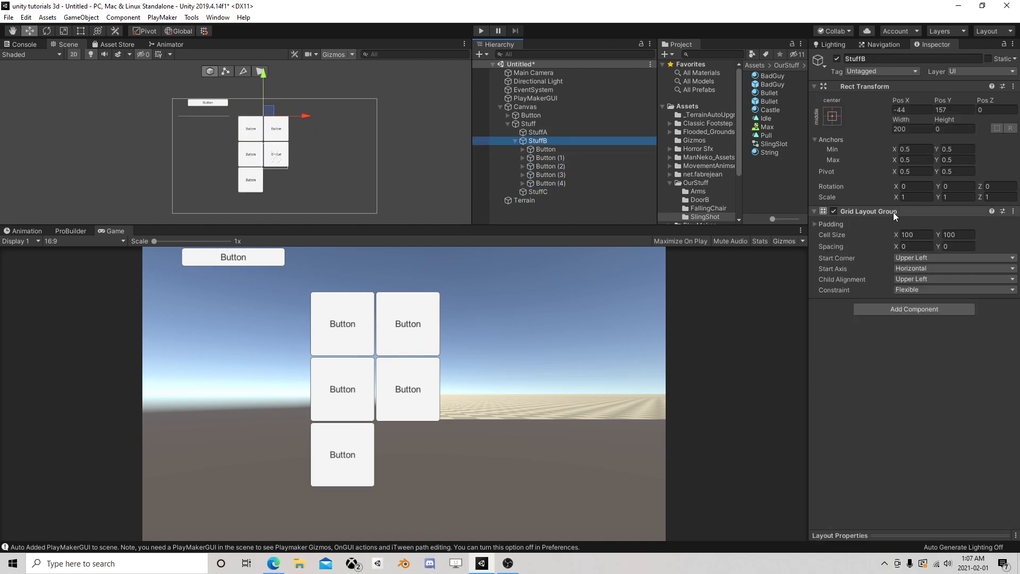
- Set StuffB's Grid Layout Group cell size to 50 by 50 and its spacing to 5 by 5
click(821, 230)
text(50)
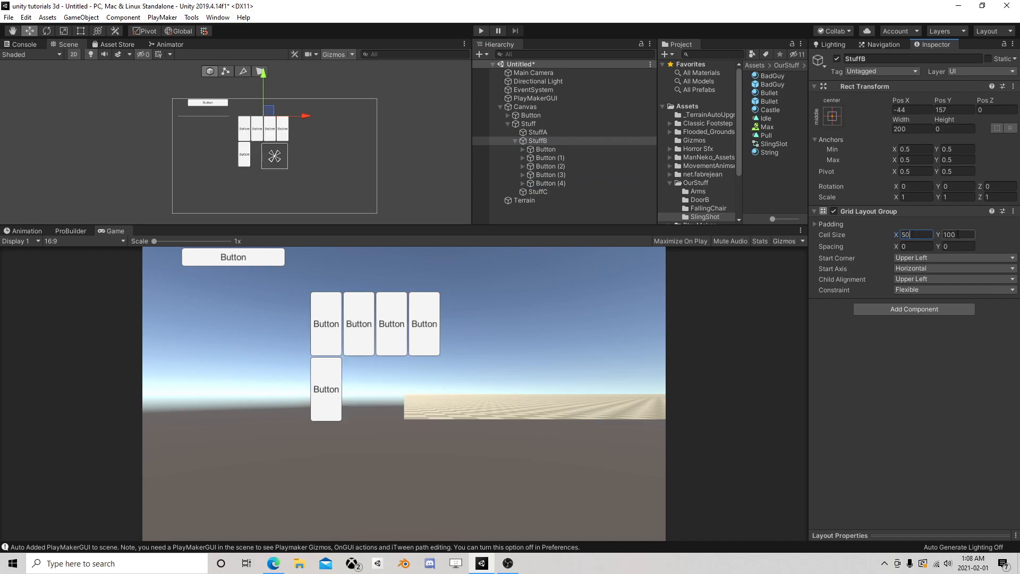
key(Tab)
text(50)
click(921, 247)
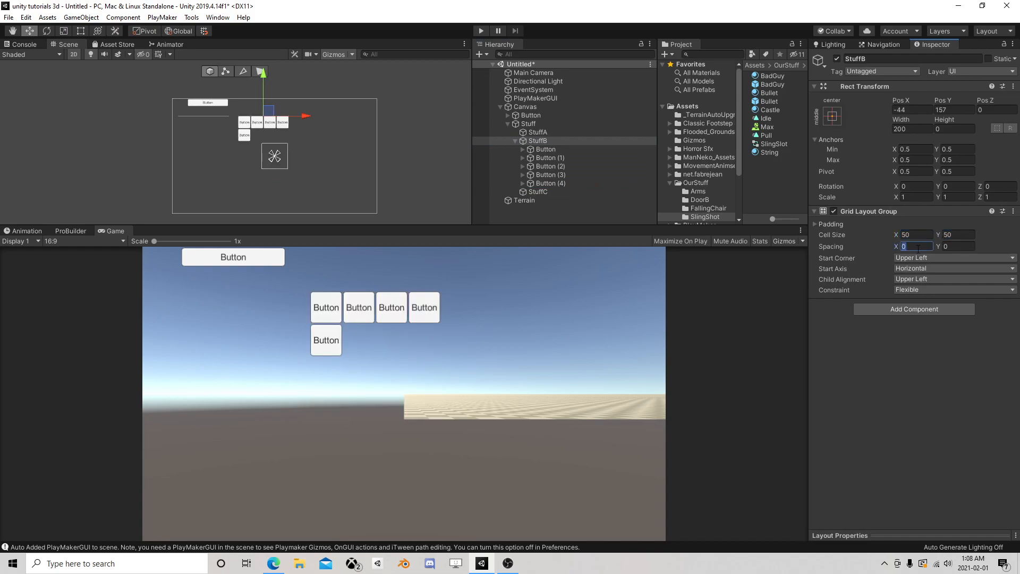
text(5)
click(955, 247)
text(5)
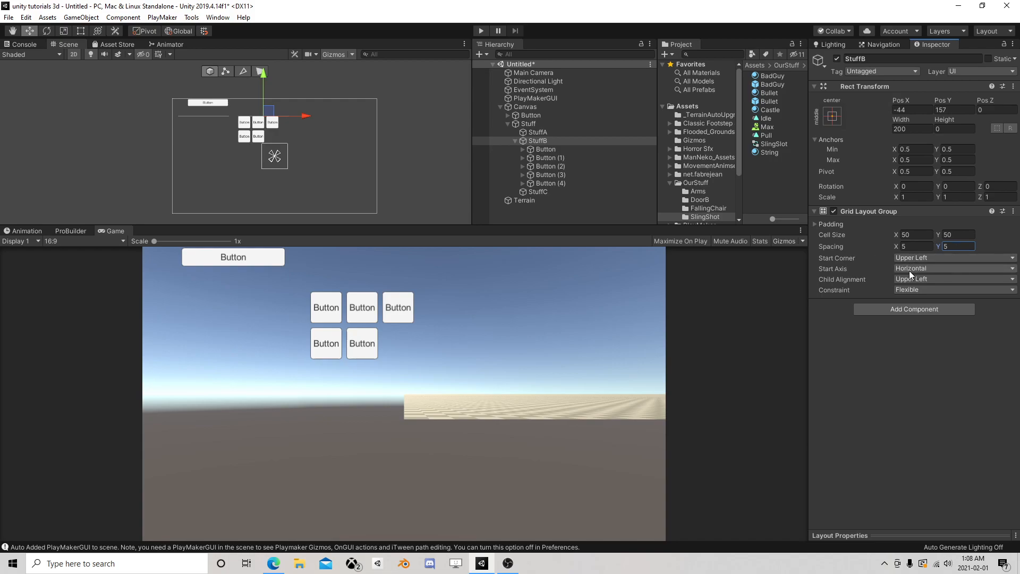
- Show the padding values of StuffB's Grid Layout Group and switch to the Rect tool
click(815, 224)
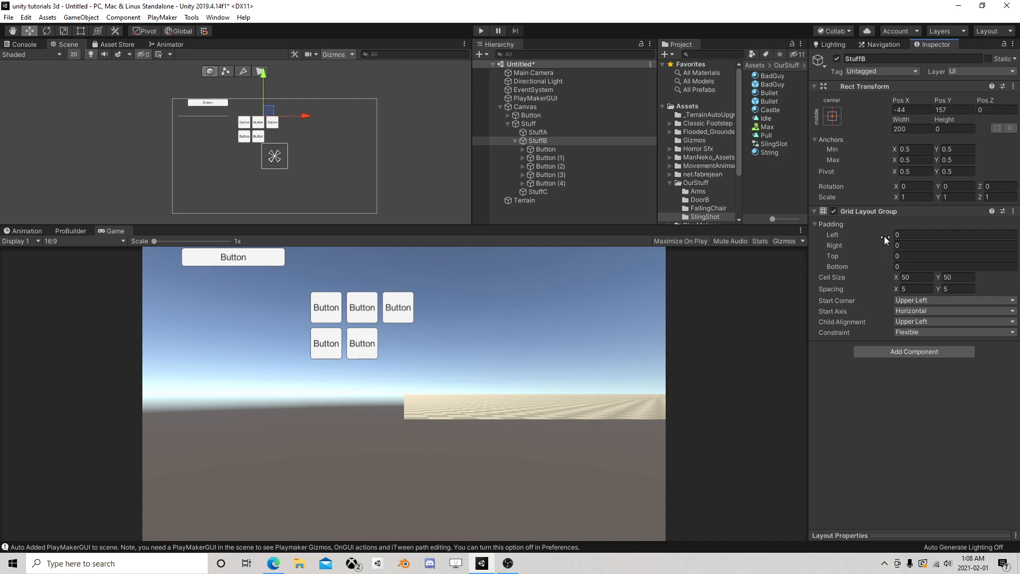
drag(876, 255, 850, 253)
click(539, 142)
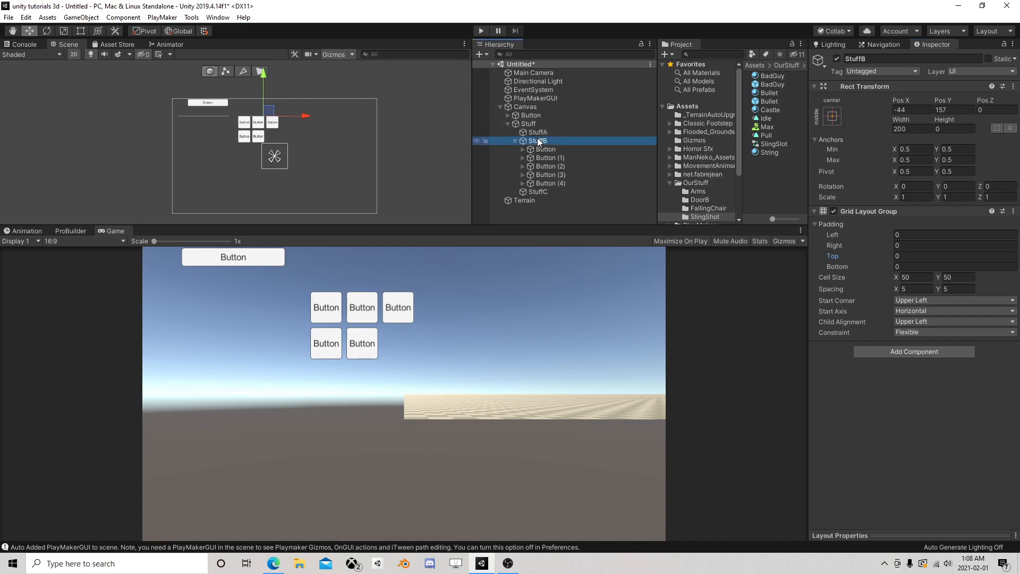
click(80, 31)
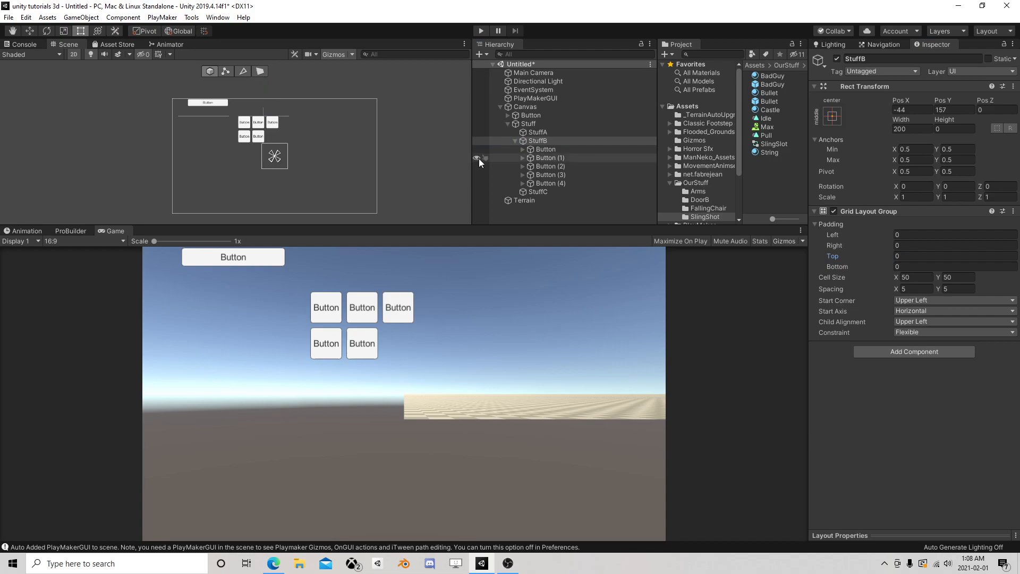
- Constrain StuffB's grid to a Fixed Row Count of 1
click(931, 333)
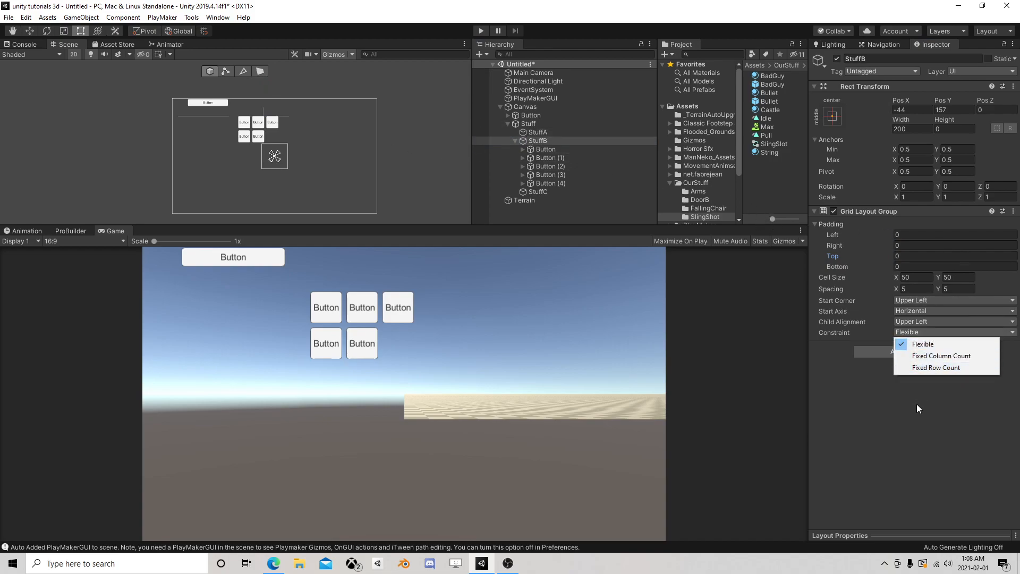
click(928, 366)
click(850, 343)
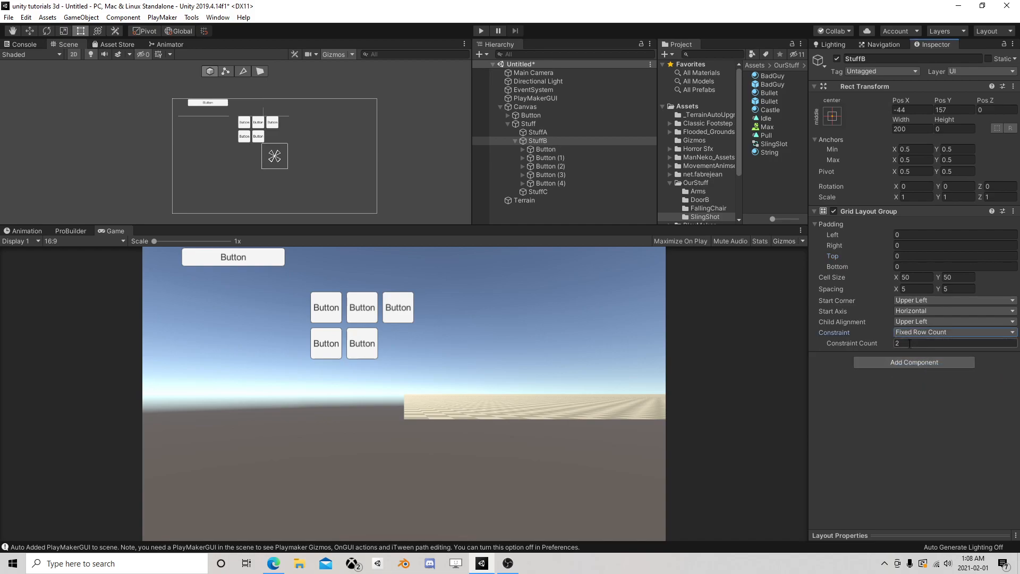
text(1)
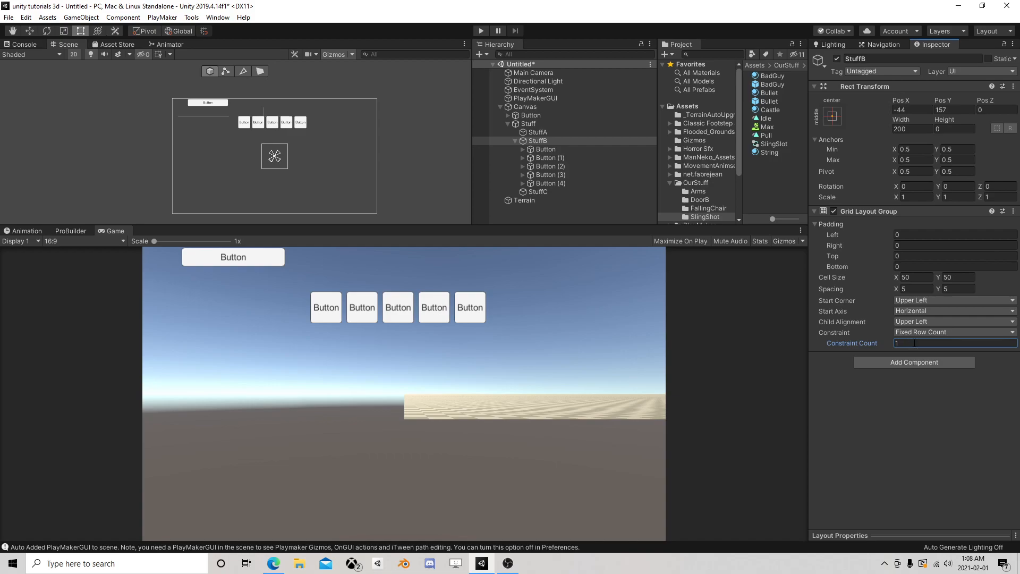
- Try StuffB's grid with Fixed Column Count values of 2, 5 and 1, and return the constraint to Flexible
click(941, 333)
click(947, 357)
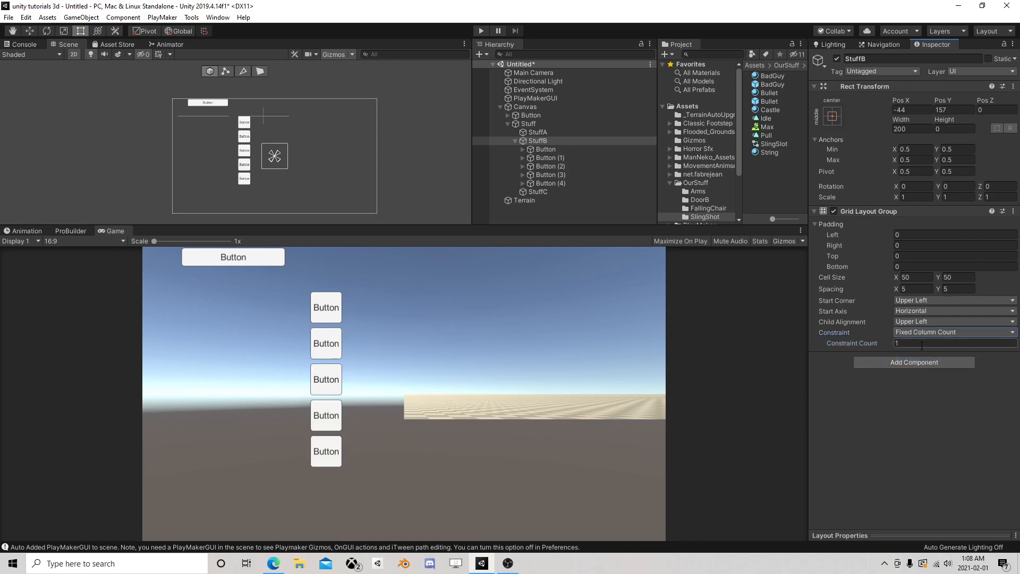
drag(862, 342, 866, 343)
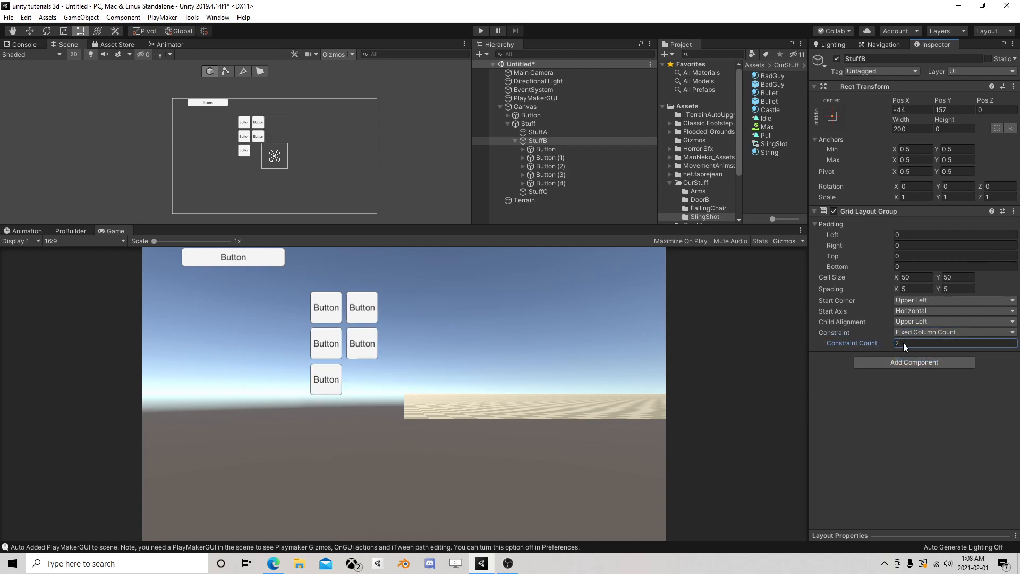
text(5)
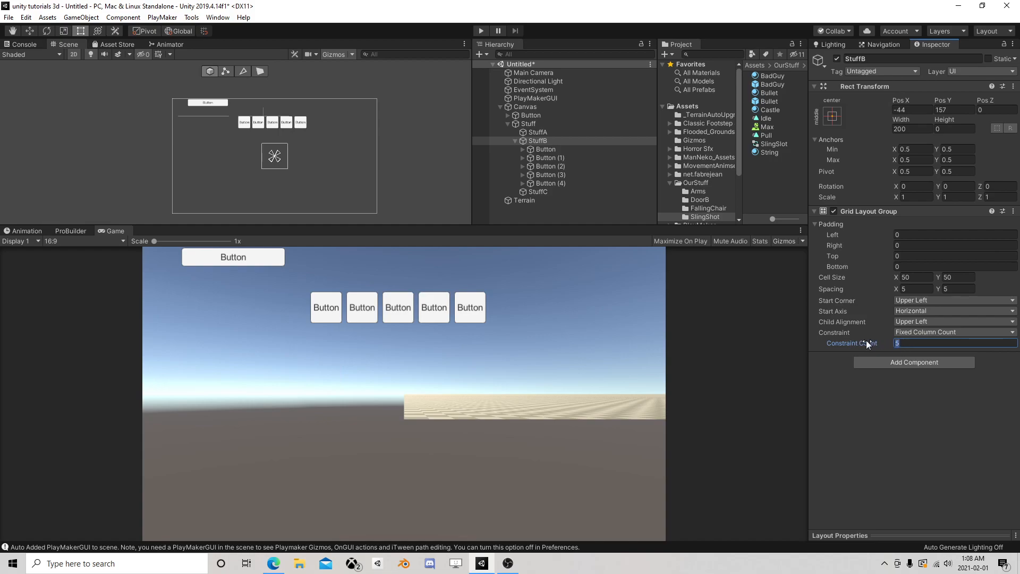
text(1)
click(925, 332)
click(929, 342)
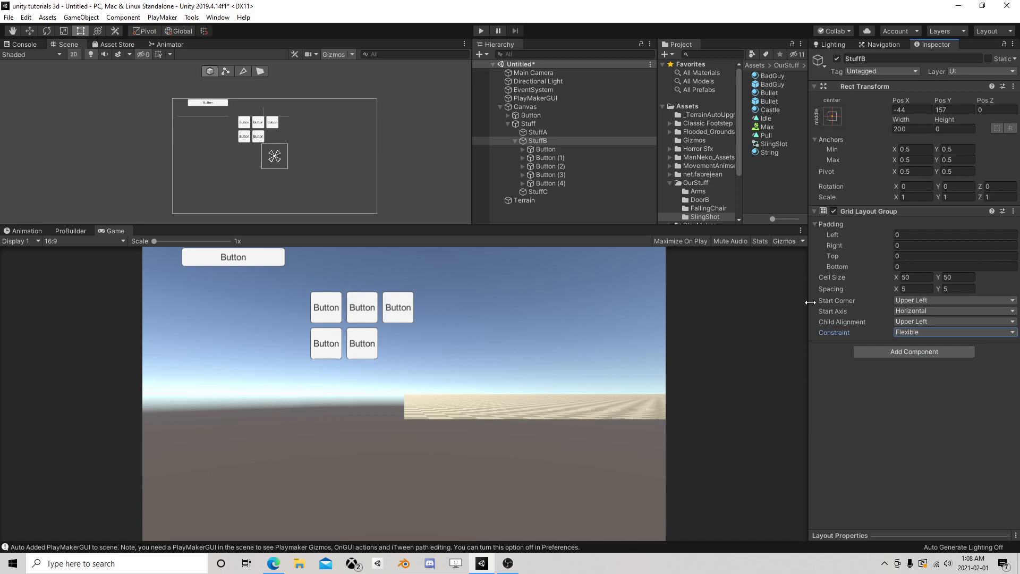
- Collapse StuffB in the hierarchy and add a UI Button as a child of StuffA
click(515, 140)
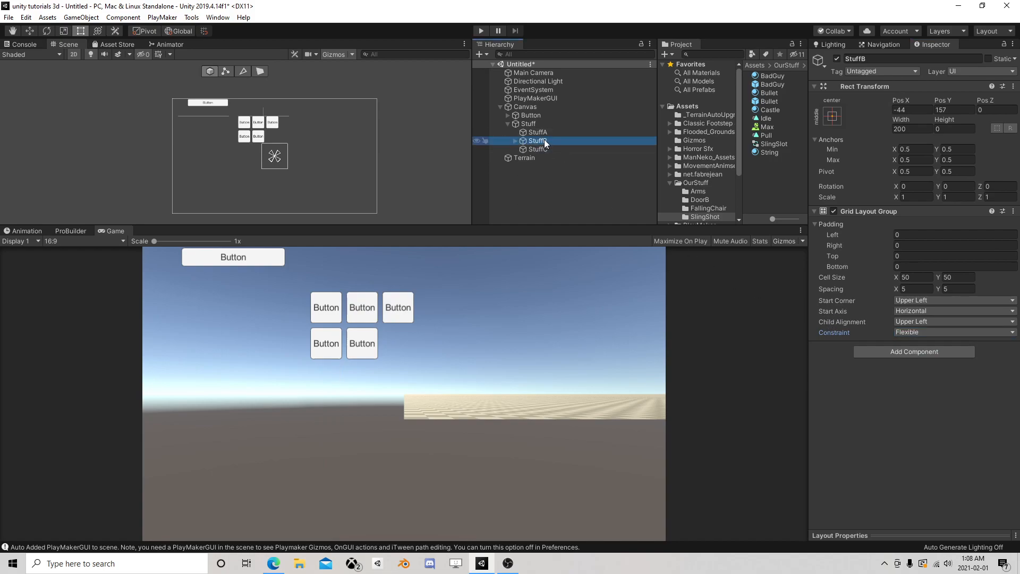
click(532, 133)
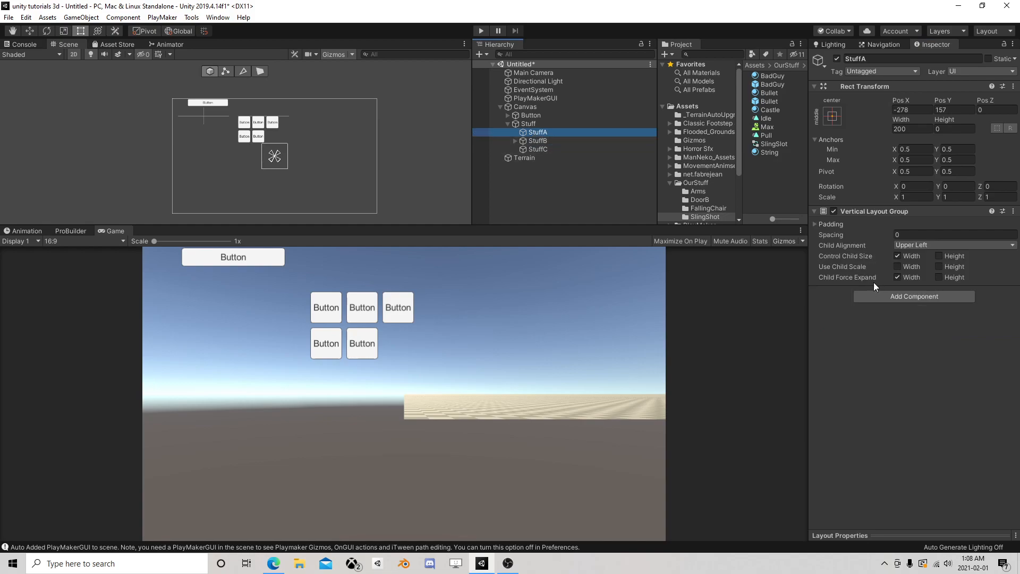
right_click(537, 132)
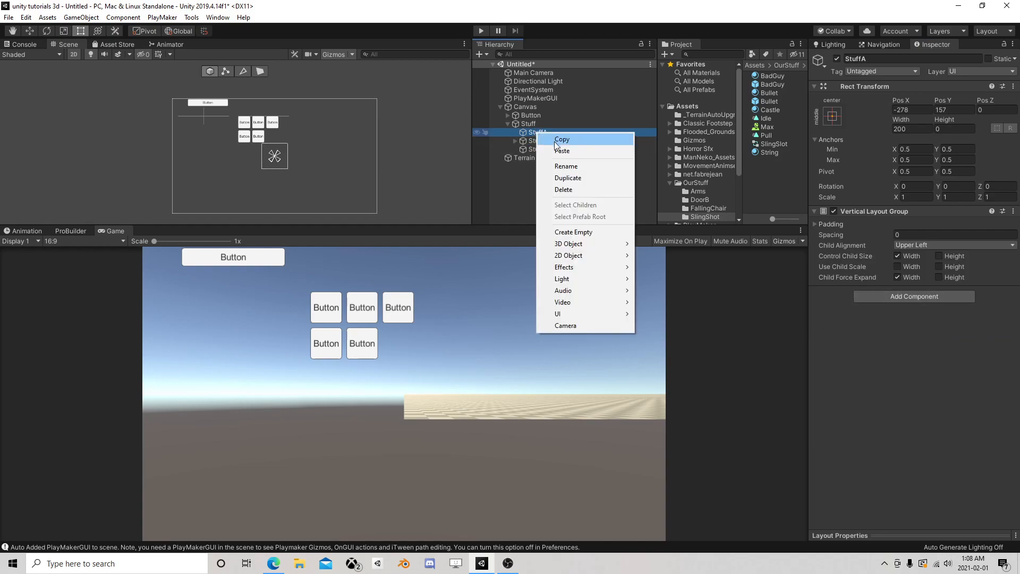
mouse_move(571, 313)
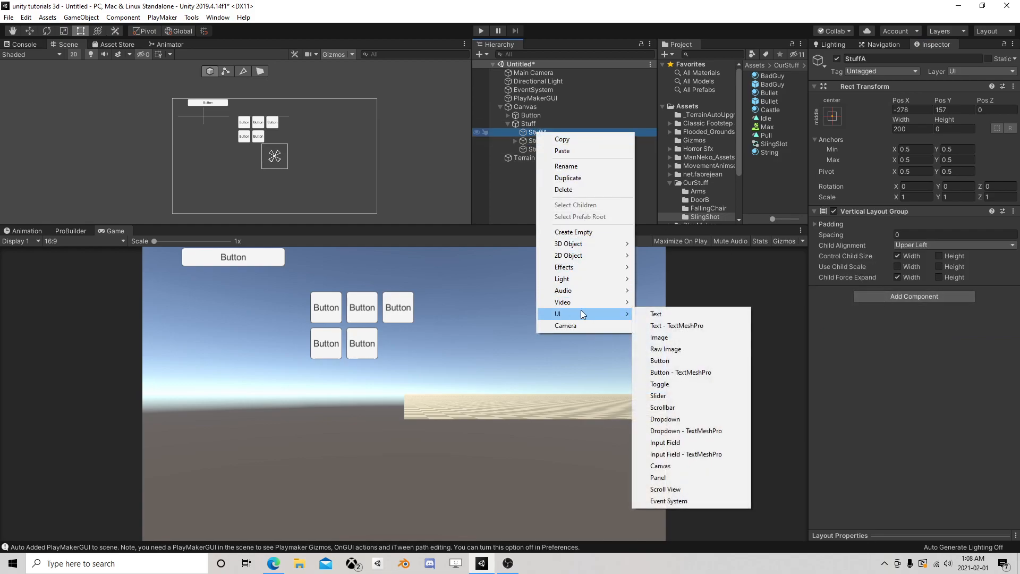
click(657, 360)
- Duplicate the Button under StuffA five times and collapse StuffA in the hierarchy
key(ctrl+d)
key(ctrl+d)
key(ctrl+d)
key(ctrl+d)
key(ctrl+d)
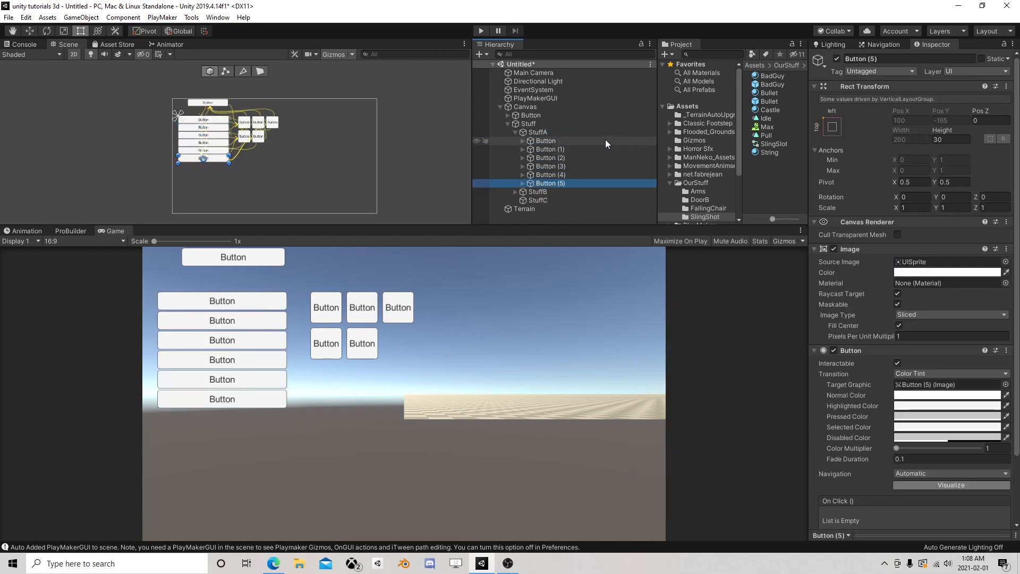
click(515, 132)
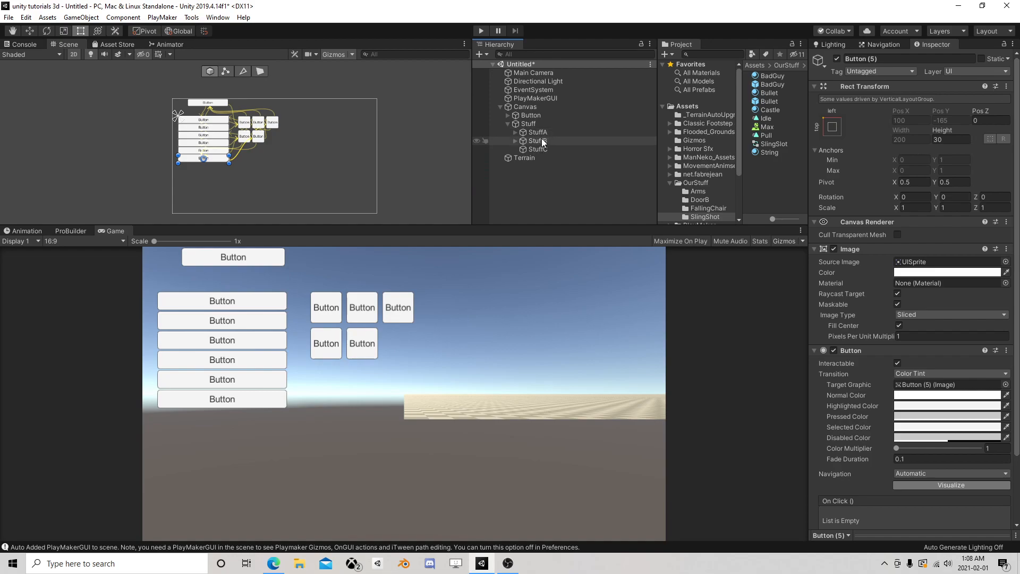
- Deactivate the StuffB and StuffA objects
click(542, 141)
click(837, 59)
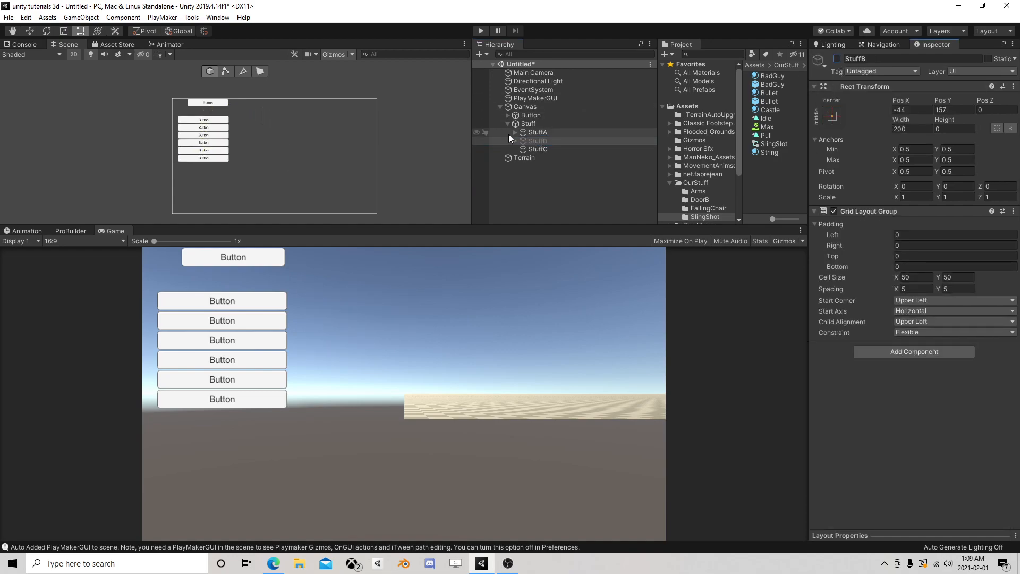
click(539, 132)
click(837, 59)
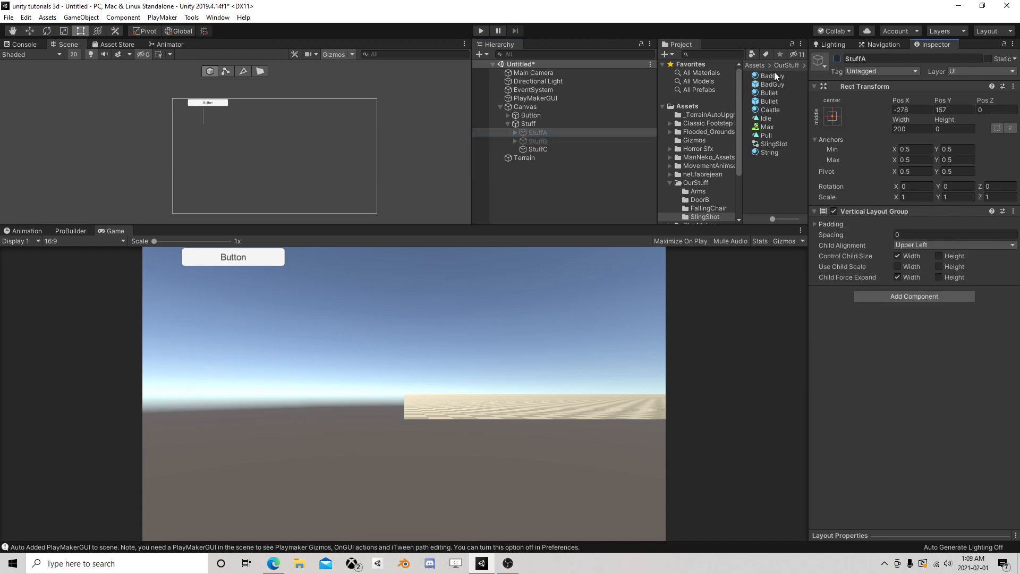
- Set StuffC's height to 0 and move it to about X 195, Y 161
click(539, 149)
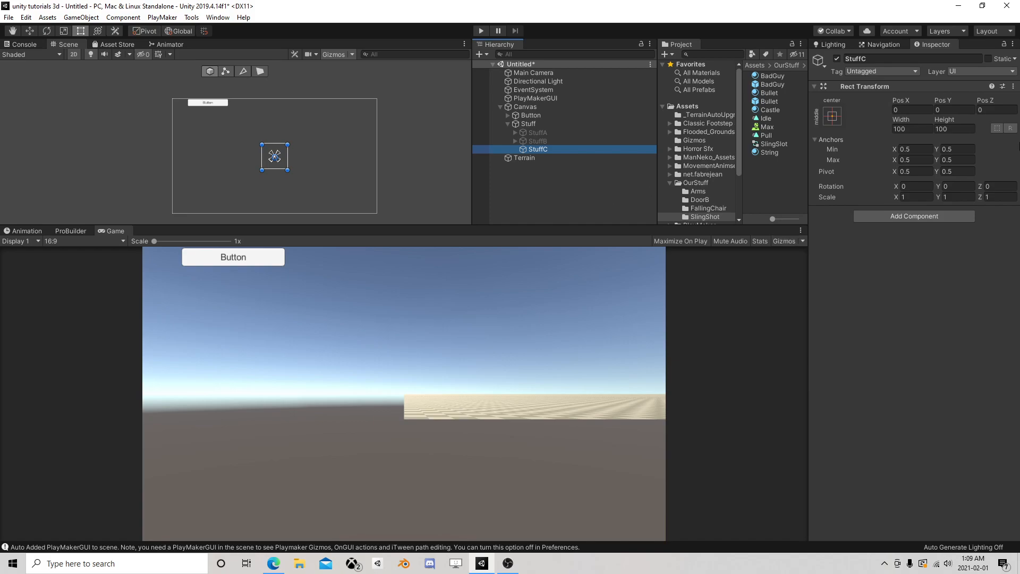
click(957, 129)
text(0)
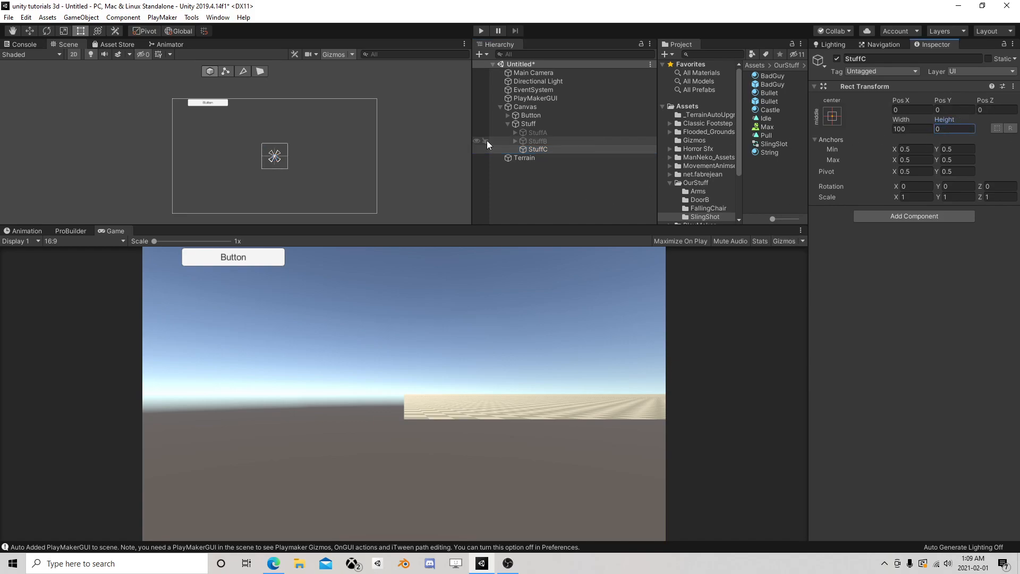
click(65, 45)
key(w)
drag(274, 155, 326, 109)
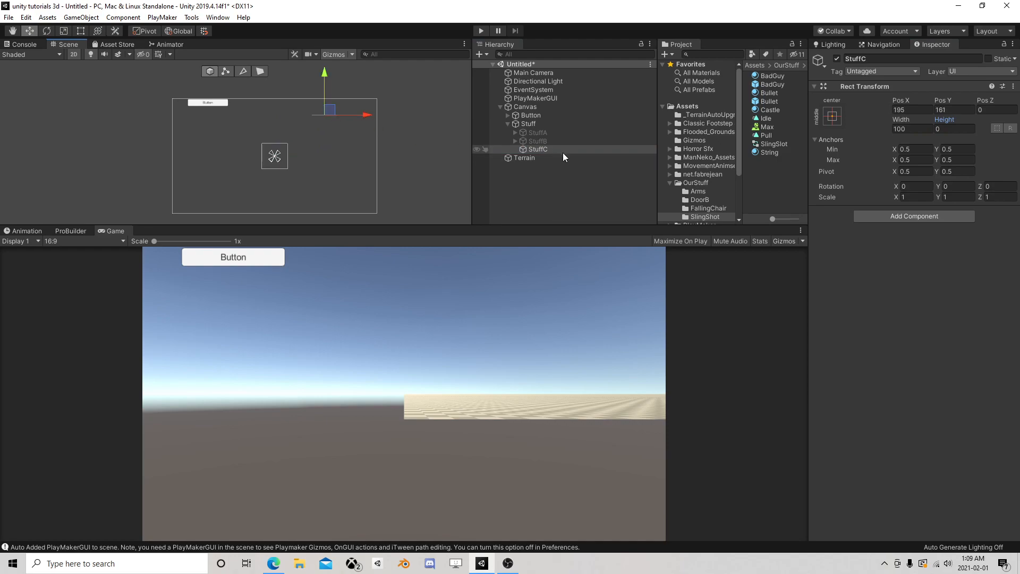
- Add a UI Scroll View as a child of StuffC and move it to about X 8, Y -138
right_click(548, 148)
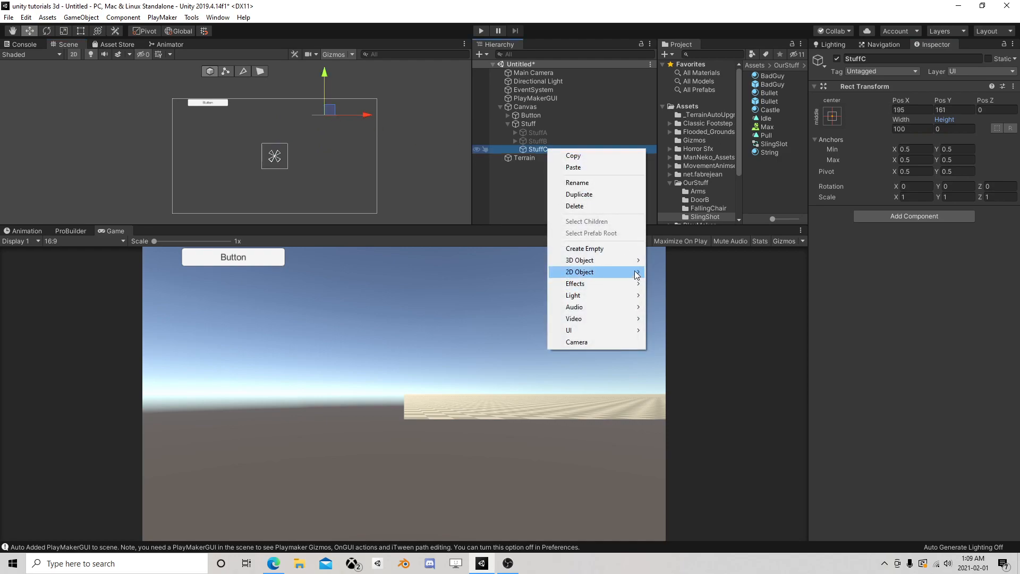
mouse_move(597, 329)
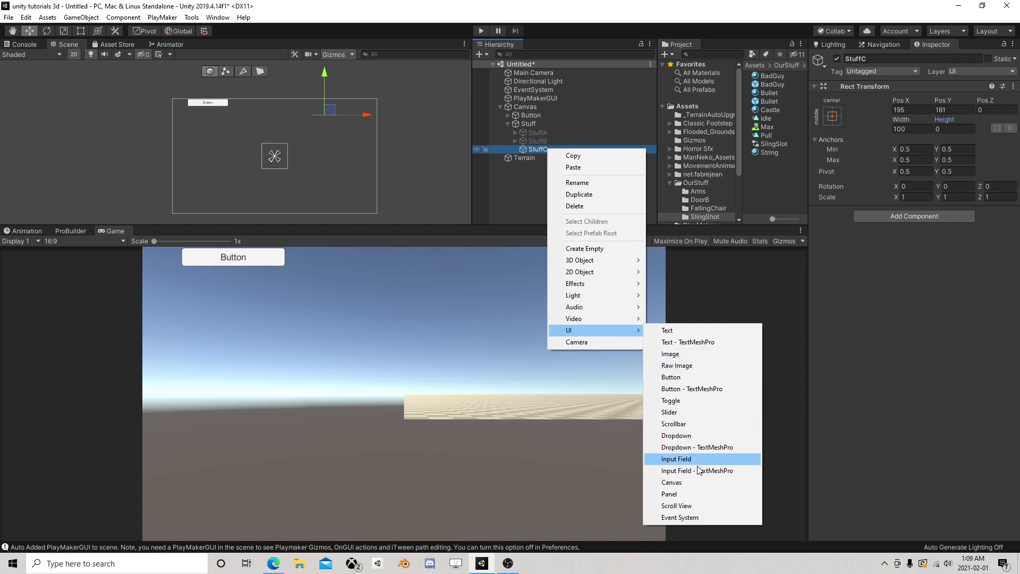
click(690, 506)
drag(332, 111, 333, 146)
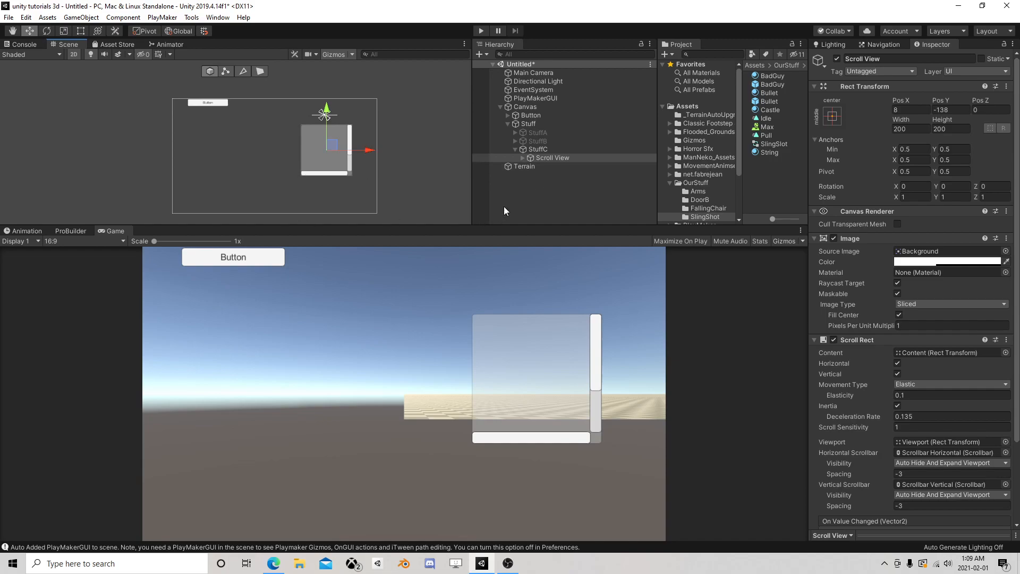
- Add a Vertical Layout Group component to the Content object inside the Scroll View's Viewport
click(522, 158)
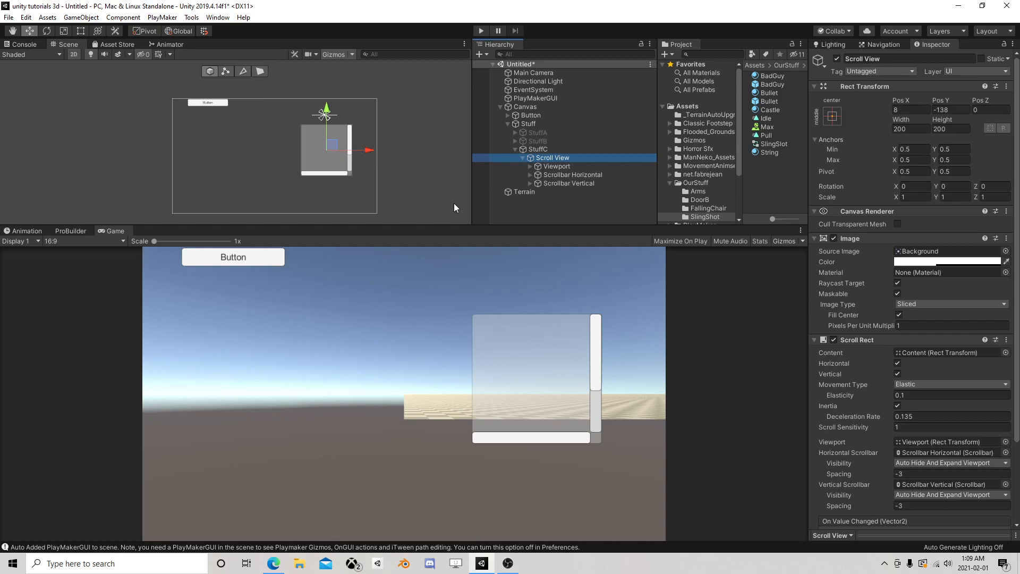
click(530, 167)
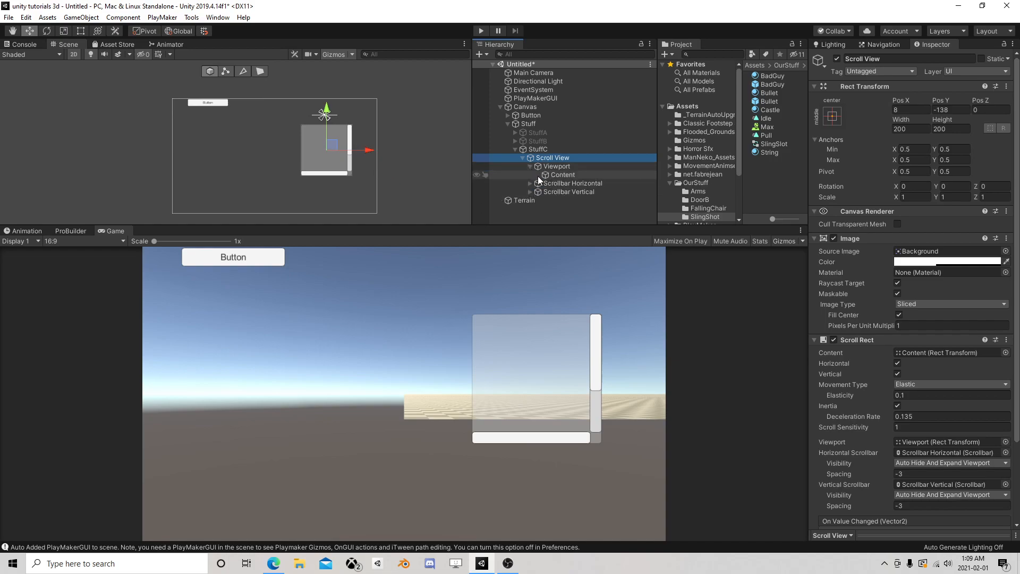
click(562, 175)
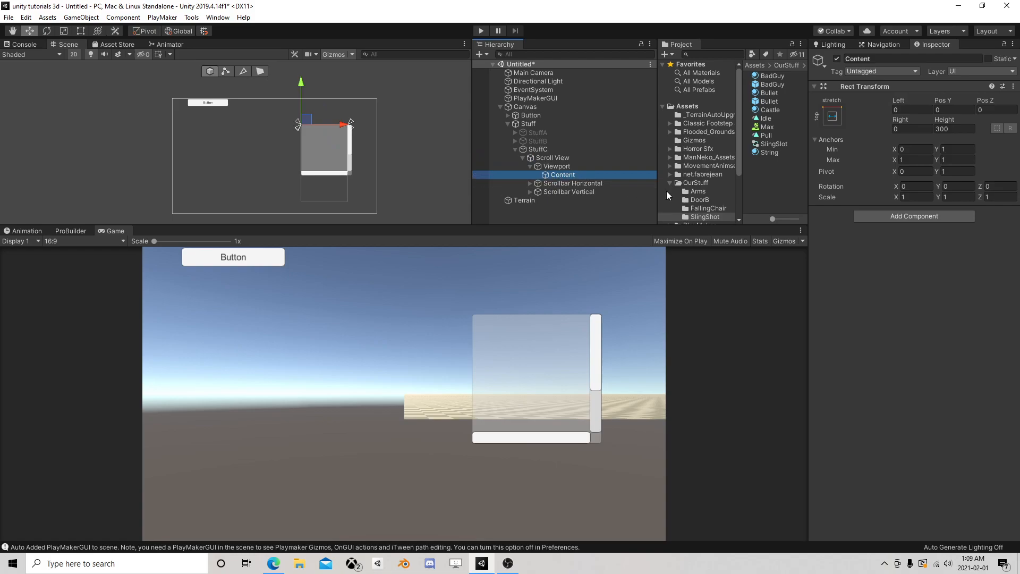
click(882, 216)
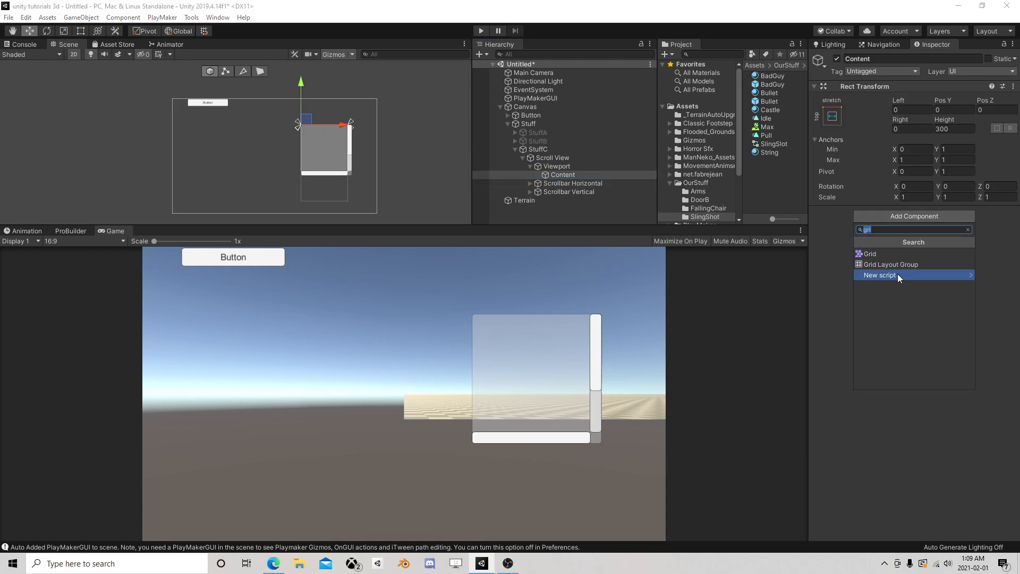
text(ver)
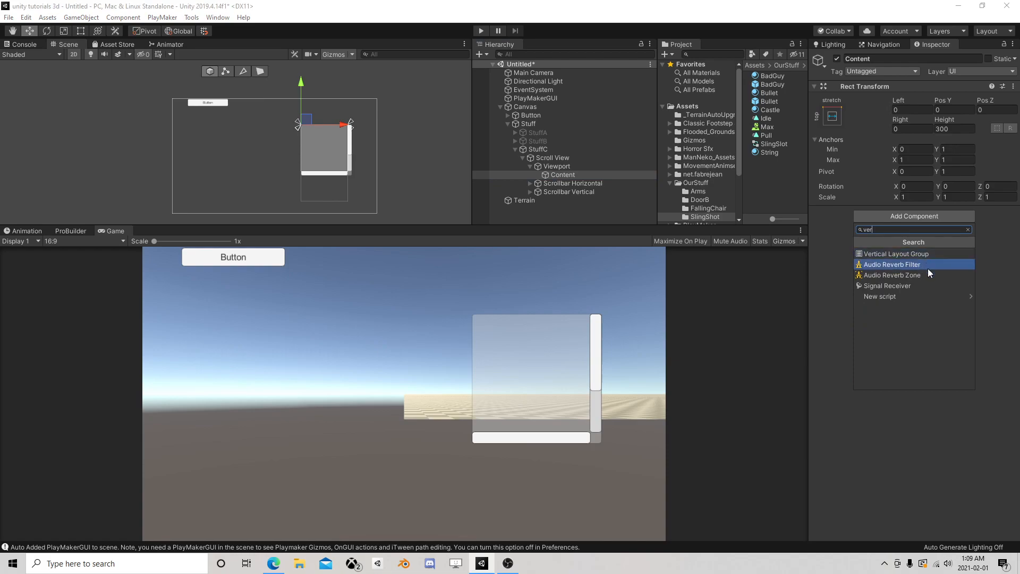
click(920, 254)
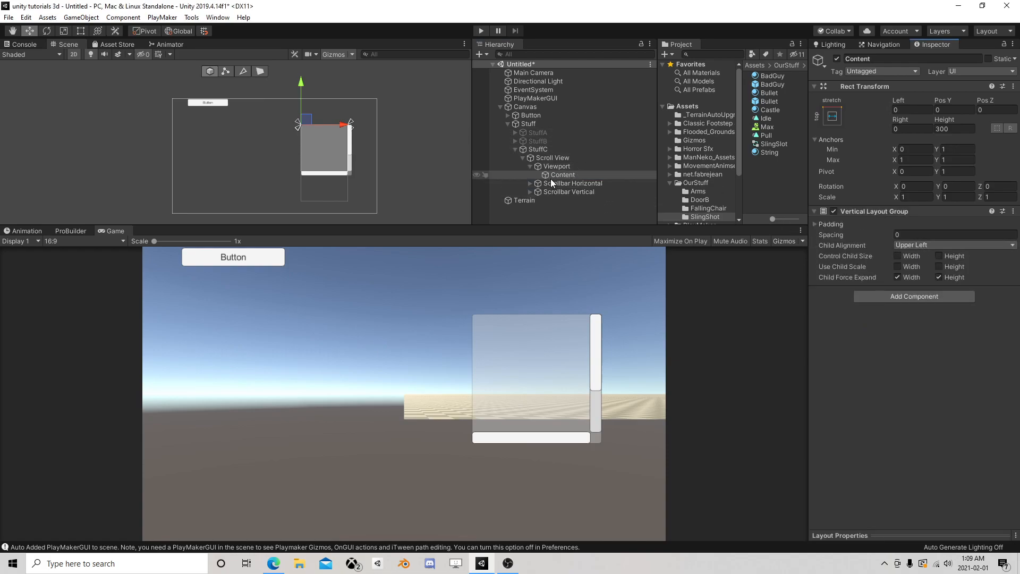
- Add a UI Button as a child of the Content object inside the Scroll View
right_click(564, 176)
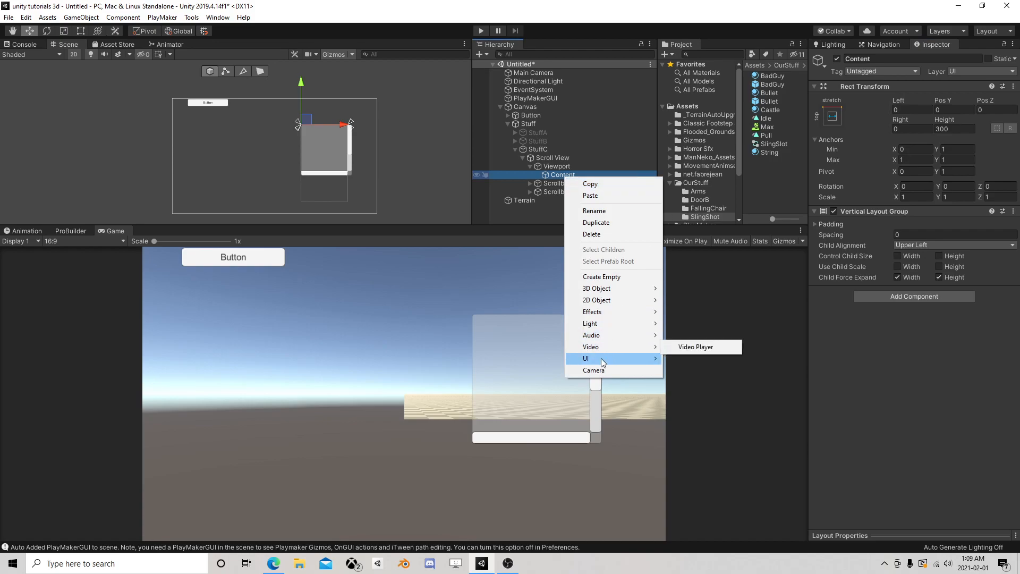
mouse_move(601, 358)
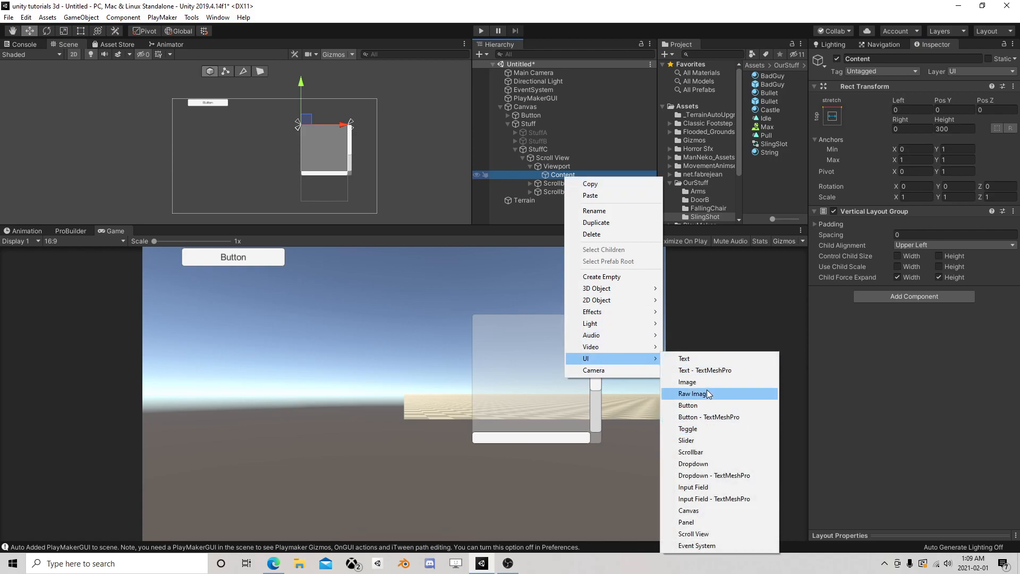
click(704, 407)
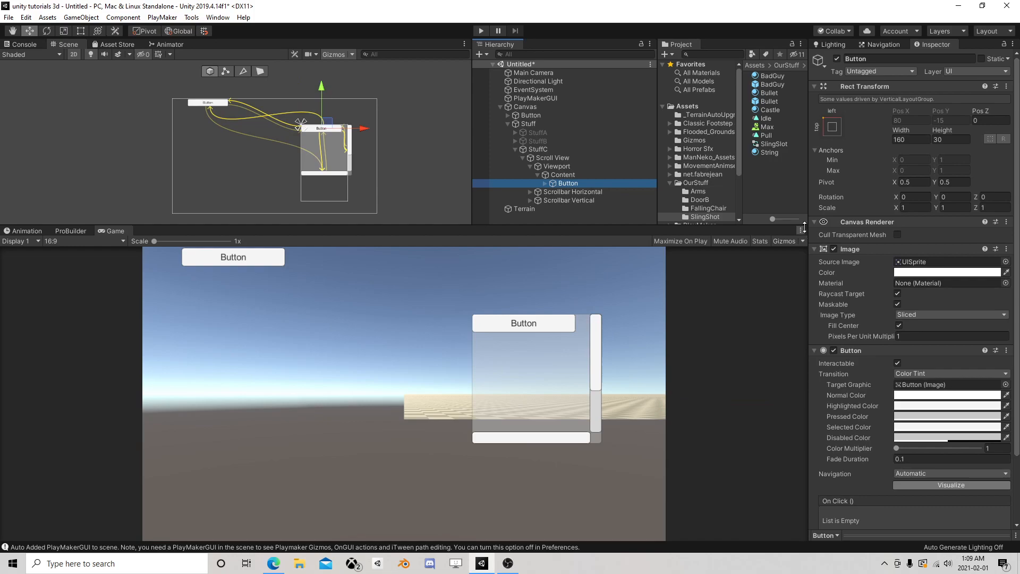
- In Content's Vertical Layout Group, turn off Child Force Expand Height, turn on Control Child Size Width and set Spacing to 5
click(611, 175)
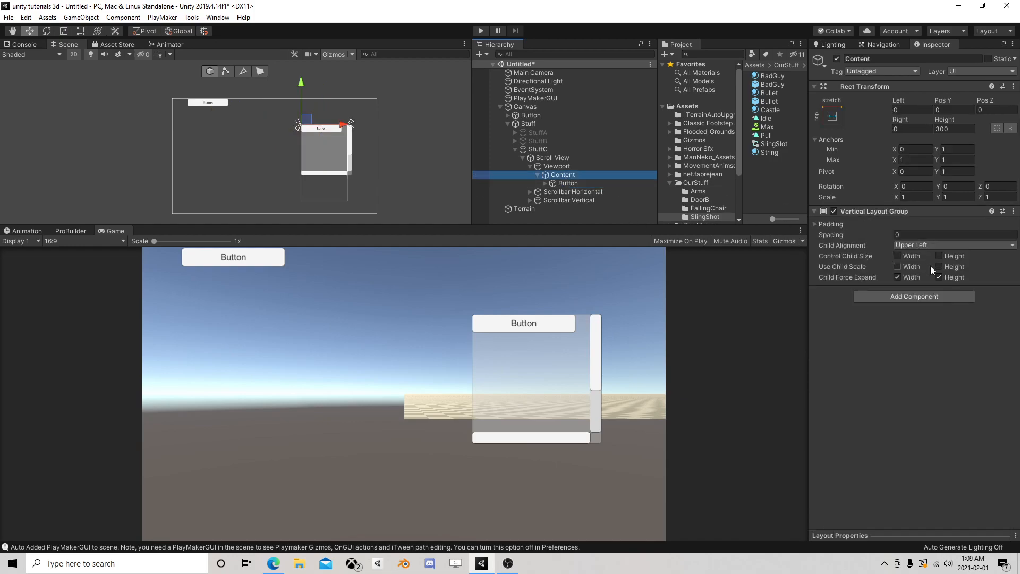
click(941, 275)
click(897, 255)
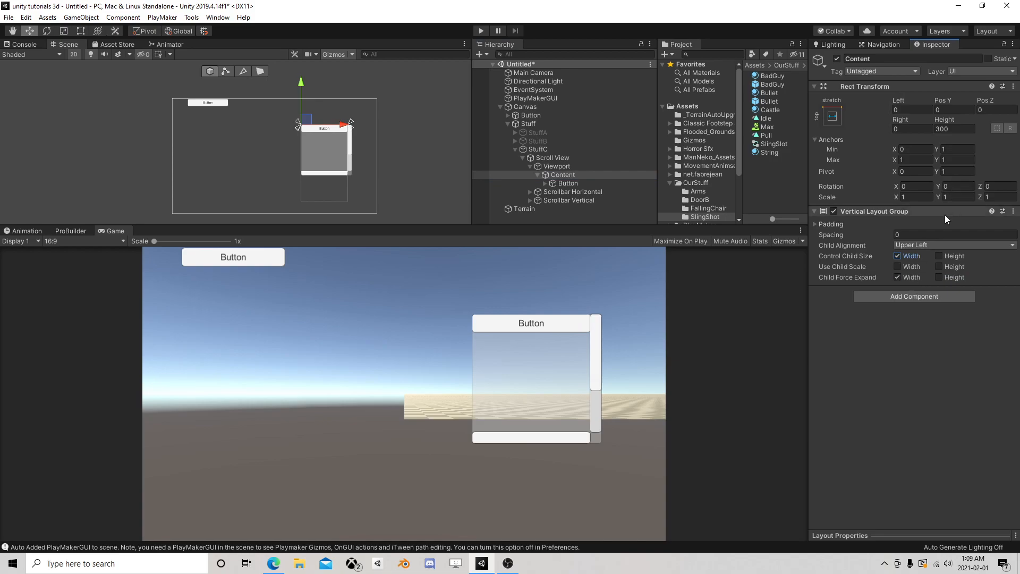
click(905, 233)
text(5)
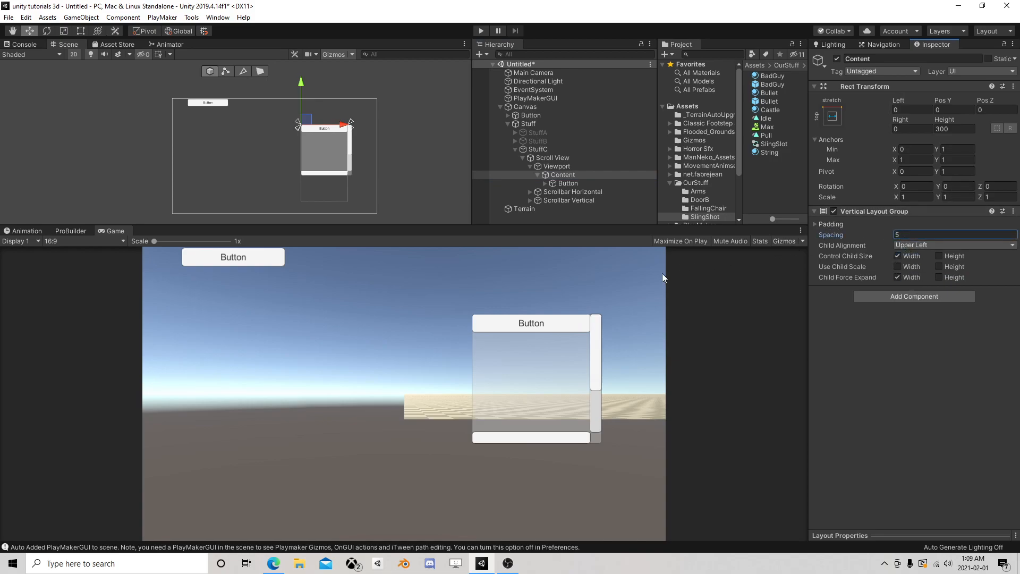
- Duplicate the Button inside Content 15 times to fill the scroll list
click(560, 168)
click(565, 184)
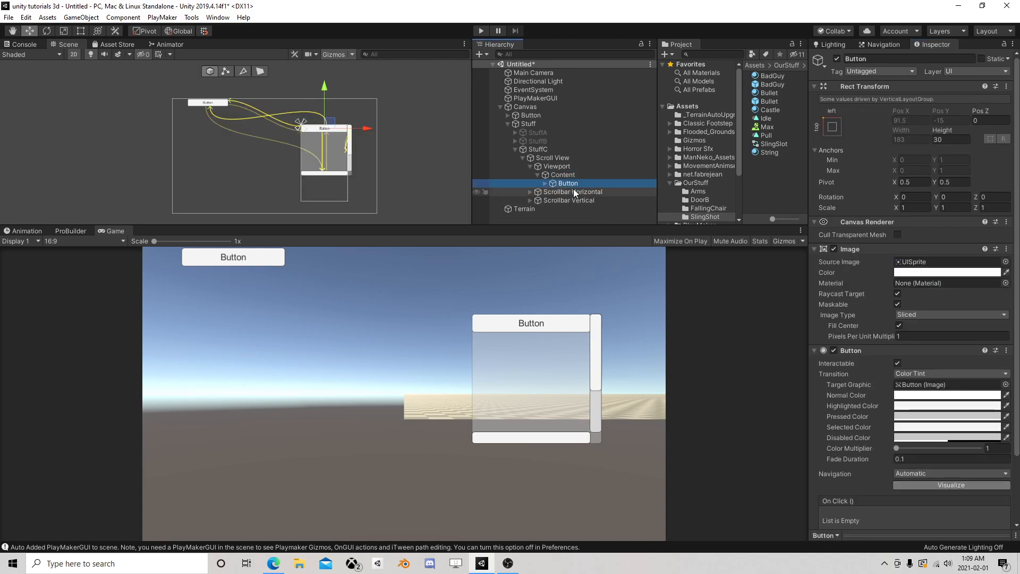
key(ctrl+d)
key(ctrl+d)
key(ctrl+d)
key(ctrl+d)
key(ctrl+d)
key(ctrl+d)
key(ctrl+d)
key(ctrl+d)
key(ctrl+d)
key(ctrl+d)
key(ctrl+d)
key(ctrl+d)
scroll(381, 184, down, 3)
middle_drag(382, 183, 342, 181)
key(ctrl+d)
key(ctrl+d)
key(ctrl+d)
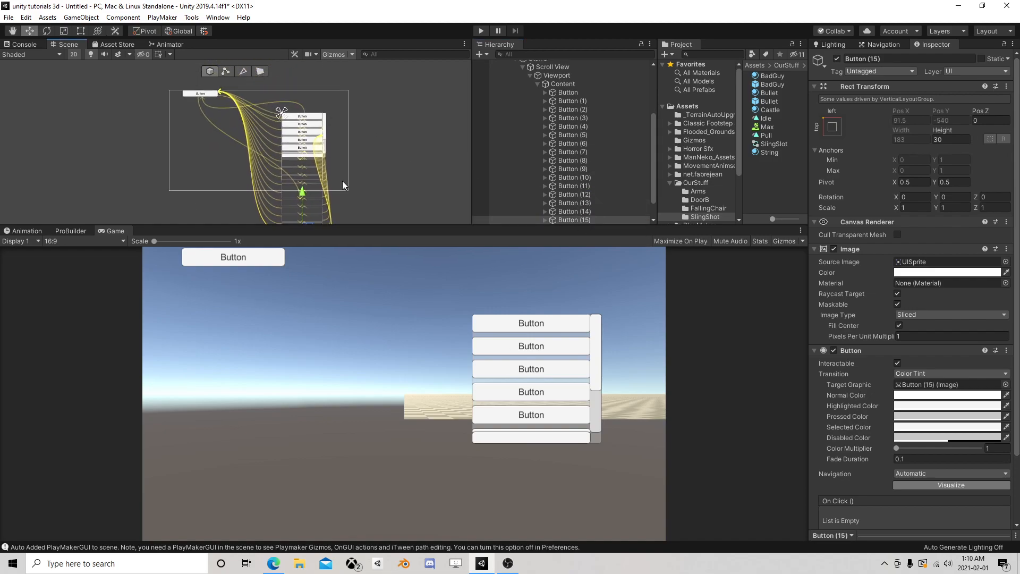
- Run the scene, test the Scroll View's vertical scrollbar, and stop play mode
scroll(344, 181, up, 5)
click(482, 31)
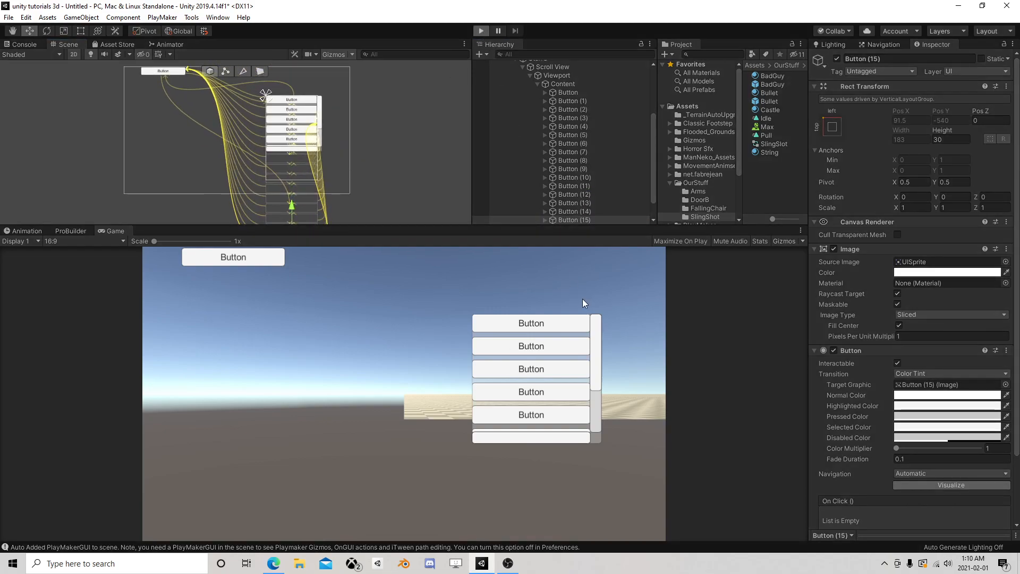
drag(598, 345, 579, 452)
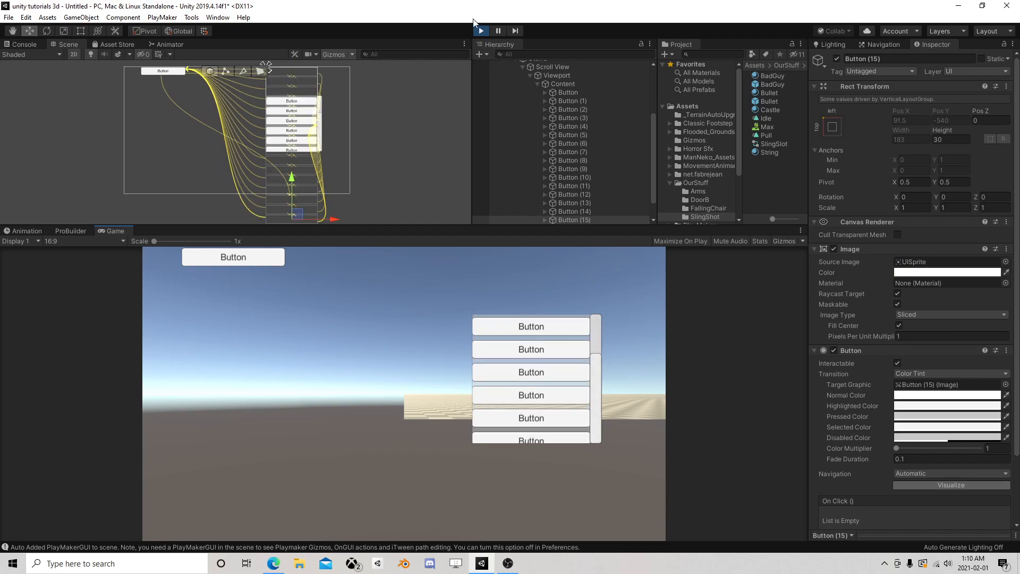
click(478, 31)
- Stretch the Content object's rectangle downward with the Rect tool to a height of about 2124
click(564, 84)
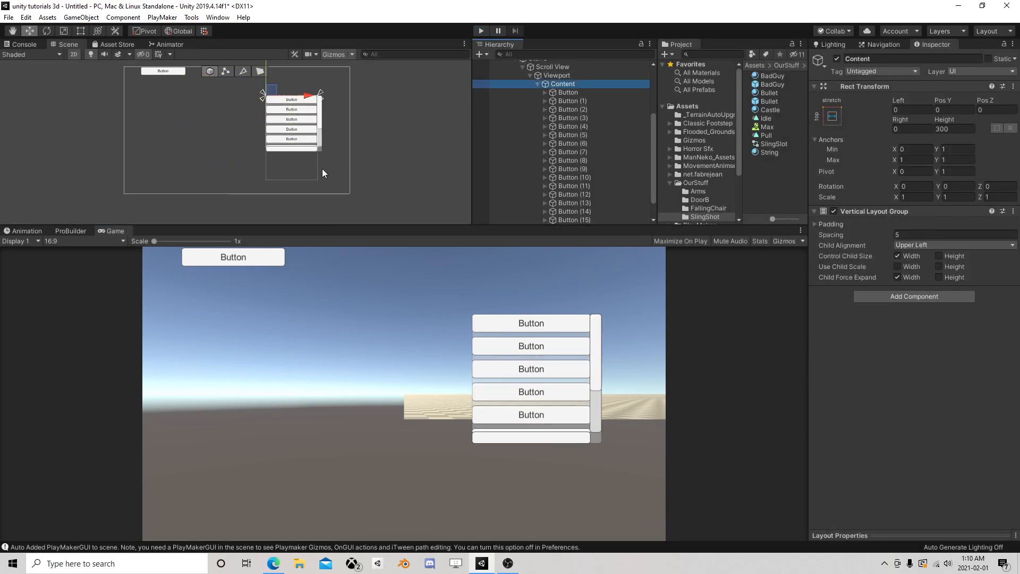
click(80, 32)
scroll(330, 181, down, 2)
middle_drag(349, 199, 331, 122)
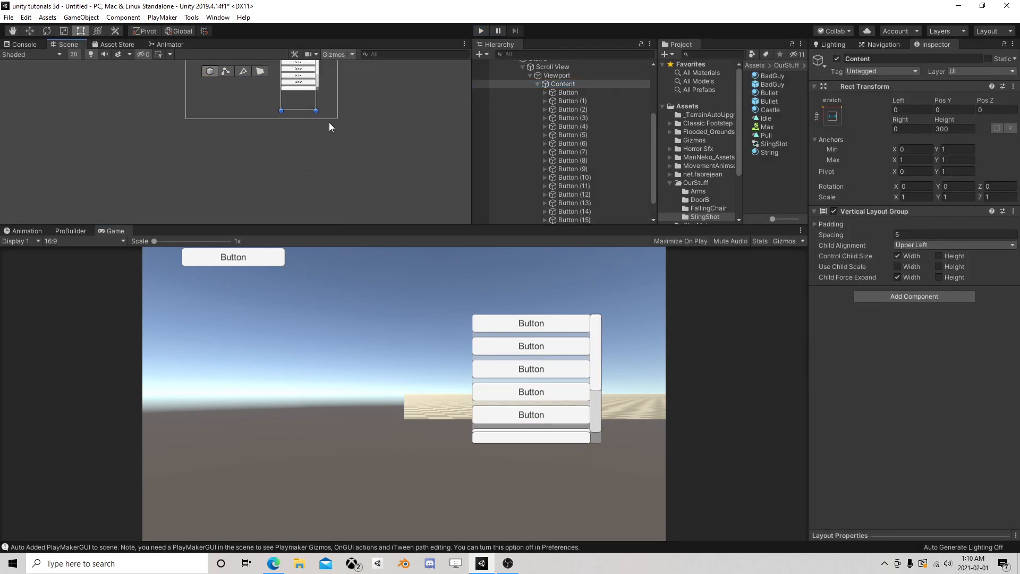
drag(314, 111, 316, 213)
scroll(322, 211, down, 5)
middle_drag(321, 207, 317, 146)
drag(317, 150, 316, 269)
middle_drag(359, 119, 353, 194)
scroll(338, 186, up, 1)
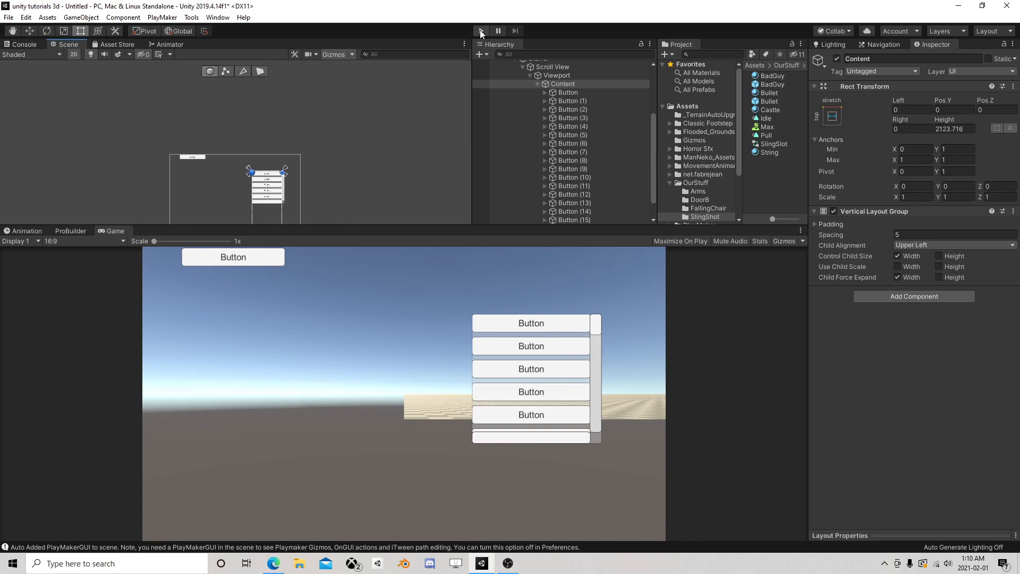
- Run the scene again to check scrolling through the enlarged Content, and stop play mode
click(480, 30)
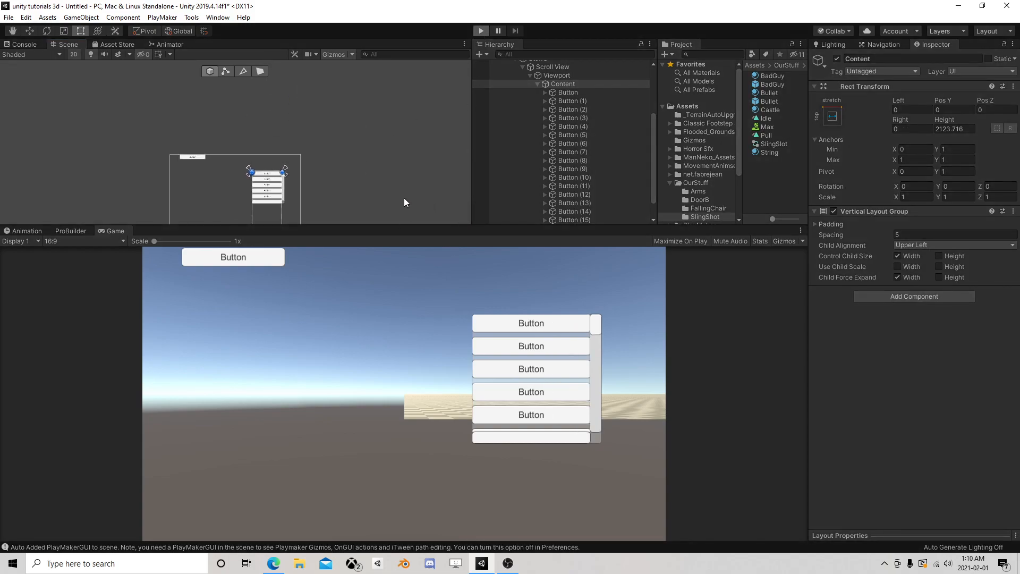
scroll(326, 196, up, 1)
middle_drag(324, 196, 347, 137)
mouse_move(596, 330)
mouse_down()
mouse_move(603, 429)
mouse_move(601, 325)
mouse_up()
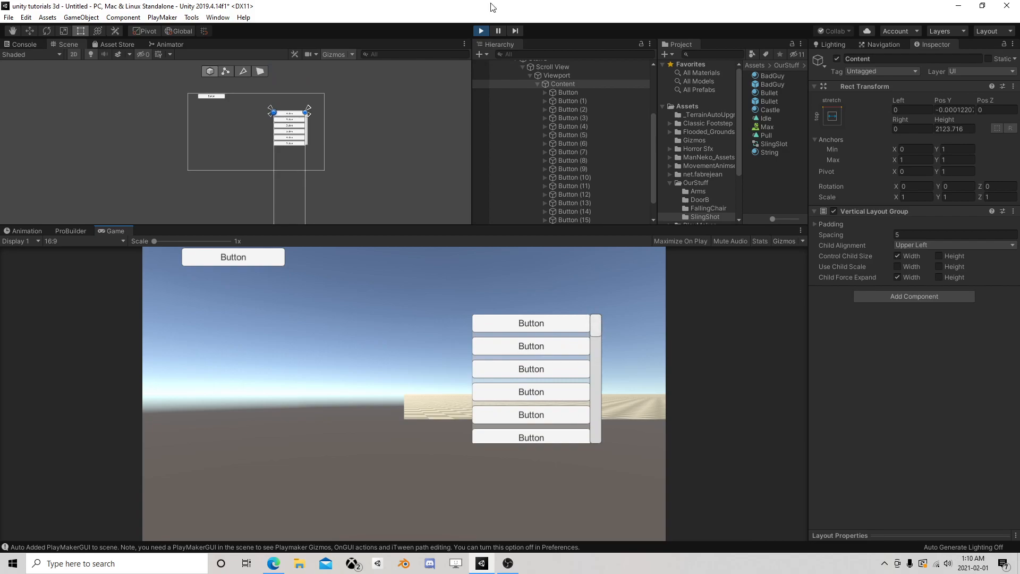
click(483, 31)
- Collapse the Scroll View's hierarchy, deactivate the StuffC object and collapse the Stuff group
click(537, 86)
click(538, 84)
click(530, 166)
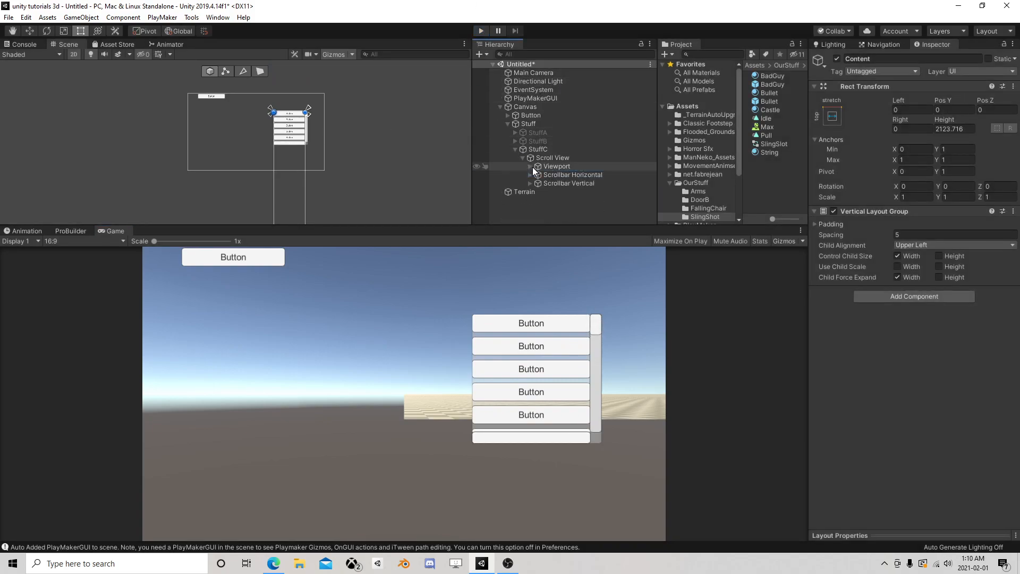
click(524, 157)
click(551, 158)
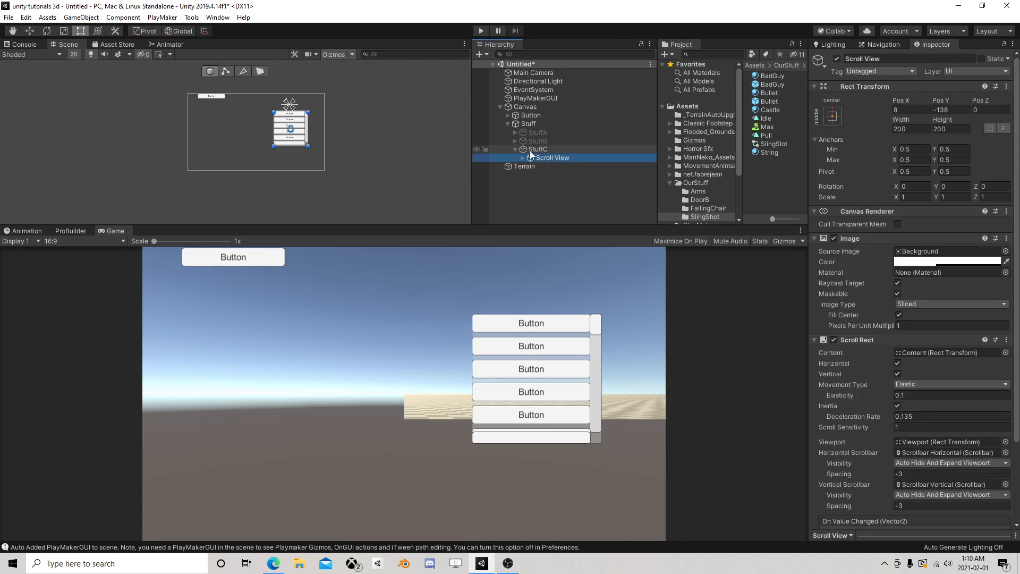
click(534, 149)
click(837, 59)
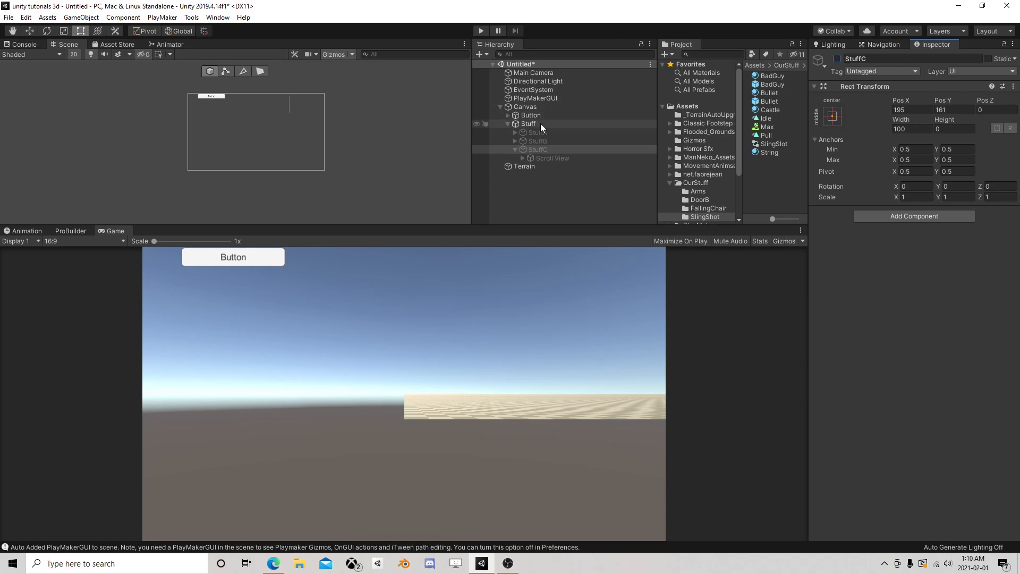
click(508, 124)
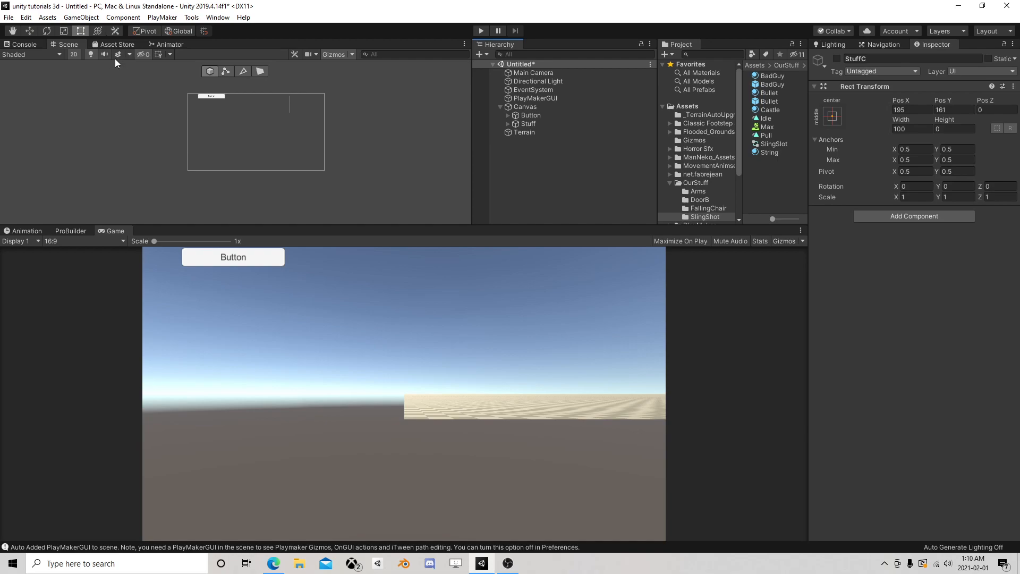
- Add a PlayMakerFSM component to the Canvas and name the FSM Master
click(524, 107)
click(534, 116)
click(543, 109)
click(927, 436)
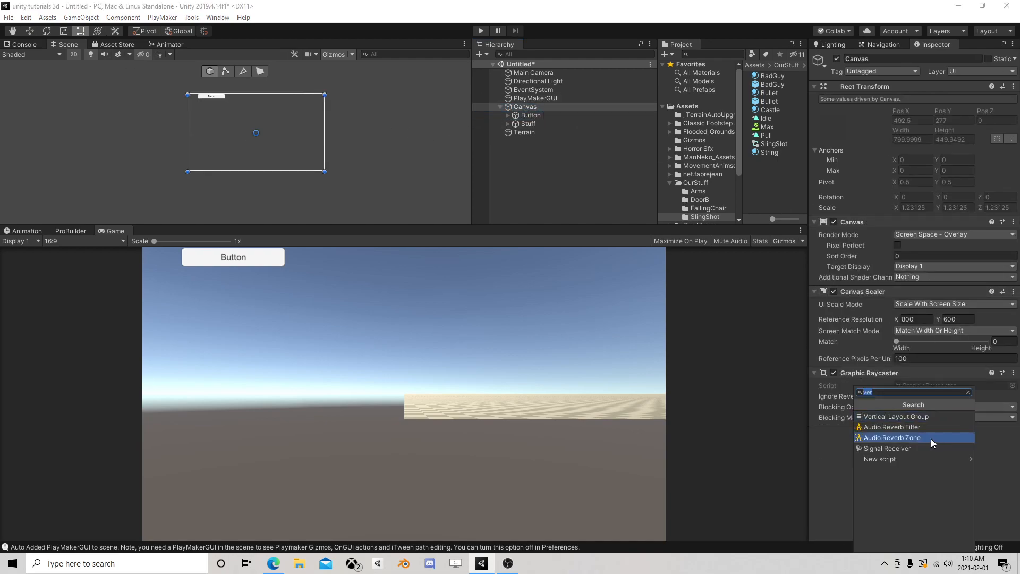
text(fsm)
click(898, 418)
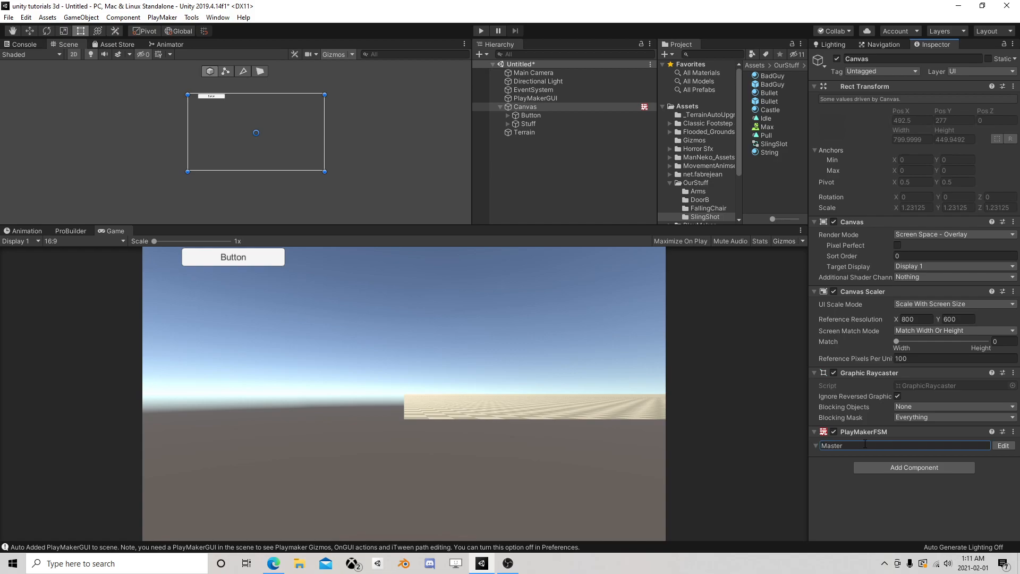
- Move the Canvas's Button to about X -311, Y 193
click(508, 115)
click(508, 116)
click(529, 117)
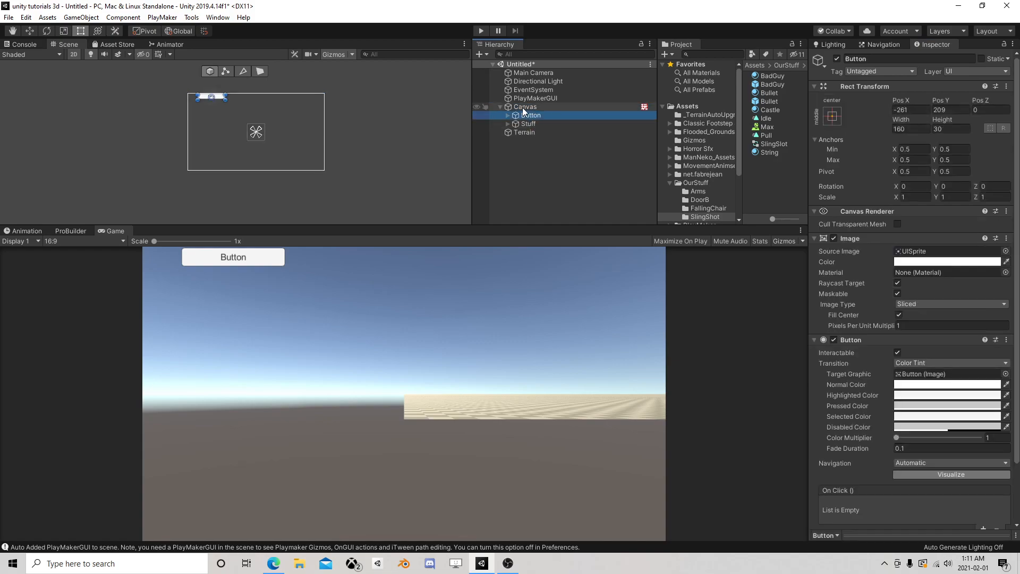
click(30, 30)
drag(254, 96, 245, 94)
middle_drag(264, 111, 268, 134)
drag(207, 77, 208, 81)
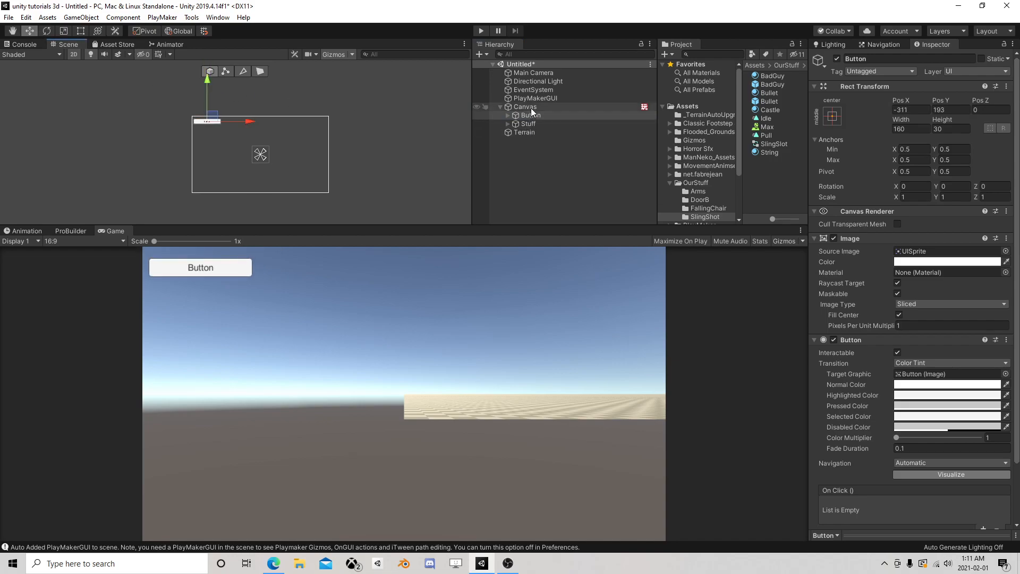
- Change the Button's label text to "OpenStuff A"
click(531, 107)
click(522, 115)
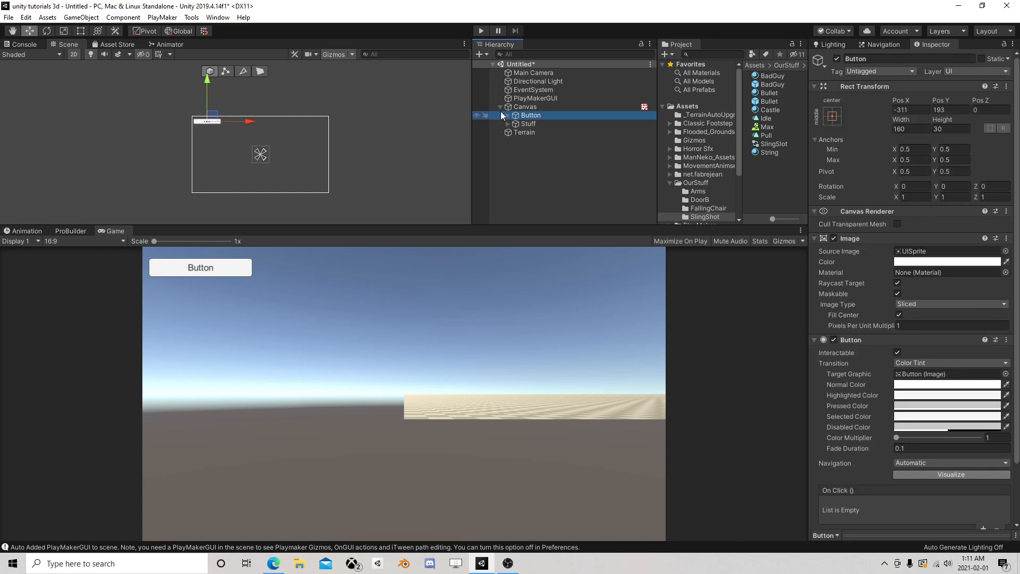
click(508, 115)
click(542, 123)
click(870, 269)
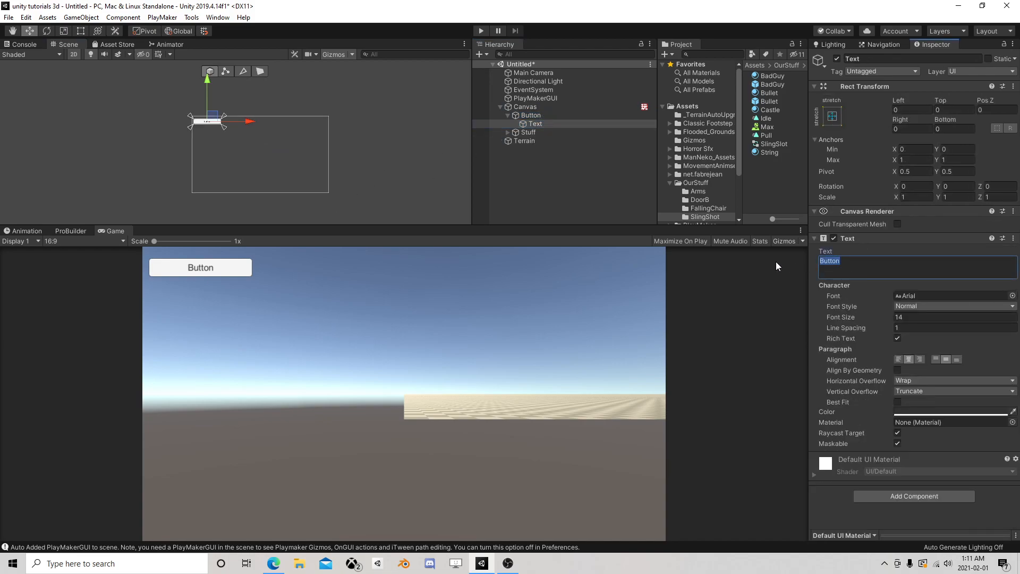
text(OpenStuff A)
click(508, 115)
- Add a UI Toggle to the Canvas and move it beside the OpenStuff A button, at about X -144, Y 197
click(527, 115)
click(528, 108)
right_click(530, 110)
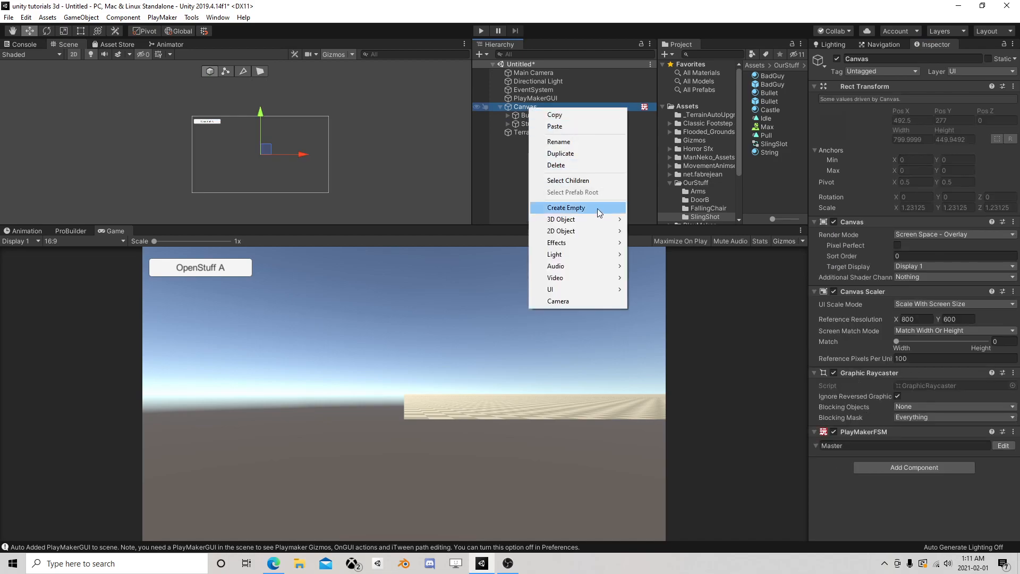
mouse_move(569, 289)
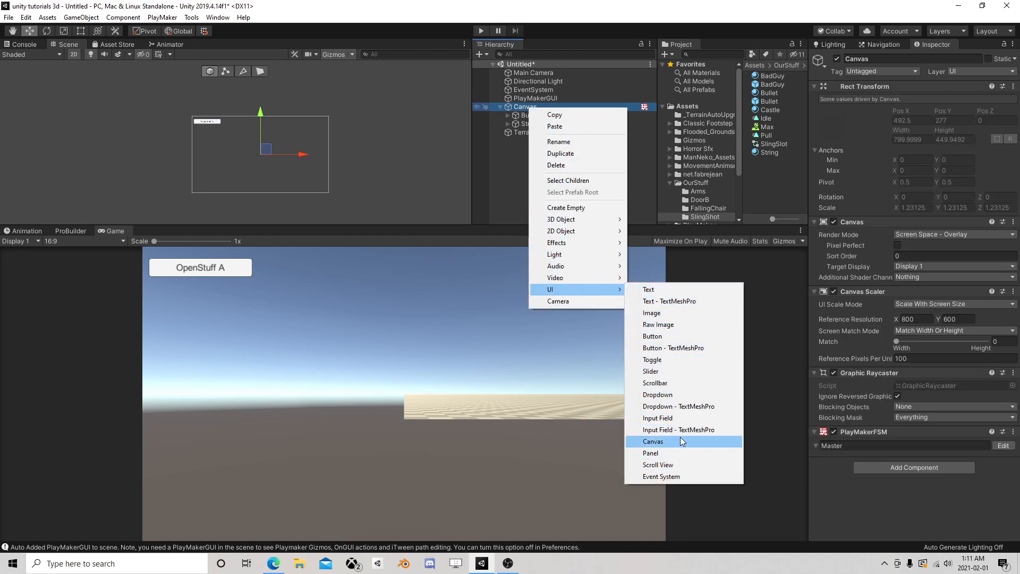
click(670, 359)
drag(271, 155, 245, 117)
- Change the Toggle's label text to "Stuff B" and collapse the Toggle's hierarchy
click(507, 132)
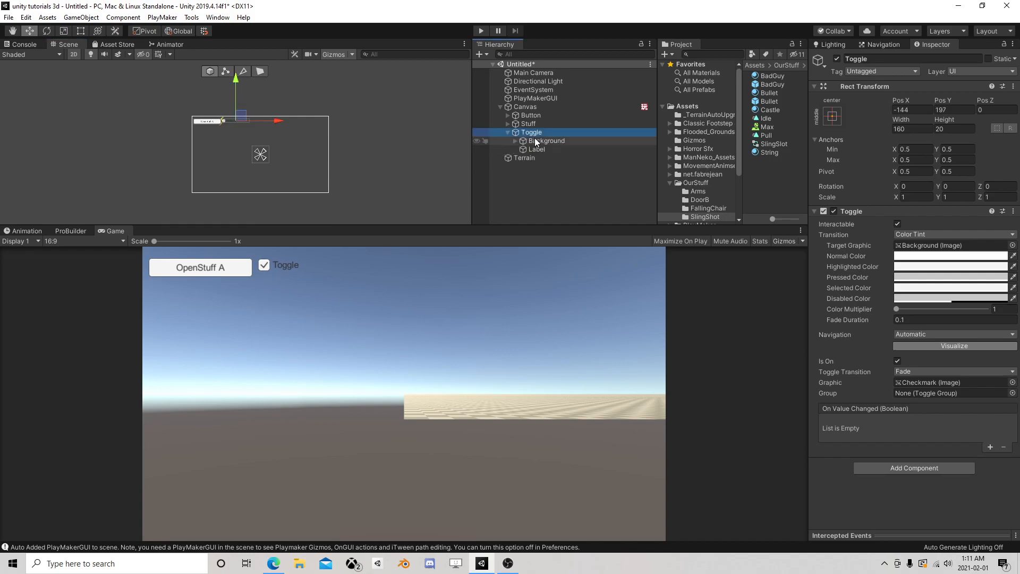
click(541, 149)
click(832, 263)
text(Stuff B)
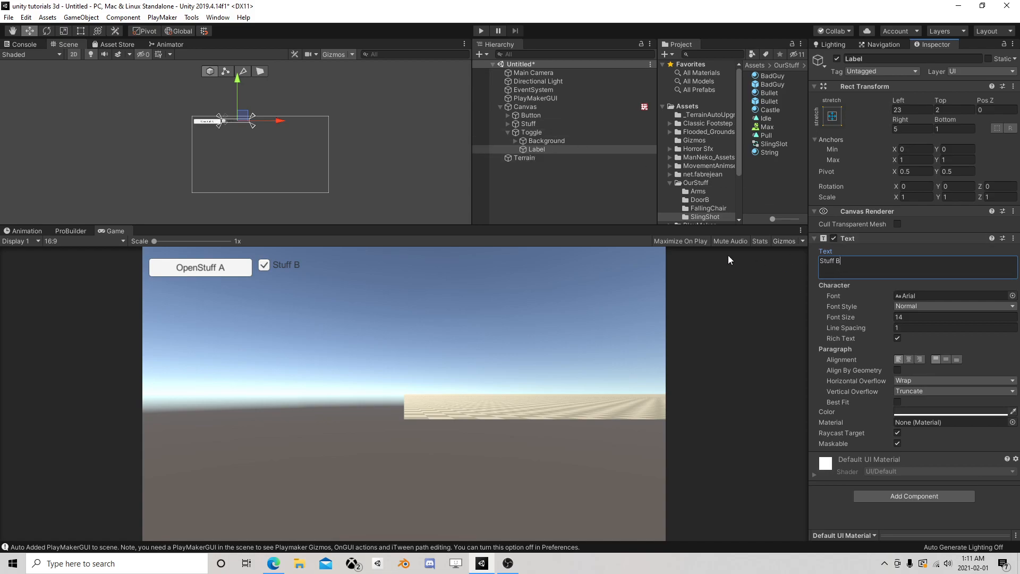
click(508, 132)
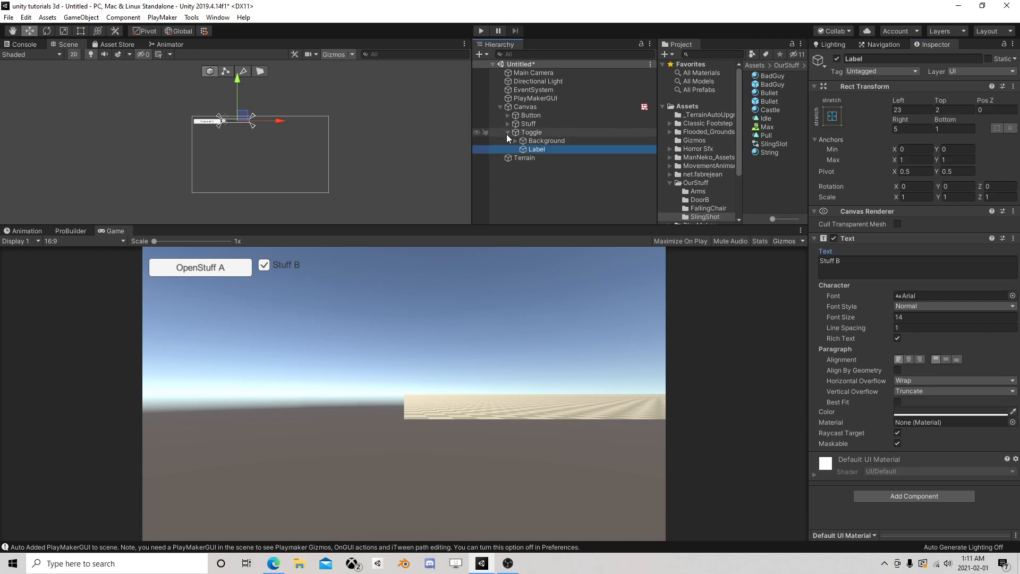
- Add a second UI Button to the Canvas and move it to about X -38, Y 200
right_click(534, 107)
mouse_move(570, 289)
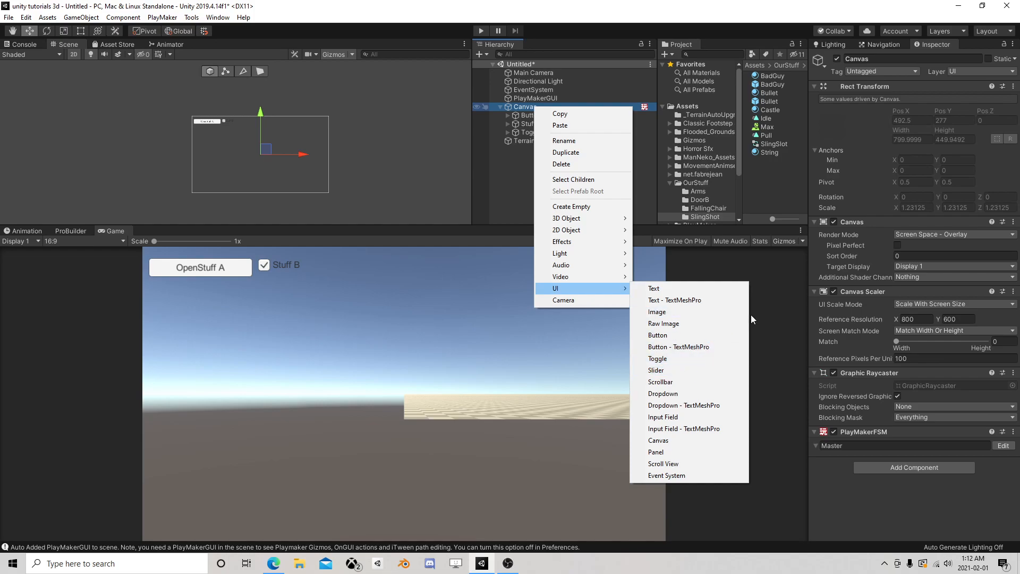
click(681, 340)
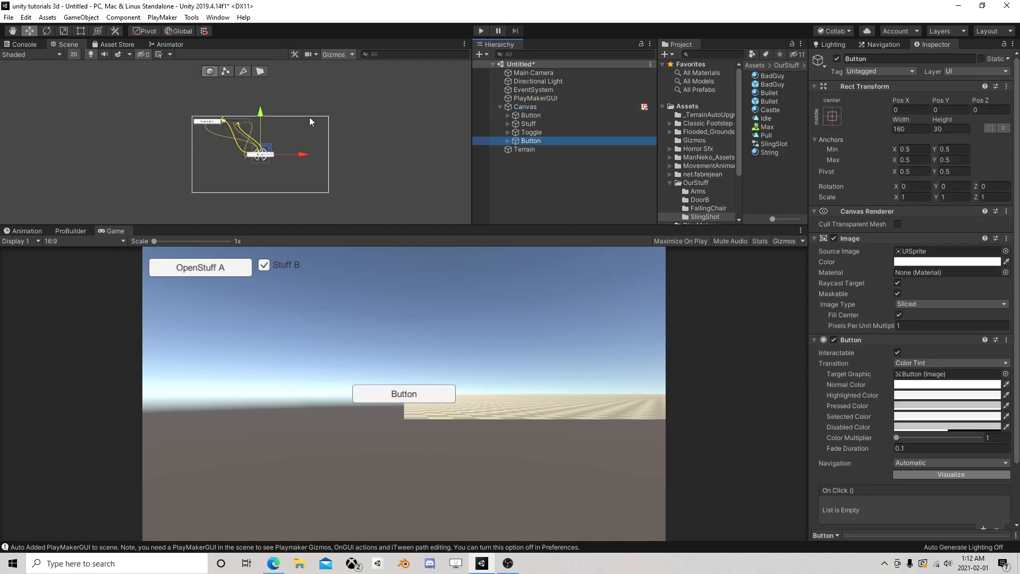
drag(272, 149, 264, 111)
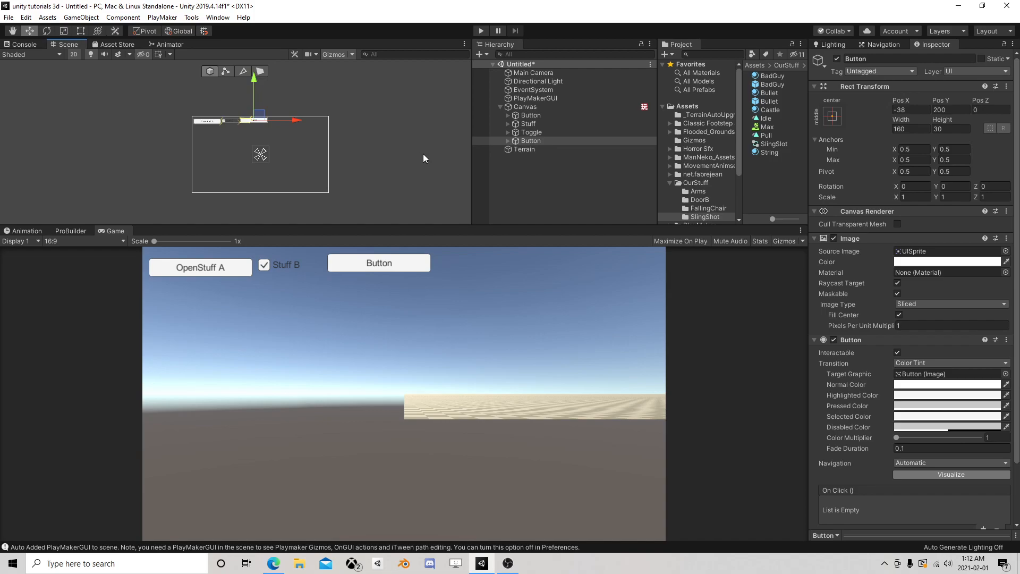
- Add a UI Image to the Canvas and move it to about X 263, Y 94
right_click(526, 109)
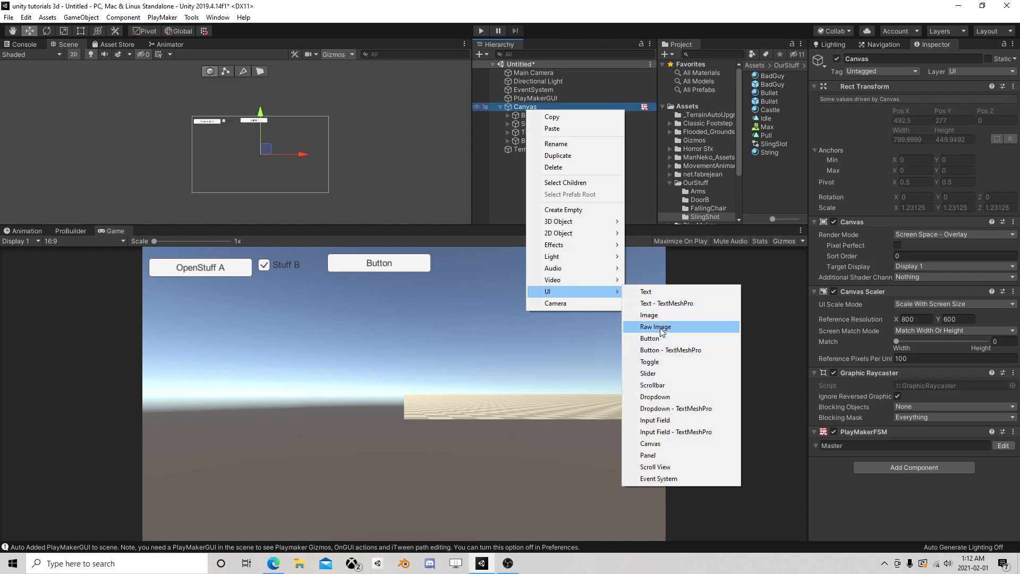
click(626, 314)
drag(264, 154, 310, 137)
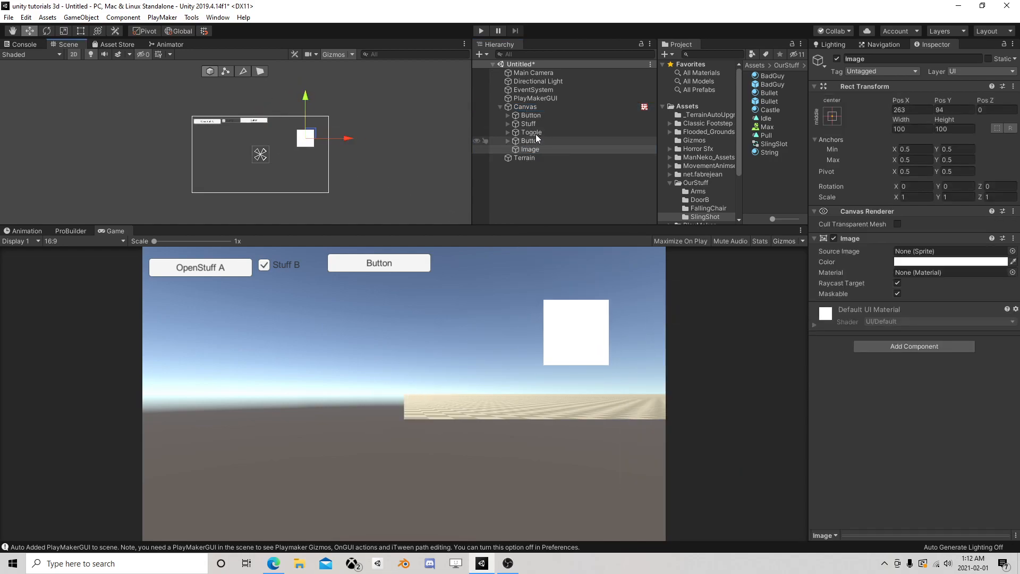
- Add a UI Slider to the Canvas and move it above the white Image, at about X 253, Y 181
right_click(532, 107)
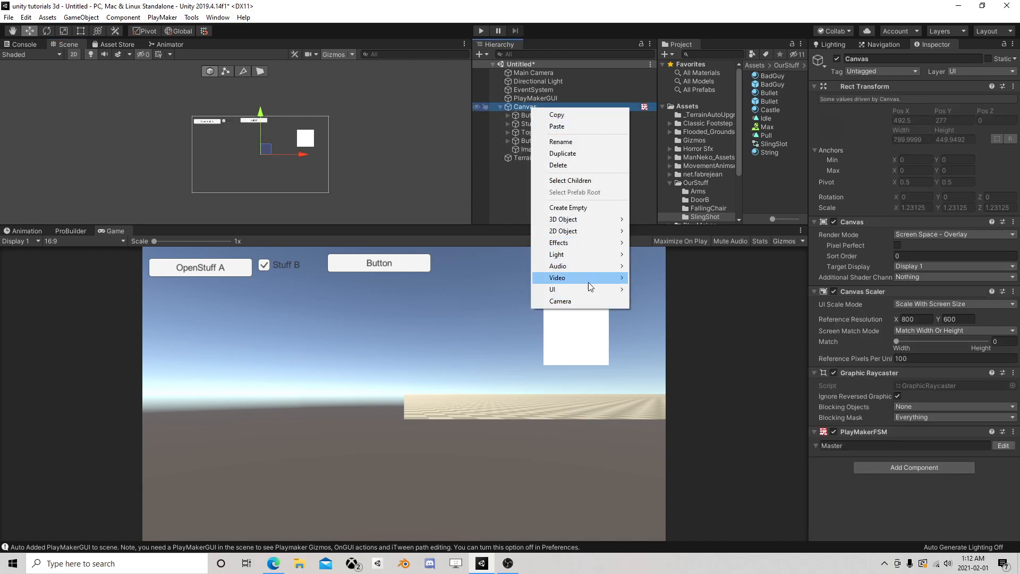
mouse_move(575, 291)
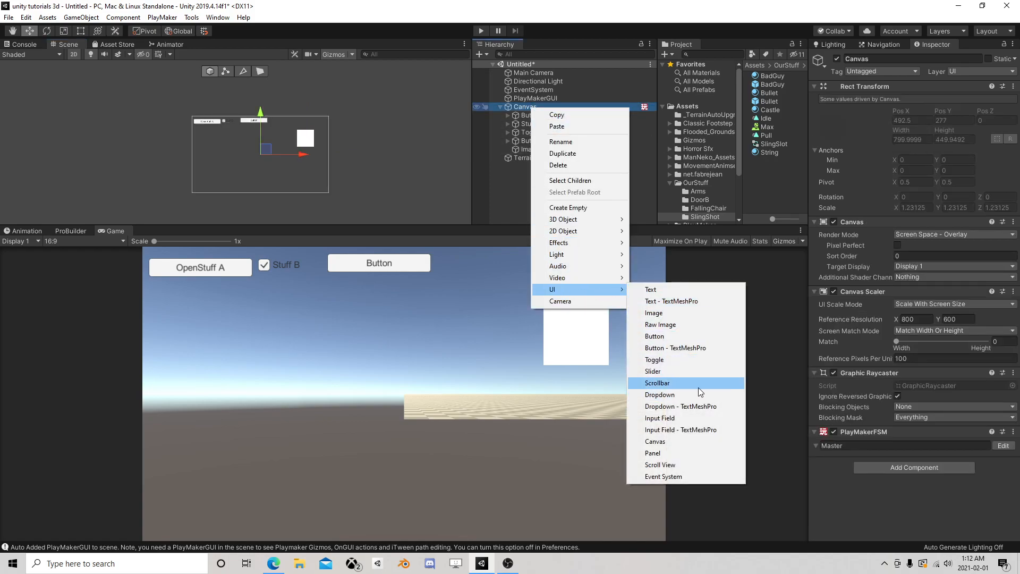
click(674, 371)
drag(261, 154, 310, 122)
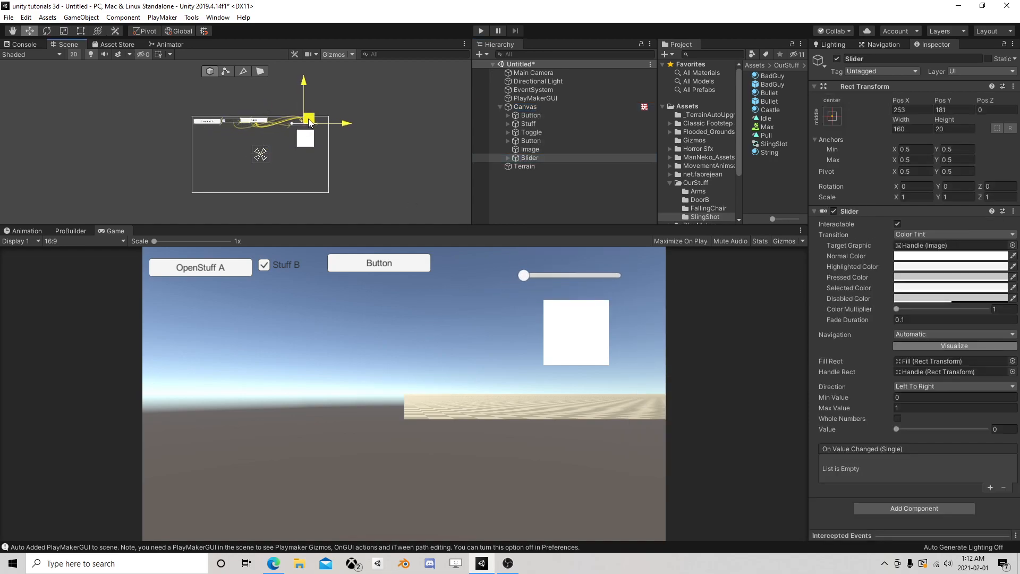
- Make the Image a child of the Slider and collapse the Slider's hierarchy
click(527, 158)
drag(533, 150, 531, 158)
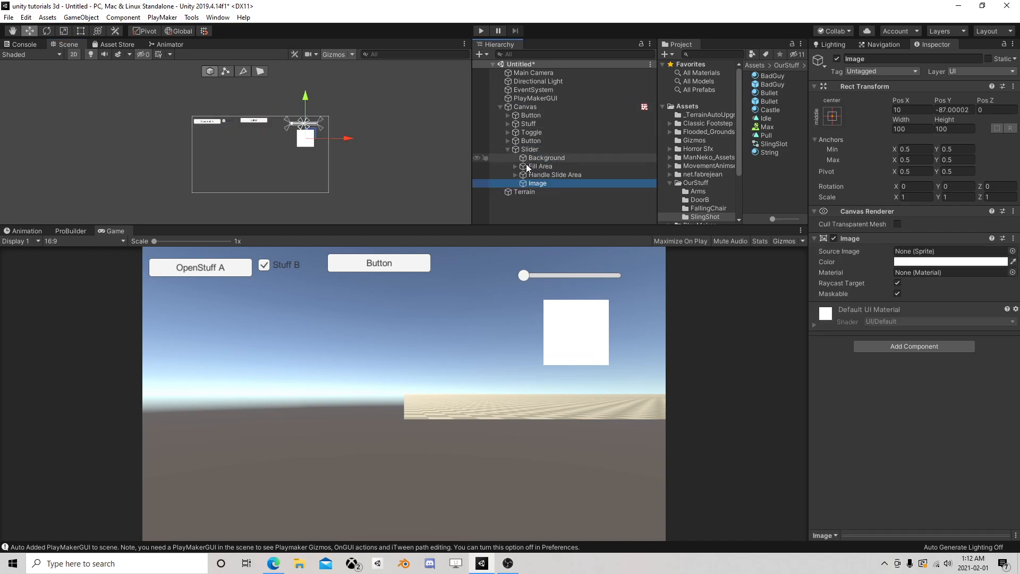
click(508, 150)
click(533, 148)
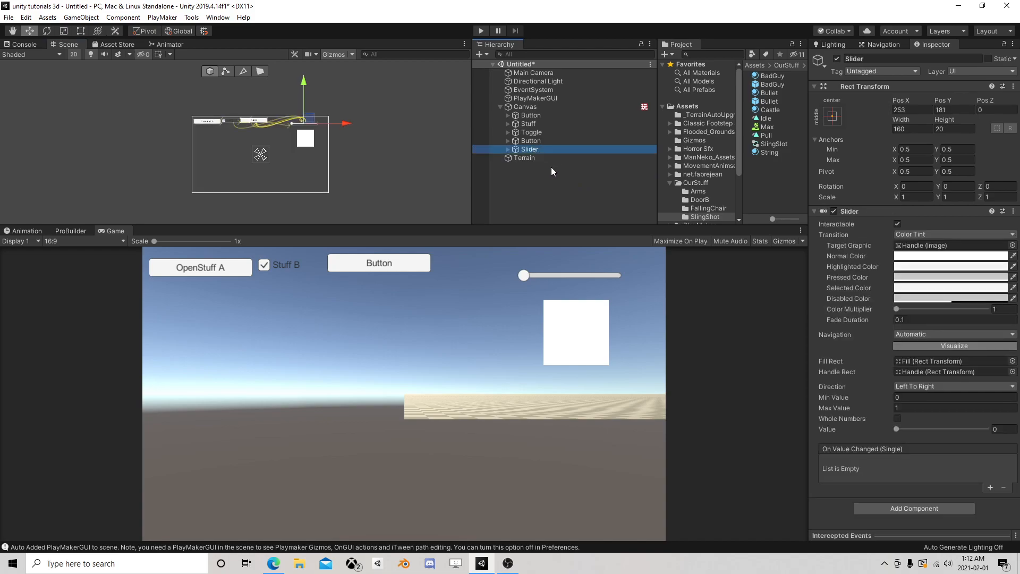
- Move the Toggle above the Slider to about X 294, Y 200, and change its label text to "Show Image"
click(536, 132)
drag(245, 119, 318, 121)
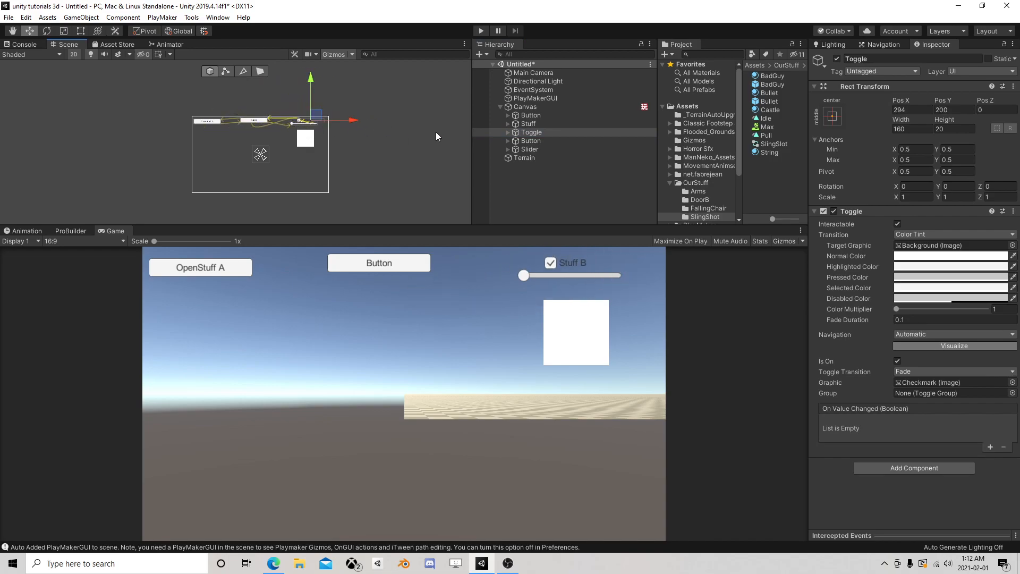
click(507, 132)
click(545, 149)
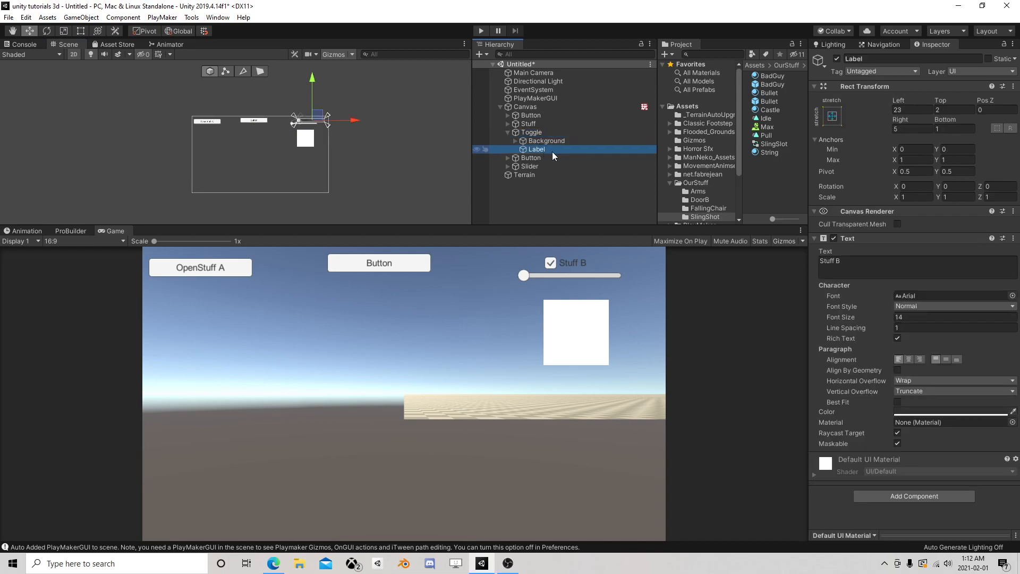
click(829, 261)
text(Show)
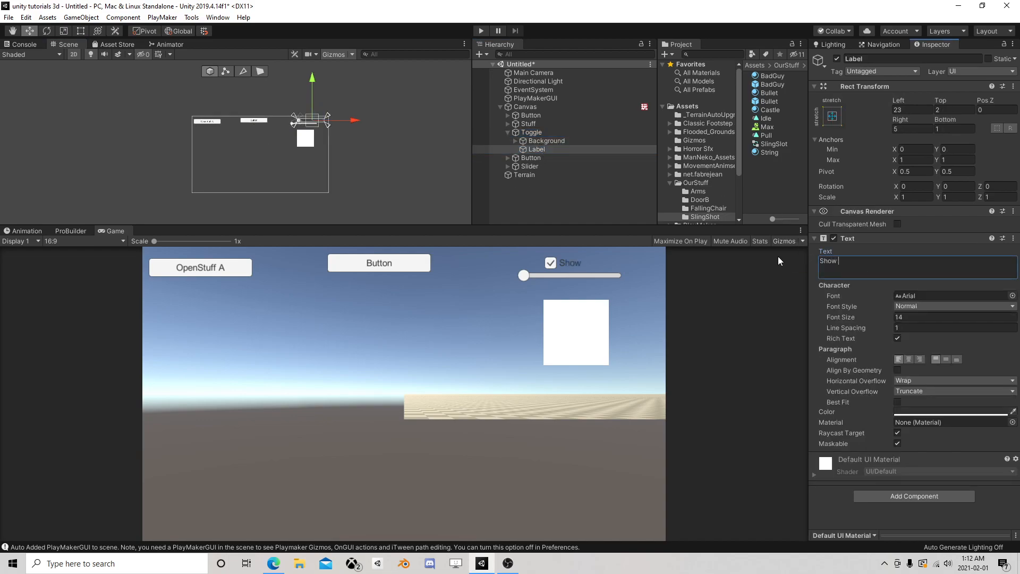
text( Image)
drag(517, 148, 506, 133)
- Deactivate the Slider object that contains the Image
click(514, 146)
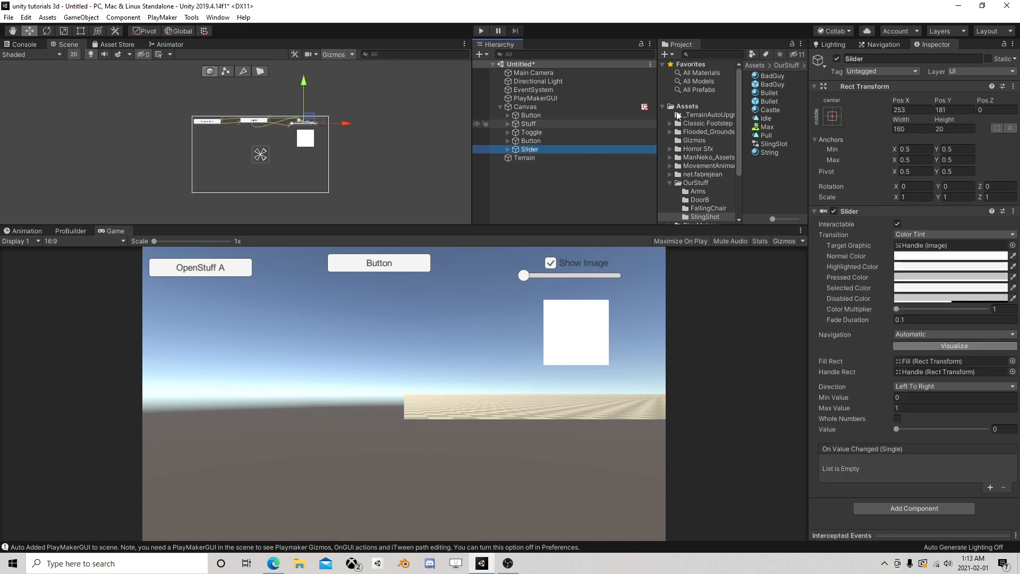
click(837, 58)
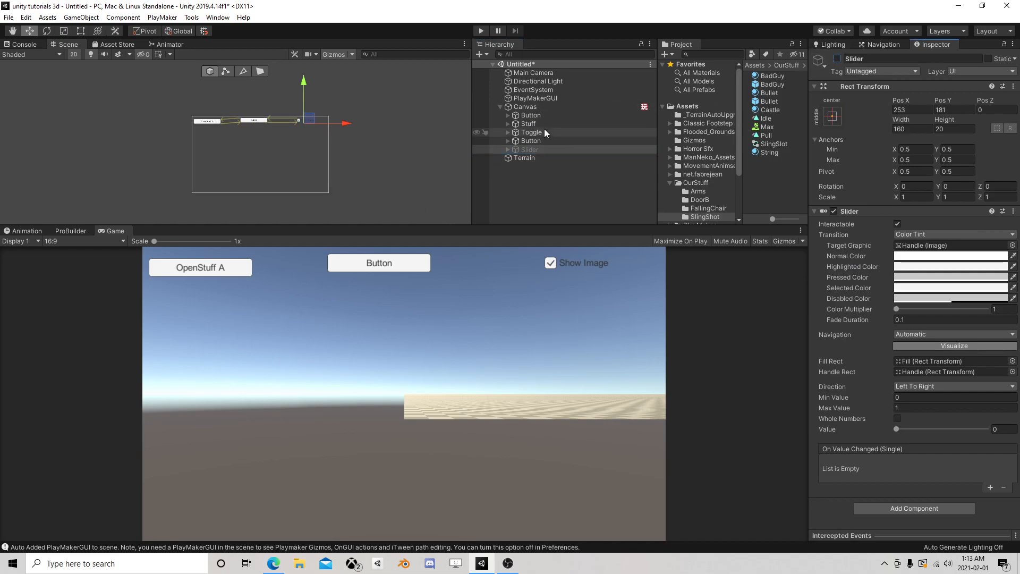
- Duplicate the OpenStuff A button, set the copy's width to 75 and place it beside the original at about X -183, Y 196
click(537, 116)
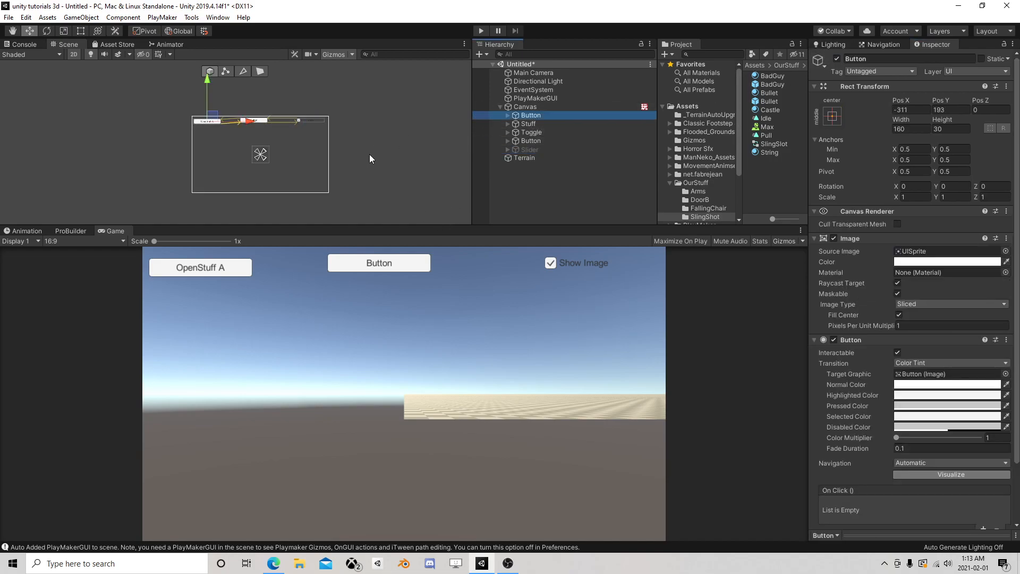
key(ctrl+d)
drag(250, 120, 272, 120)
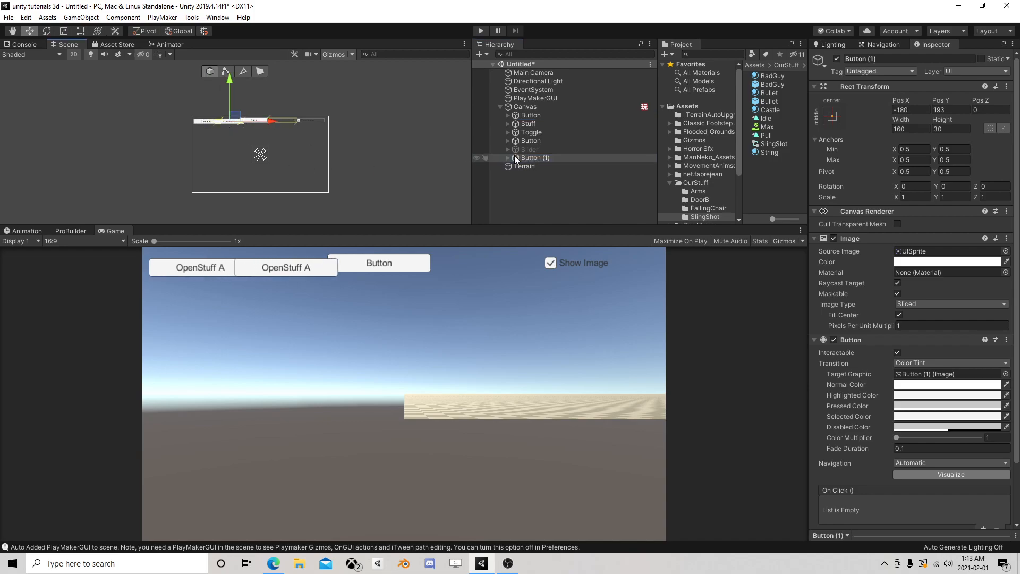
drag(913, 129, 852, 131)
text(75)
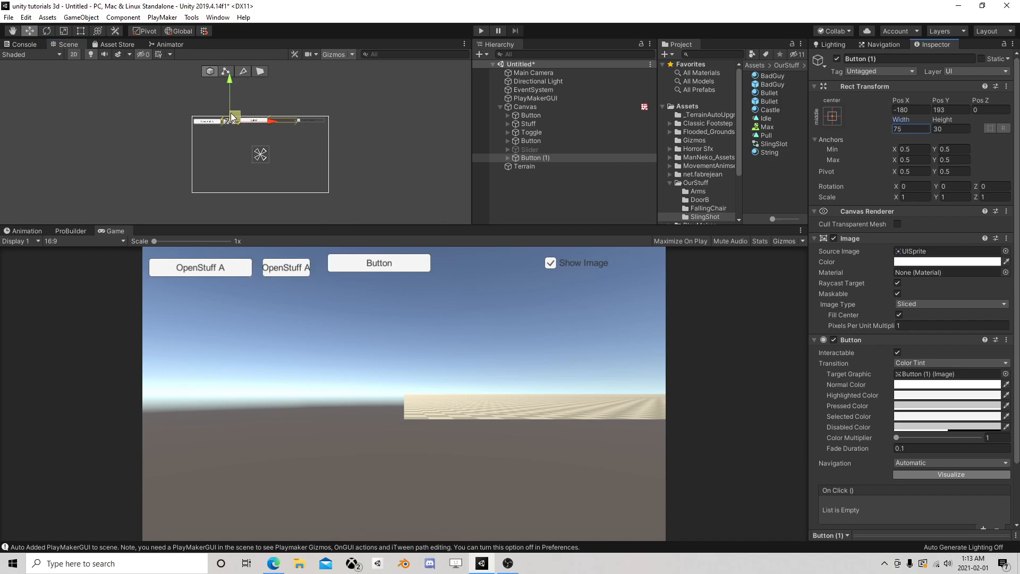
drag(235, 114, 237, 116)
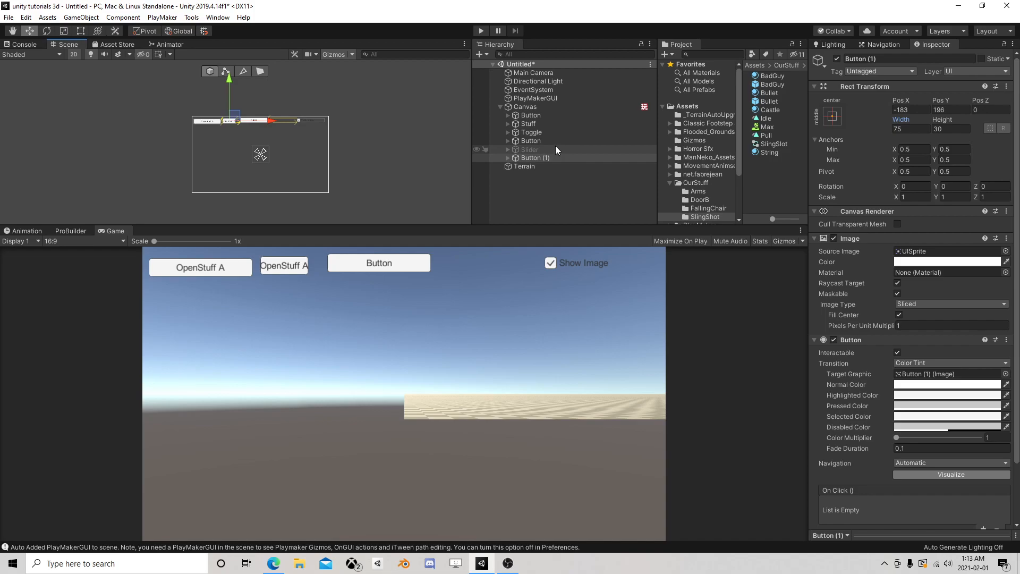
- Add a UI Scrollbar to the Canvas and move it to about X 294, Y 56
right_click(532, 109)
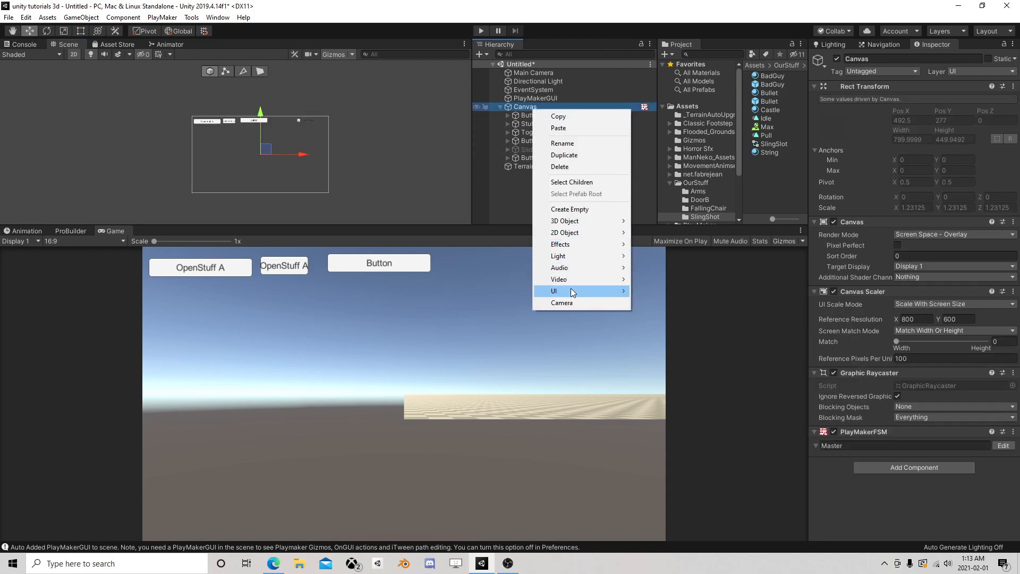
mouse_move(572, 289)
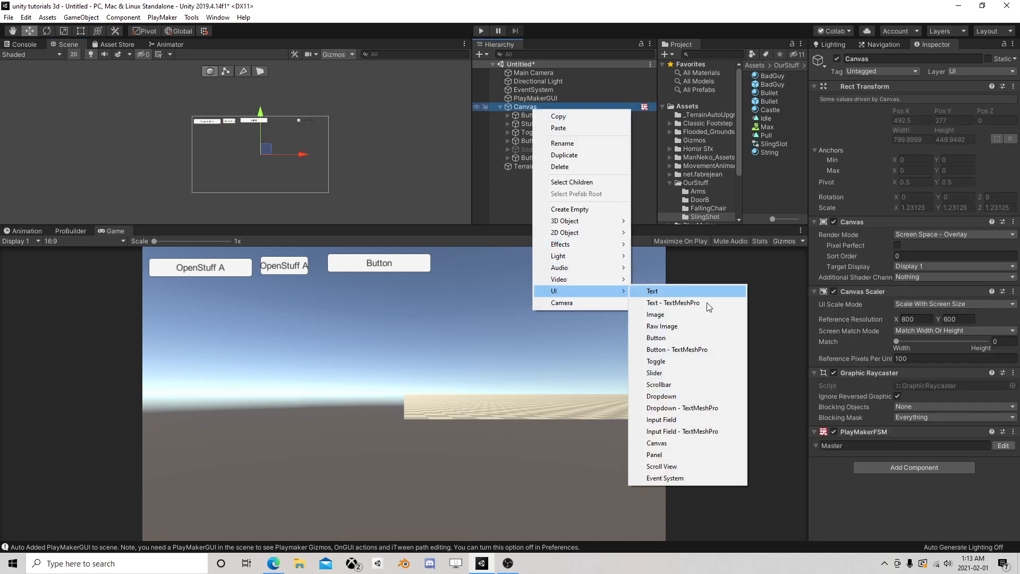
click(690, 385)
drag(265, 152, 317, 144)
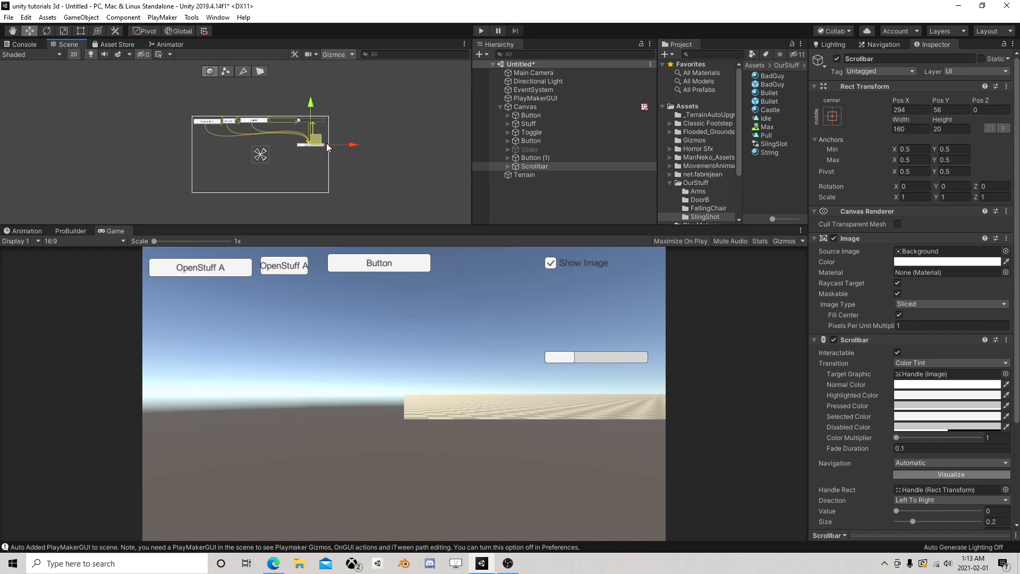
- Add a UI Dropdown to the Canvas and move it below the Scrollbar, at about X 297, Y 3
right_click(524, 107)
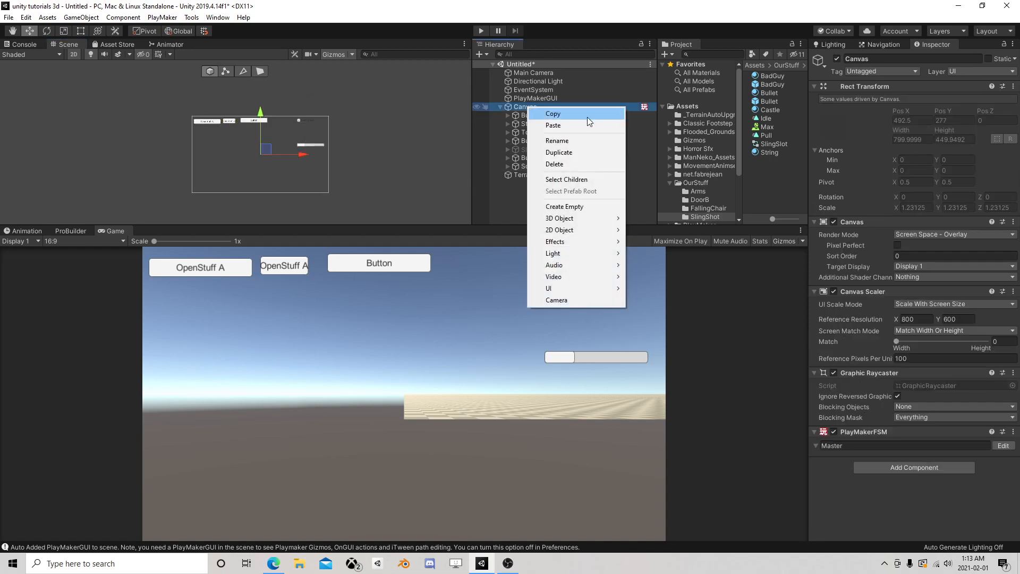
mouse_move(560, 289)
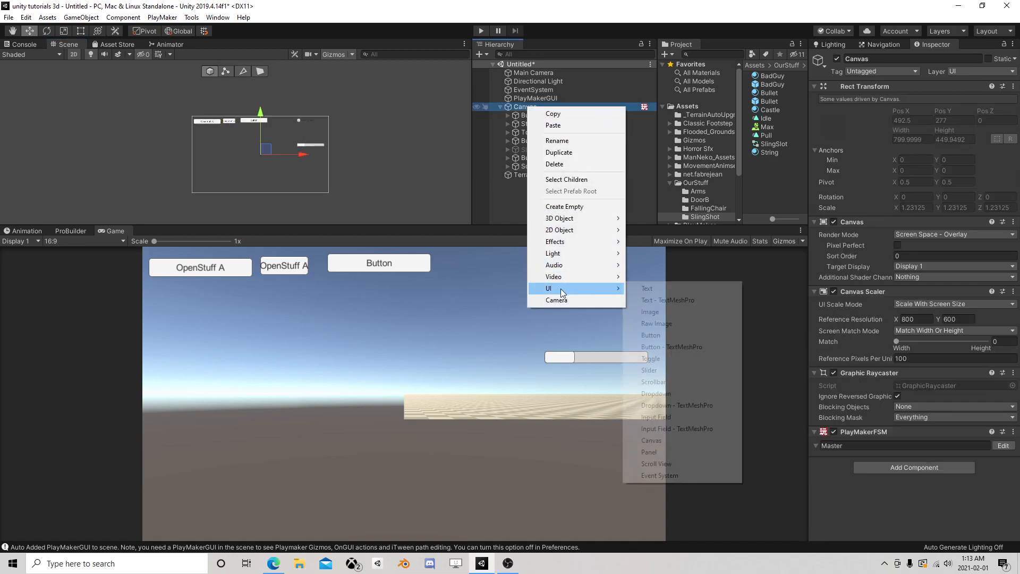
click(674, 397)
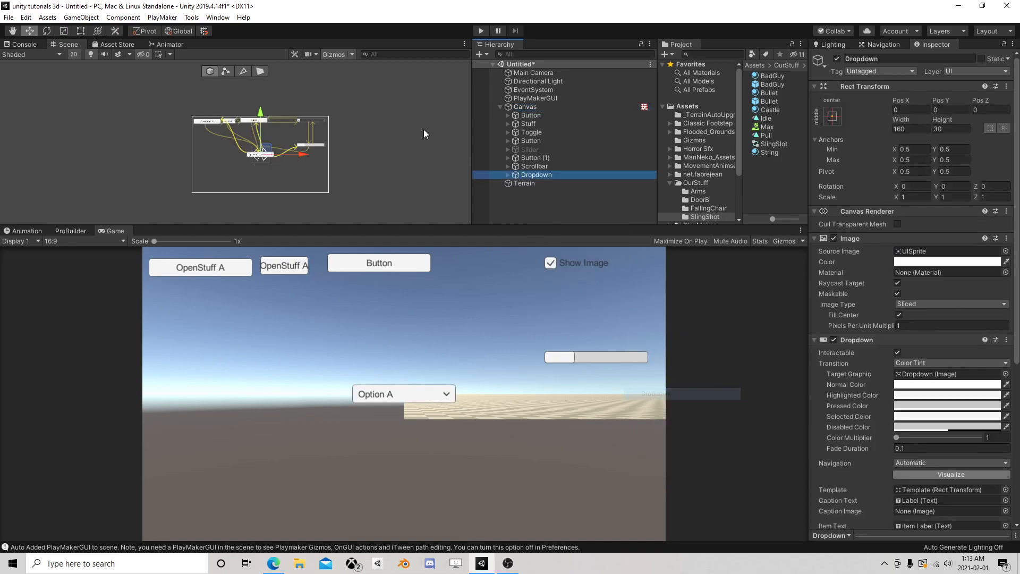
drag(271, 158, 318, 153)
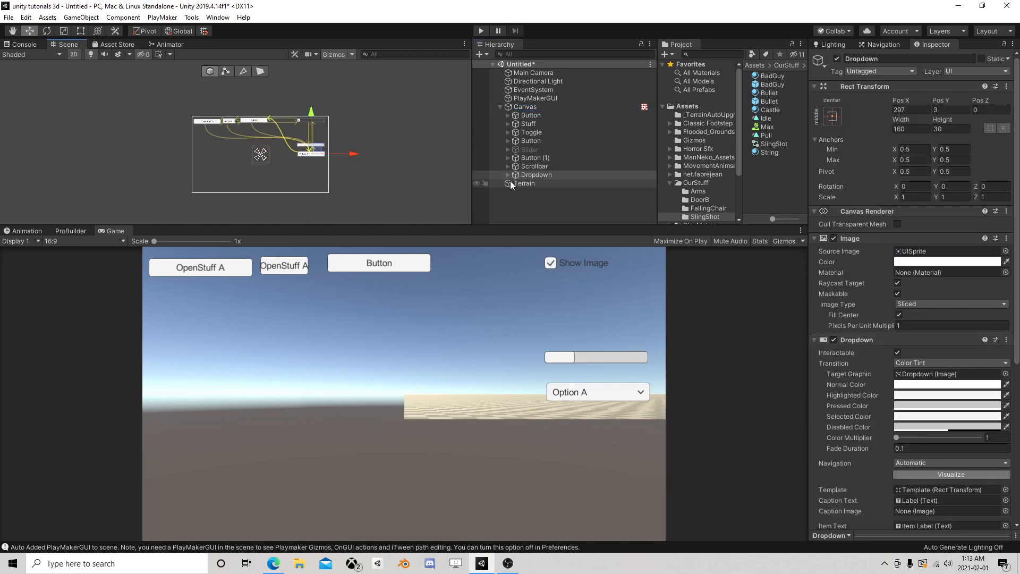
- Add a UI Input Field to the Canvas and move it above the Scrollbar, at about X 294, Y 109
right_click(530, 106)
mouse_move(566, 285)
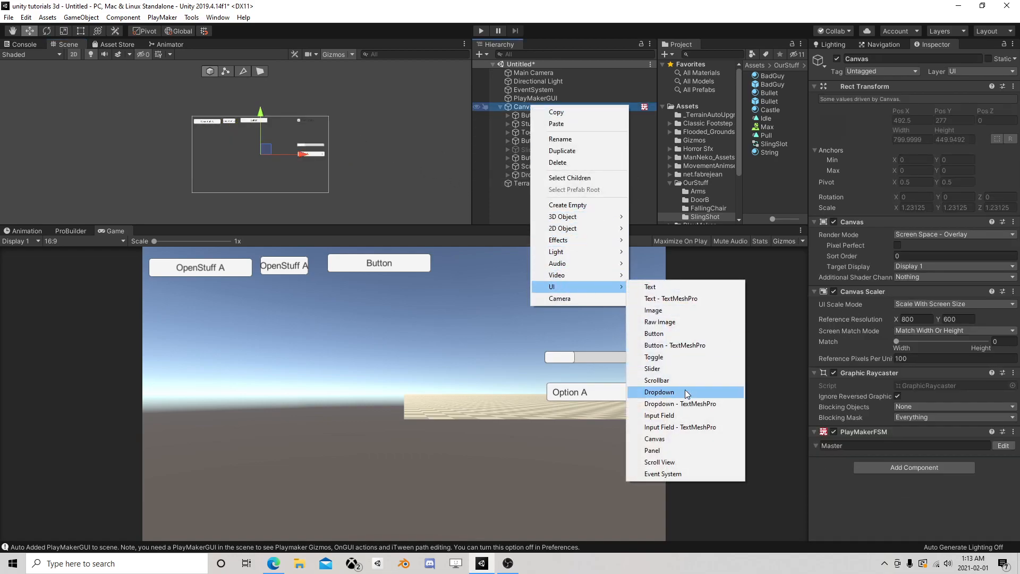
click(684, 416)
drag(268, 154, 317, 133)
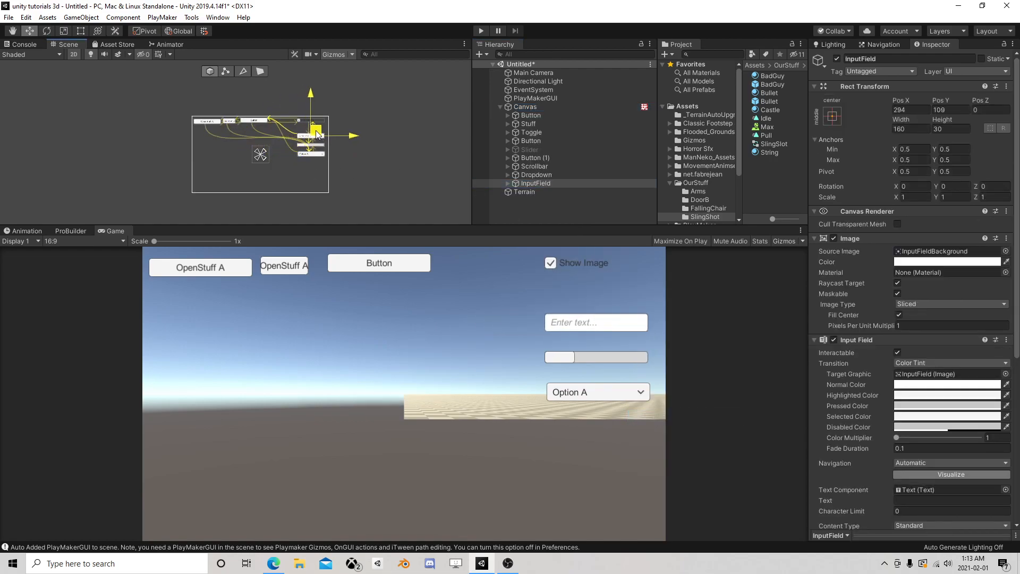
- Collapse the Canvas hierarchy and frame the Terrain in the Scene view with 2D mode off
scroll(362, 155, down, 3)
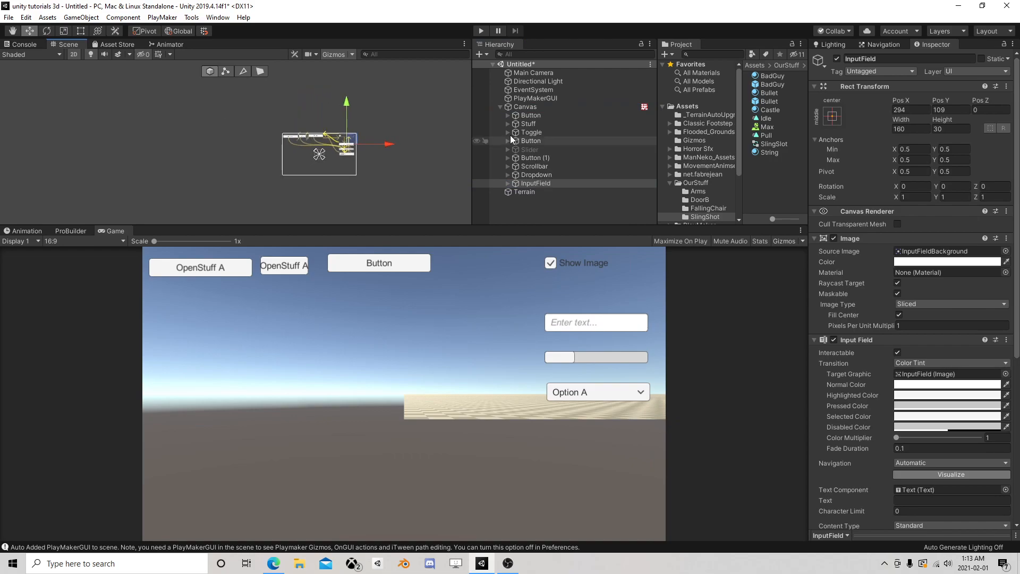
click(500, 107)
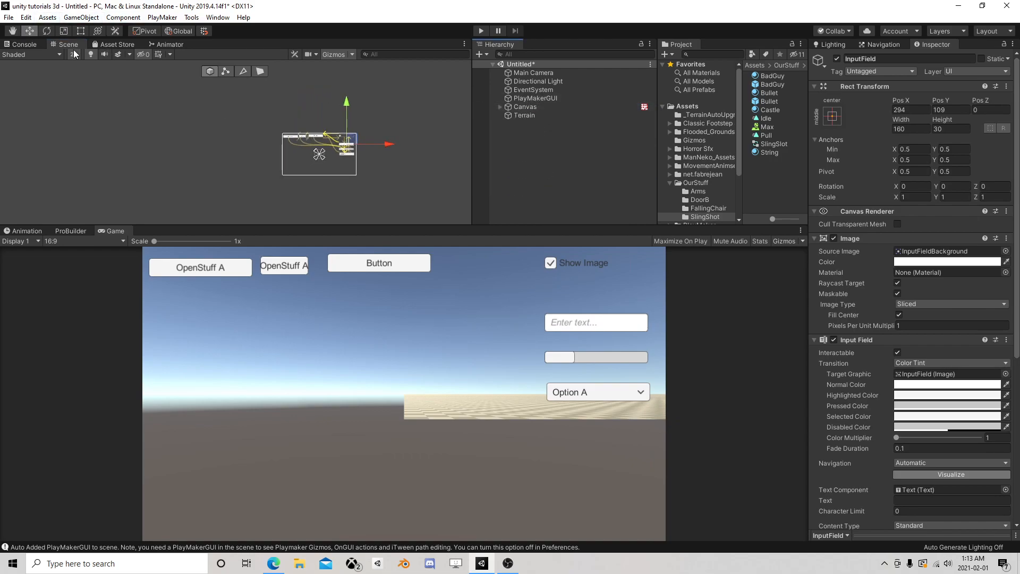
double_click(525, 116)
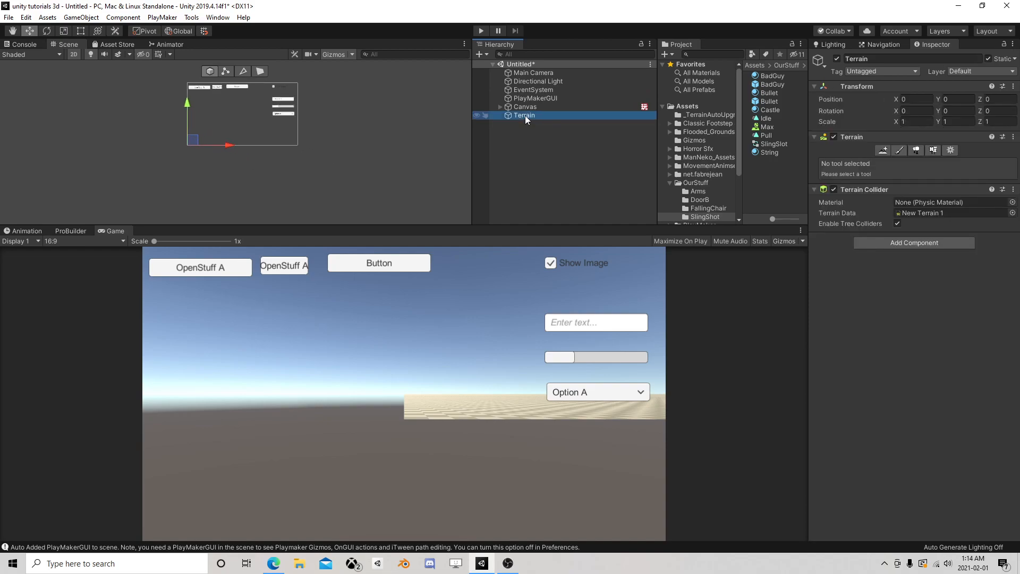
click(78, 55)
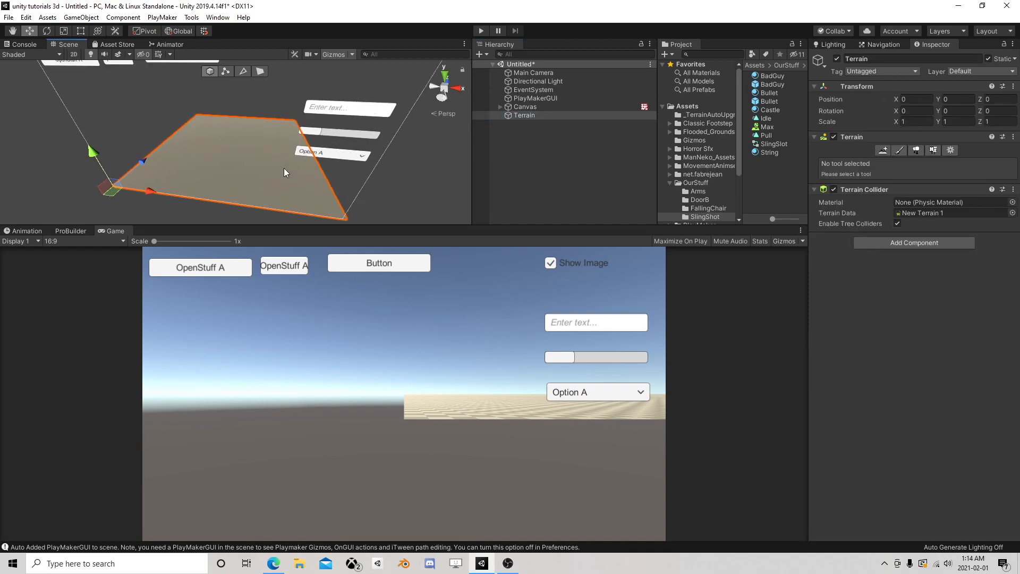
scroll(260, 171, up, 4)
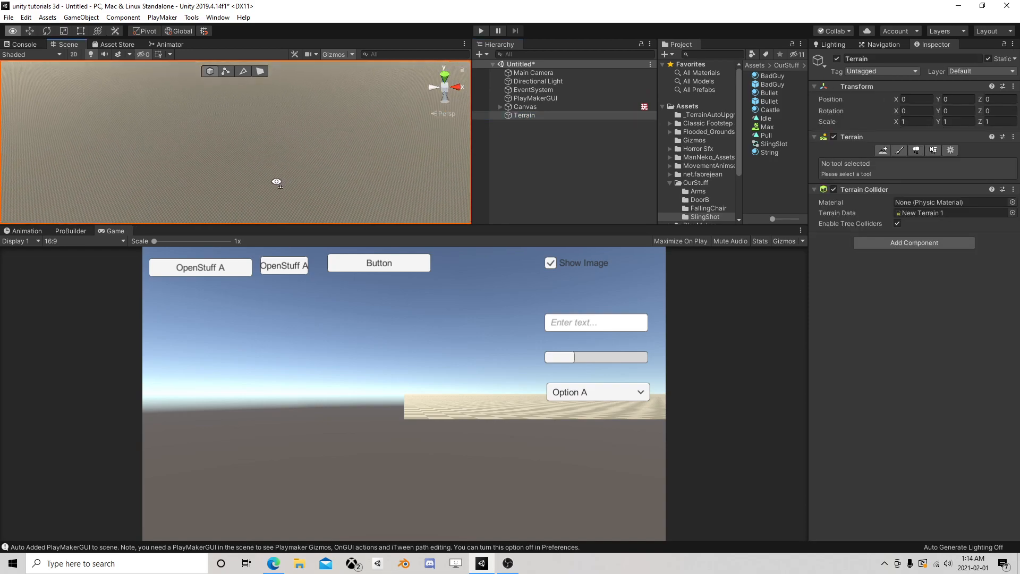
- Add a 3D Cube and position it on the terrain surface at about X 542.1, Y 0.55, Z 407.7
click(81, 17)
mouse_move(104, 54)
click(237, 54)
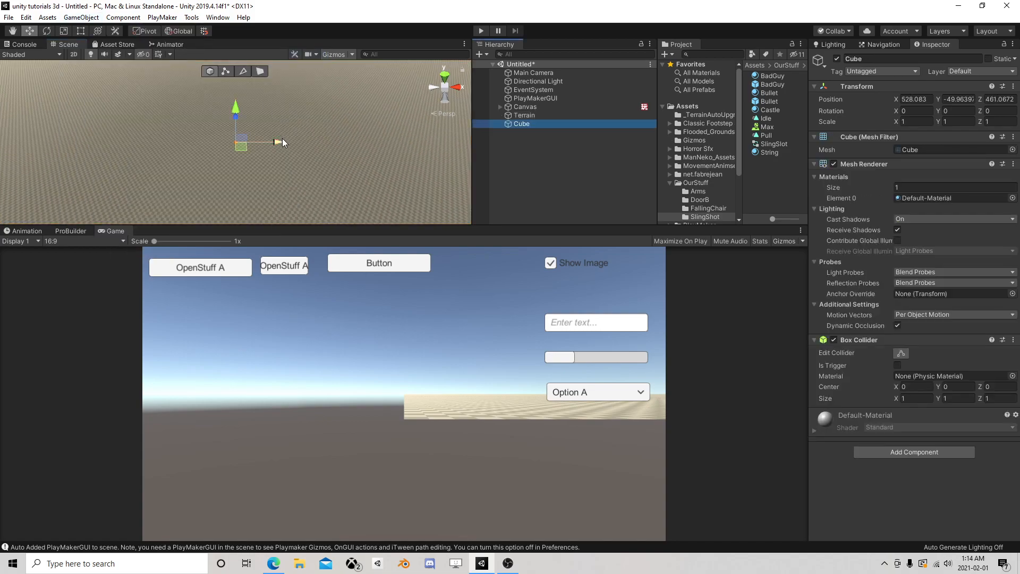
drag(238, 105, 256, 88)
drag(236, 125, 268, 190)
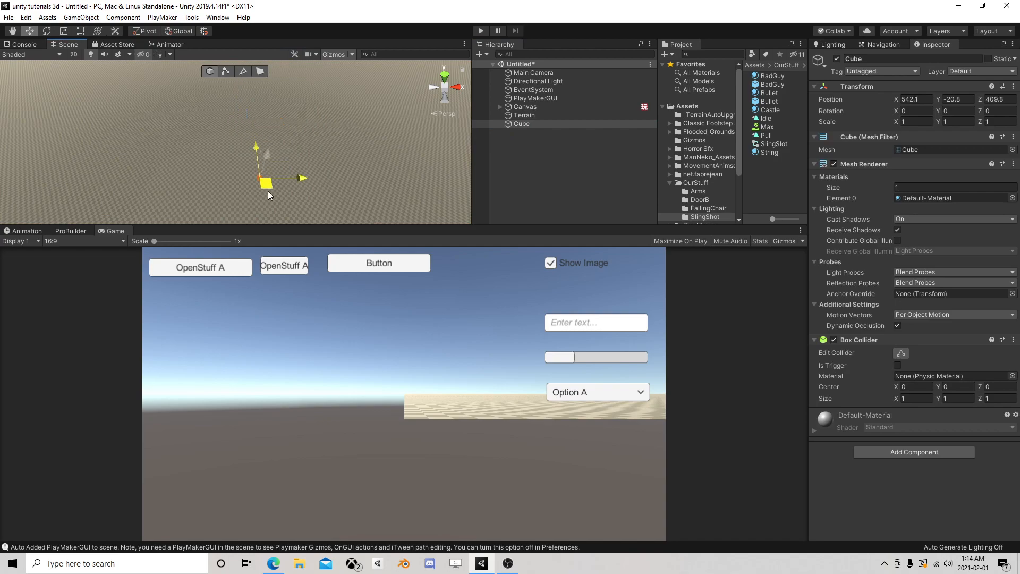
double_click(534, 123)
drag(250, 107, 265, 206)
- Align the Main Camera with a Scene view that looks down at the Cube from an angle
middle_drag(288, 188, 343, 146)
right_drag(343, 147, 425, 136)
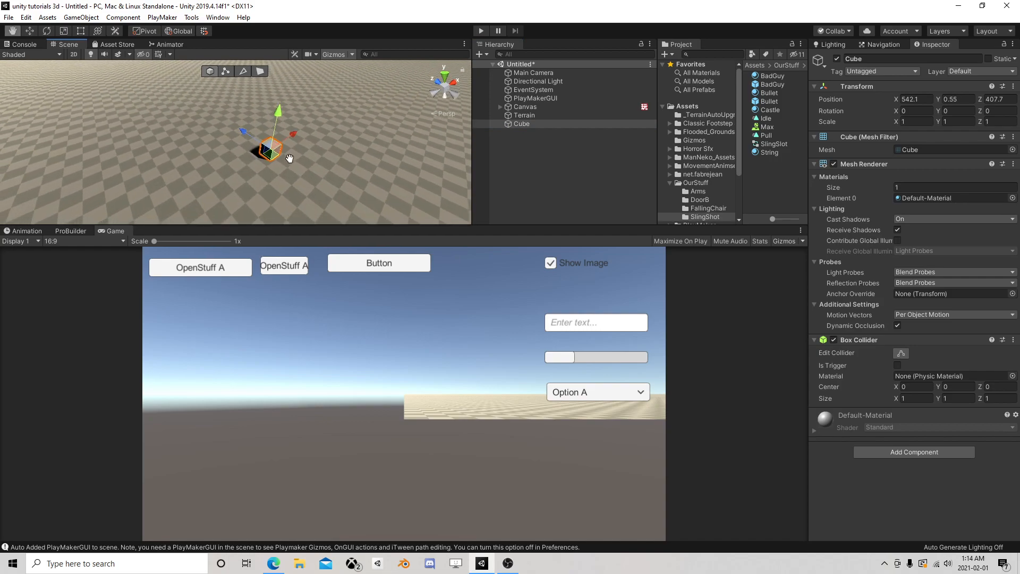
click(518, 74)
click(82, 17)
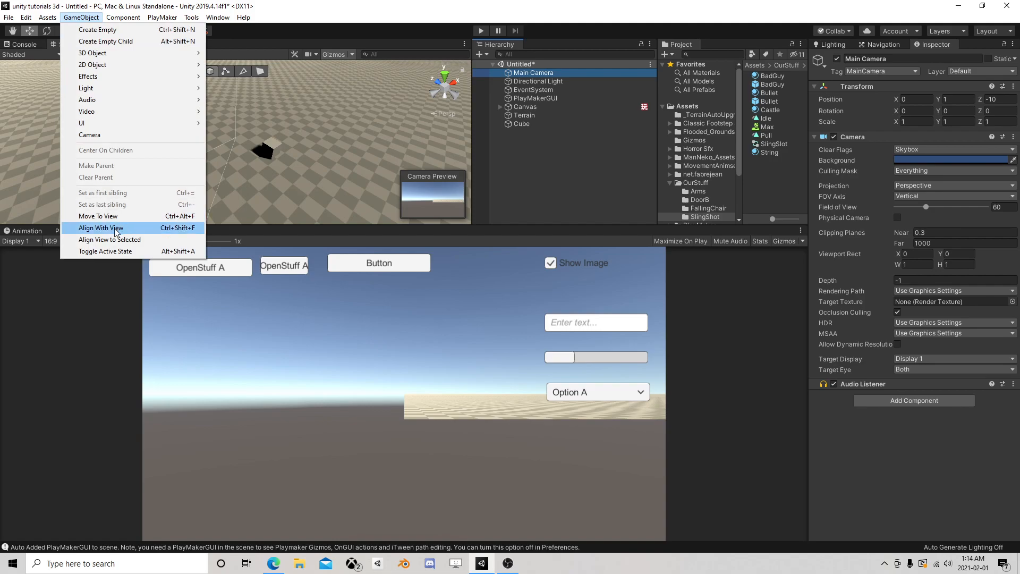
click(87, 228)
- Assign the Player tag to the Cube and select the Canvas
click(534, 123)
click(878, 70)
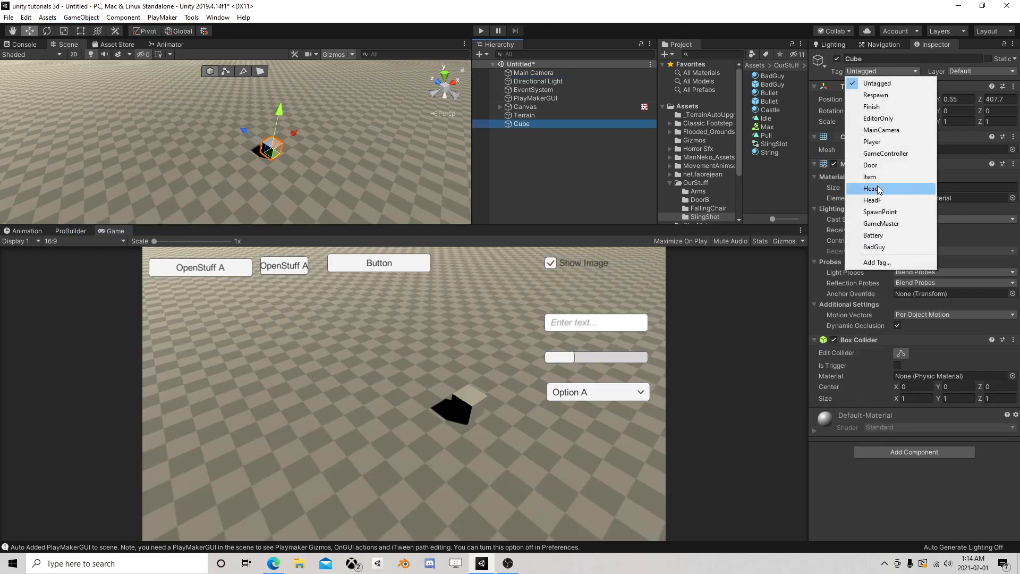
click(882, 142)
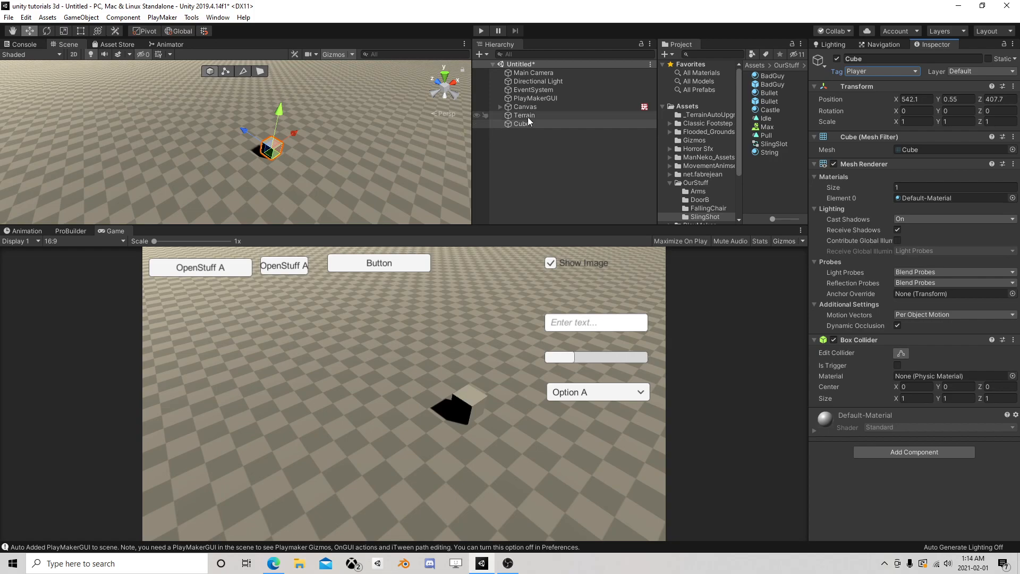
click(544, 106)
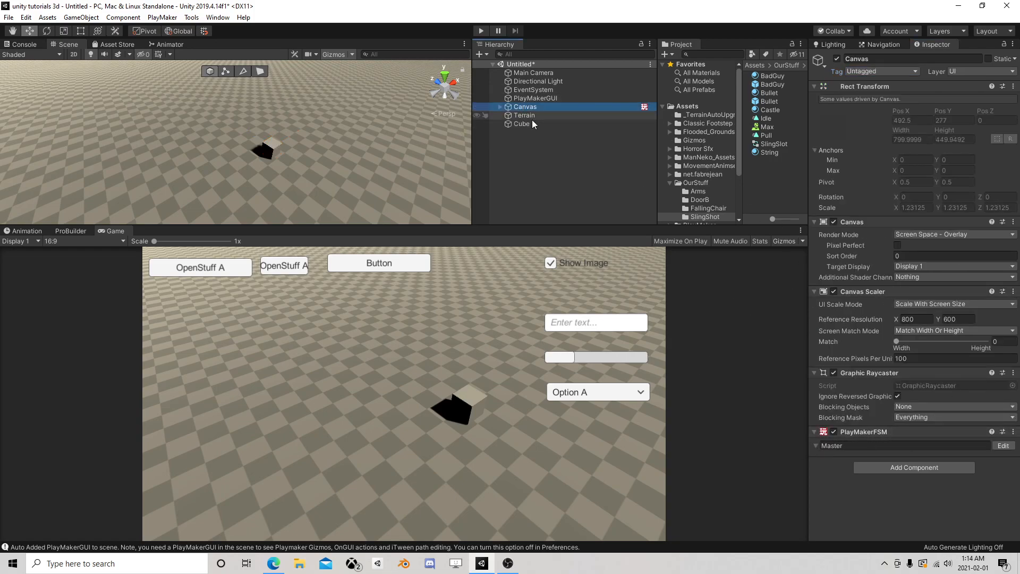
right_click(499, 161)
click(509, 147)
click(509, 147)
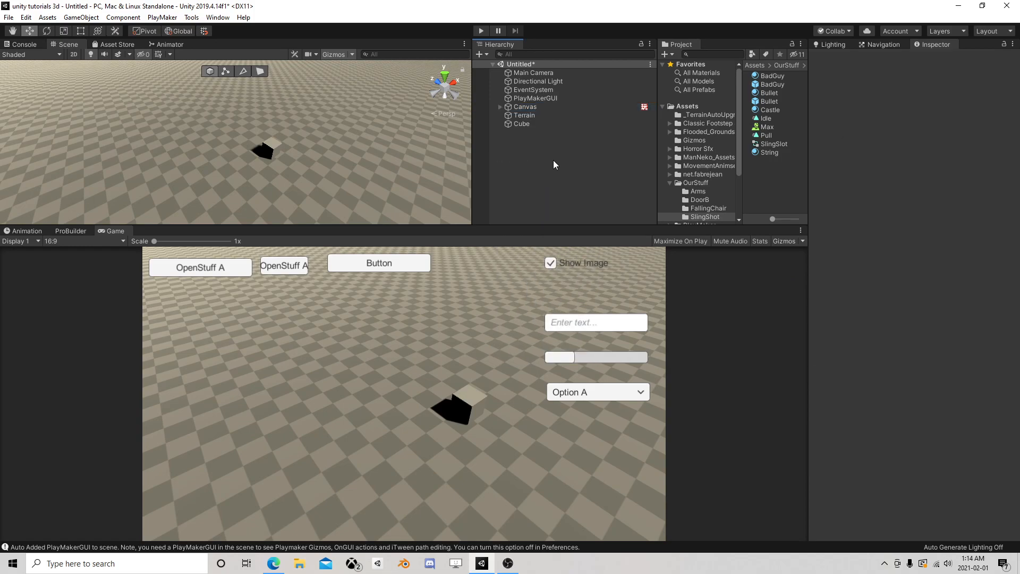
click(500, 108)
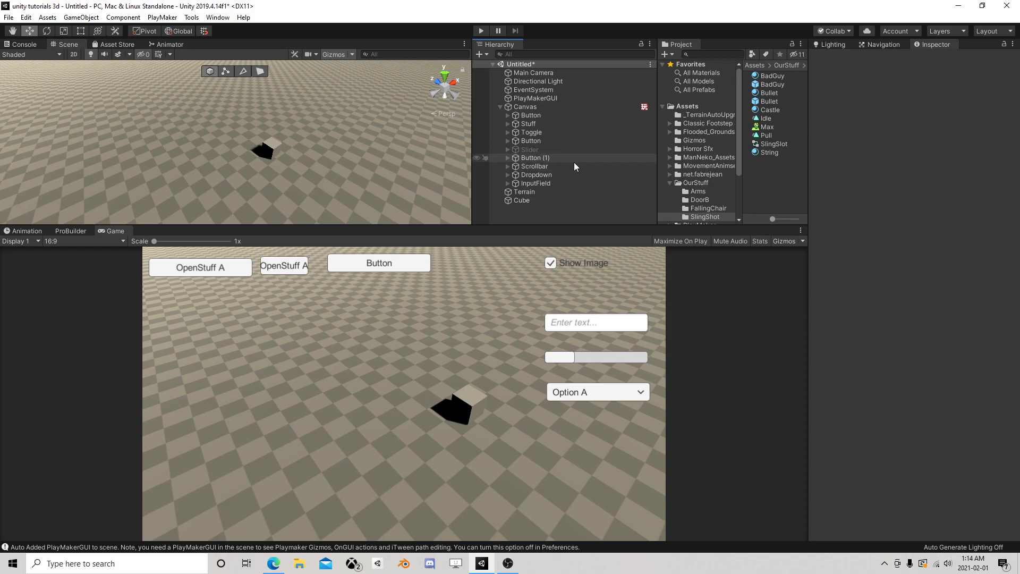
click(500, 106)
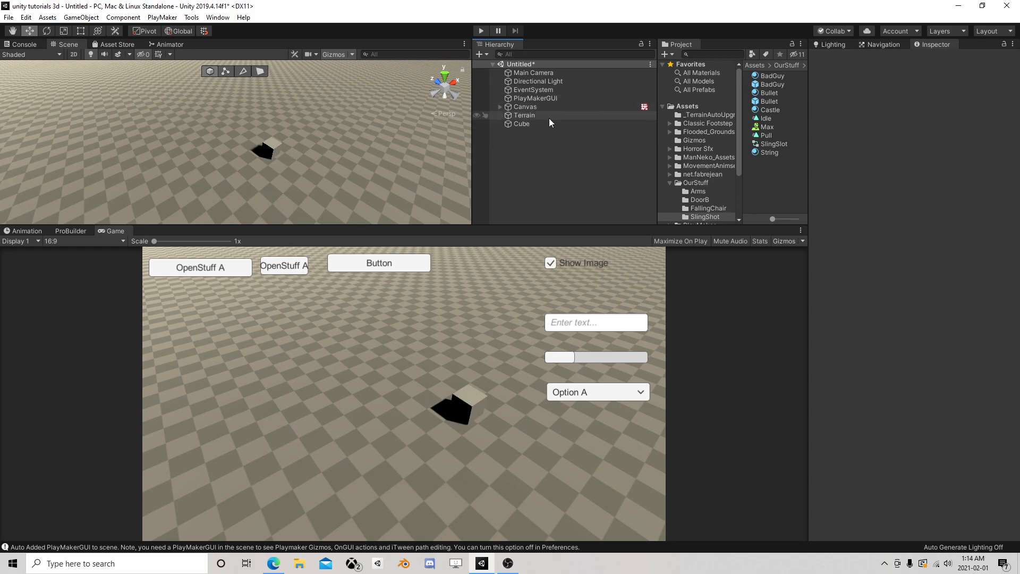
click(501, 107)
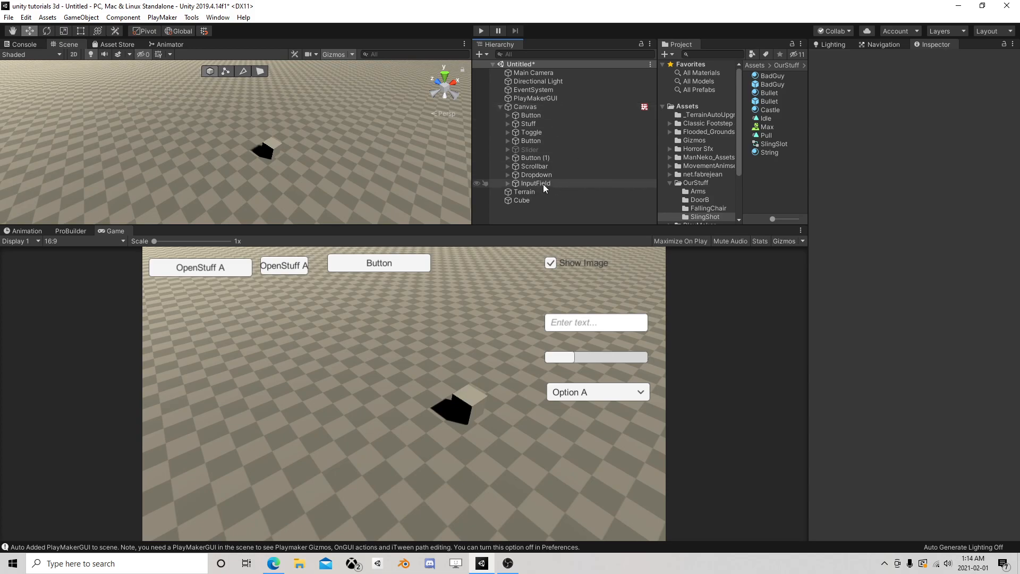
click(500, 107)
- Add a UI Text as a child of the Cube and set its new Canvas's render mode to World Space
click(522, 123)
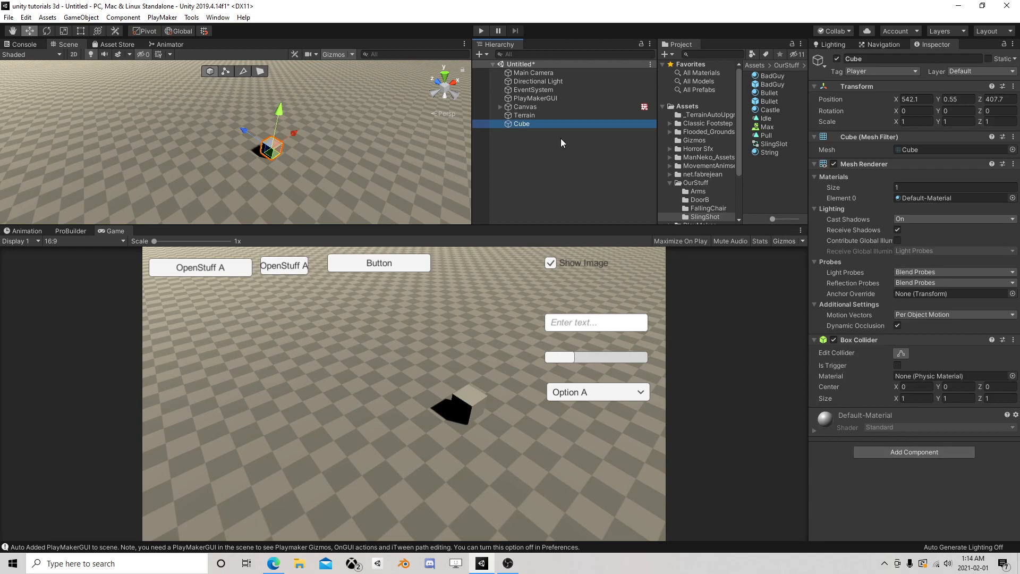
right_click(537, 124)
mouse_move(583, 307)
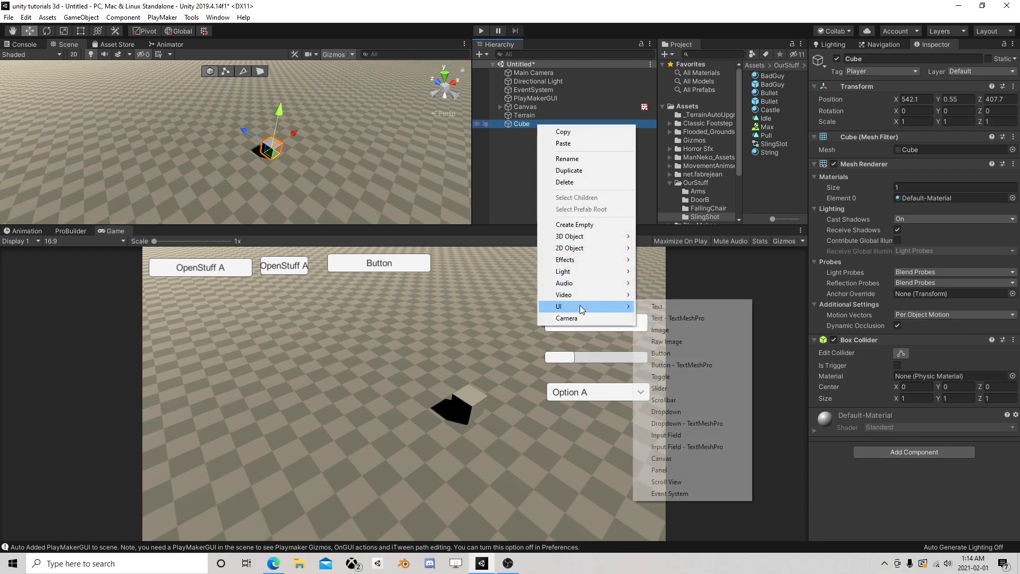
click(669, 310)
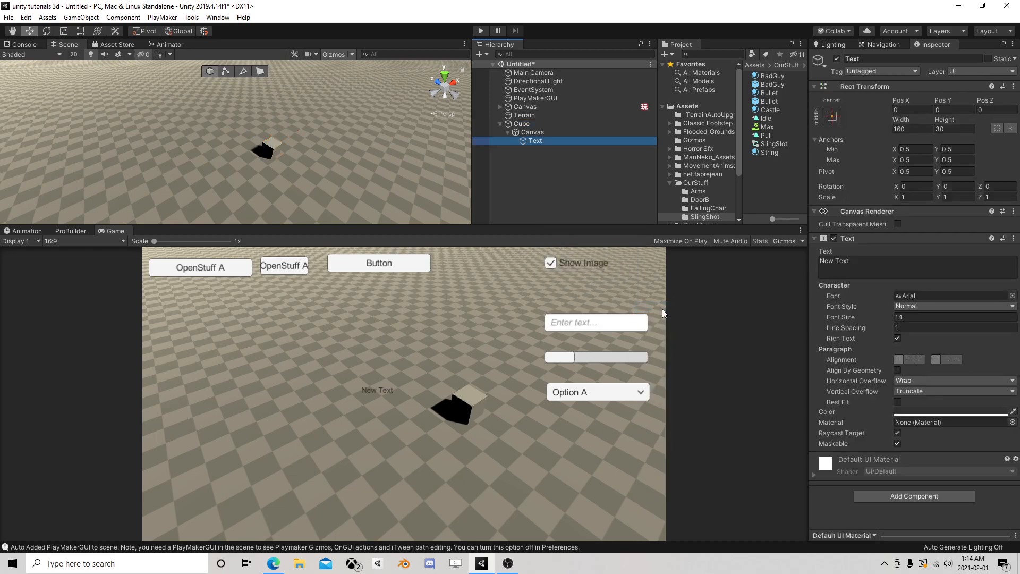
click(541, 132)
click(925, 235)
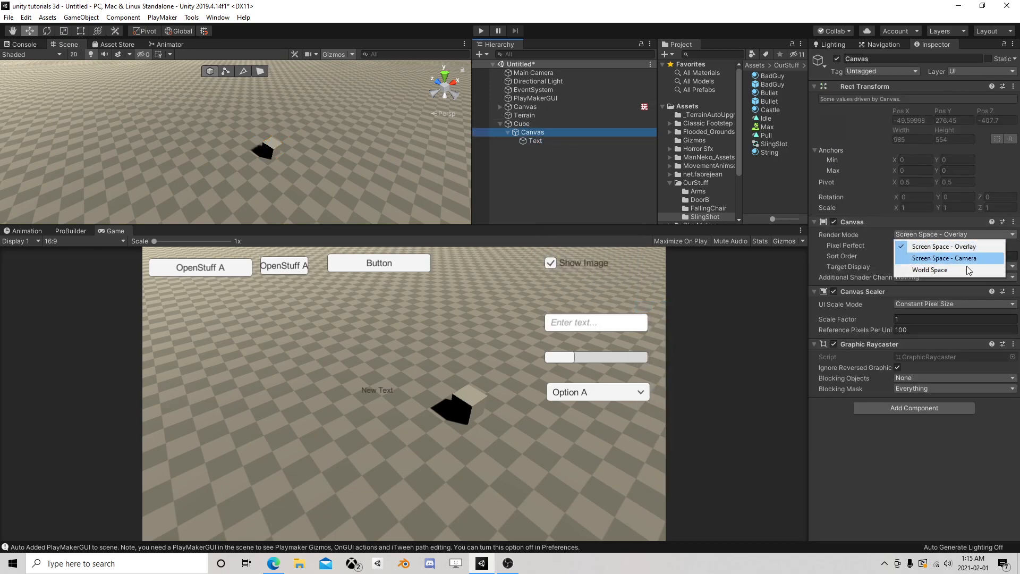
click(951, 264)
- Set the Cube's canvas scale to 0.05 in X and Y, and its width and height to 50
click(912, 197)
text(0.05)
click(947, 197)
text(.05)
key(Return)
click(920, 129)
text(50)
click(948, 130)
text(50)
- Set the Cube's canvas position to 0, 0, 0 and raise it above the cube to about Y 2.13
click(920, 111)
text(0)
click(954, 111)
text(0)
click(995, 112)
text(0)
alt+drag(393, 160, 172, 128)
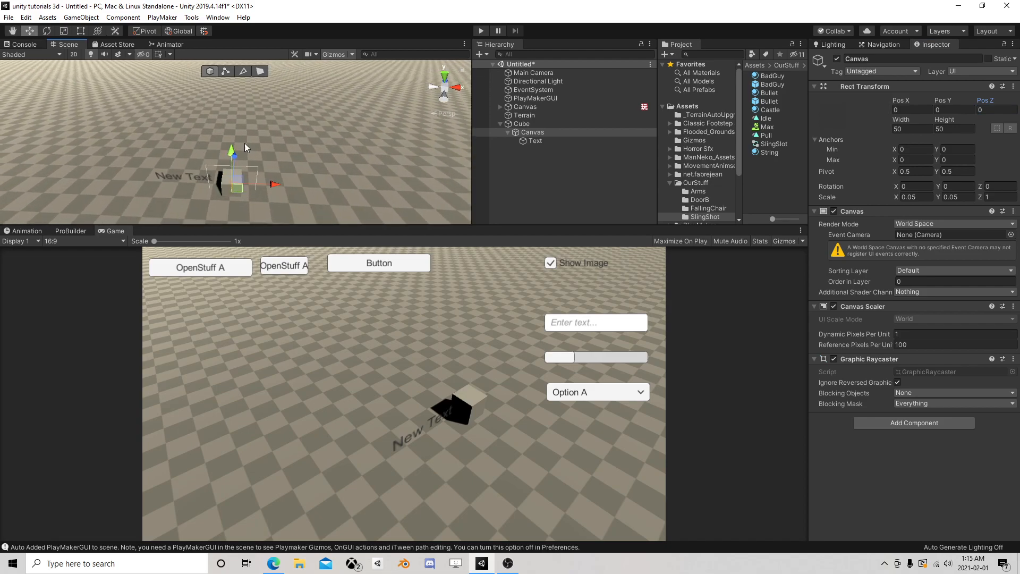
drag(235, 145, 246, 121)
- Resize the Text rectangle to fit the canvas width, about 50 by 32, with the Rect tool
click(536, 141)
click(84, 34)
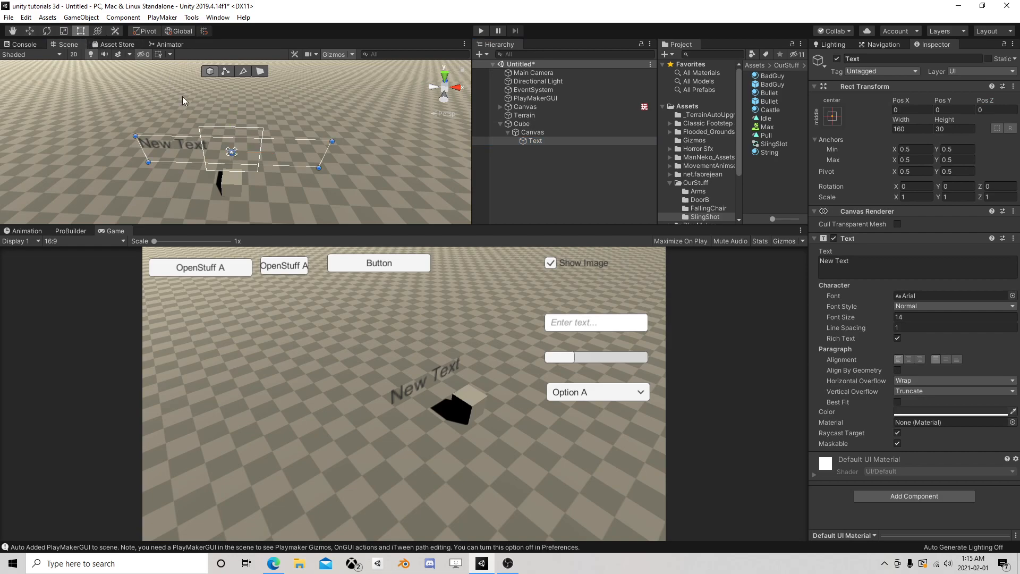
drag(133, 136, 201, 136)
drag(334, 137, 262, 138)
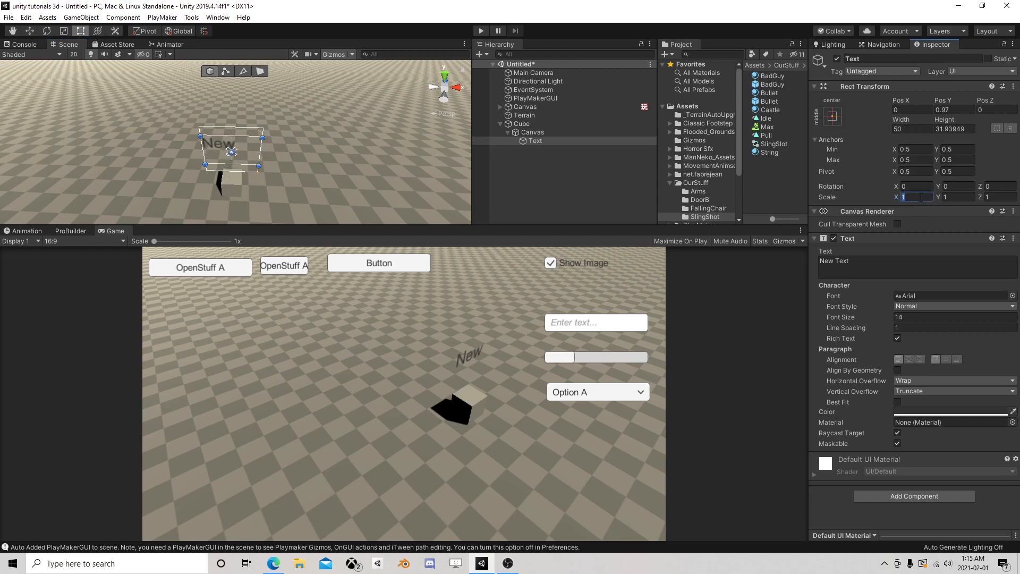
- Scale the Text to 0.25 in X and Y and enlarge its rectangle to about 200 by 61.5
text(0.25)
key(Tab)
text(.25)
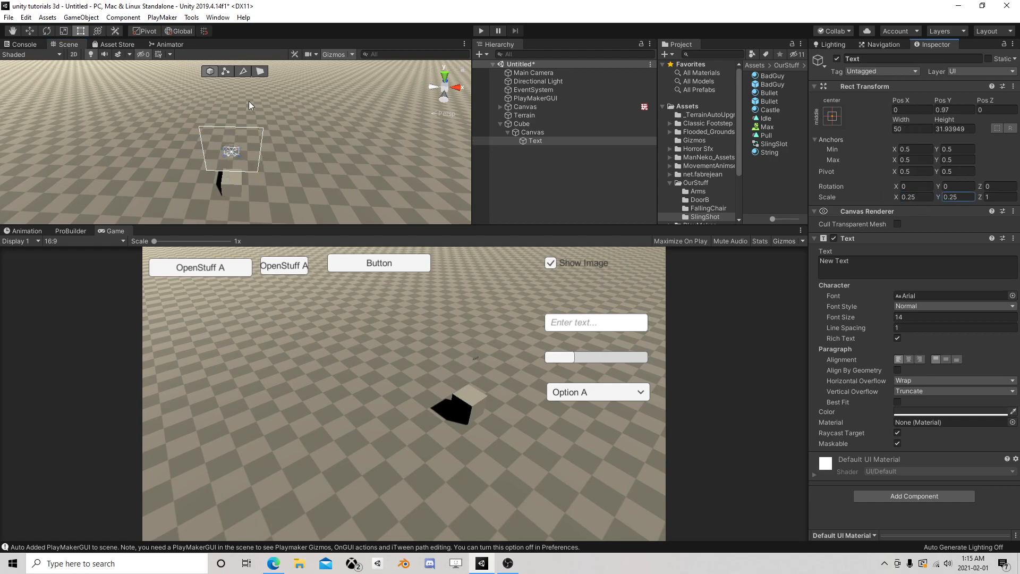
scroll(198, 131, up, 2)
drag(242, 151, 280, 137)
drag(214, 138, 167, 139)
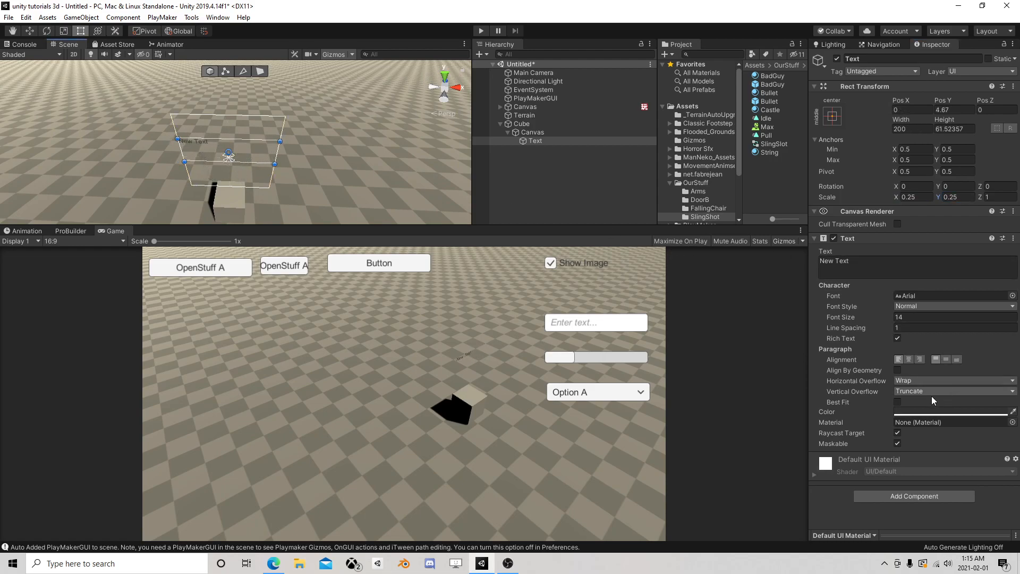
- Change the Text's color to bright green and enable Best Fit
click(919, 412)
click(693, 167)
drag(717, 196, 742, 184)
click(771, 121)
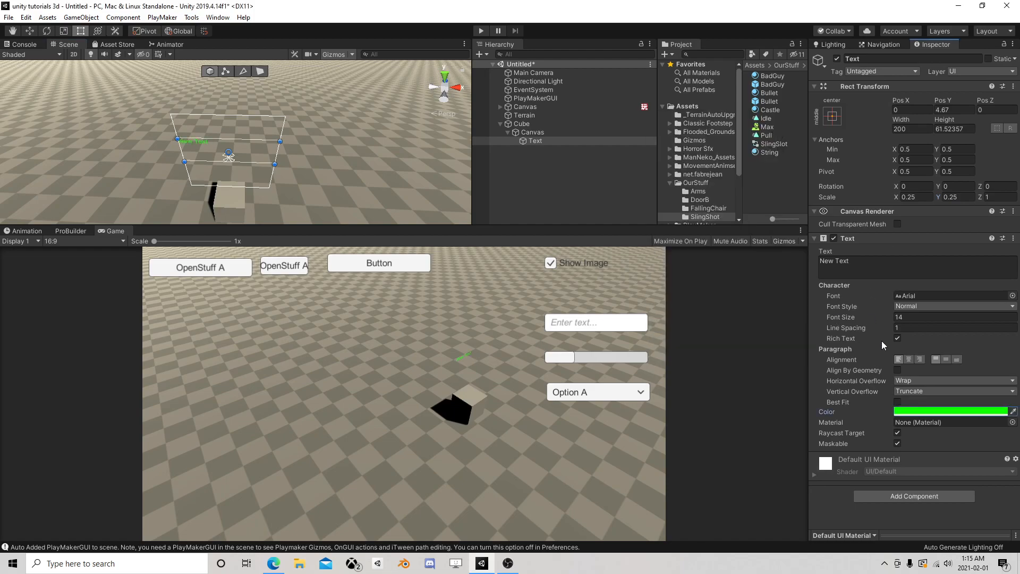
click(898, 402)
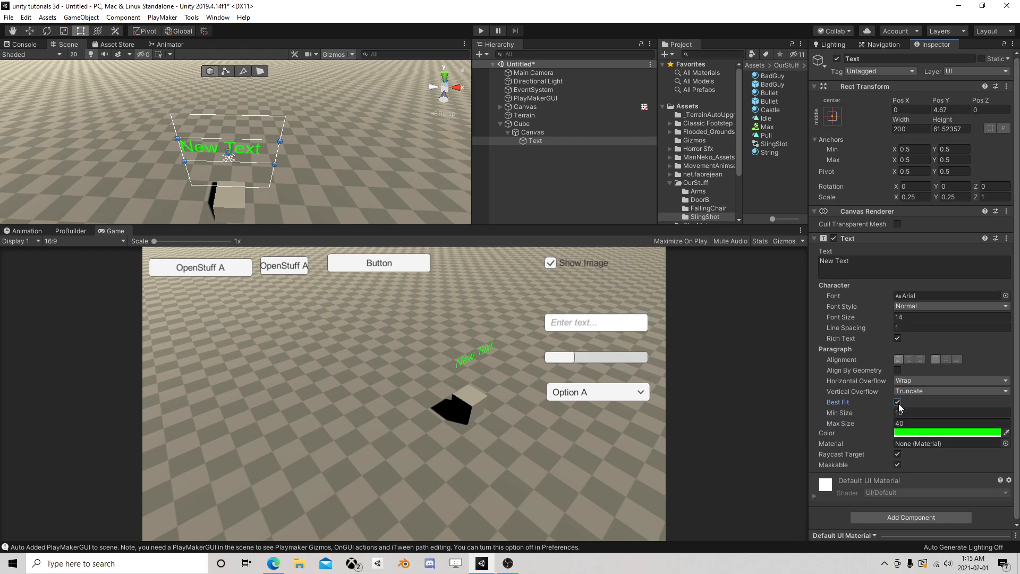
- Set the Y rotation of the Text under the Cube's canvas to 180
click(527, 123)
click(532, 132)
click(508, 132)
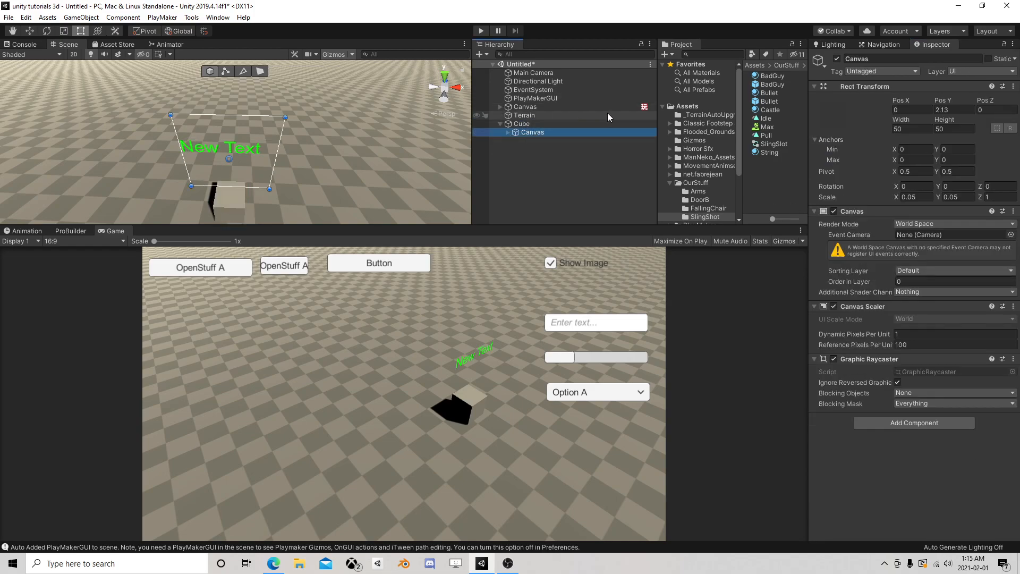
click(508, 133)
click(530, 142)
click(954, 187)
text(180)
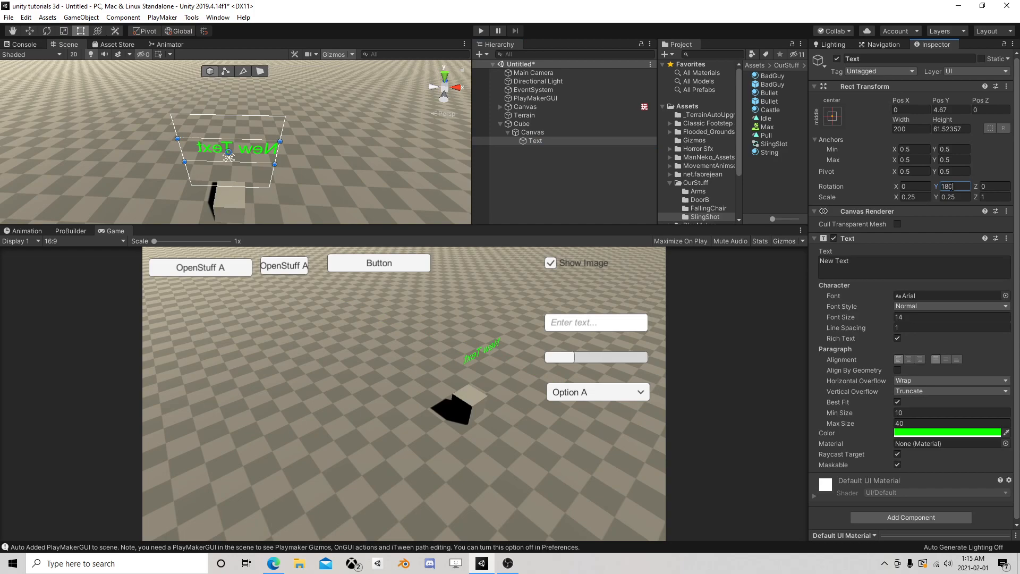
- Deactivate the Cube's canvas and add a PlayMakerFSM component to it
click(555, 133)
click(836, 58)
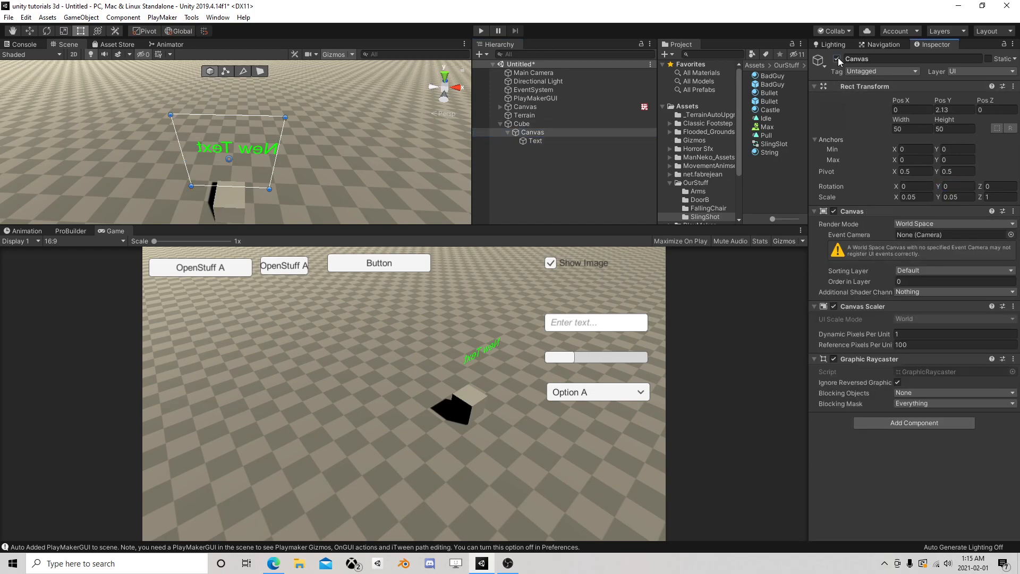
click(919, 423)
click(907, 418)
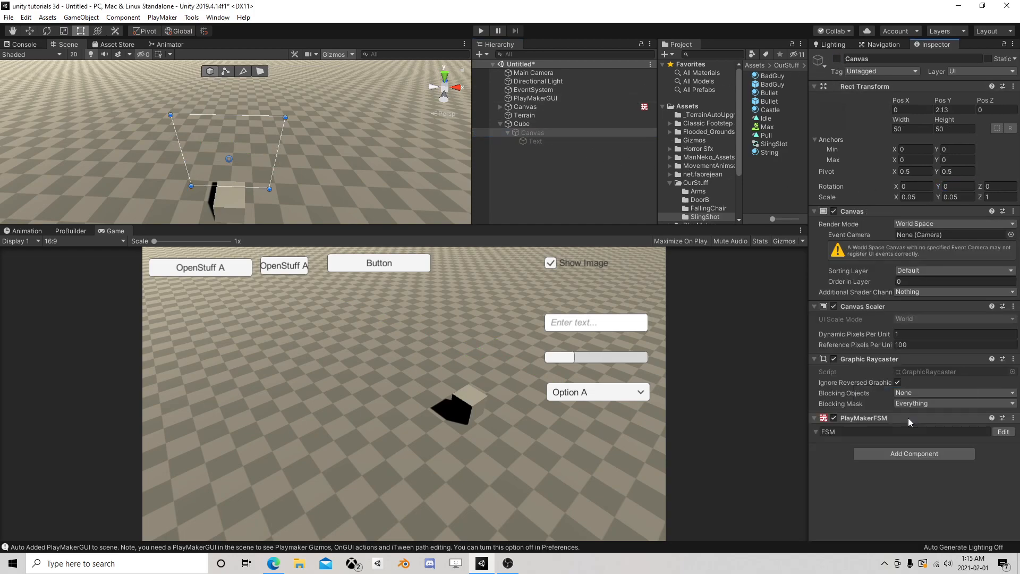
- Add a Get Main Camera action to State 1 of the canvas FSM, storing the result in a new variable Cam
click(1005, 432)
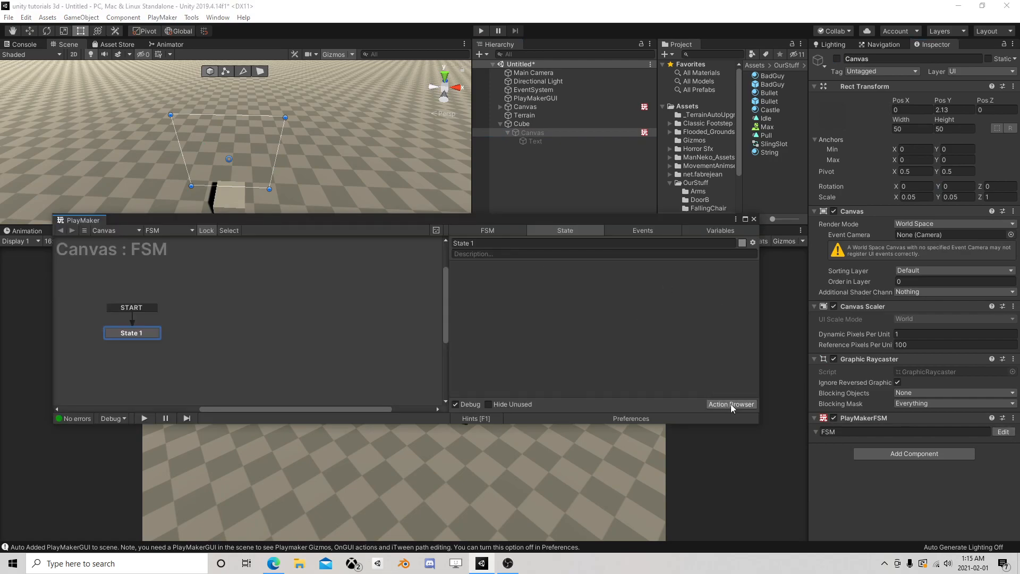
click(731, 403)
text(get cam)
double_click(100, 213)
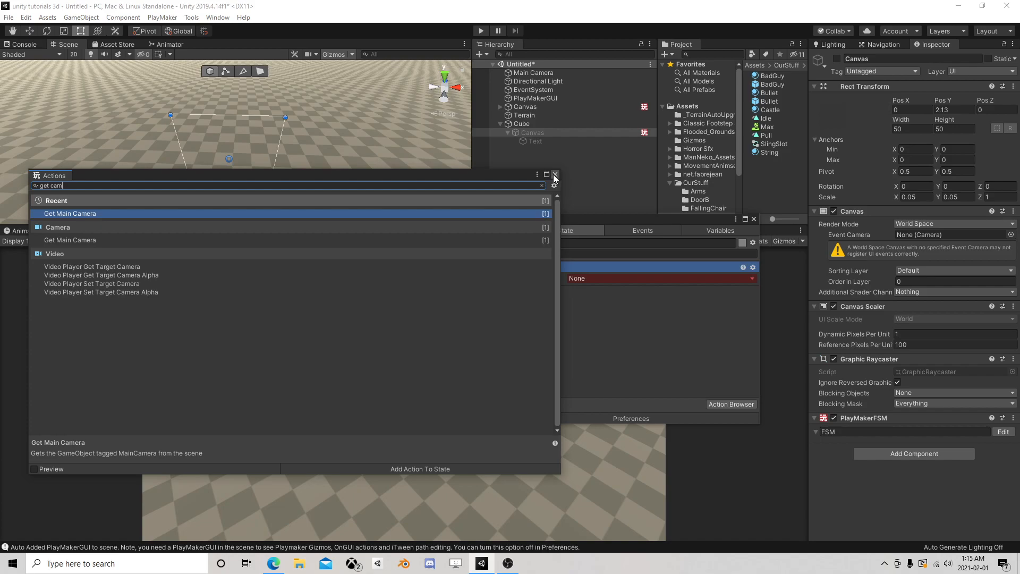
click(555, 175)
click(595, 278)
click(601, 317)
text(Cam)
click(601, 317)
- Add a Look At action to State 1 targeting Cam, with Keep Vertical off and Every Frame on
click(730, 404)
text(look)
double_click(125, 213)
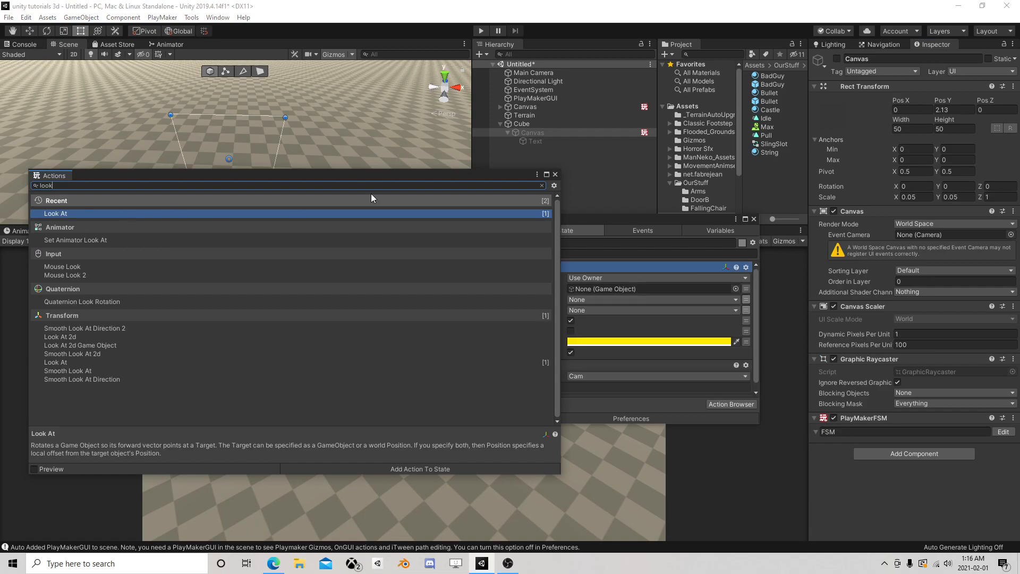
click(555, 174)
click(722, 288)
click(605, 317)
click(570, 364)
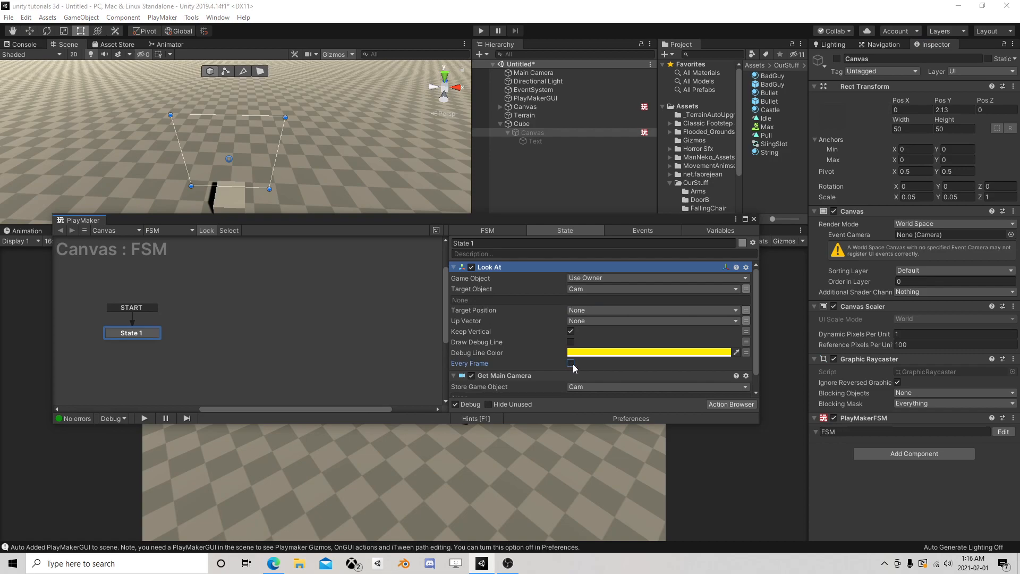
click(570, 364)
scroll(606, 336, down, 1)
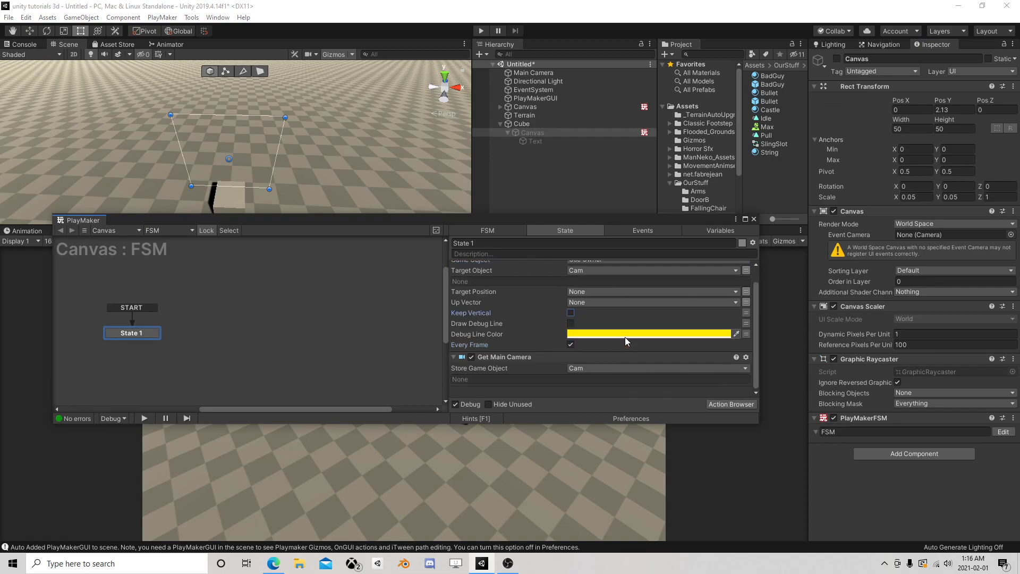
- Move the Get Main Camera action above Look At and close the FSM editor
right_click(511, 357)
click(537, 447)
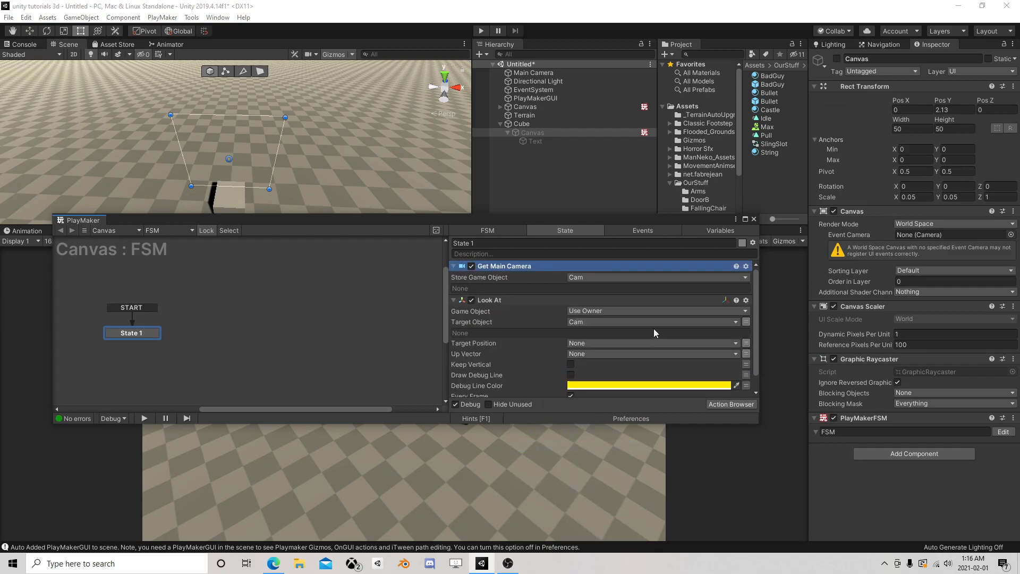
click(753, 219)
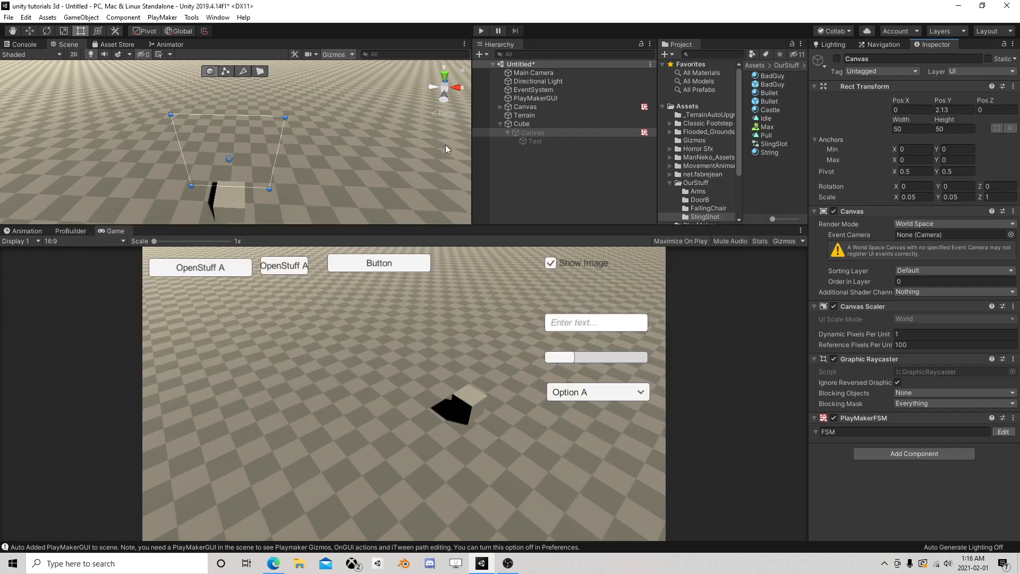
- Rename the Text object under the Cube's canvas to SetMe
click(522, 132)
click(536, 139)
click(552, 144)
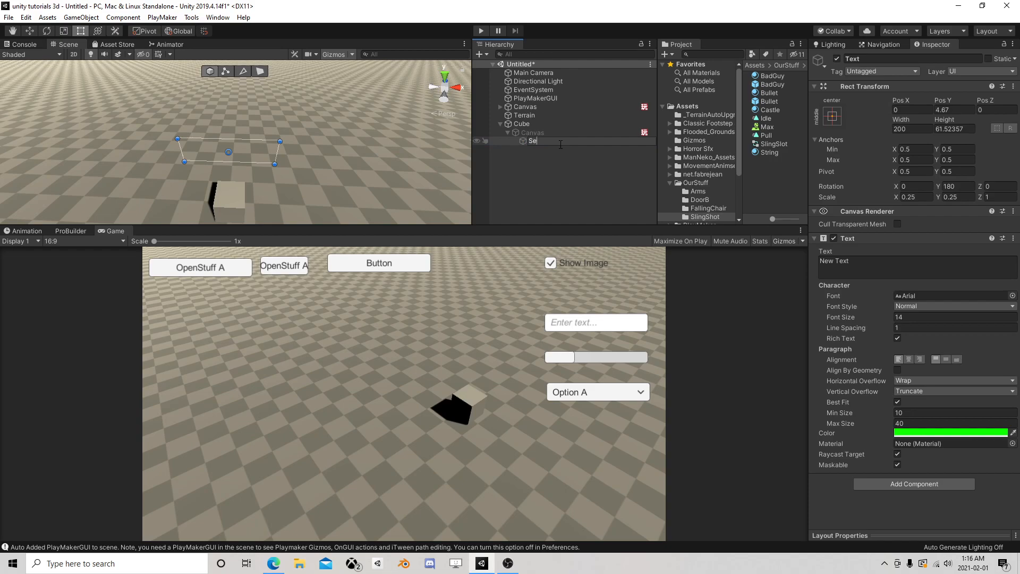
key(Return)
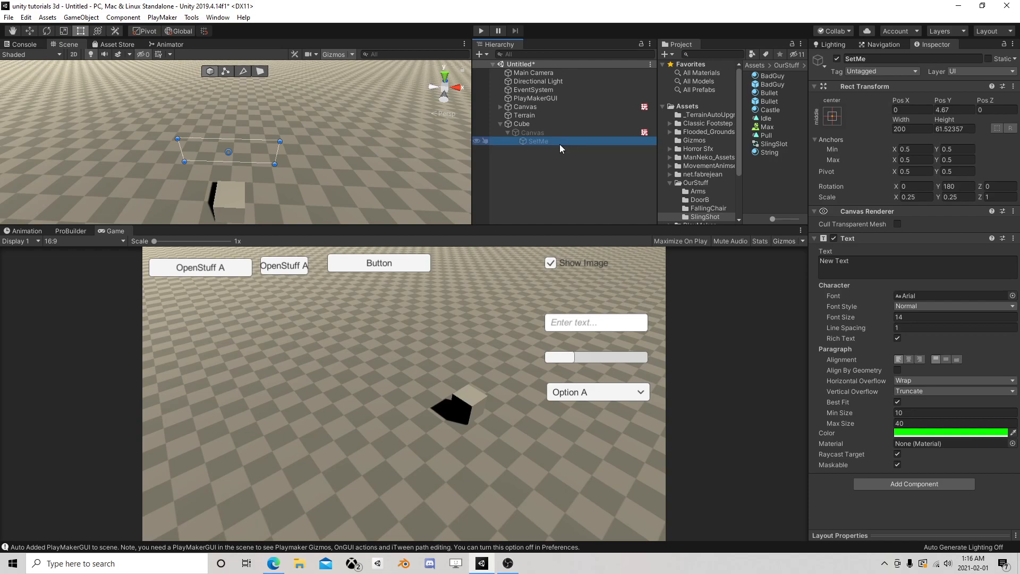
- Rename the Cube's canvas to TurnOn and collapse the Cube hierarchy
click(531, 133)
click(531, 132)
text(TurnOn)
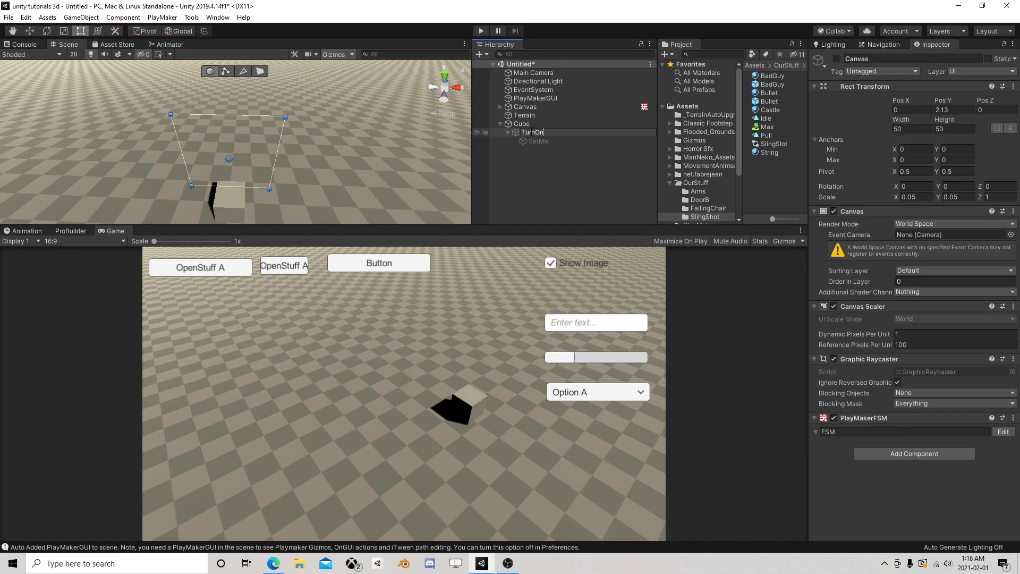
key(Return)
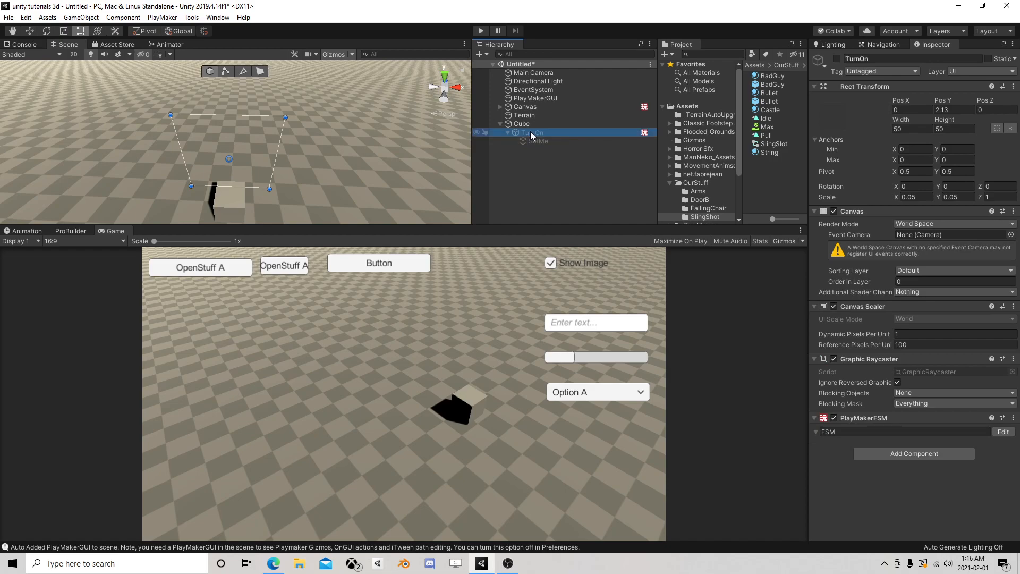
click(500, 123)
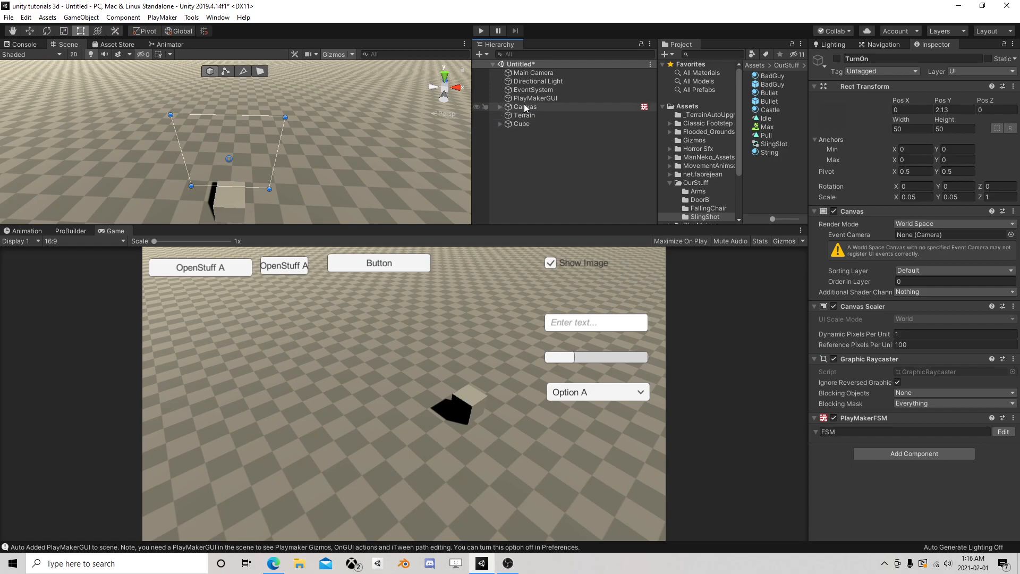
- Open the Canvas's Master FSM for editing and add an event named InputField
click(524, 107)
click(500, 107)
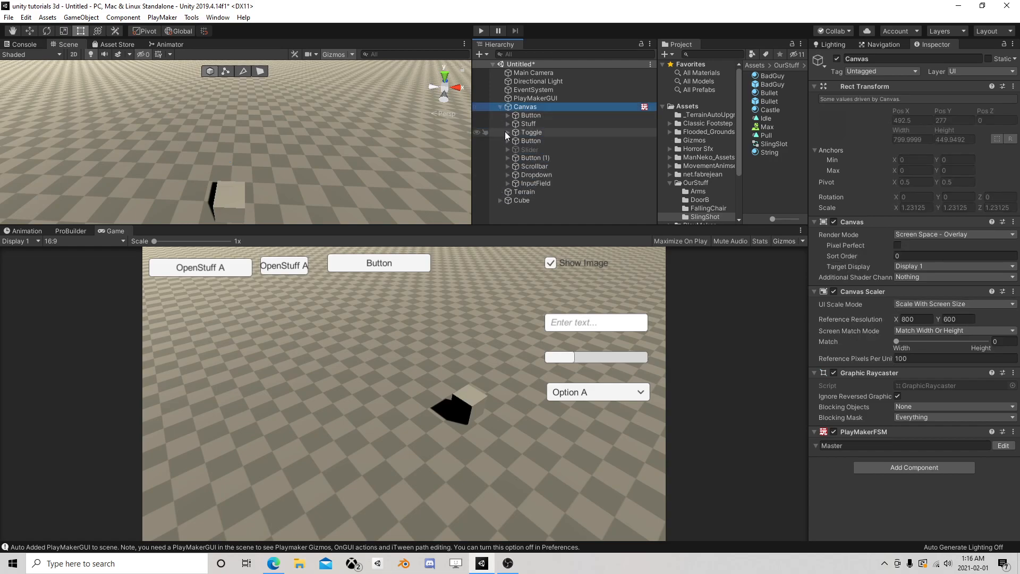
click(536, 183)
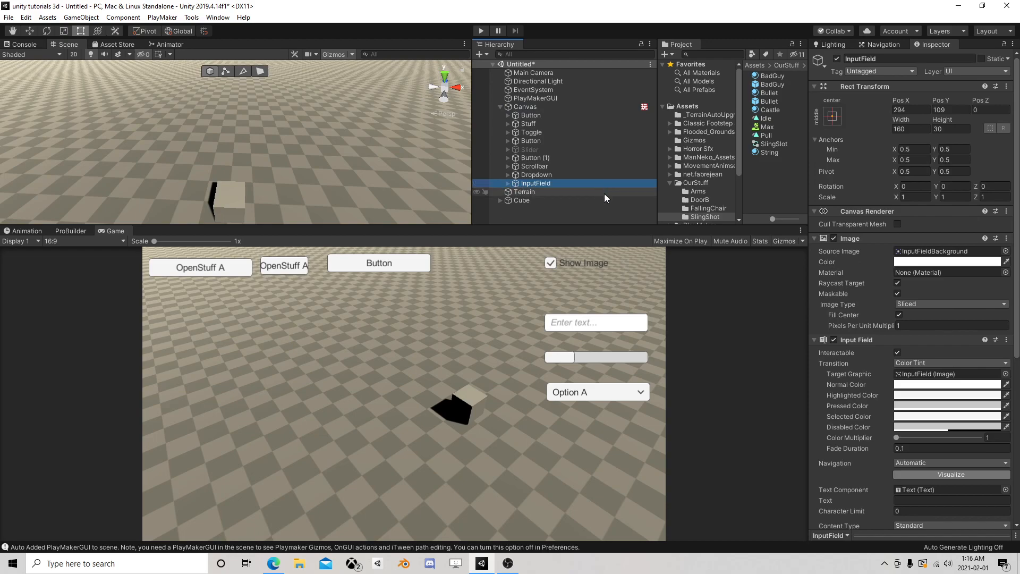
click(527, 108)
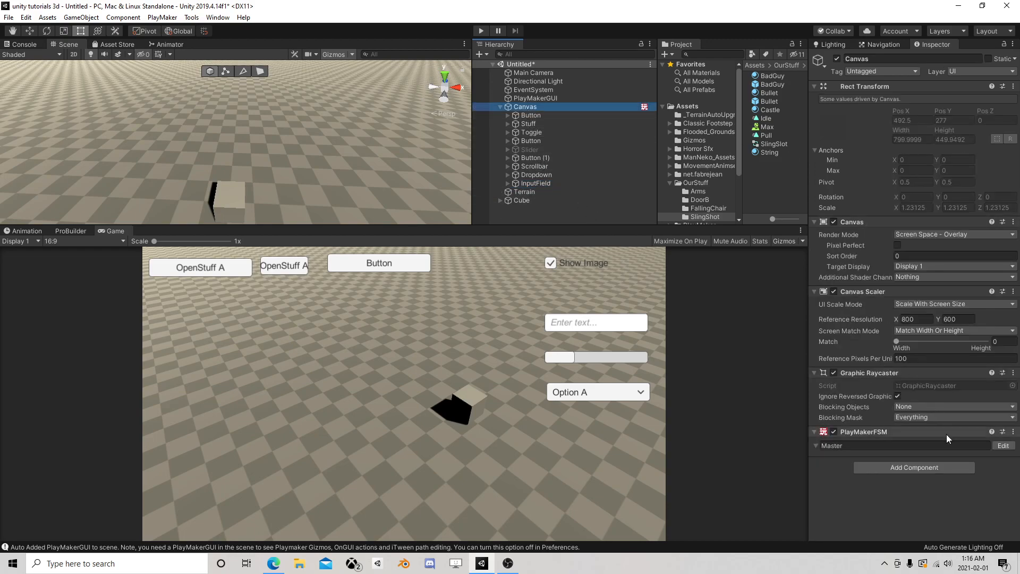
click(997, 446)
drag(139, 335, 127, 316)
click(630, 228)
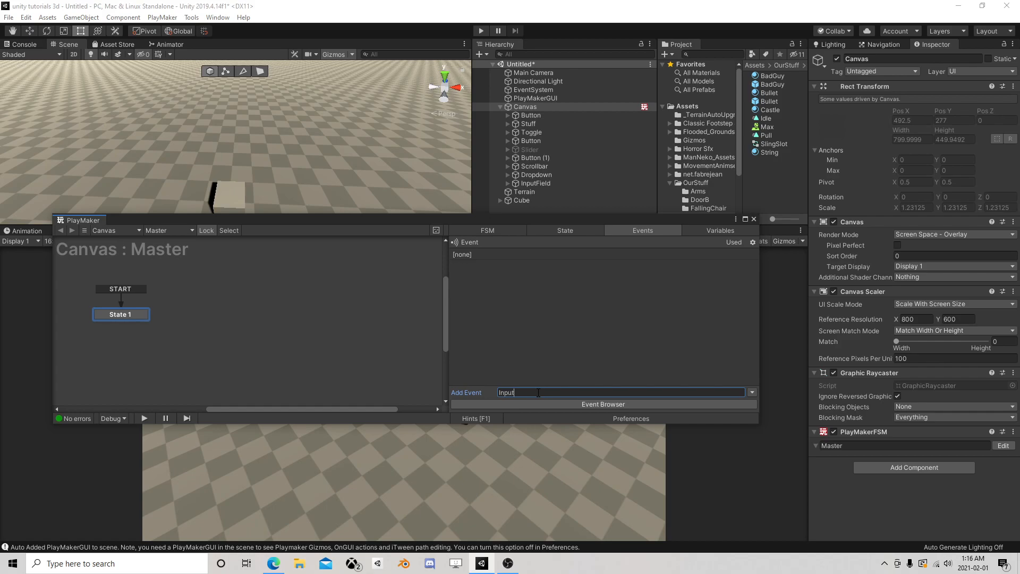
key(Return)
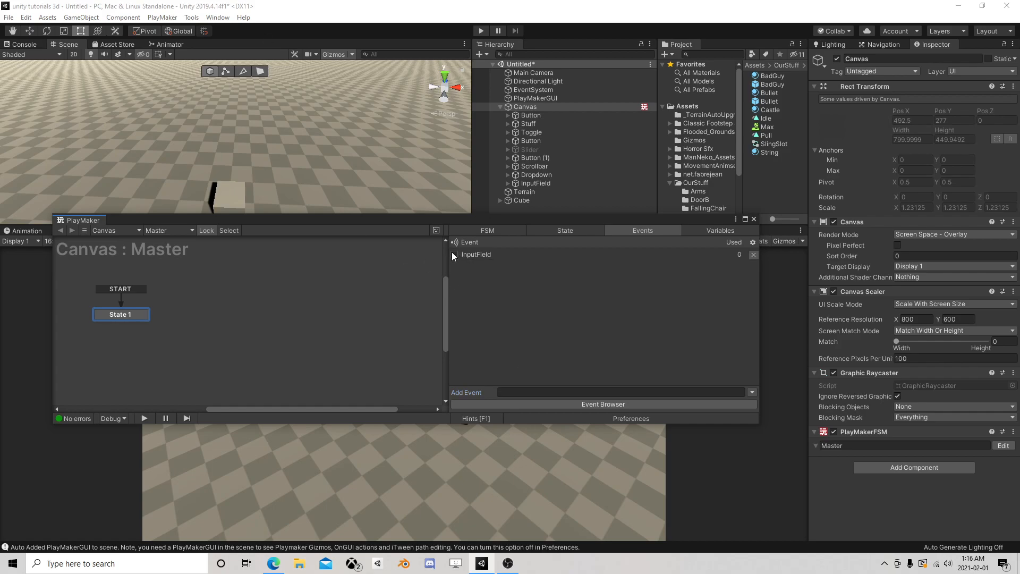
- Add State 2 to the Master FSM with InputField as its global transition, placed apart from State 1
right_click(265, 310)
click(263, 314)
right_click(266, 313)
mouse_move(340, 330)
click(425, 330)
drag(281, 313, 349, 297)
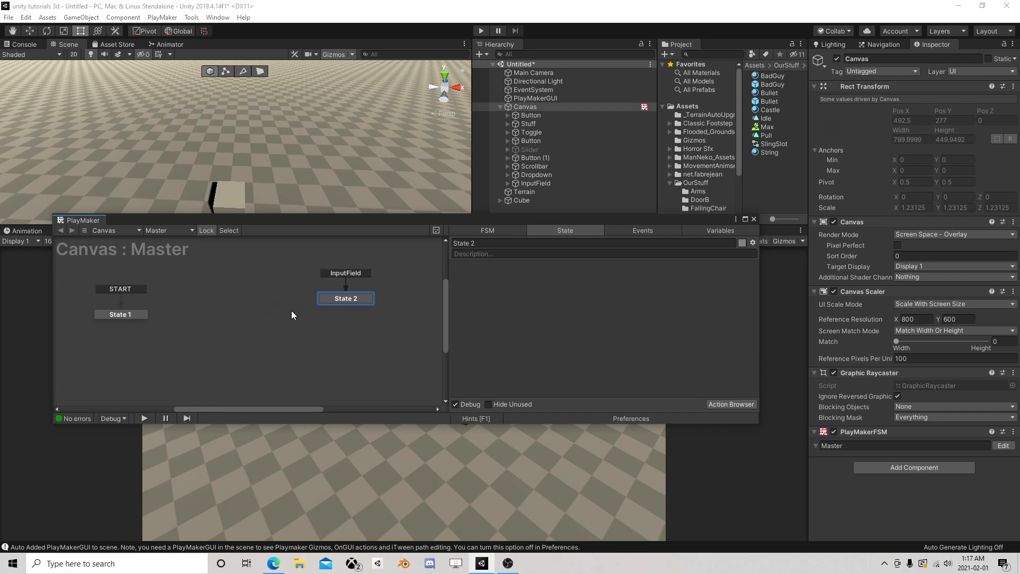
click(126, 315)
click(724, 405)
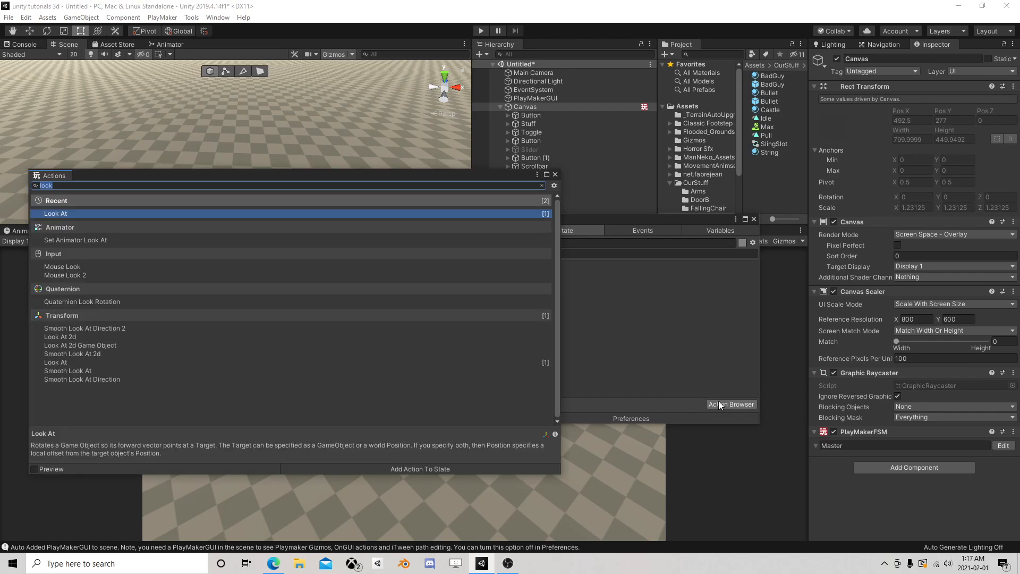
text(inp)
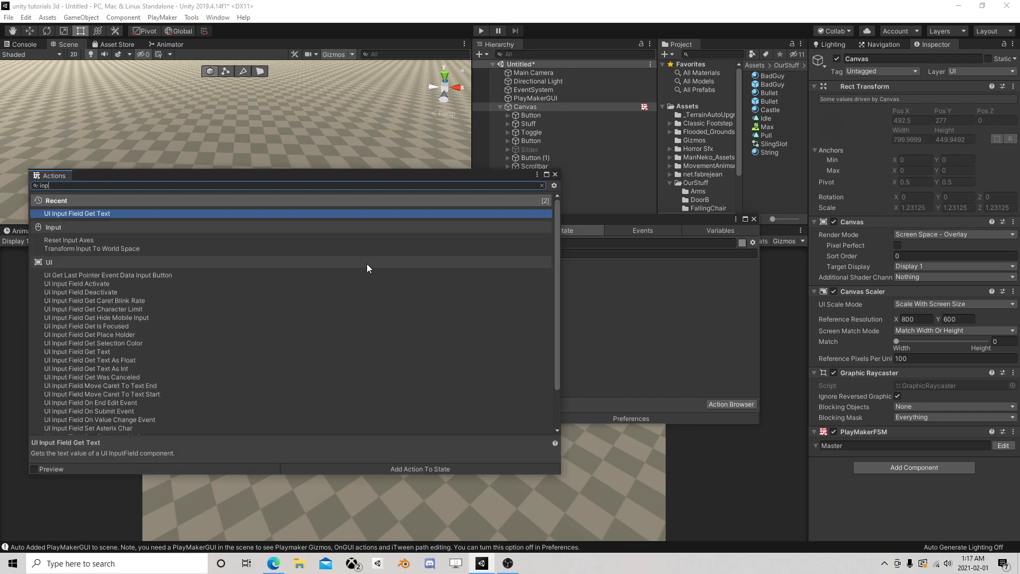
double_click(133, 213)
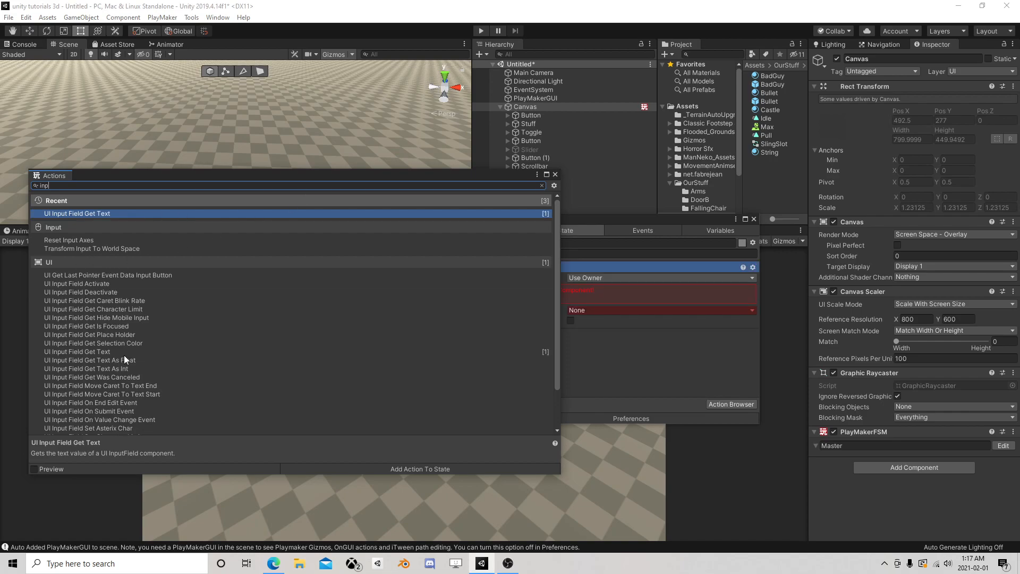
scroll(108, 298, down, 3)
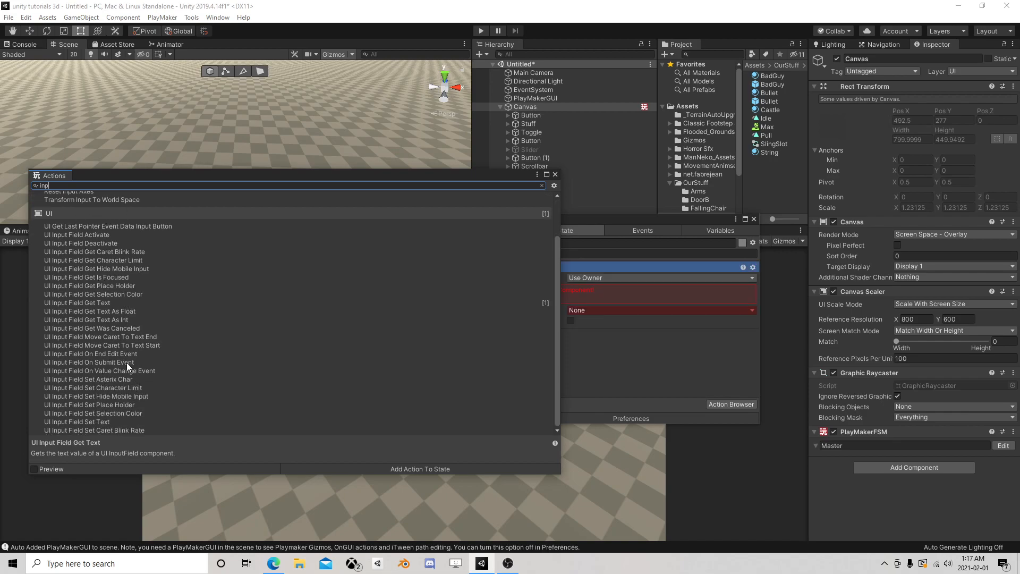
click(112, 379)
click(108, 404)
click(112, 430)
click(111, 319)
click(111, 277)
click(111, 260)
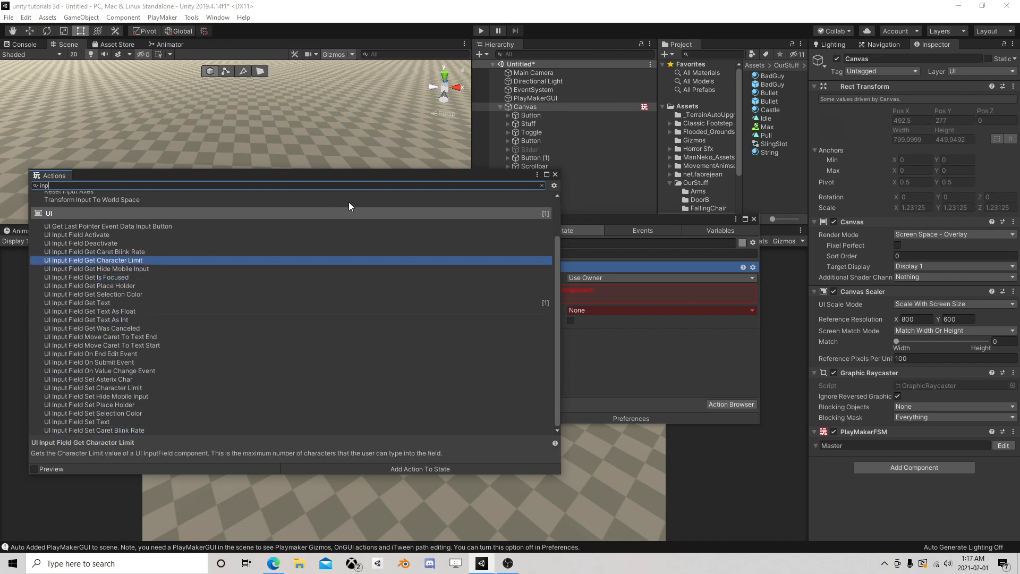
click(556, 175)
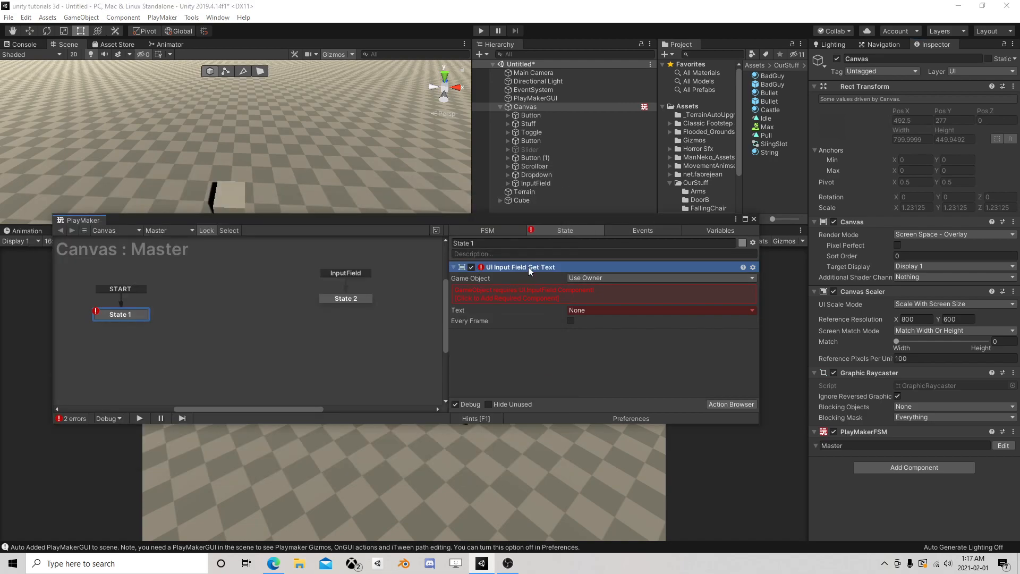
key(Delete)
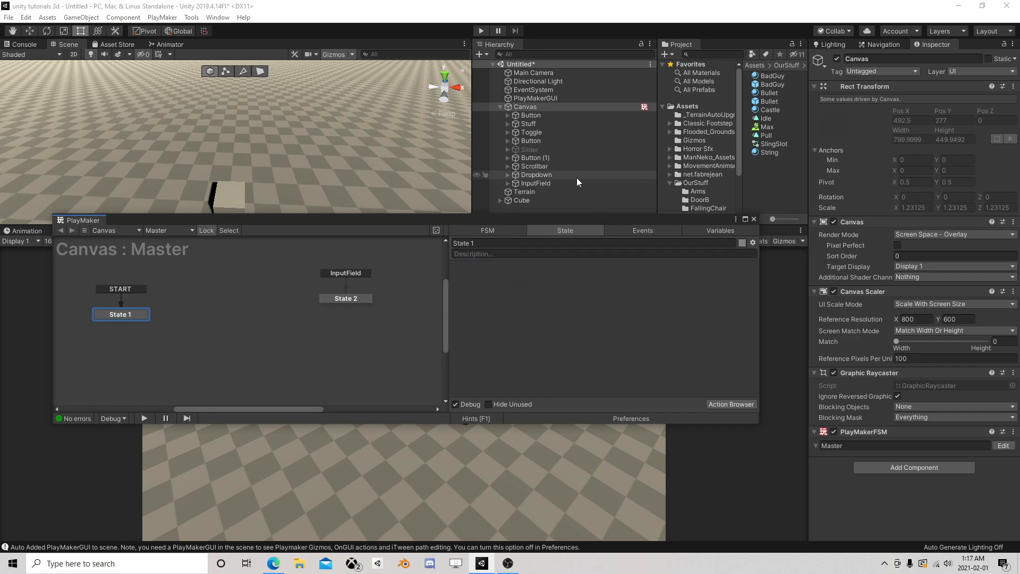
- Add an On Value Changed (String) entry to the InputField object and assign the Canvas as its target
click(554, 183)
scroll(854, 343, down, 5)
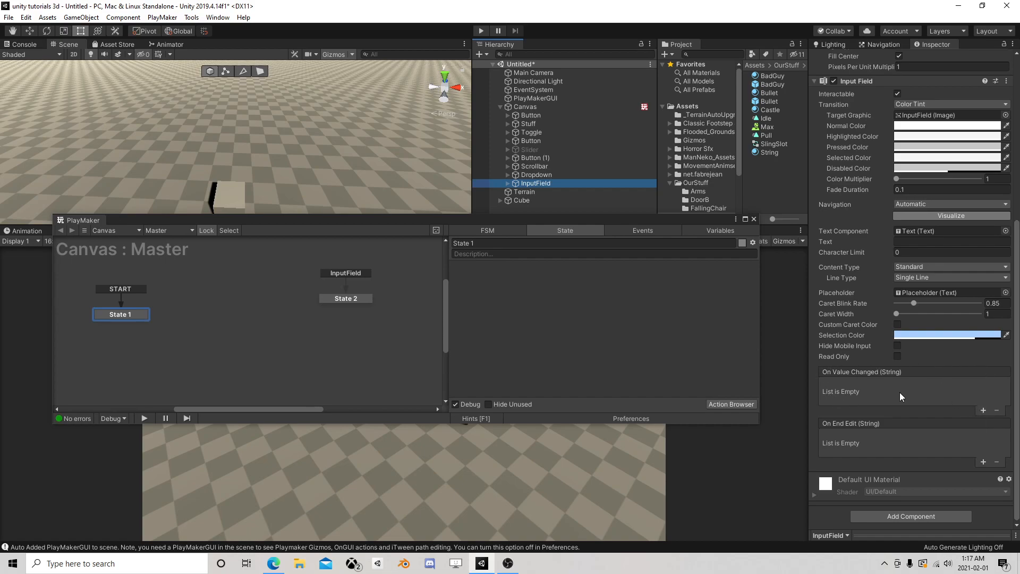
drag(577, 228, 581, 108)
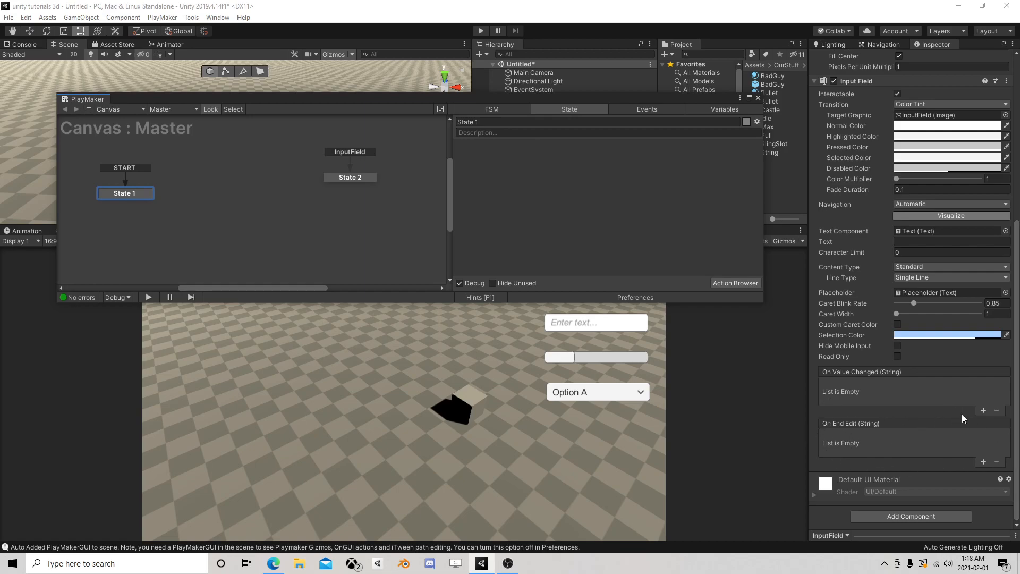
click(983, 411)
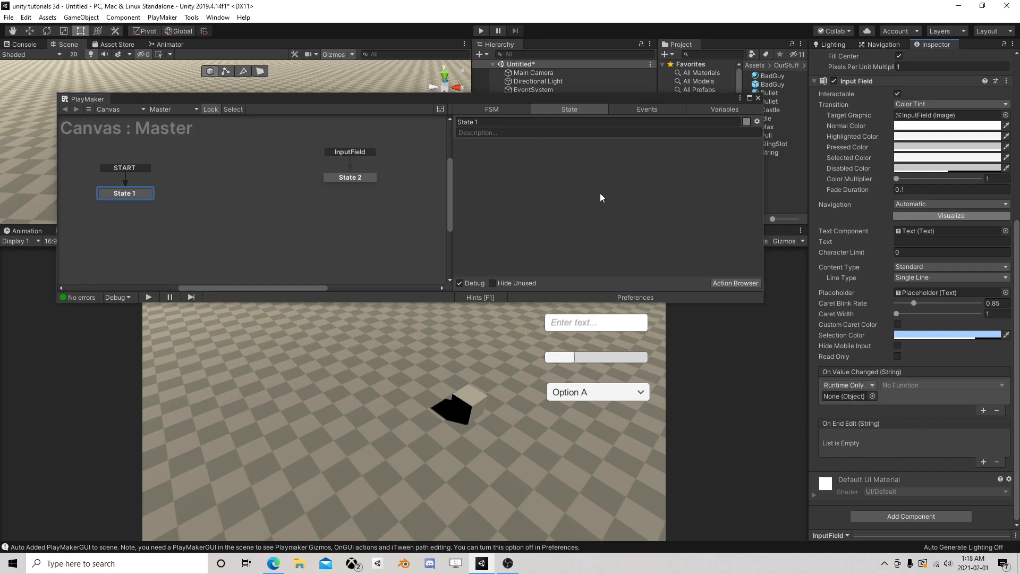
drag(583, 102, 552, 277)
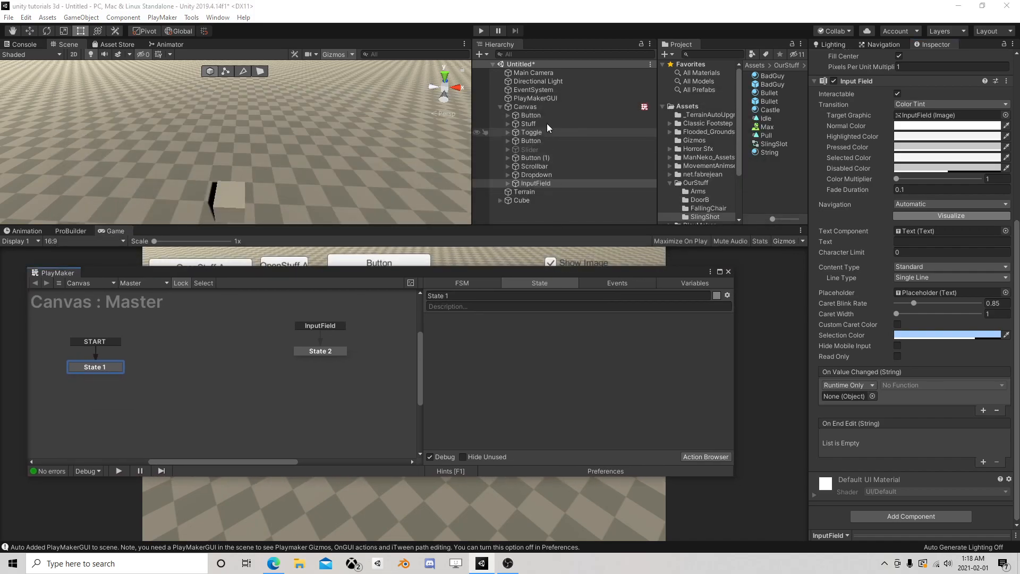
drag(786, 334, 849, 397)
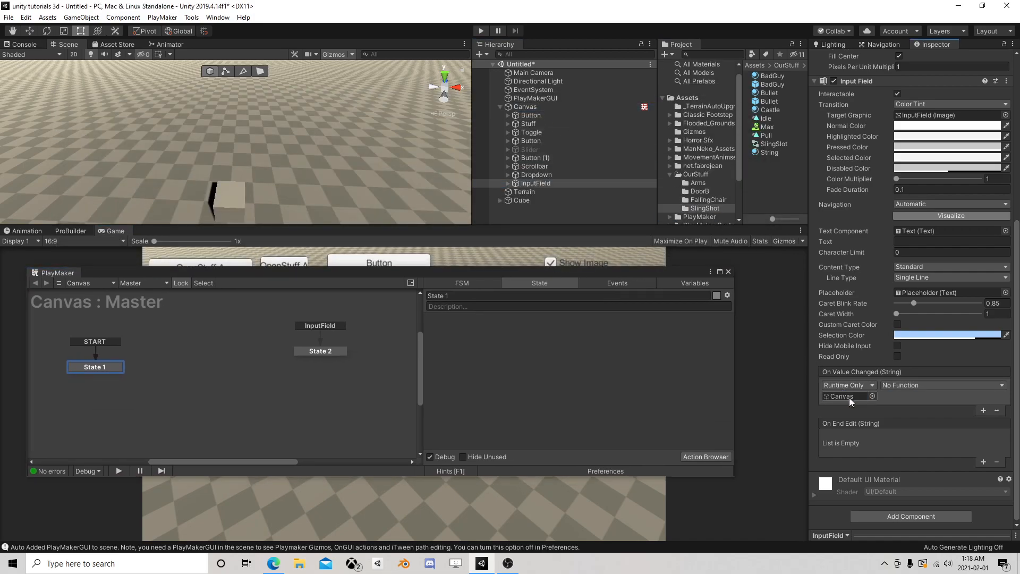
- Set the On Value Changed entry's function to PlayMakerFSM SendEvent (string) with InputField as the event name
click(906, 385)
mouse_move(919, 471)
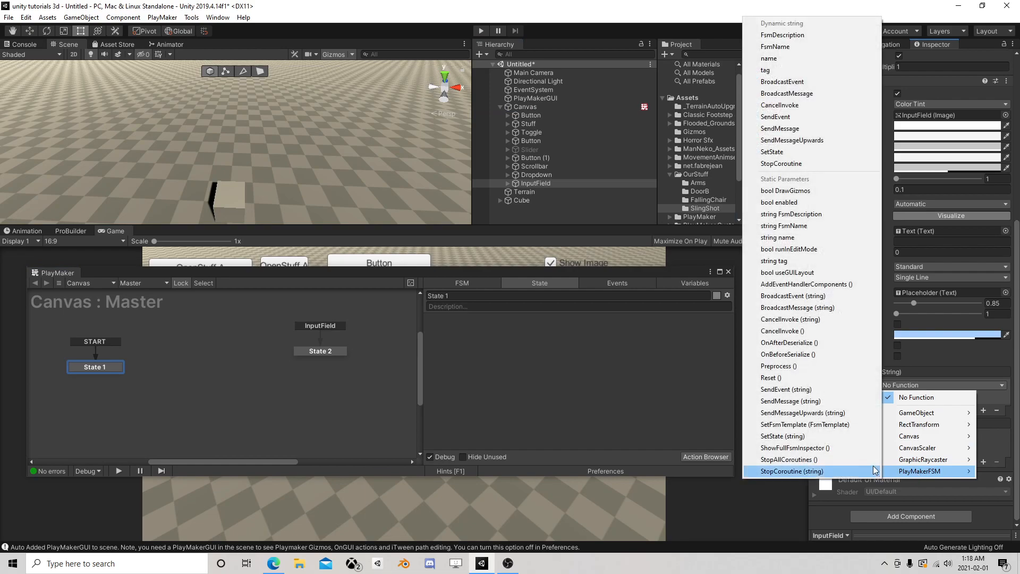
click(786, 390)
click(888, 397)
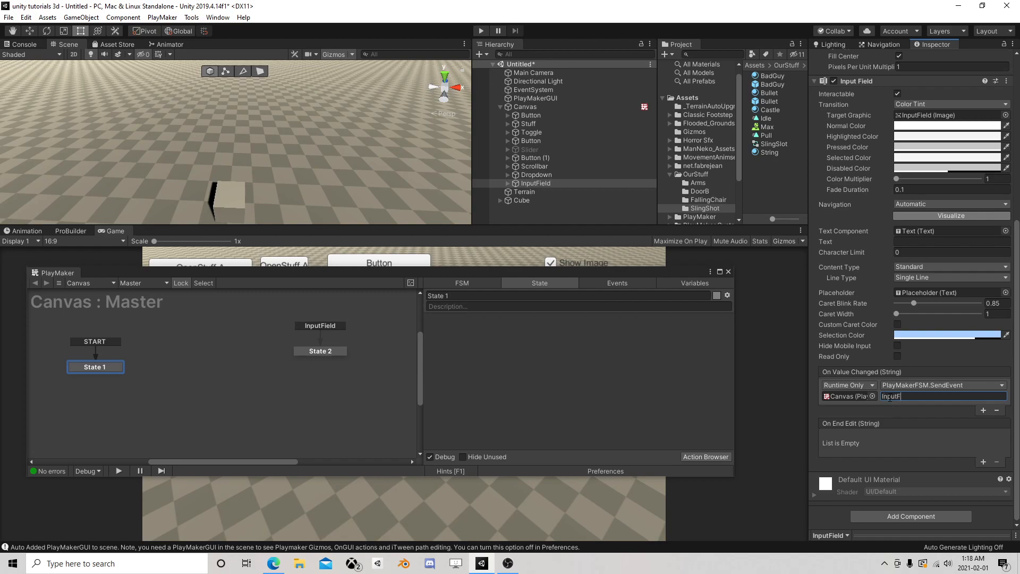
- Add a UI Input Field Get Text action to State 2, specifying InputField as its game object
click(324, 354)
click(694, 458)
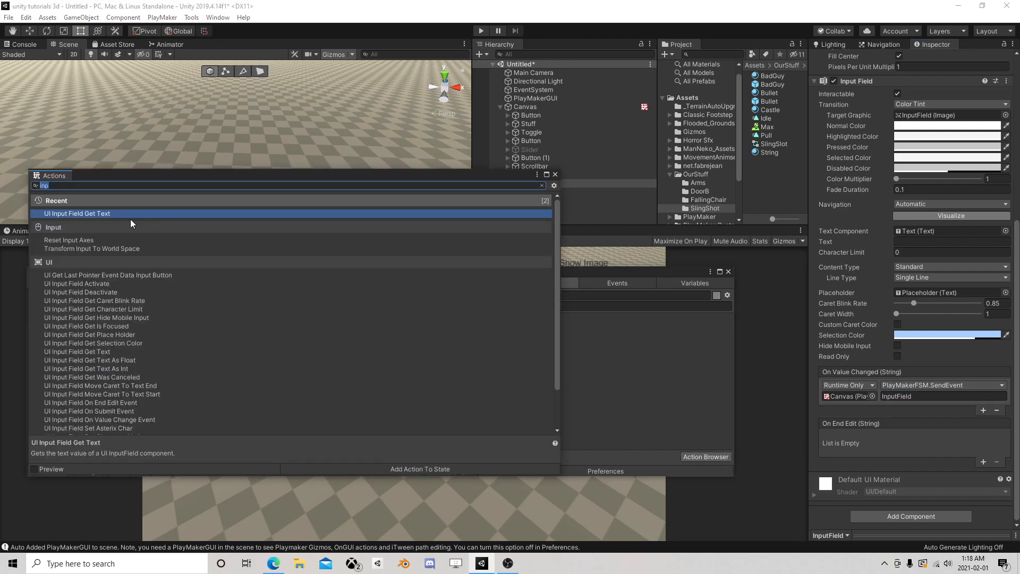
double_click(101, 214)
click(555, 174)
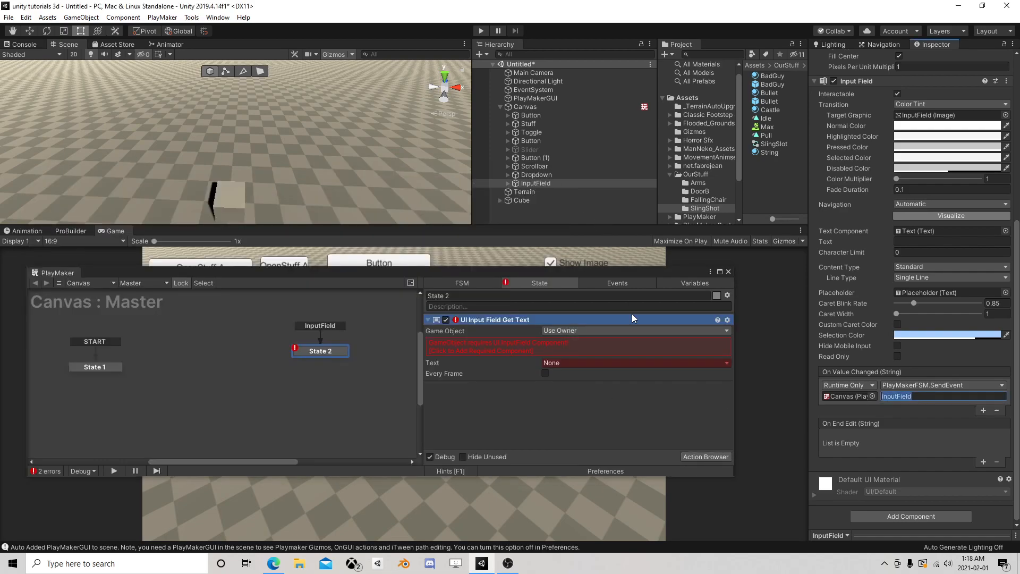
click(582, 331)
click(568, 352)
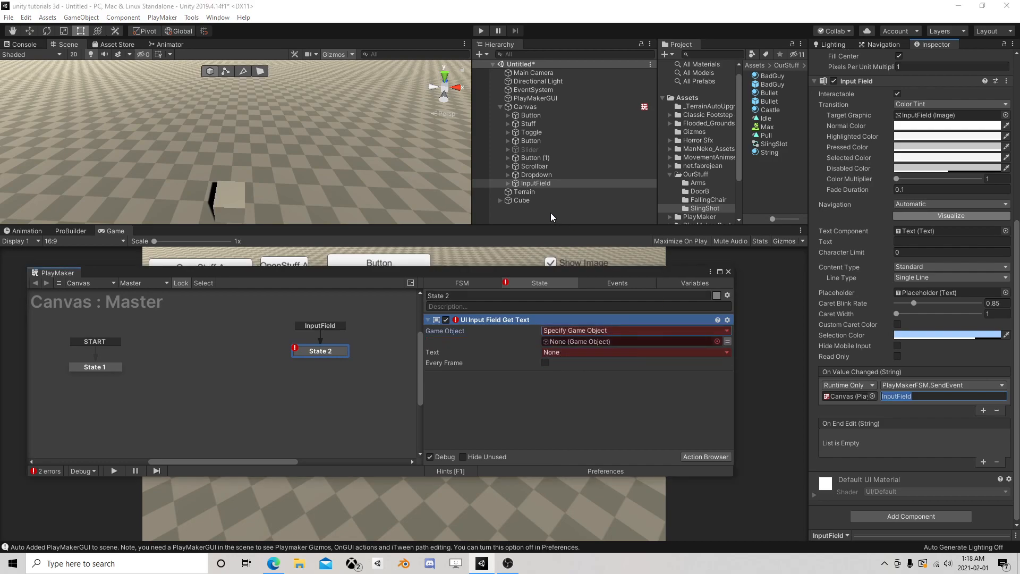
drag(544, 187, 612, 347)
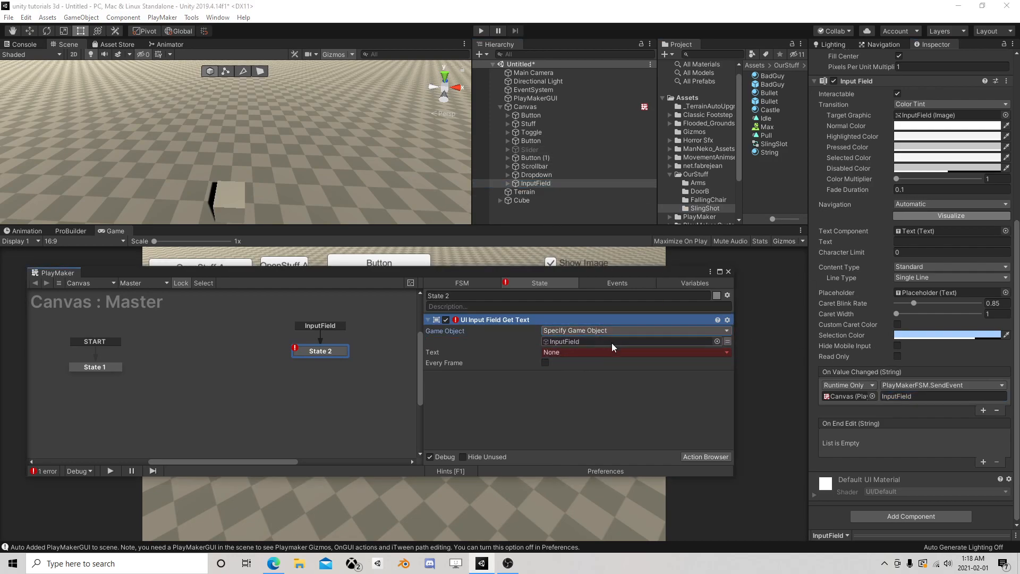
- Store the action's text in a new variable named InputText
click(568, 353)
click(587, 378)
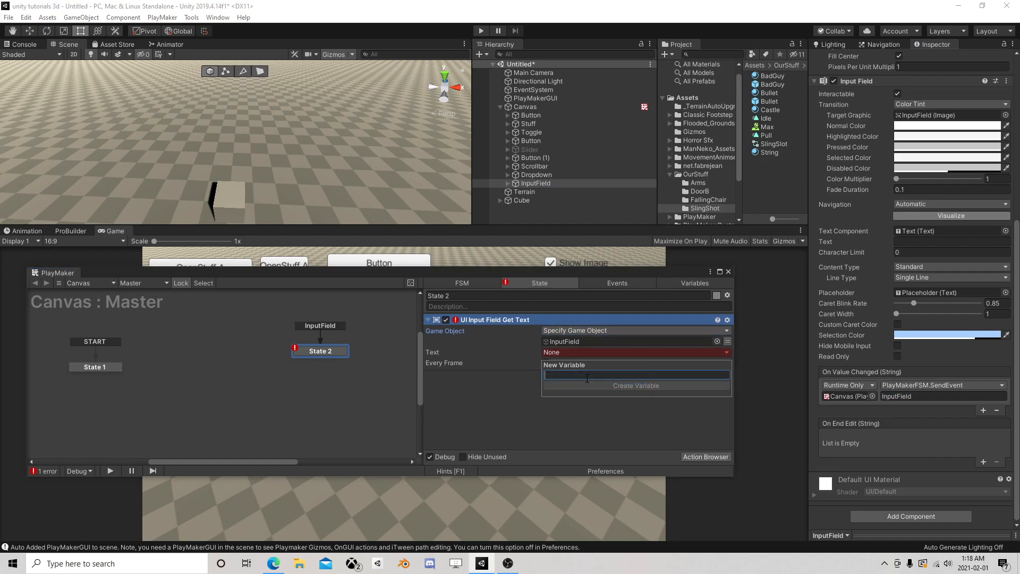
text(InputText)
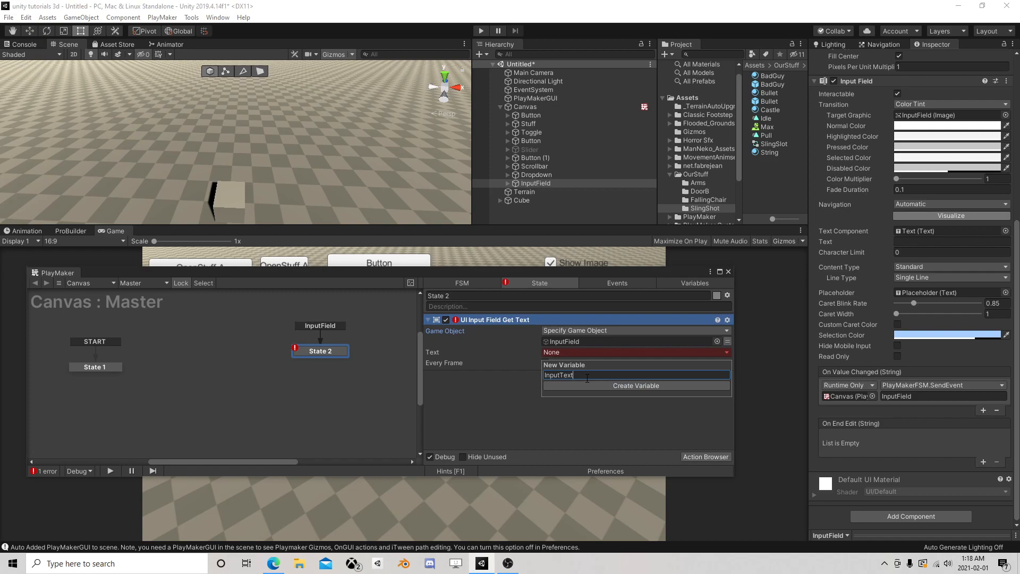
click(587, 383)
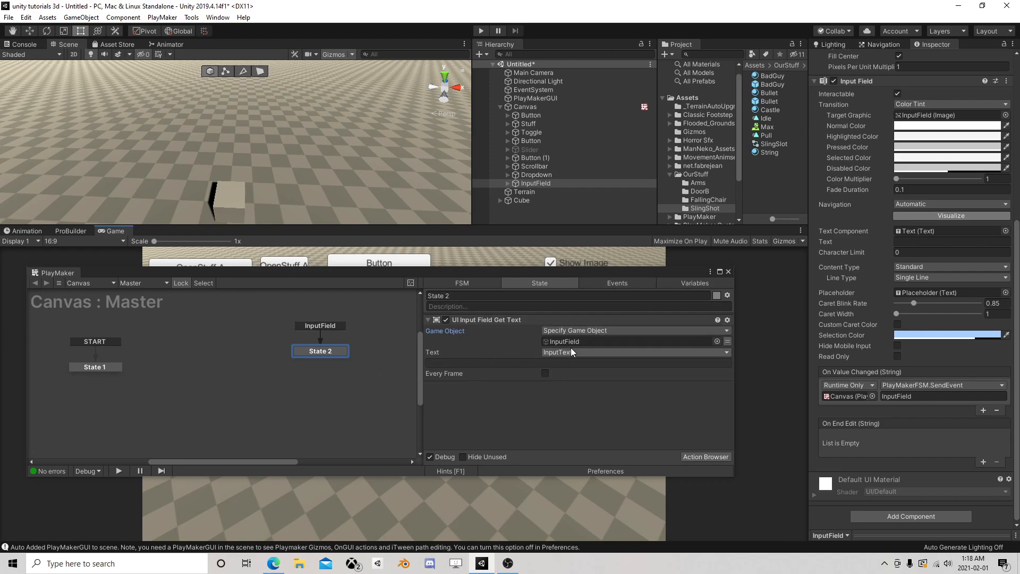
- Play-test the scene by entering Hello World in the input field while watching the Master FSM, and stop playback
drag(478, 272, 447, 95)
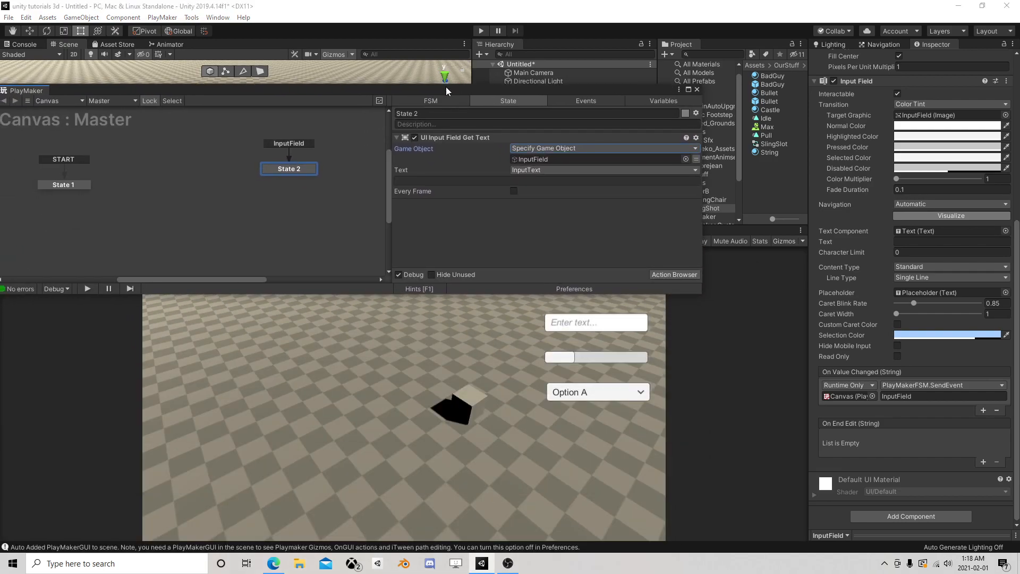
click(482, 32)
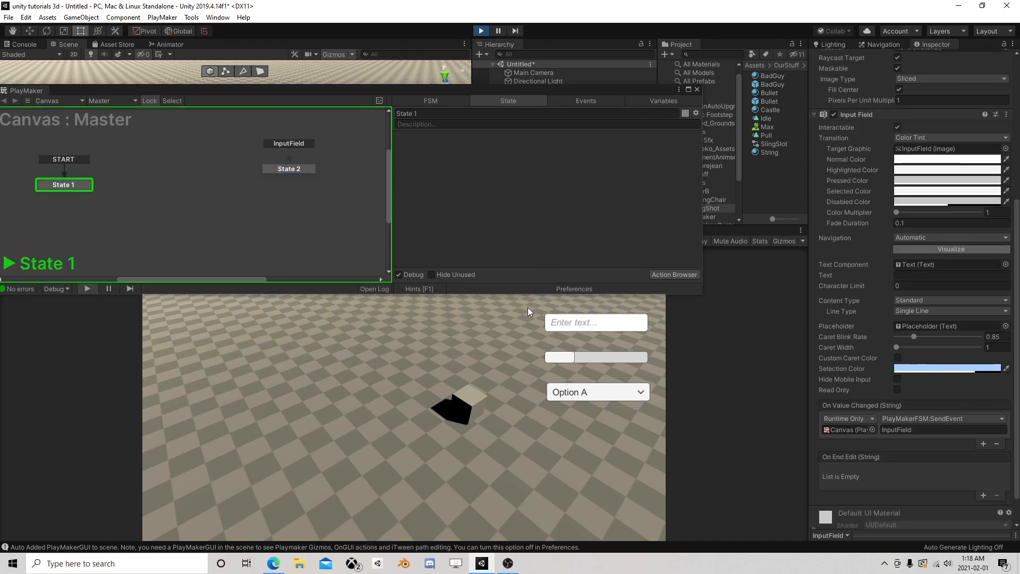
click(587, 325)
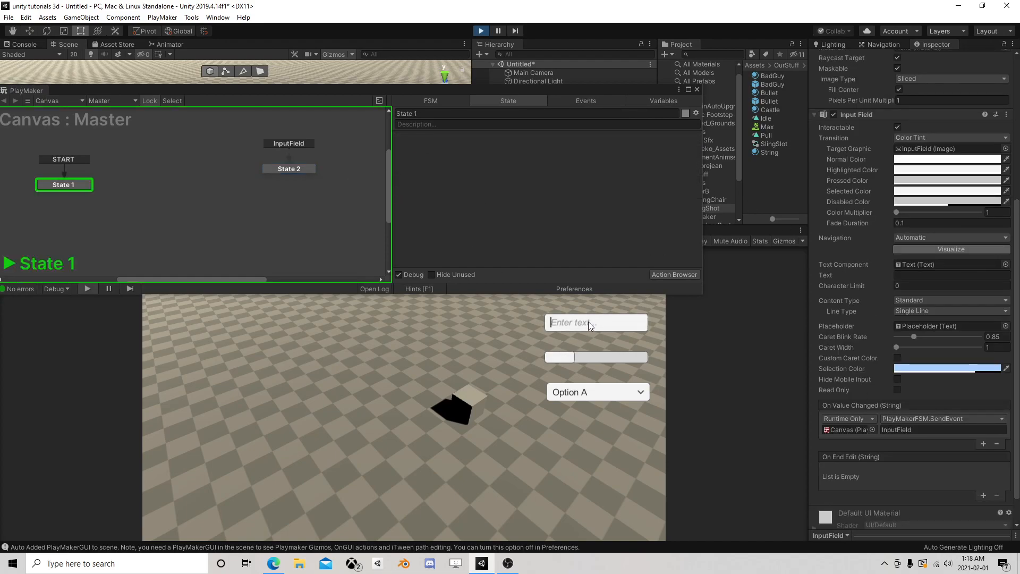
text(Hello)
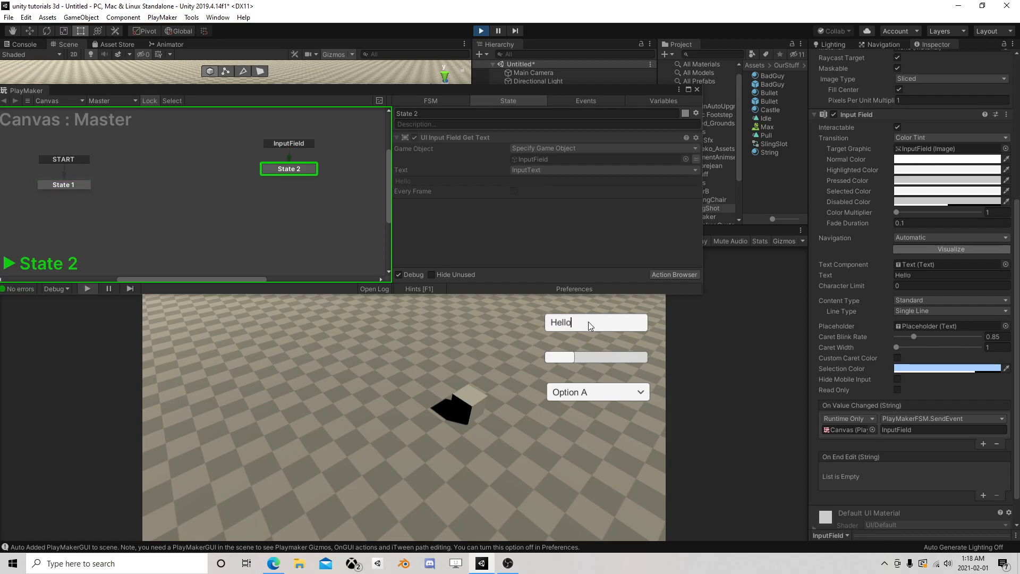
text(World)
click(481, 31)
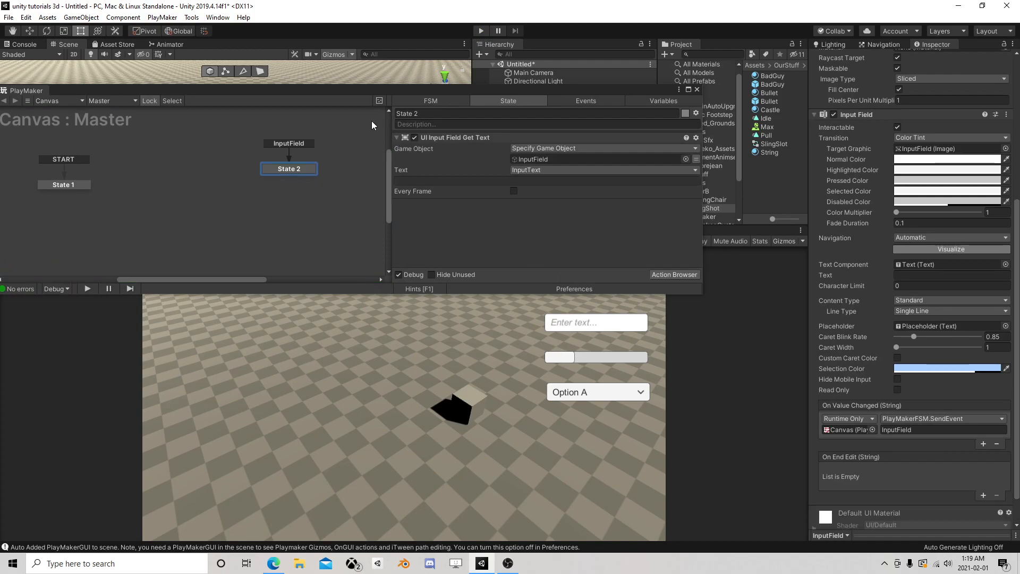
- Move State 2 farther from State 1 in the Master FSM graph and reposition the PlayMaker window clear of the Hierarchy
drag(386, 89, 412, 145)
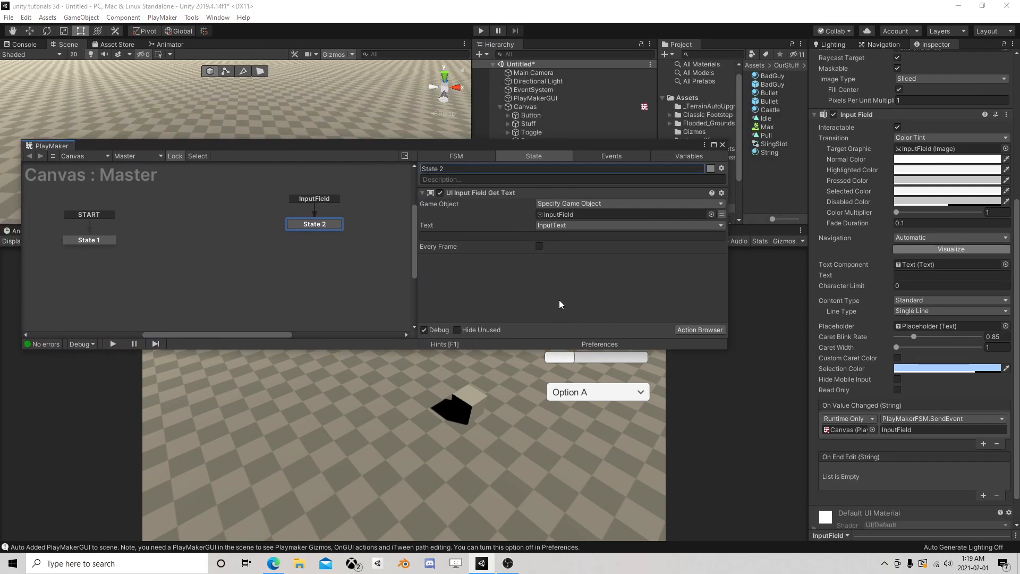
drag(488, 146, 520, 254)
drag(359, 330, 406, 323)
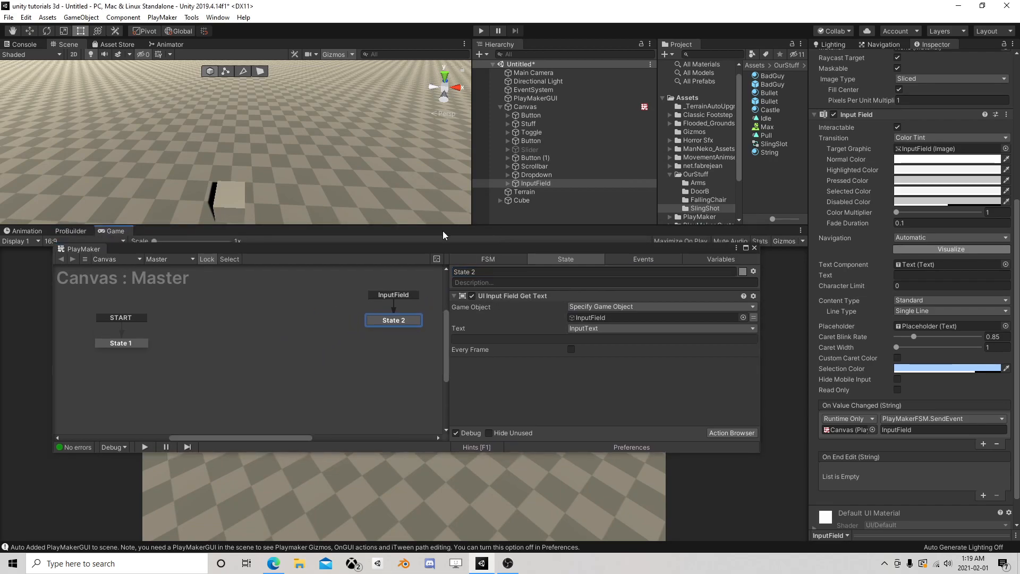
drag(498, 249, 500, 298)
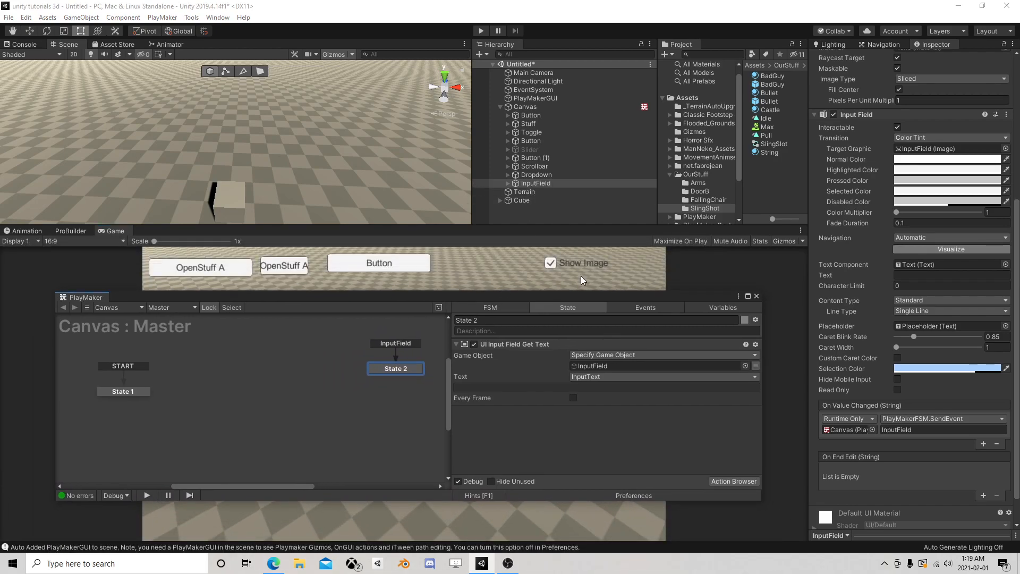
mouse_move(580, 304)
mouse_down()
mouse_move(445, 142)
mouse_move(456, 114)
mouse_move(485, 111)
mouse_move(547, 130)
mouse_move(581, 279)
mouse_move(570, 406)
mouse_move(574, 292)
mouse_move(574, 304)
mouse_up()
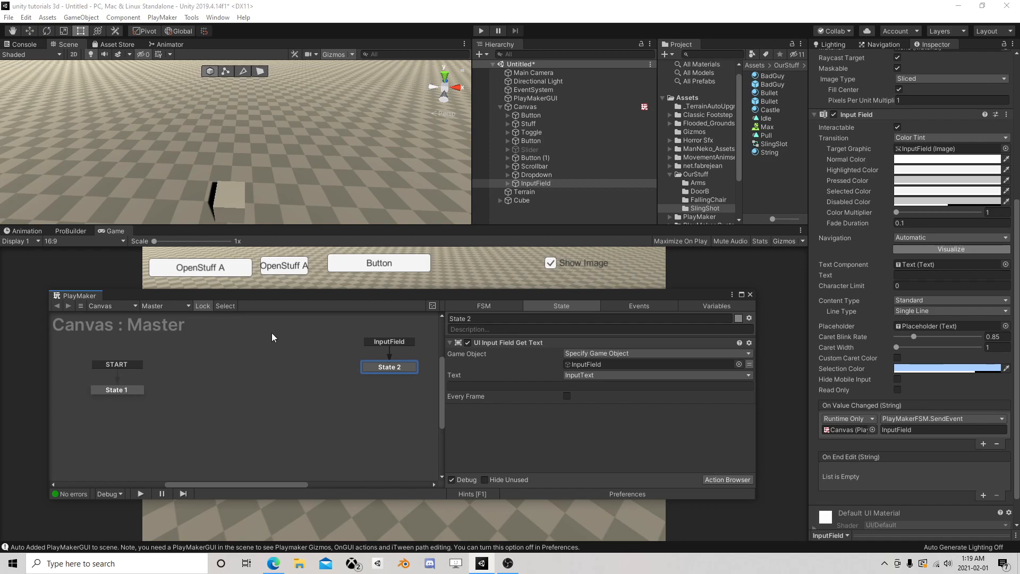
drag(126, 395, 112, 378)
right_click(171, 361)
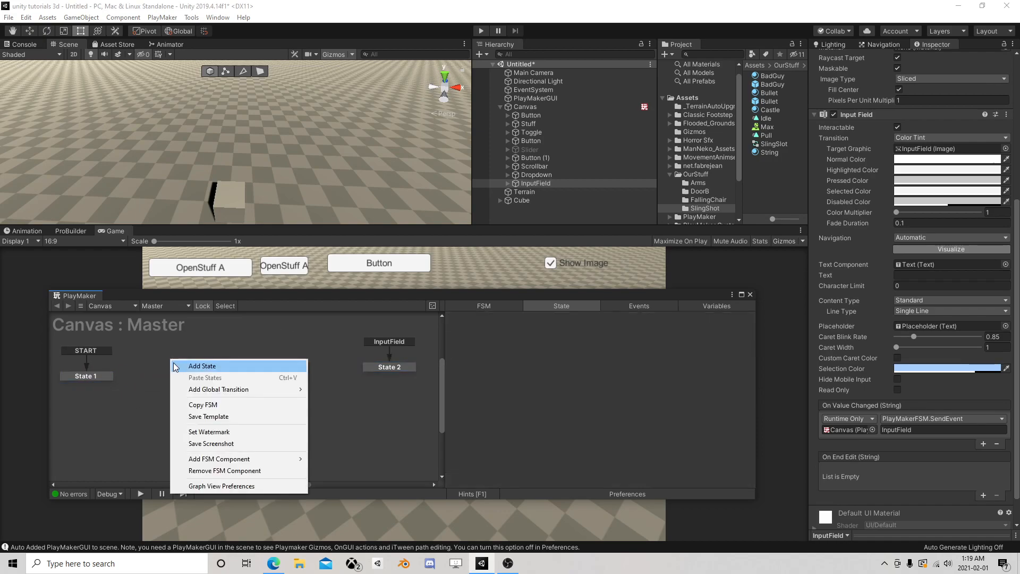
click(202, 366)
drag(194, 364, 181, 363)
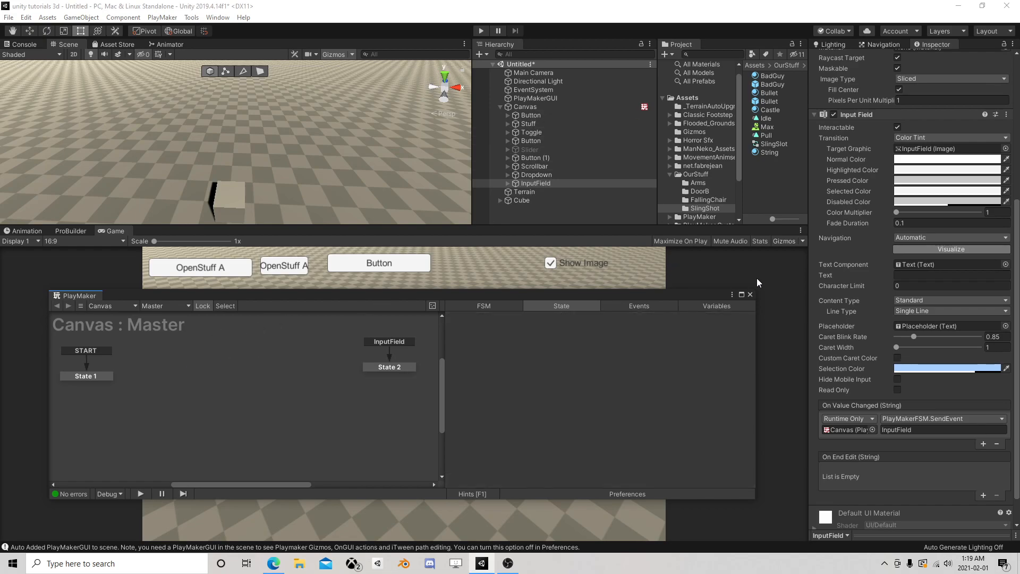
- Close the PlayMaker editor and frame the Canvas's first Button in a 2D Scene view
click(749, 294)
click(536, 116)
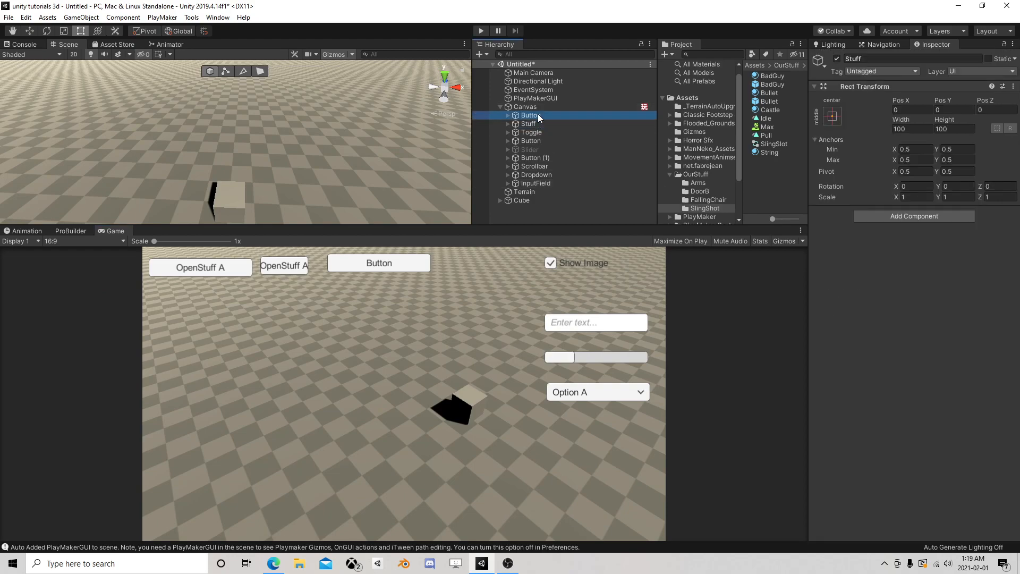
double_click(534, 115)
click(76, 55)
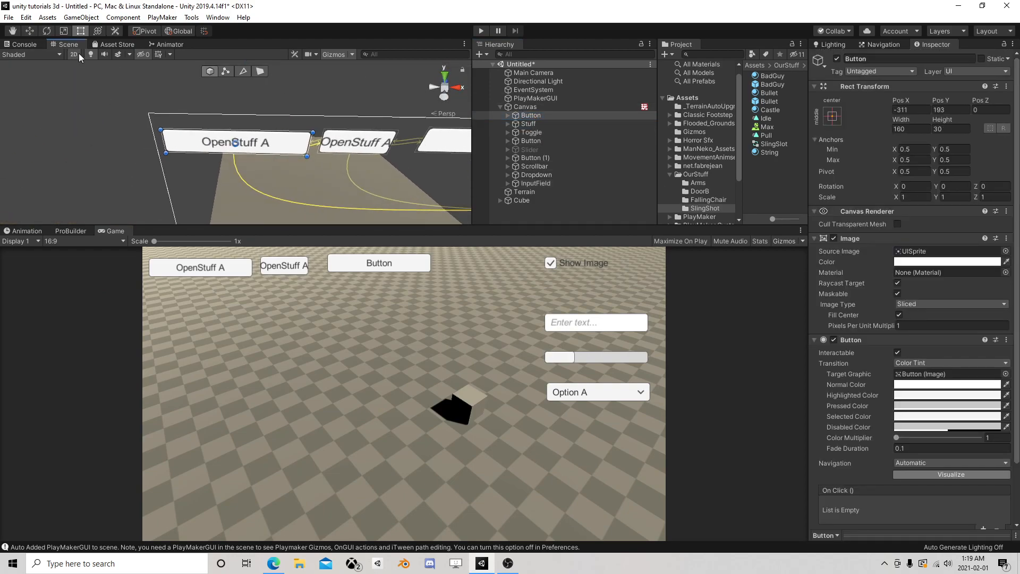
- Expand the Stuff group to list its StuffA, StuffB and StuffC children, and add three On Click entries to the first Button
click(508, 124)
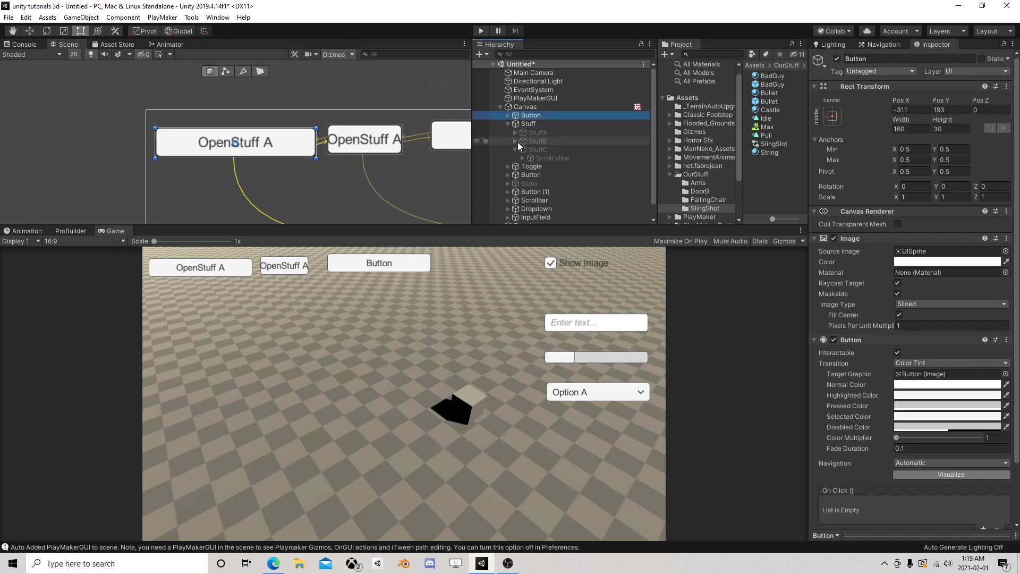
click(514, 150)
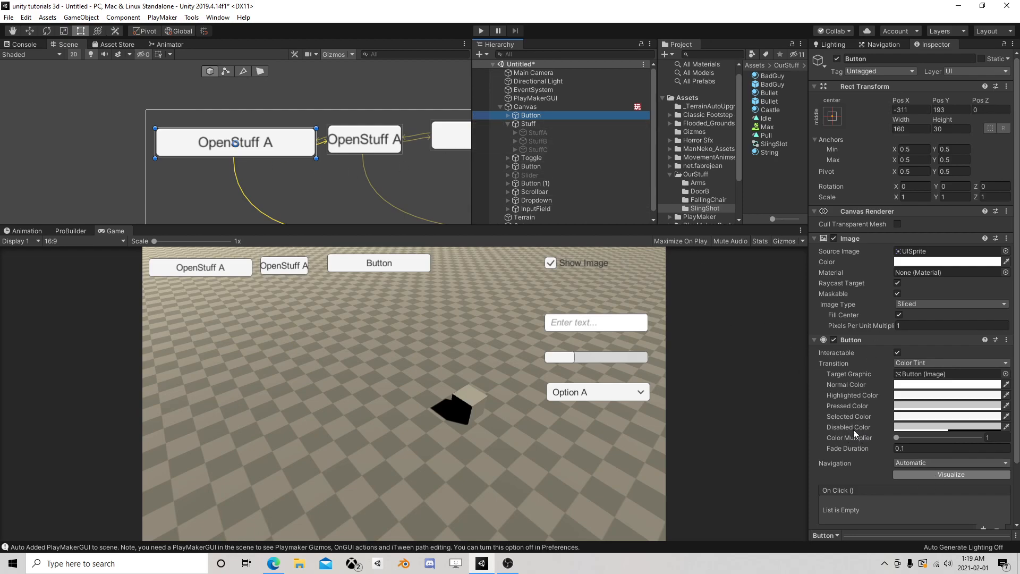
scroll(886, 395, down, 3)
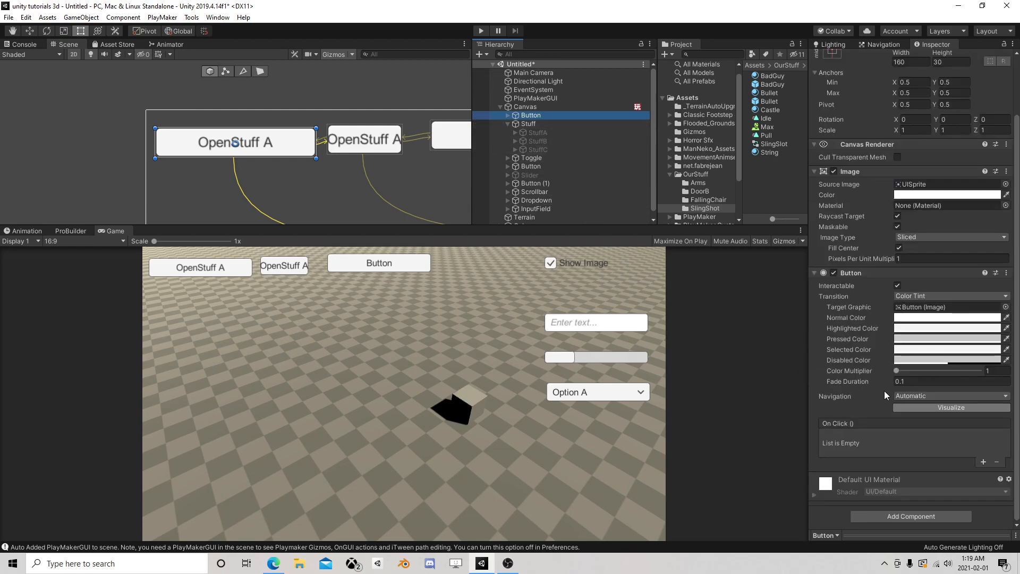
click(983, 461)
click(983, 462)
click(984, 487)
scroll(874, 396, down, 2)
- Assign StuffA to the first On Click entry with GameObject.SetActive enabled
drag(530, 117, 860, 404)
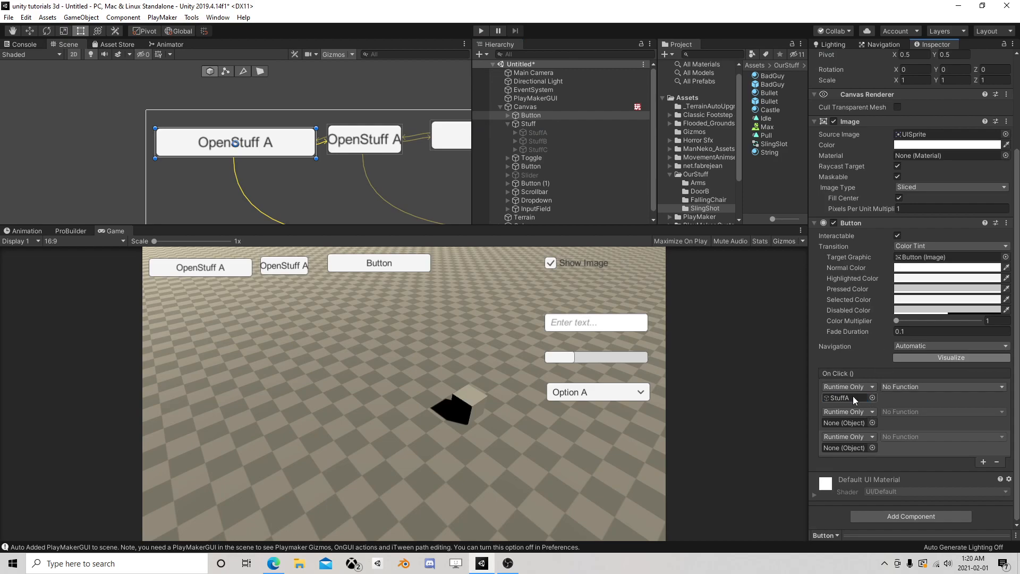
click(902, 388)
mouse_move(910, 419)
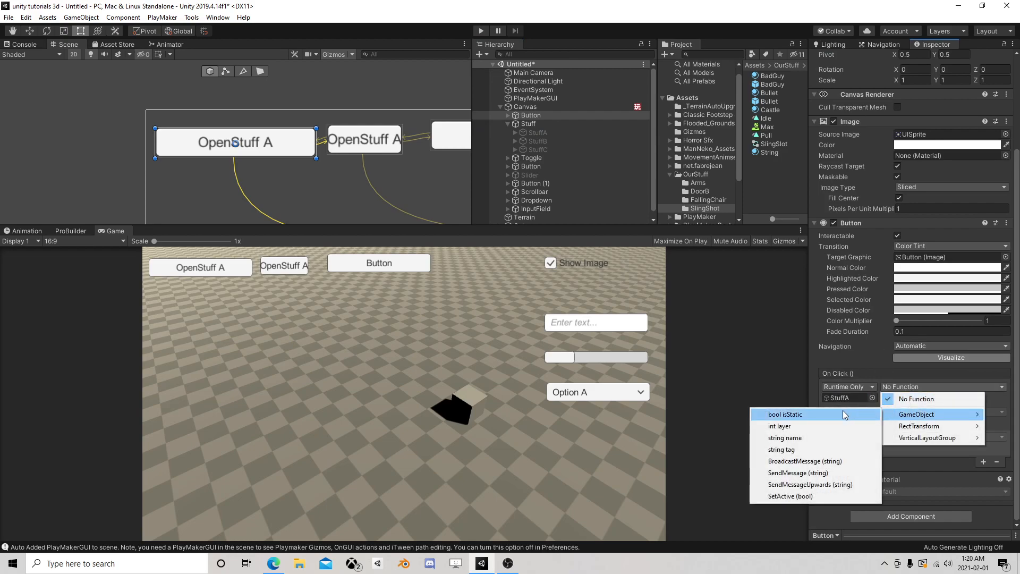
click(800, 497)
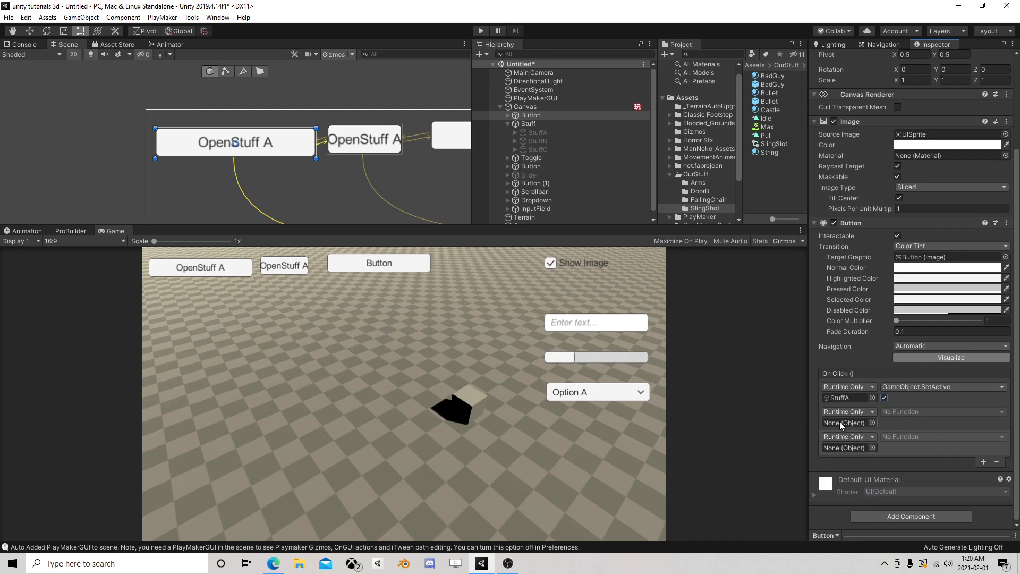
- Assign StuffB and StuffC to the remaining two On Click entries, each calling GameObject.SetActive with its value unticked
drag(534, 142, 845, 423)
click(916, 412)
mouse_move(917, 439)
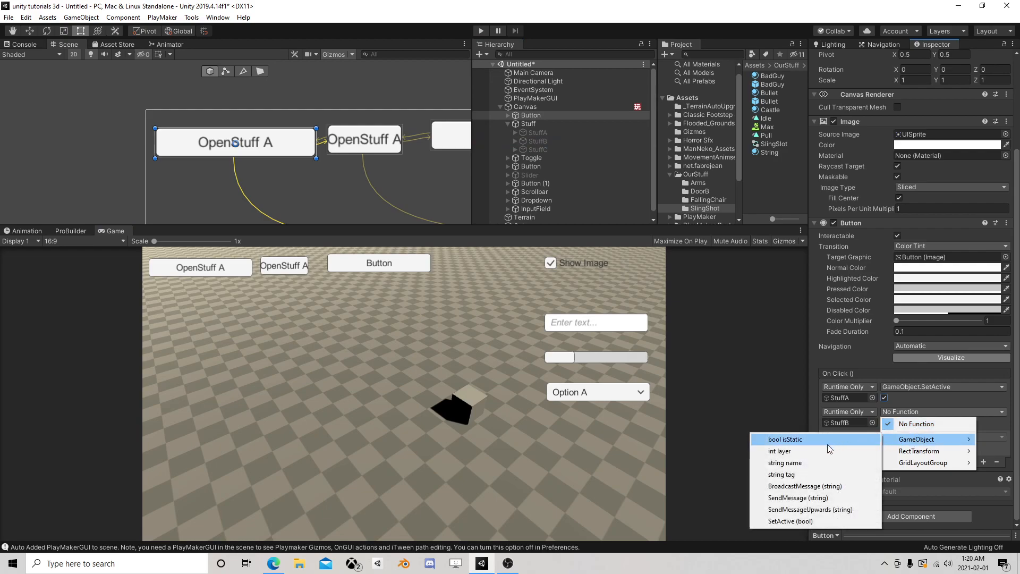
click(797, 523)
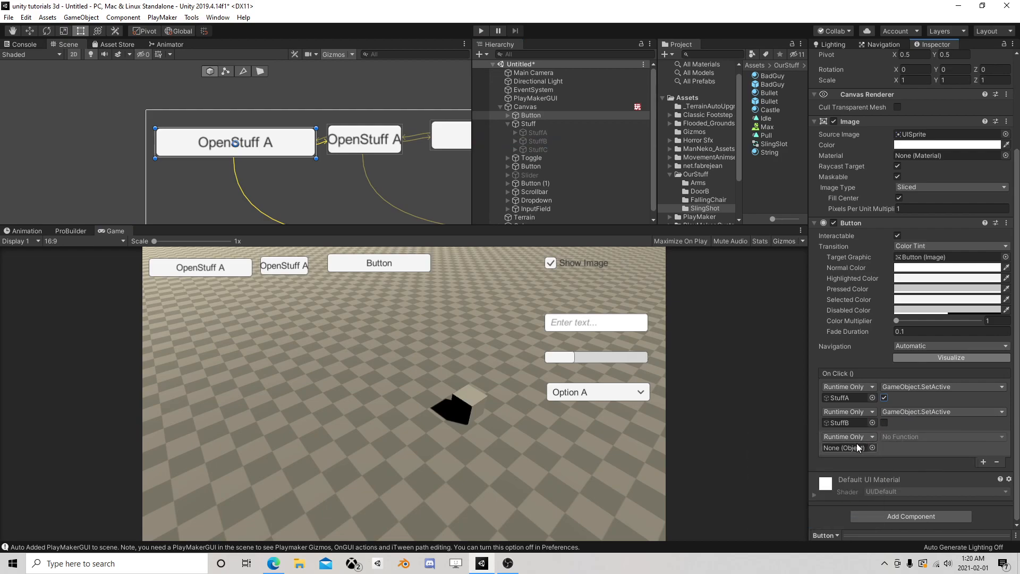
drag(530, 149, 849, 449)
click(903, 436)
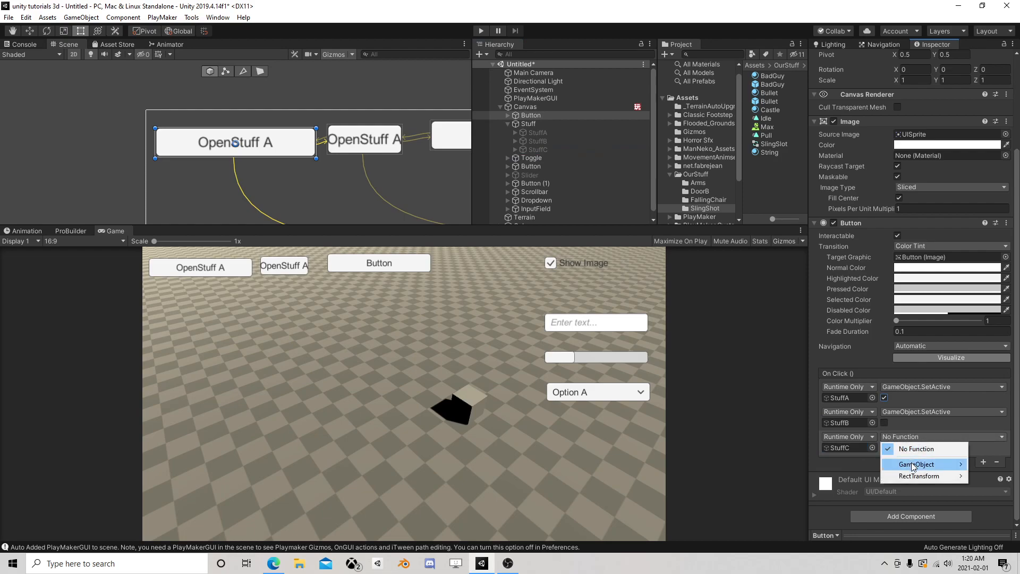
mouse_move(916, 464)
click(790, 546)
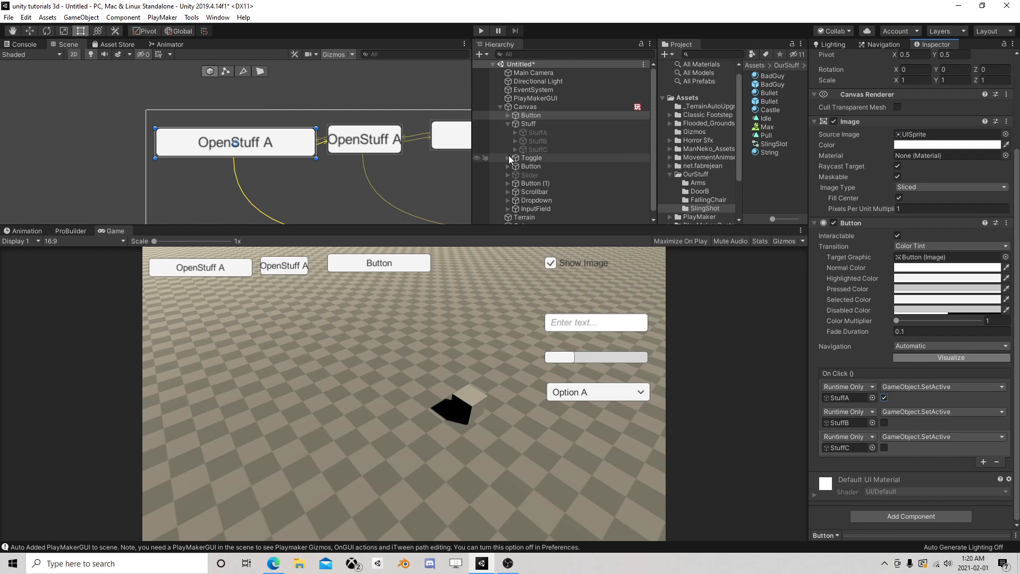
- Add three On Click entries to Button (1), keeping the Stuff group's children listed in the Hierarchy
click(508, 123)
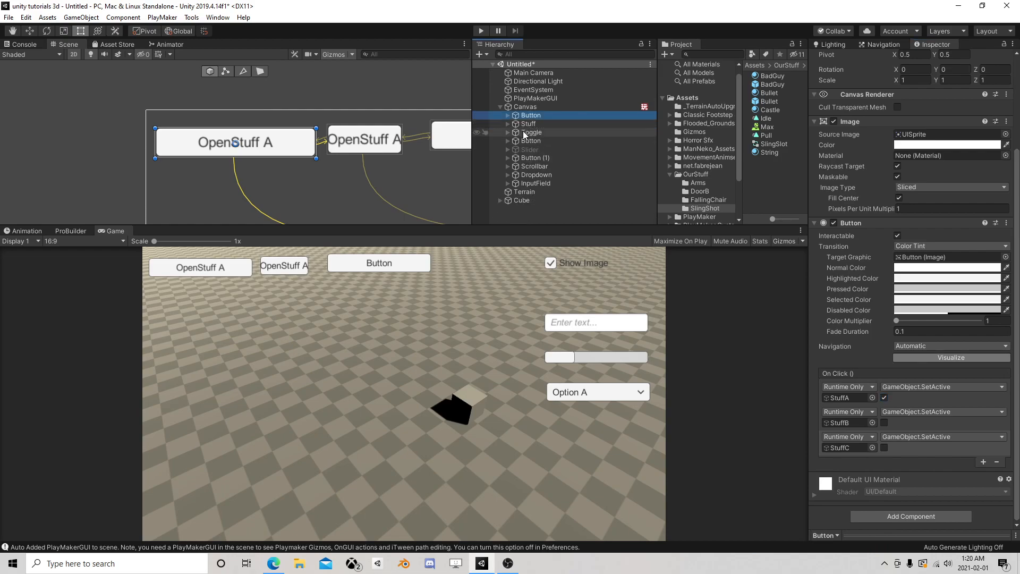
click(530, 140)
click(533, 158)
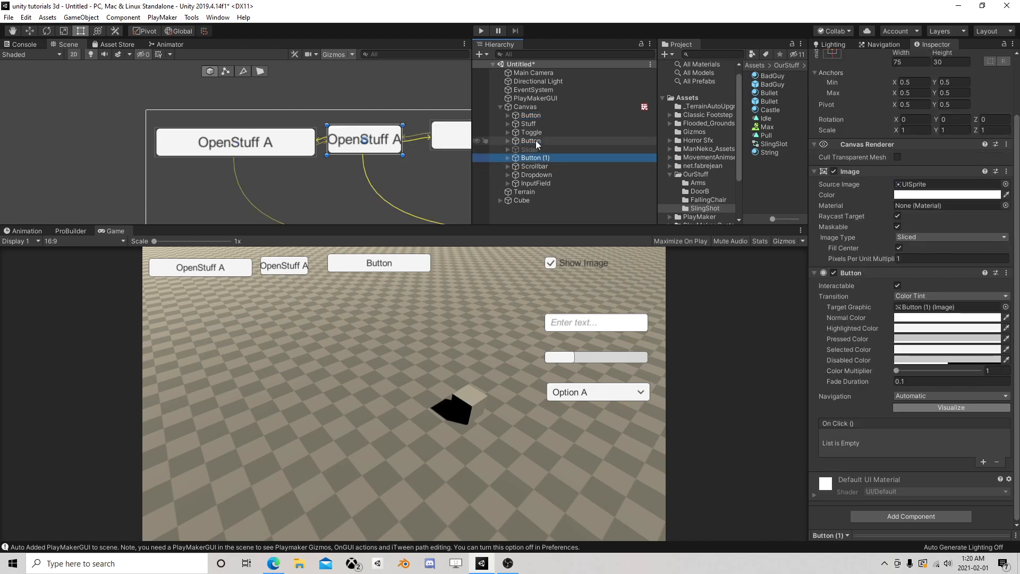
click(535, 140)
click(536, 157)
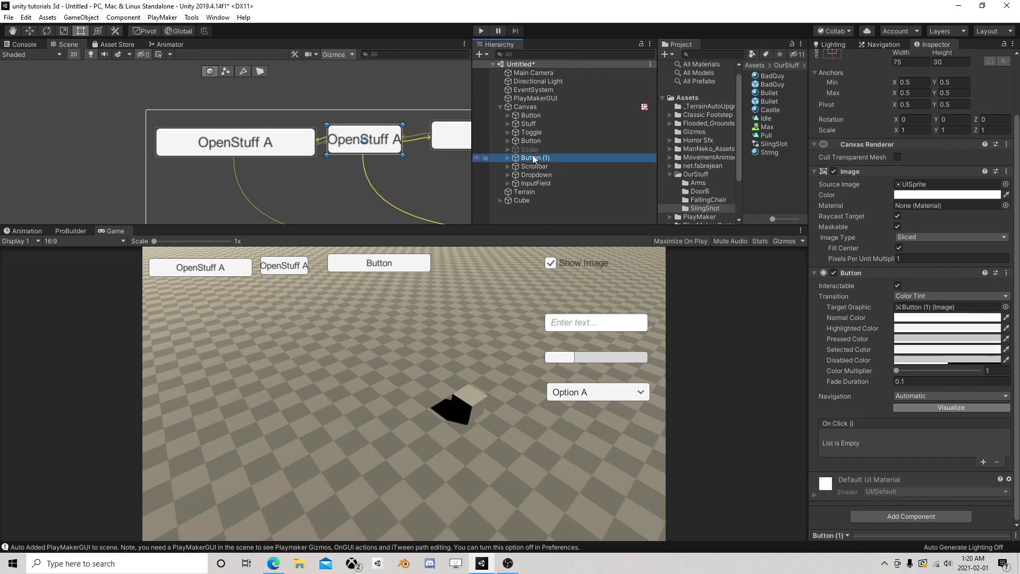
click(508, 124)
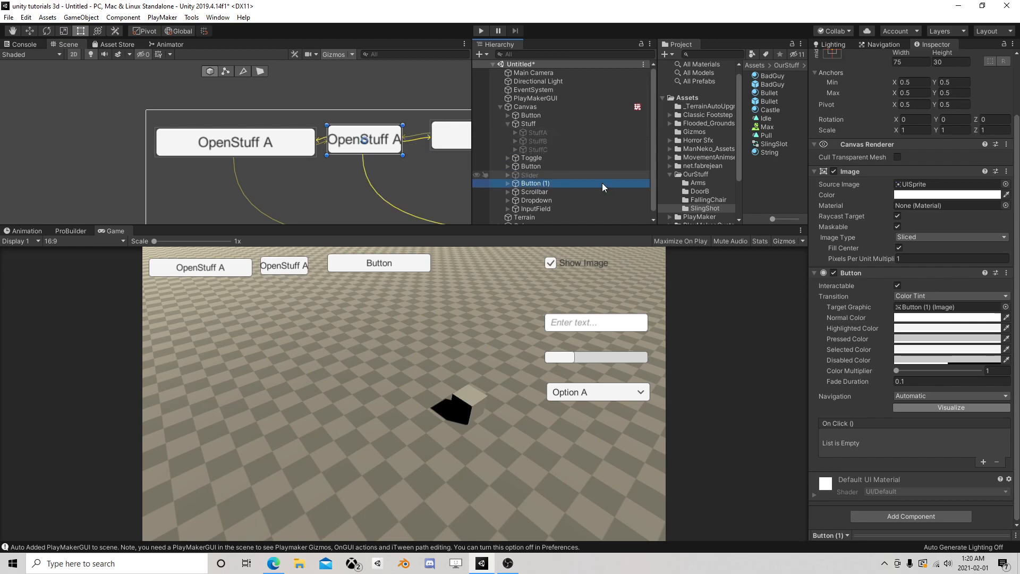
click(983, 462)
click(984, 462)
click(983, 486)
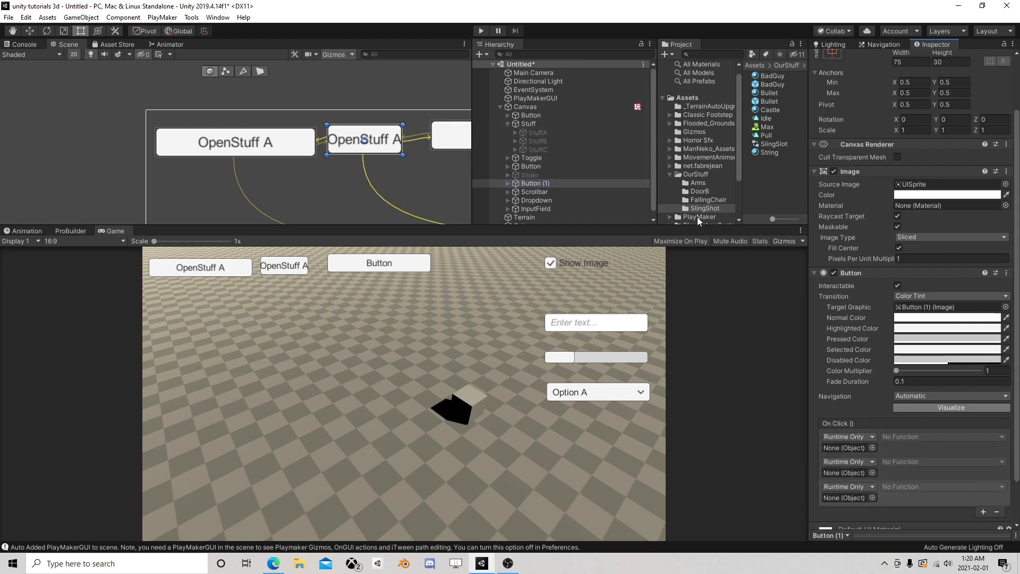
- Assign StuffA, StuffB and StuffC in order to Button (1)'s three On Click entries
drag(538, 133, 850, 448)
drag(542, 144, 849, 473)
drag(545, 149, 849, 497)
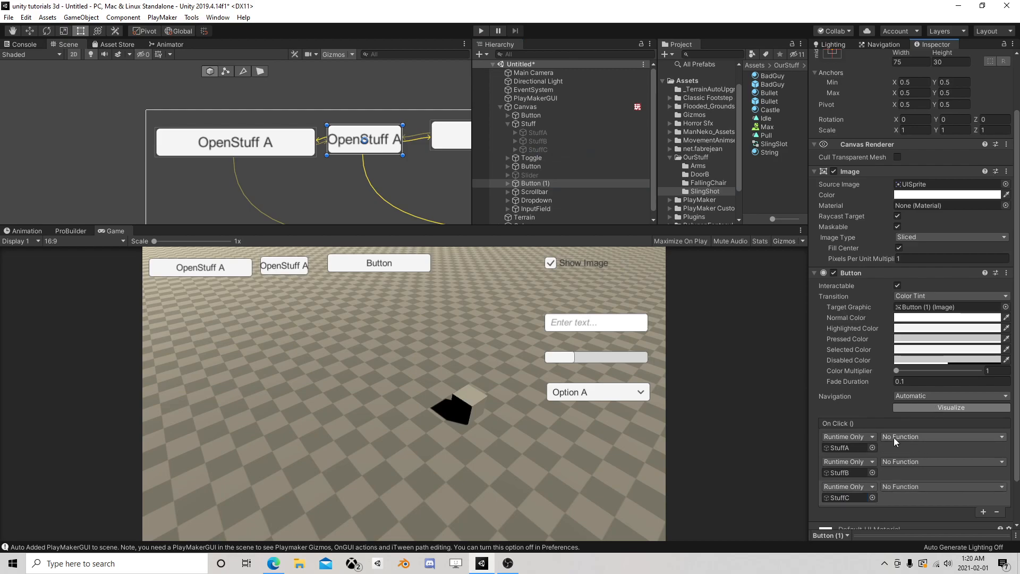
- Set all three of Button (1)'s On Click entries to GameObject.SetActive, with only StuffB ticked
click(896, 437)
mouse_move(915, 464)
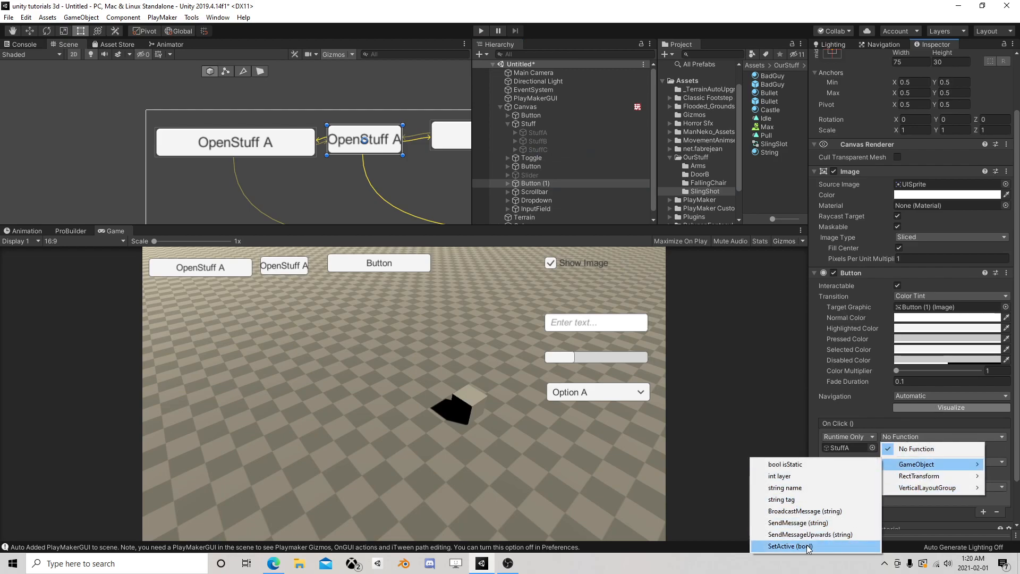
click(812, 546)
click(898, 463)
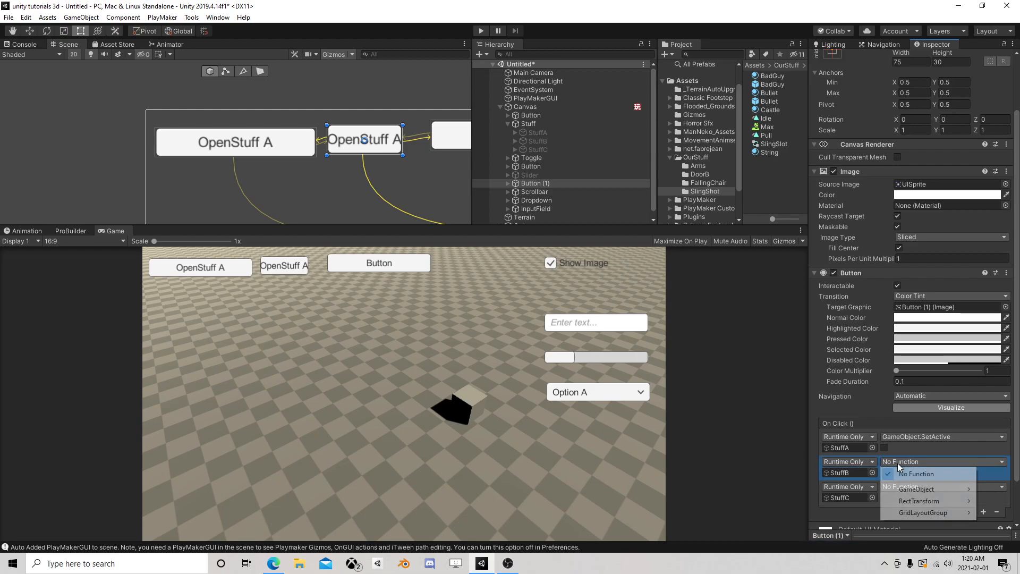
mouse_move(910, 489)
click(870, 486)
click(884, 472)
click(906, 487)
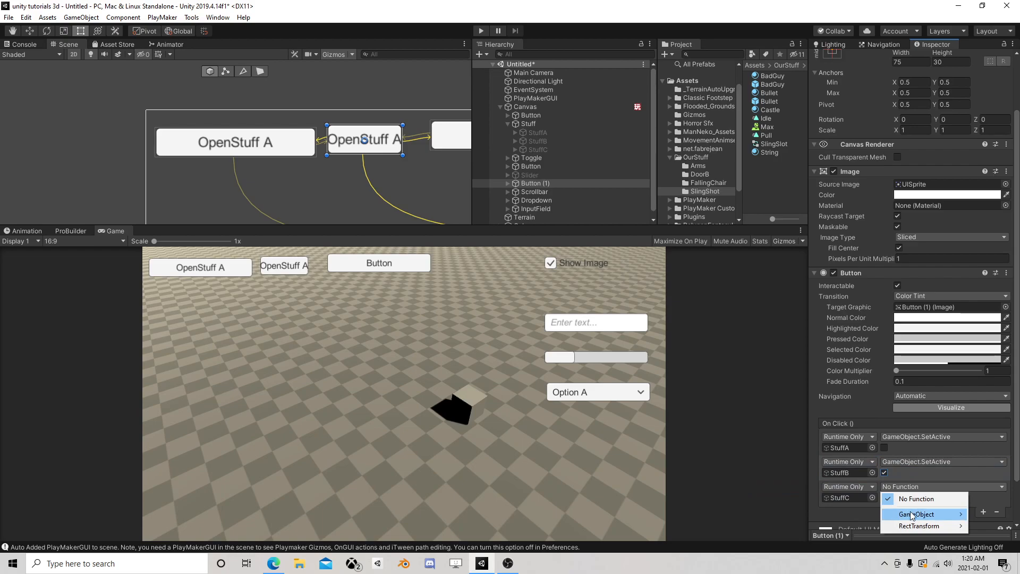
mouse_move(912, 514)
click(827, 516)
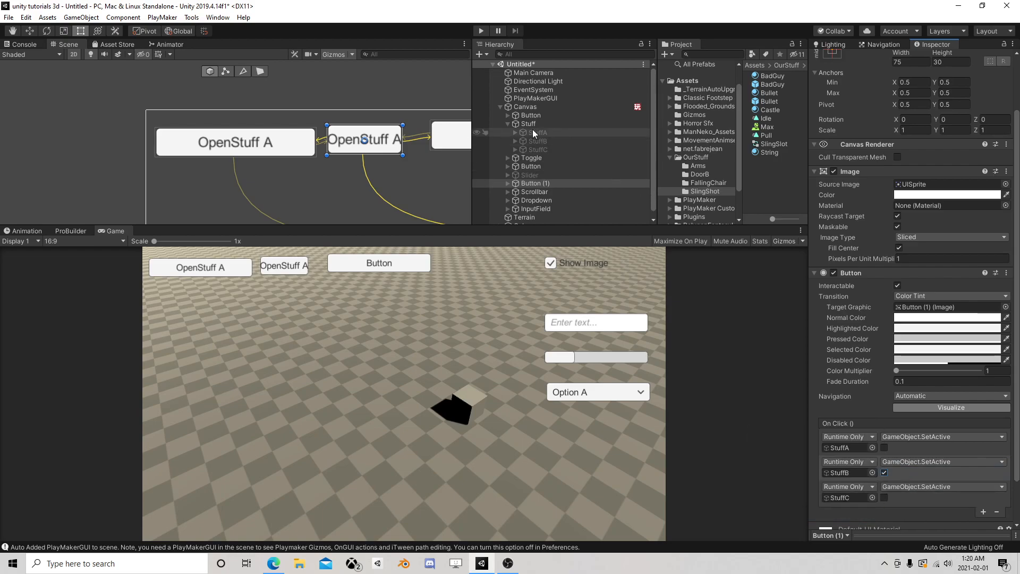
- Add three On Click entries to the Button below Toggle and assign StuffA, StuffB and StuffC to them
click(532, 166)
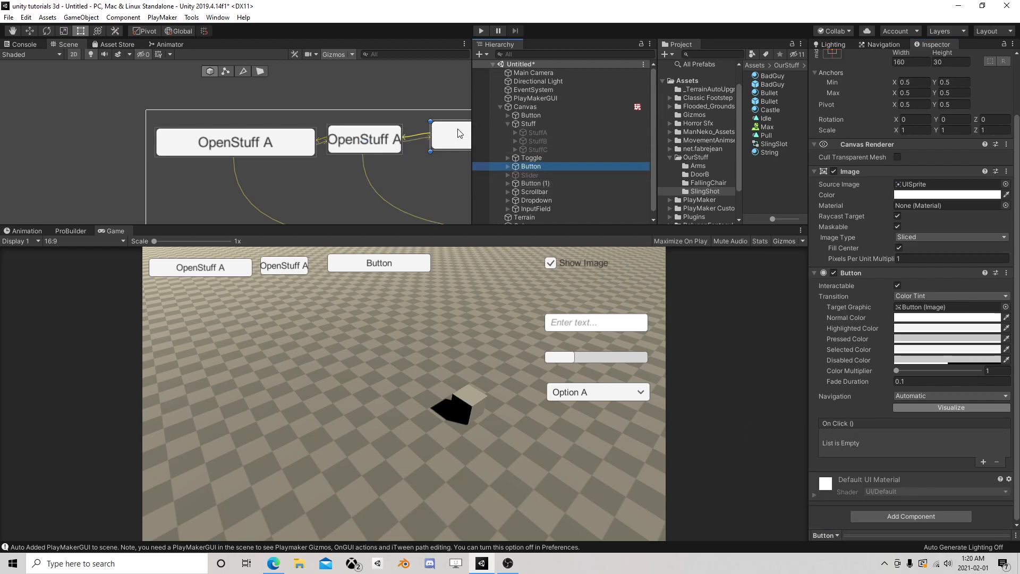
click(983, 461)
click(983, 462)
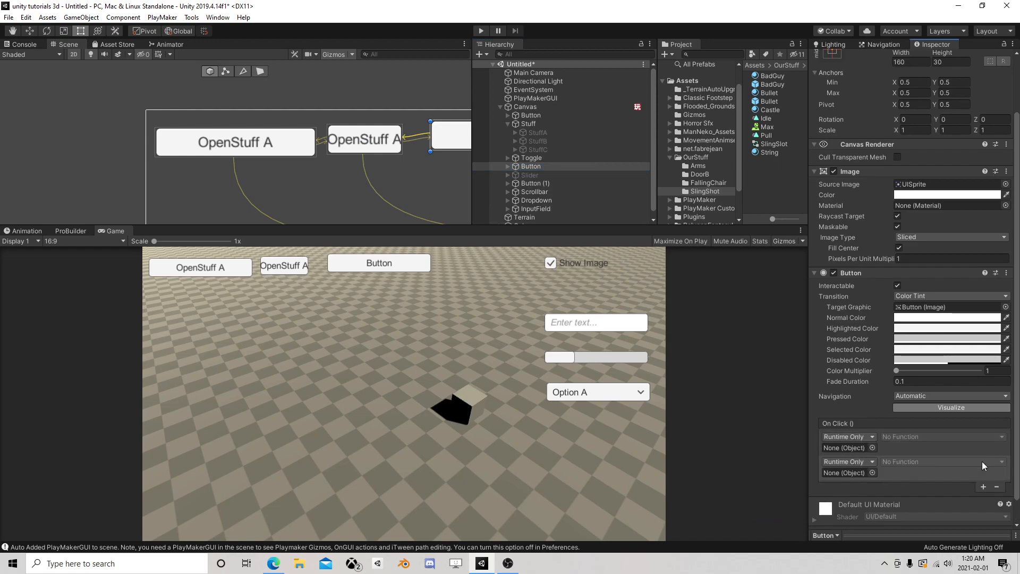
click(983, 484)
drag(537, 133, 848, 447)
drag(537, 142, 847, 473)
drag(537, 149, 848, 497)
- Set this Button's three On Click entries to GameObject.SetActive, with only StuffC ticked
click(912, 436)
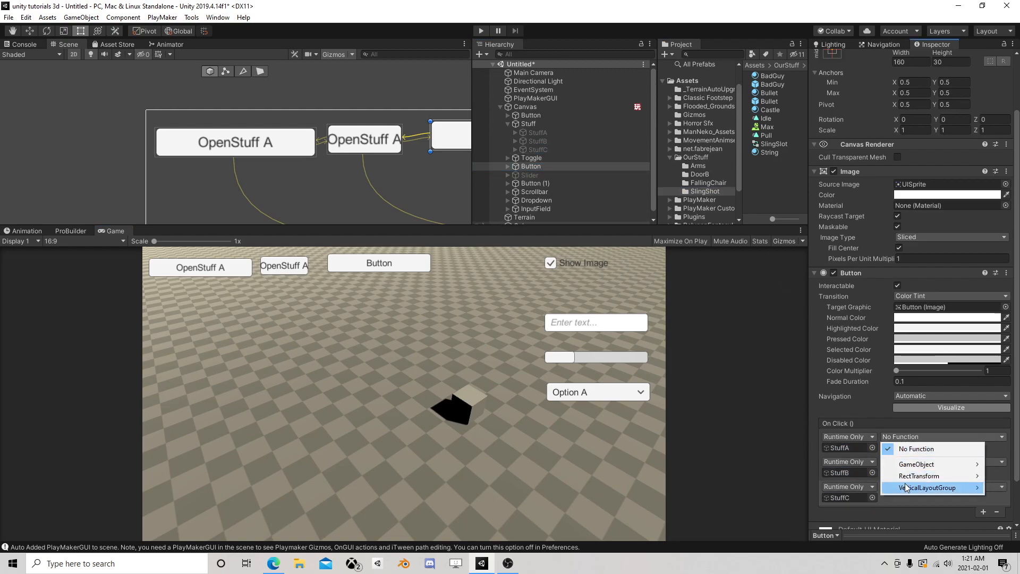
mouse_move(915, 465)
click(796, 546)
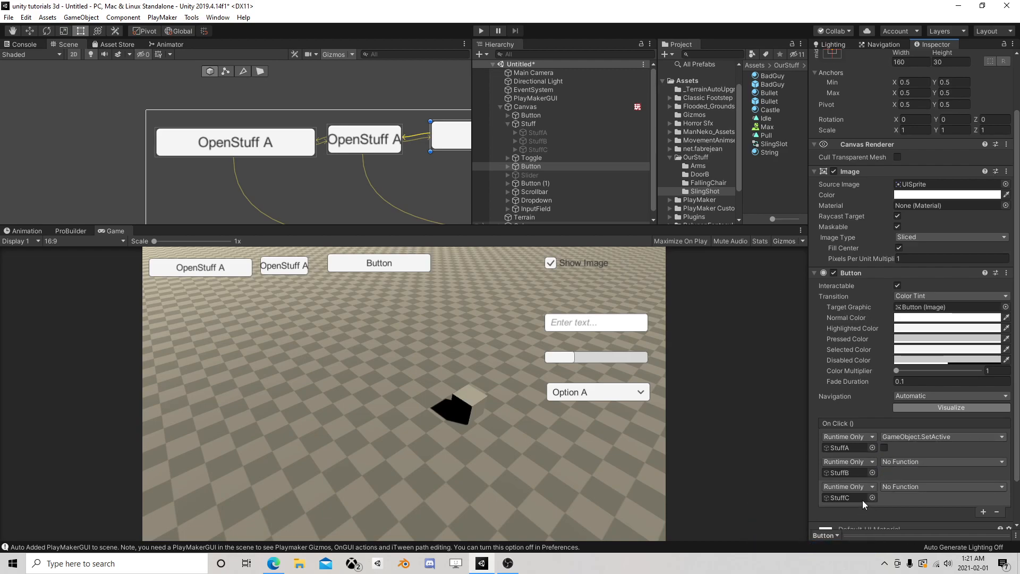
click(907, 461)
mouse_move(904, 486)
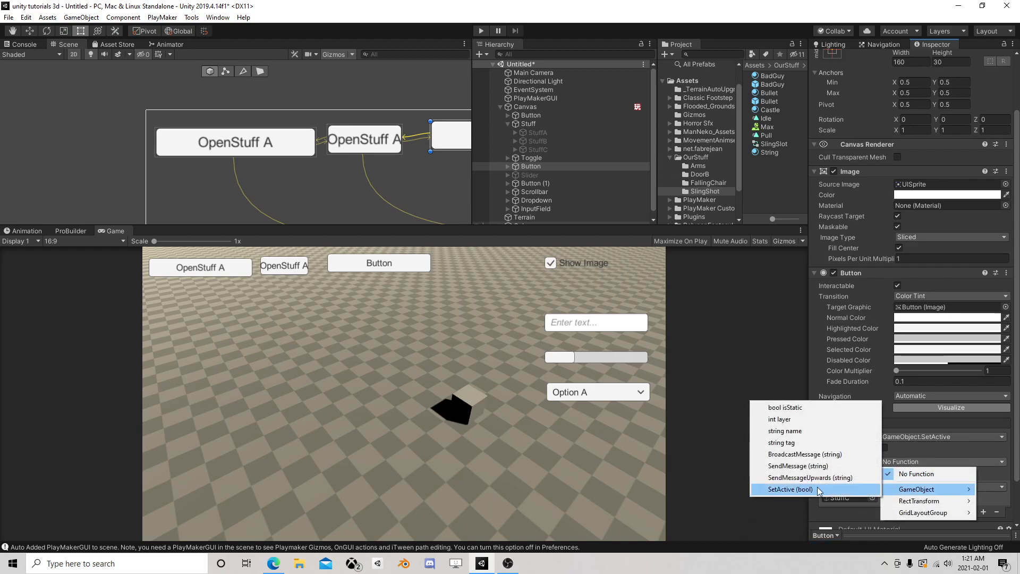
click(850, 489)
click(894, 487)
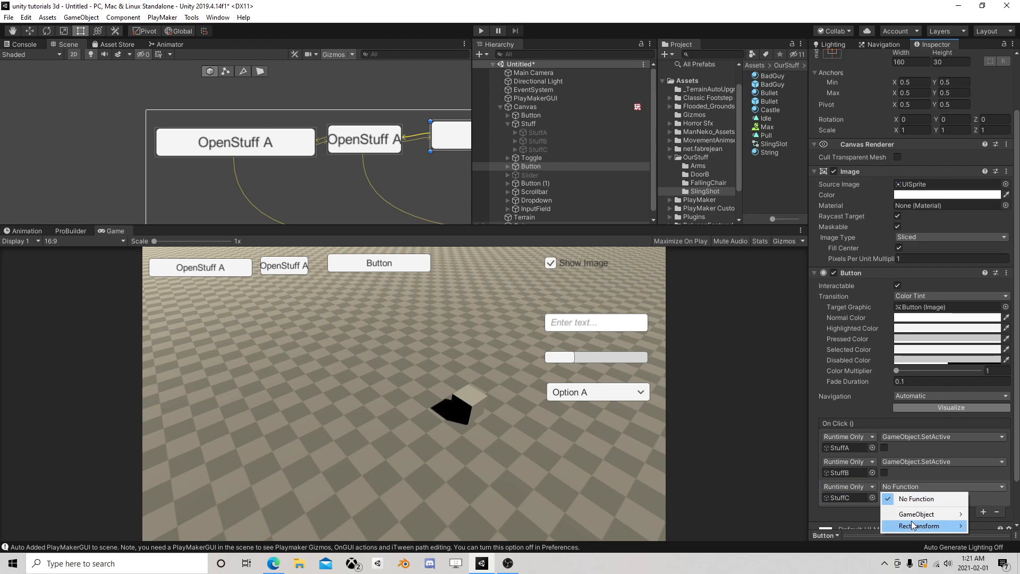
mouse_move(914, 515)
click(866, 514)
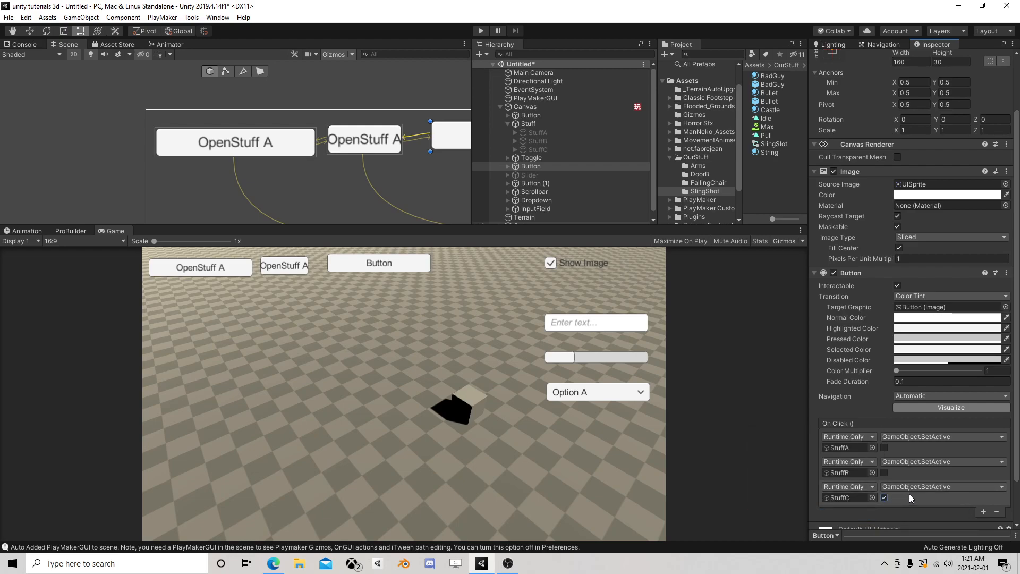
- Collapse the Stuff group and bring all the Canvas controls into view in the Scene
click(508, 124)
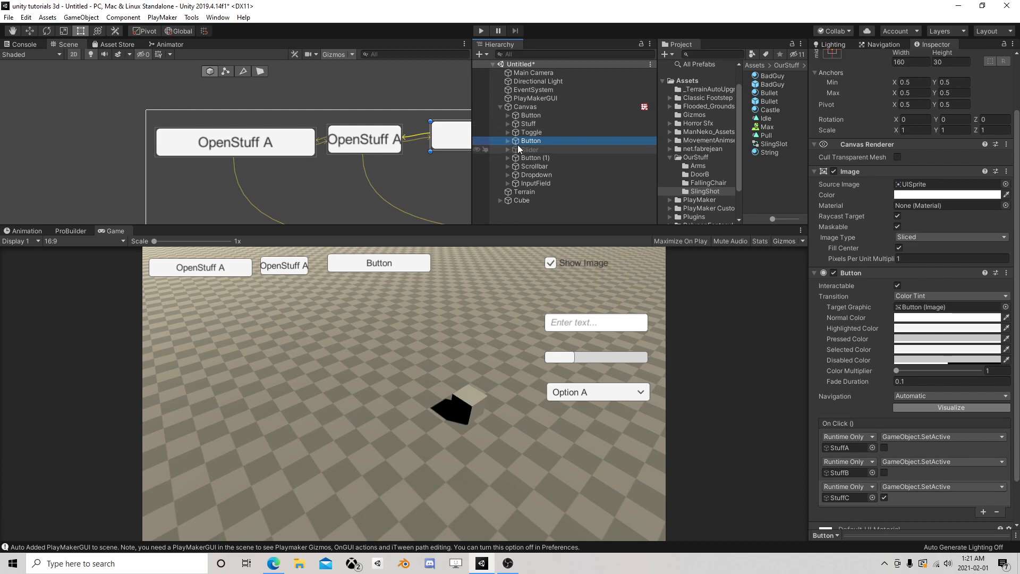
scroll(403, 177, down, 6)
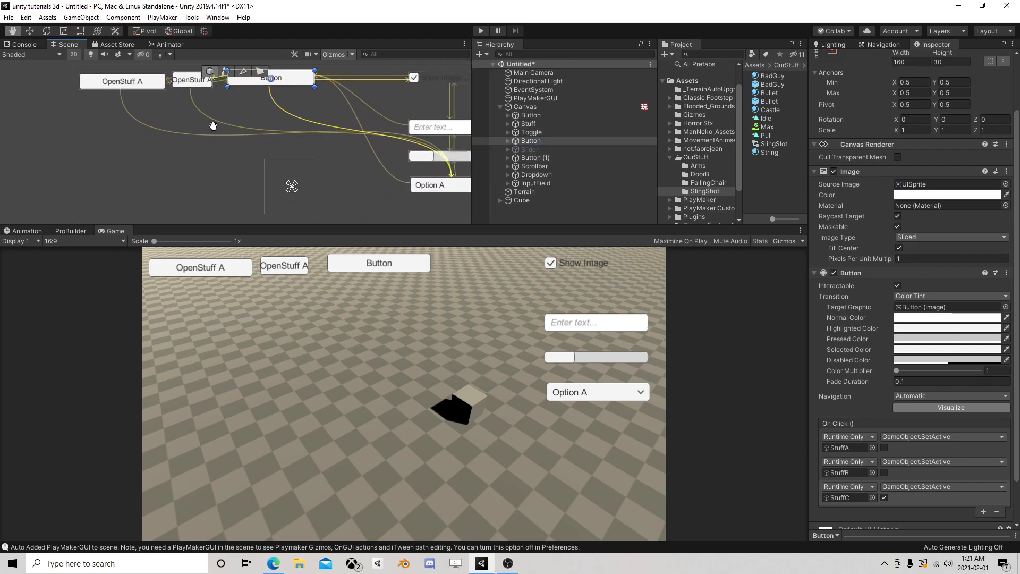
middle_drag(291, 129, 291, 151)
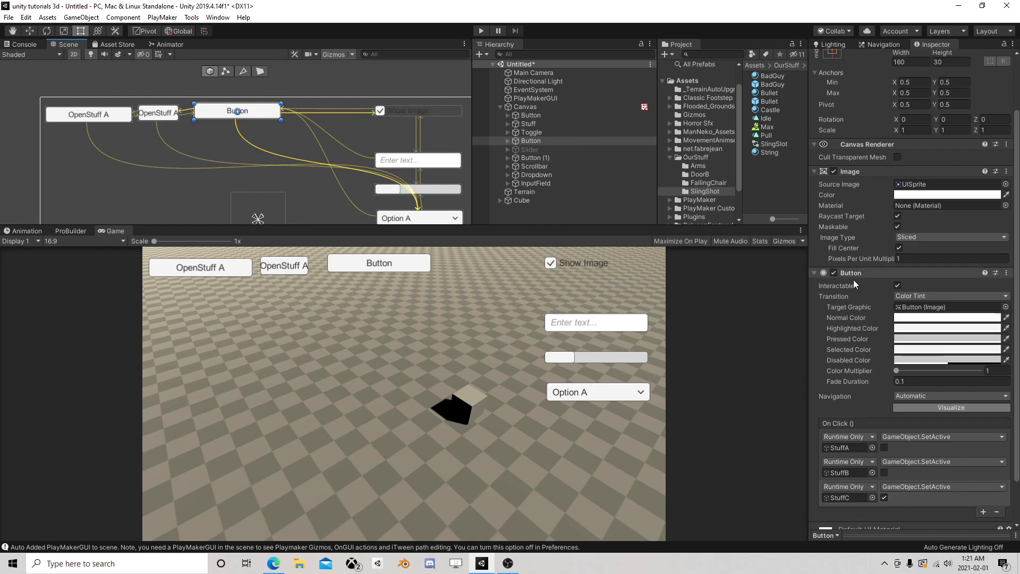
- Examine the On Click and Navigation settings of the Button below Toggle, hiding and reshowing the navigation flow lines in the Scene
scroll(852, 278, down, 3)
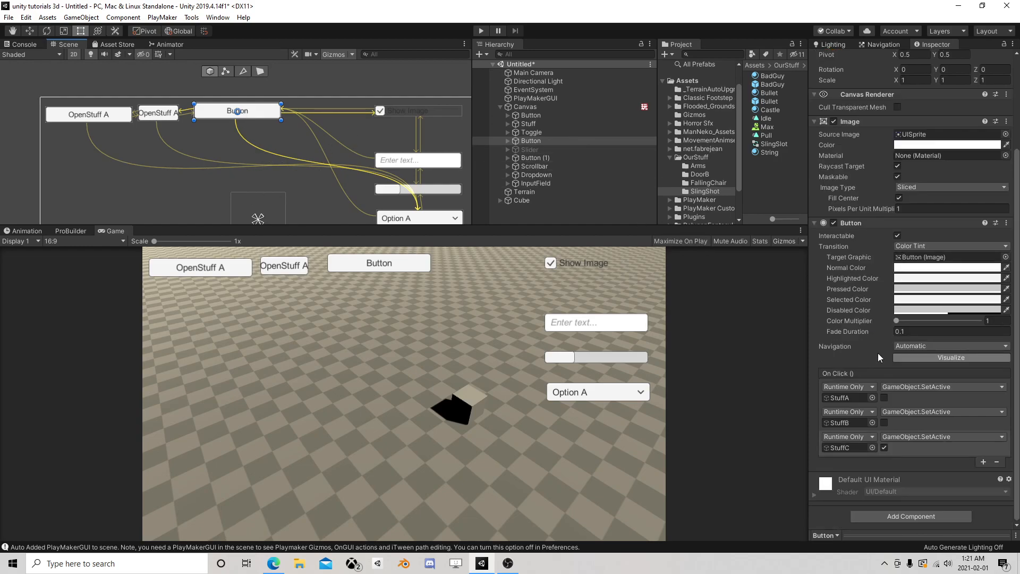
click(815, 223)
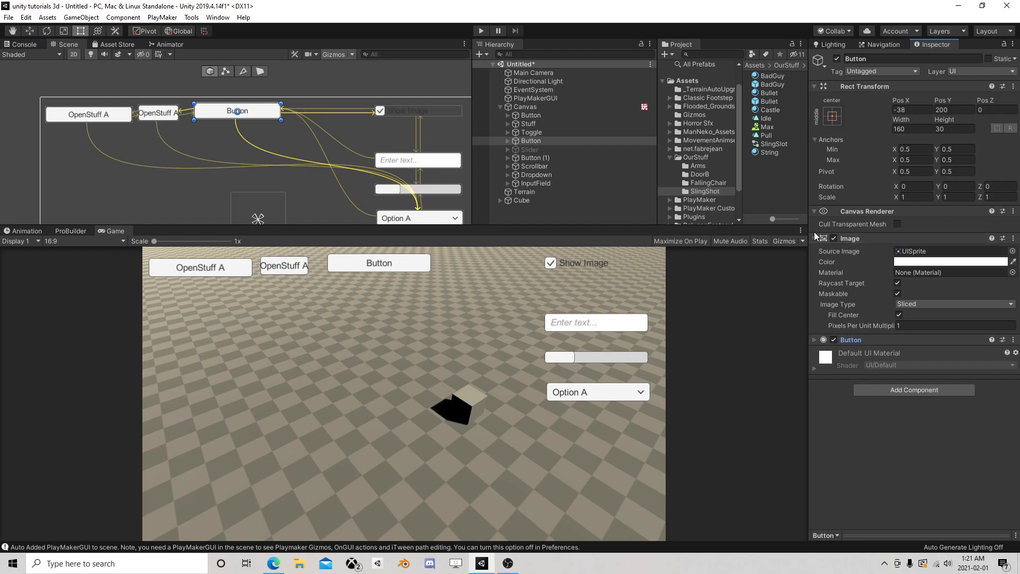
click(816, 341)
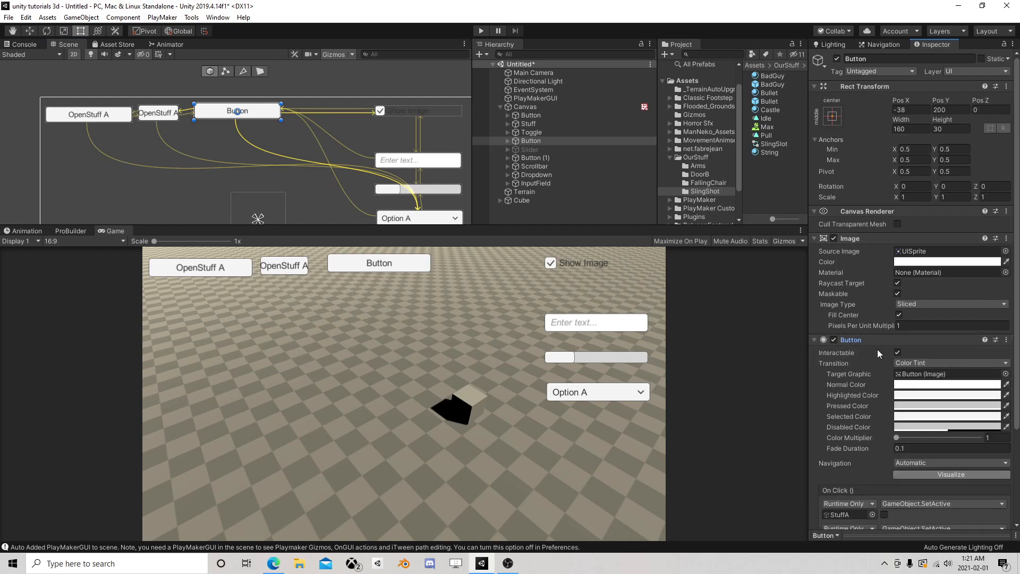
scroll(878, 349, down, 5)
click(903, 345)
click(853, 346)
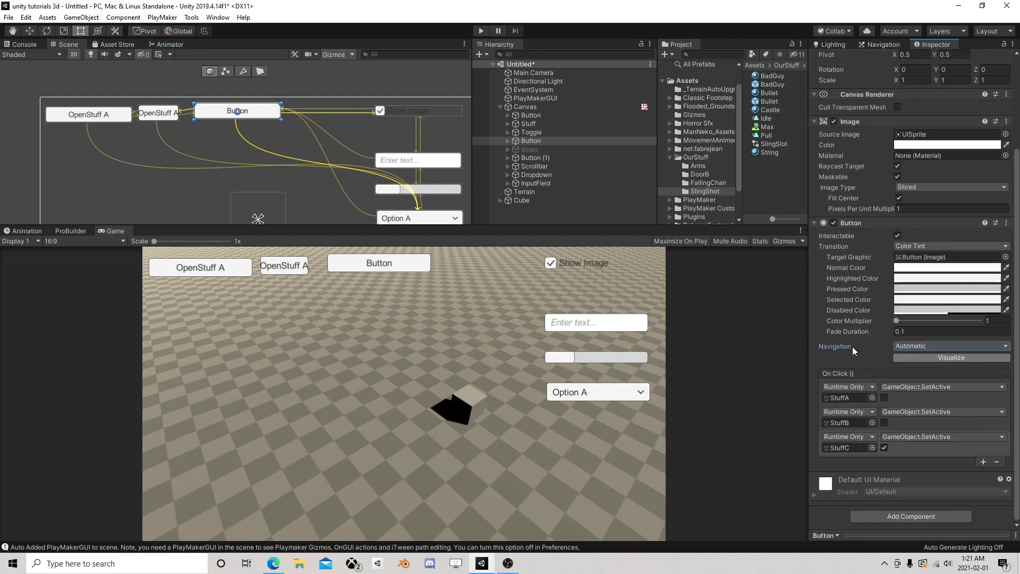
click(933, 359)
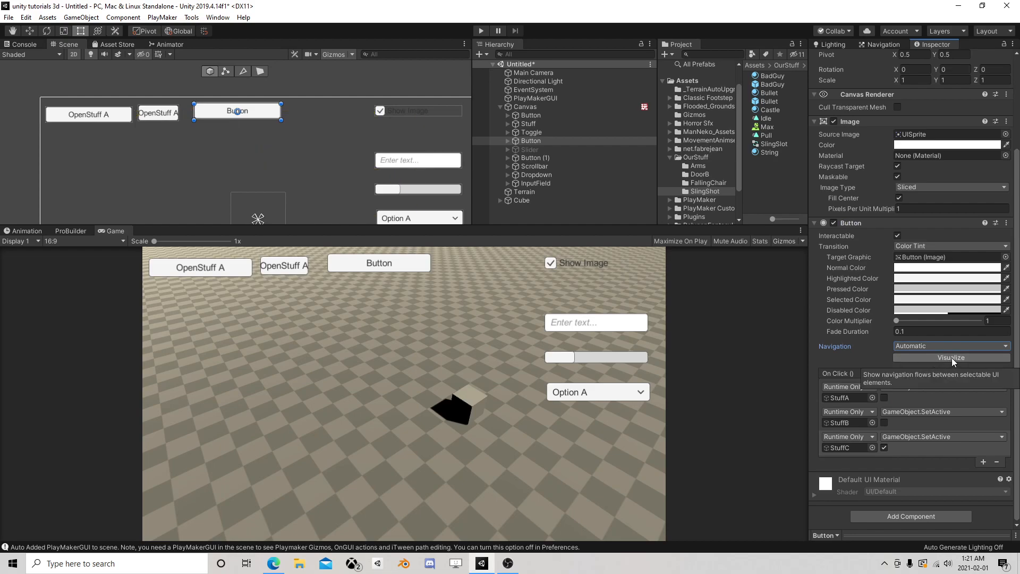
click(918, 359)
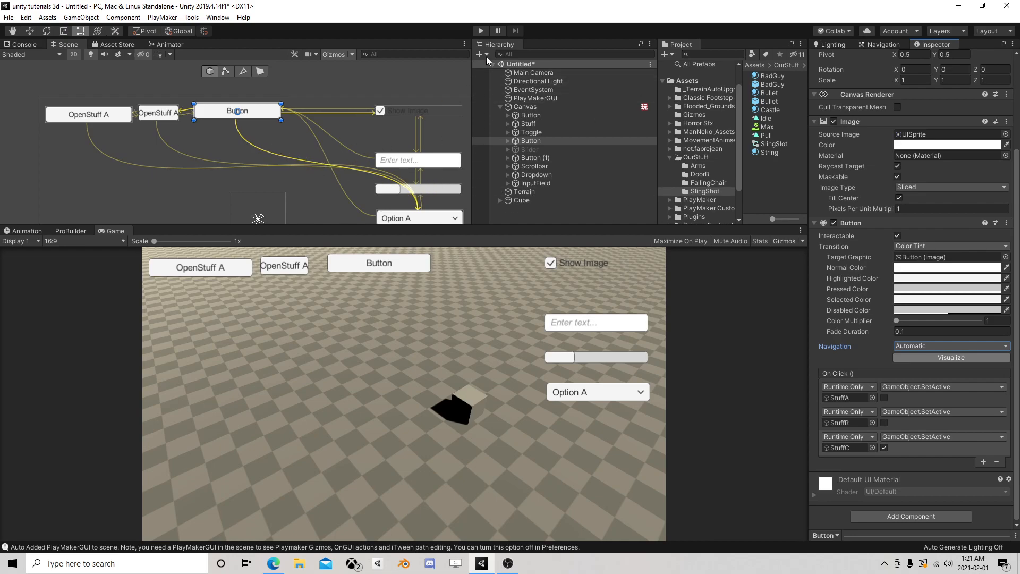
click(534, 89)
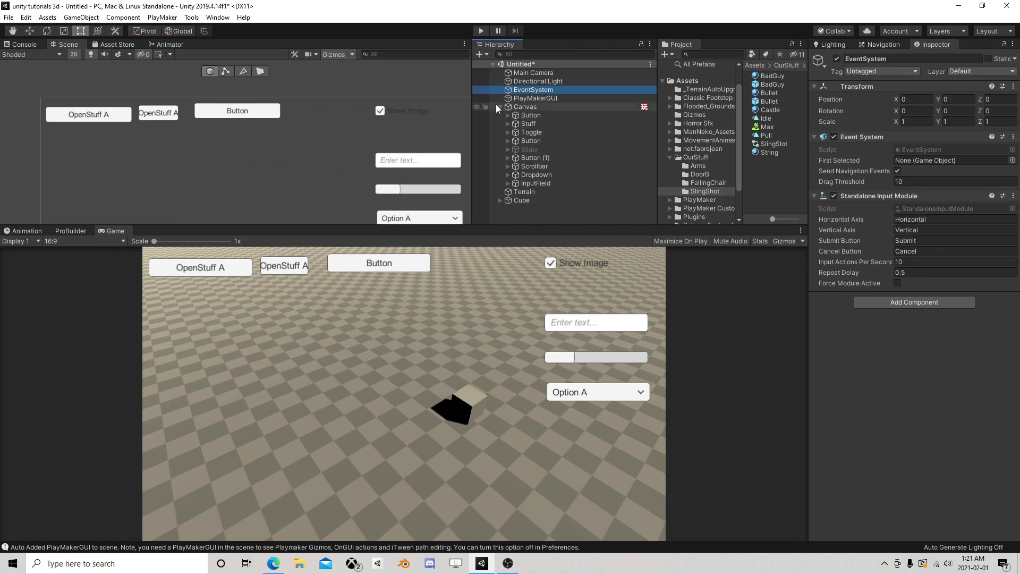
click(532, 123)
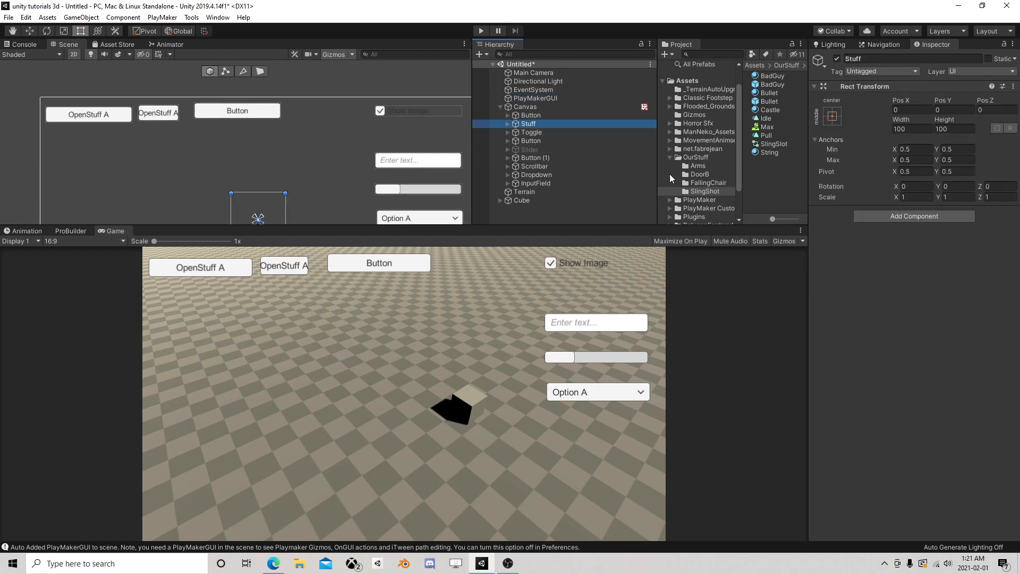
click(565, 133)
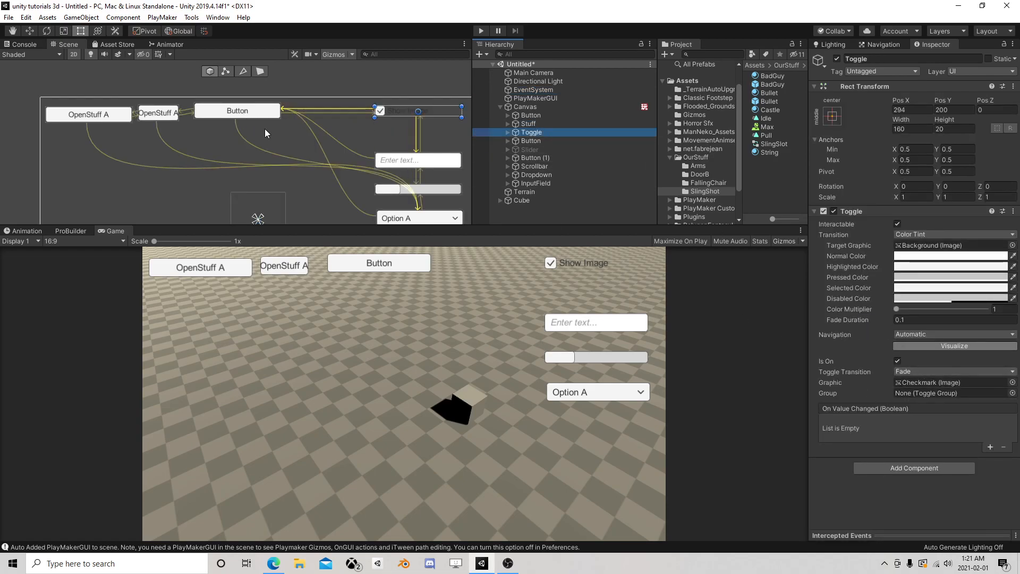
click(142, 121)
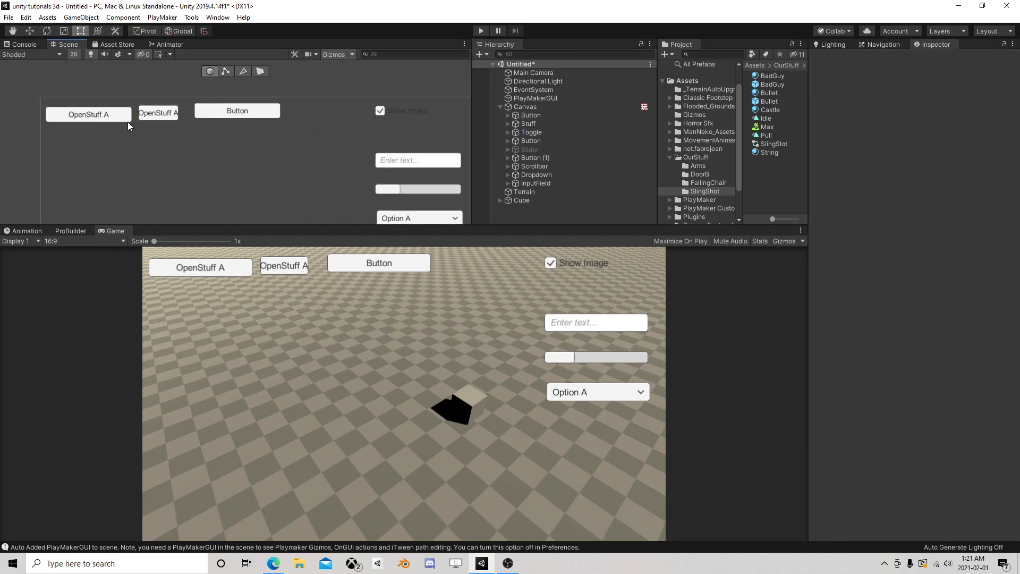
- Move the wider OpenStuff A button left to about X -359, Y 192 with the Move tool
click(85, 120)
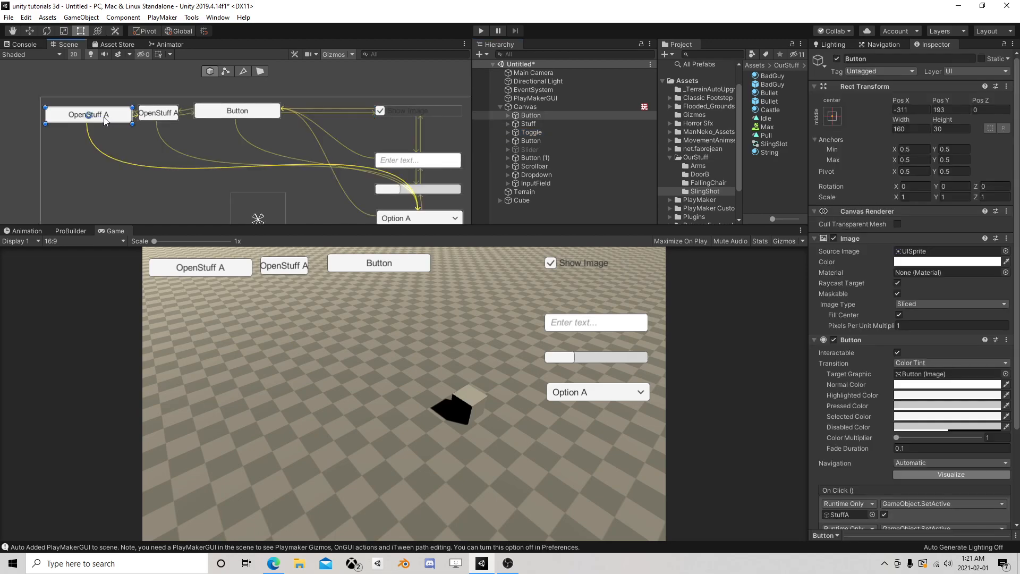
click(30, 31)
drag(94, 113, 69, 115)
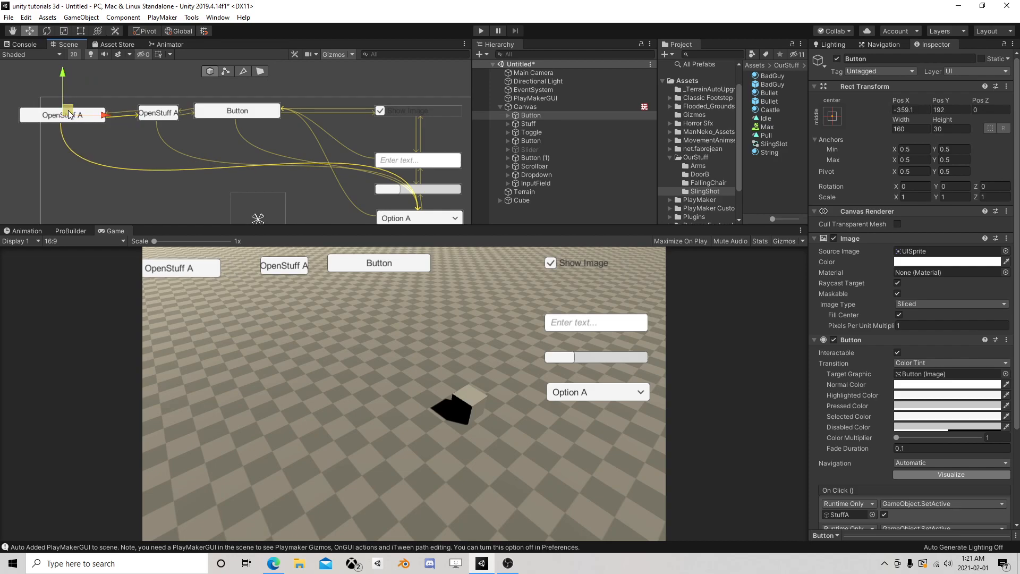
click(152, 115)
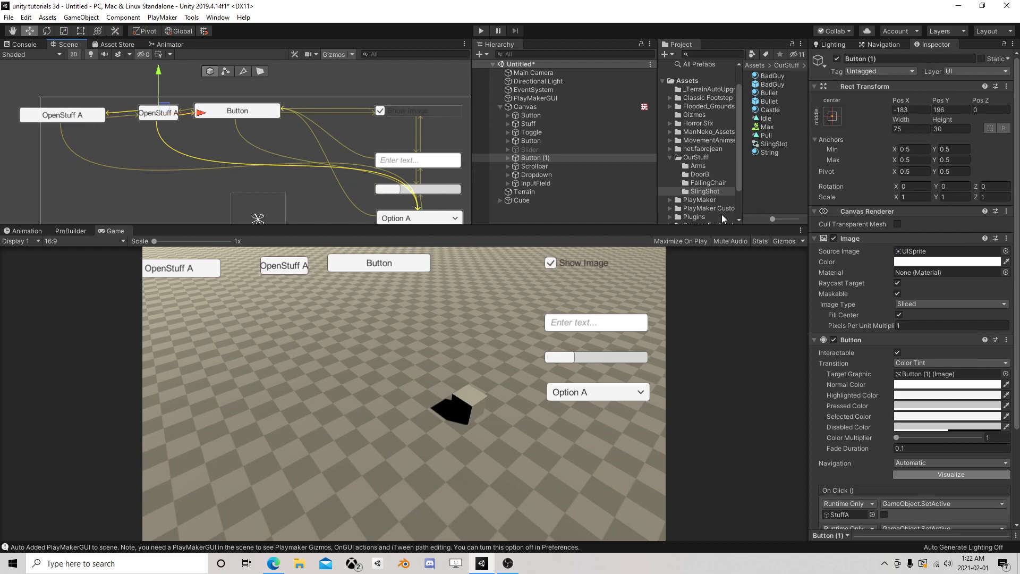
click(420, 118)
click(536, 107)
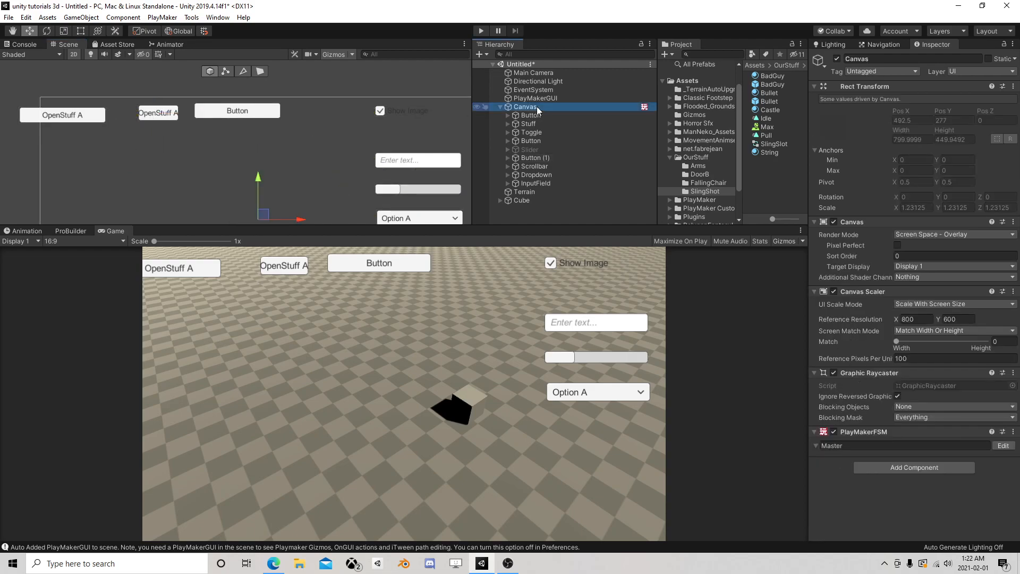
click(545, 132)
- Try the Everything, Automatic and None navigation modes on the Button below Toggle
click(544, 140)
scroll(903, 362, down, 4)
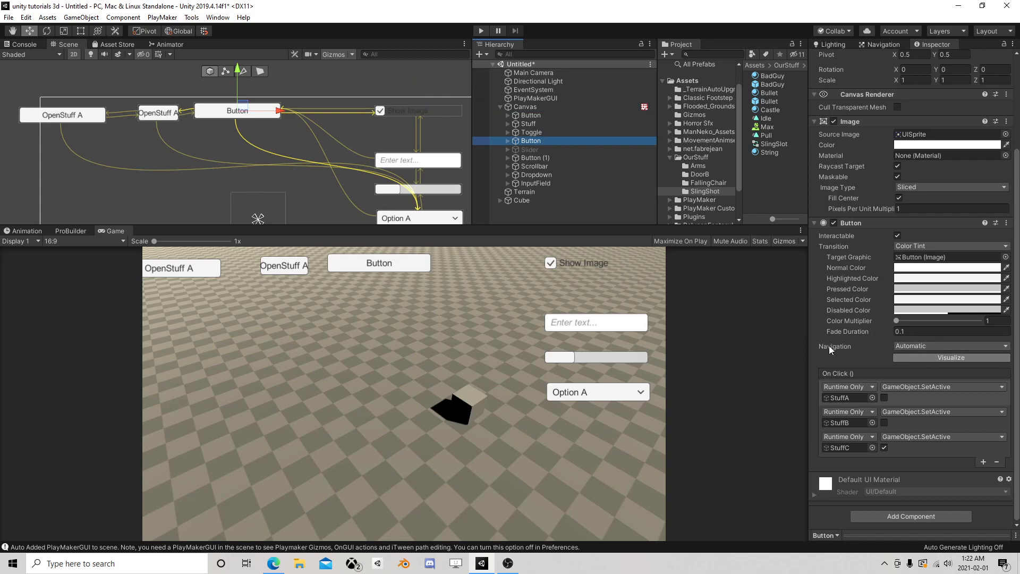
click(911, 345)
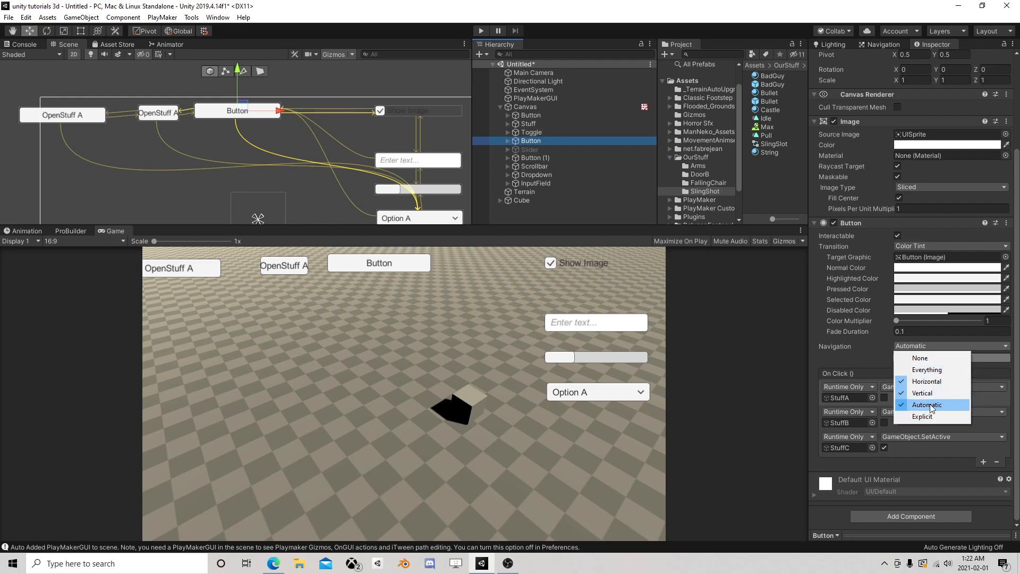
click(927, 369)
click(910, 346)
click(928, 405)
click(913, 348)
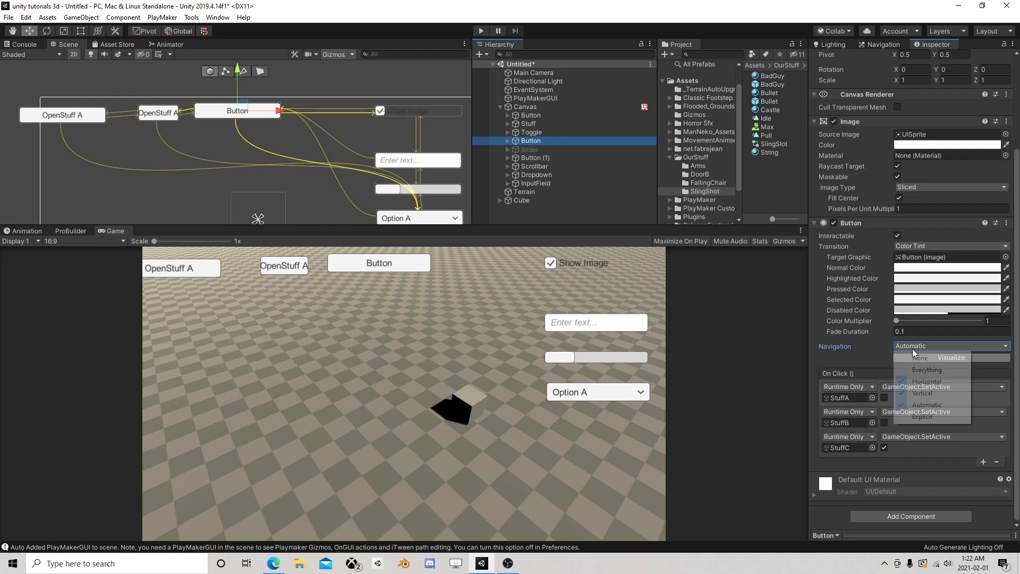
click(918, 359)
- Set this Button's navigation to Explicit, add Automatic to it, and place Button and Button (1) above Stuff in the Canvas hierarchy
click(913, 349)
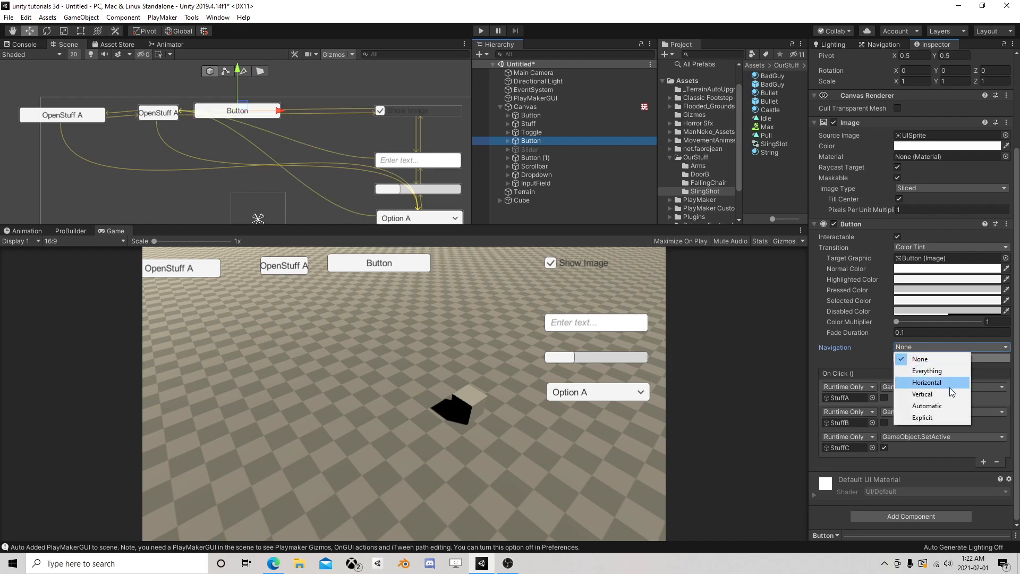
click(938, 417)
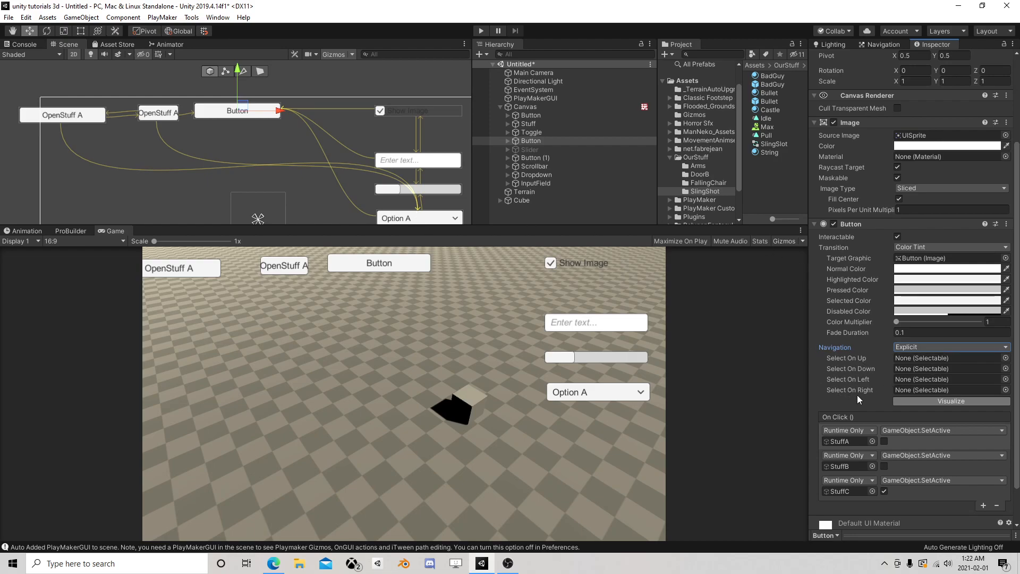
click(910, 346)
click(935, 406)
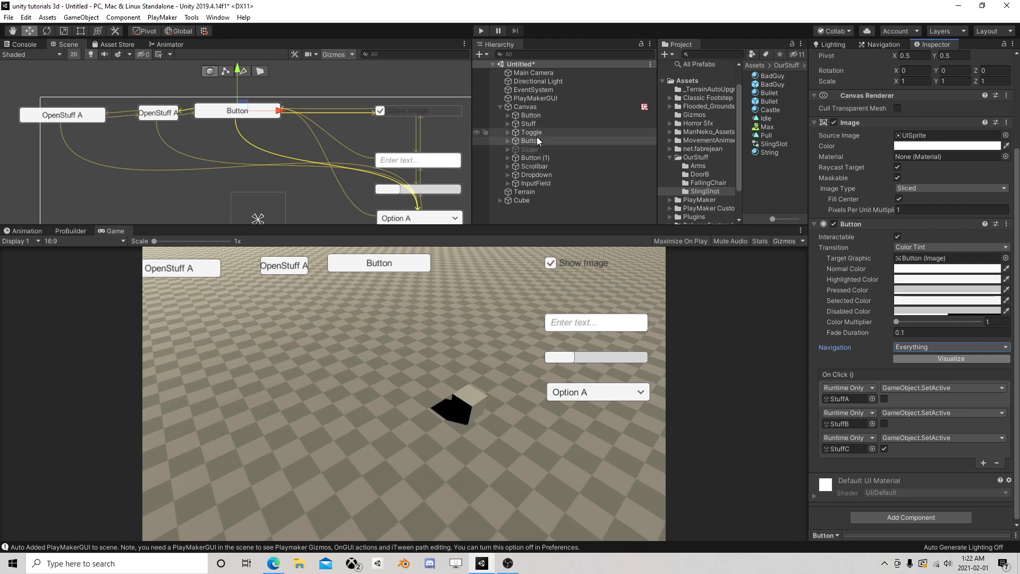
mouse_move(527, 139)
mouse_down()
mouse_move(529, 126)
mouse_move(533, 159)
mouse_move(530, 130)
mouse_up()
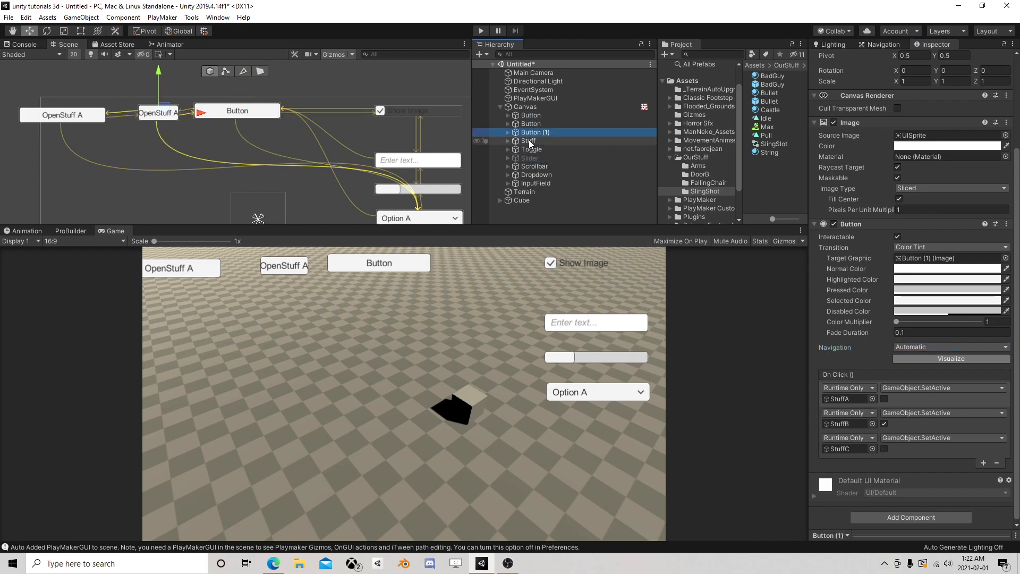
- Add an On Value Changed entry to Toggle that drives the Slider component's dynamic enabled property
click(532, 149)
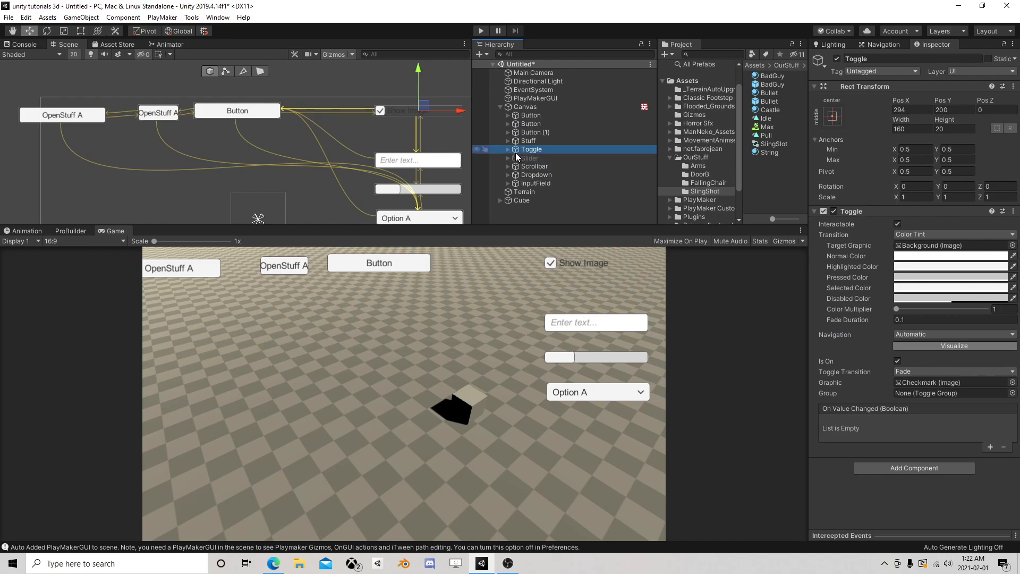
click(990, 447)
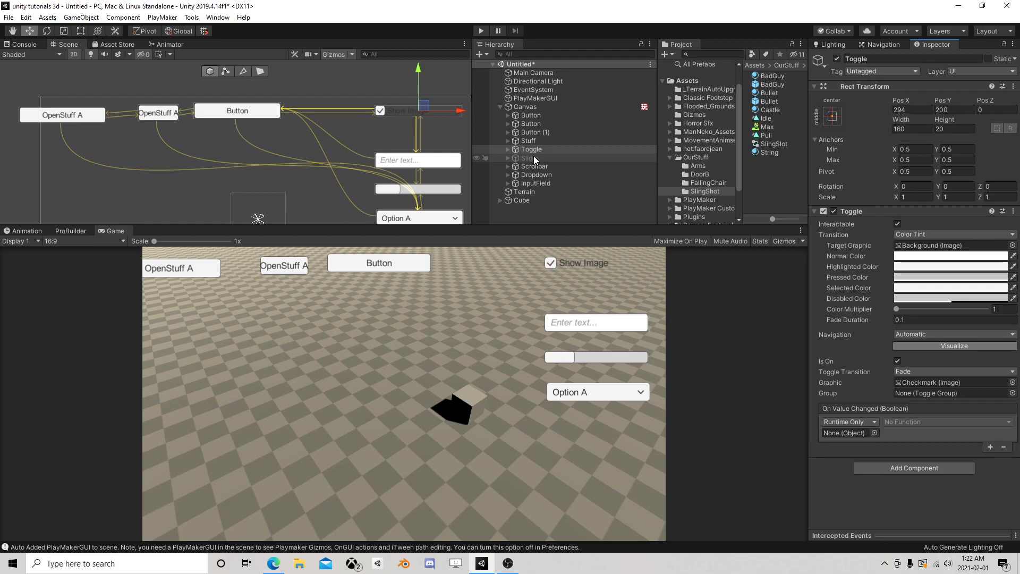
drag(532, 150, 864, 434)
click(930, 422)
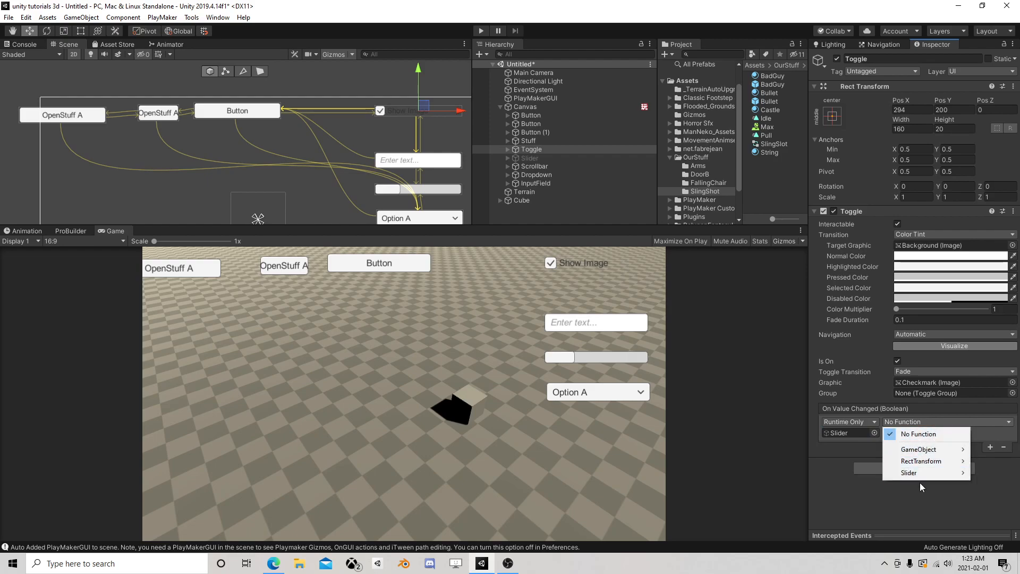
mouse_move(919, 473)
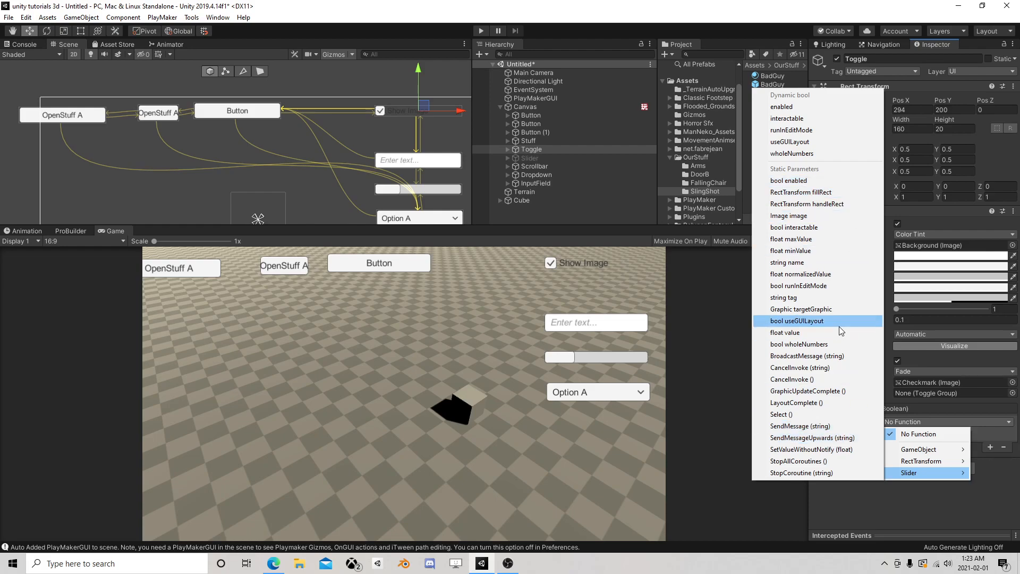
click(817, 107)
- Reset Toggle's Slider entry to No Function and remove it from On Value Changed
click(859, 421)
click(930, 419)
click(927, 421)
click(922, 434)
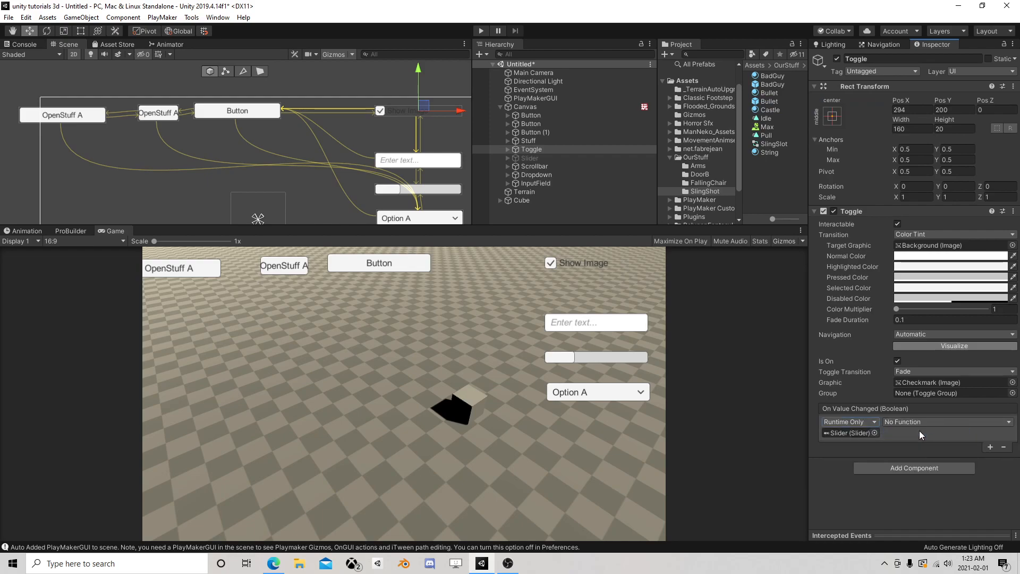
click(1003, 448)
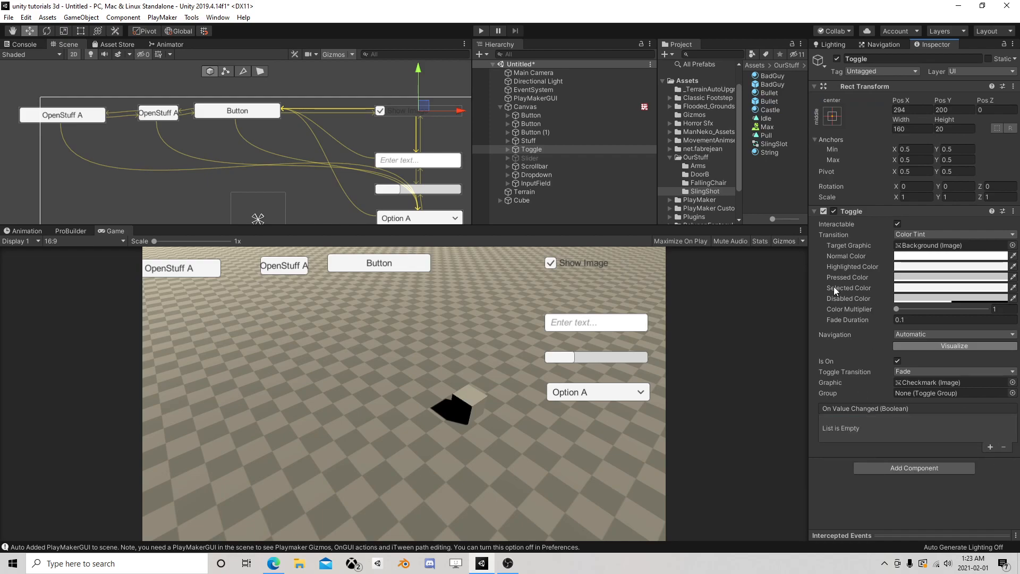
- Open the Canvas's Master FSM for editing and add an event named Toggle
click(528, 107)
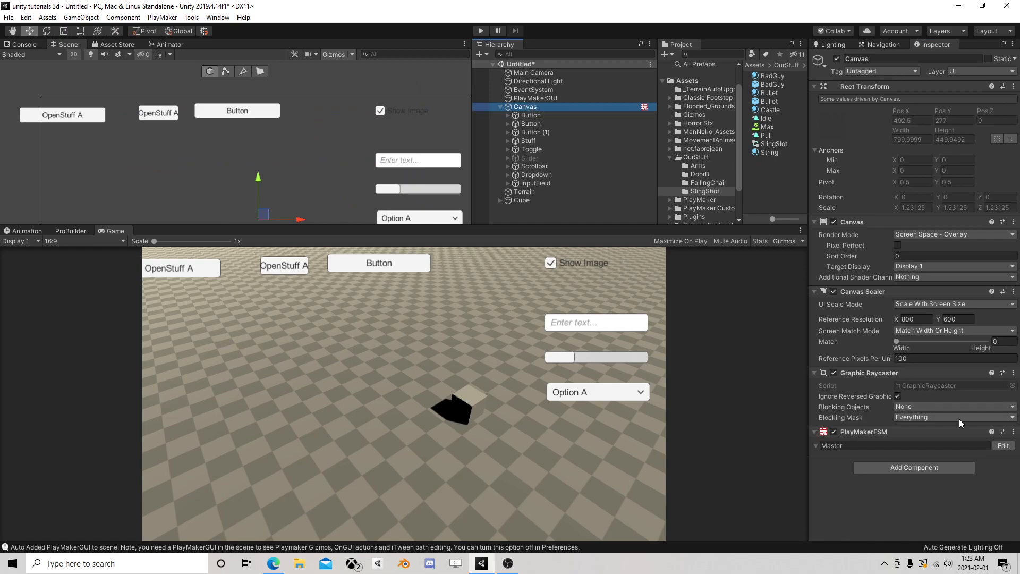
click(1003, 446)
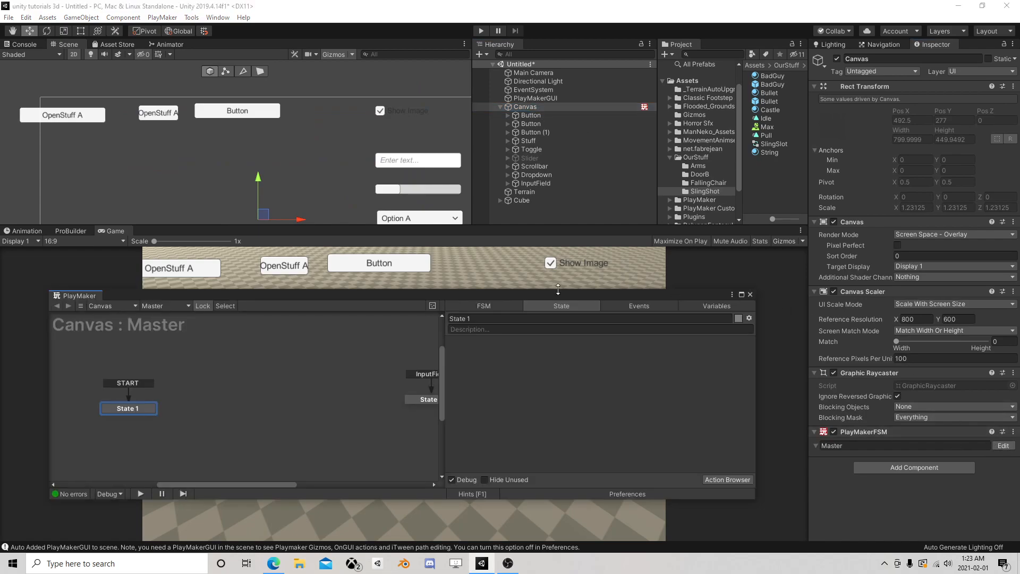
click(639, 306)
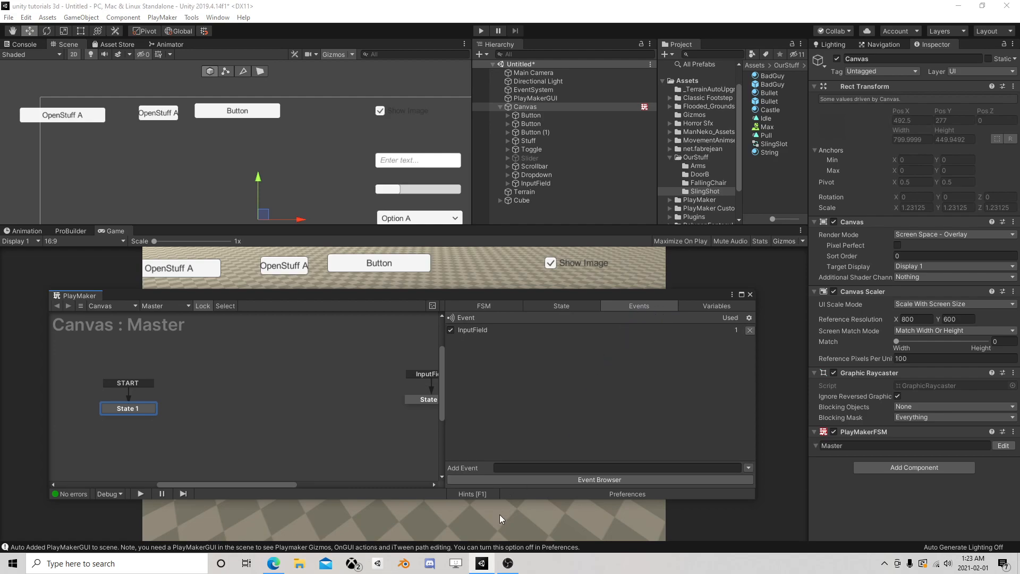
text(Toggle)
key(Return)
- Add a state beside the InputField state in the Master FSM and give it a global transition for the Toggle event
right_click(333, 394)
click(346, 399)
right_click(357, 399)
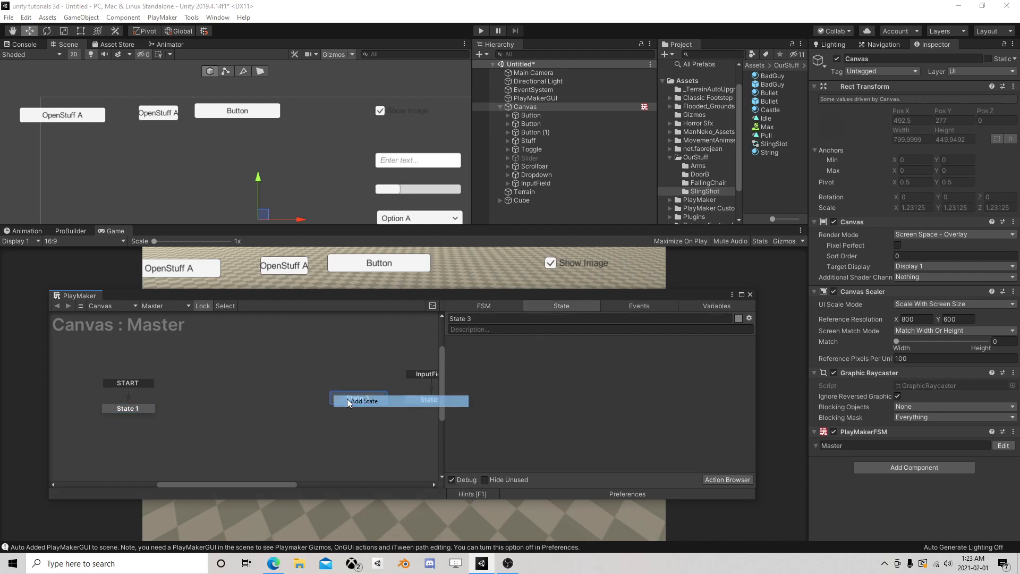
mouse_move(409, 414)
click(489, 427)
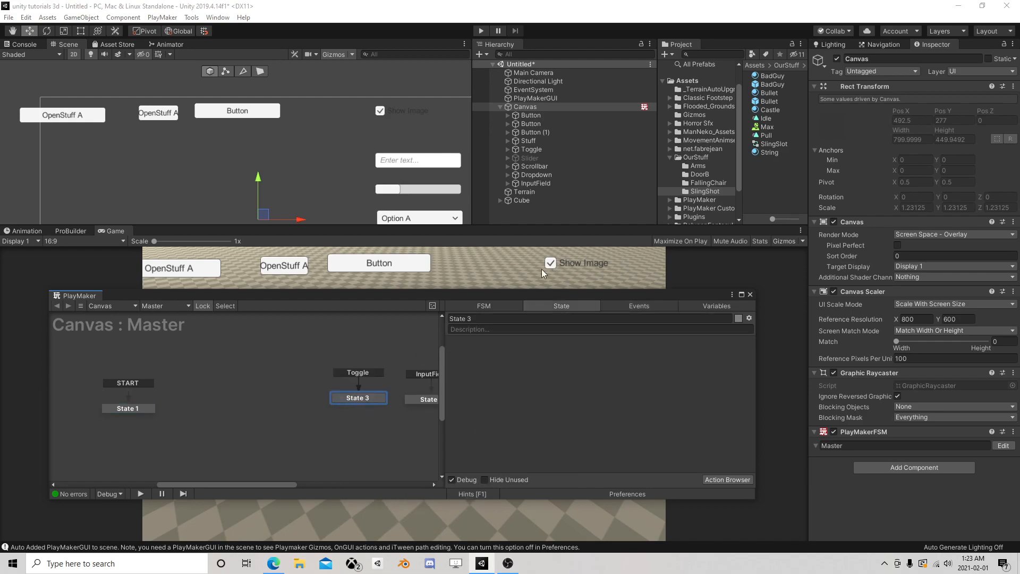
- Add an On Value Changed entry to the Toggle object that calls the Canvas's PlayMakerFSM.SendEvent with the string Toggle
click(541, 149)
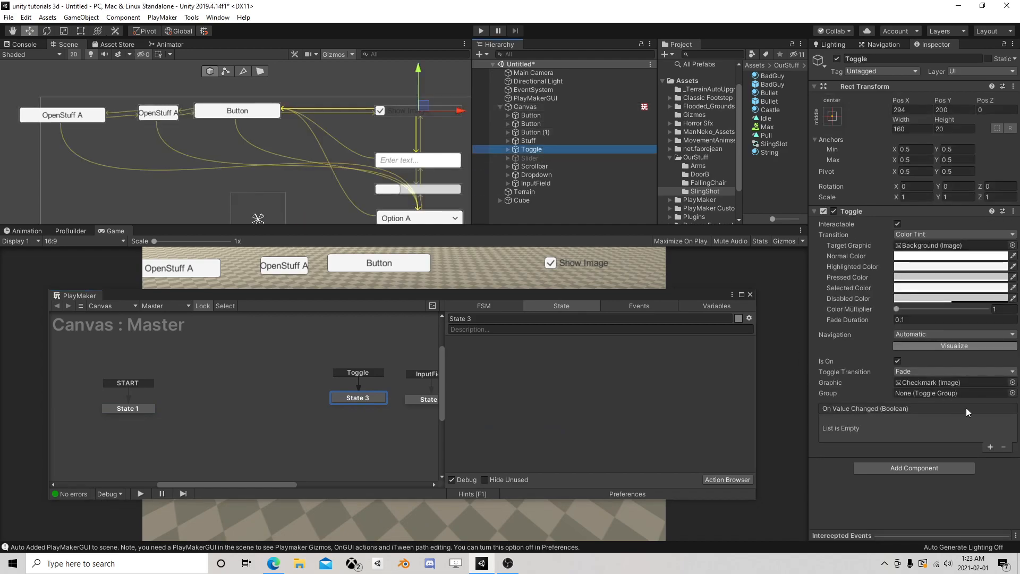
click(990, 447)
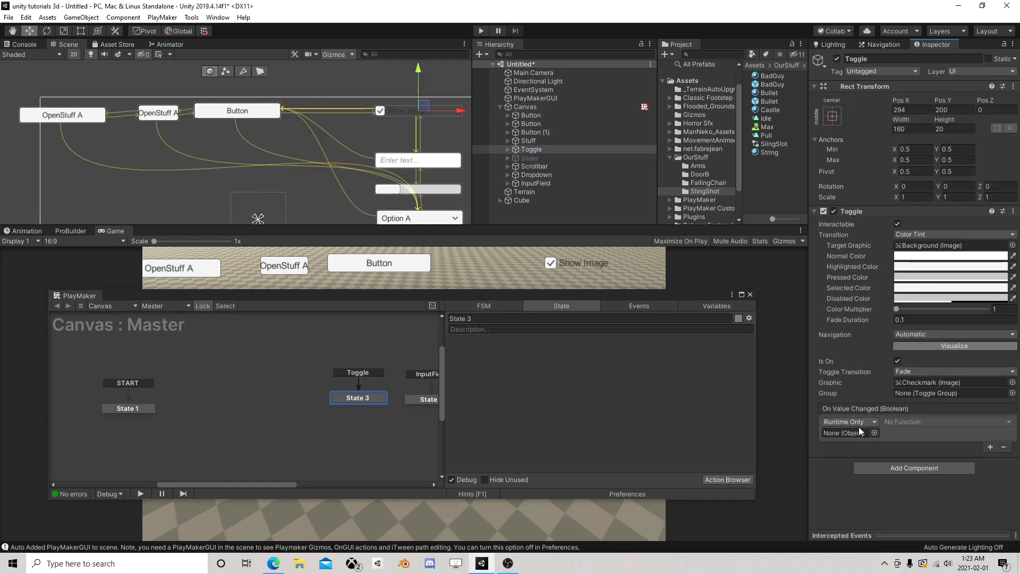
drag(526, 106, 850, 433)
click(886, 423)
mouse_move(931, 508)
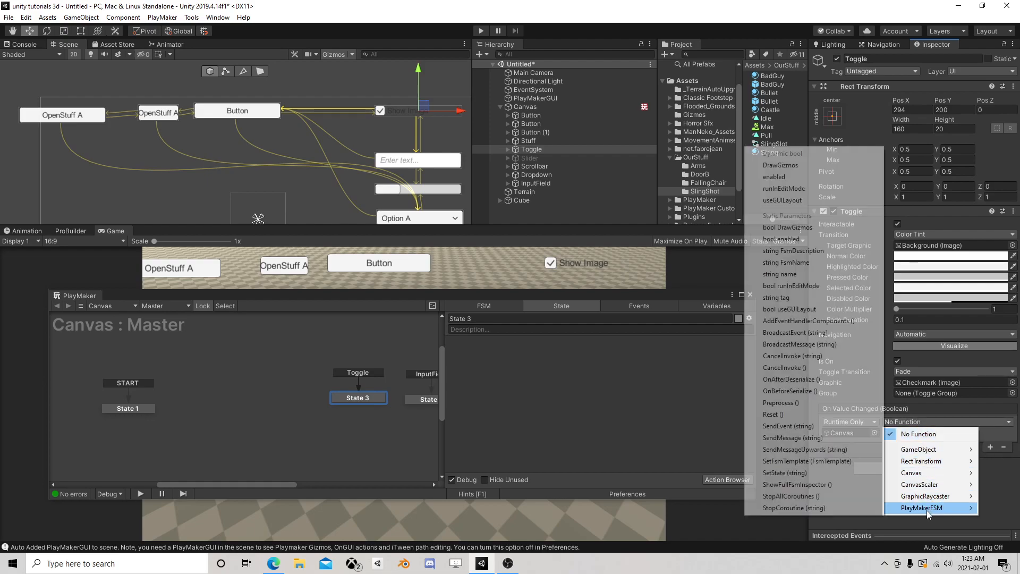
click(817, 427)
click(901, 434)
text(Toggle)
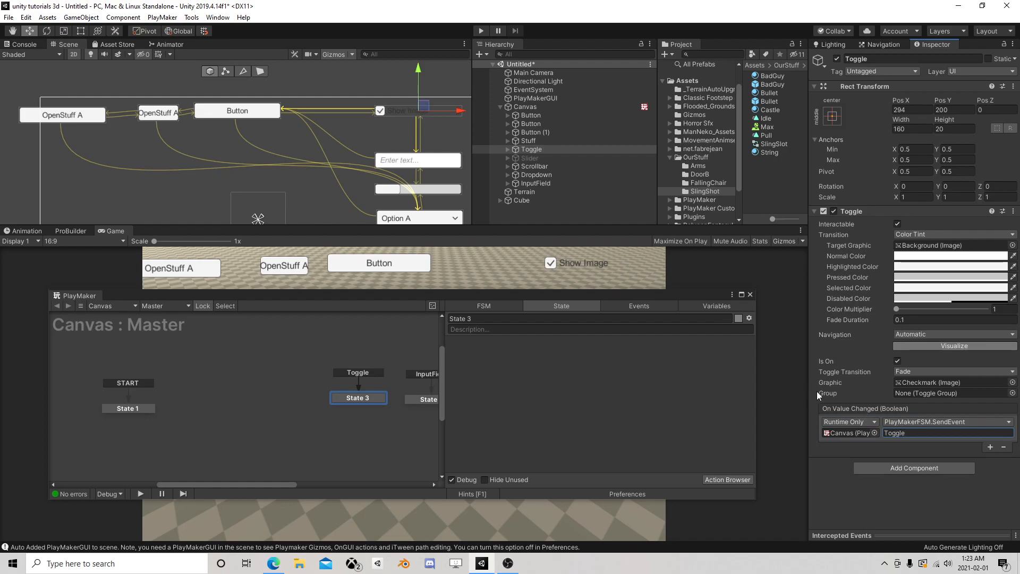
- Search the PlayMaker actions for "to" to find a toggle action for the new state
click(728, 479)
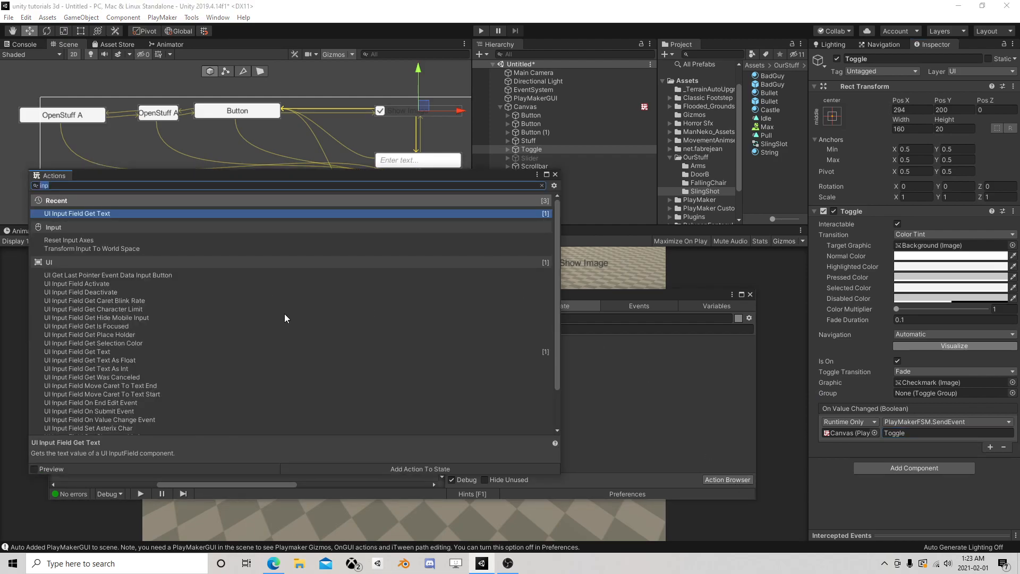
text(to)
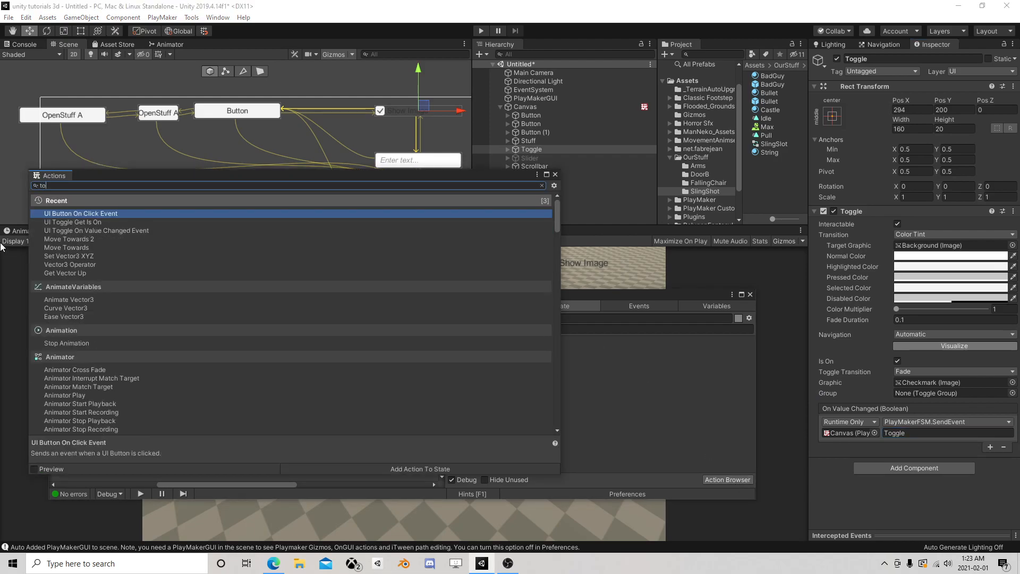
- Add a UI Toggle Get Is On action to State 3 and specify the Toggle object as its game object
double_click(74, 221)
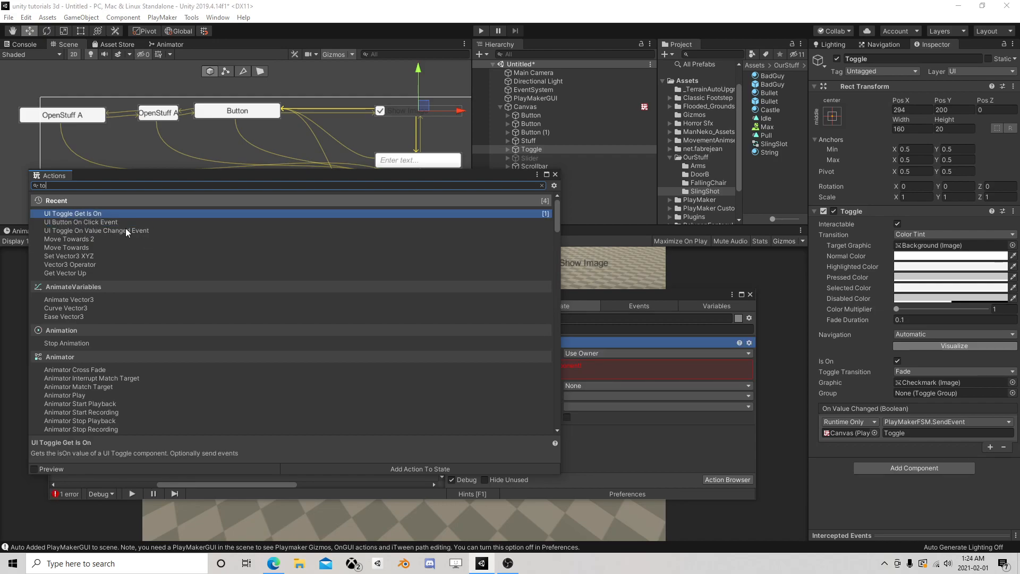
click(555, 174)
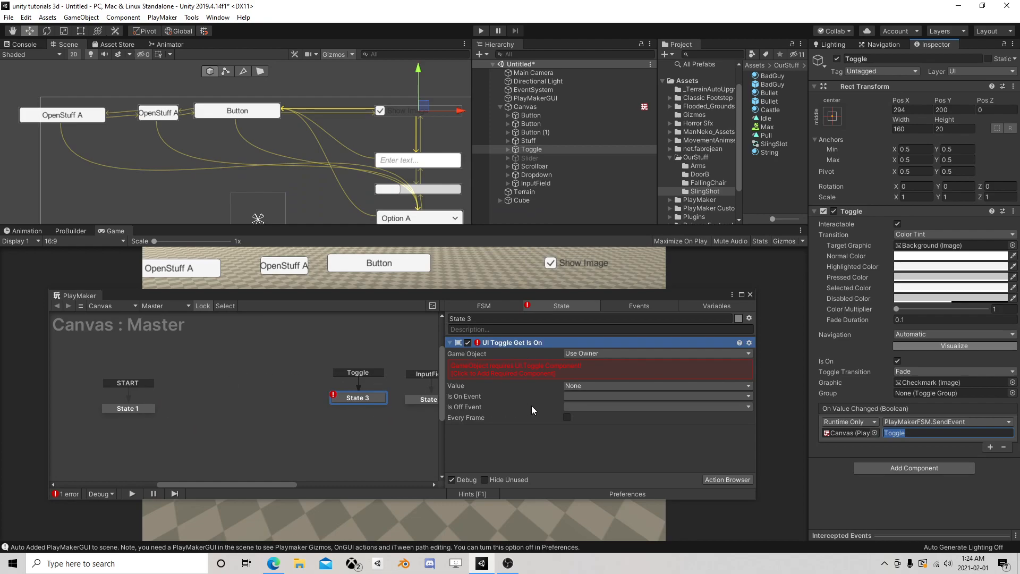
click(584, 353)
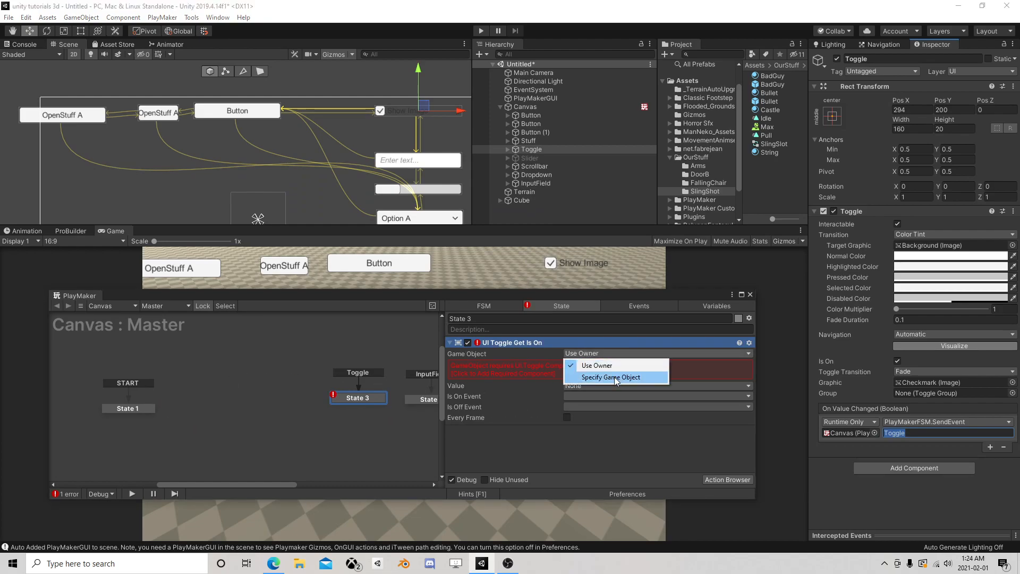
click(605, 375)
drag(540, 154, 601, 363)
- Store the UI Toggle Get Is On value in a new variable named Toggle
click(586, 375)
click(605, 400)
text(Toggle)
key(Return)
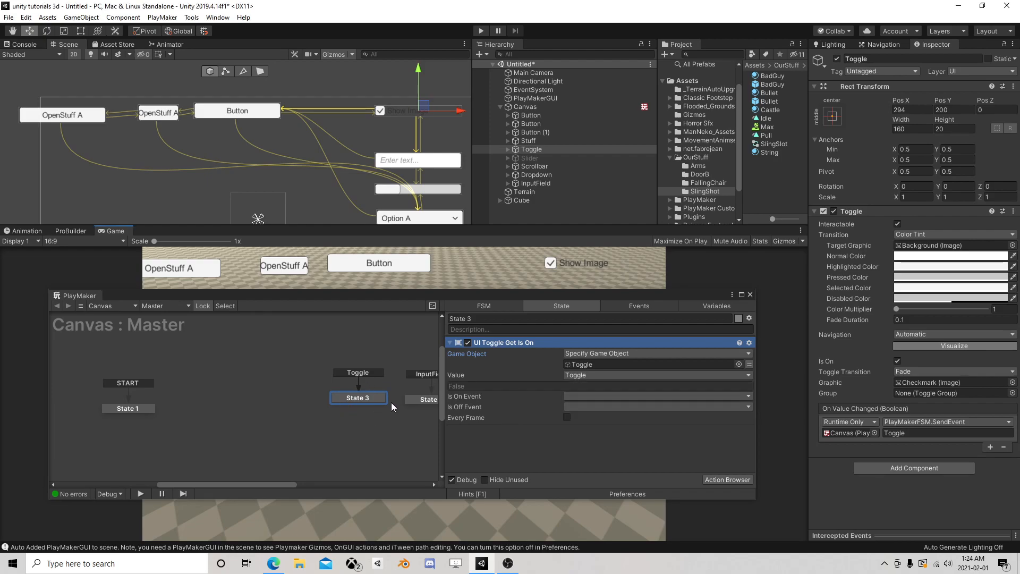
click(140, 409)
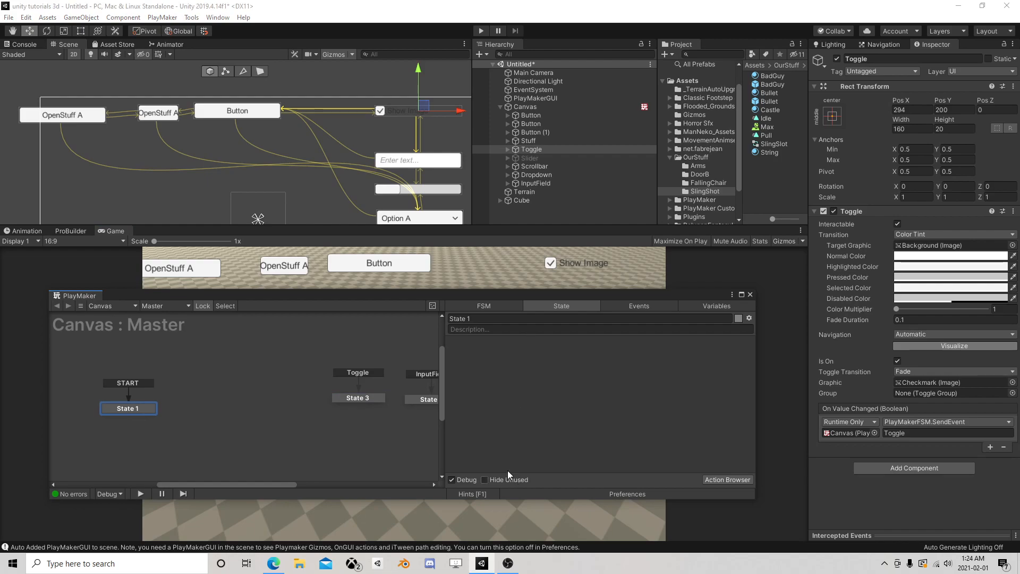
click(361, 399)
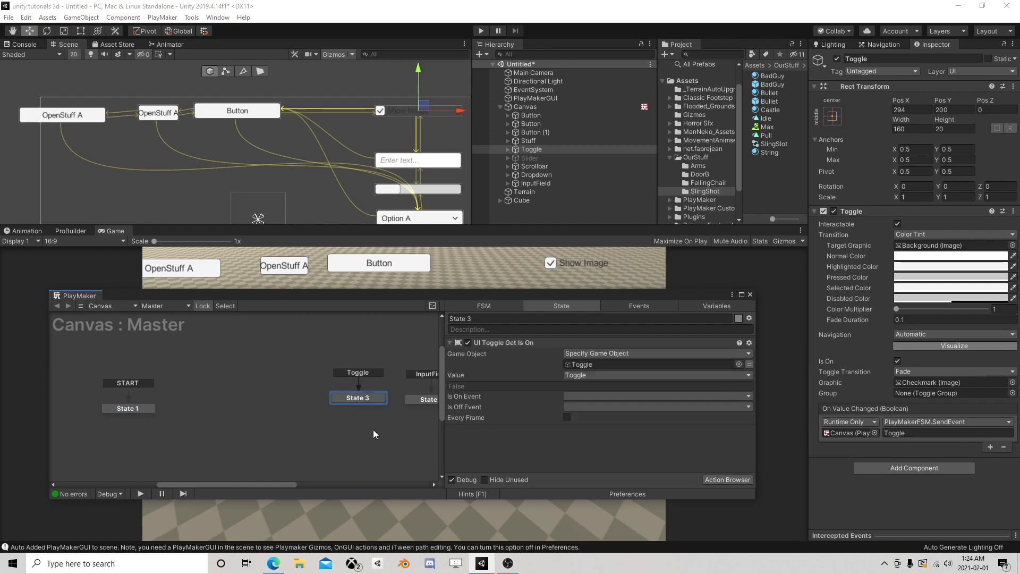
middle_drag(374, 429, 275, 399)
click(313, 366)
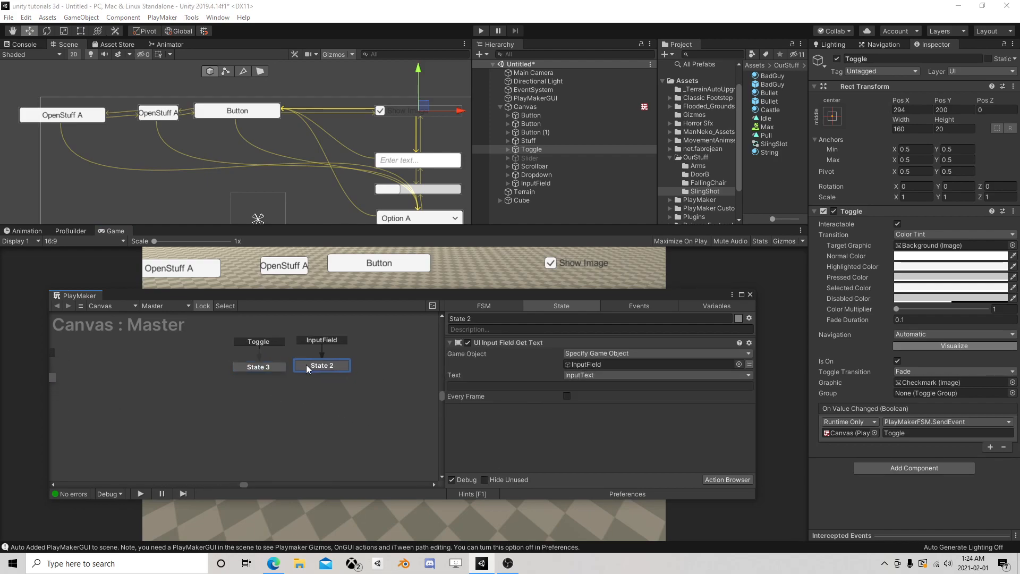
- Set State 3's Is On Event to a new event named "Toggle is On" and add its transition to the state
click(271, 366)
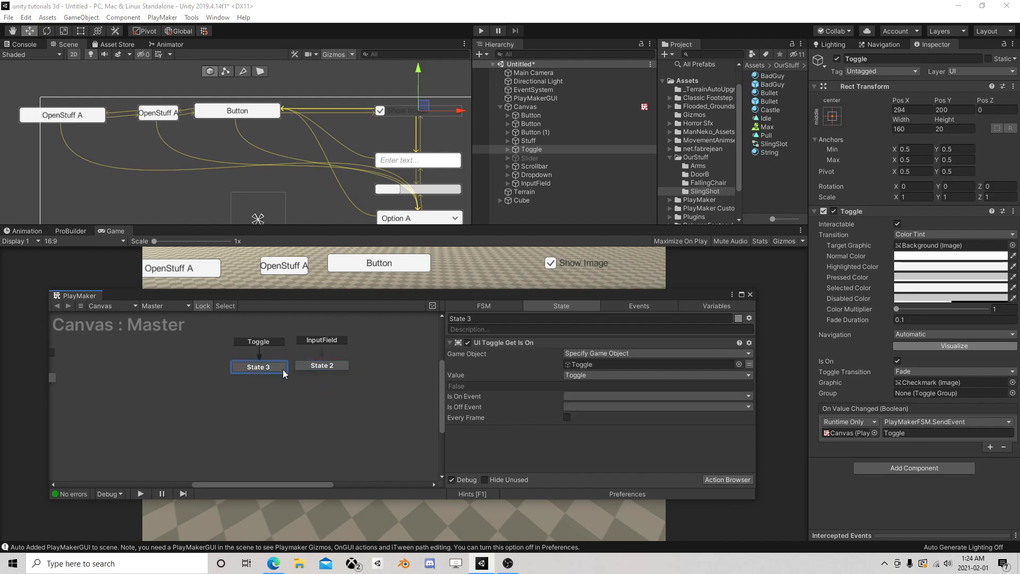
click(588, 397)
click(618, 485)
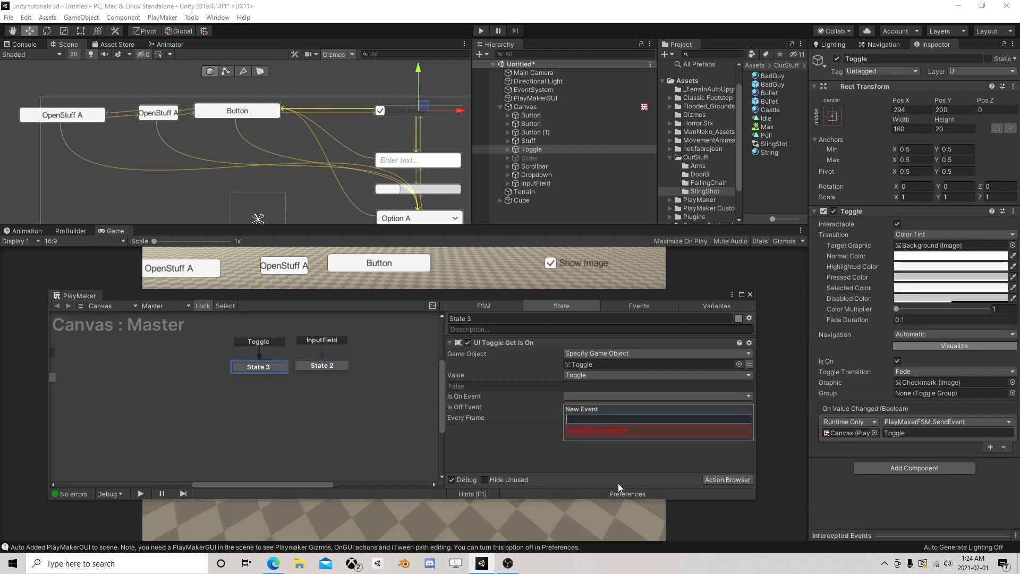
text(Toggle)
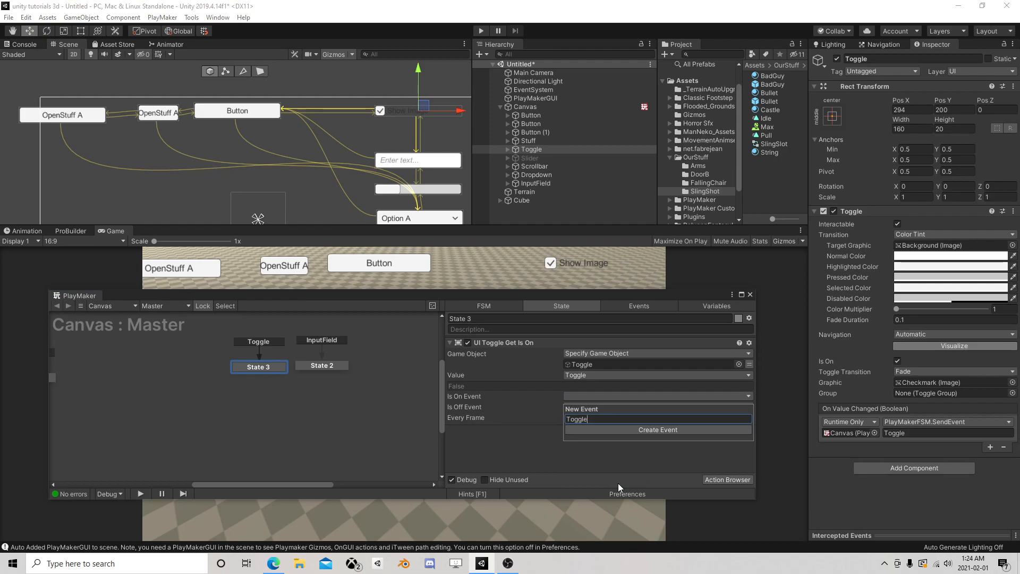
text( is On)
key(Return)
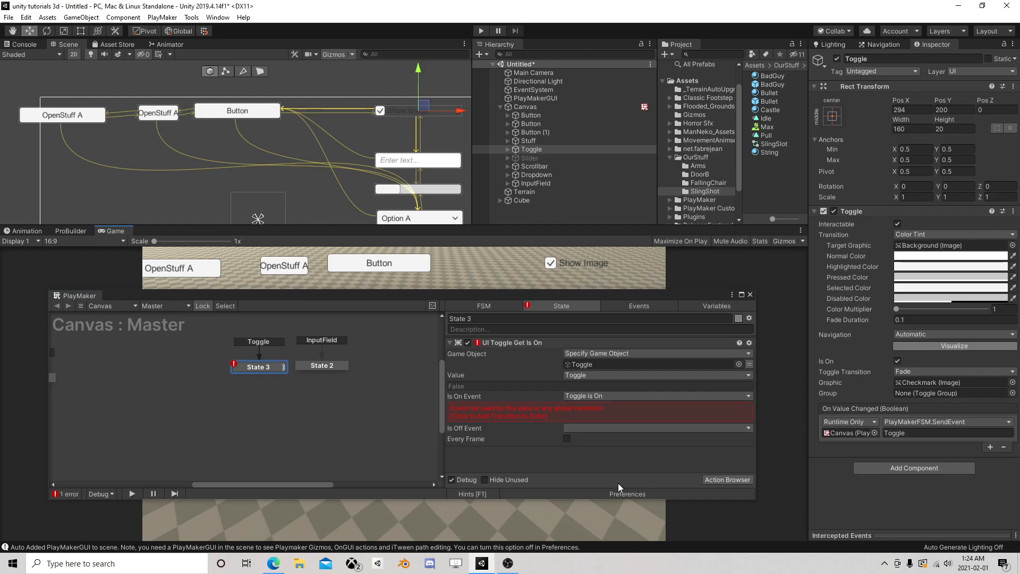
click(505, 413)
- Set State 3's Is Off Event to a new event named "Toggle is Off" and add its transition to the state
click(590, 407)
click(597, 509)
text(Togg)
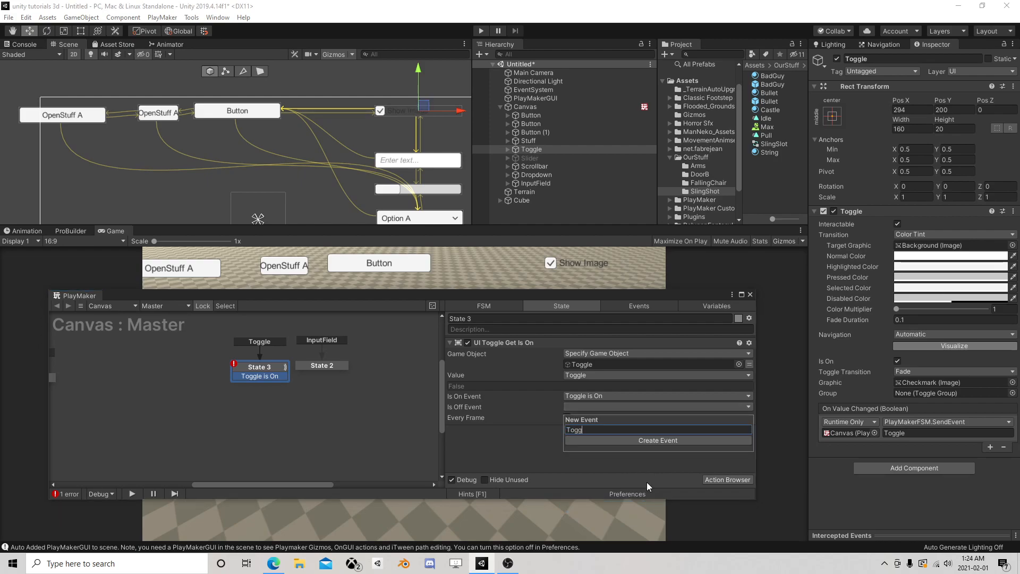
text(le is Off)
key(Return)
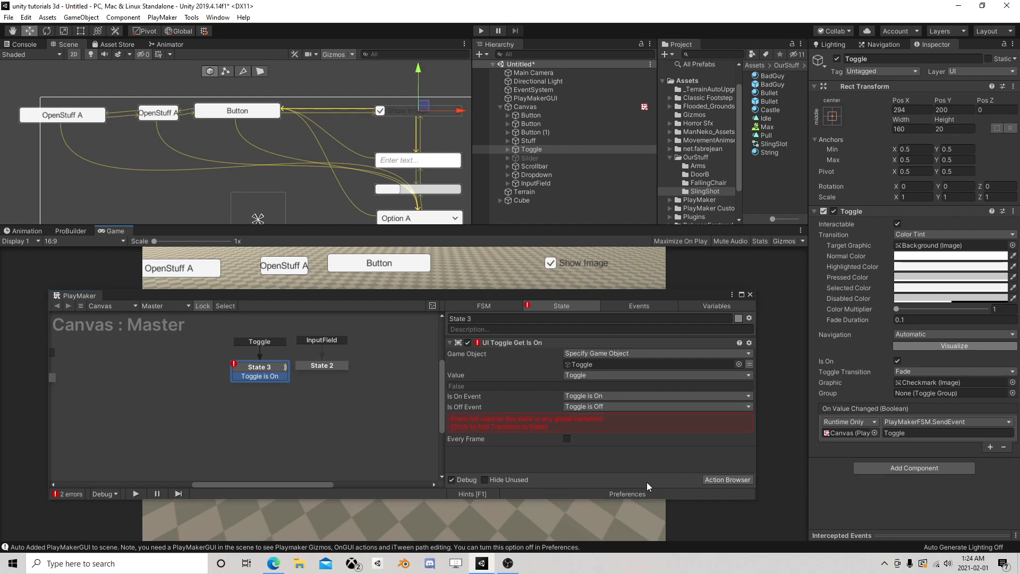
click(604, 421)
- Move State 2 aside, then create a new state beside State 3 and link the Toggle is On transition to it
drag(318, 365, 381, 361)
right_click(322, 379)
click(344, 384)
drag(270, 376, 324, 369)
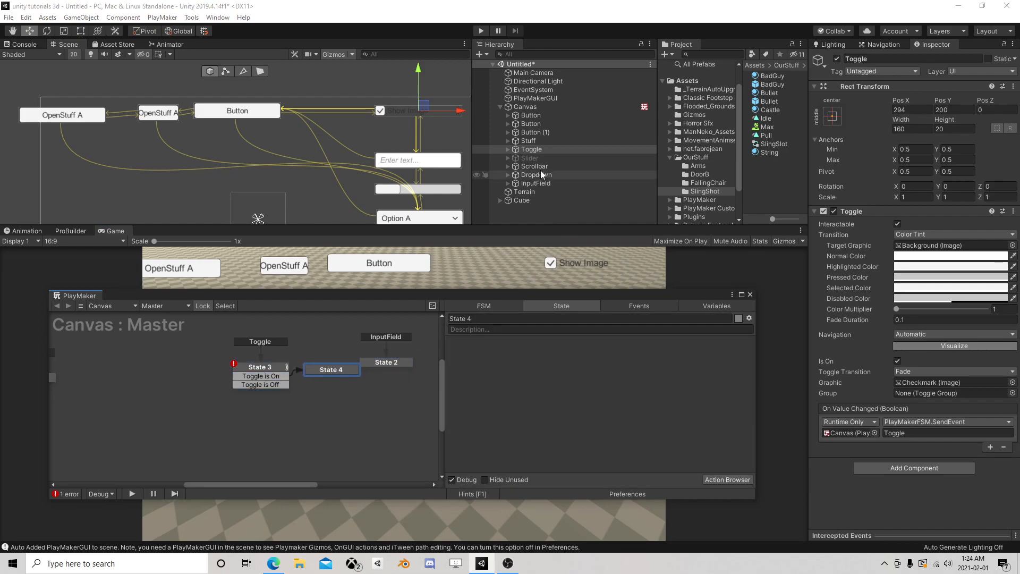
drag(531, 158, 518, 385)
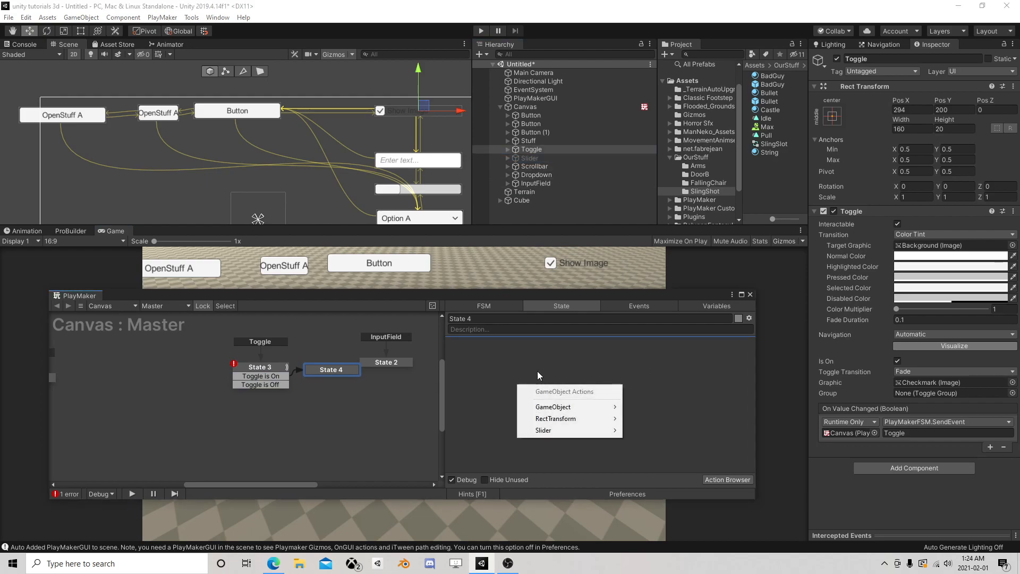
mouse_move(553, 406)
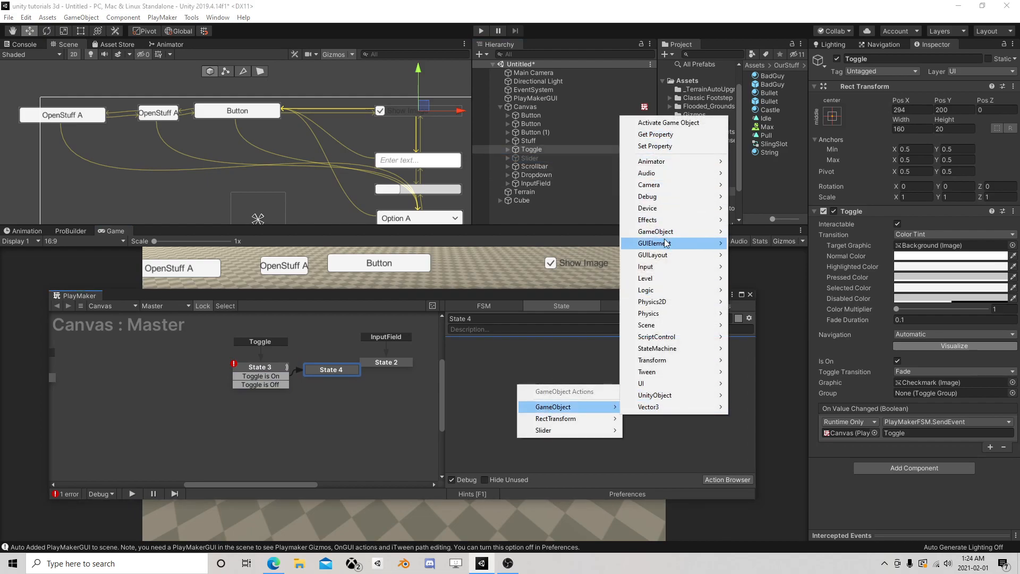
mouse_move(690, 231)
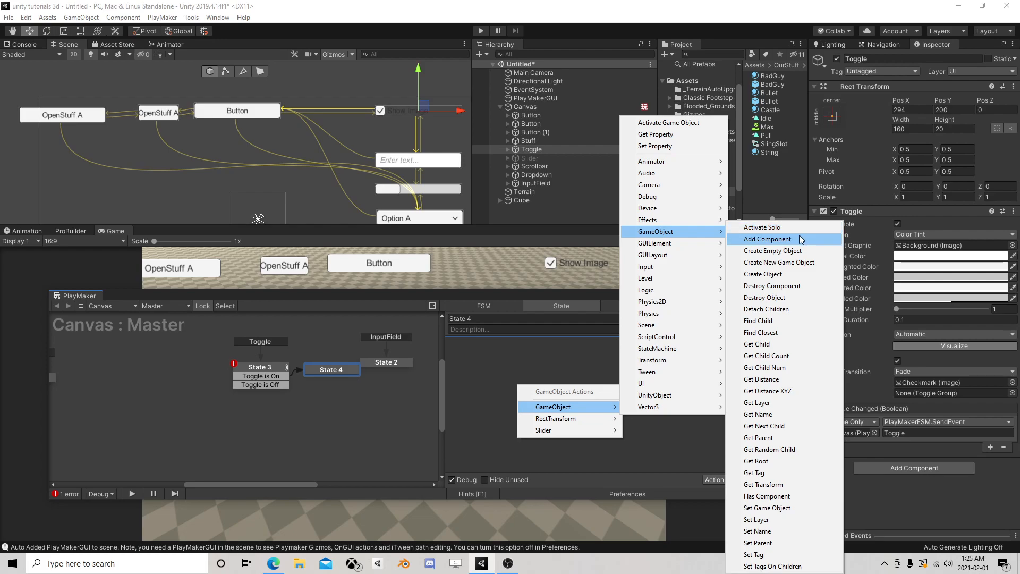
click(477, 369)
- Add an Activate Game Object action to State 4 by searching the actions for "activa"
click(727, 479)
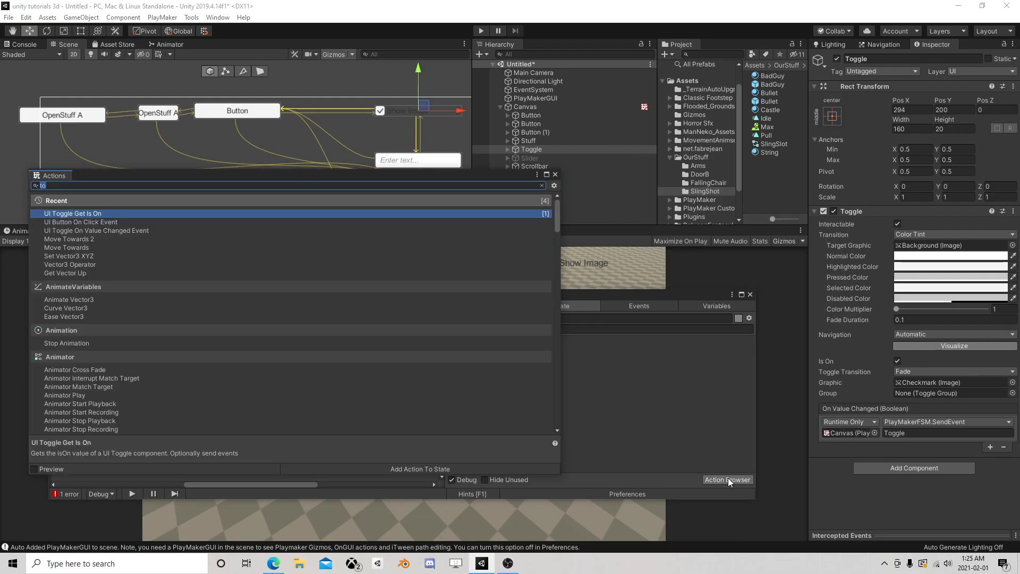
text(activa)
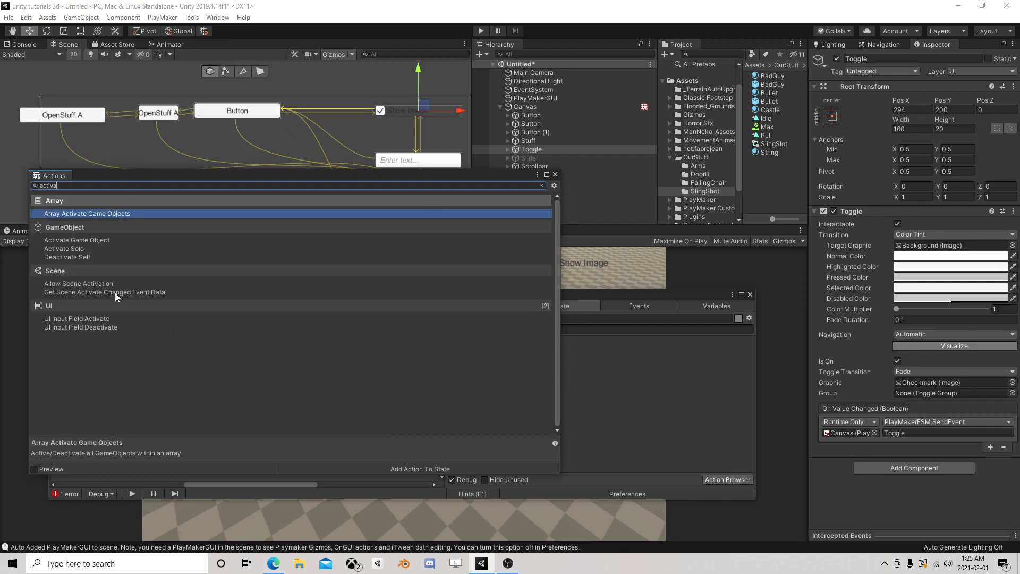
double_click(90, 240)
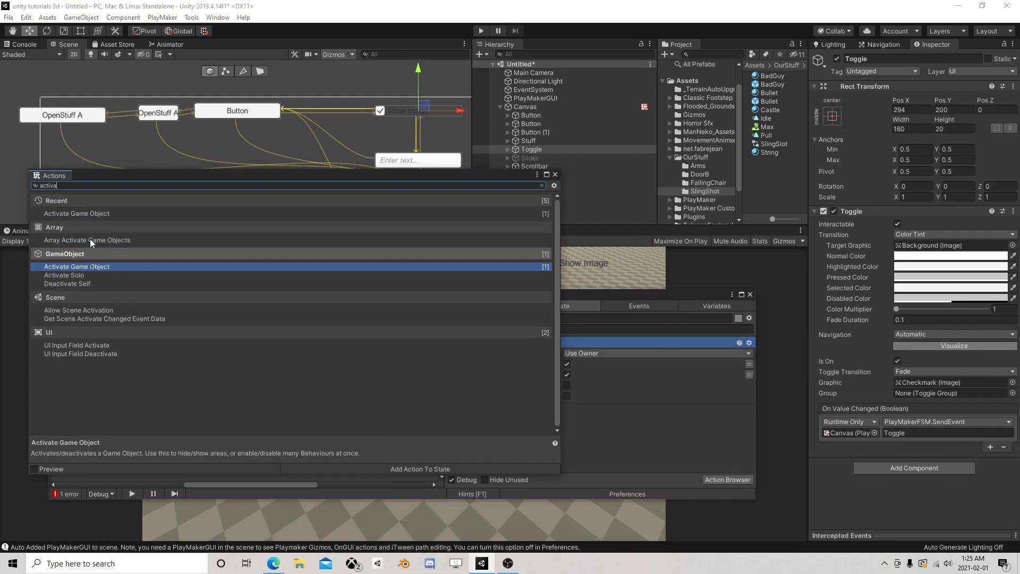
click(555, 174)
- Specify the Slider as the Activate Game Object target and turn off Recursive
click(598, 354)
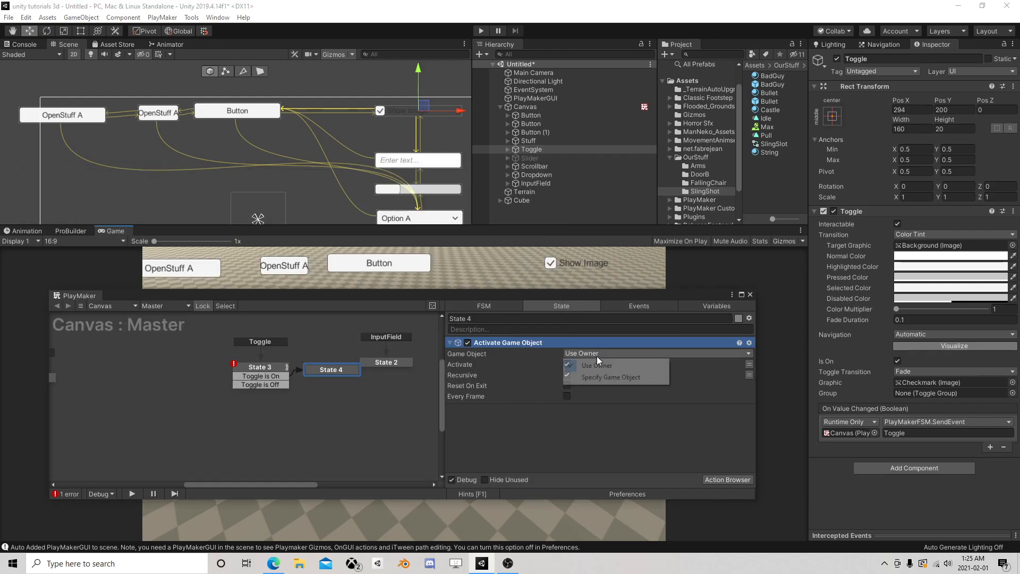
click(630, 378)
drag(530, 158, 632, 366)
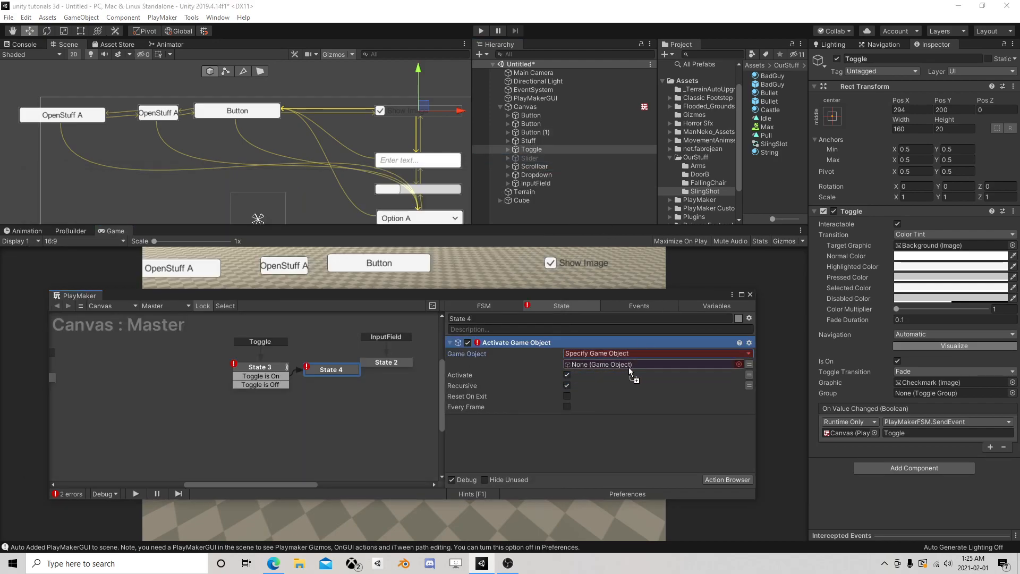
click(567, 385)
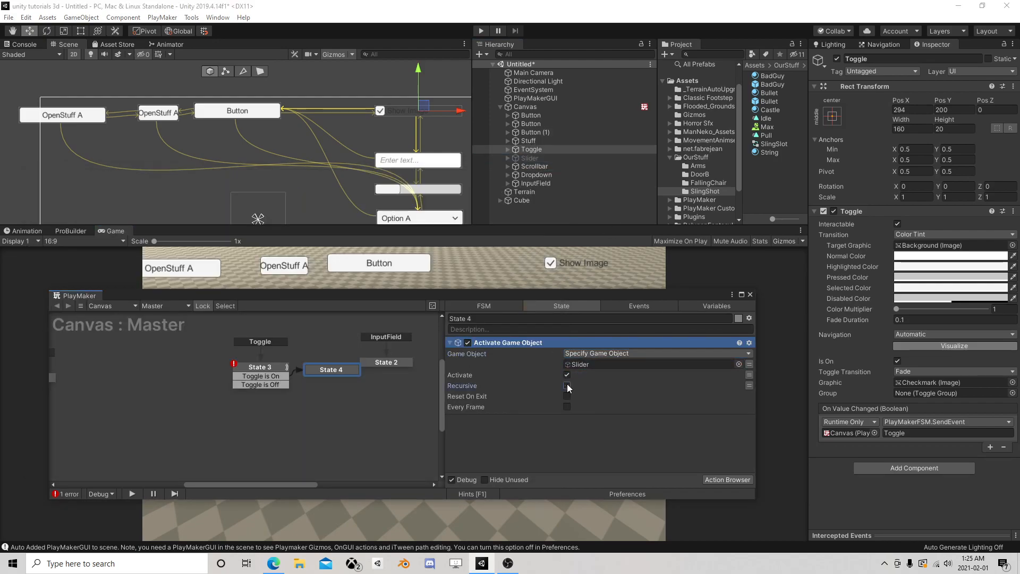
- Add a FINISHED transition from State 4 back to State 3 and place State 4 directly beneath State 3
right_click(337, 371)
mouse_move(399, 377)
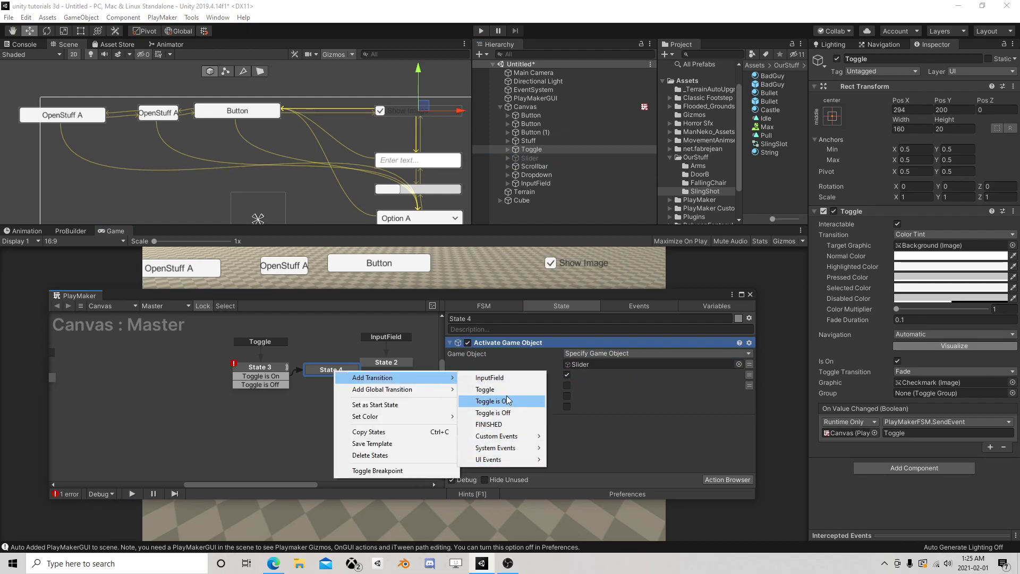
click(488, 424)
drag(336, 378, 257, 402)
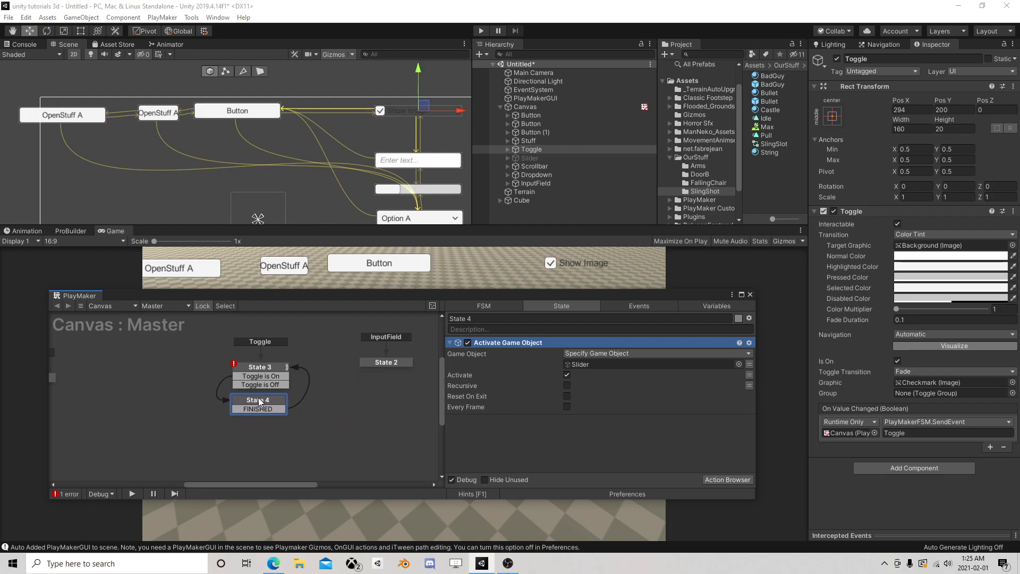
- Copy State 4 and paste the duplicate beneath it
right_click(259, 399)
click(299, 459)
right_click(231, 426)
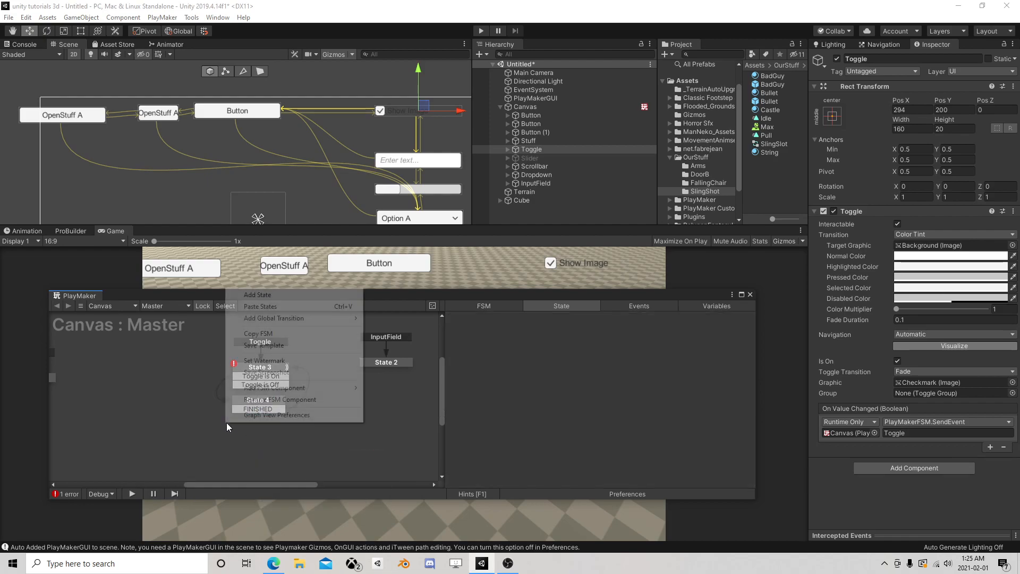
click(276, 307)
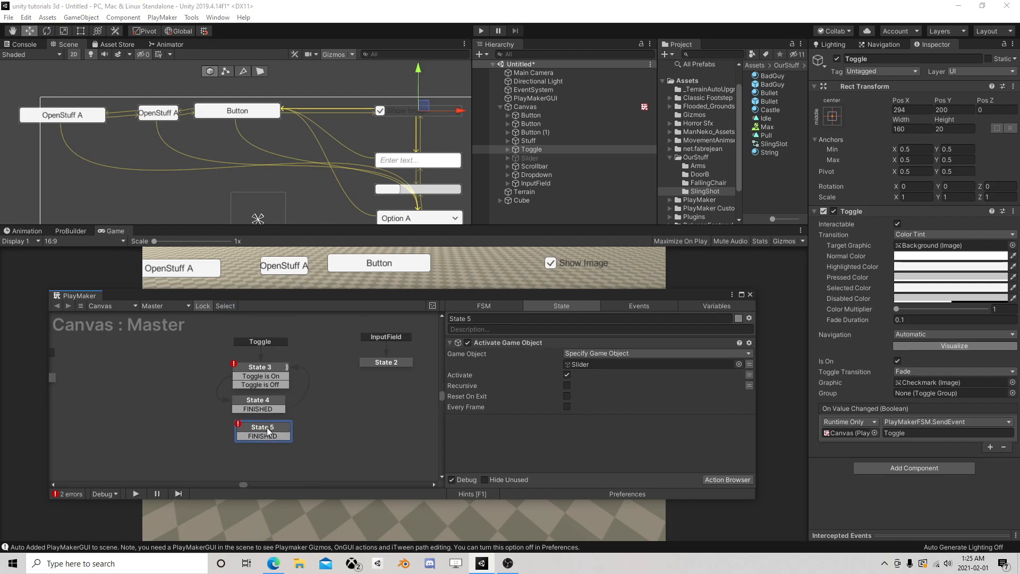
- Link Toggle is Off to the pasted state and its FINISHED transition back to State 3, with the Slider's Activate option turned off
drag(298, 416, 275, 373)
click(267, 428)
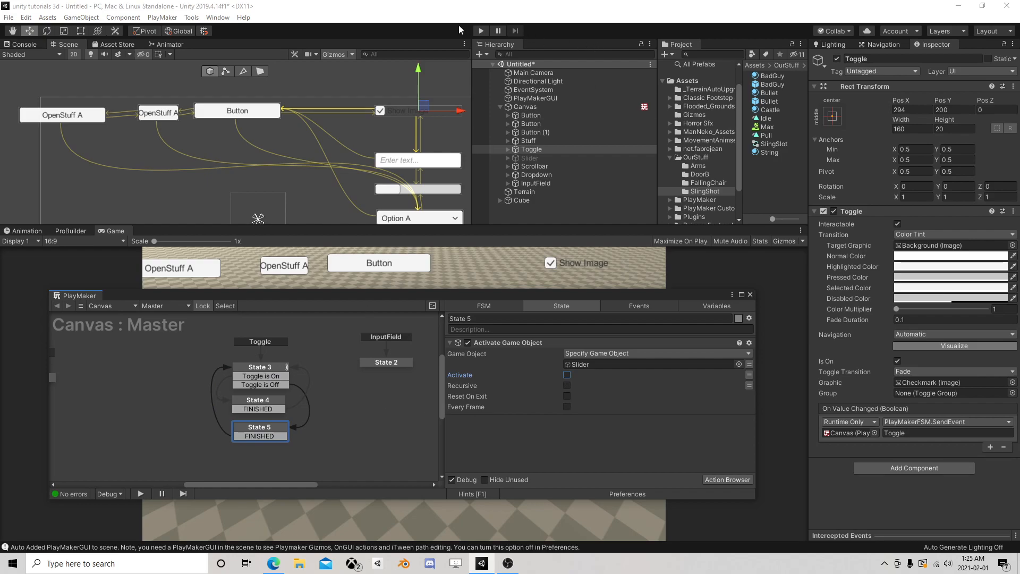
- Close the state machine editor and expand the Slider in the hierarchy to examine its child objects
click(750, 294)
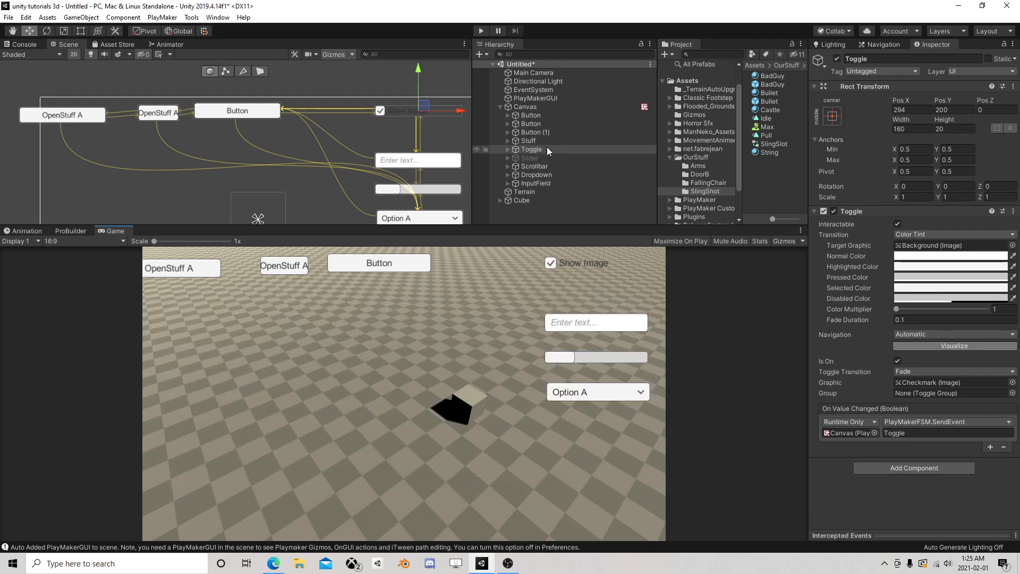
click(509, 158)
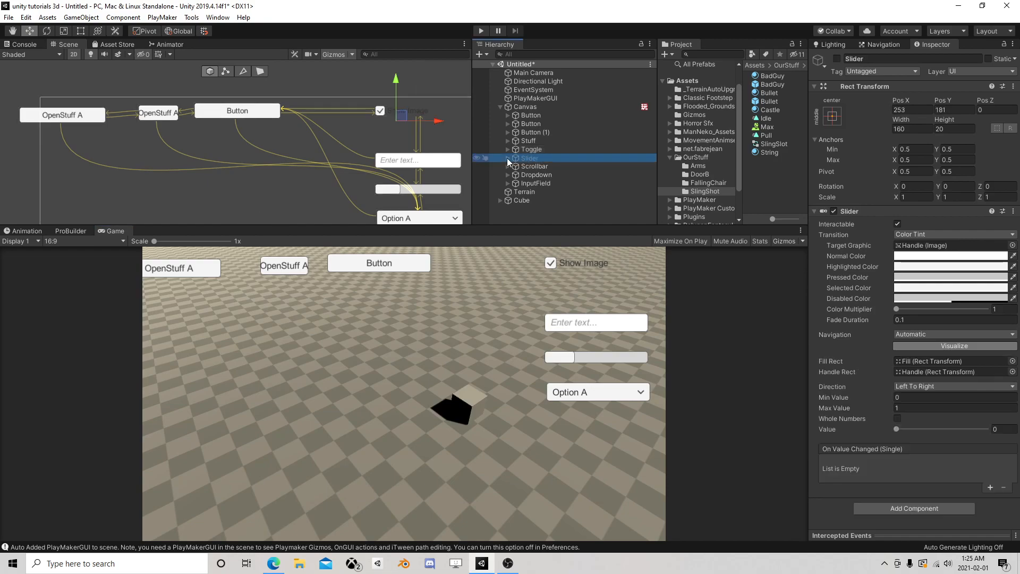
click(508, 158)
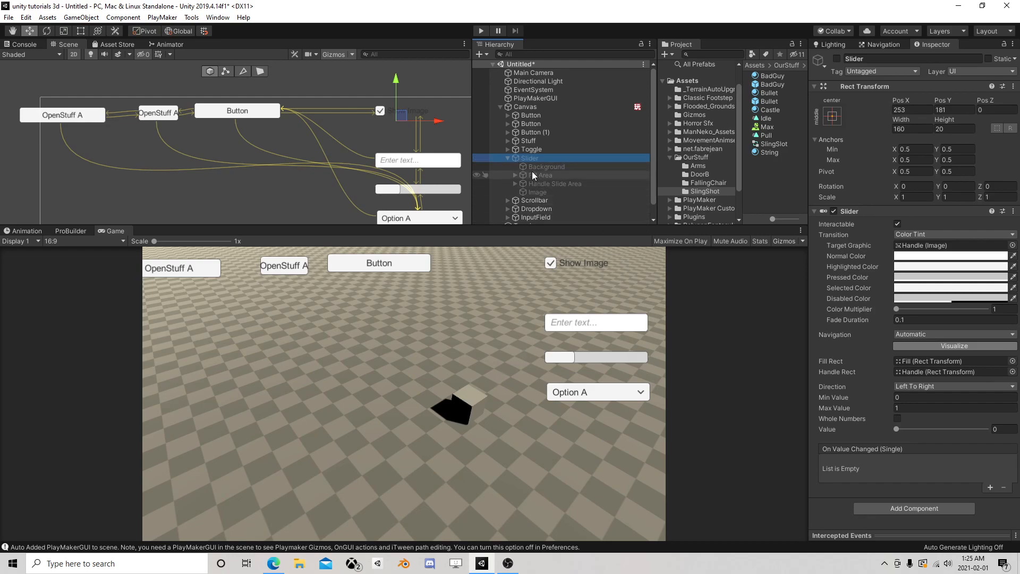
- Open the Canvas's Master state machine and add an event named Slider
click(532, 108)
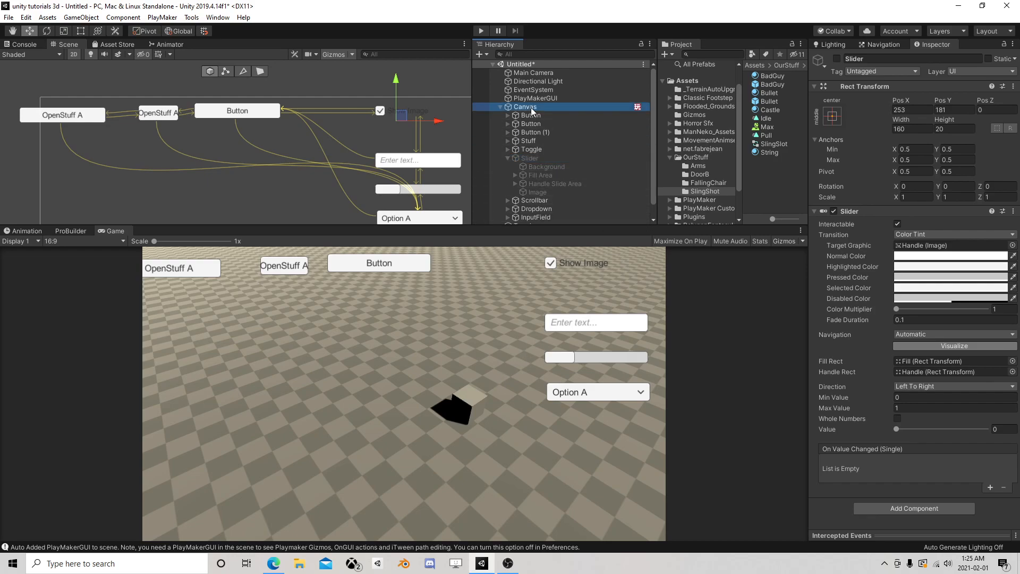
click(1003, 446)
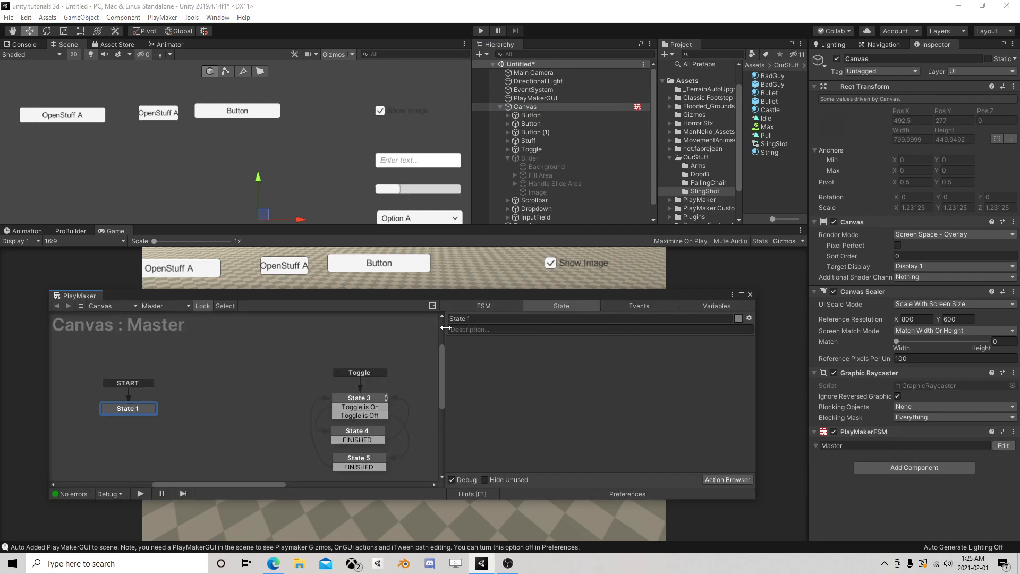
middle_drag(204, 400, 261, 354)
click(633, 305)
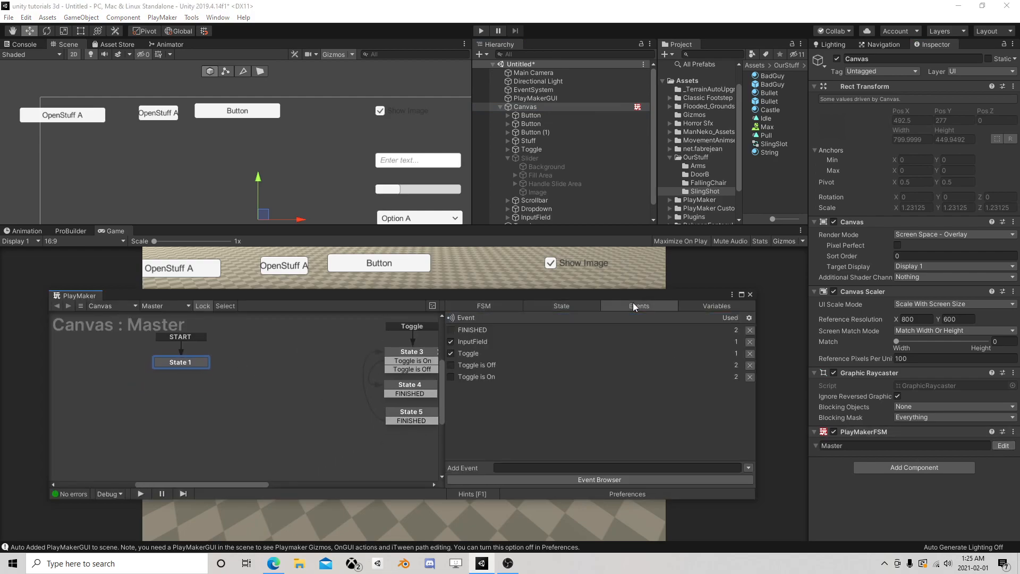
text(Slider)
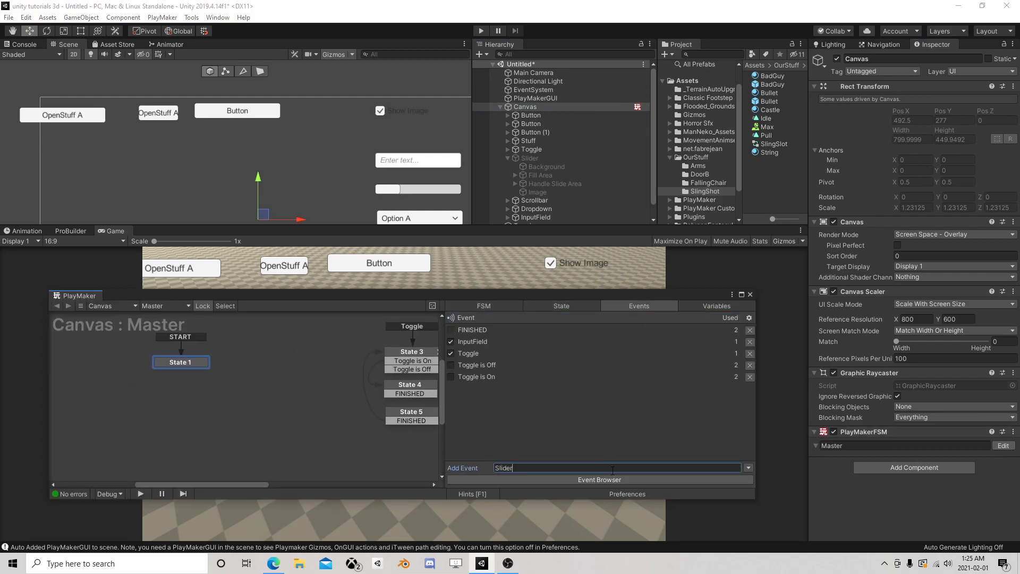
key(Return)
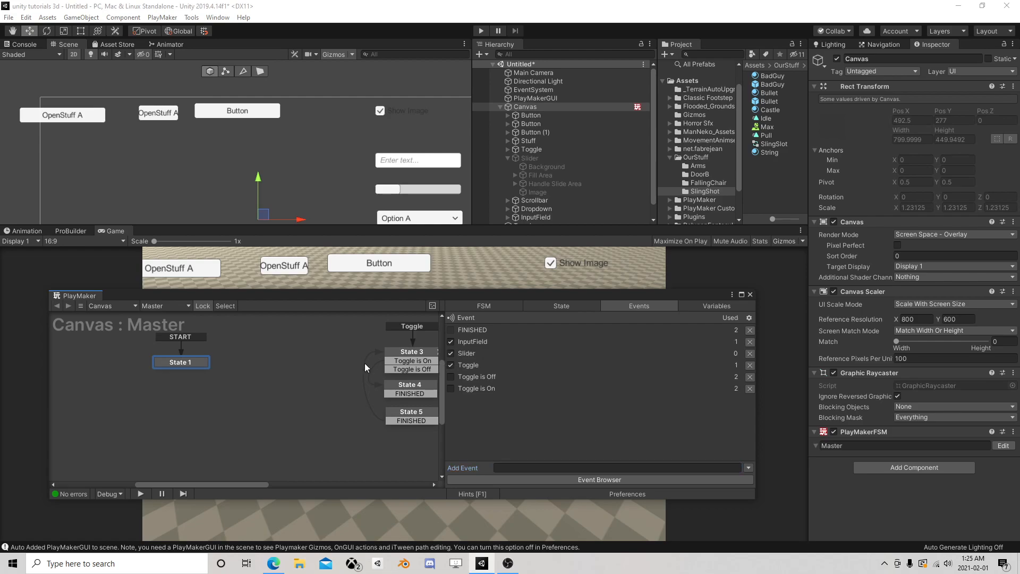
- Add a new state between State 1 and State 3 and give it a Slider global transition
right_click(248, 360)
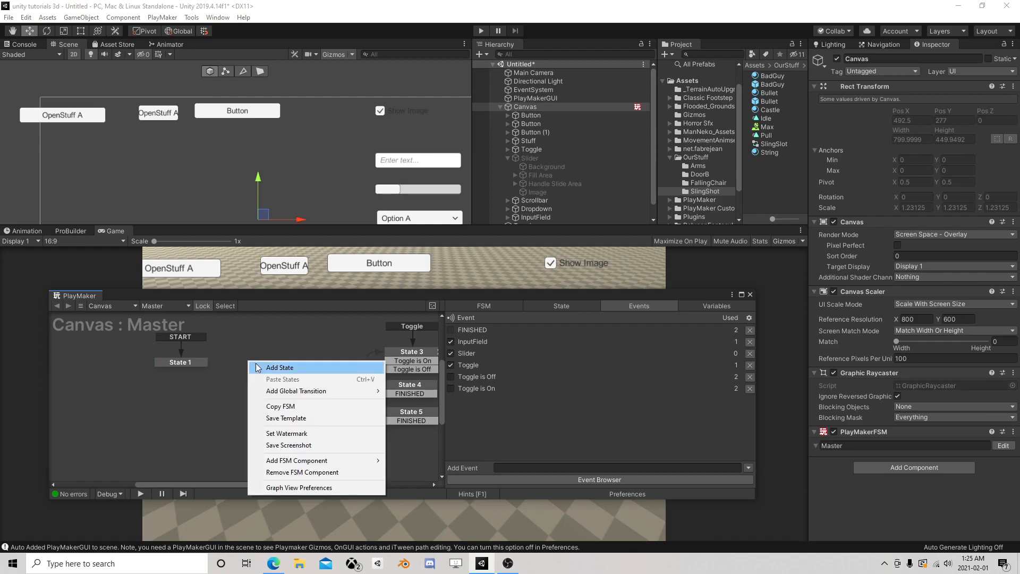
click(289, 365)
right_click(285, 364)
mouse_move(382, 383)
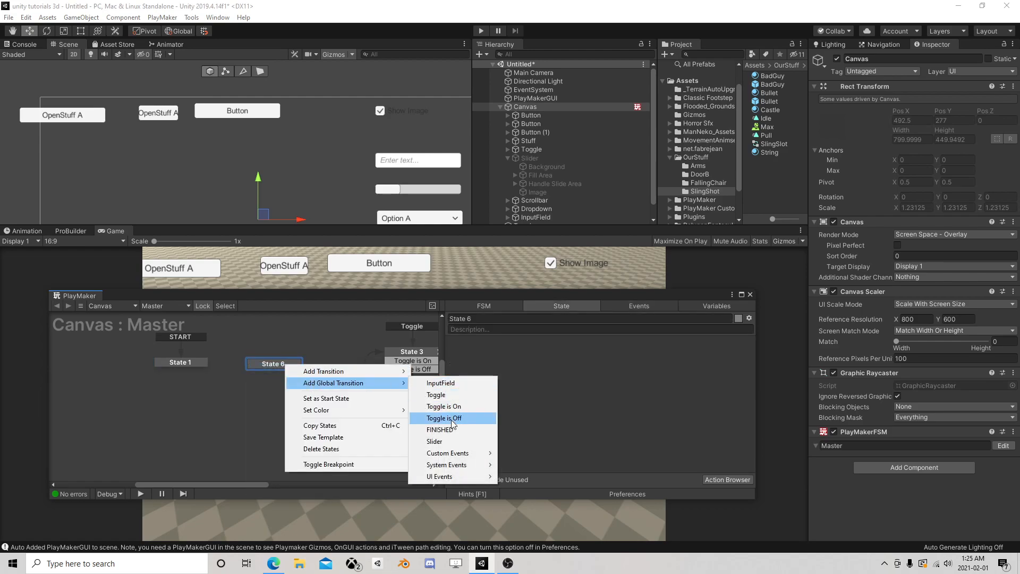
click(435, 441)
- Add an On Value Changed entry to the Slider object that calls the Canvas's PlayMakerFSM.SendEvent with the text Slider
click(553, 157)
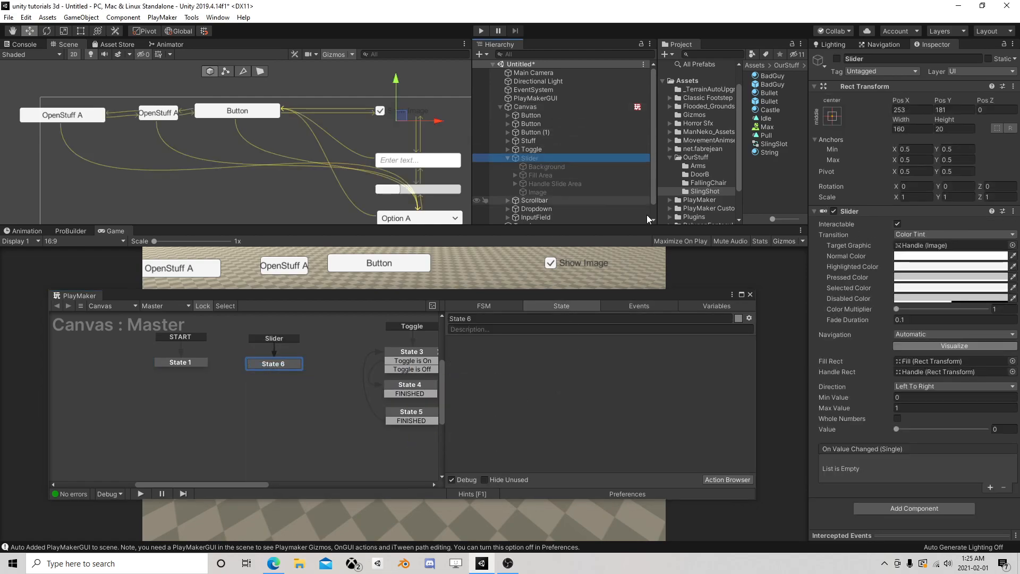
click(989, 488)
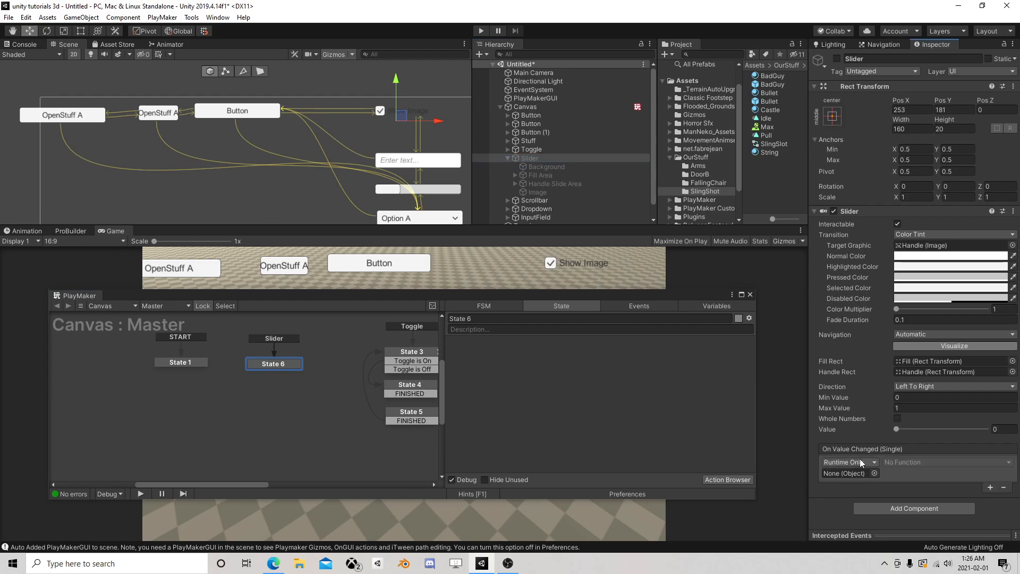
drag(531, 108, 862, 473)
click(904, 461)
mouse_move(903, 460)
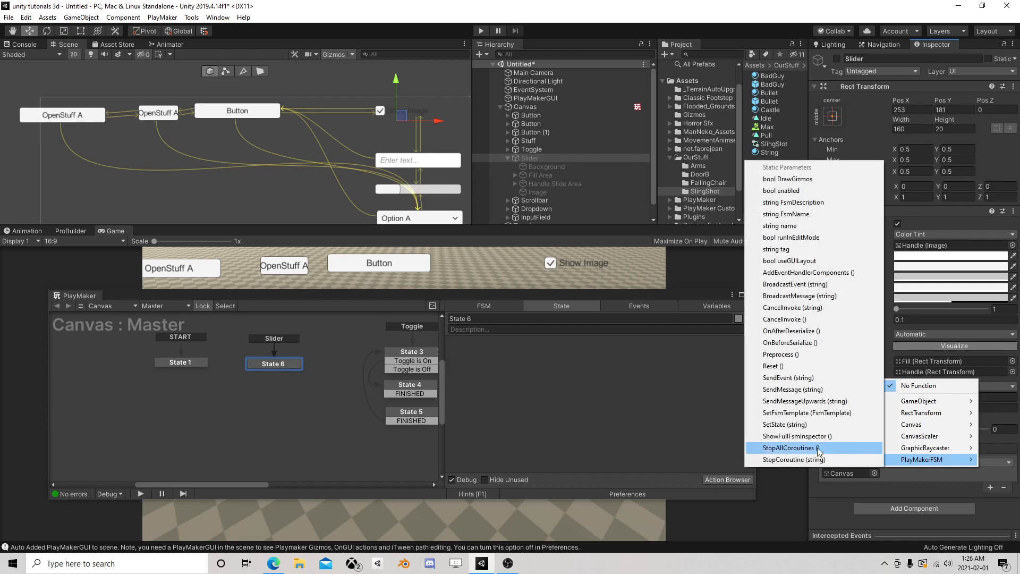
click(797, 378)
click(891, 473)
text(Slider)
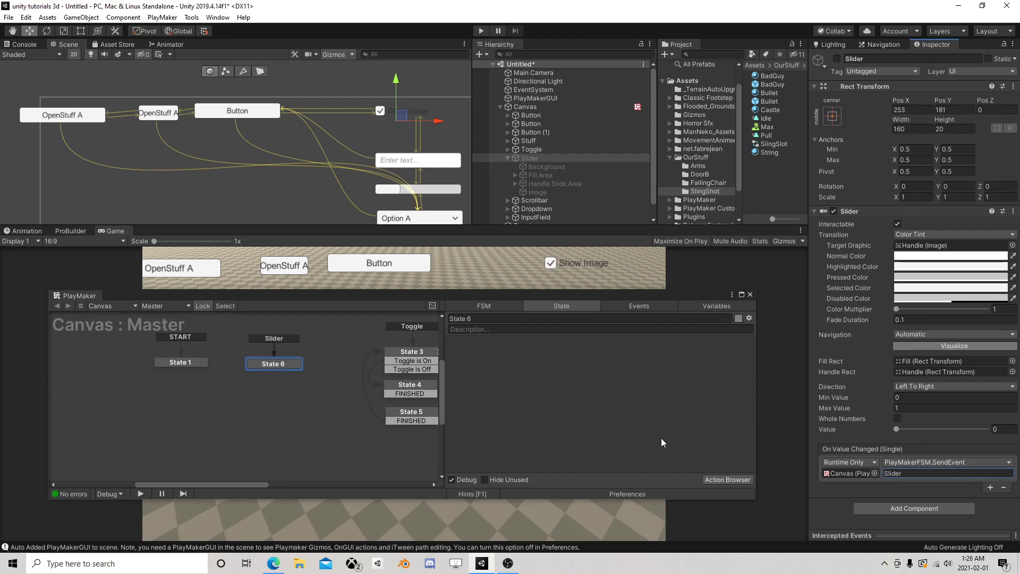
- Find the UI Slider Get Value action and add it to State 6
click(290, 365)
click(717, 479)
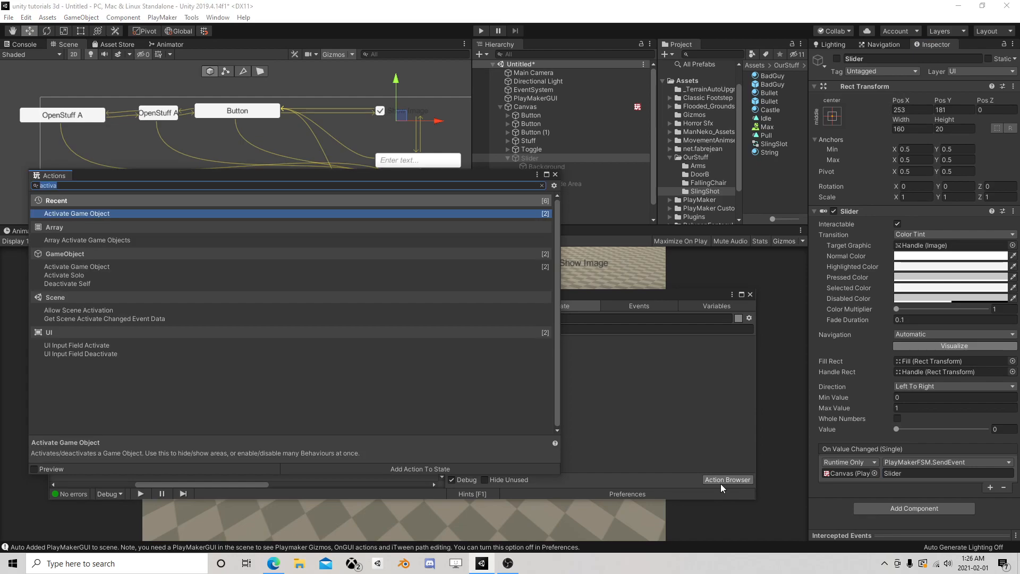
text(slider)
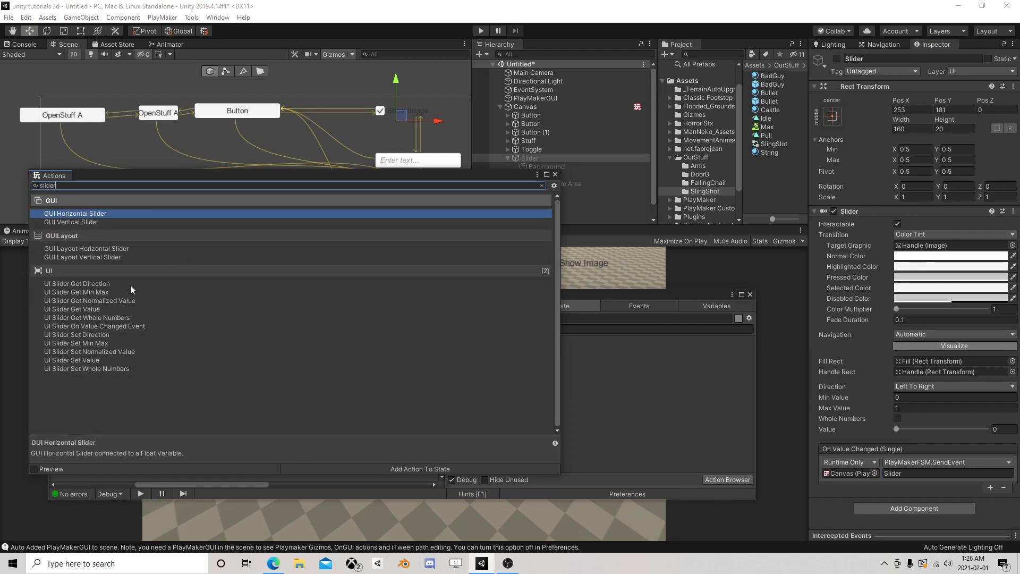
double_click(82, 308)
click(556, 176)
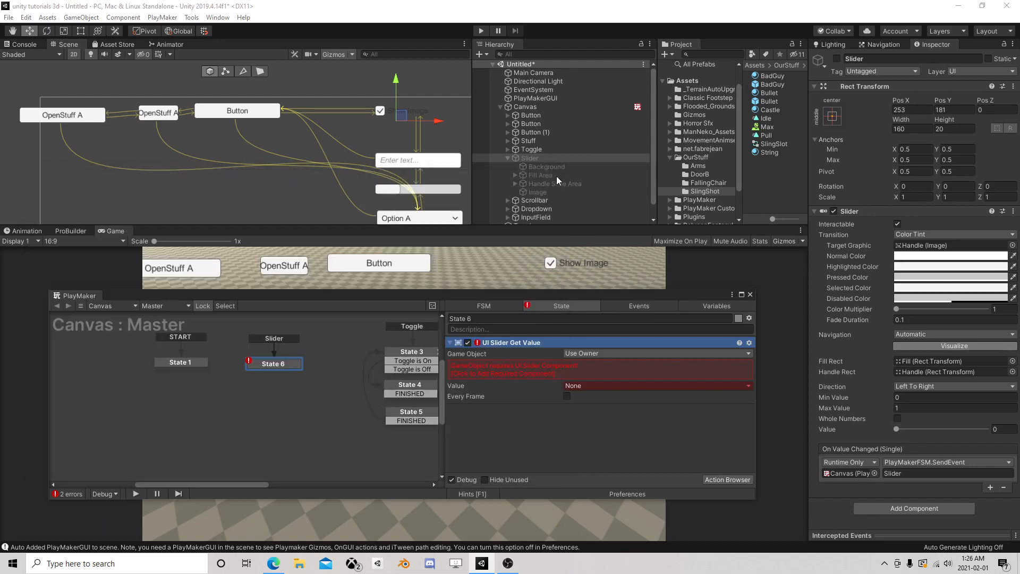
- Specify the Slider as UI Slider Get Value's game object and store its value in a new variable named Slider Value
click(605, 354)
click(611, 379)
drag(530, 158, 632, 364)
click(613, 375)
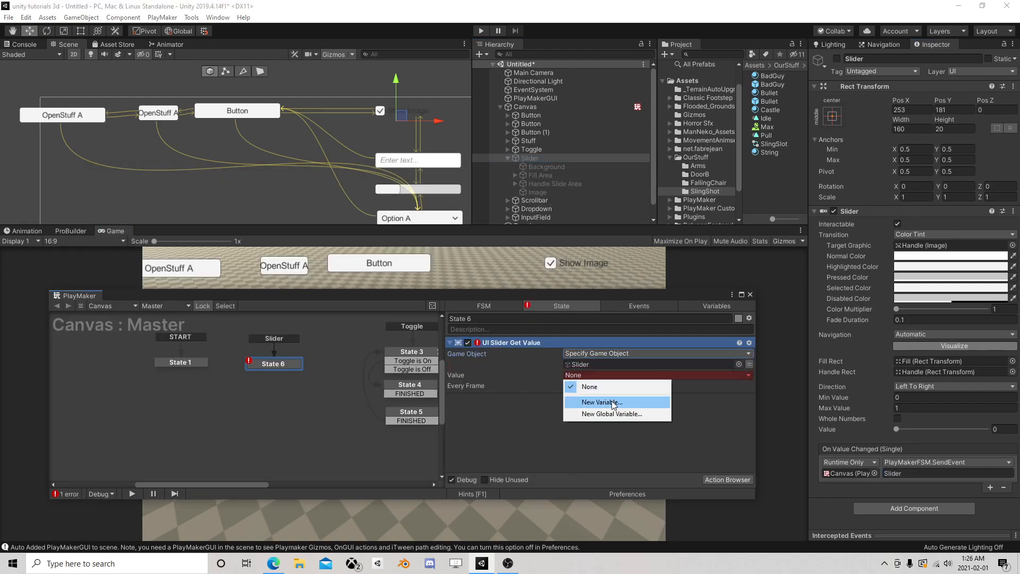
click(613, 399)
text(Slid)
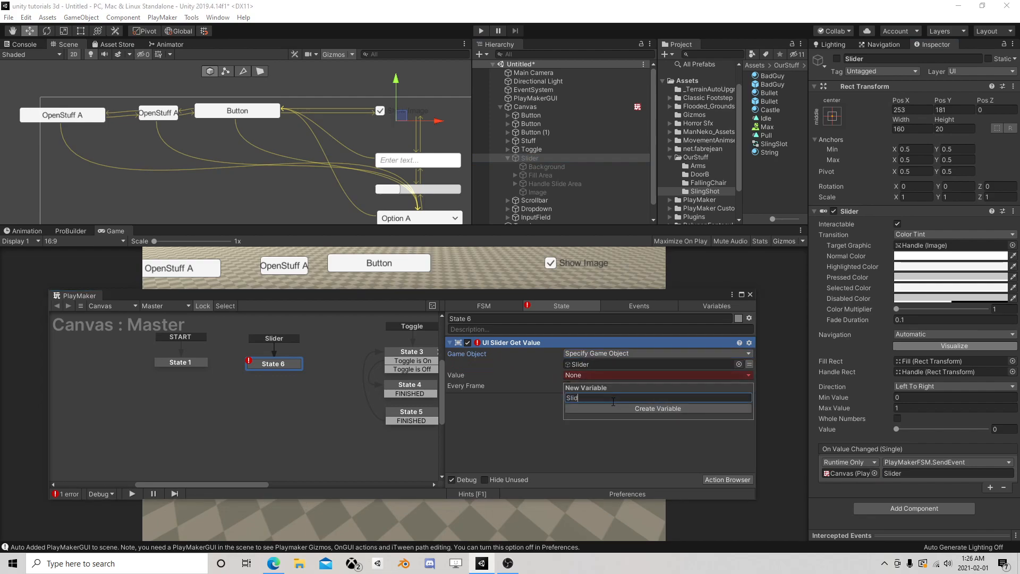
text(er Value)
click(613, 406)
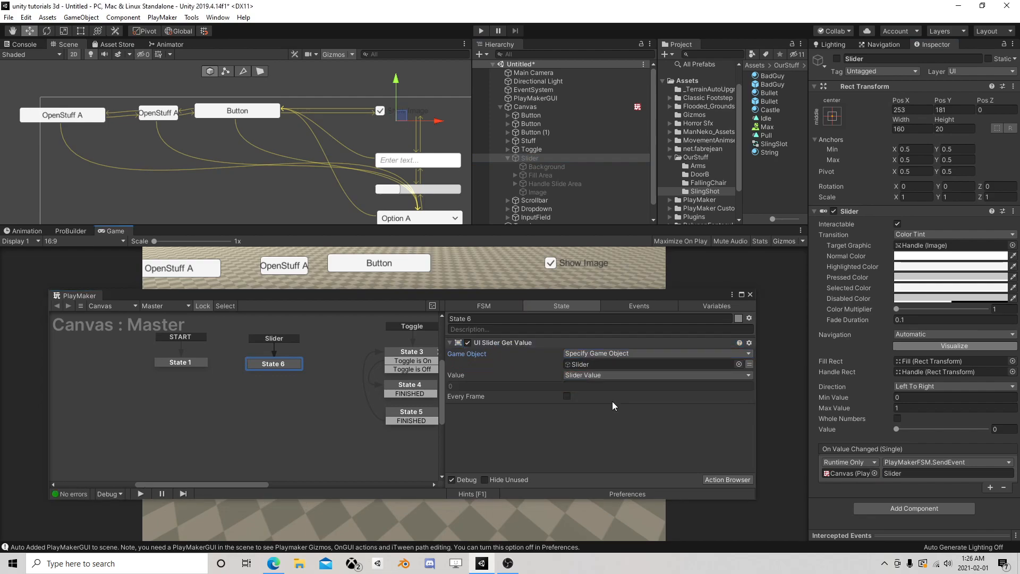
- Add a Float Remap action to State 6 and place it below UI Slider Get Value
click(726, 480)
text(r)
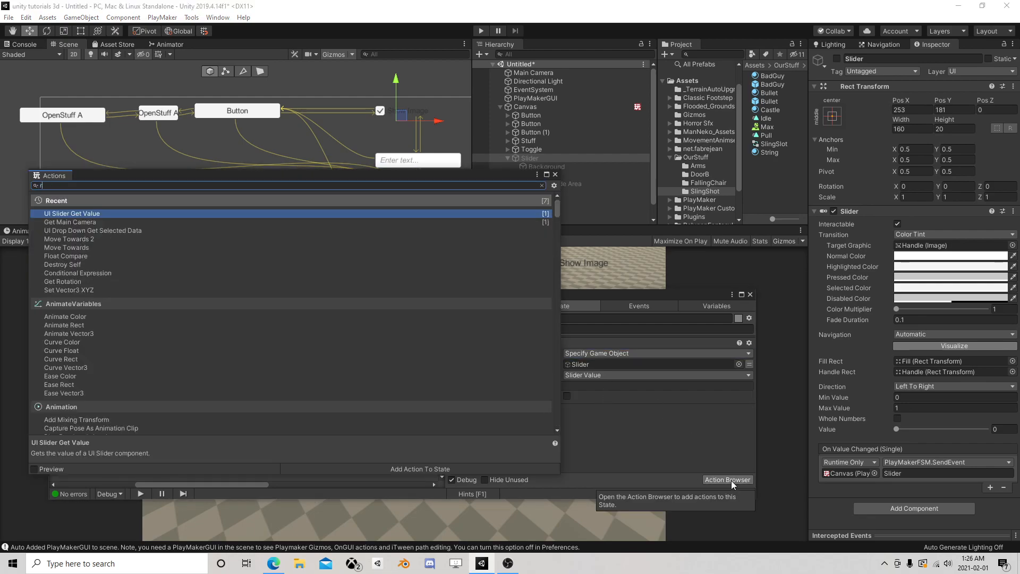
text(emap)
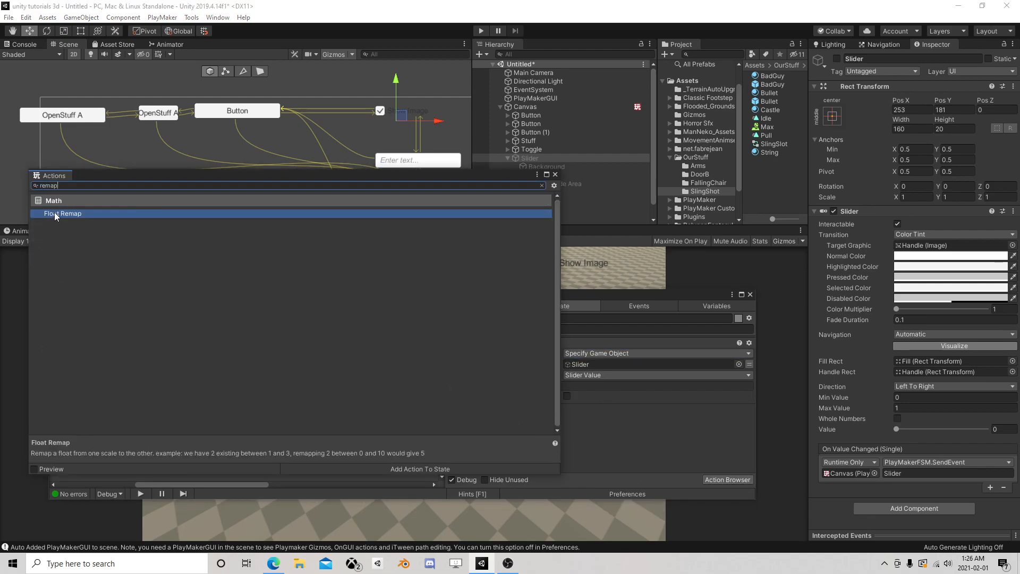
double_click(54, 213)
click(555, 175)
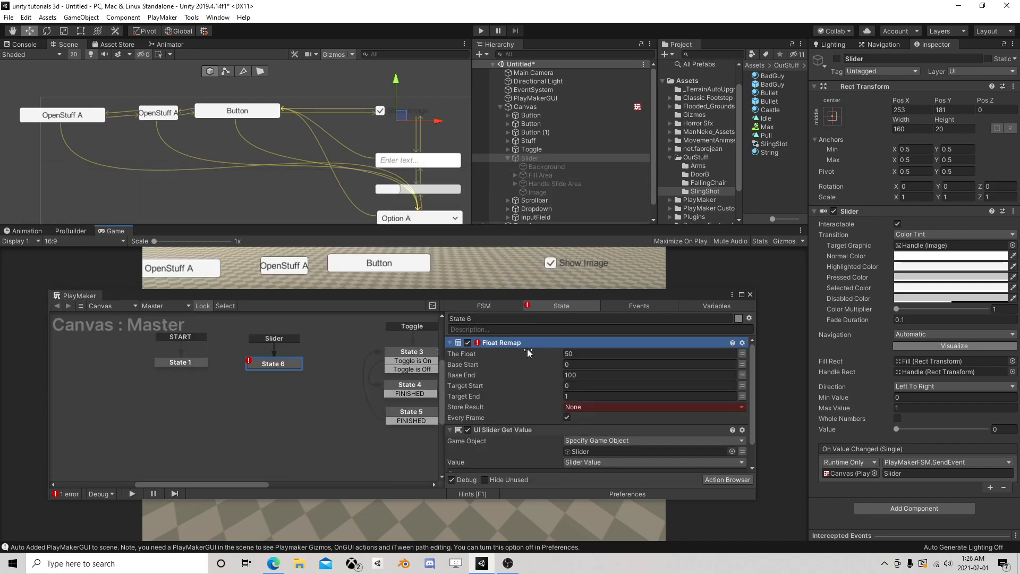
drag(489, 343, 532, 457)
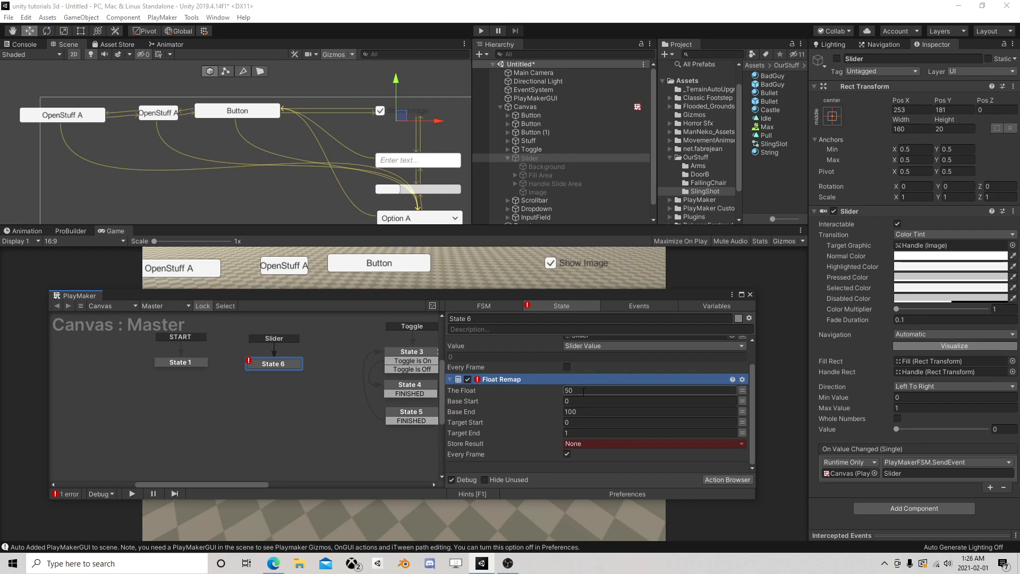
- Use the Slider Value variable as The Float in the Float Remap action
click(743, 390)
click(719, 390)
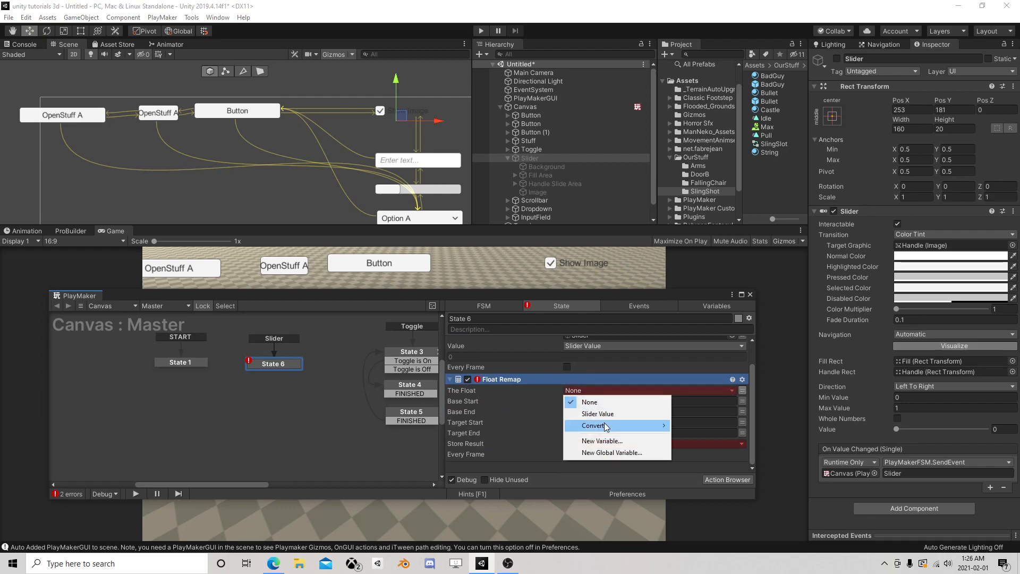
click(634, 411)
- Examine the Slider object's value range by moving its Value to the maximum and back to 0
click(548, 158)
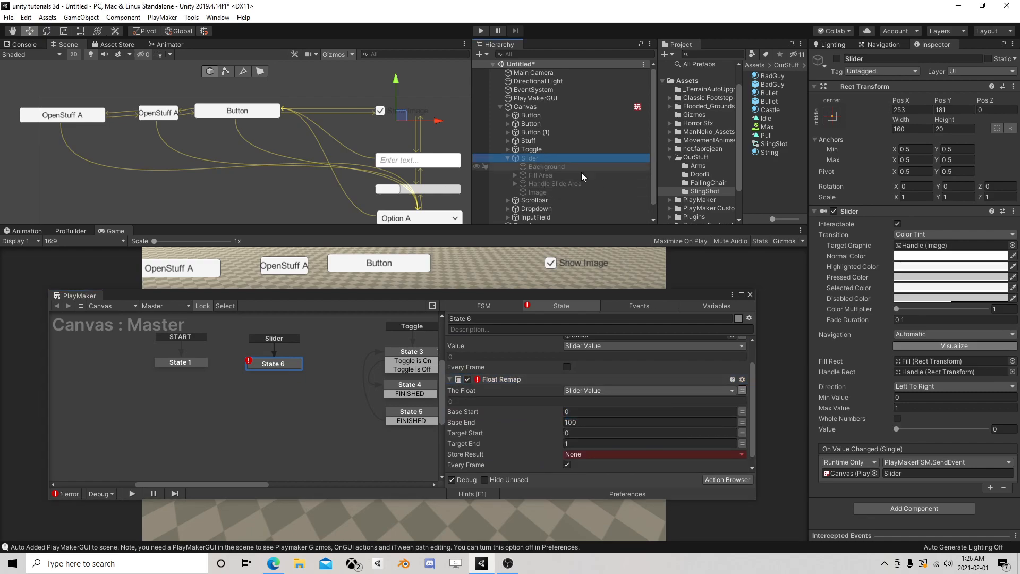
drag(897, 429, 988, 430)
click(995, 430)
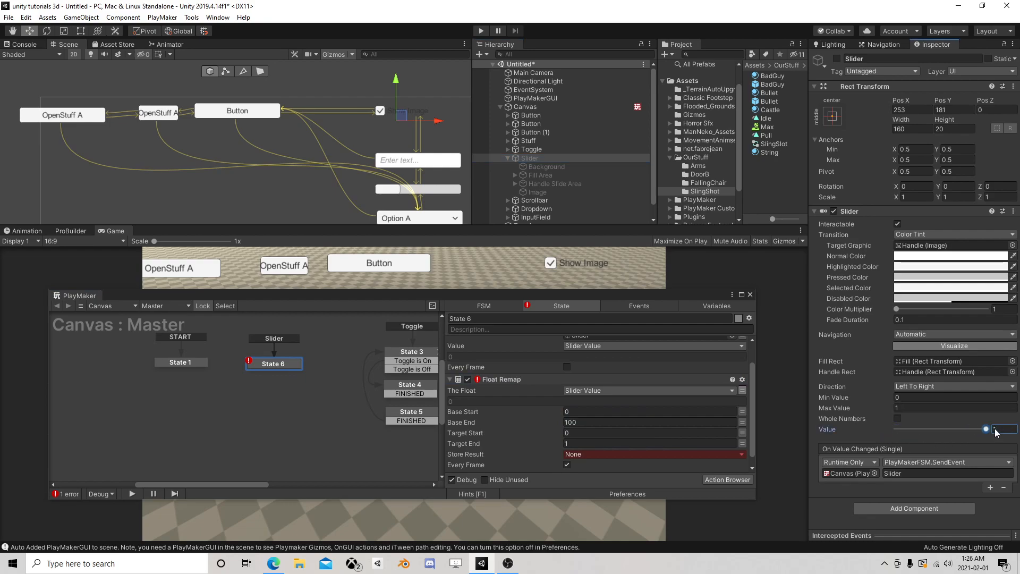
drag(986, 430, 770, 437)
- Set Float Remap's Base End to 1 and its Target End to 360
scroll(614, 417, down, 1)
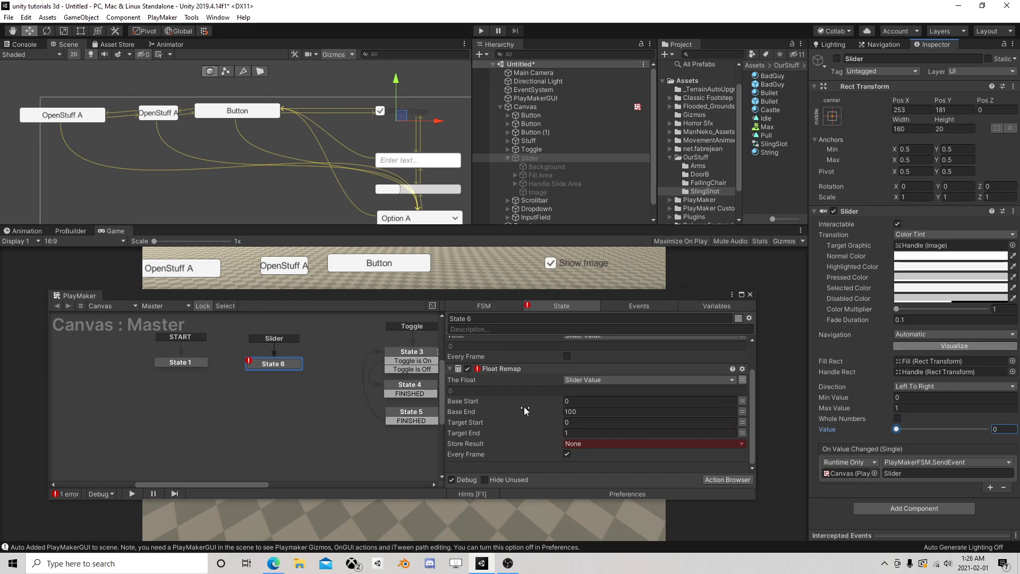
click(582, 412)
text(1)
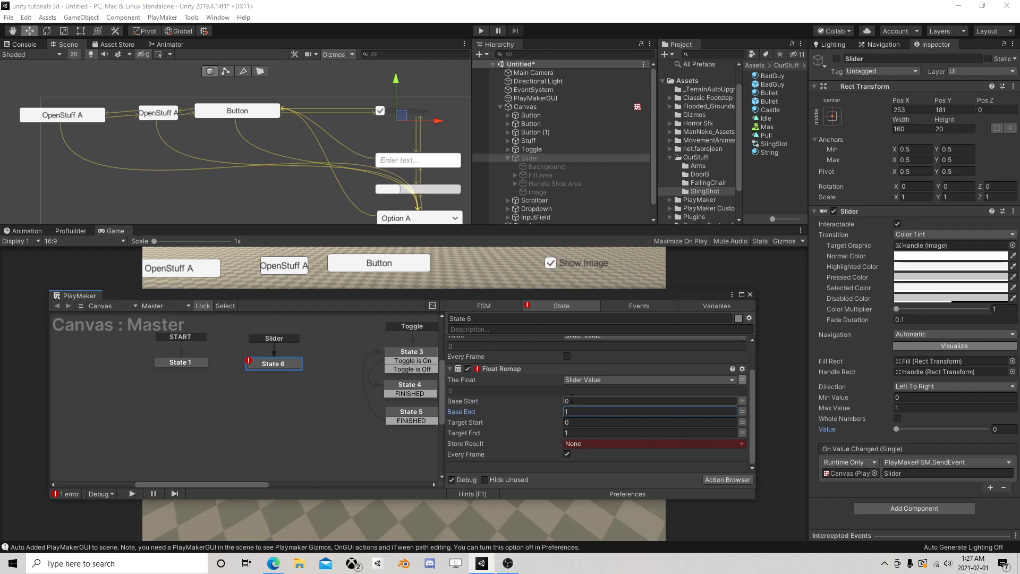
click(583, 422)
click(580, 432)
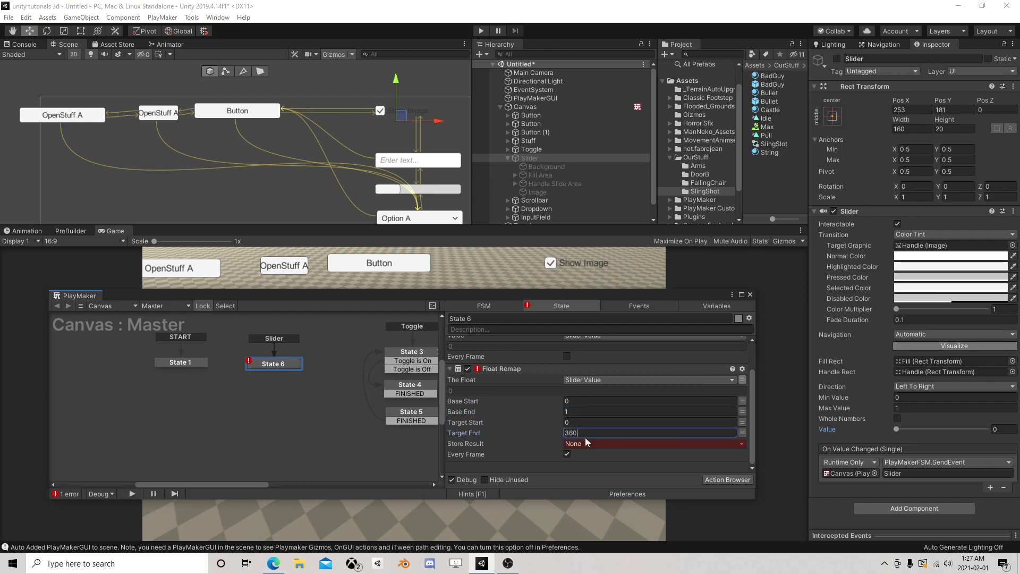
- Store the Float Remap result in a new variable named Remapped Slider and turn off the action's Every Frame option
click(587, 440)
click(601, 484)
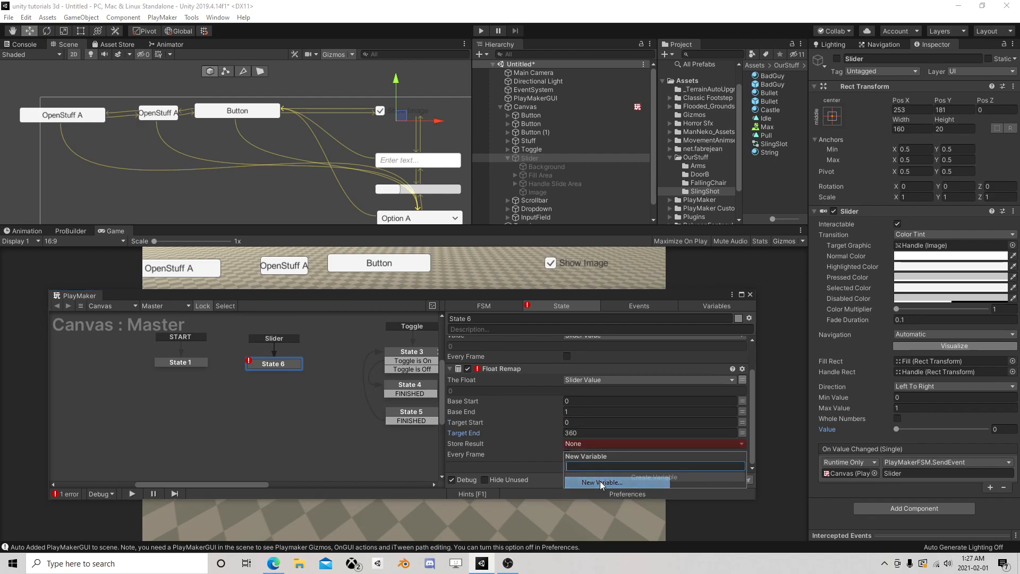
text(Remapped)
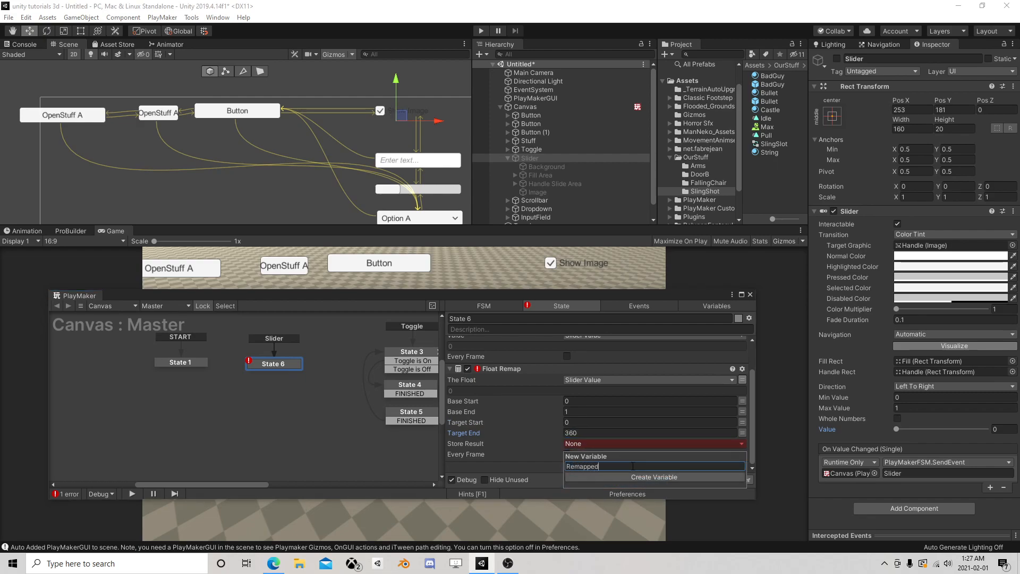
text( Slider)
key(Return)
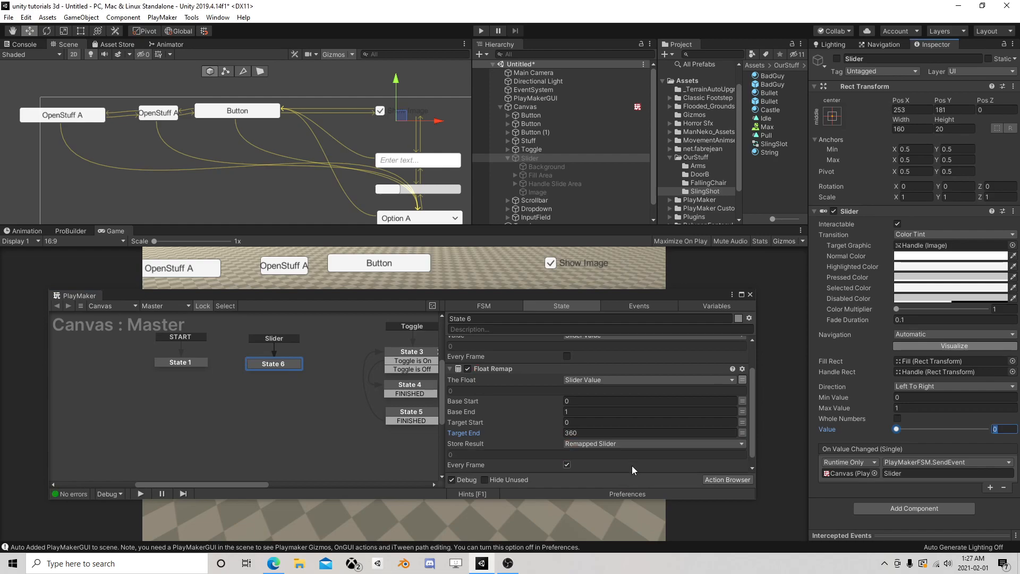
click(567, 465)
click(567, 454)
- Find the Set Rotation action and add it to State 6
click(718, 480)
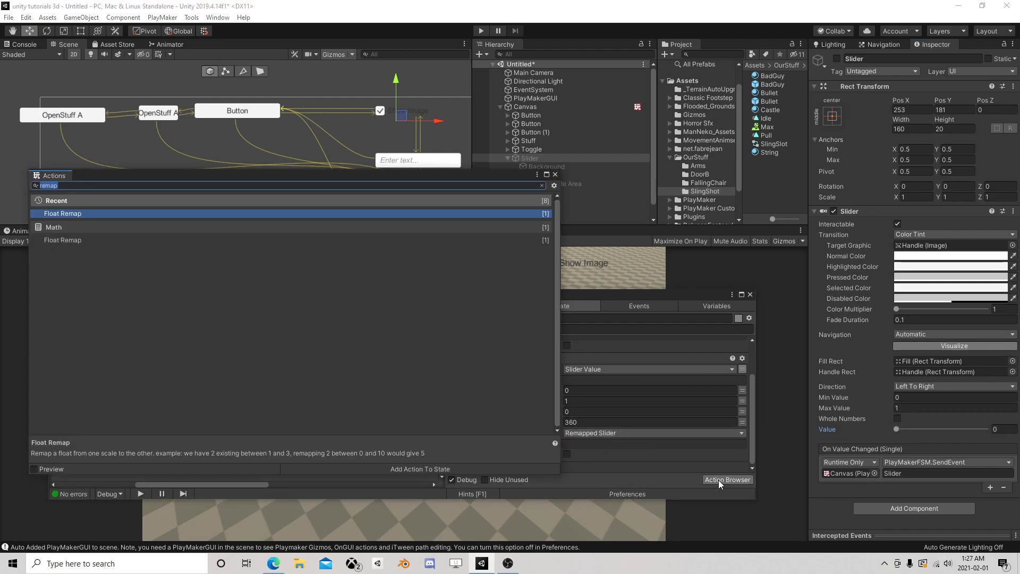
text(set)
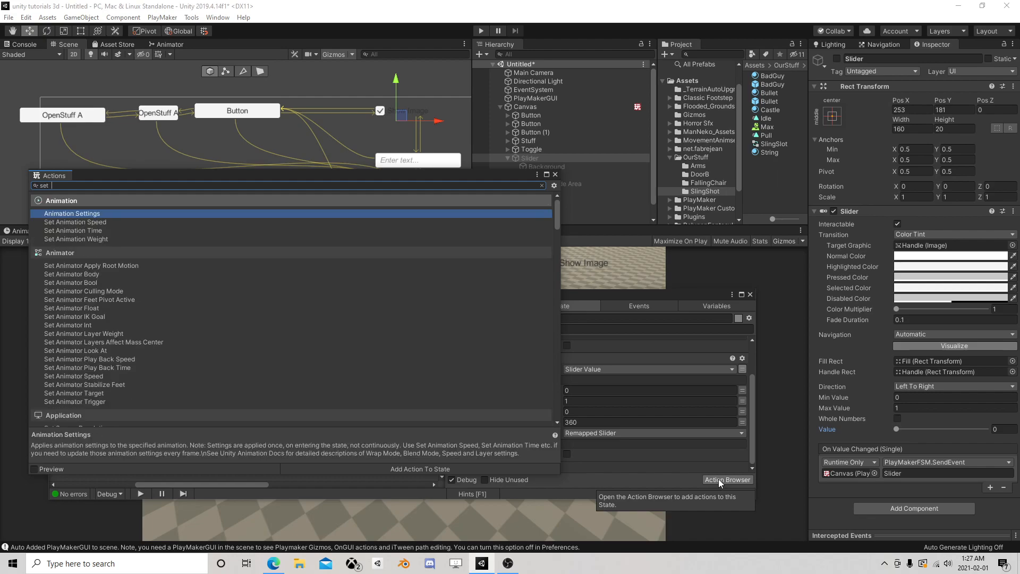
text( rota)
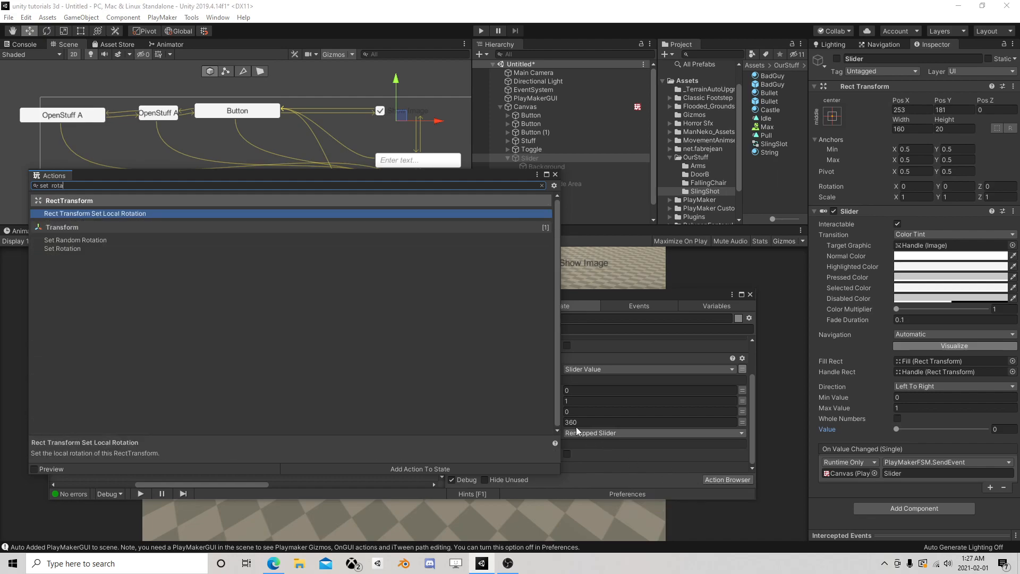
double_click(79, 248)
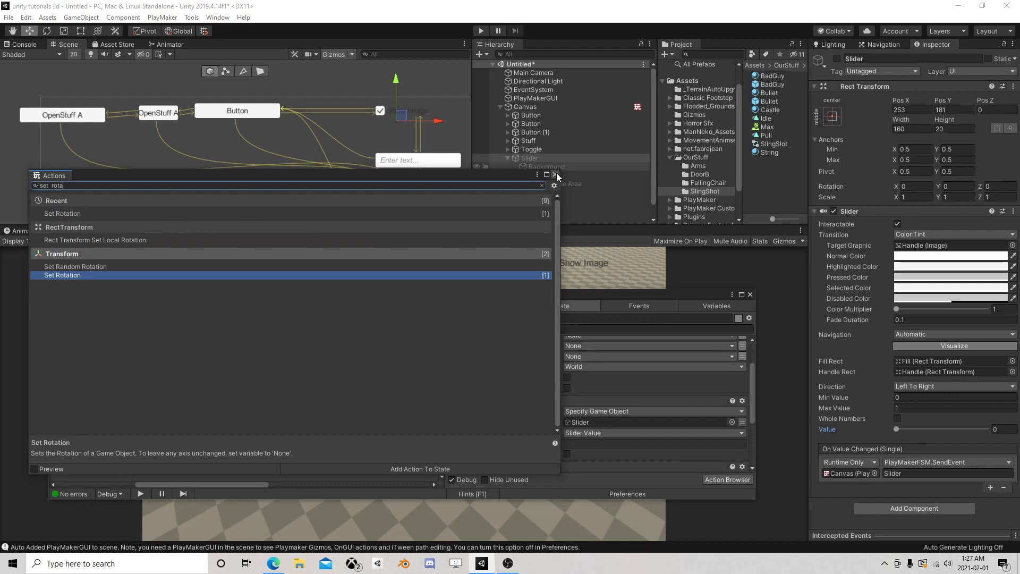
click(555, 174)
scroll(553, 344, up, 3)
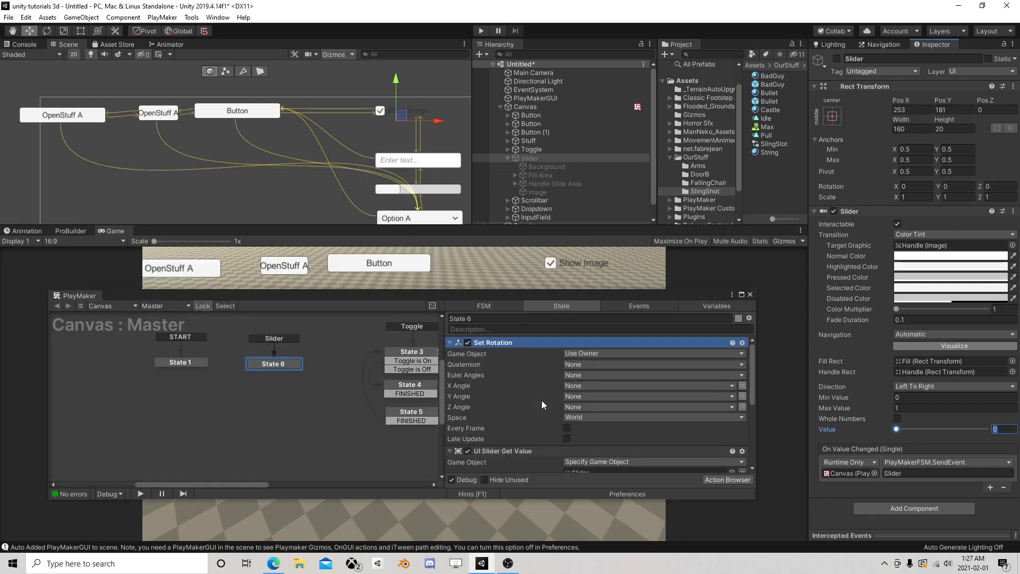
- Move the Set Rotation action to the end of State 6's action list, below the slider value and Float Remap actions
right_click(488, 346)
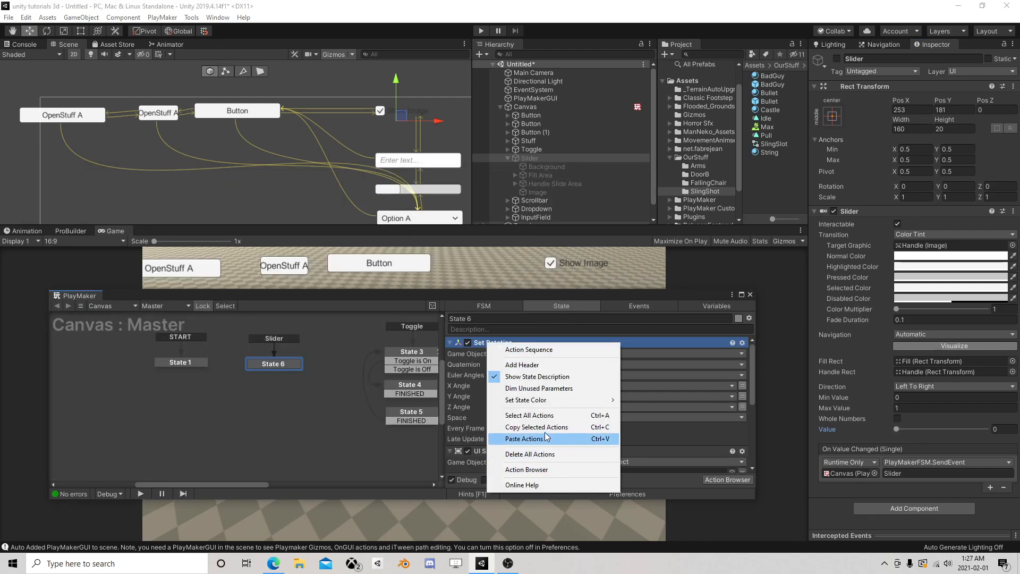
click(389, 435)
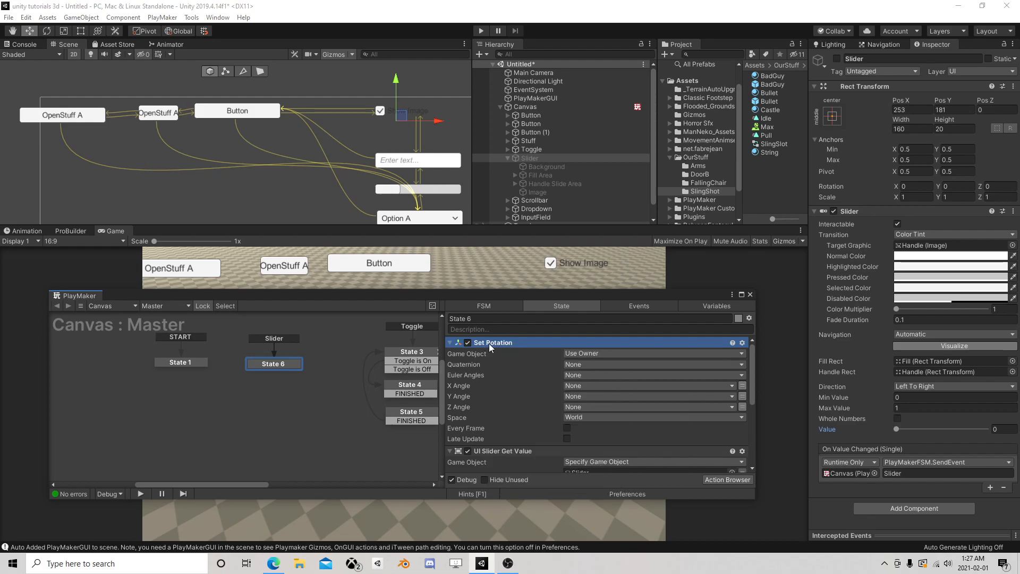
right_click(492, 347)
click(533, 490)
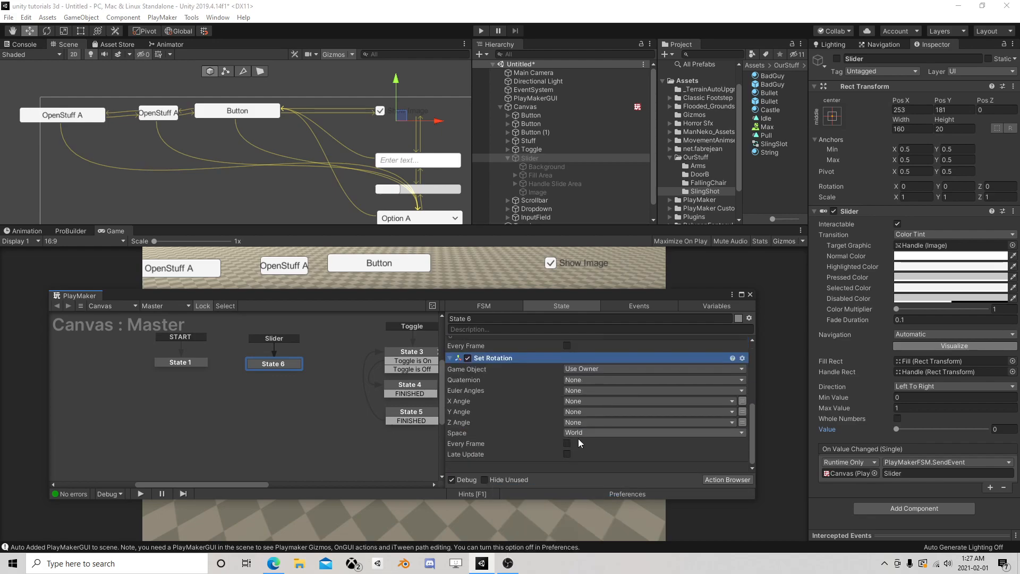
- Make Set Rotation target a specified game object held in a new variable named Player
click(597, 367)
click(600, 394)
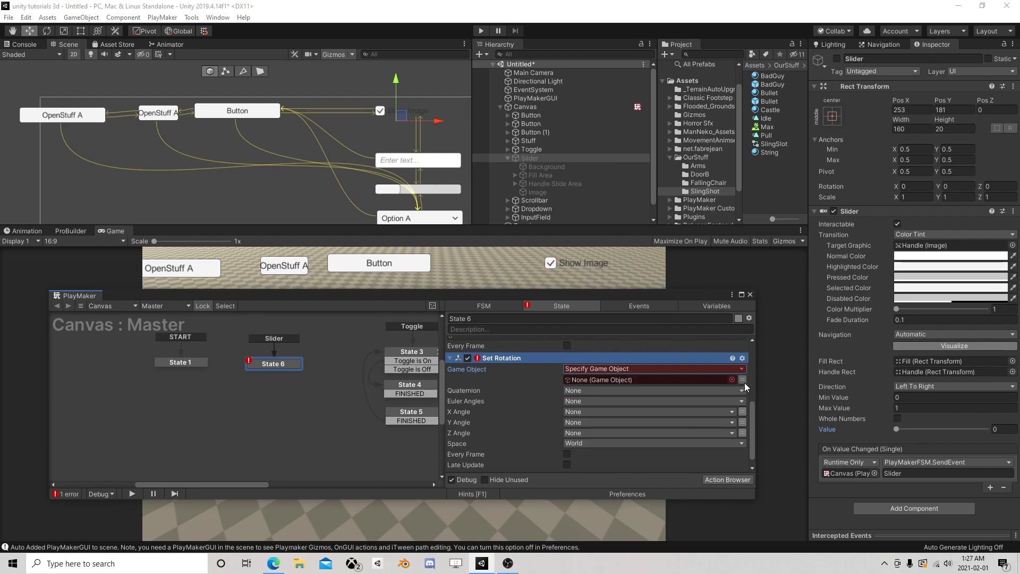
click(695, 380)
click(606, 415)
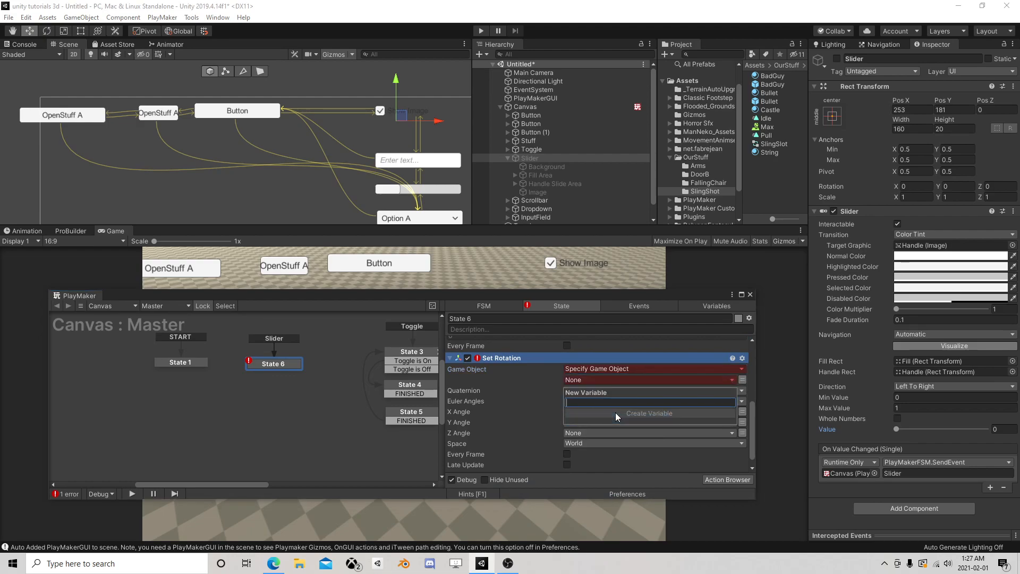
text(Player)
click(615, 413)
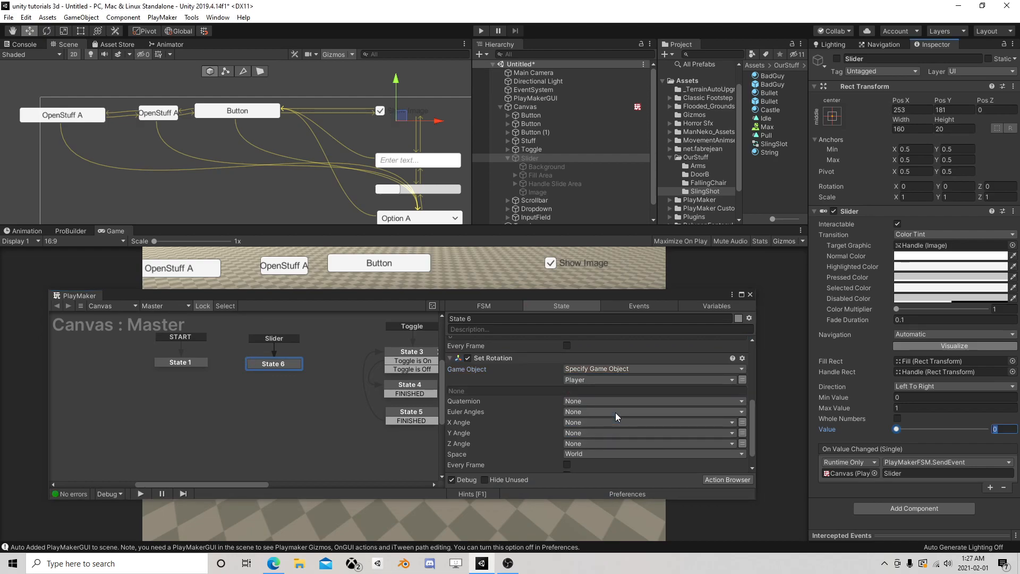
- Set Set Rotation's Y Angle to the Remapped Slider variable and its Space to Self
click(605, 433)
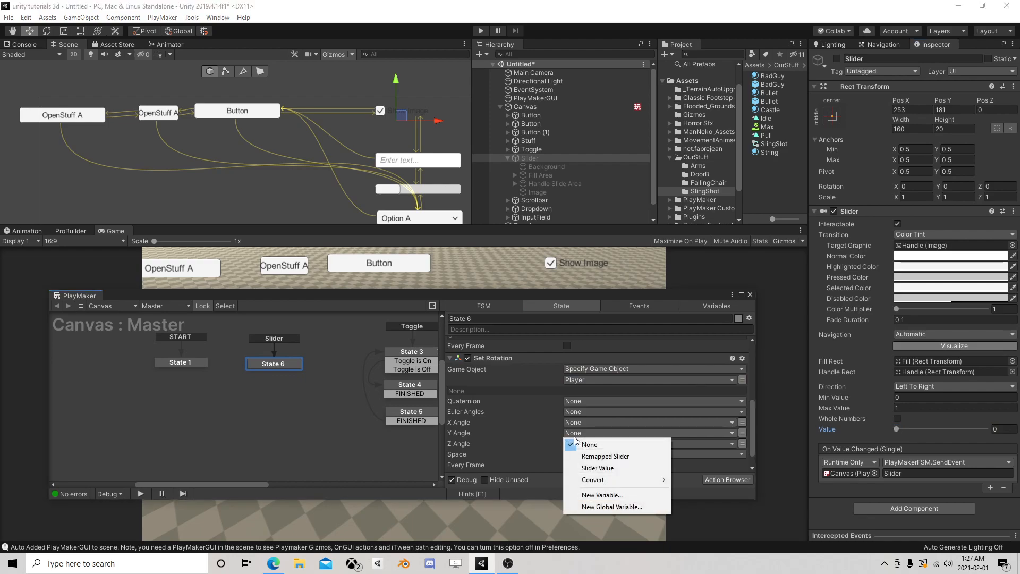
click(611, 457)
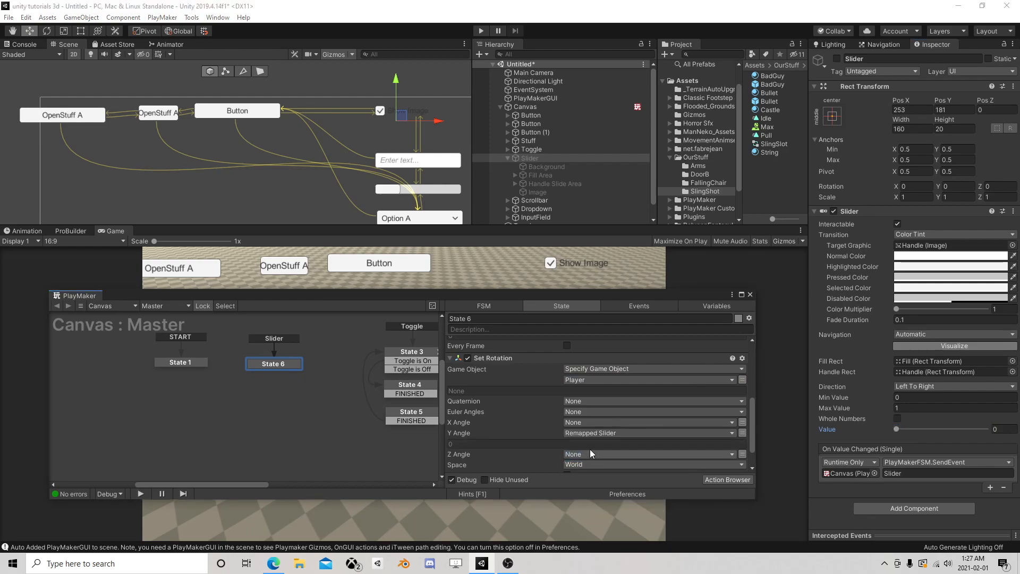
scroll(589, 447, down, 2)
click(588, 433)
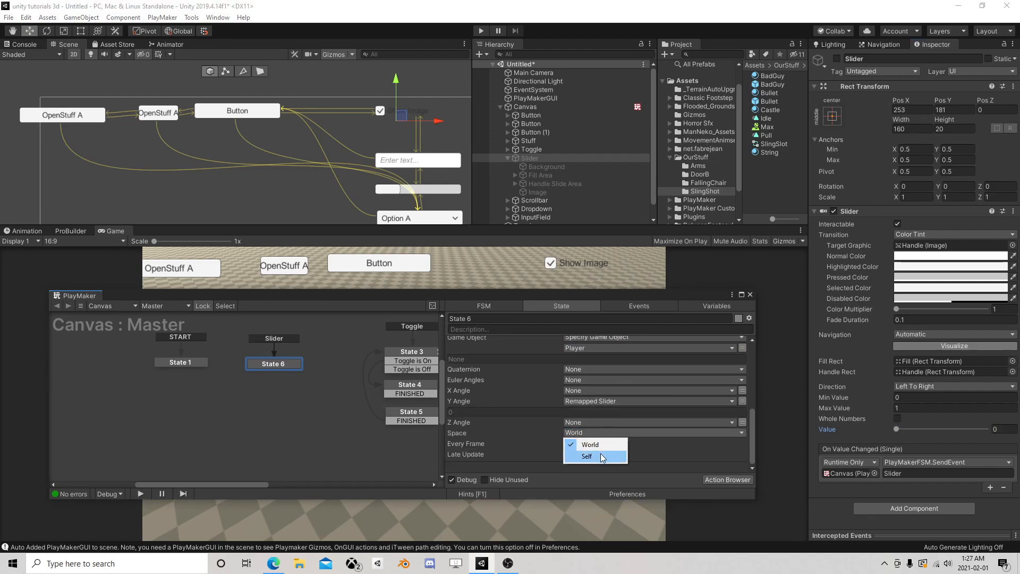
click(600, 456)
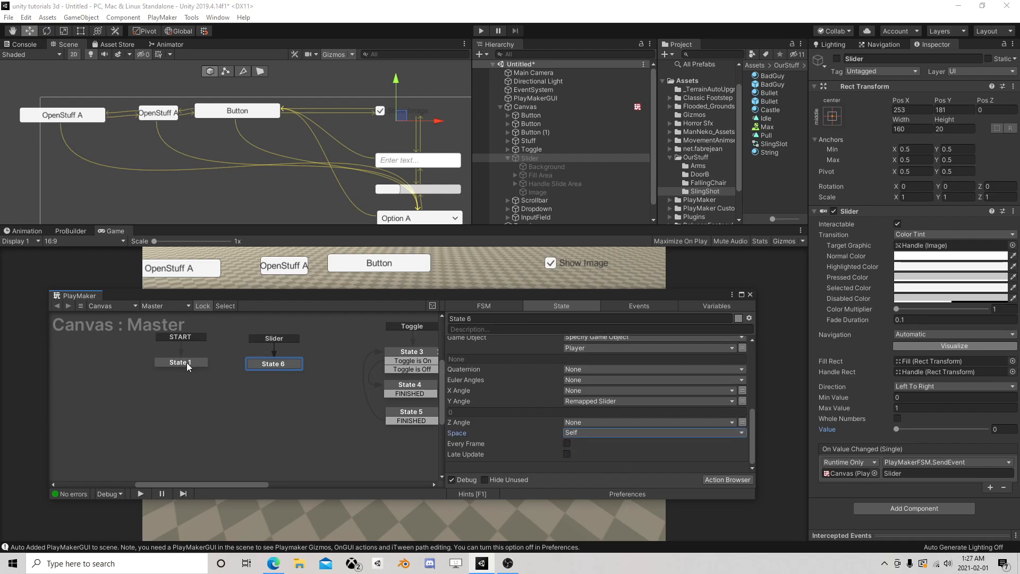
- Find the Find Game Object action and add it to State 1
click(712, 479)
text(f)
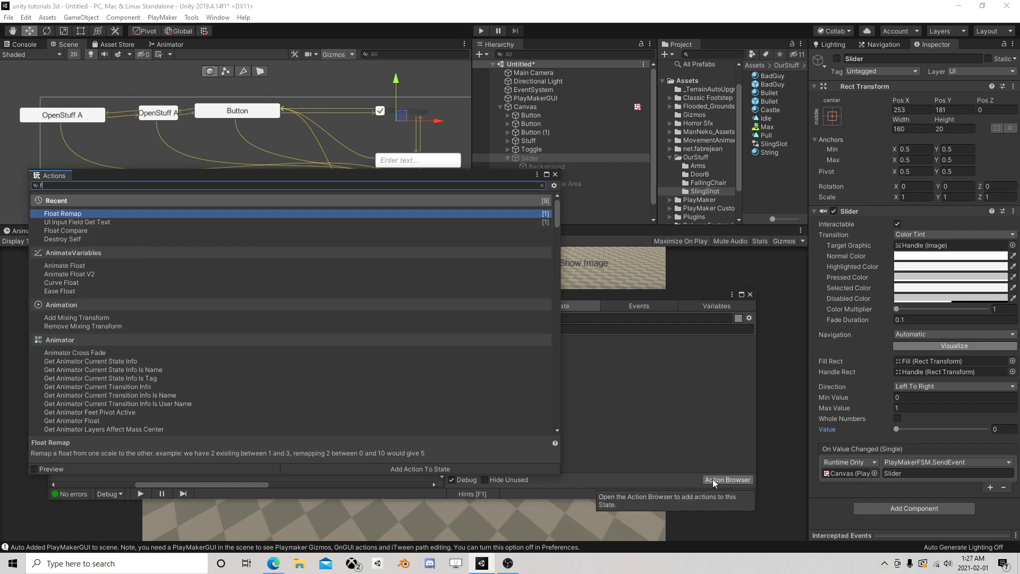
text(ind)
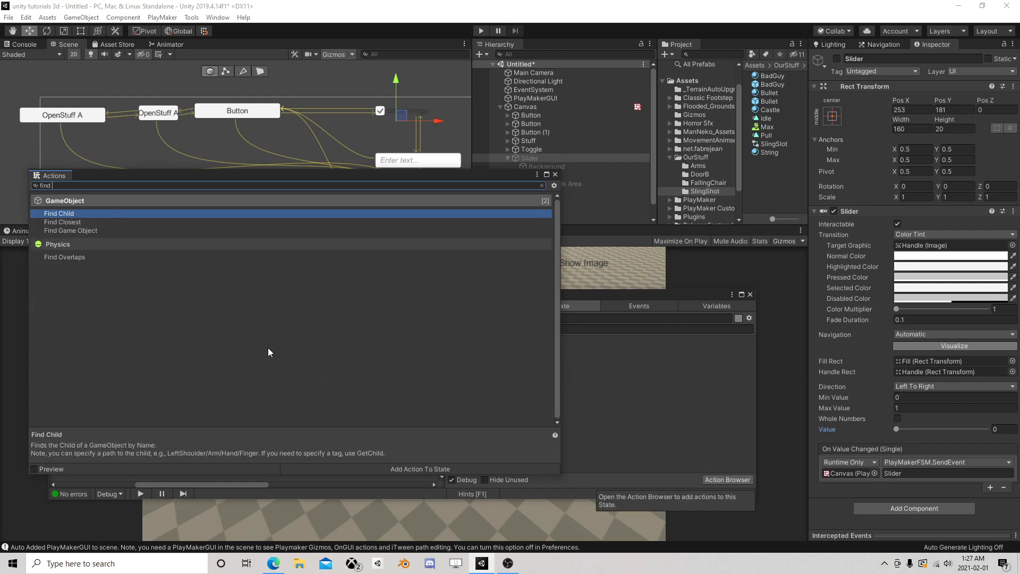
double_click(94, 230)
click(555, 176)
- Configure Find Game Object with Object Name Cube and tag Player, storing the result in the Player variable
click(583, 353)
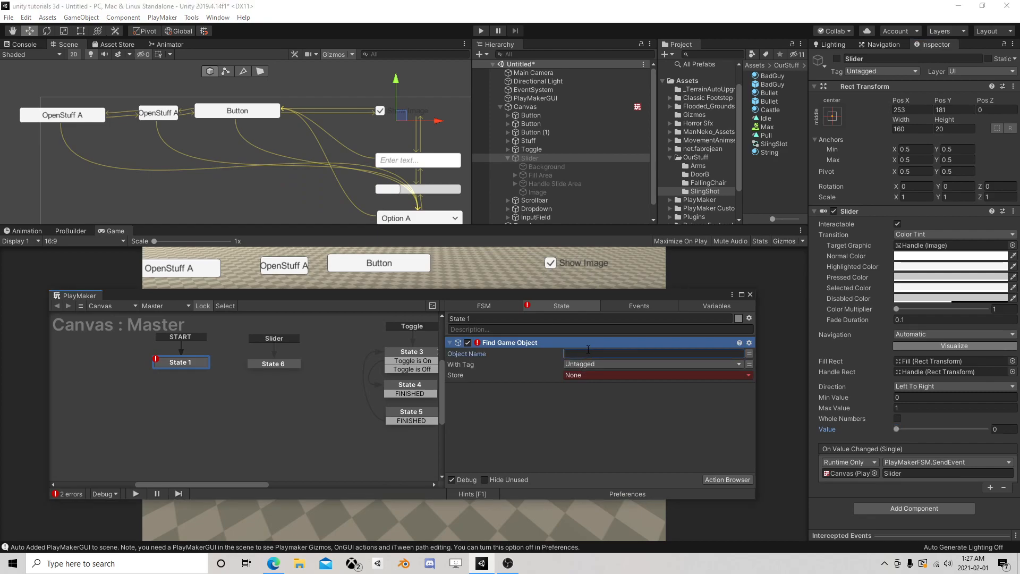
text(Cube)
click(610, 363)
click(611, 362)
click(597, 366)
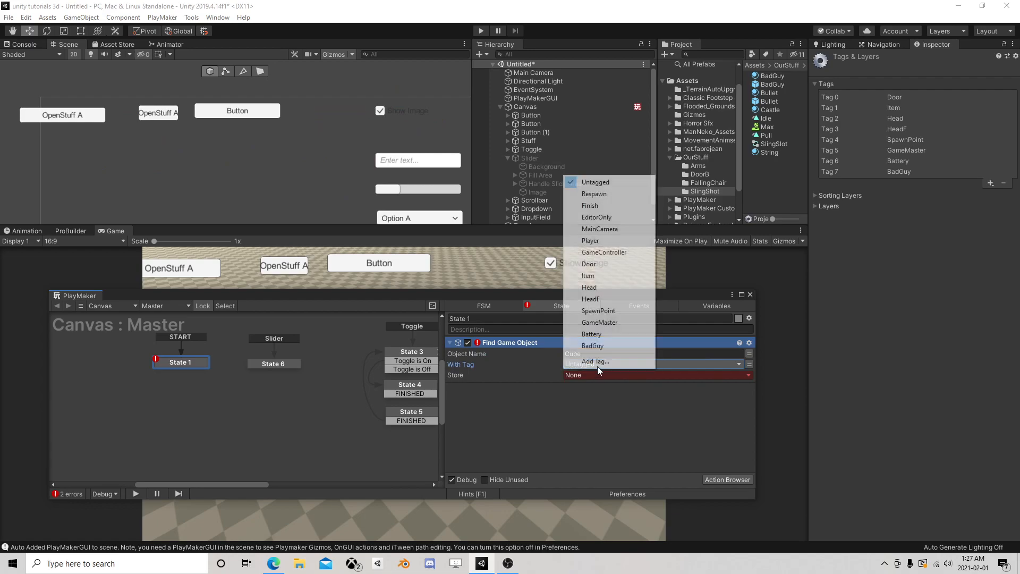
click(595, 240)
click(599, 375)
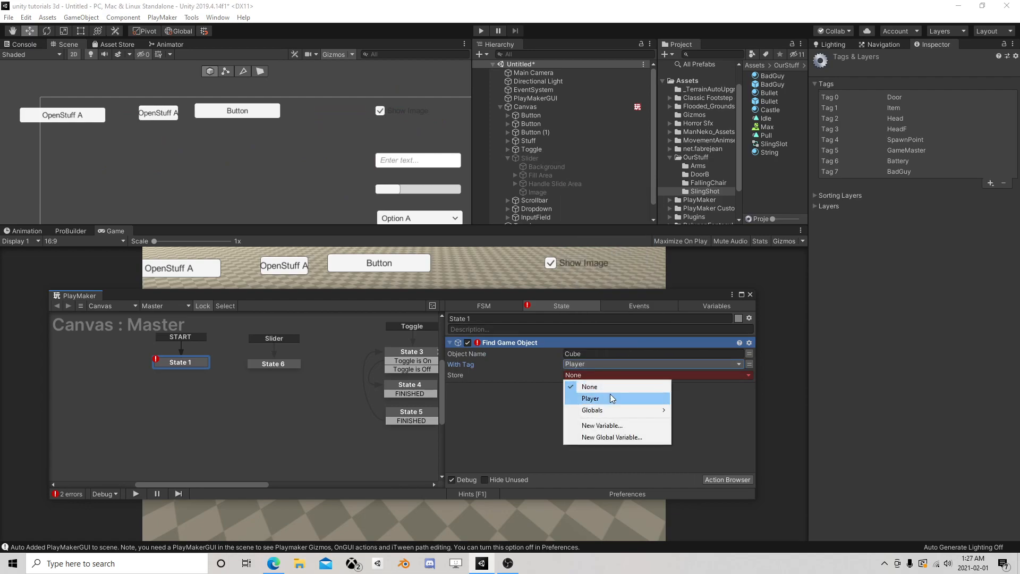
click(611, 398)
- Review the actions in State 6 and close the PlayMaker editor
middle_drag(327, 402, 285, 390)
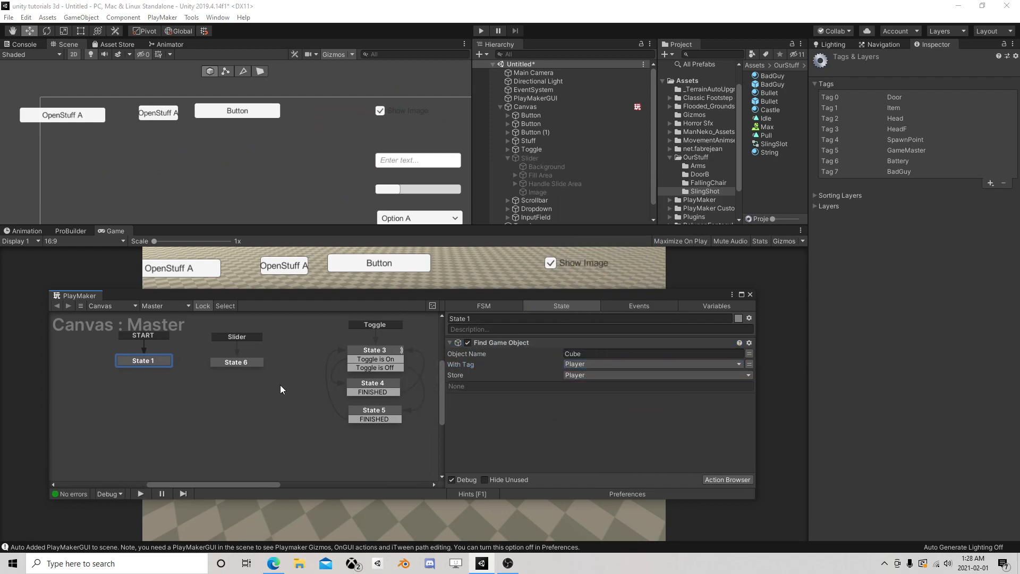
click(248, 363)
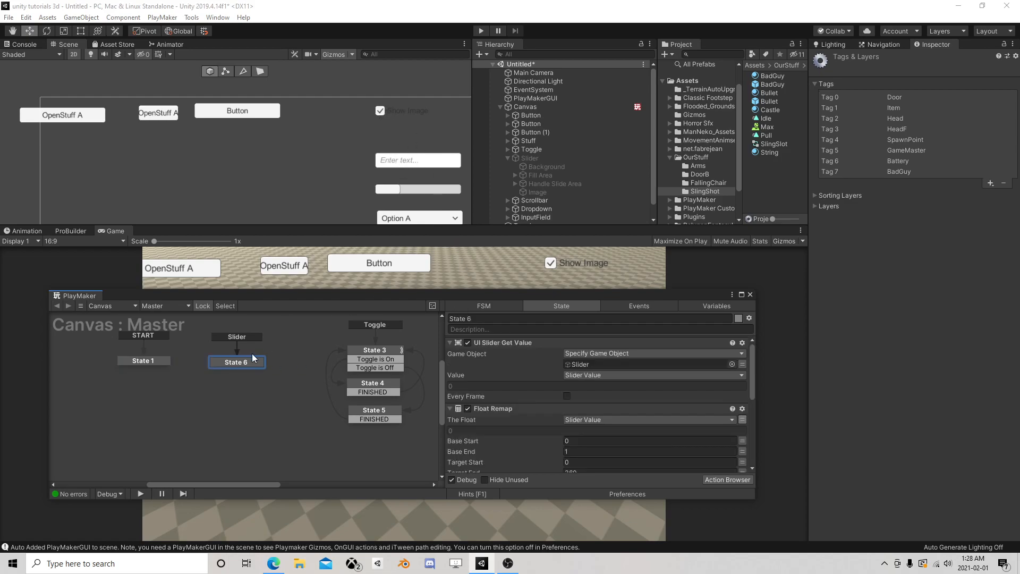
drag(455, 295, 442, 240)
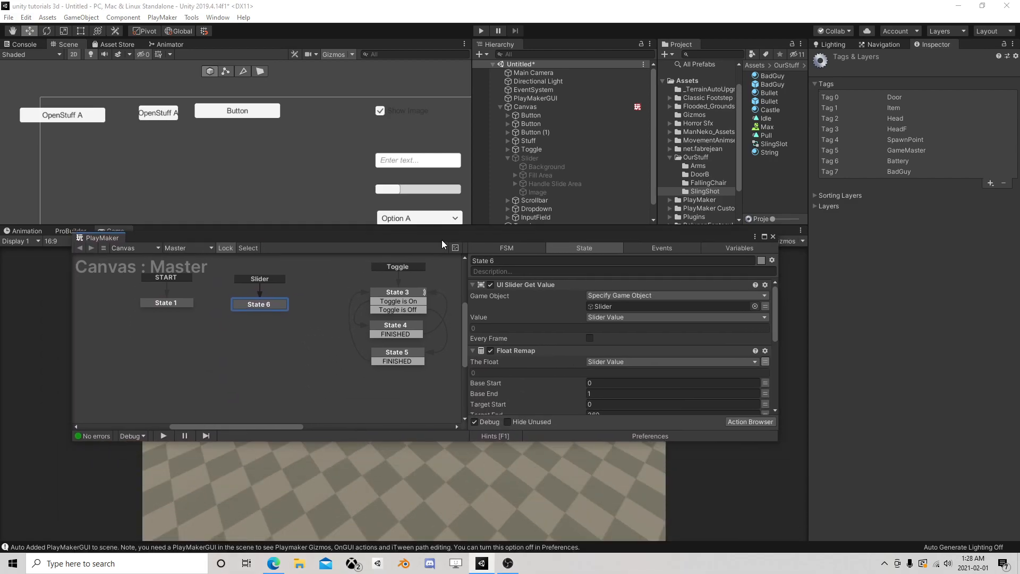
click(773, 237)
- Collapse the Slider object in the Hierarchy and reorder Dropdown to sit above Scrollbar
click(507, 158)
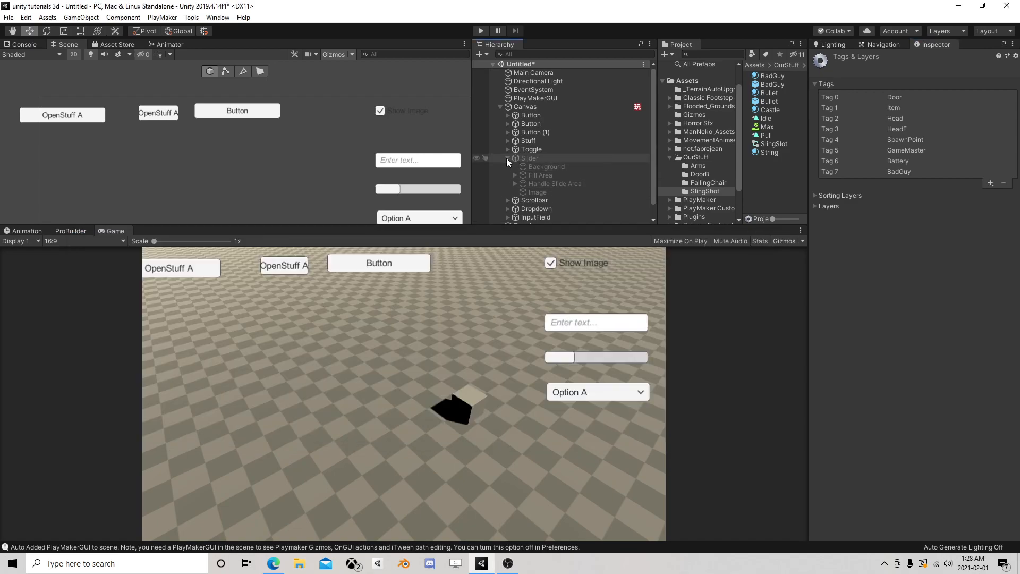
click(531, 167)
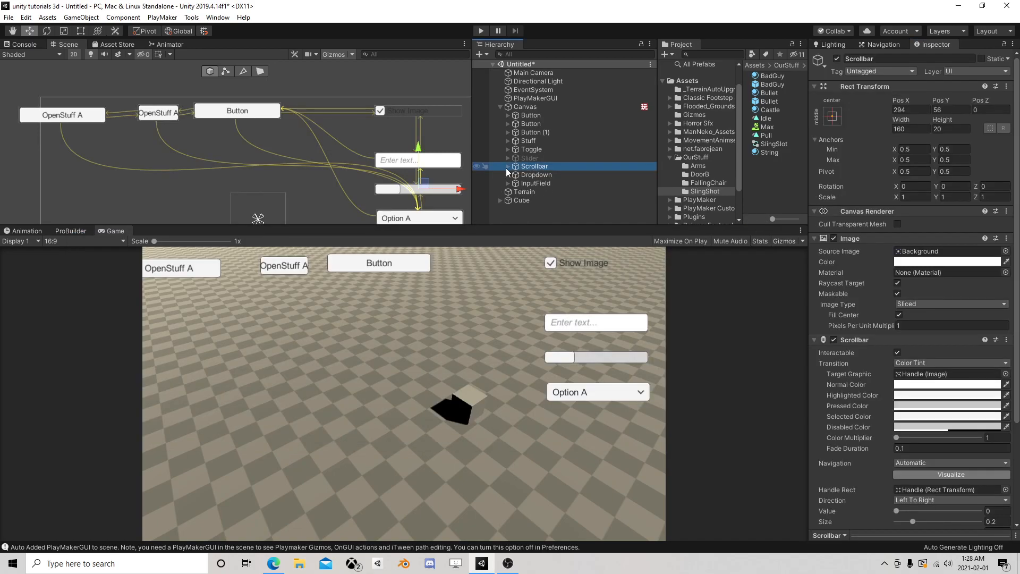
drag(532, 175, 533, 168)
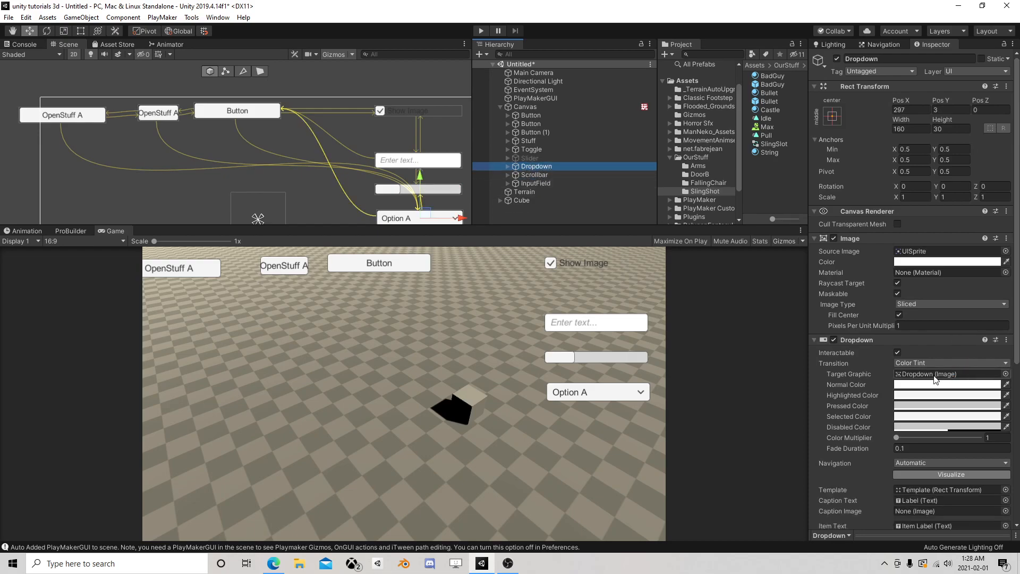
- Try adding several extra entries to the Dropdown's Options list and remove them again
scroll(910, 420, down, 5)
scroll(898, 423, down, 2)
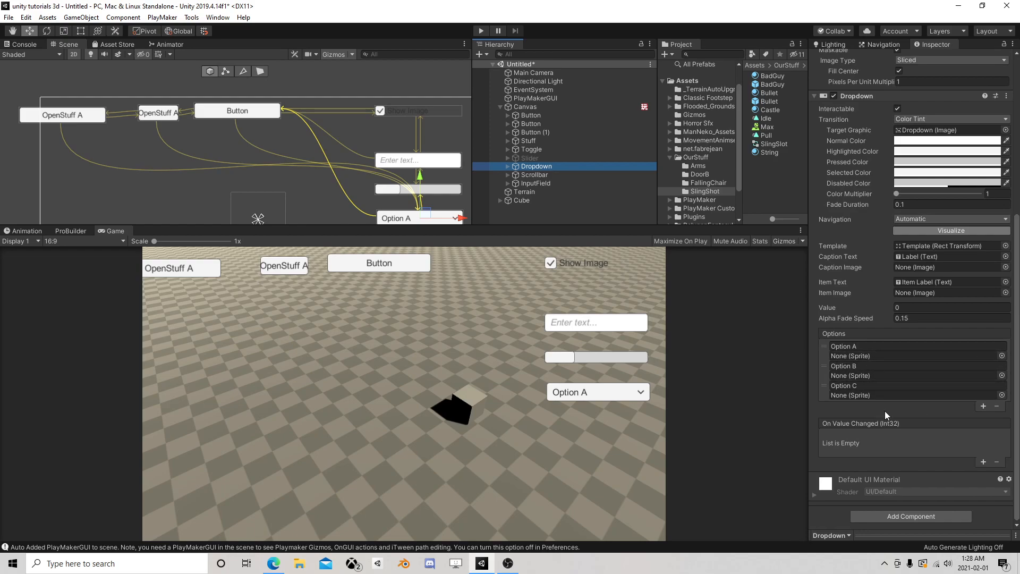
click(983, 406)
click(984, 425)
click(984, 445)
click(983, 465)
click(997, 484)
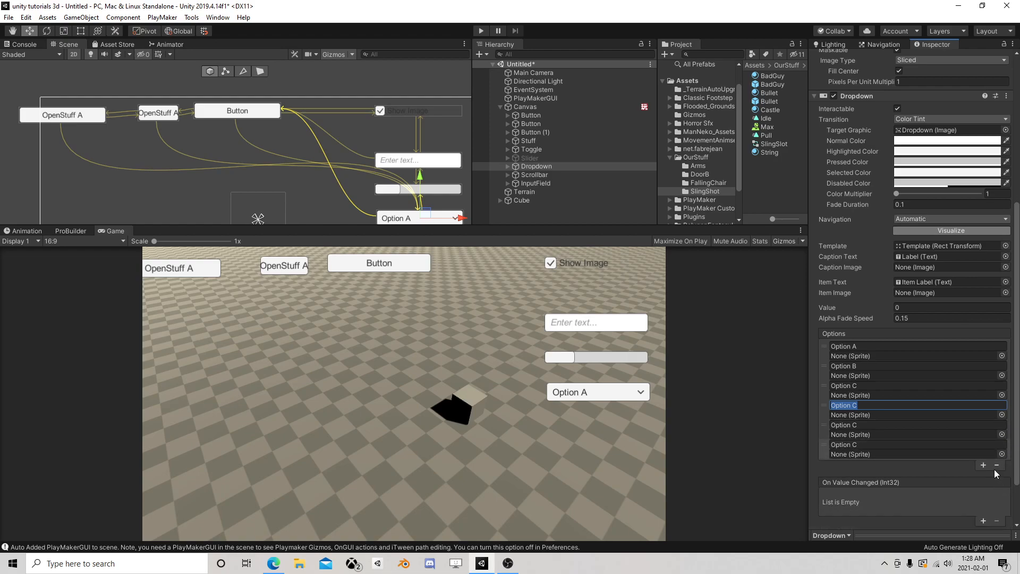
click(996, 467)
click(997, 446)
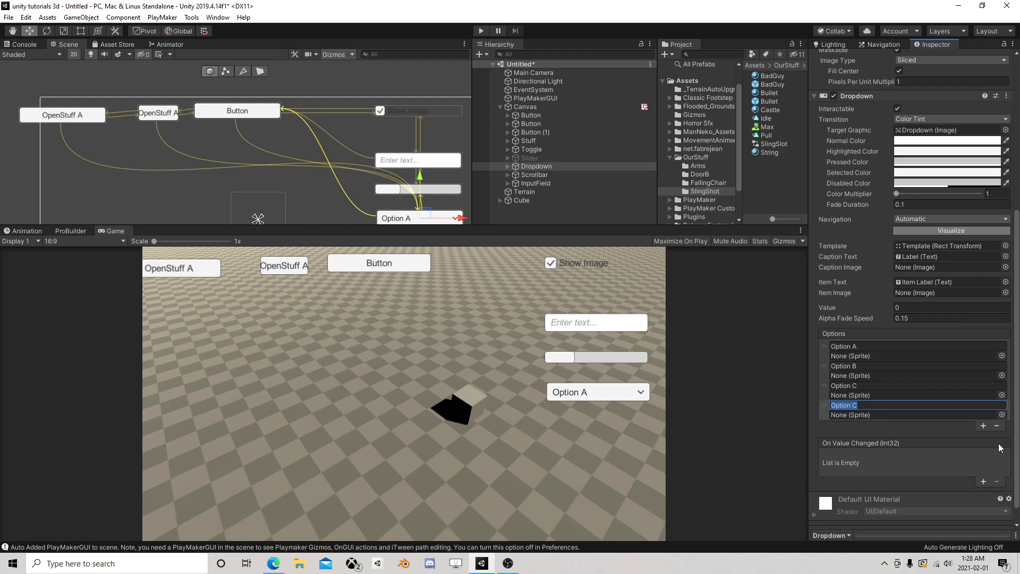
click(997, 426)
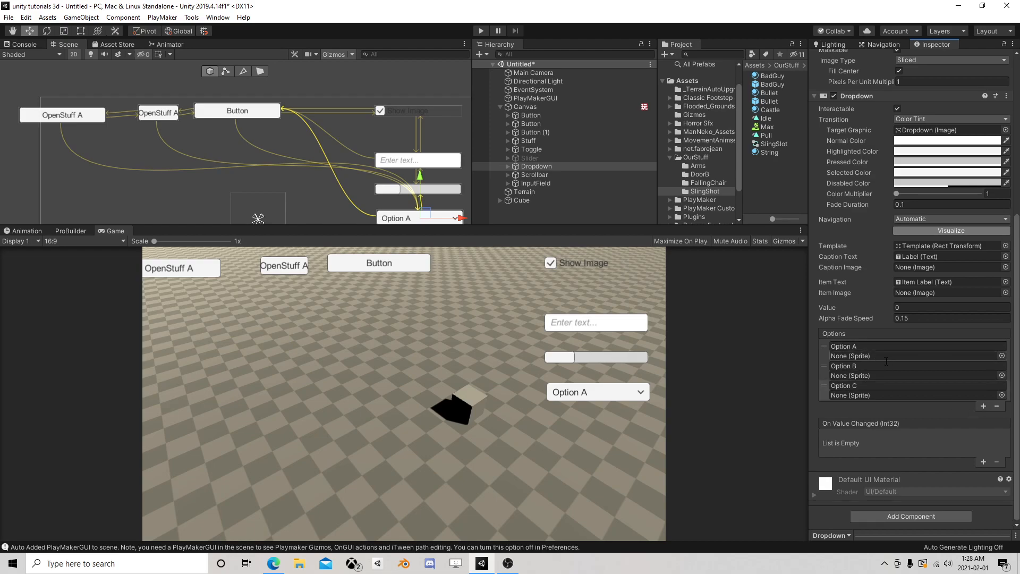
- Open the Canvas's Master state machine for editing and add an event named DropDown
click(547, 108)
click(1003, 446)
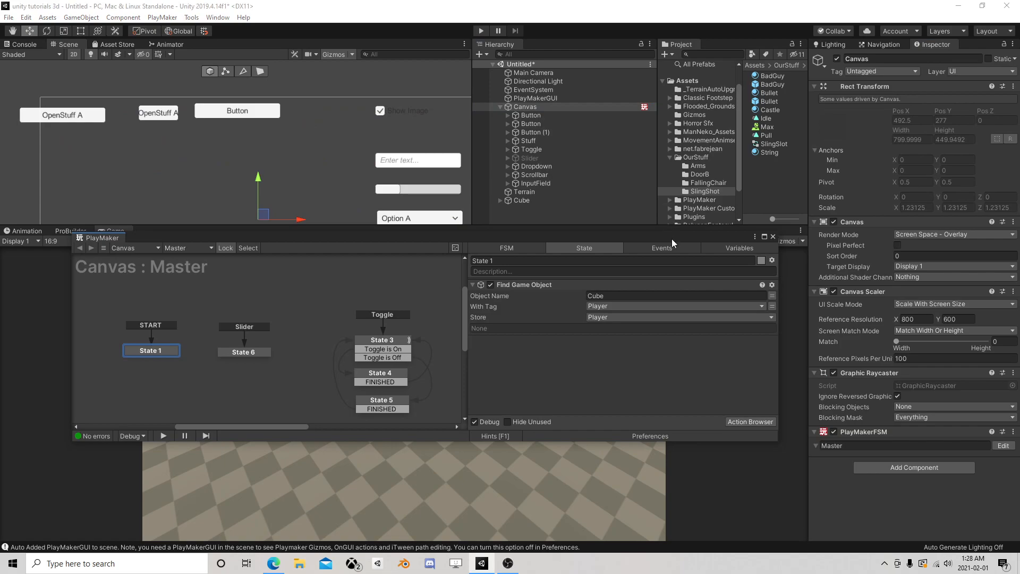
click(552, 408)
text(DropDown)
key(Return)
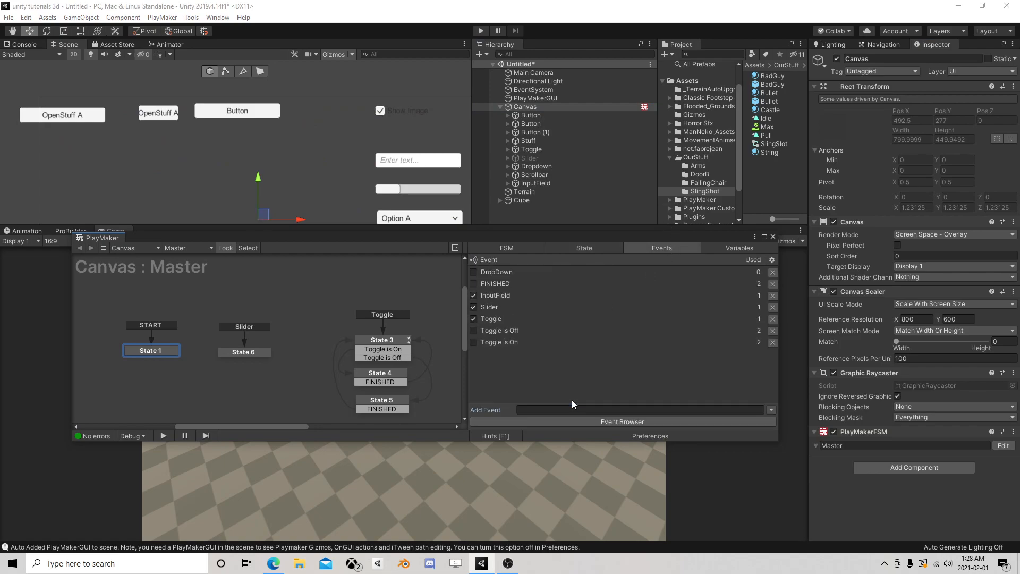
- Add a new state with a DropDown global transition and place it below State 6
right_click(296, 286)
click(306, 282)
right_click(313, 279)
mouse_move(380, 298)
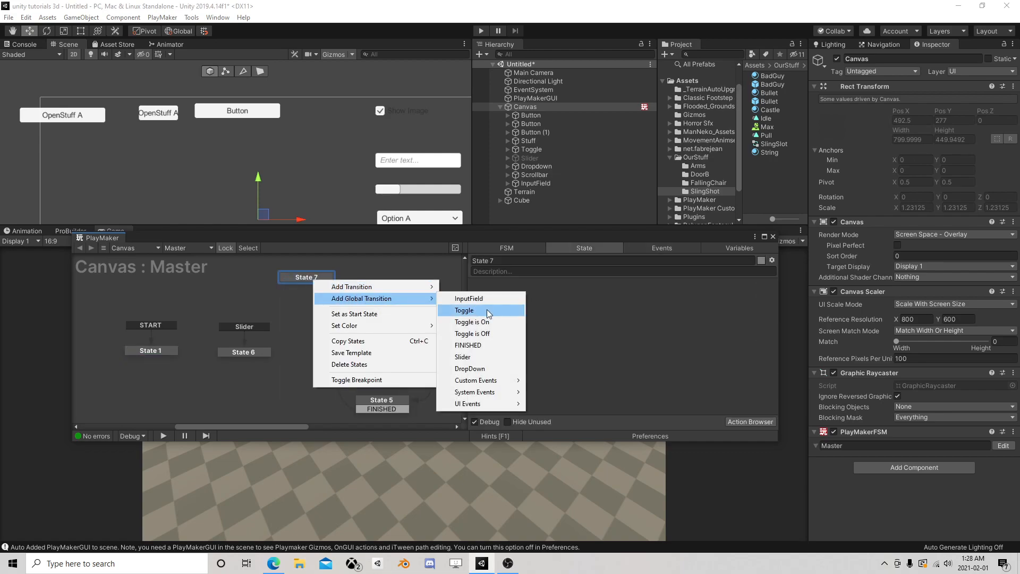
click(467, 368)
drag(316, 279, 252, 395)
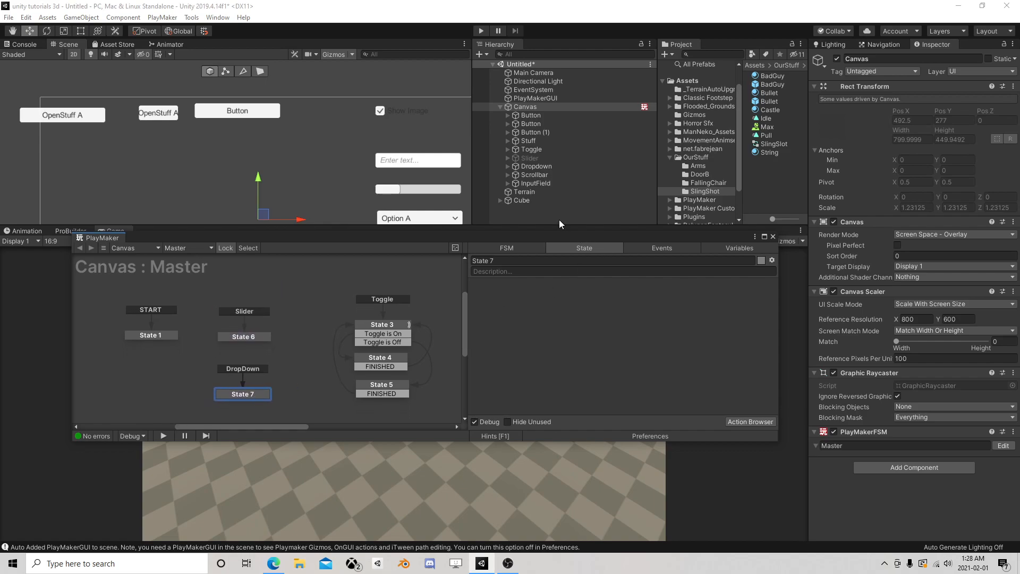
- Add an On Value Changed entry to the Dropdown that calls PlayMakerFSM.SendEvent on the Canvas with the event DropDown
click(536, 166)
scroll(974, 410, down, 5)
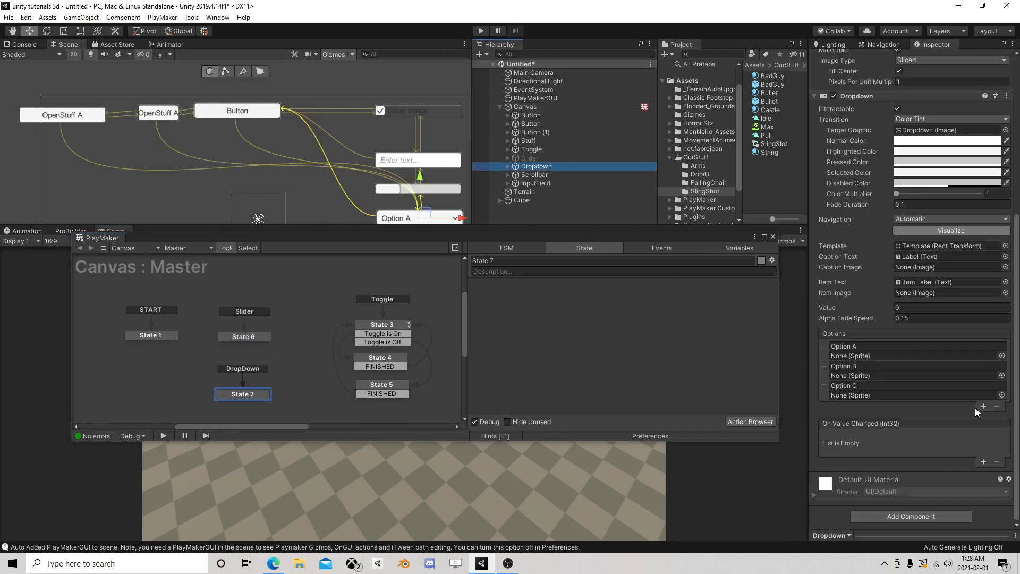
click(983, 462)
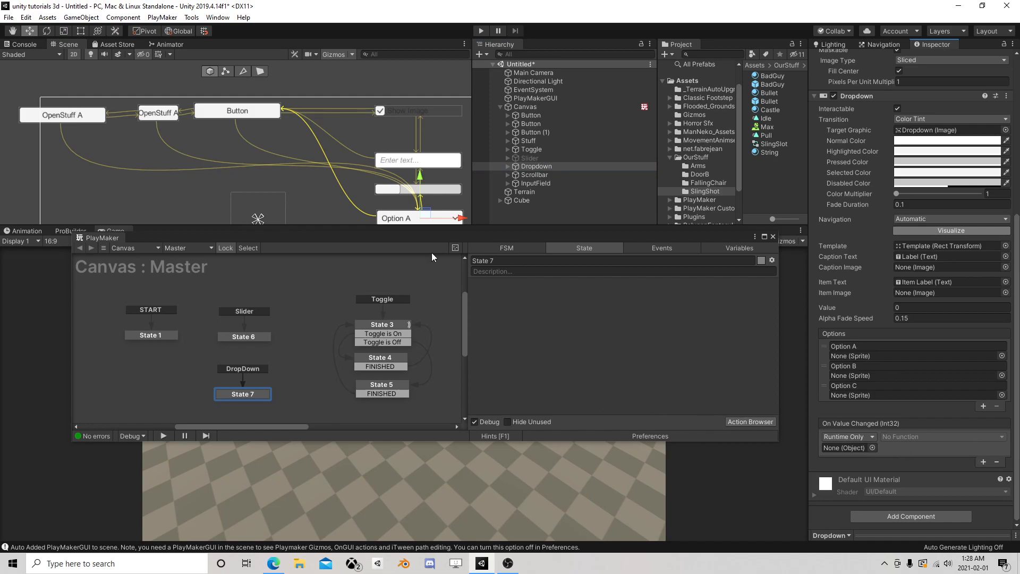
drag(525, 107, 849, 448)
click(921, 437)
mouse_move(925, 522)
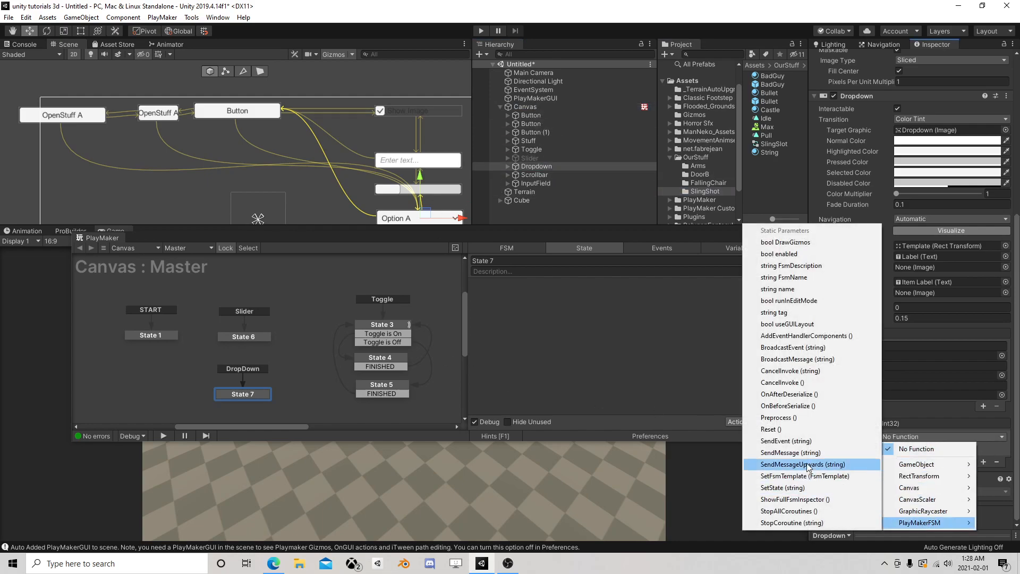
click(807, 442)
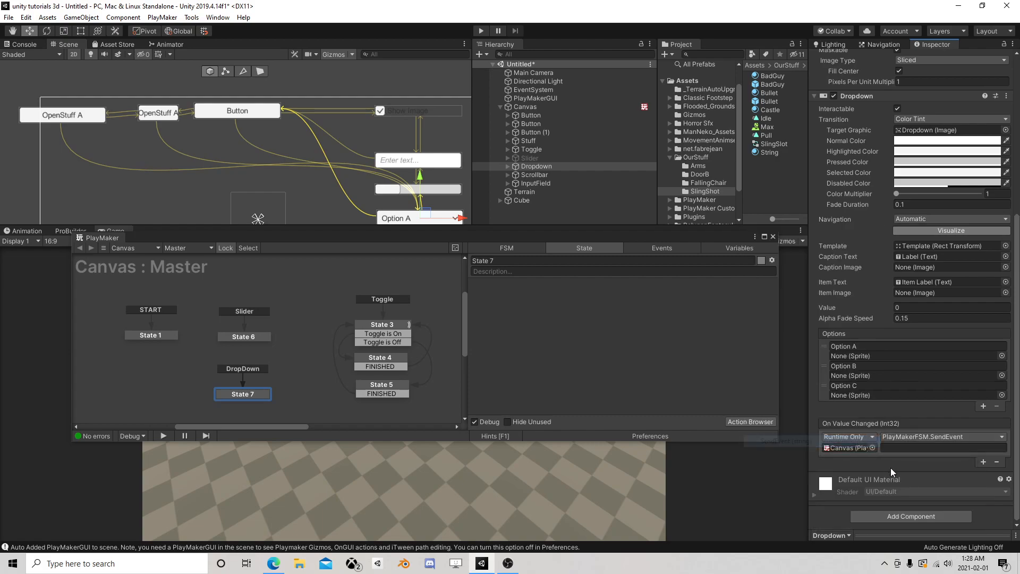
click(895, 449)
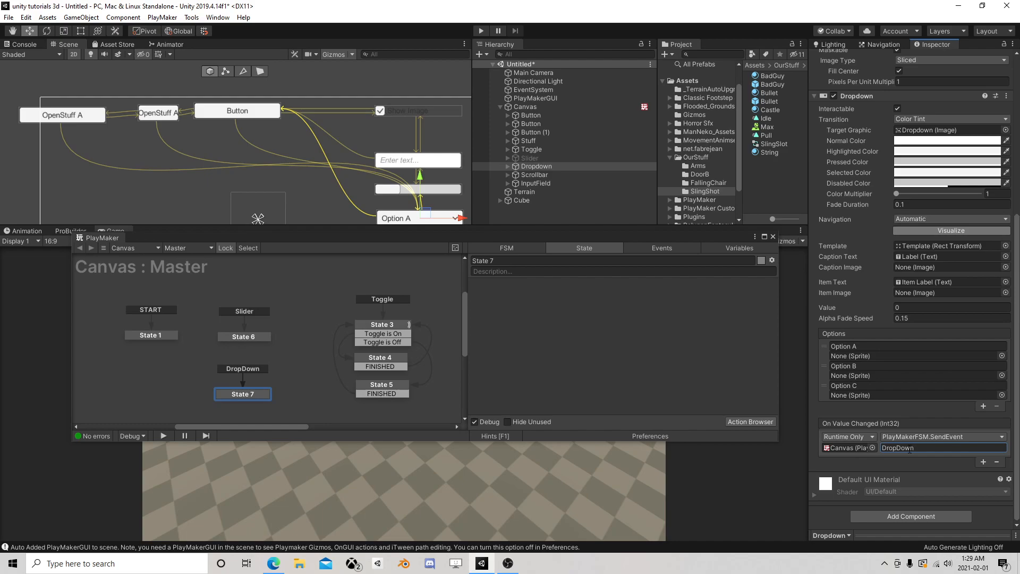
- Add a UI Drop Down Get Selected Data action to State 7 and specify the Dropdown as its game object
click(240, 394)
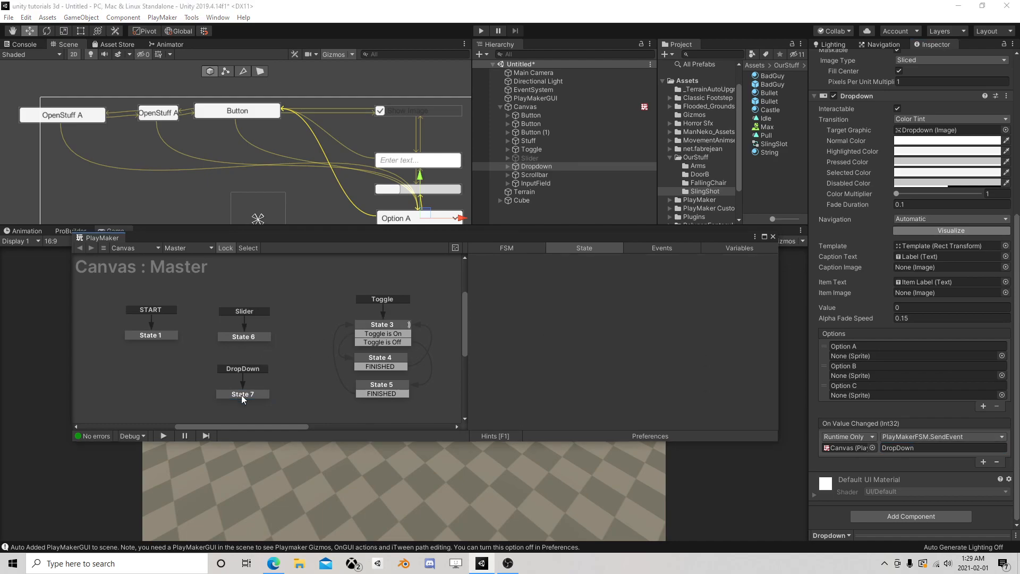
click(742, 420)
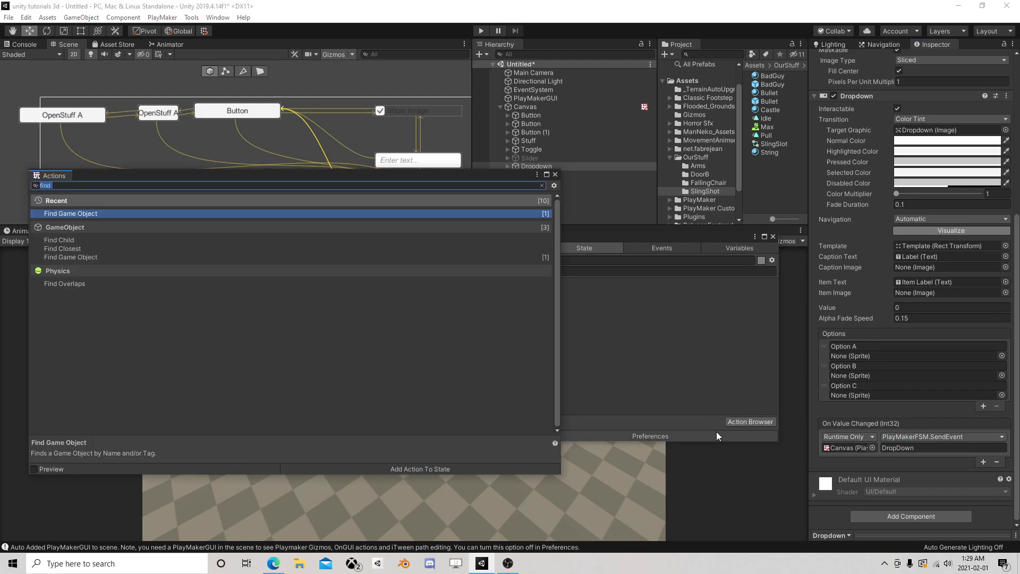
text(drop)
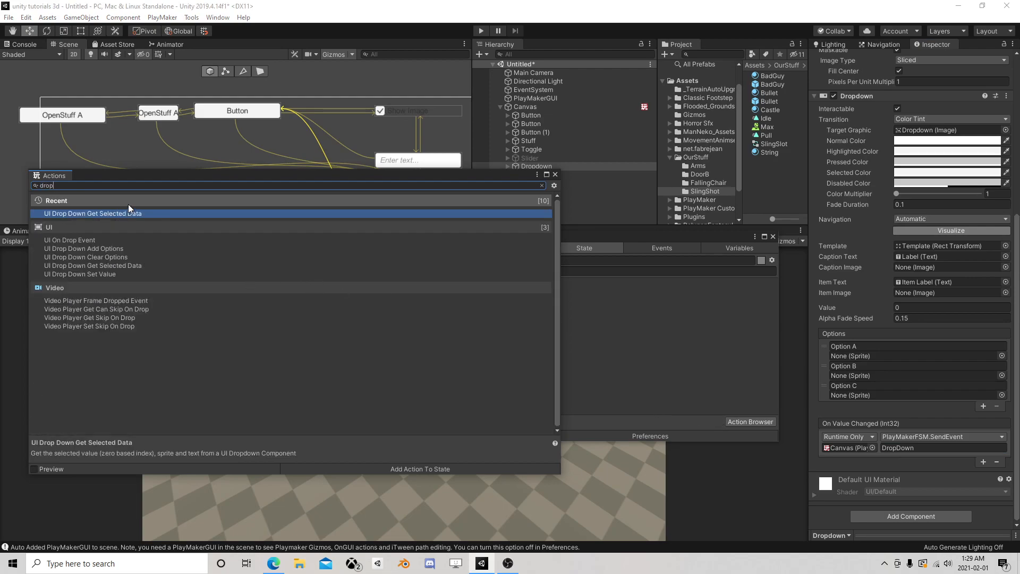
double_click(129, 213)
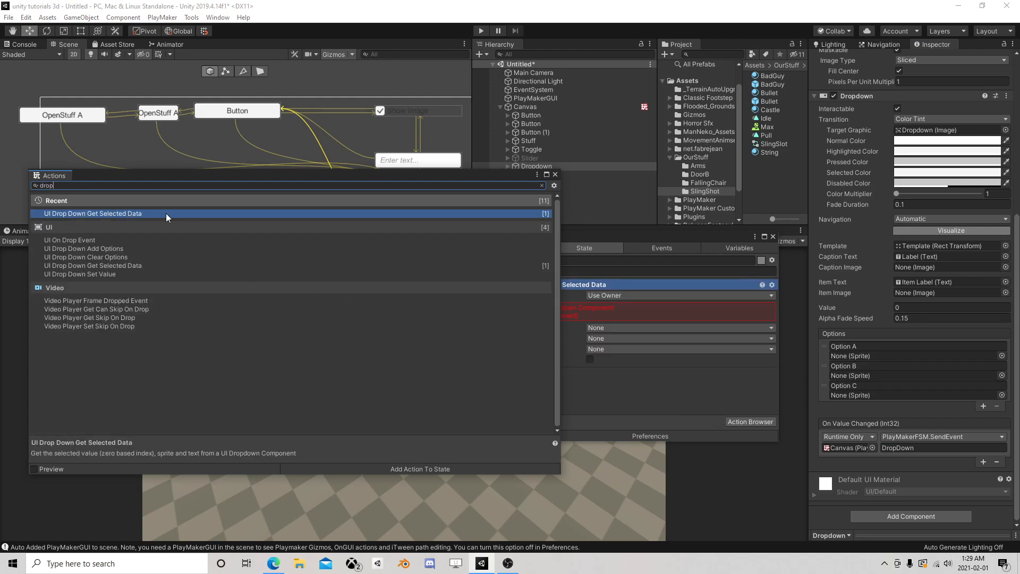
click(555, 174)
click(600, 296)
click(616, 316)
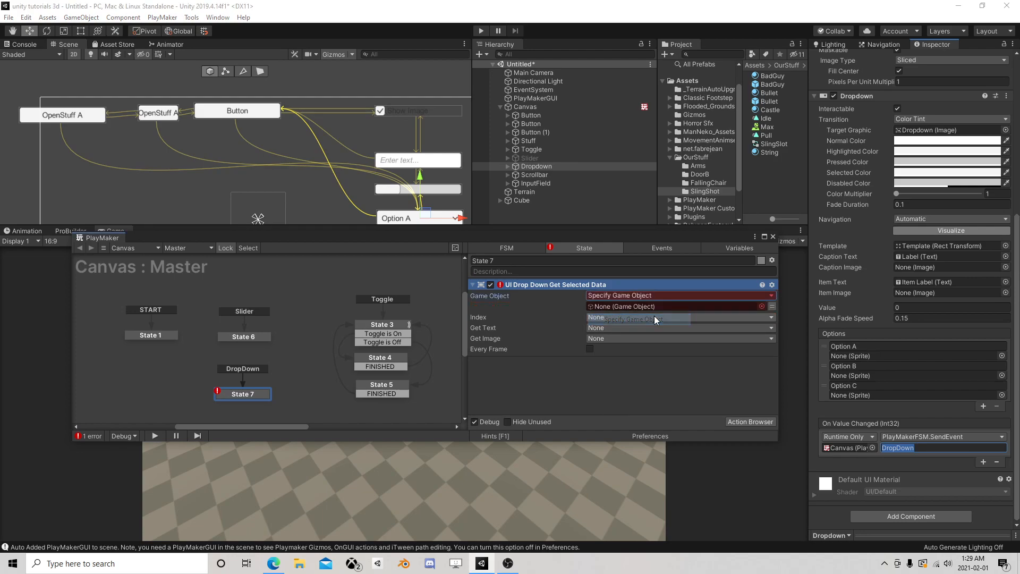
drag(536, 166, 655, 307)
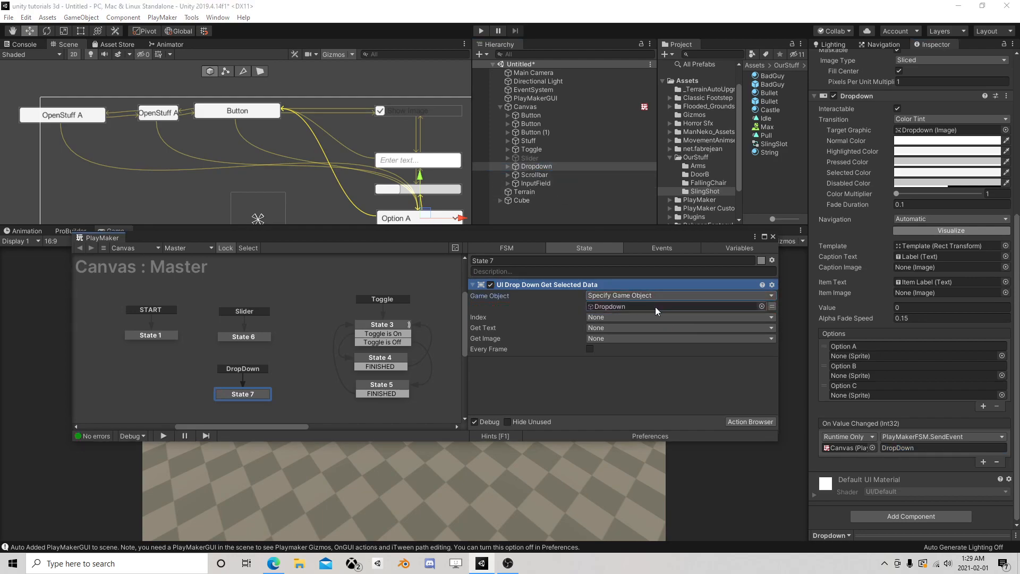
click(637, 319)
click(519, 366)
click(600, 317)
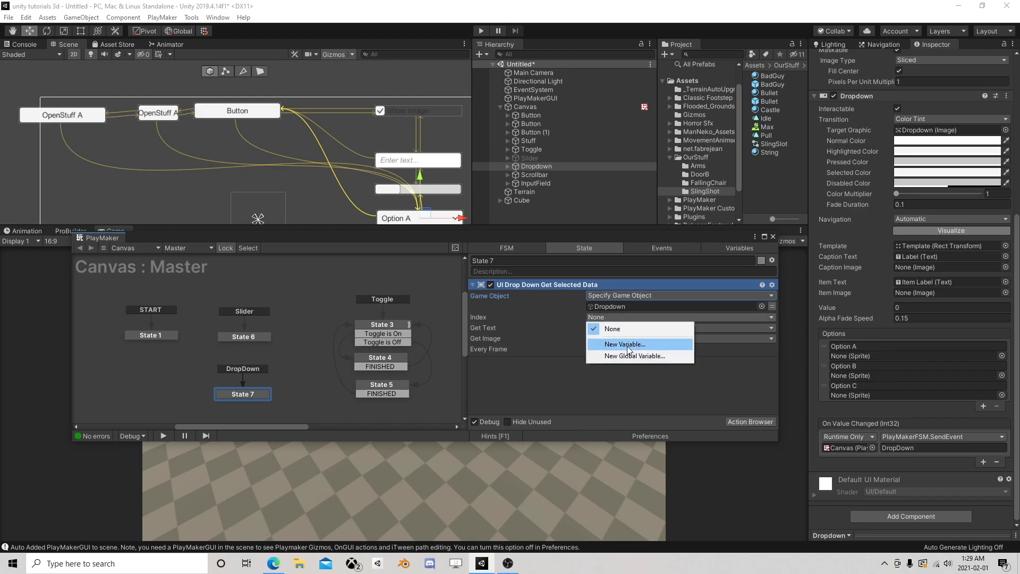
click(631, 344)
click(532, 396)
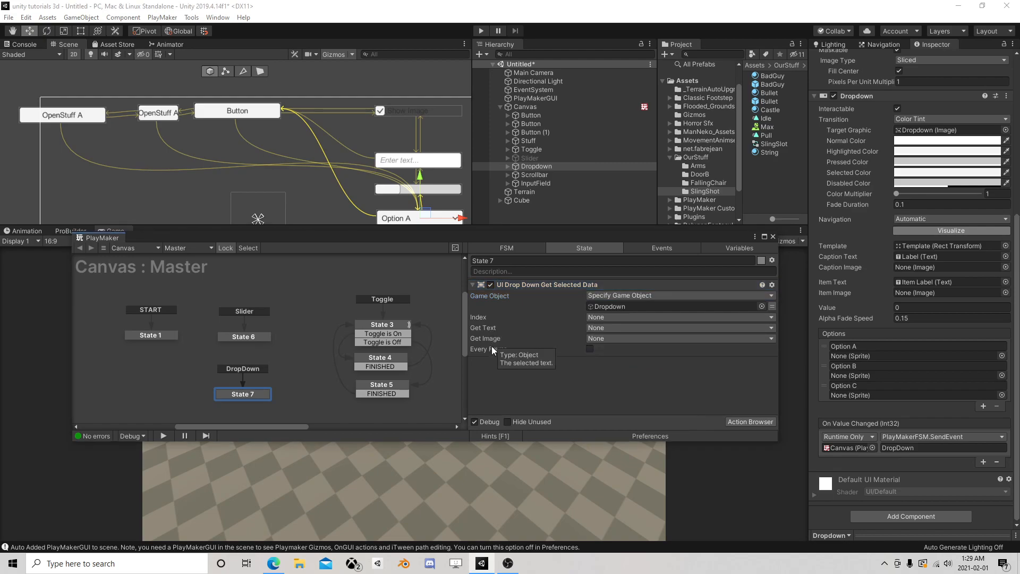
- Store the selected option's text in a new variable named DropDownText
click(599, 327)
click(625, 366)
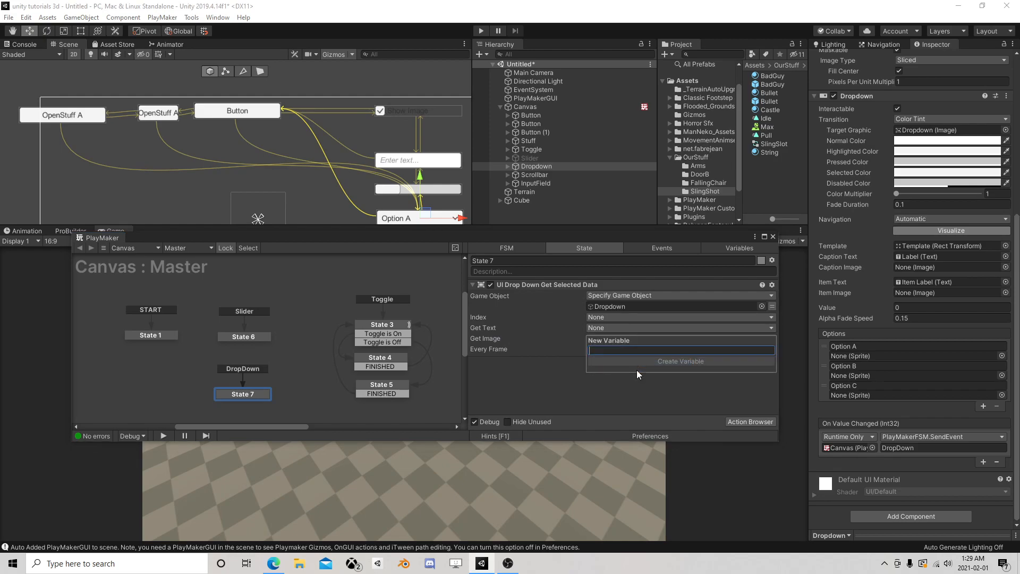
text(Drop)
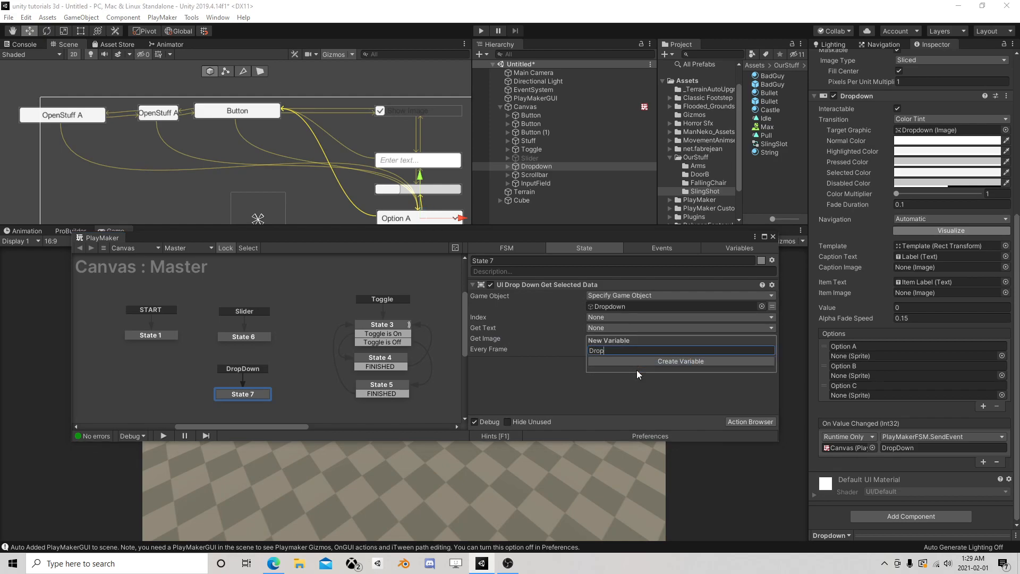
text(DownText)
key(Return)
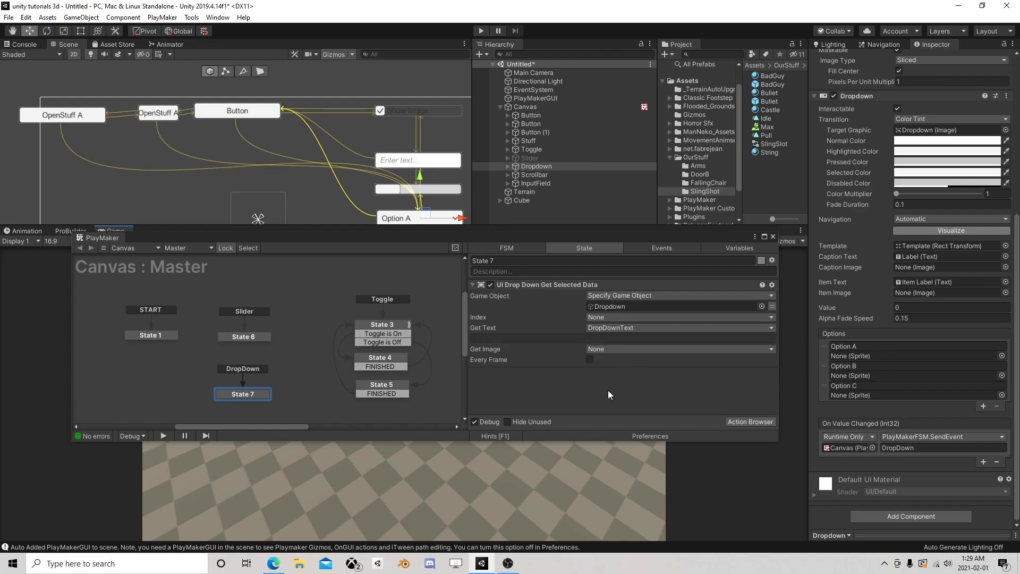
- Add a String Switch action to State 7 with DropDownText as its string variable
middle_drag(268, 381, 267, 320)
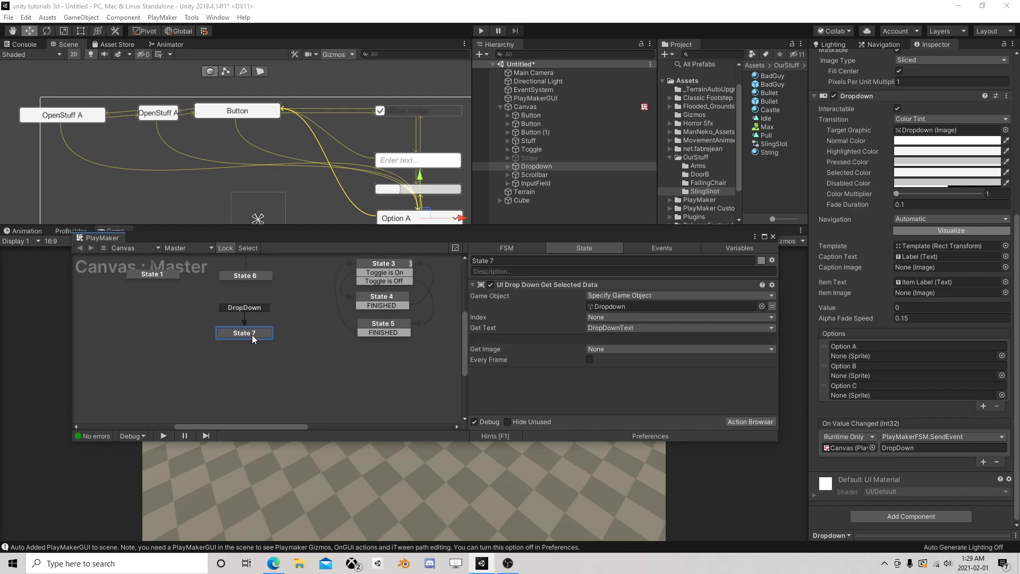
click(751, 422)
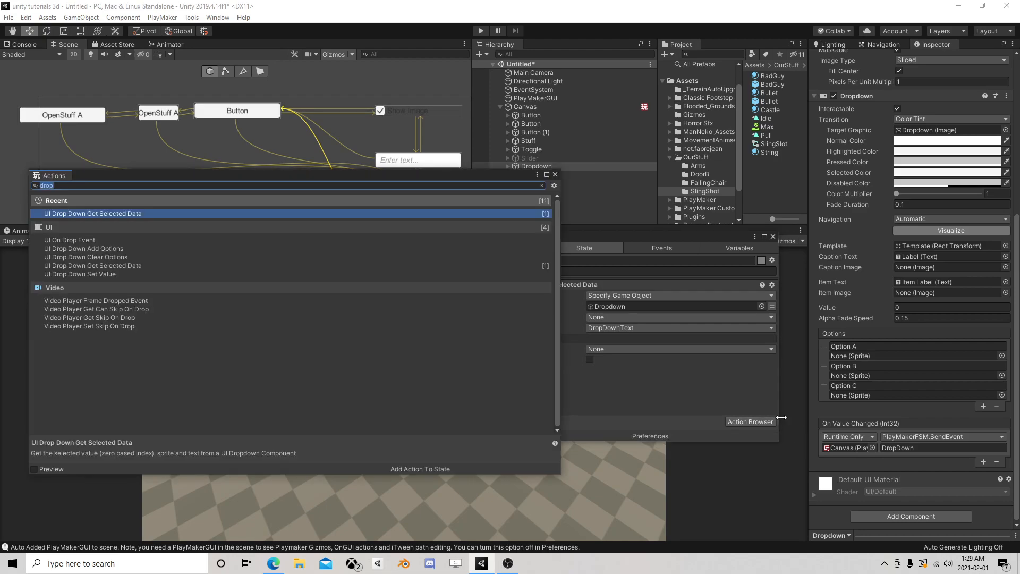
text(string sw)
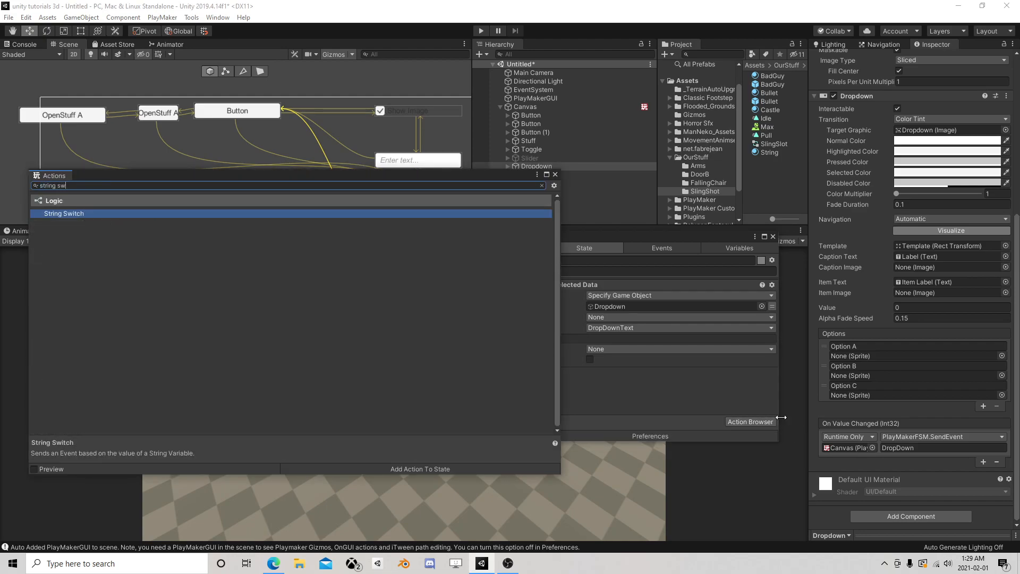
key(Return)
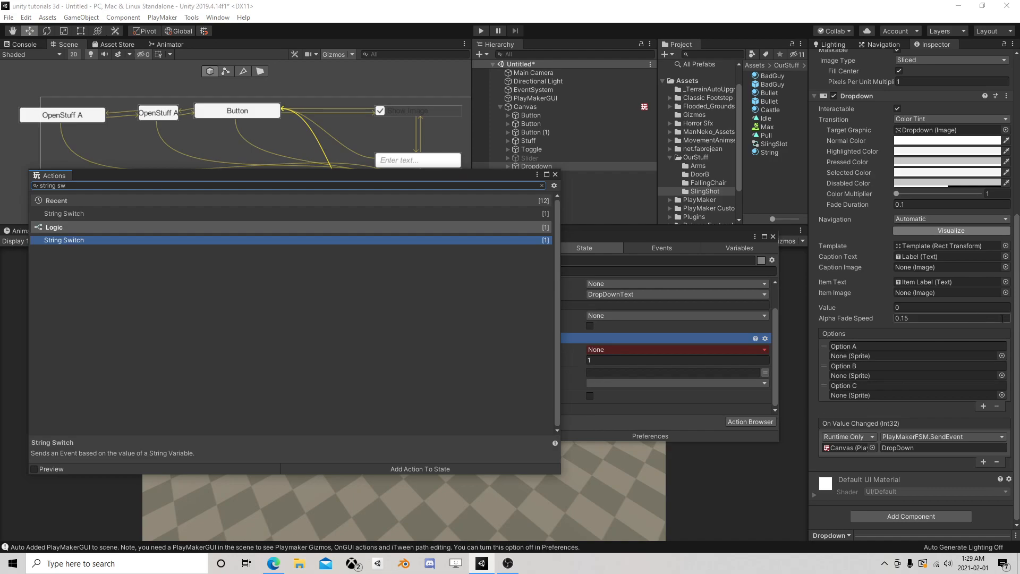
click(555, 175)
click(649, 350)
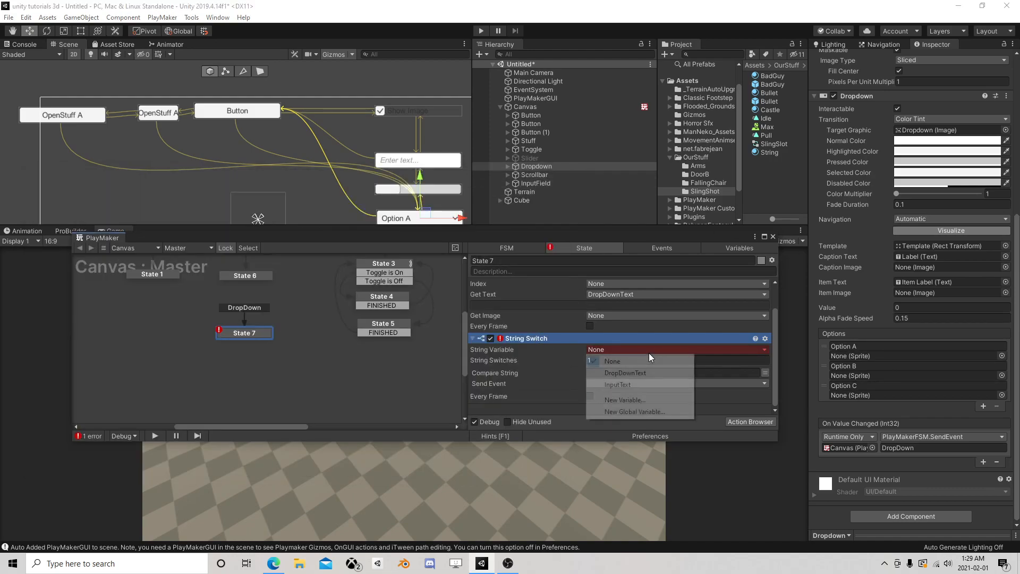
click(632, 374)
- Set the String Switch to 3 switches with the compare strings Blue, Red and Green
click(611, 373)
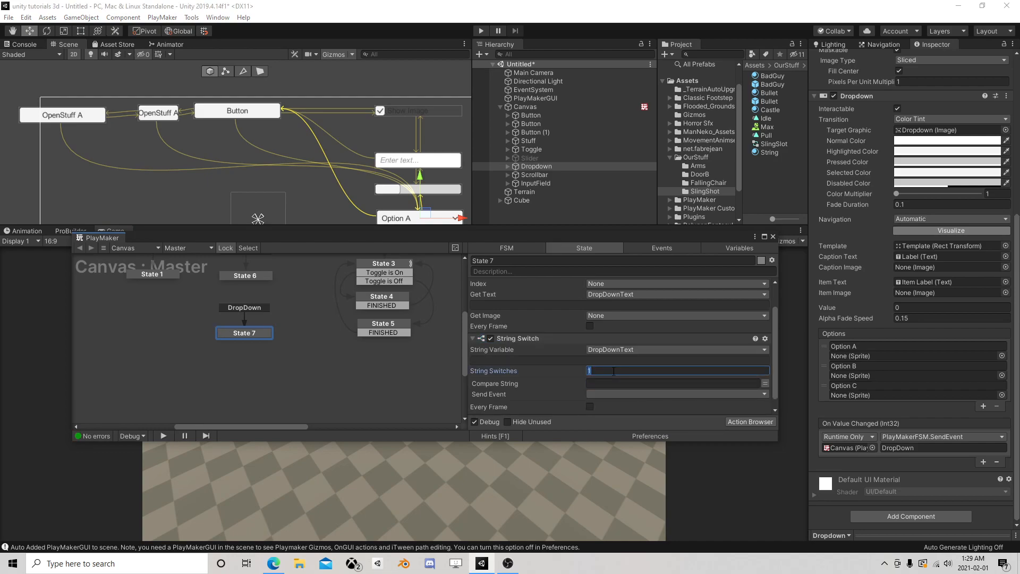
key(Tab)
scroll(611, 367, down, 2)
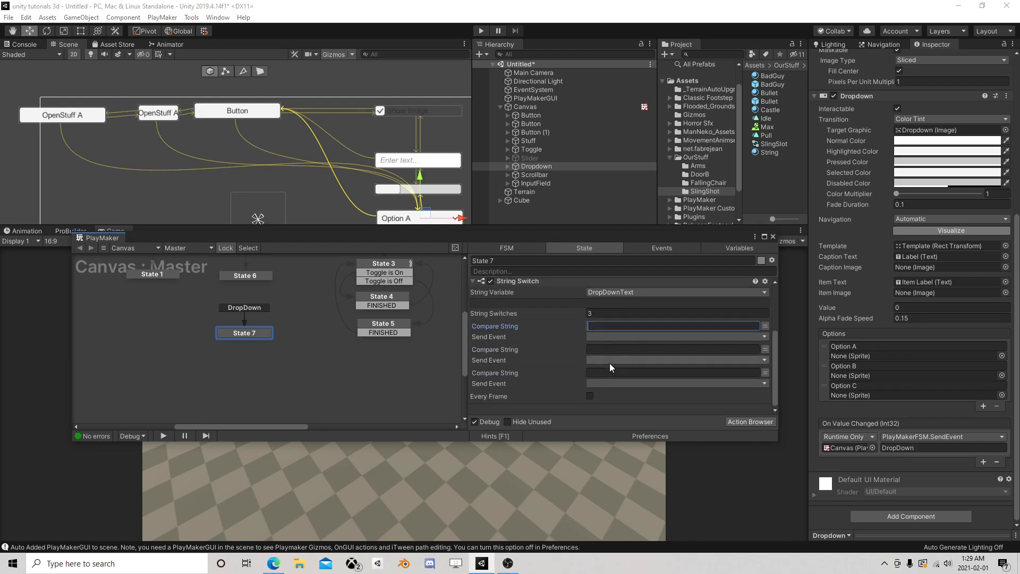
click(620, 339)
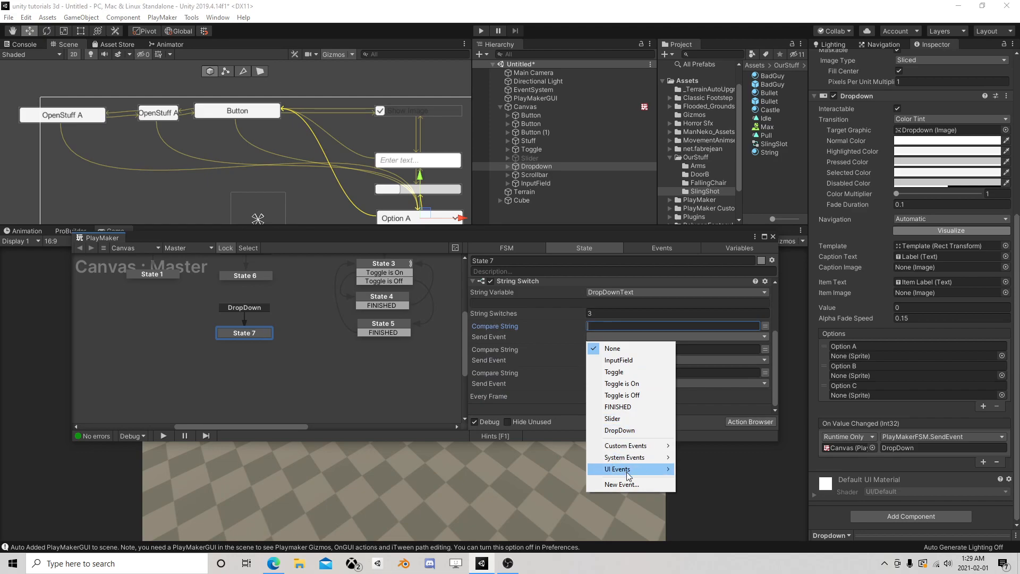
click(541, 363)
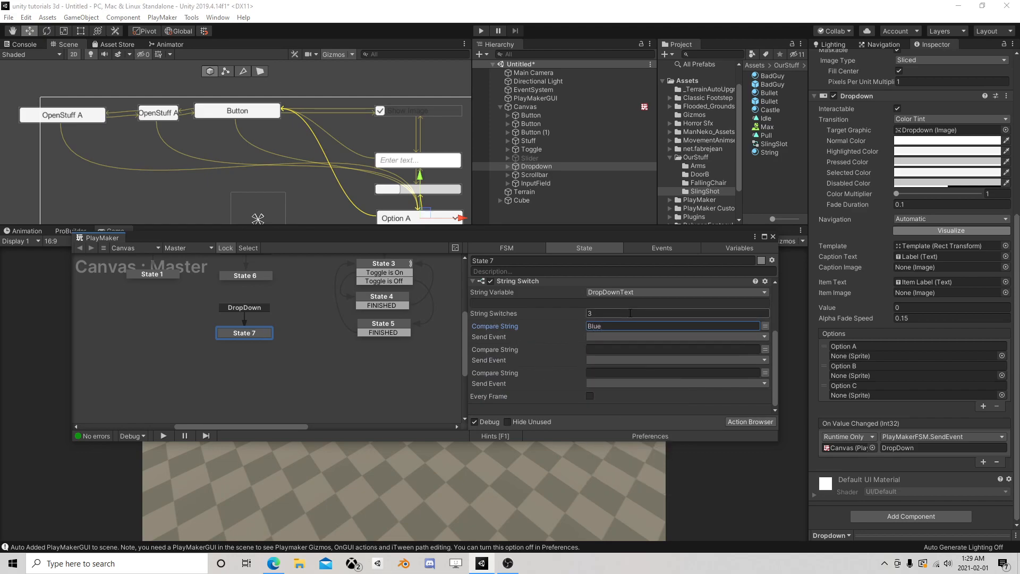
click(600, 348)
text(Red)
click(614, 372)
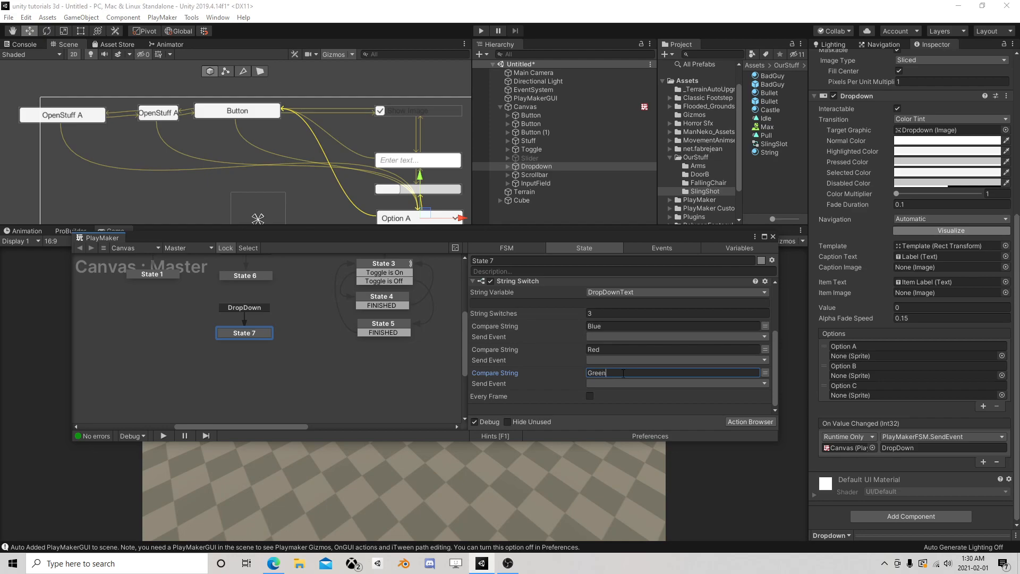
- Create a new event named Blue for the Blue compare string and add its transition to State 7
click(609, 336)
click(621, 485)
text(Blue)
key(Return)
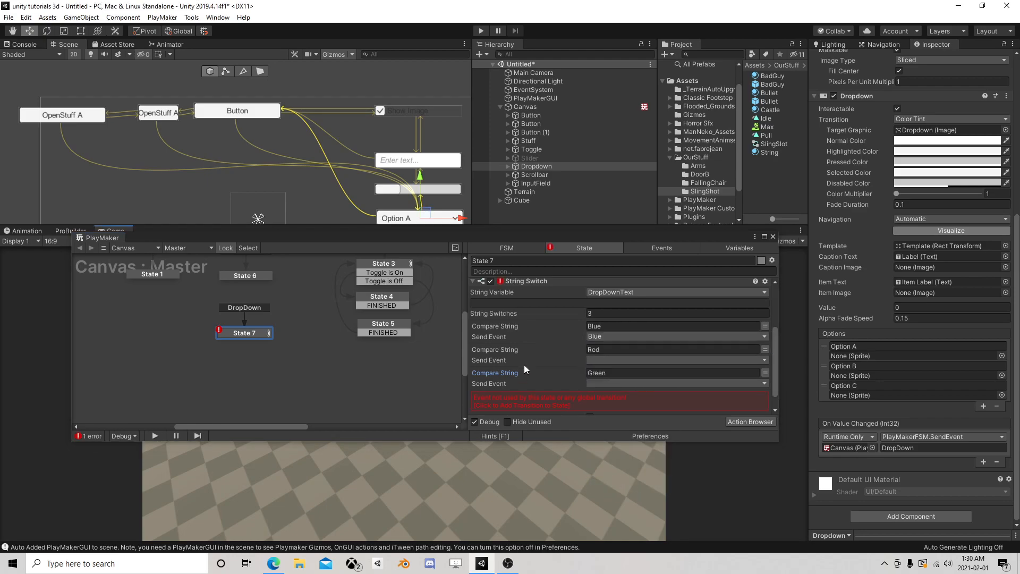
click(570, 399)
- Create a new event named Red for the Red compare string and add its transition to State 7
click(603, 361)
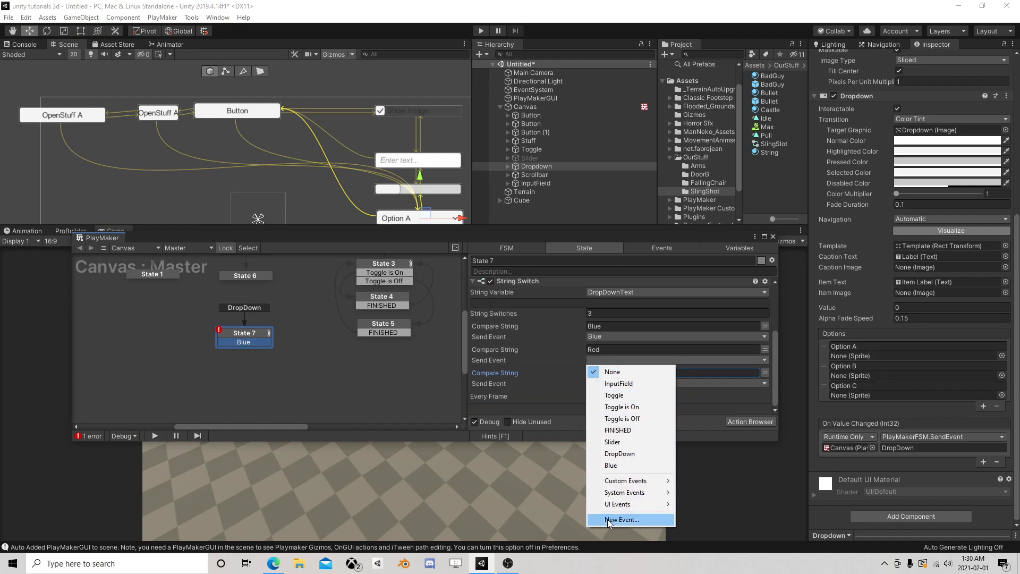
click(612, 520)
text(Red)
key(Return)
click(595, 374)
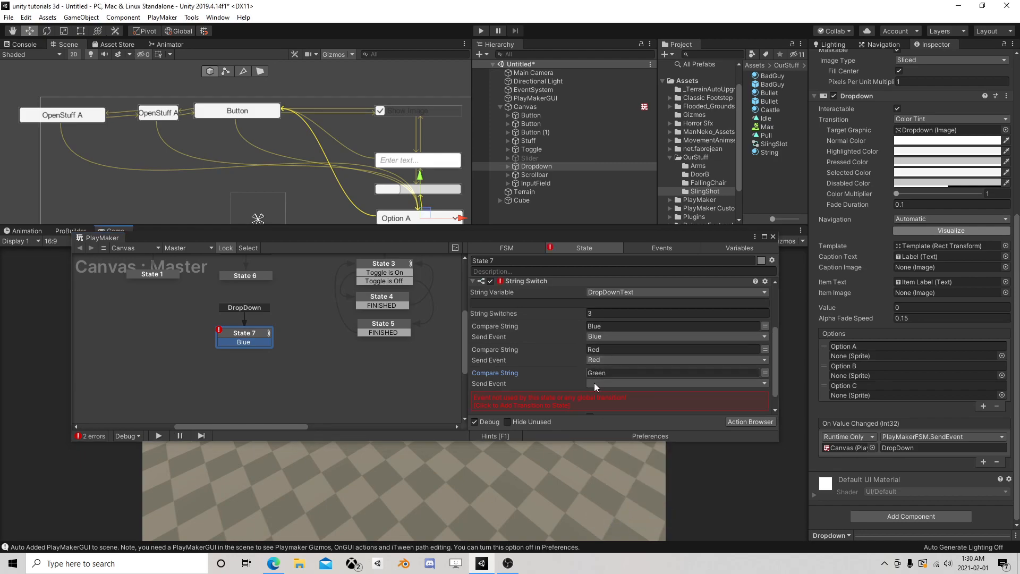
- Create a new event named Green for the Green compare string and add its transition to State 7
text(Green)
click(612, 384)
click(615, 381)
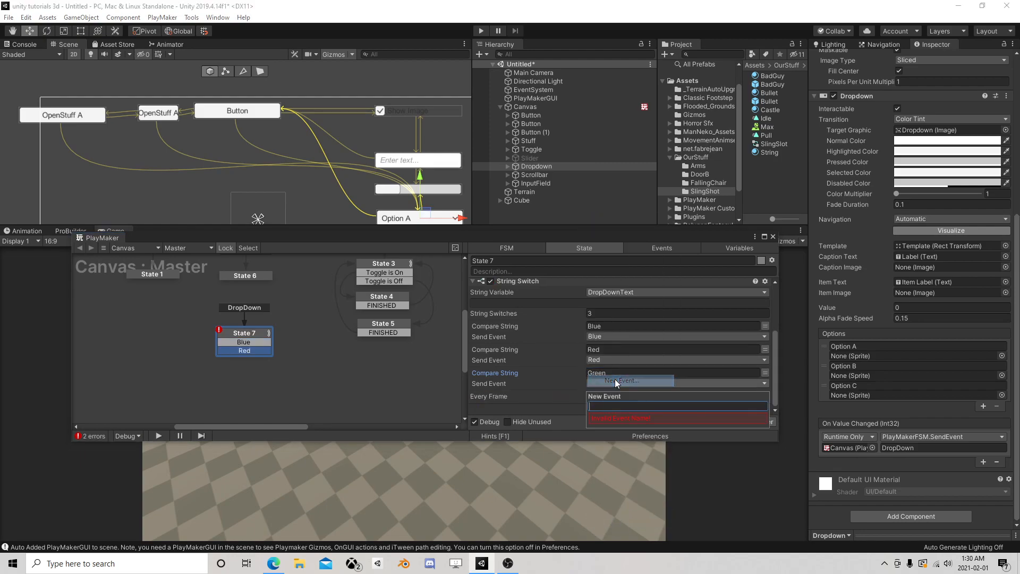
text(Green)
key(Return)
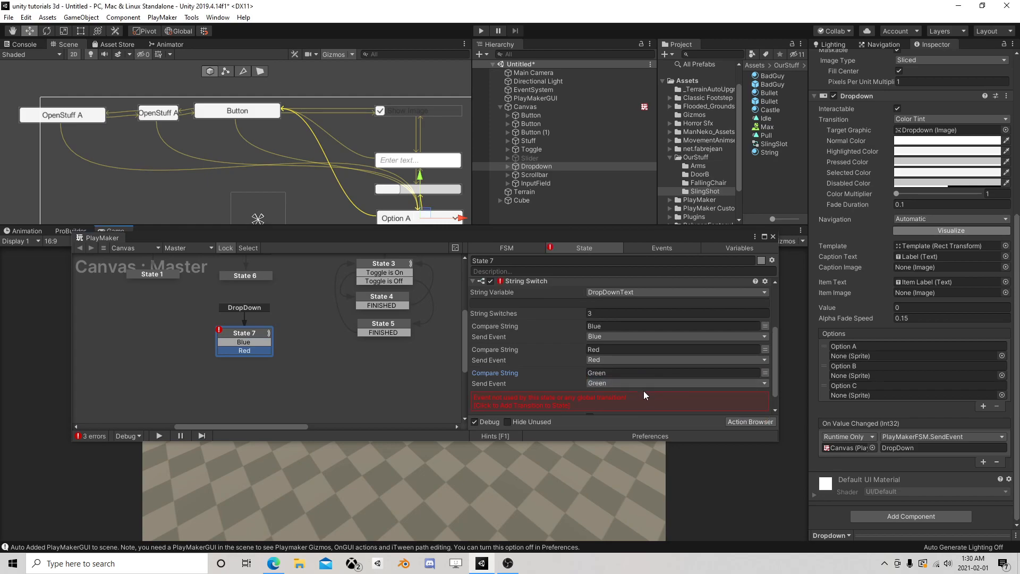
click(647, 396)
- Move State 7 to the left and add a new state beside it, linked from the Blue transition
drag(250, 337, 228, 350)
right_click(207, 345)
click(229, 352)
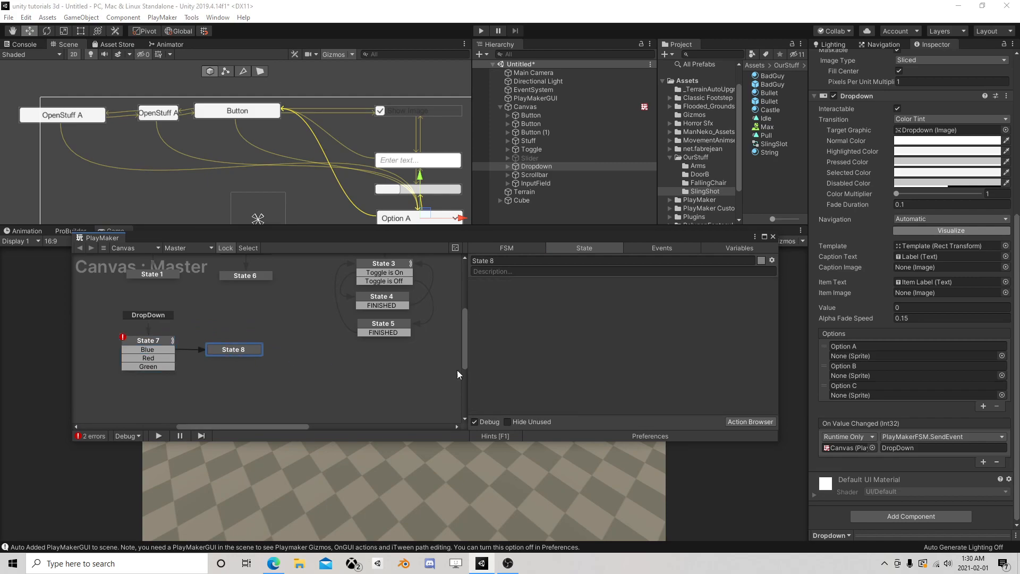
- Search the available actions for "color" and look through the color-related ones
click(738, 420)
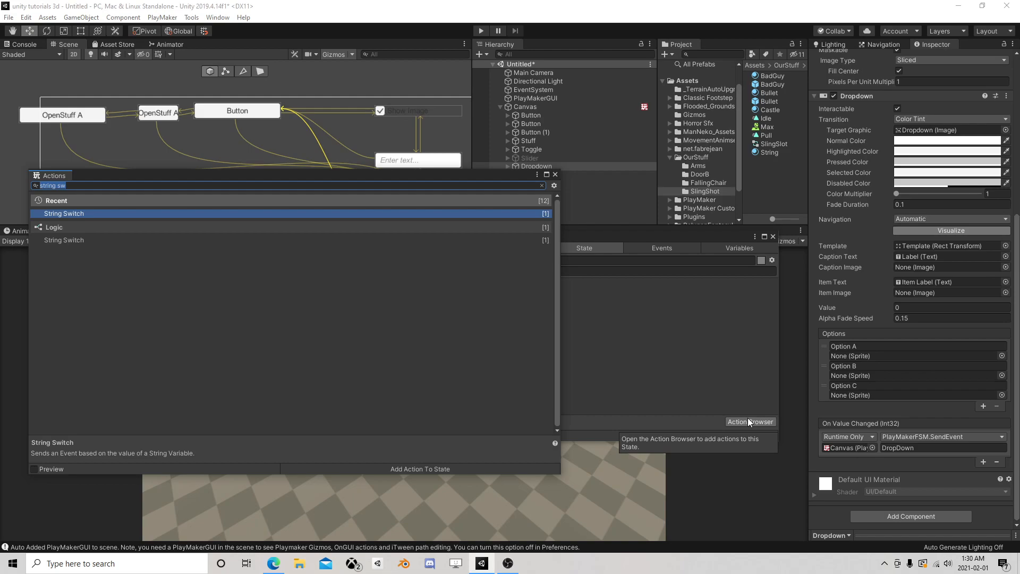
text(color)
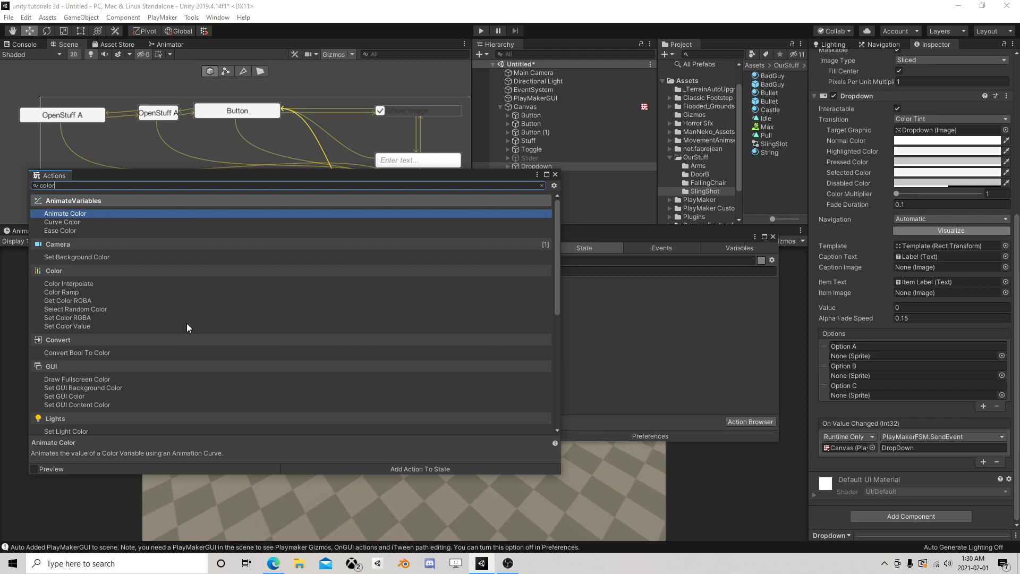
scroll(170, 304, down, 5)
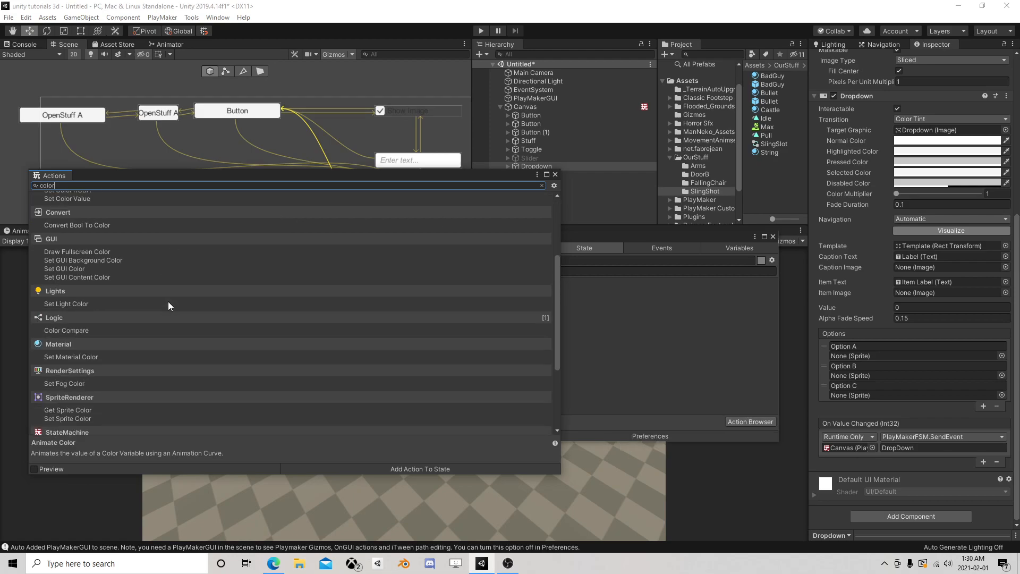
scroll(168, 303, down, 1)
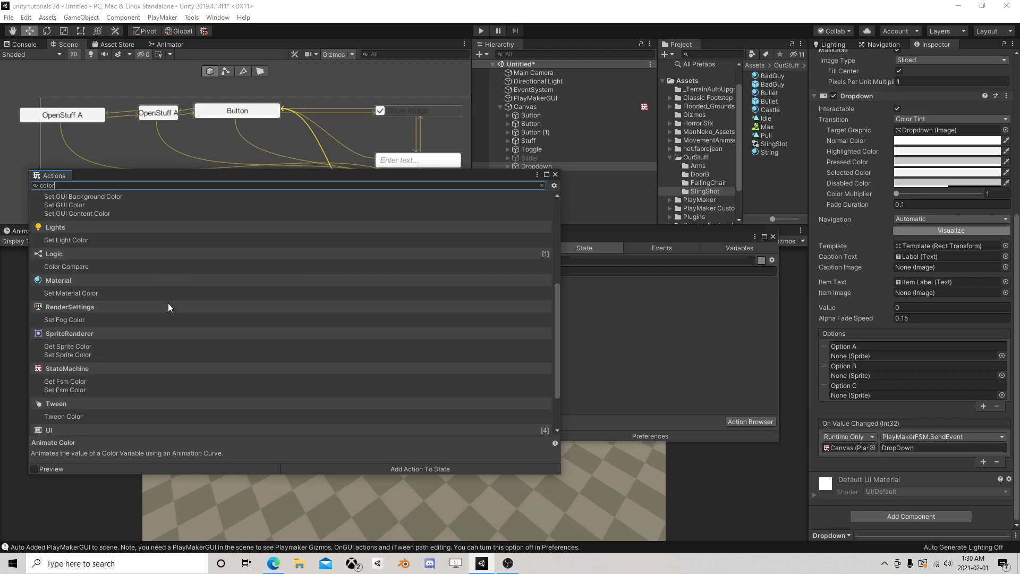
scroll(173, 301, down, 2)
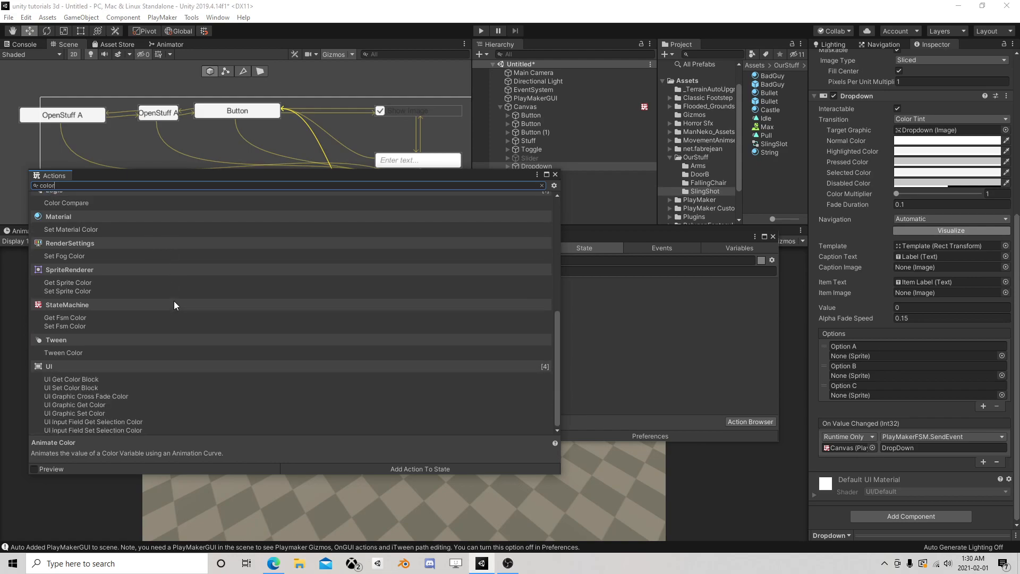
scroll(160, 279, up, 8)
click(555, 174)
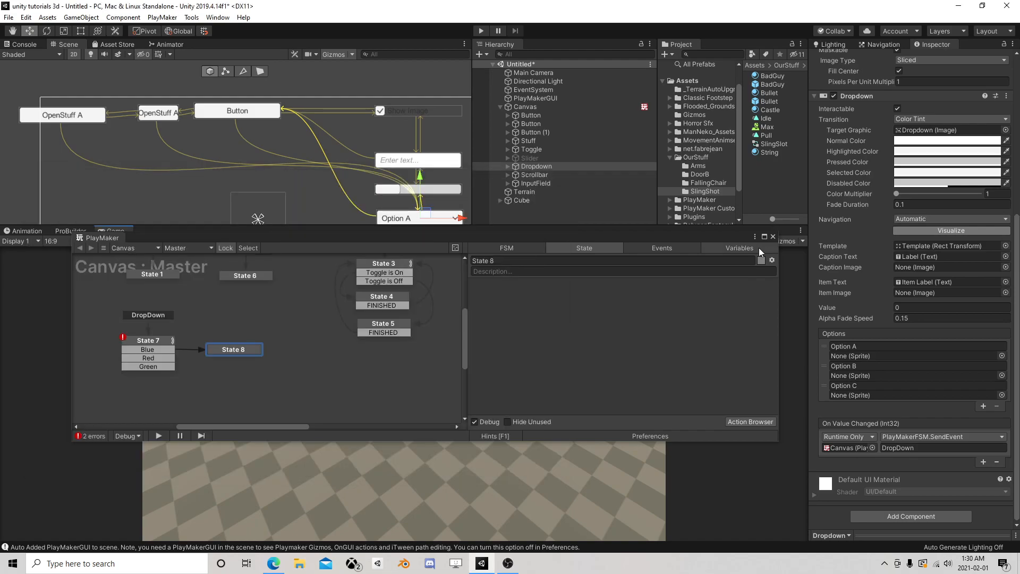
- Add the Cube's Mesh Renderer to the Master state machine as an object variable
click(523, 200)
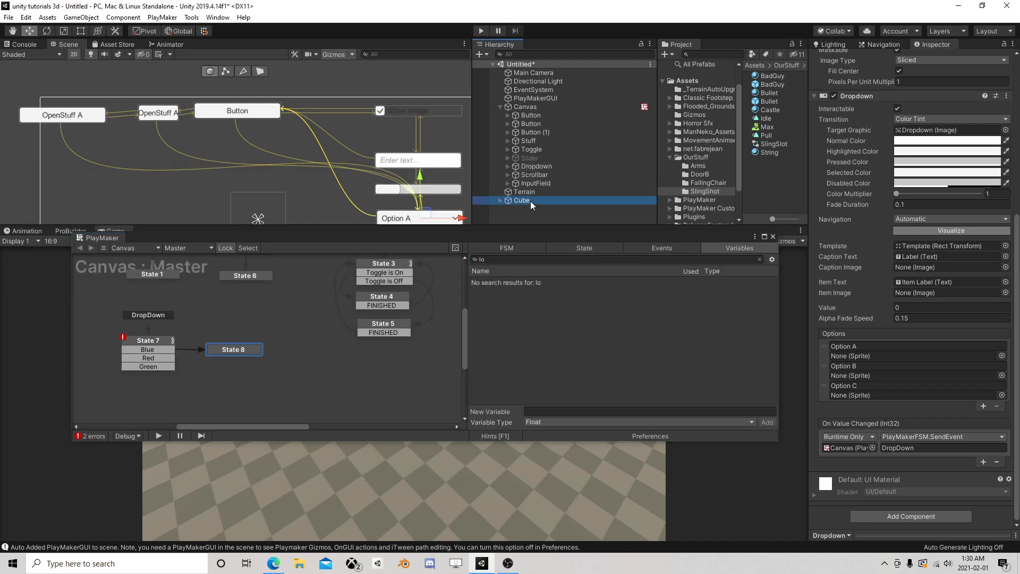
drag(867, 162, 595, 351)
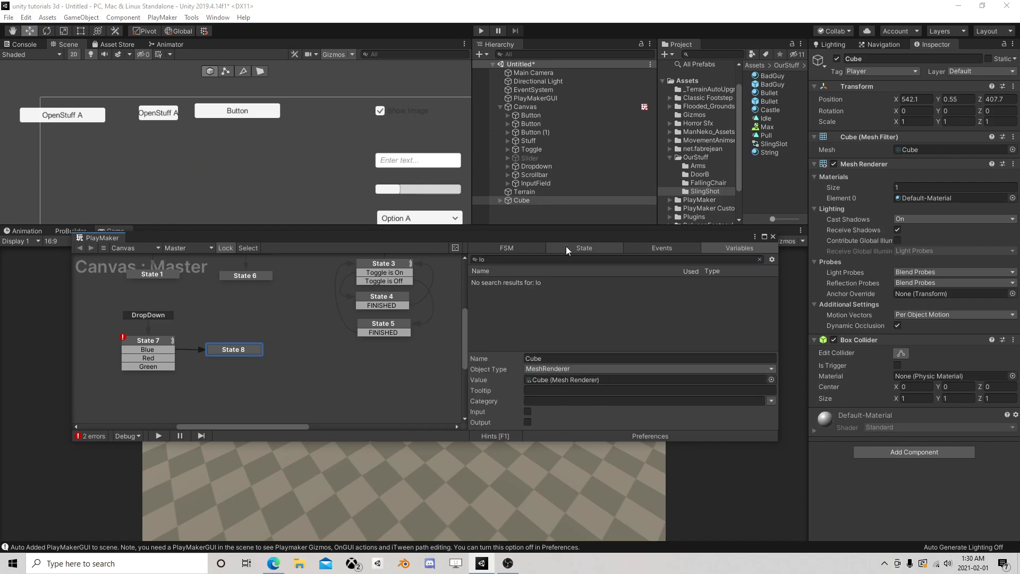
- Rename the mesh renderer object variable to "Cube renderer"
click(554, 360)
text(Cube renderer)
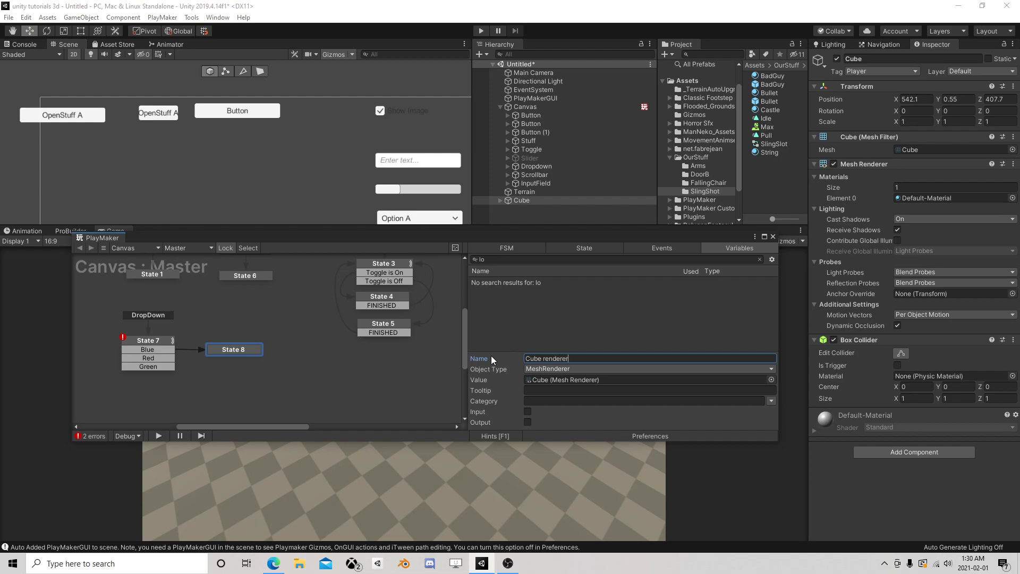
key(Return)
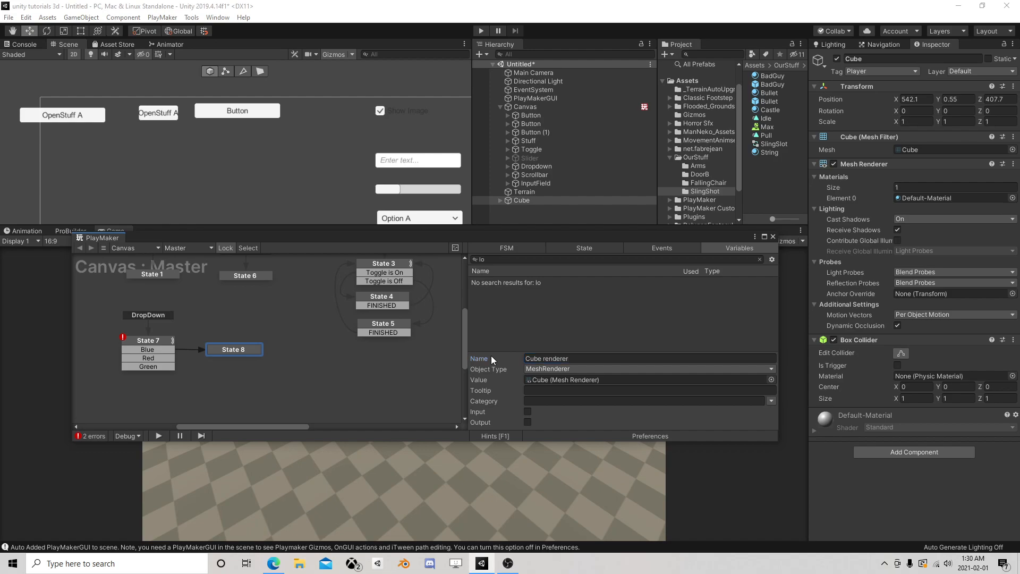
- Find the Get Component action and add it to State 8
click(566, 249)
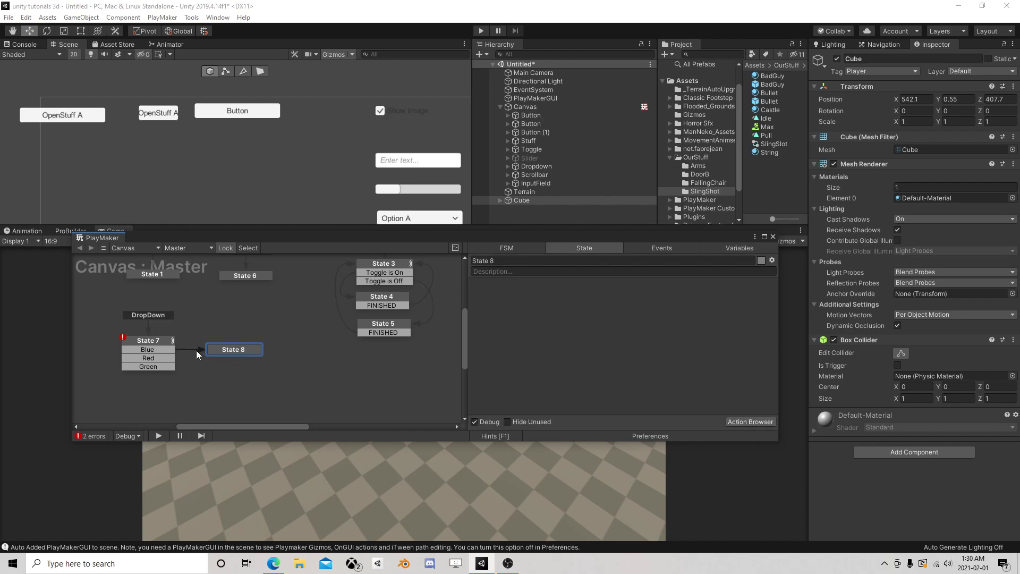
click(743, 421)
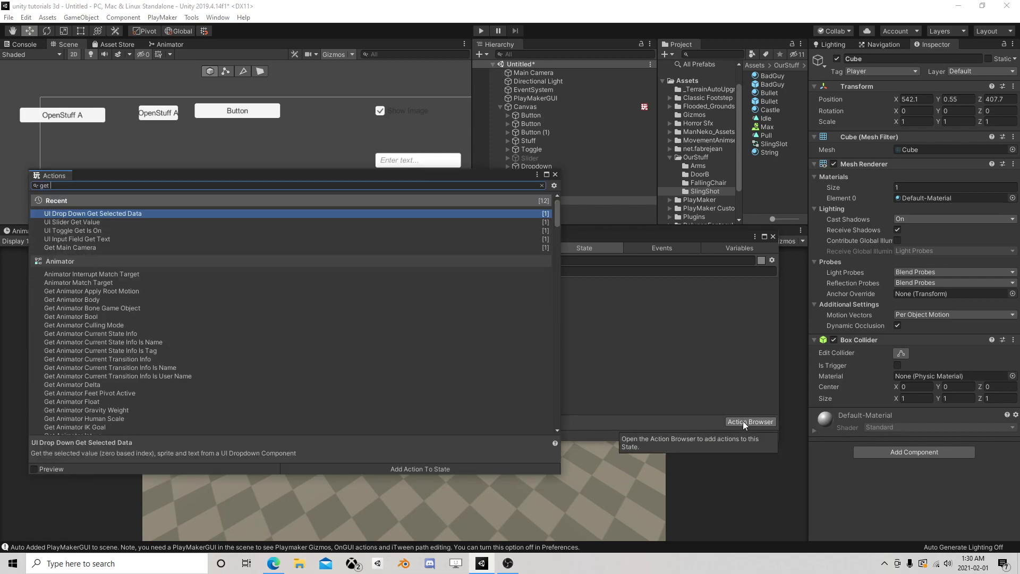
text(compon)
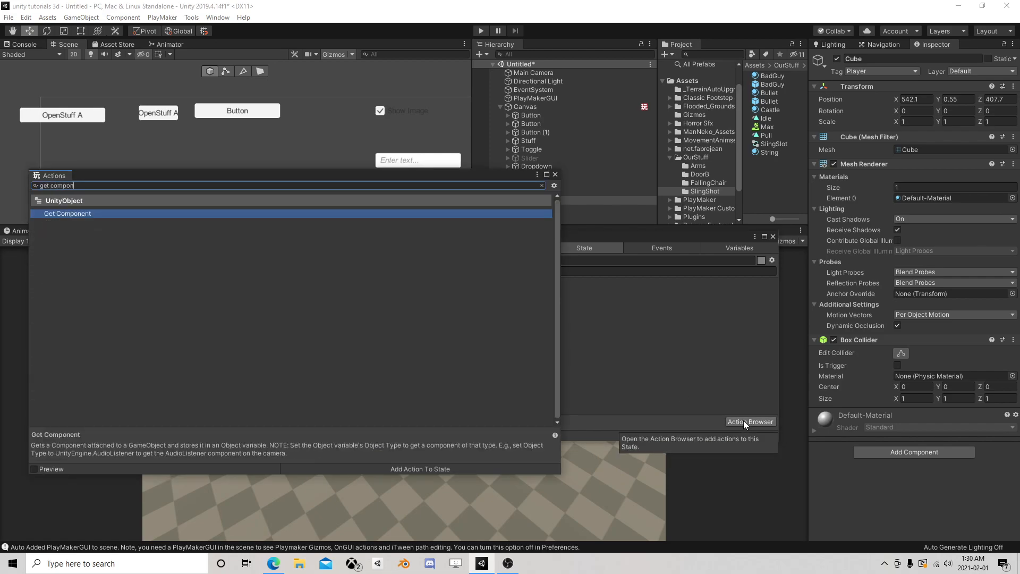
double_click(138, 215)
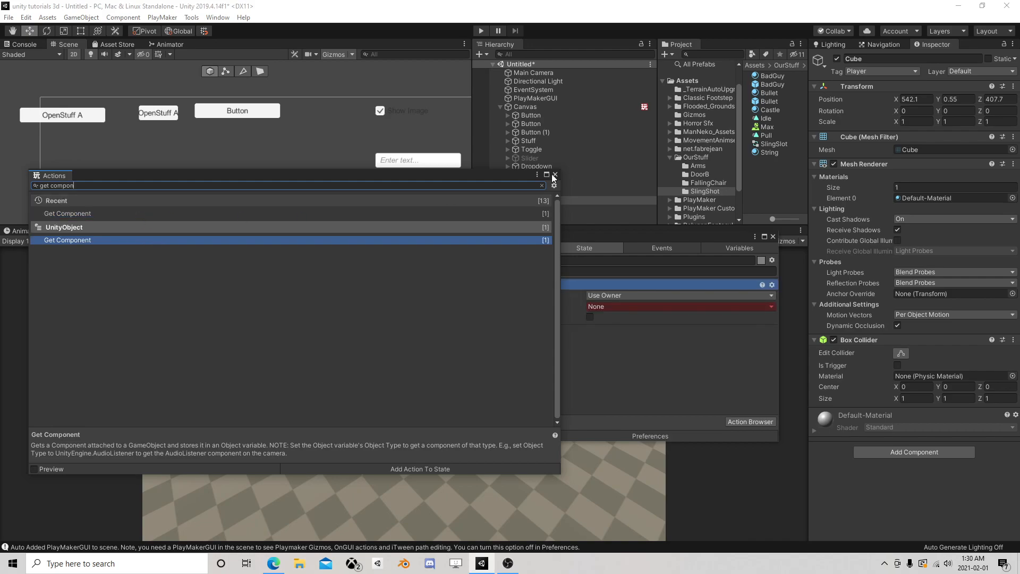
- Set Get Component to a specified game object using the Player variable, and store the component in Cube renderer
click(620, 297)
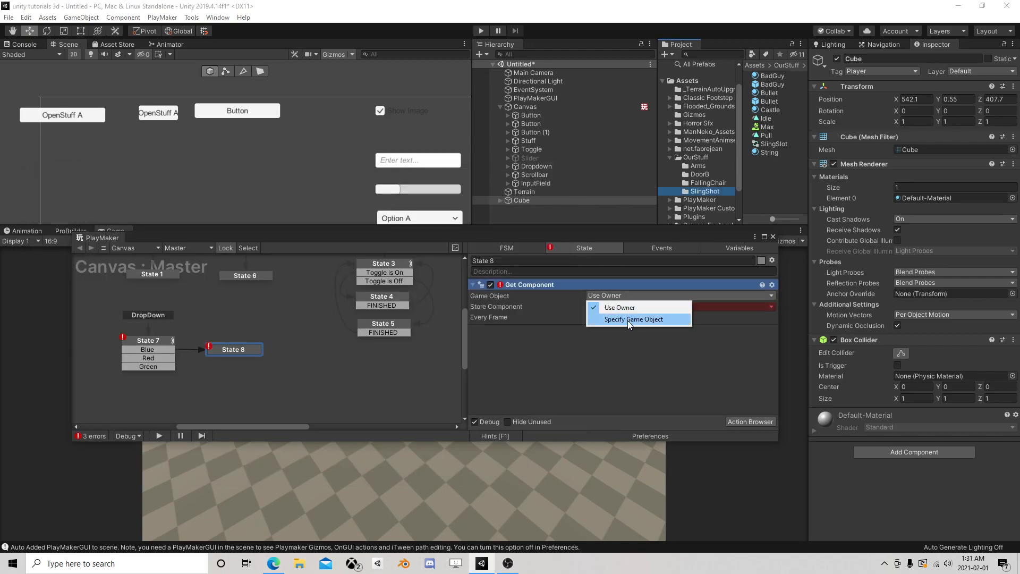
click(627, 319)
click(772, 306)
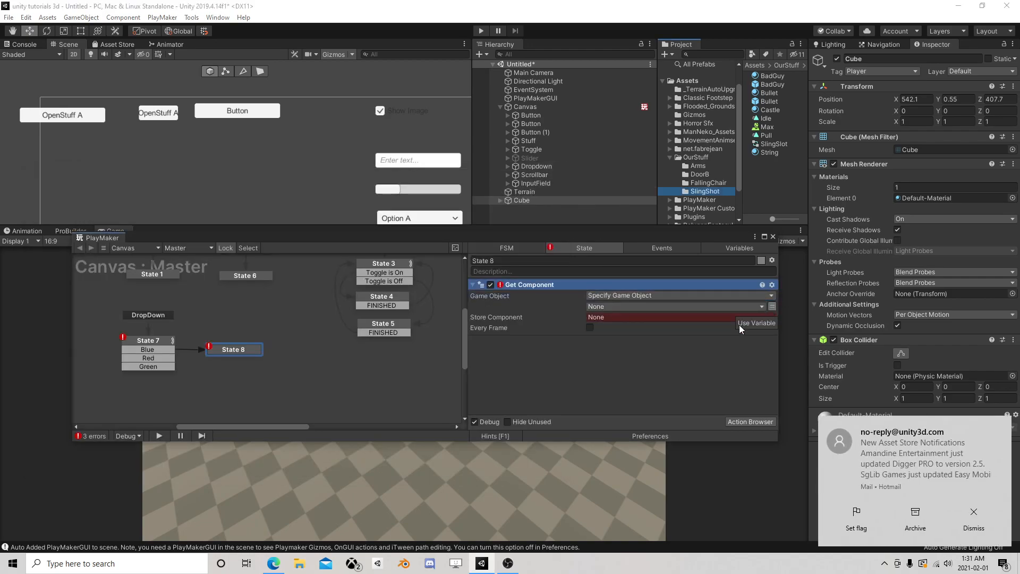
click(626, 306)
click(648, 330)
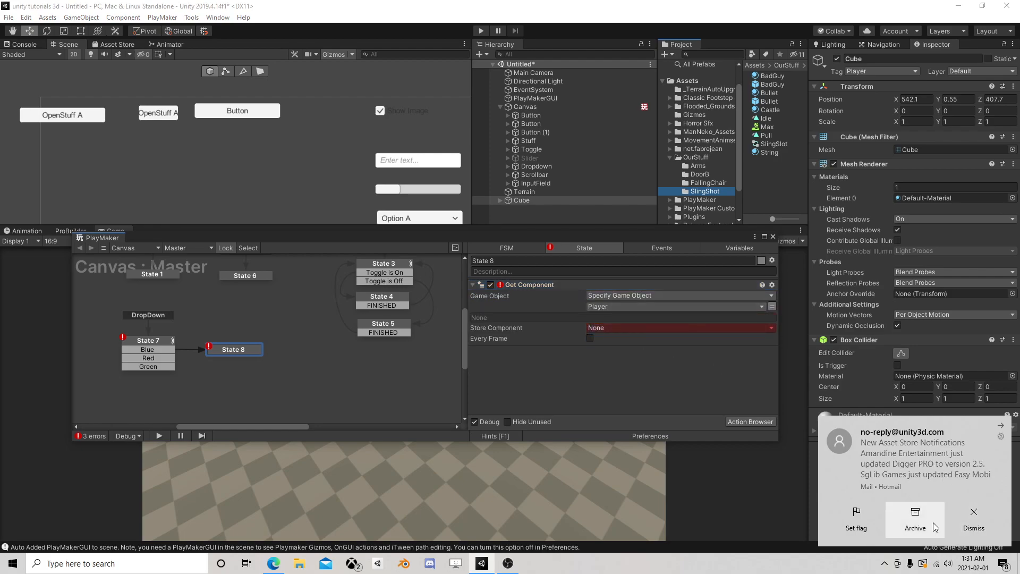
click(974, 514)
click(617, 328)
click(640, 349)
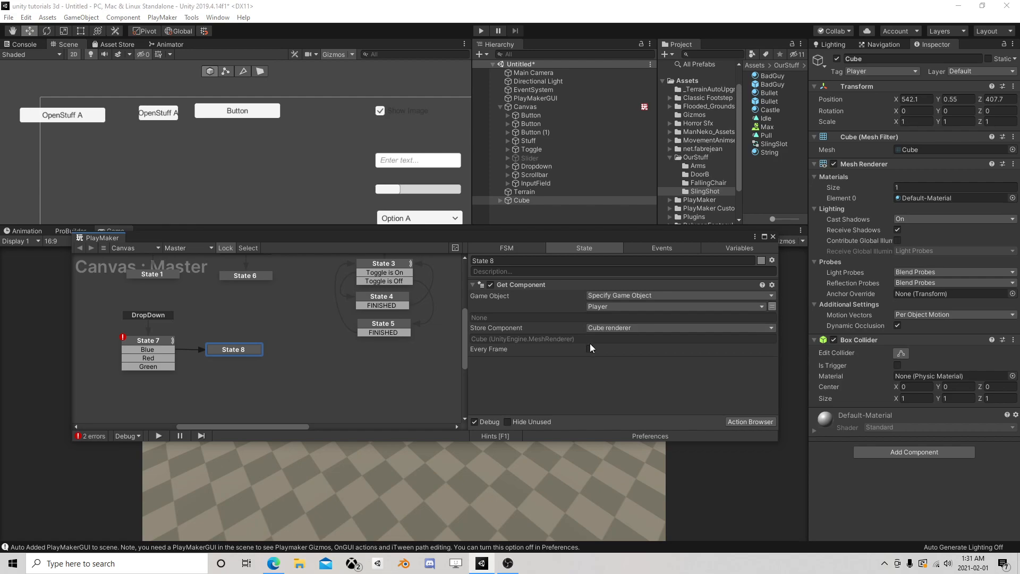
- Add a Set Property action to State 8 and place it below Get Component
click(738, 420)
text(set )
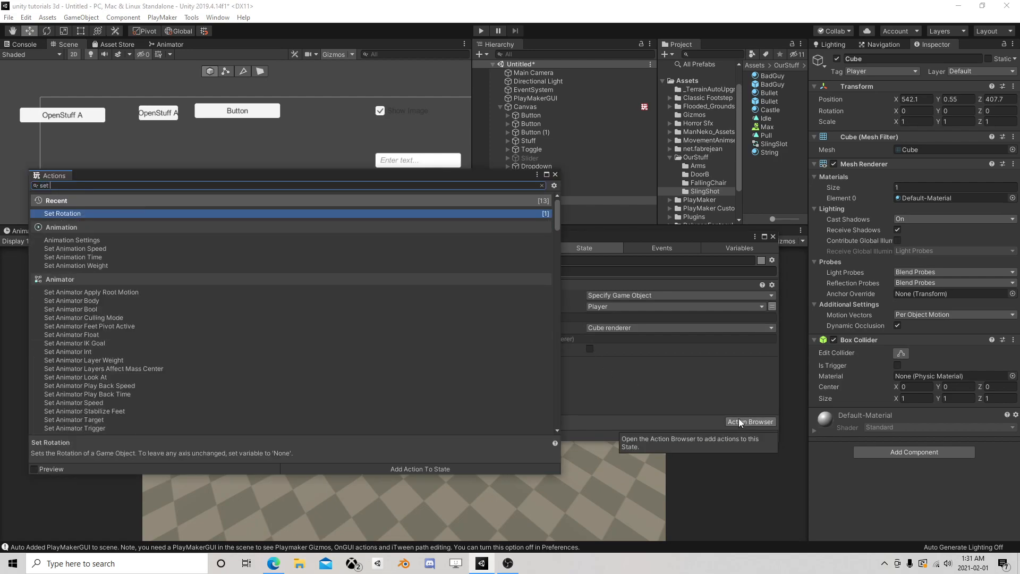
text(prop)
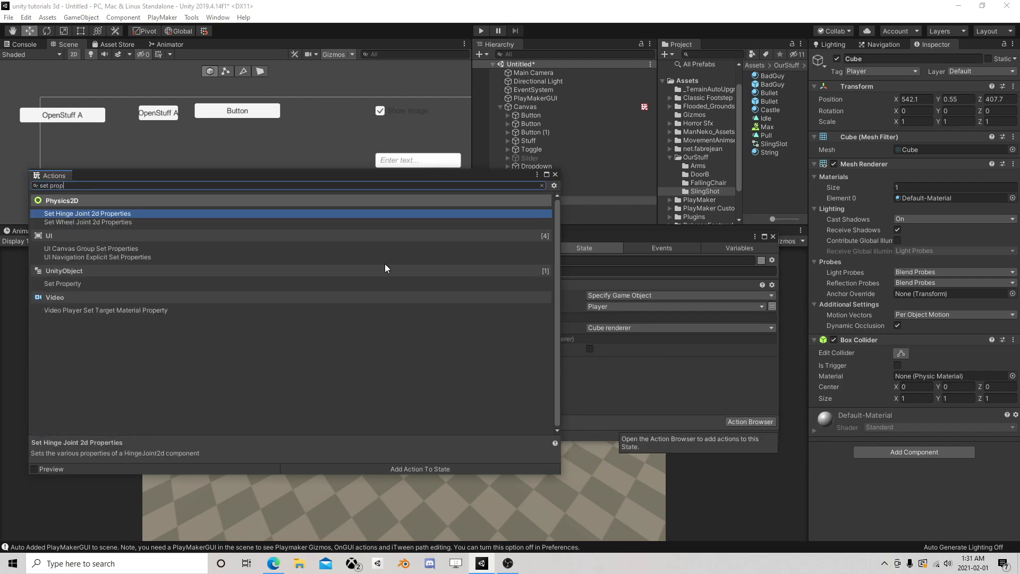
double_click(75, 286)
click(555, 174)
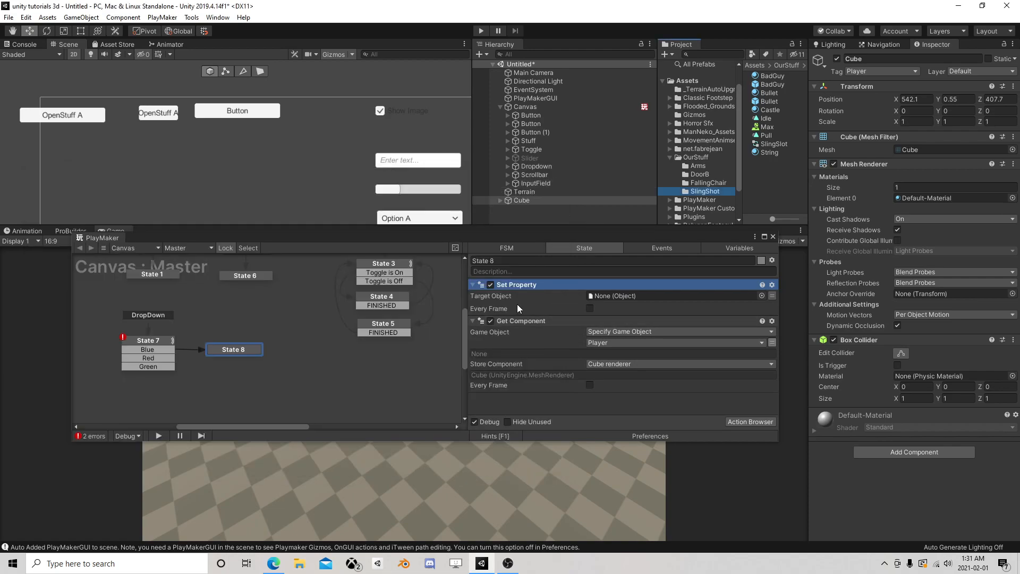
drag(513, 285, 552, 403)
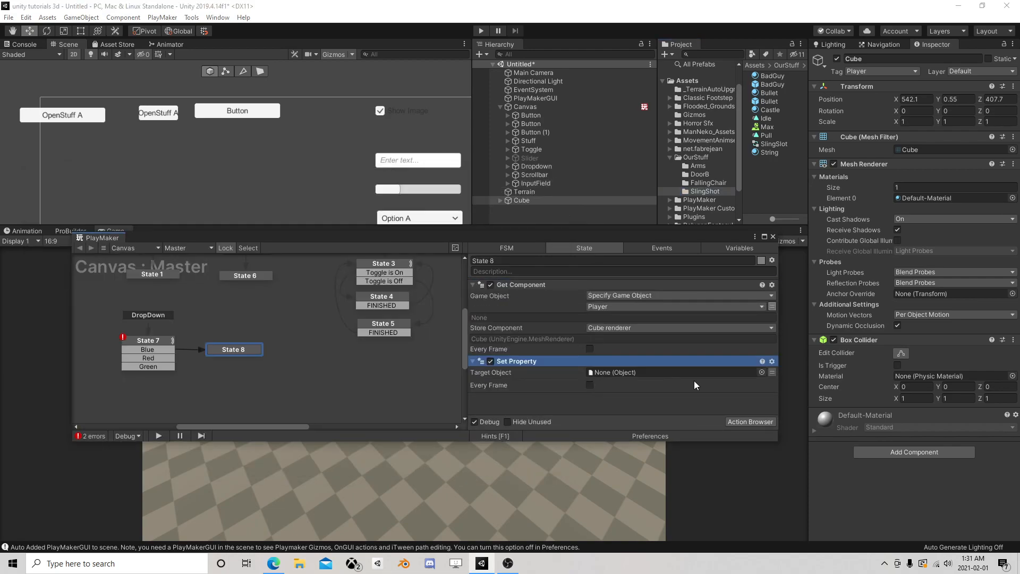
- Target the Set Property action at the Cube renderer variable and choose material.color as its property
click(728, 375)
click(627, 393)
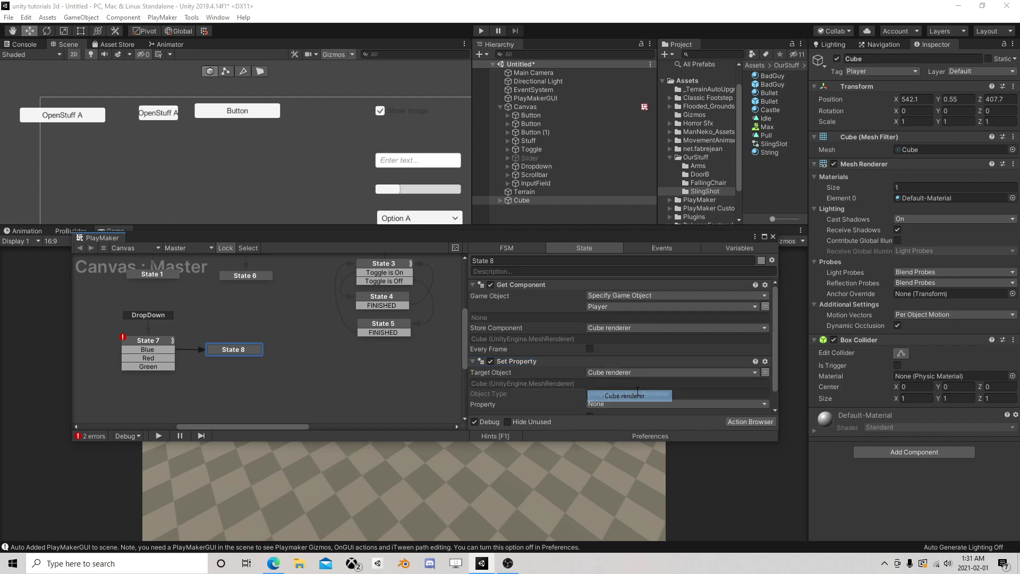
click(636, 384)
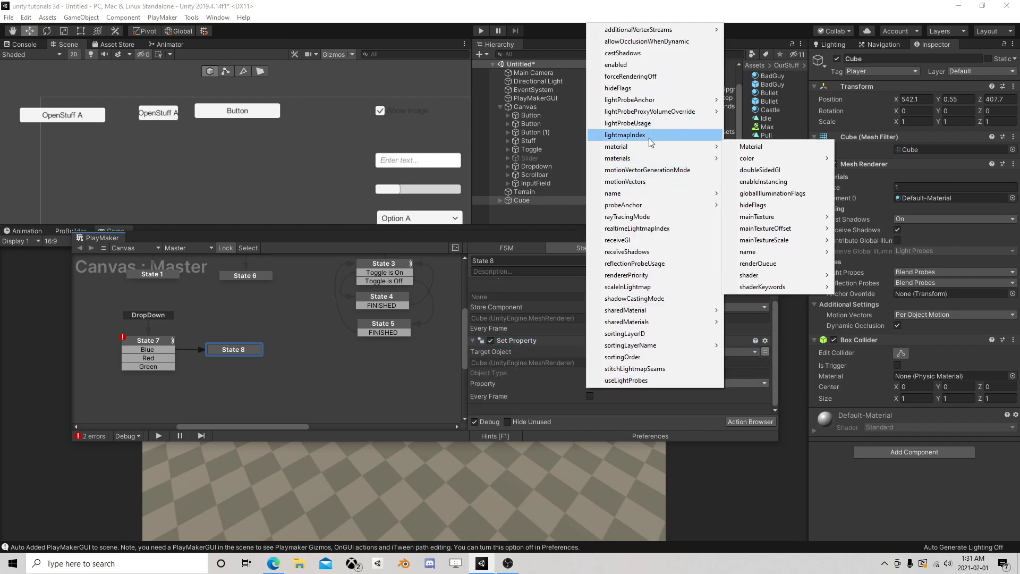
mouse_move(640, 147)
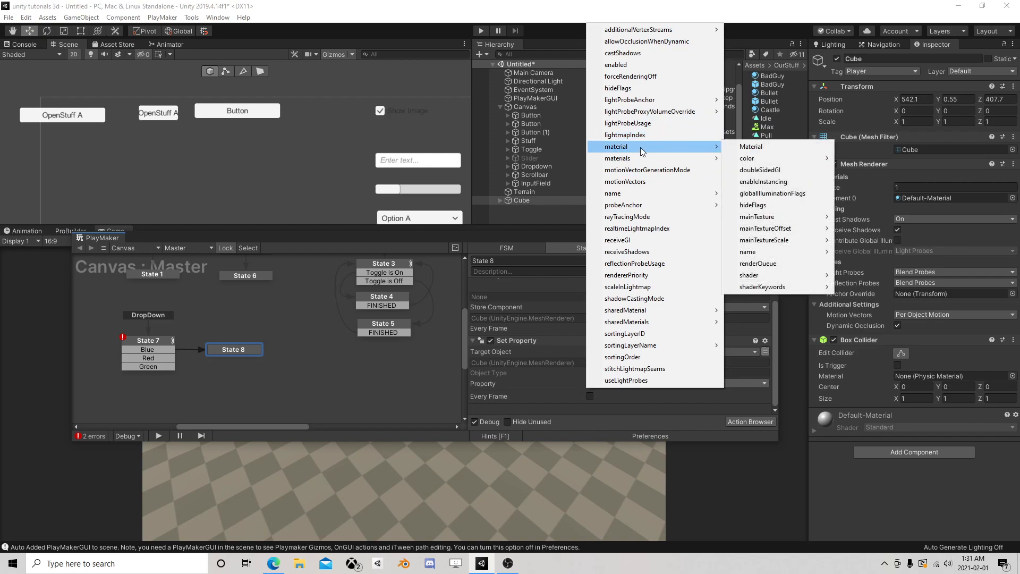
mouse_move(773, 160)
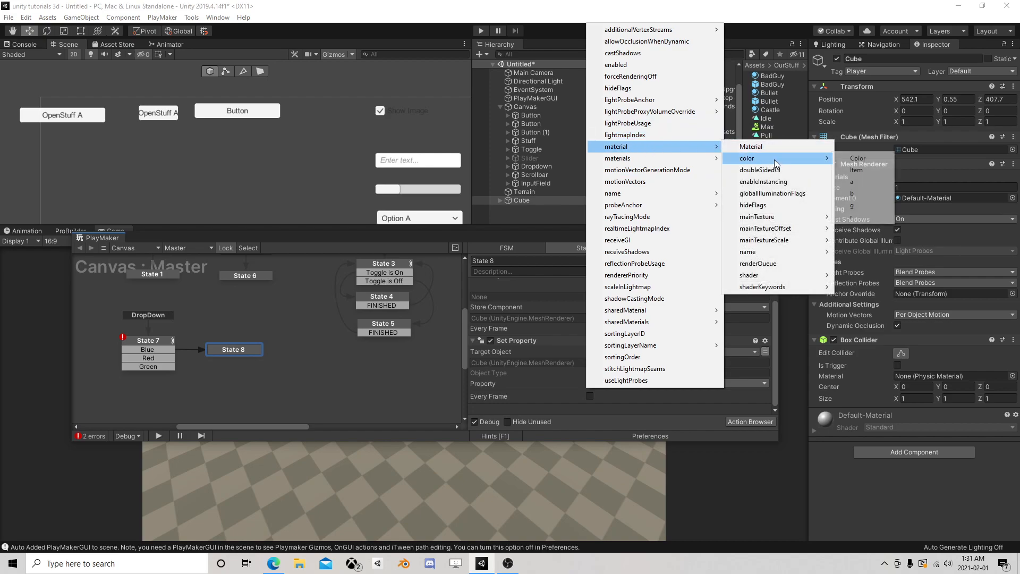
click(868, 163)
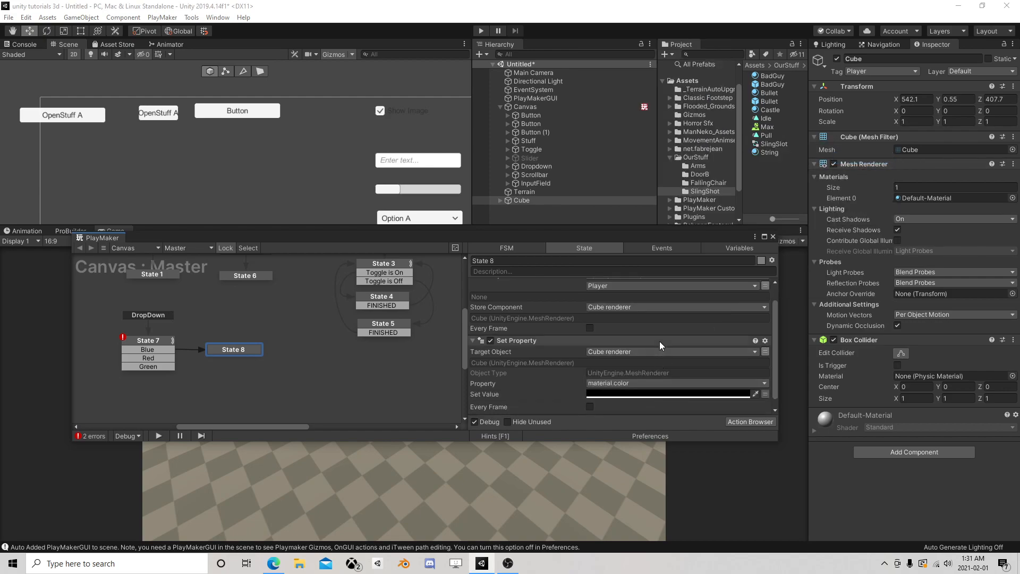
- Set State 8's material color value to blue, about hex 000EFF, and nudge the state slightly upward
click(636, 385)
click(687, 254)
drag(701, 235, 769, 157)
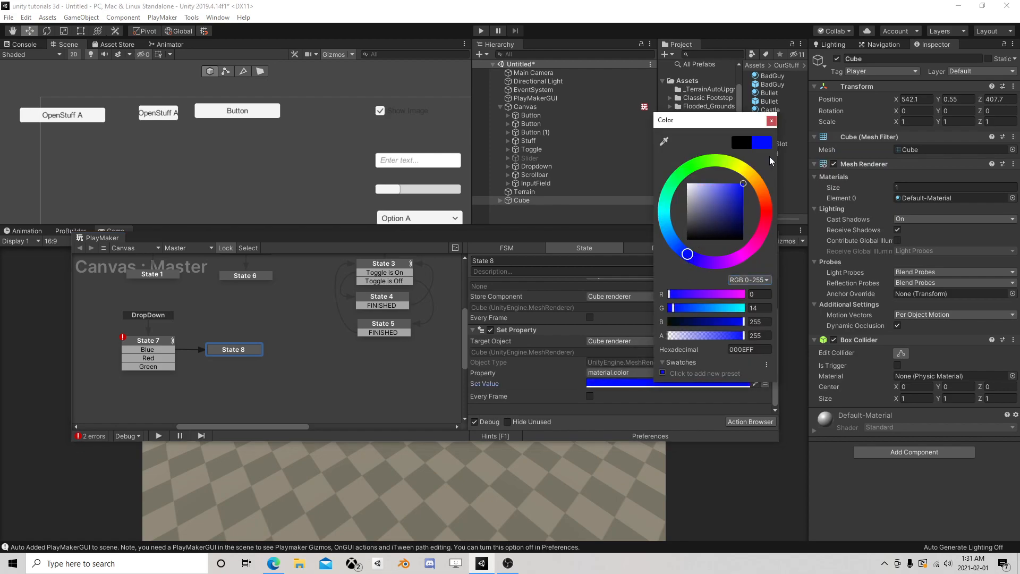
click(772, 120)
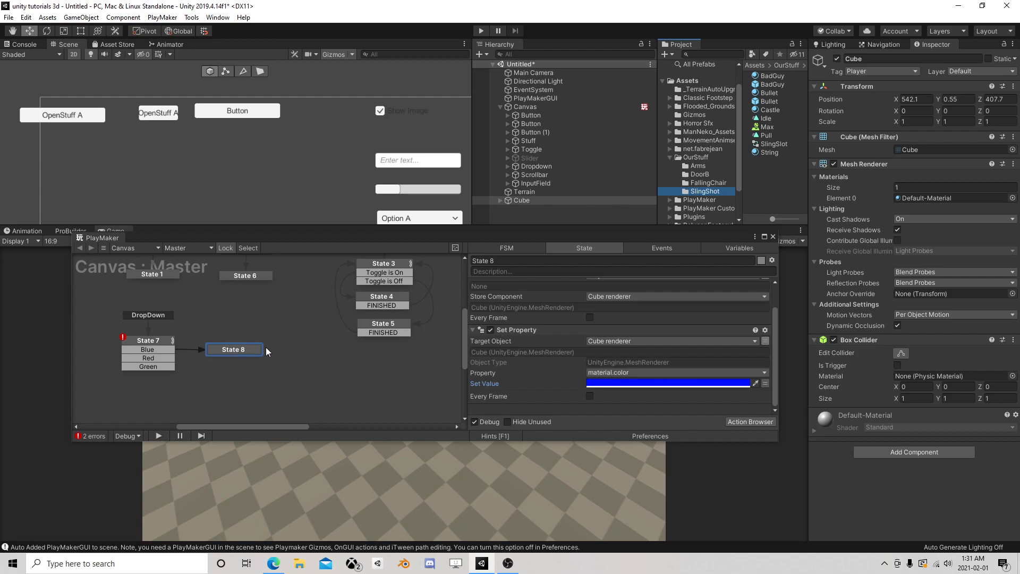
drag(230, 348, 229, 345)
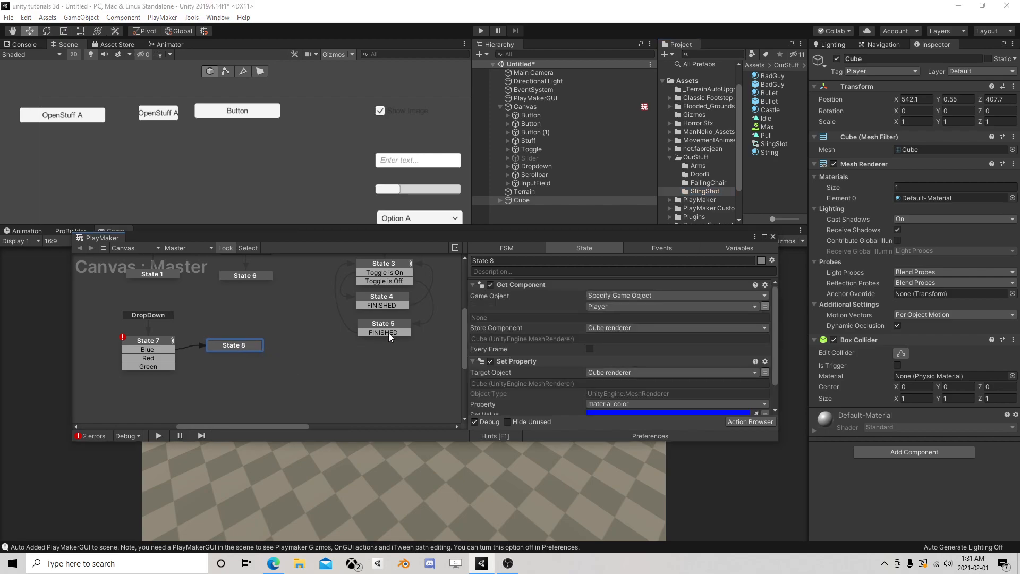
- Delete the FINISHED transitions from State 5 and State 4, and move State 5 up closer to State 4
click(393, 263)
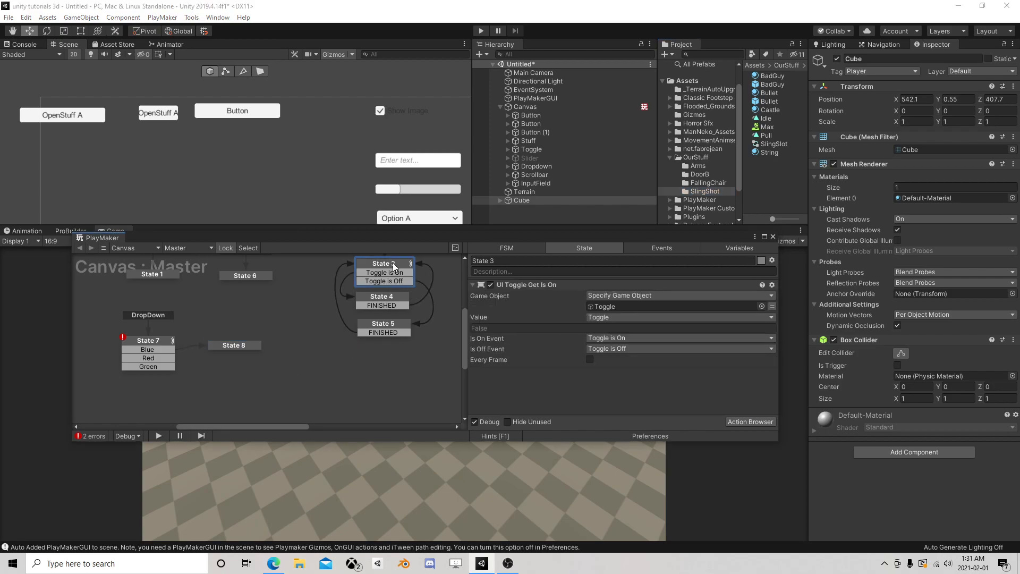
right_click(387, 332)
click(440, 481)
click(388, 306)
right_click(387, 307)
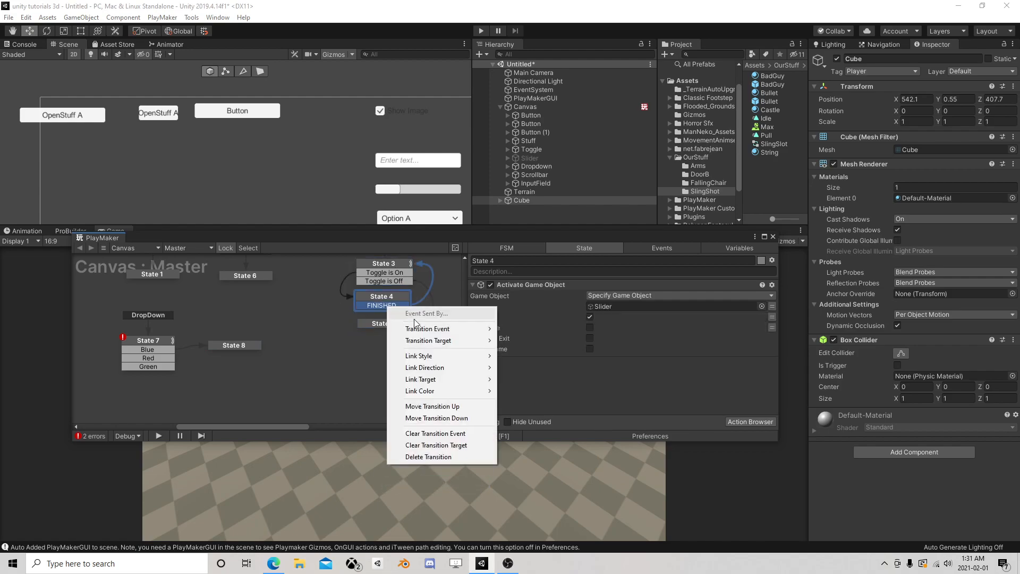
click(439, 460)
drag(377, 326, 377, 314)
- Paste two copies of State 8 below it, and link Red to State 9 and Green to State 10
middle_drag(253, 353, 326, 329)
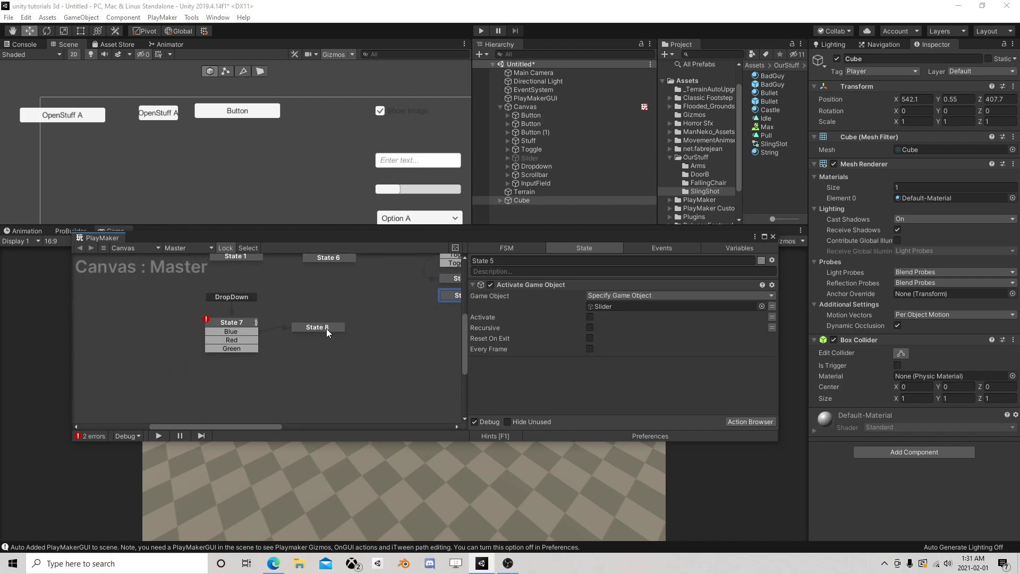
click(326, 328)
right_click(317, 328)
click(358, 389)
right_click(294, 346)
click(313, 365)
right_click(300, 381)
click(314, 399)
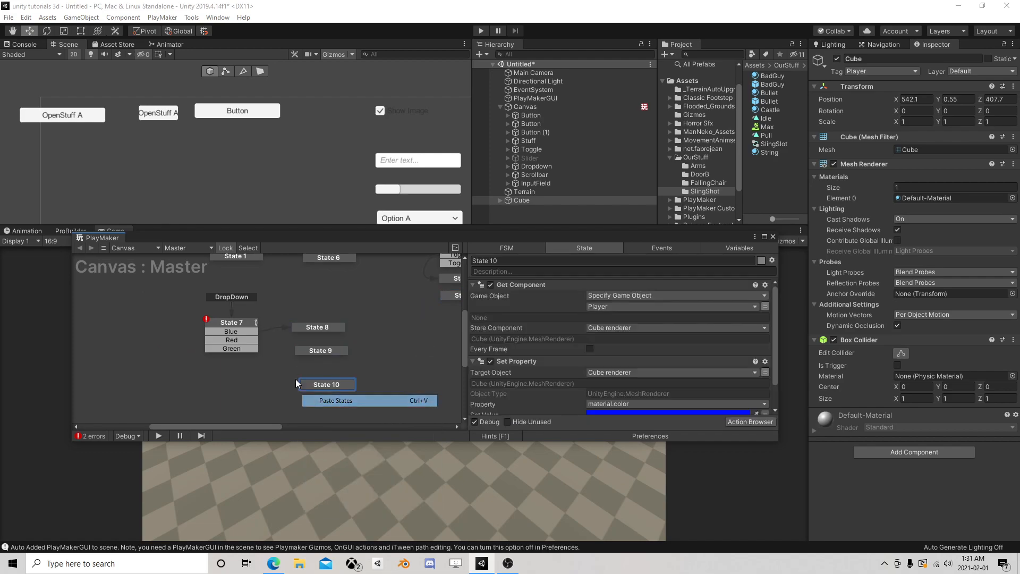
drag(251, 340, 316, 351)
drag(244, 351, 319, 385)
- Set the material color value in State 9's Set Property action to red
click(322, 351)
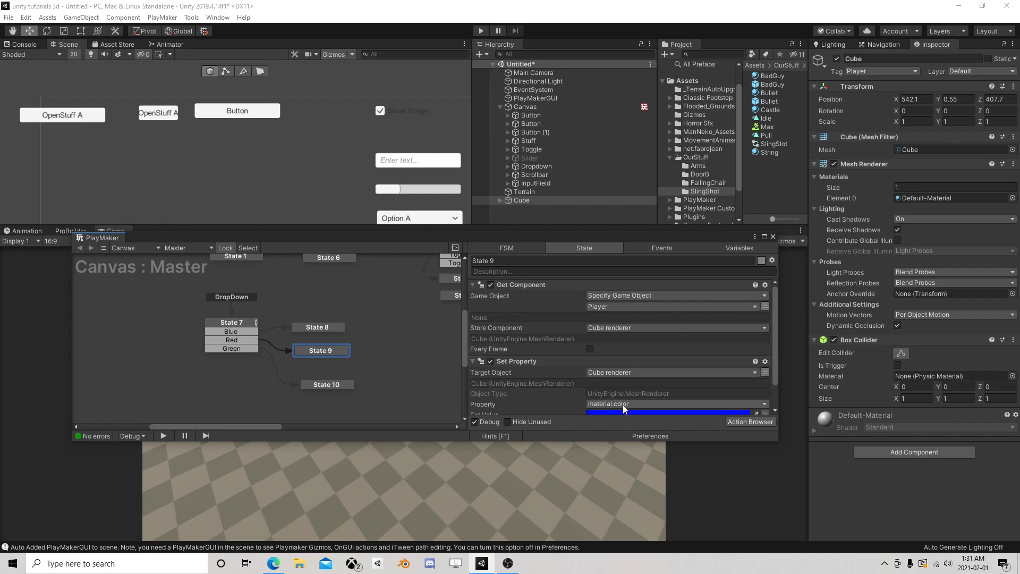
scroll(603, 353, down, 2)
click(608, 383)
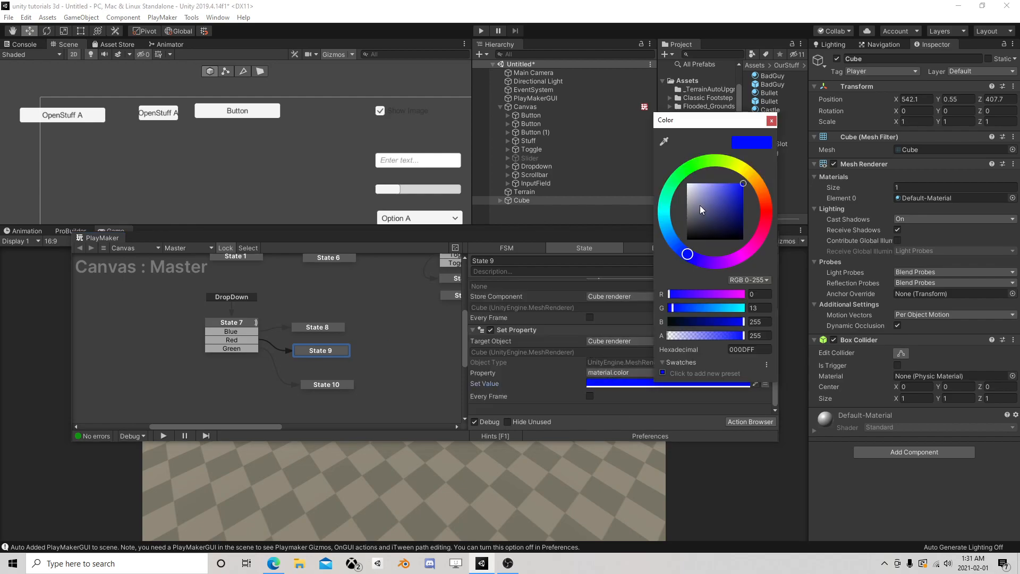
click(765, 213)
- Set State 10's material color value to green and move the state up just below State 9
click(322, 385)
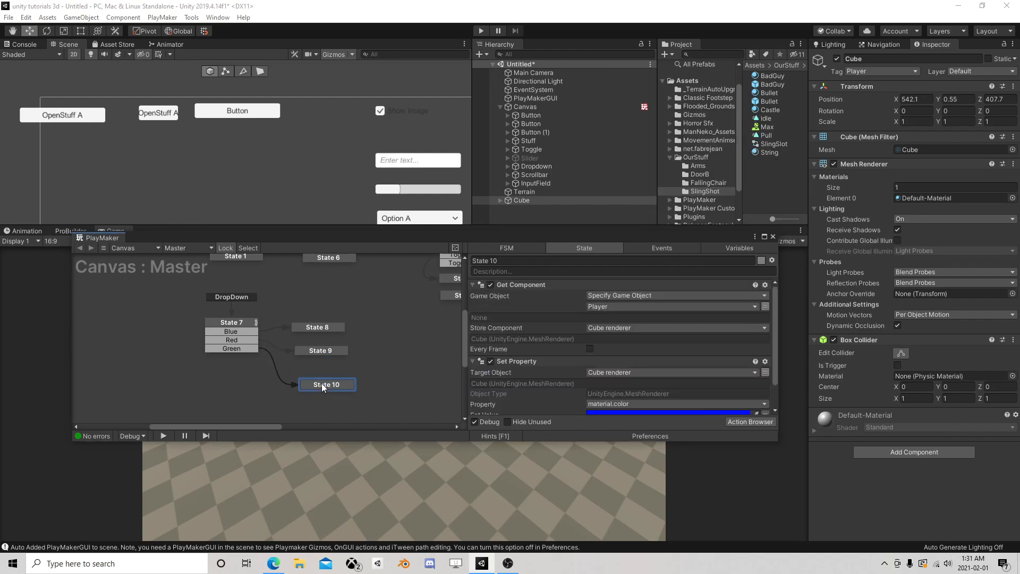
click(643, 410)
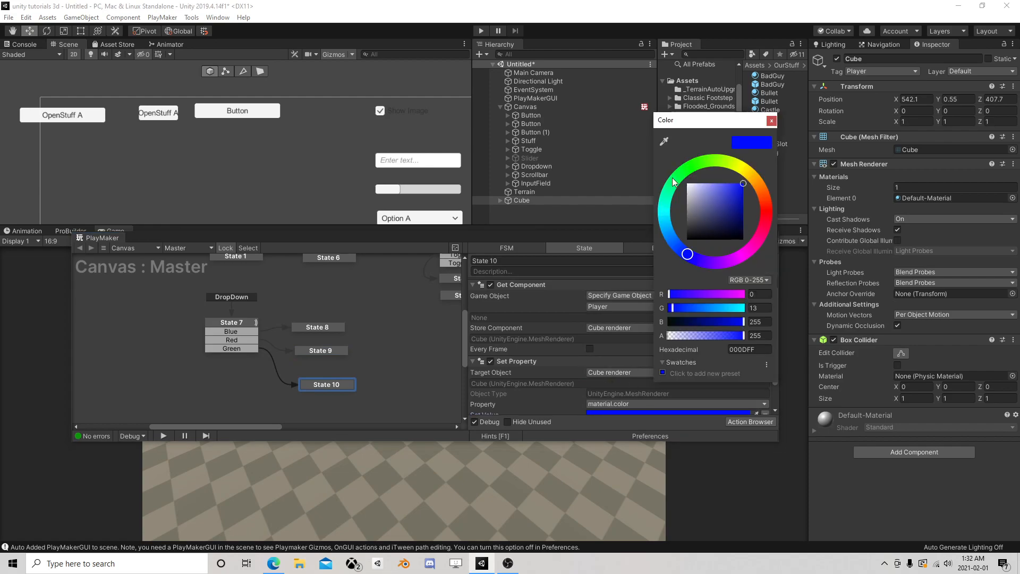
click(682, 171)
click(772, 121)
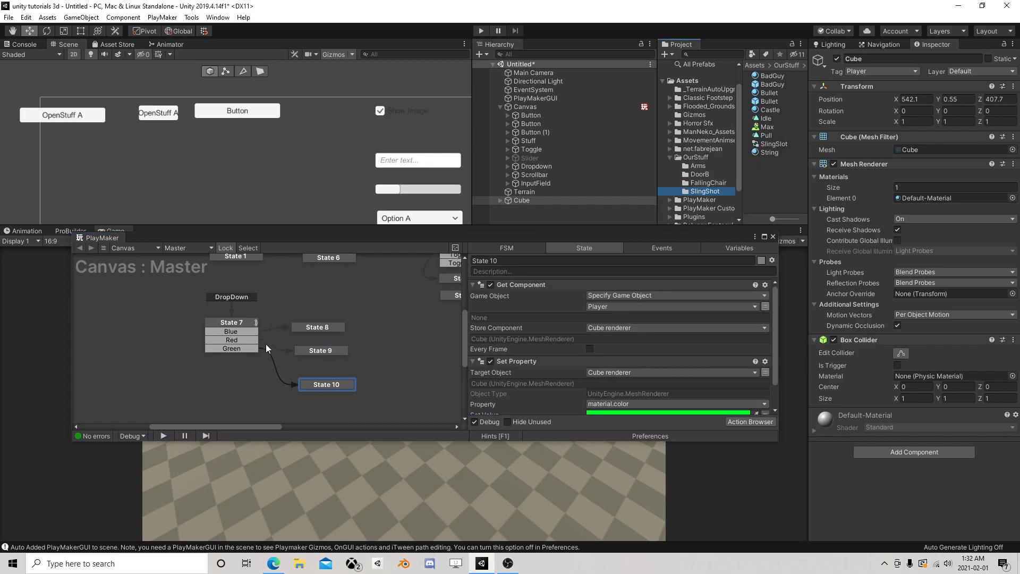
drag(326, 384, 324, 366)
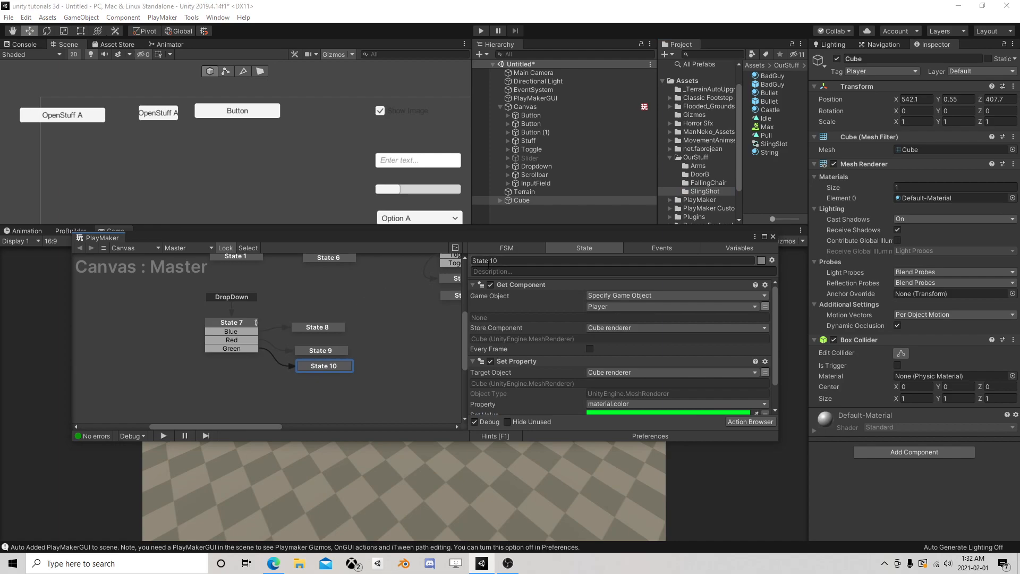
- Check the On Value Changed event setup of the Toggle, Dropdown, Scrollbar and InputField objects
click(773, 237)
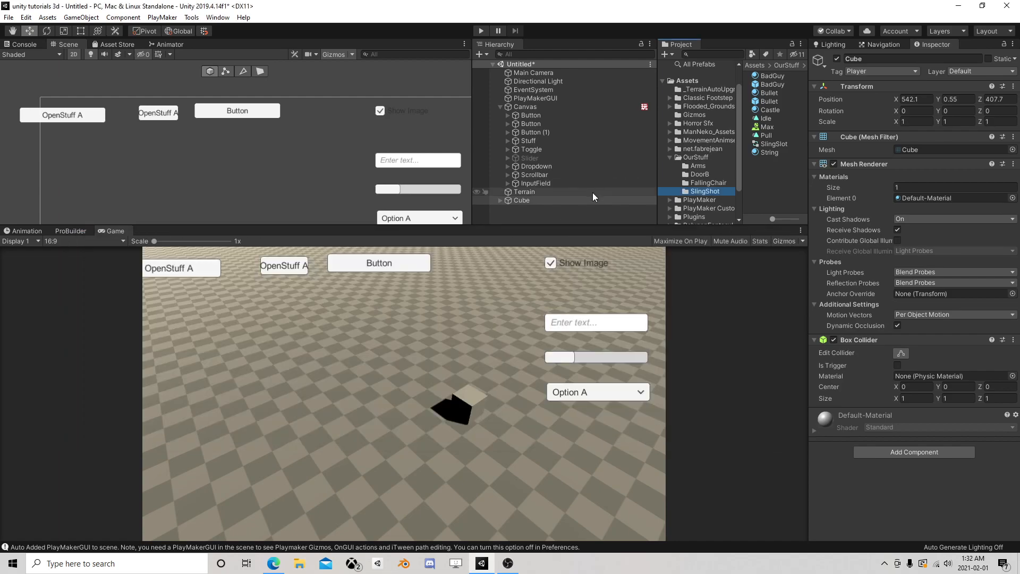
click(547, 142)
click(551, 149)
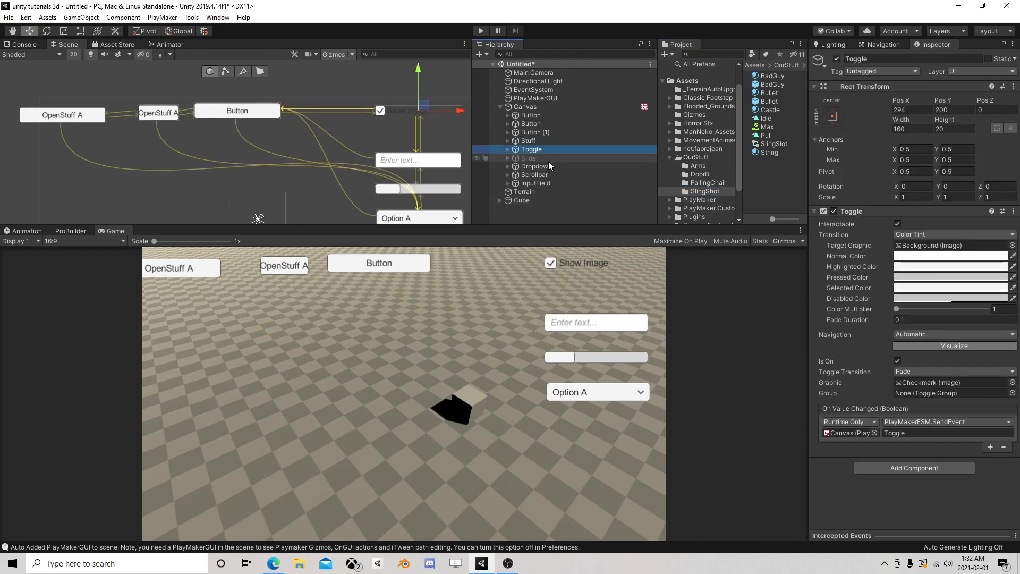
click(548, 166)
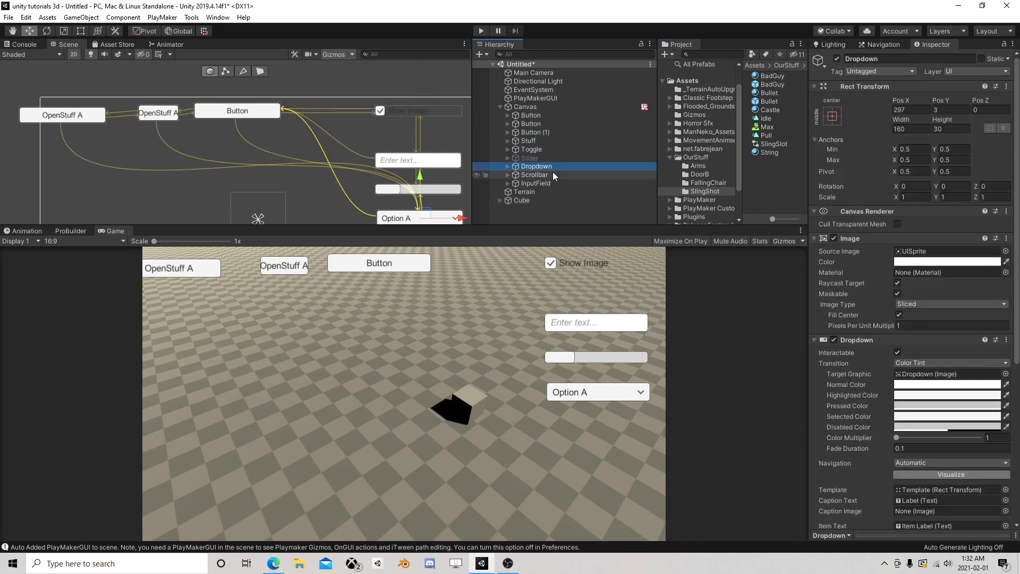
click(553, 174)
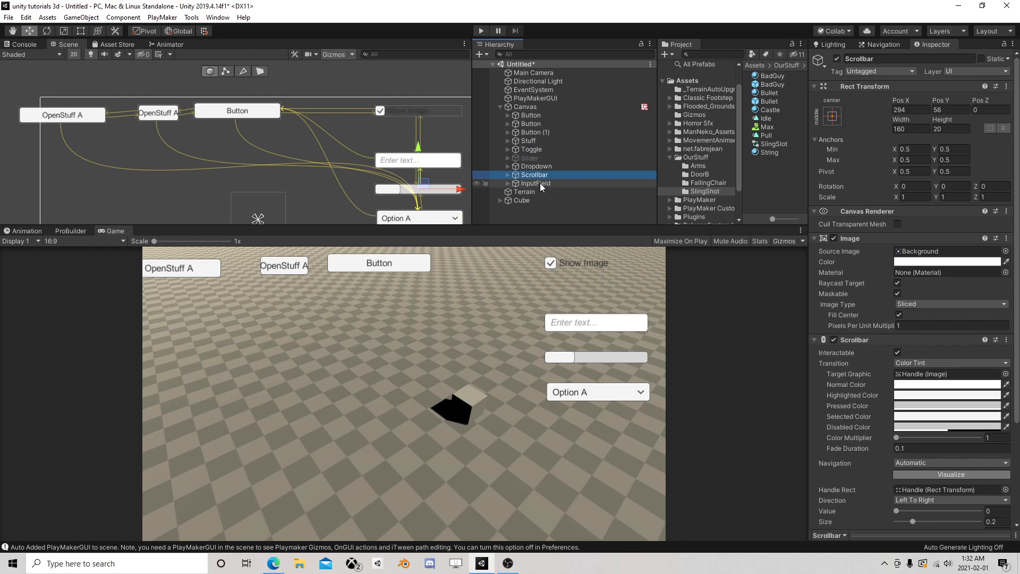
click(540, 182)
scroll(869, 344, down, 5)
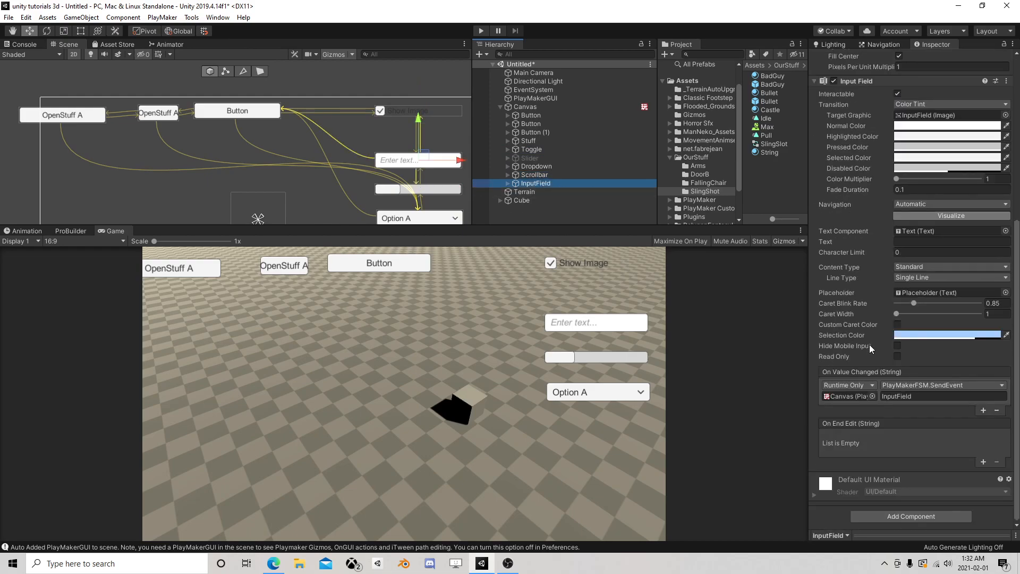
- Reopen the Canvas's state machine for editing and add a Get Child action to State 2 under InputField
click(537, 107)
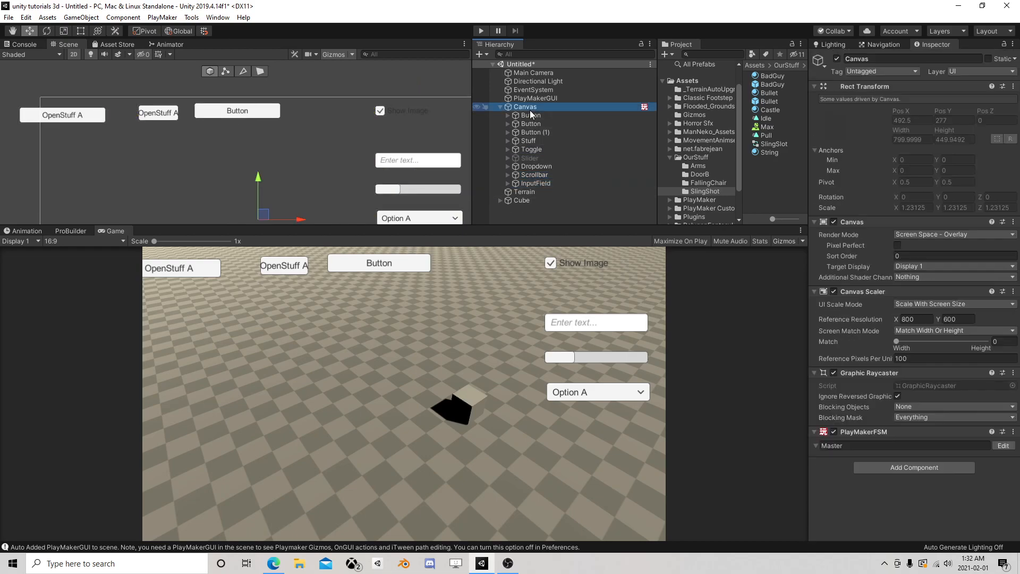
click(1003, 445)
middle_drag(407, 333, 206, 303)
click(324, 313)
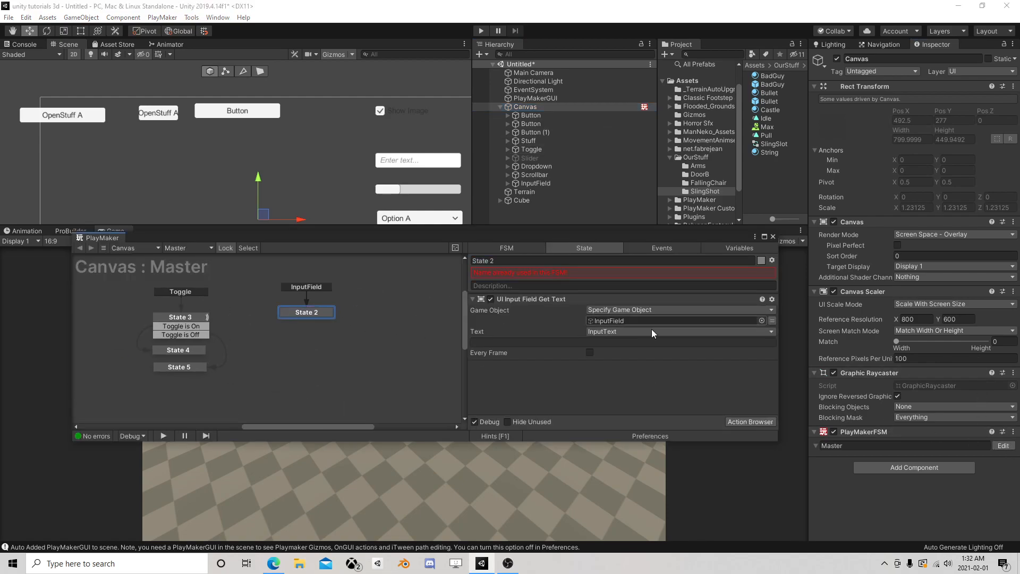
click(515, 283)
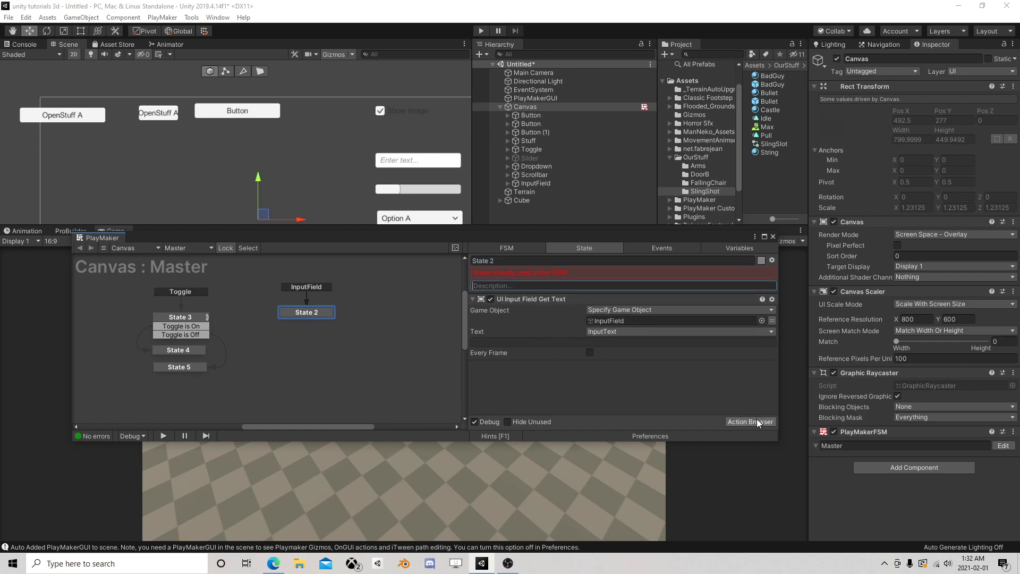
drag(649, 235, 648, 251)
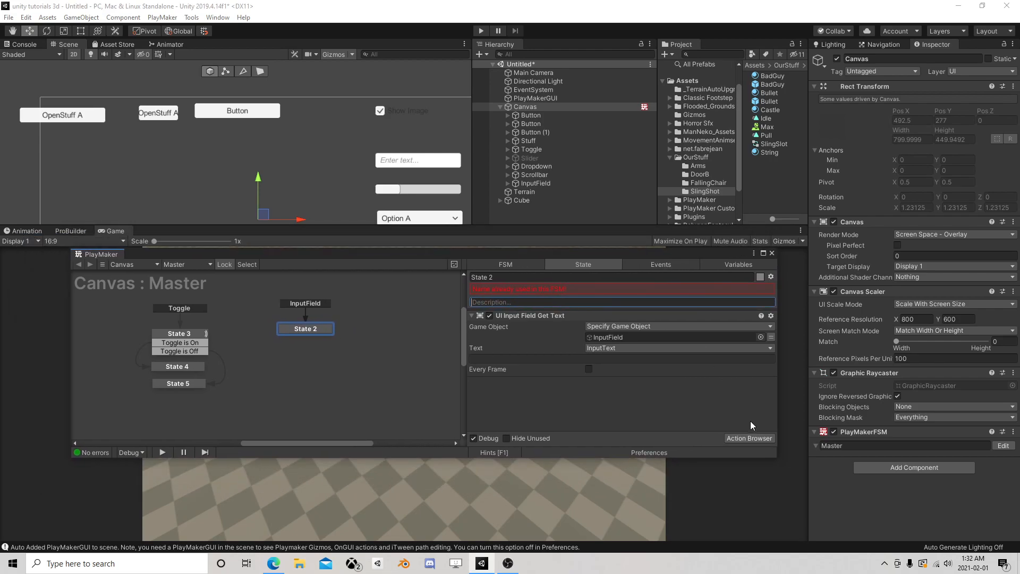
click(758, 437)
text(g)
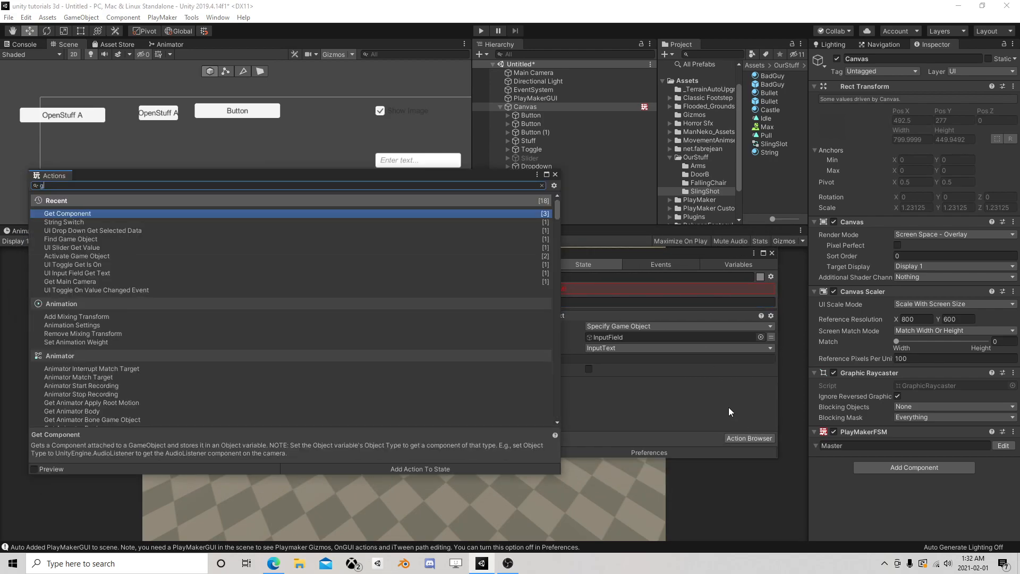
text(et child)
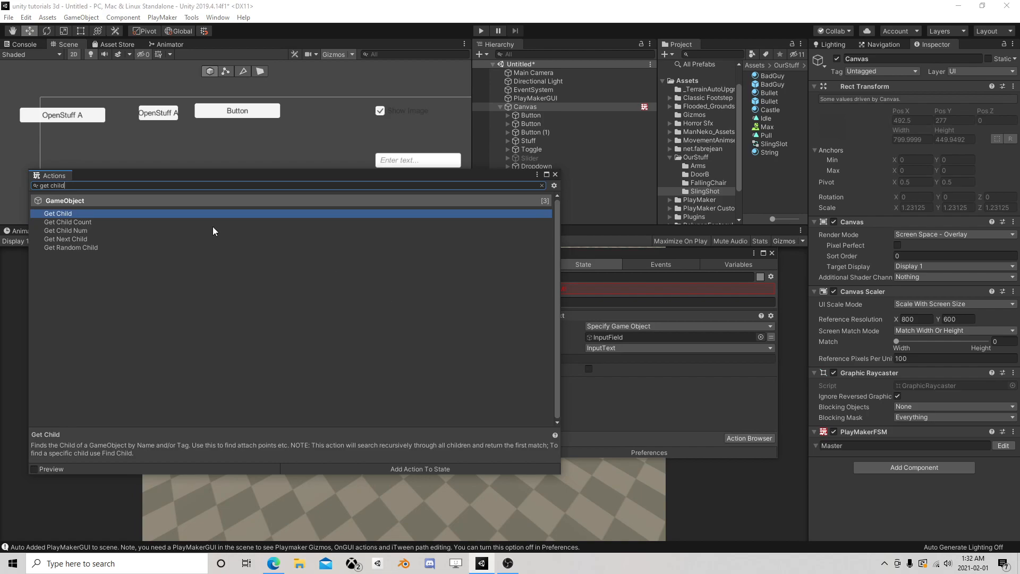
double_click(97, 214)
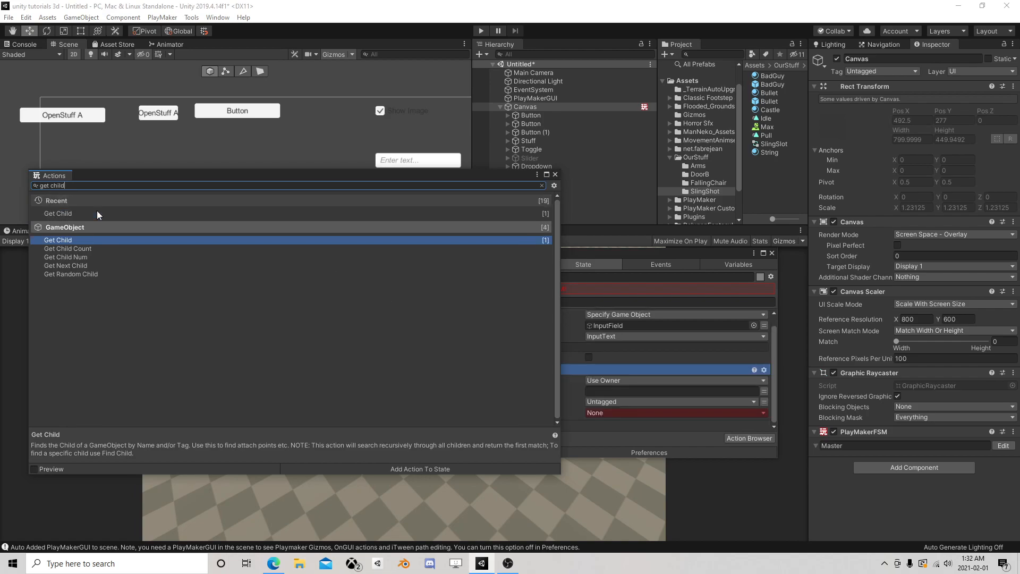
click(555, 174)
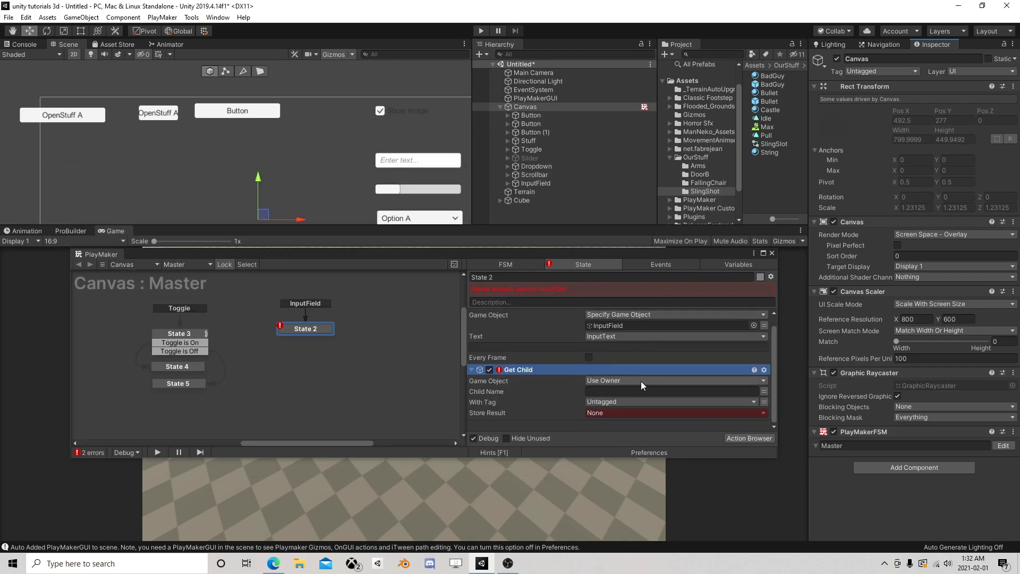
- Set the Get Child action to use a specified game object, taken from the Player variable
click(723, 381)
click(638, 401)
click(763, 393)
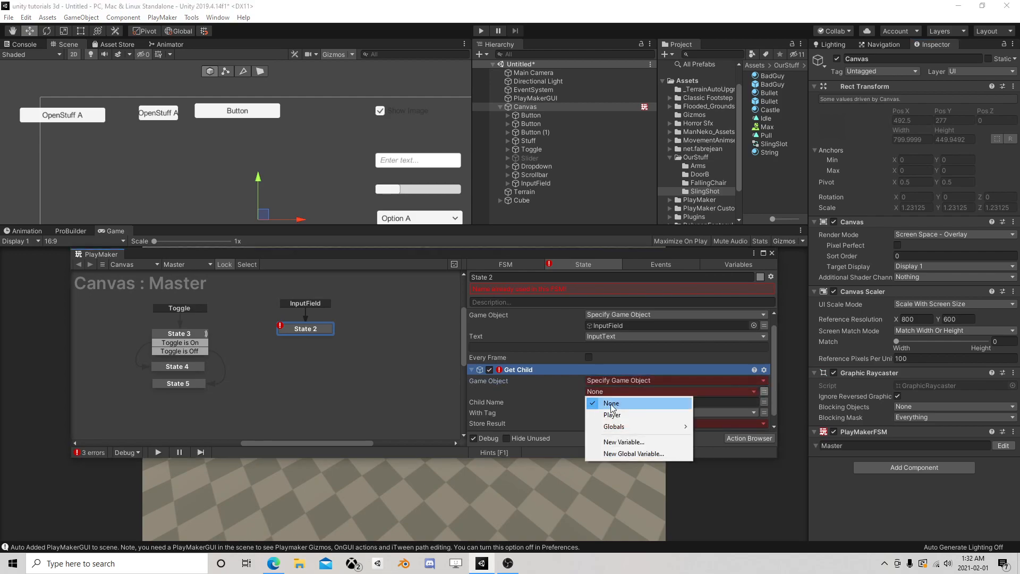
click(723, 425)
click(756, 412)
- Expand the Cube's children in the scene and set the Get Child action's child name to TurnOn
drag(606, 253, 596, 284)
click(500, 200)
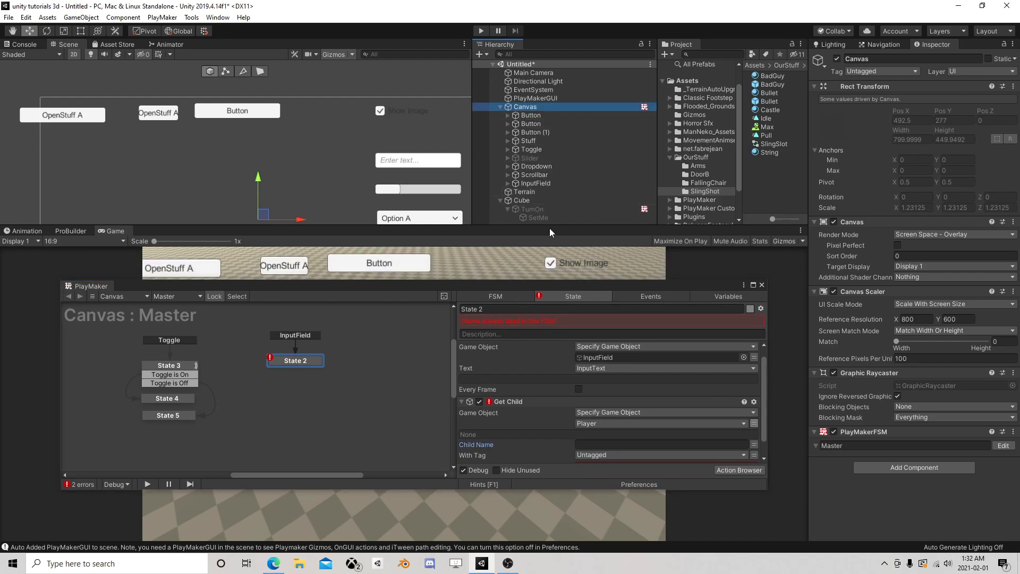
click(652, 445)
text(Tu)
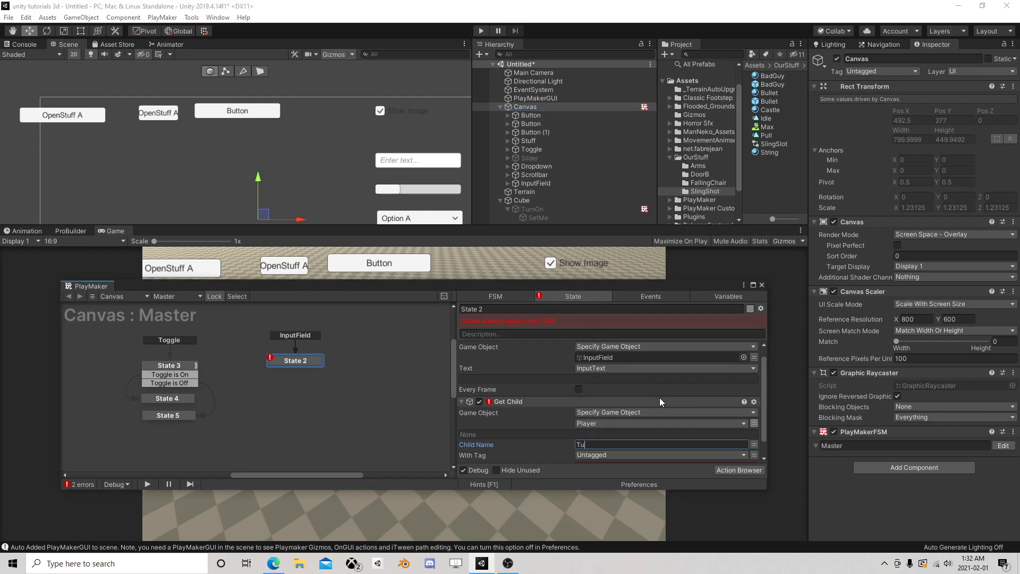
text(rnOn)
- Store the Get Child result in a new variable named TurnOnPlayer
scroll(643, 404, down, 1)
click(595, 444)
click(626, 498)
text(Turn)
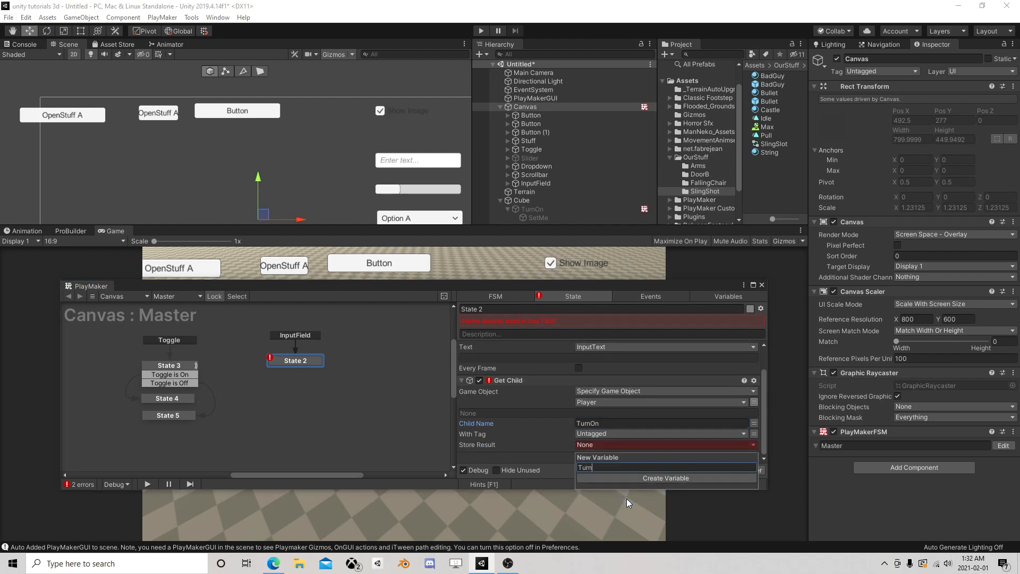
text(OnPlayer)
key(Return)
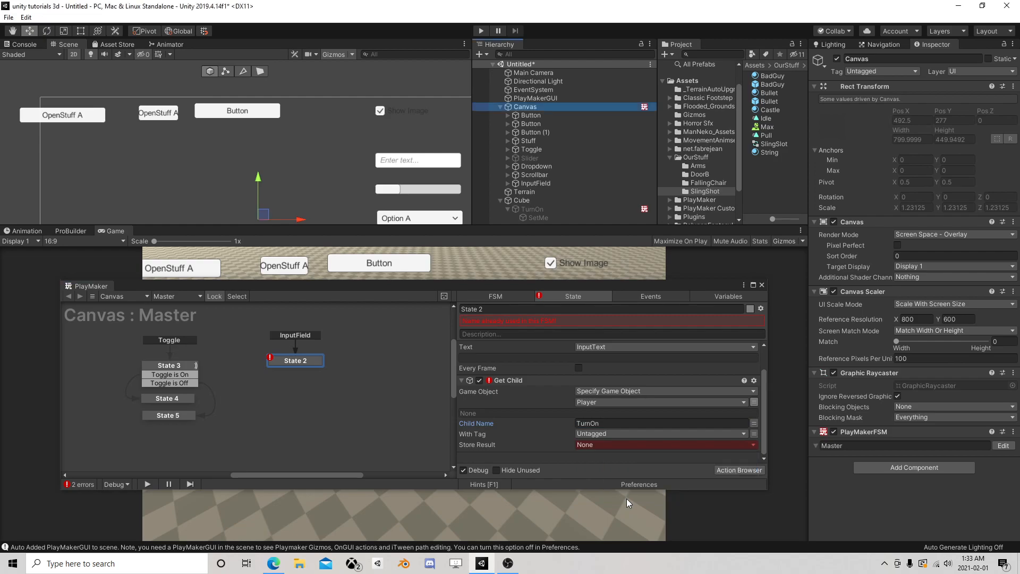
- Copy the Get Child action and paste it below the original in State 2
click(503, 381)
right_click(504, 380)
click(570, 254)
scroll(543, 426, down, 1)
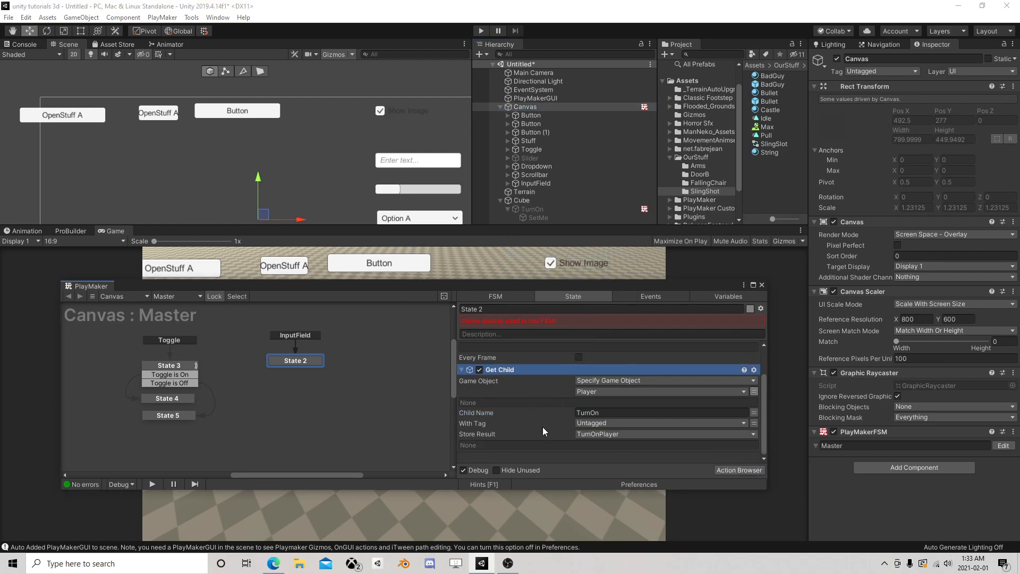
right_click(535, 458)
click(585, 403)
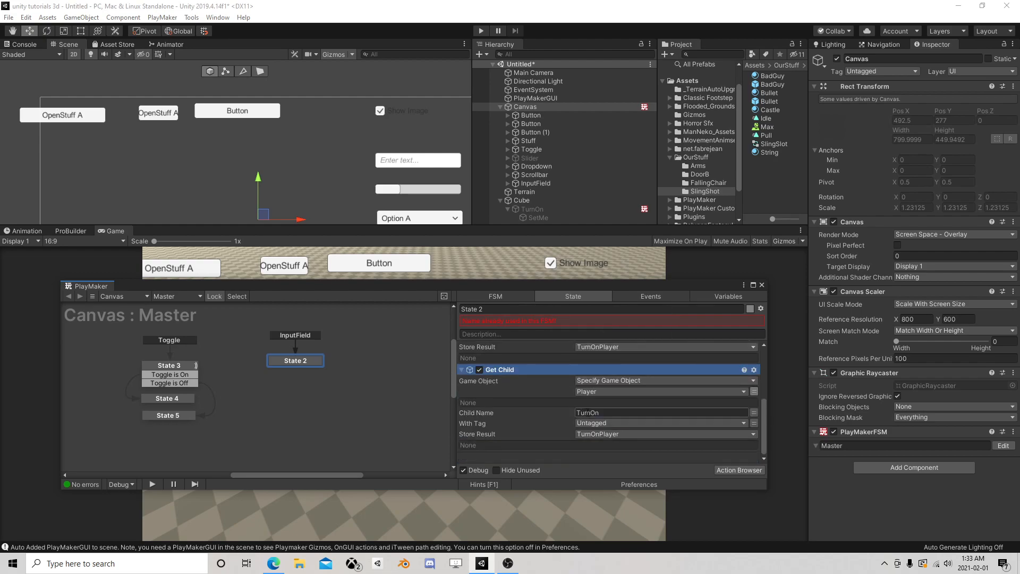
- Set the second Get Child action's game object to TurnOnPlayer and its child name to SetMe
click(601, 392)
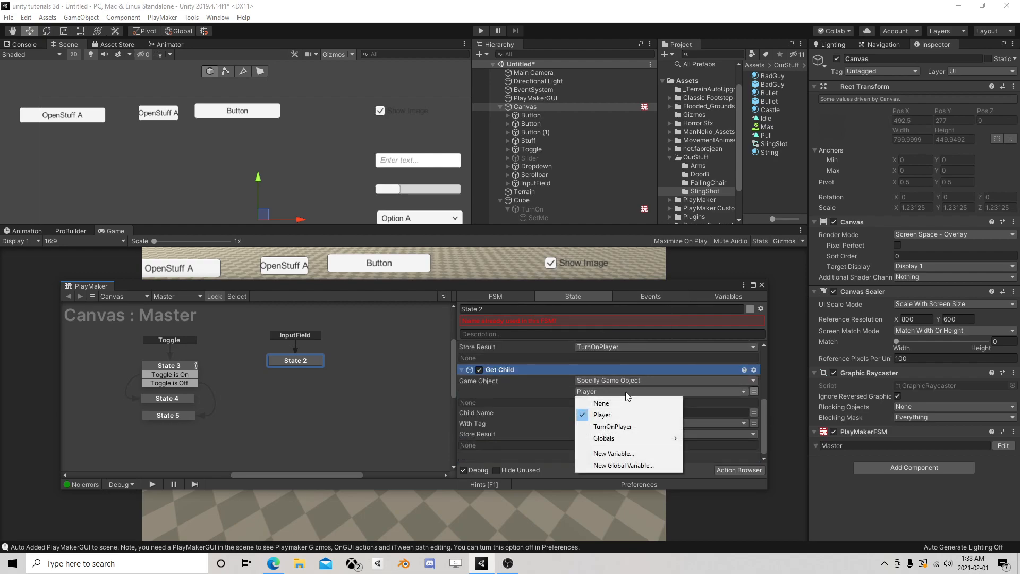
click(612, 426)
click(590, 412)
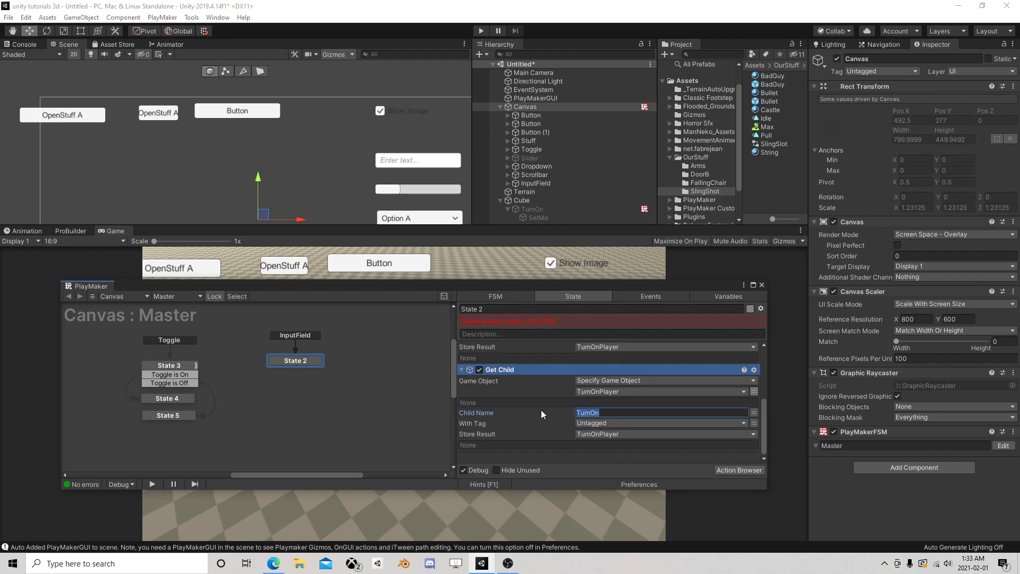
text(SetMe)
- Store the second Get Child action's result in a new variable named Set Me
click(674, 436)
click(610, 495)
text(Set Me)
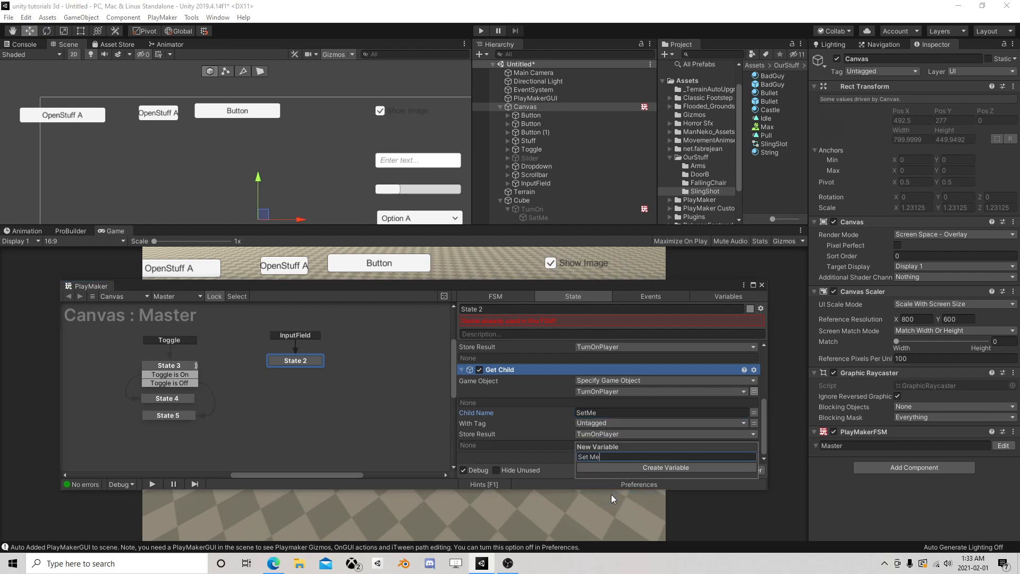
key(Return)
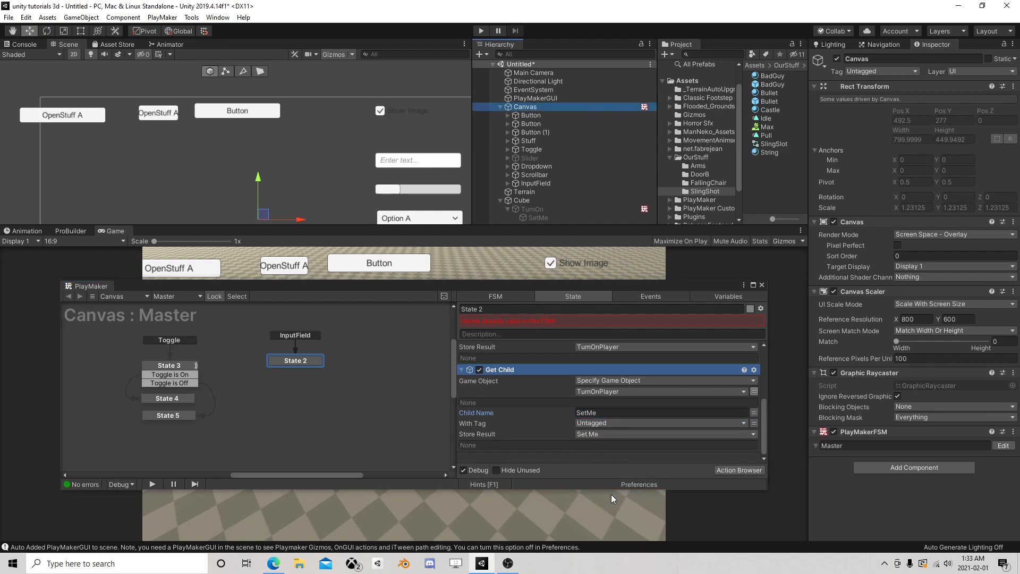
- Add a UI Text Set Text action to State 2 after the Get Child actions
click(722, 470)
text(ui t)
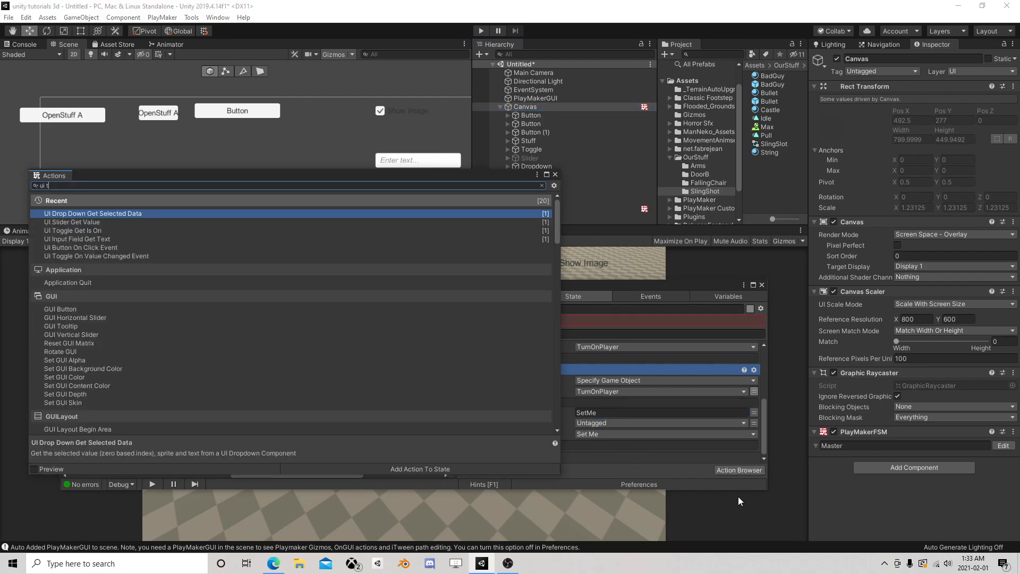
text(ext set)
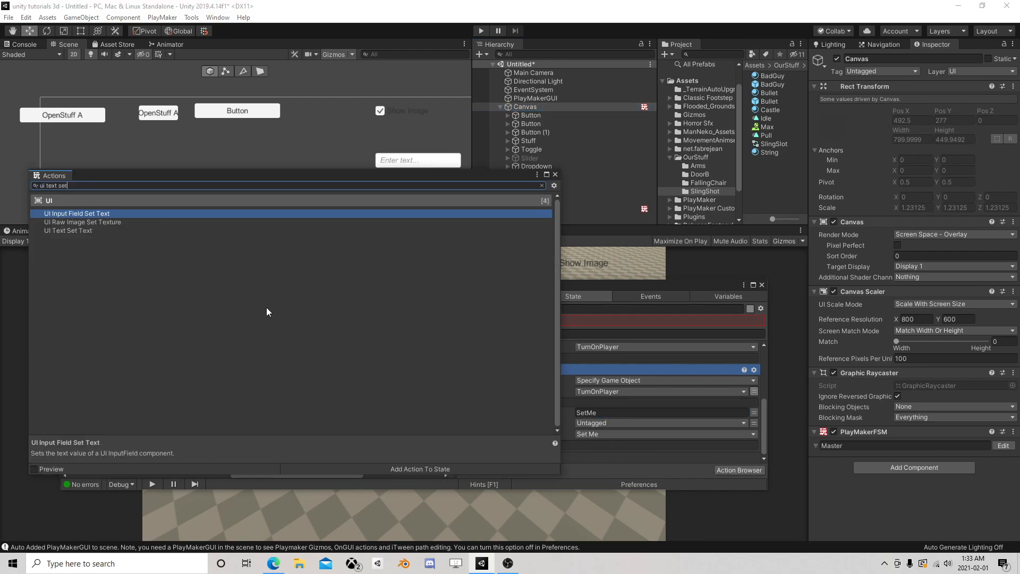
double_click(98, 234)
click(555, 174)
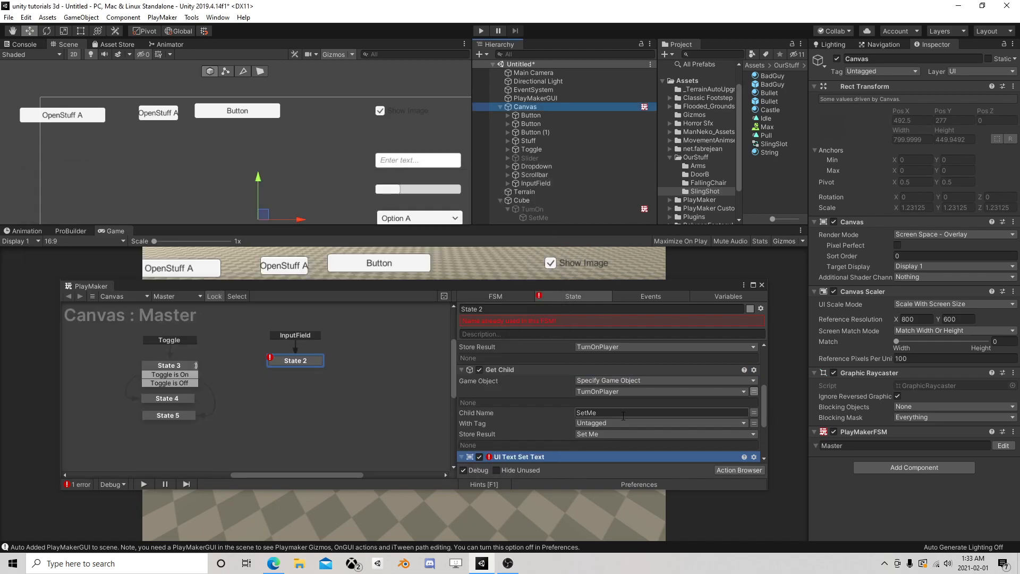
- Set UI Text Set Text to use a specified game object, taken from the Set Me variable
click(610, 399)
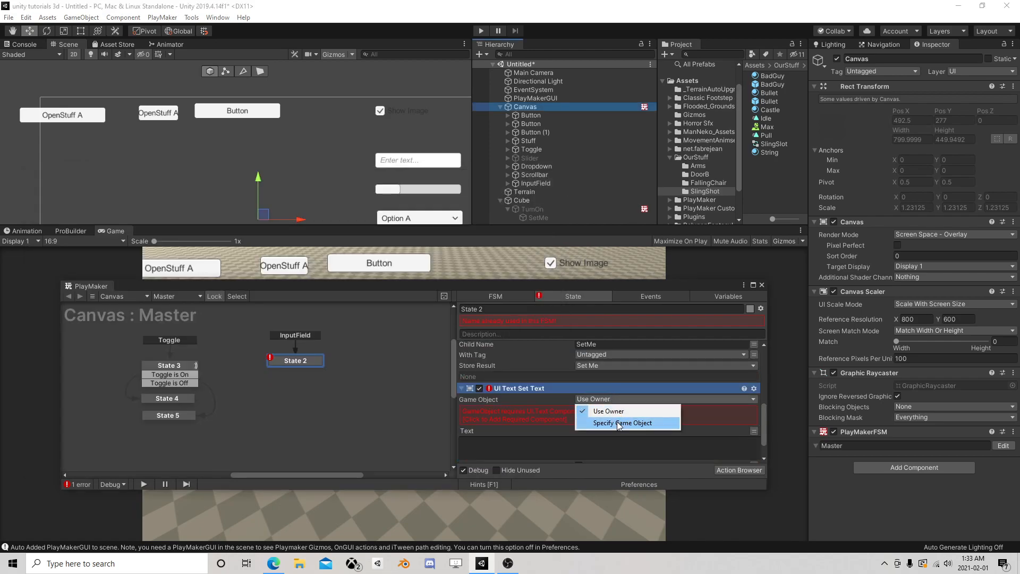
click(619, 424)
click(665, 411)
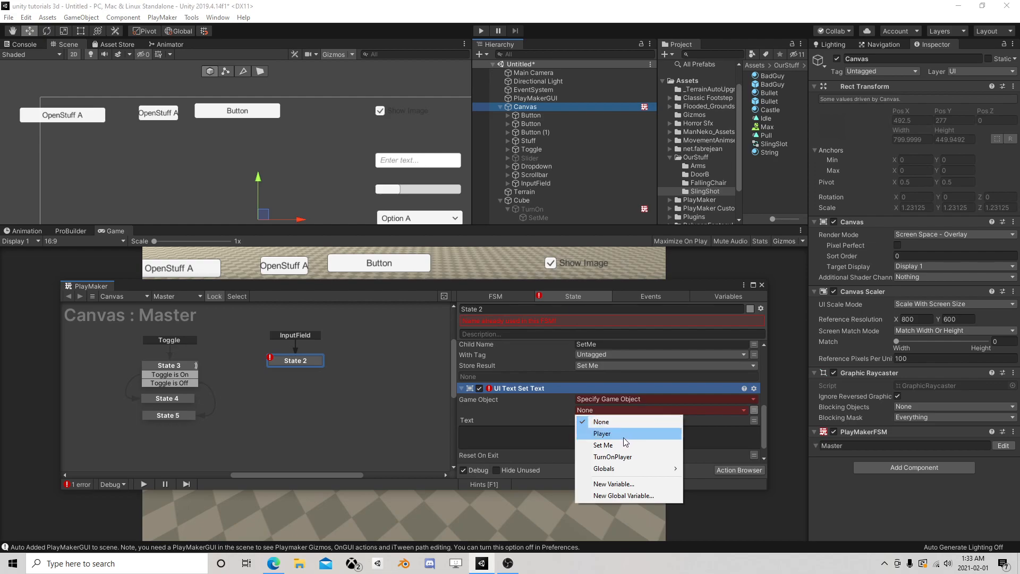
click(625, 445)
- Set the text of the UI Text Set Text action to the InputText variable
click(667, 432)
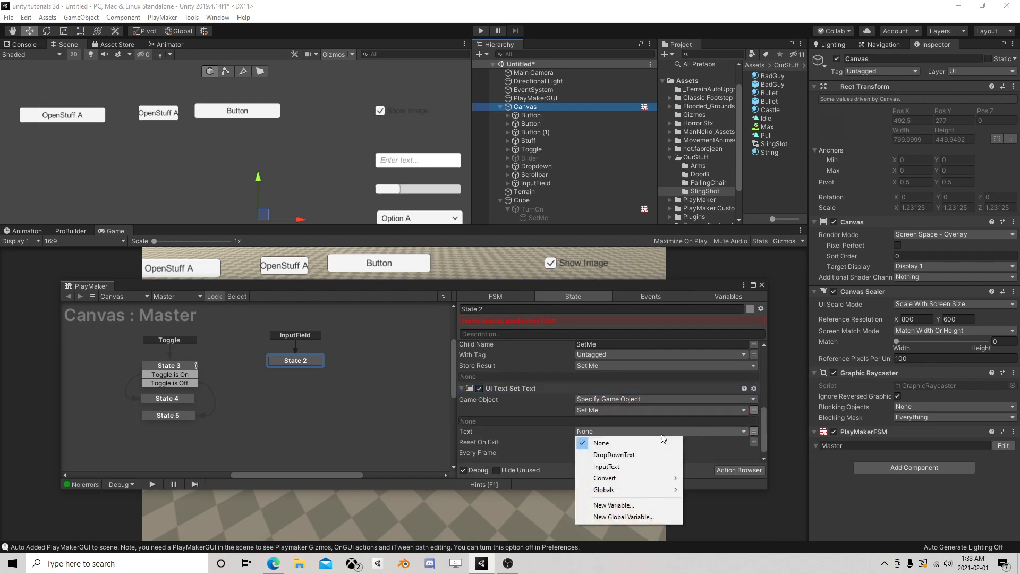
click(633, 454)
scroll(657, 430, up, 3)
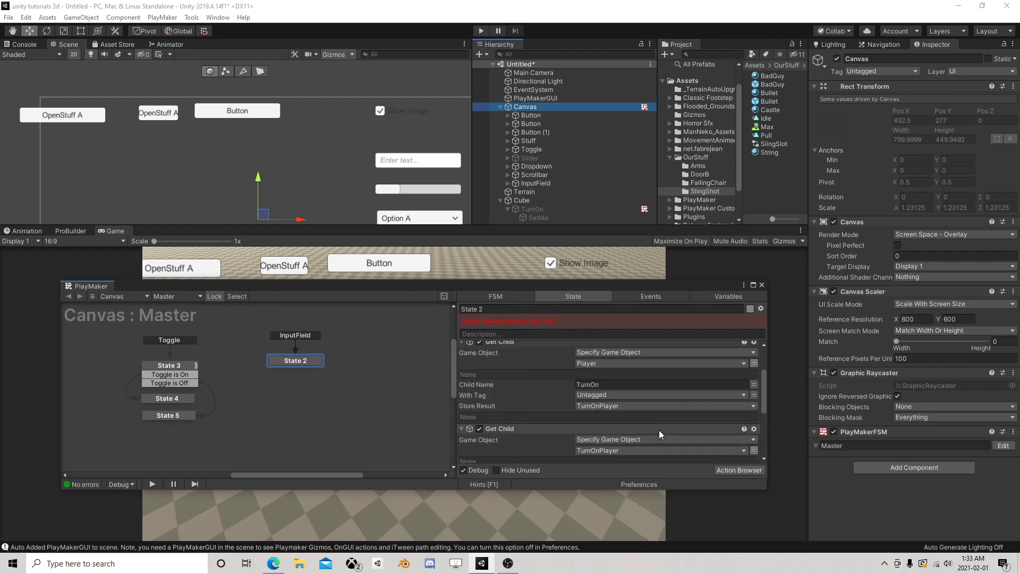
scroll(658, 429, down, 3)
click(629, 411)
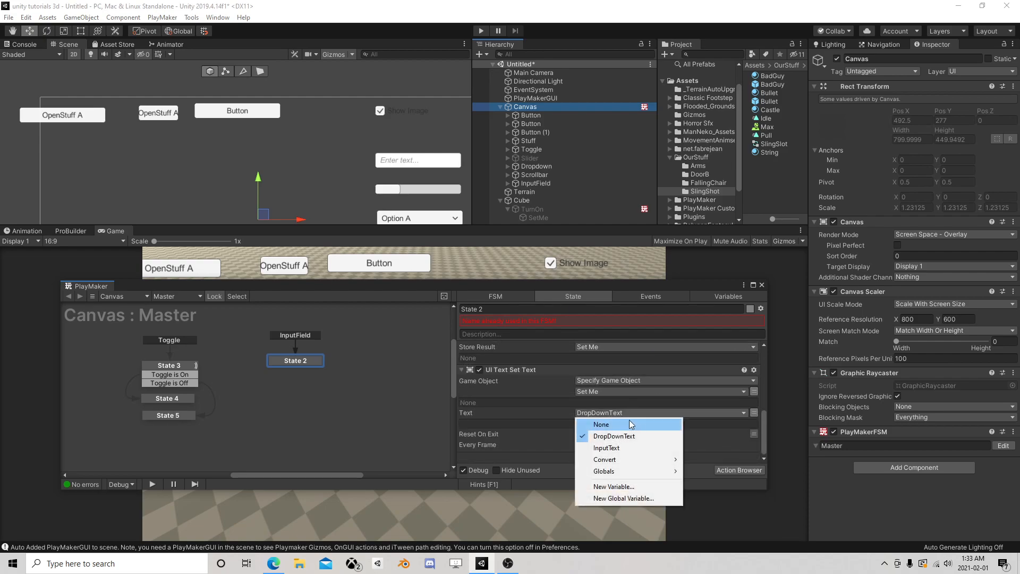
click(631, 447)
scroll(636, 420, up, 2)
scroll(636, 419, down, 2)
click(734, 472)
text(act)
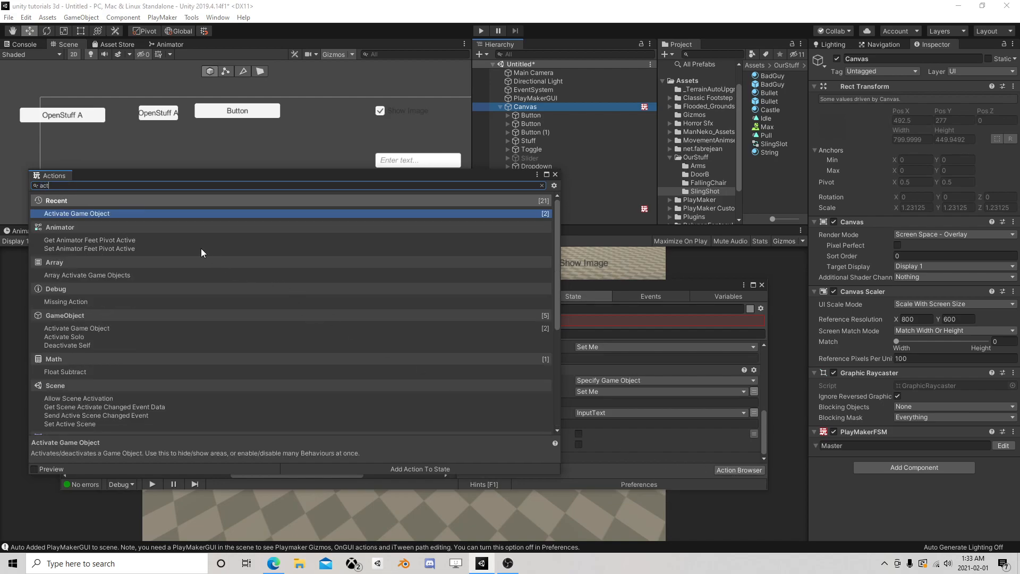
click(542, 185)
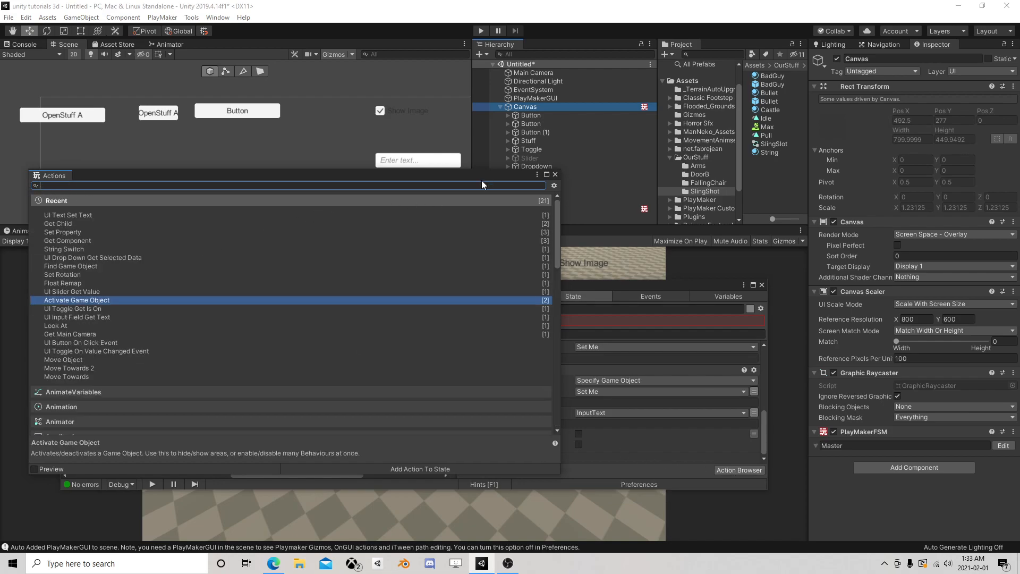
click(555, 174)
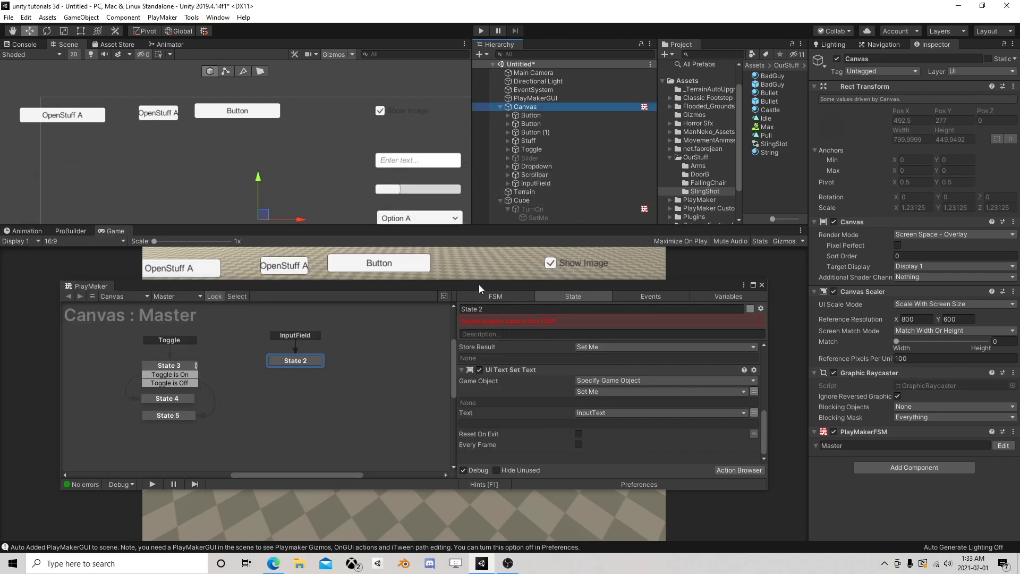
- Close the PlayMaker editor and activate the TurnOn object under Cube
drag(479, 285, 473, 331)
scroll(366, 141, down, 3)
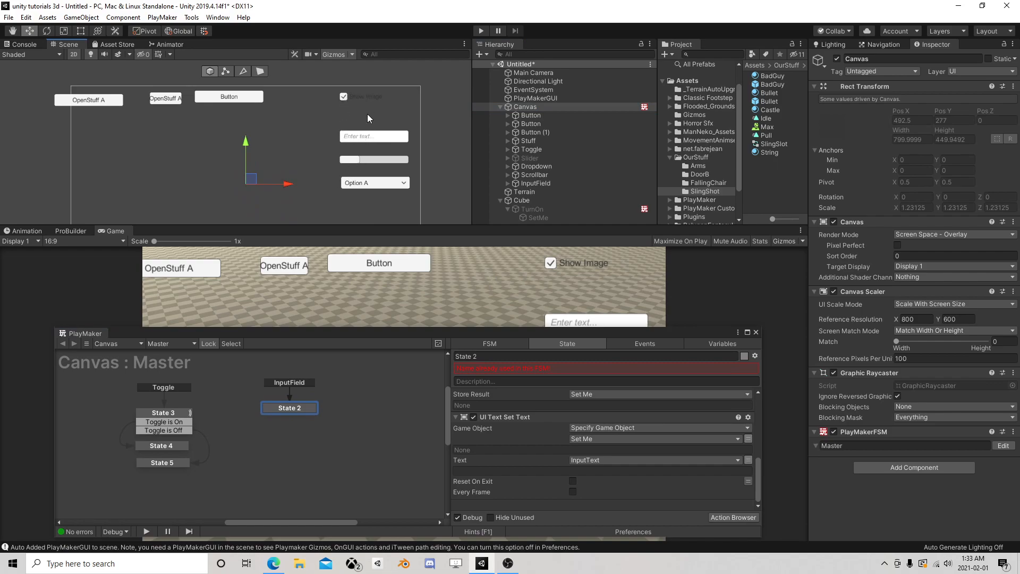
scroll(349, 205, down, 1)
middle_drag(342, 209, 348, 186)
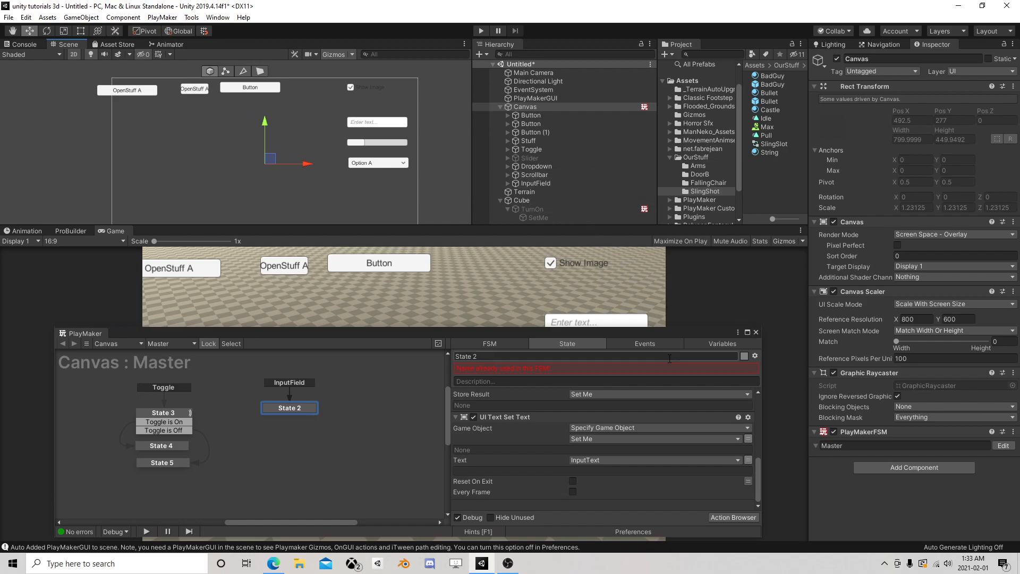
drag(527, 334, 505, 212)
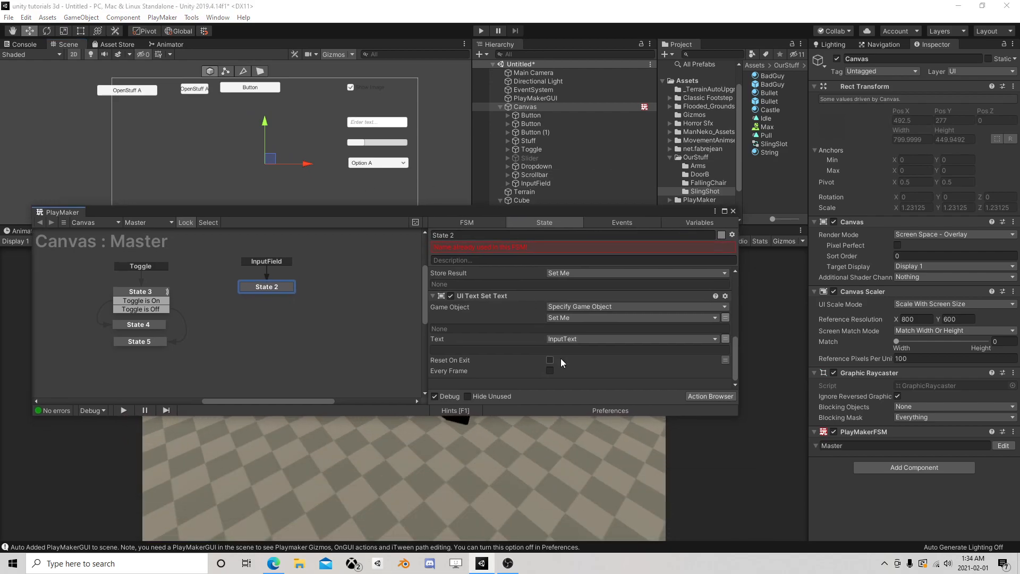
click(733, 211)
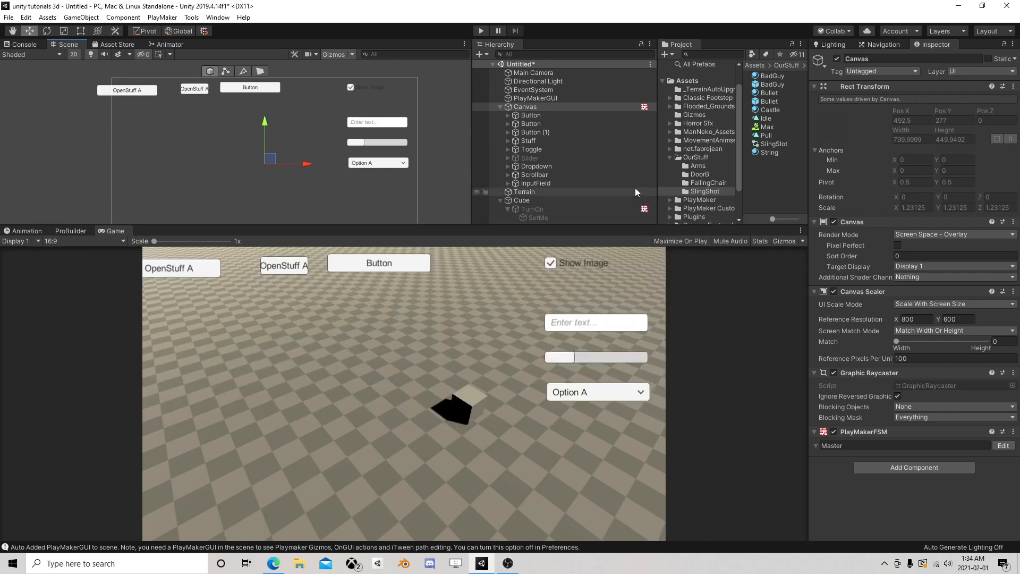
click(534, 210)
click(837, 58)
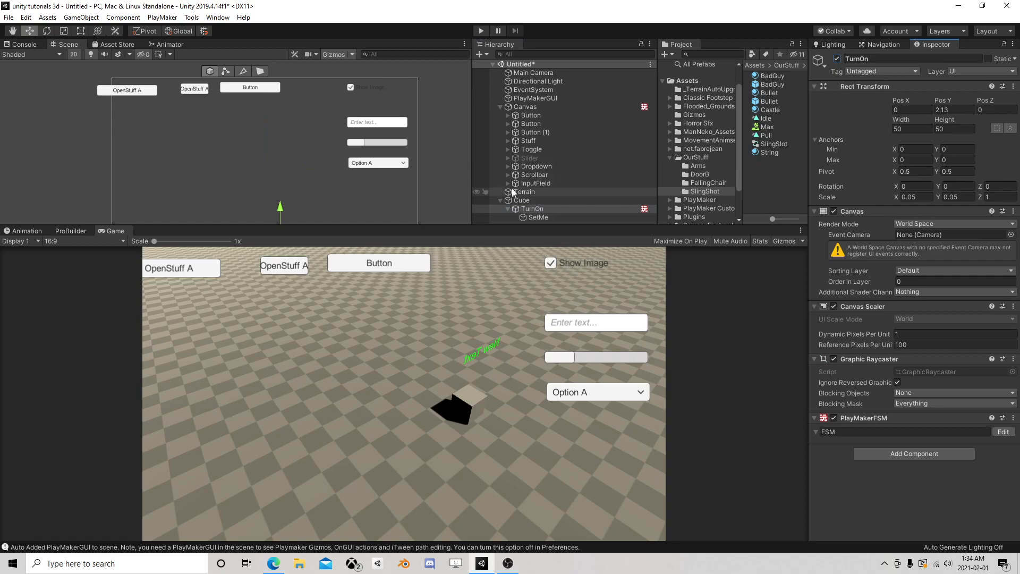
- Nudge the Scrollbar to about X 293, Y 52, and set its number of steps to 11 and value to about 0.022
click(543, 175)
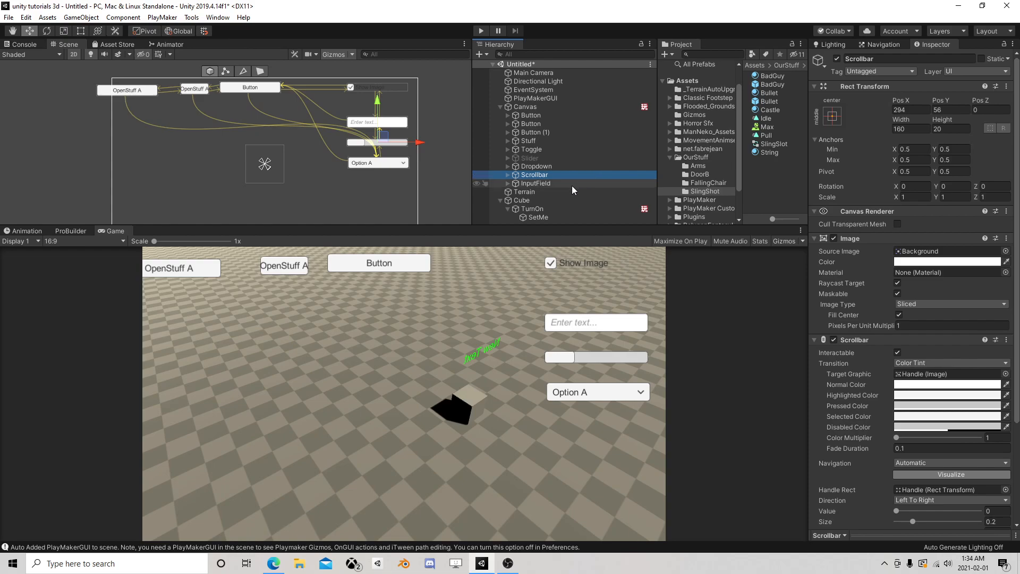
drag(384, 136, 382, 138)
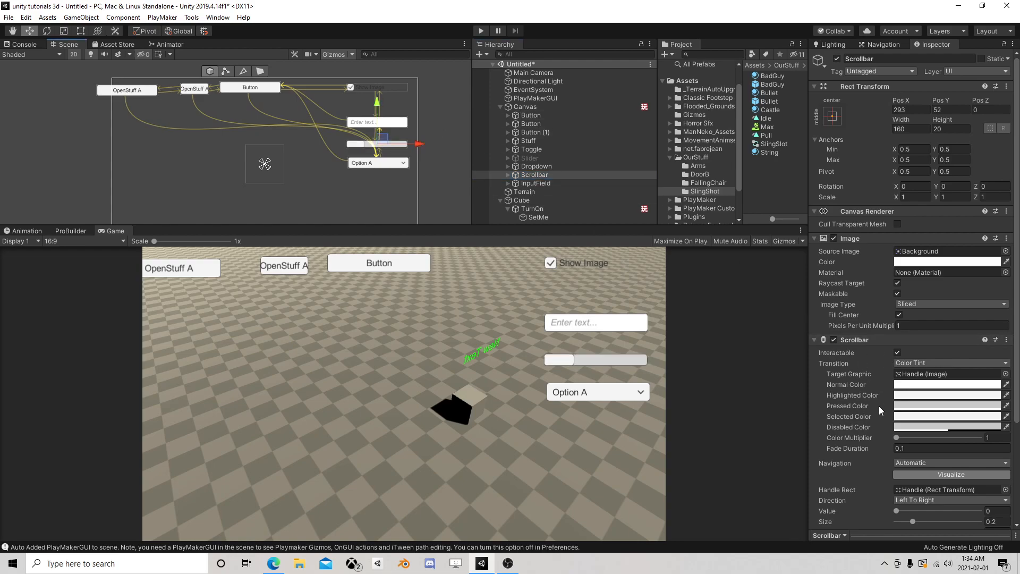
scroll(886, 411, down, 5)
click(585, 364)
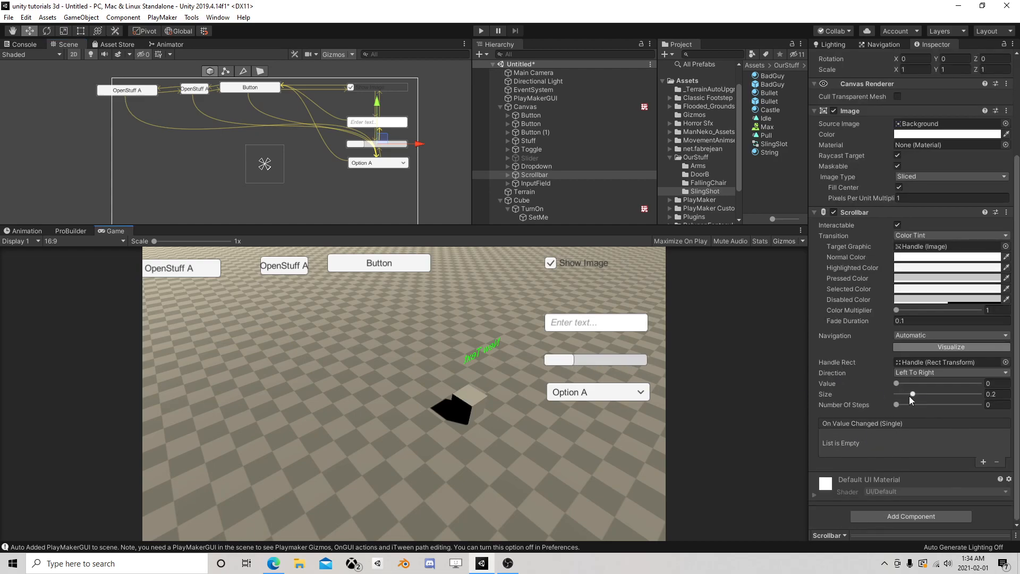
drag(899, 382, 996, 414)
drag(900, 383, 898, 386)
- Play the scene and test the scrollbar handle with 11 steps, then with 0 steps and a handle size of 0.5
click(481, 31)
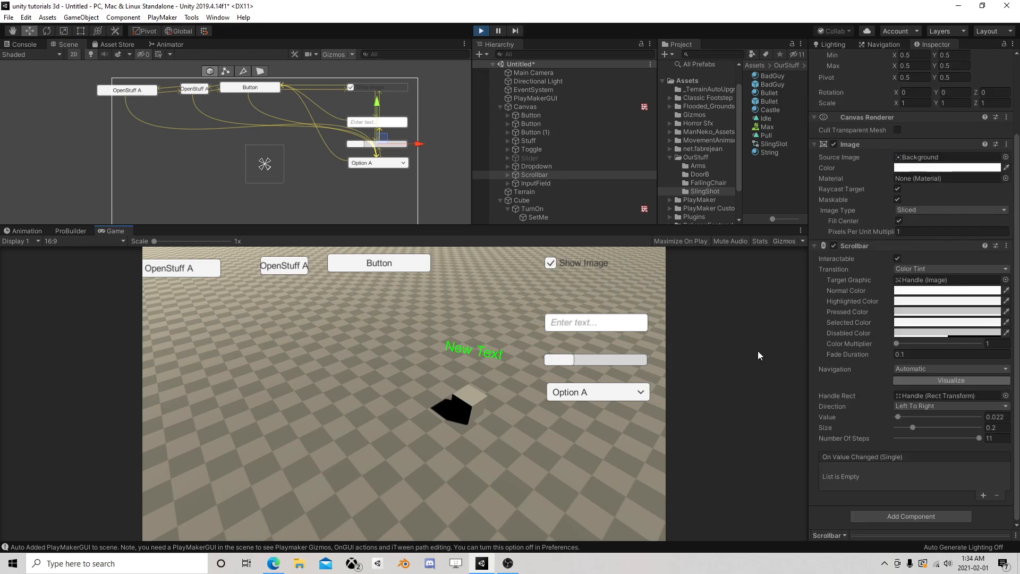
drag(556, 362, 627, 363)
click(973, 437)
drag(623, 365, 522, 362)
drag(917, 427, 938, 428)
mouse_move(575, 361)
mouse_down()
mouse_move(632, 361)
mouse_move(567, 365)
mouse_move(649, 364)
mouse_move(564, 363)
mouse_up()
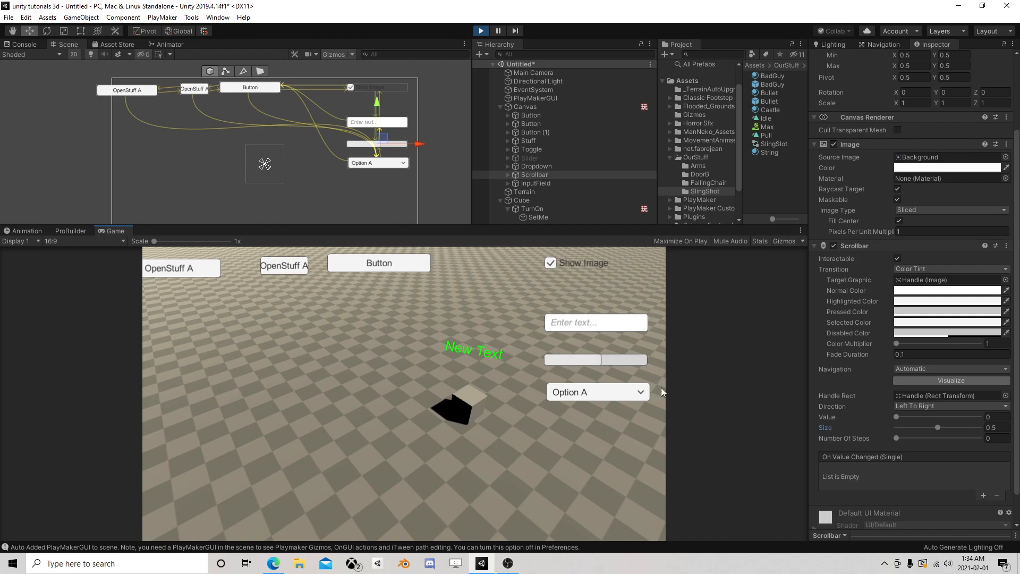
- Test the running scrollbar with a handle size of 0.25 and 4 steps, and stop playing the scene
mouse_move(897, 438)
mouse_down()
mouse_move(915, 439)
mouse_move(909, 445)
mouse_up()
drag(580, 360, 636, 362)
click(991, 427)
text(0.25)
click(990, 439)
click(926, 437)
mouse_move(624, 360)
mouse_down()
mouse_move(560, 361)
mouse_move(637, 361)
mouse_up()
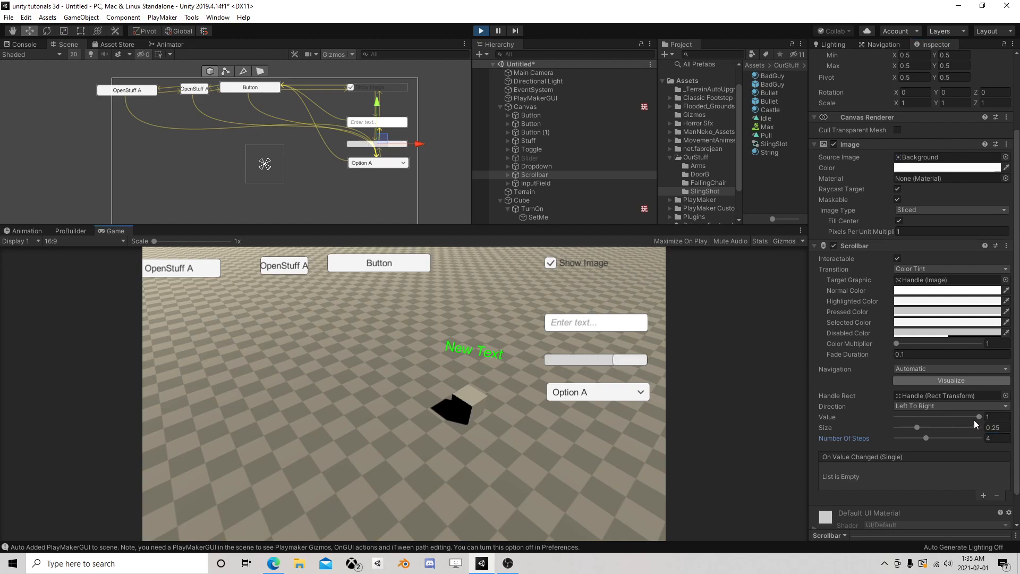
click(480, 30)
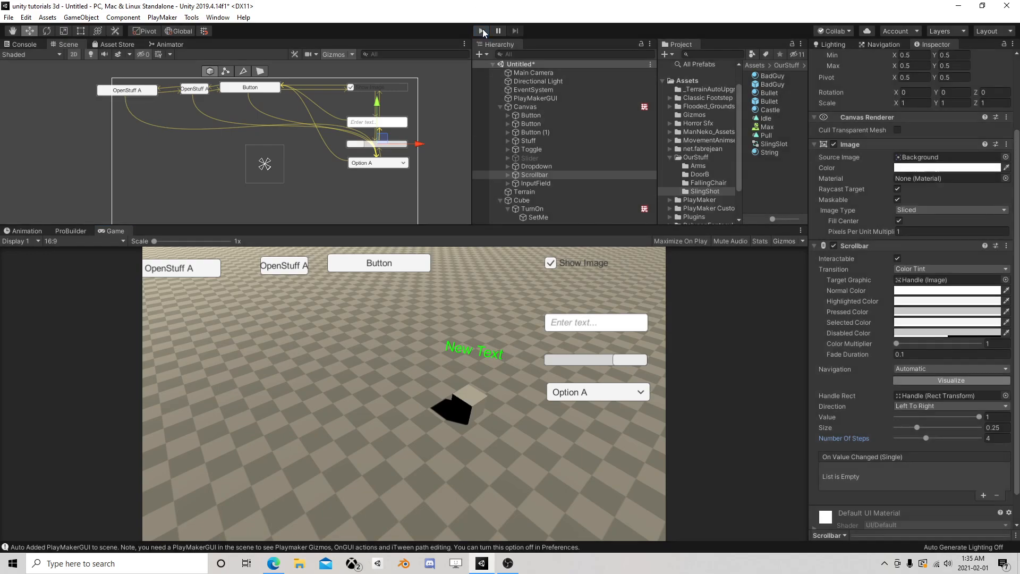
- Add an empty On Value Changed entry to the Scrollbar and create a Scroll event in the Canvas's Master FSM
click(984, 496)
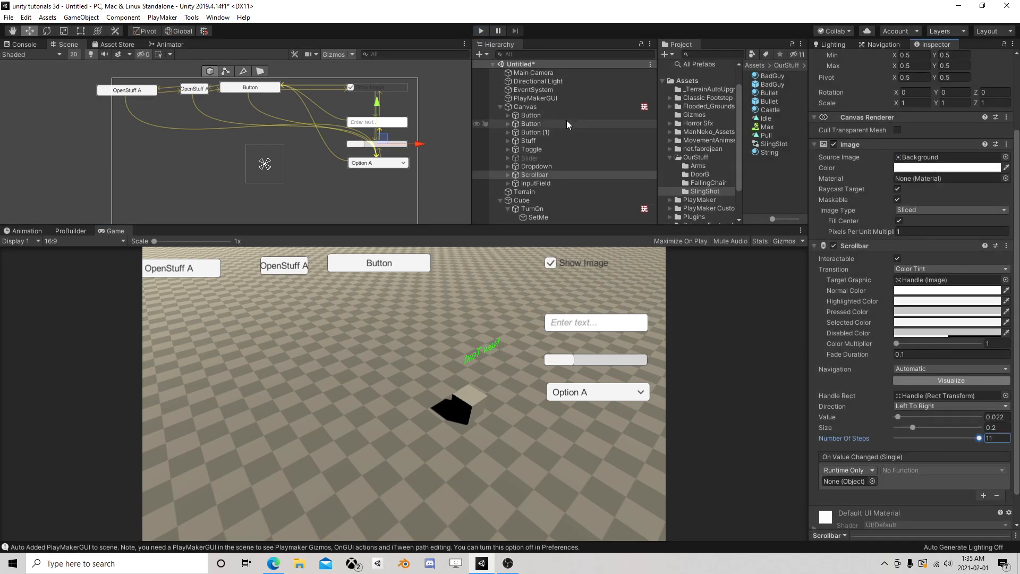
click(551, 107)
click(1003, 446)
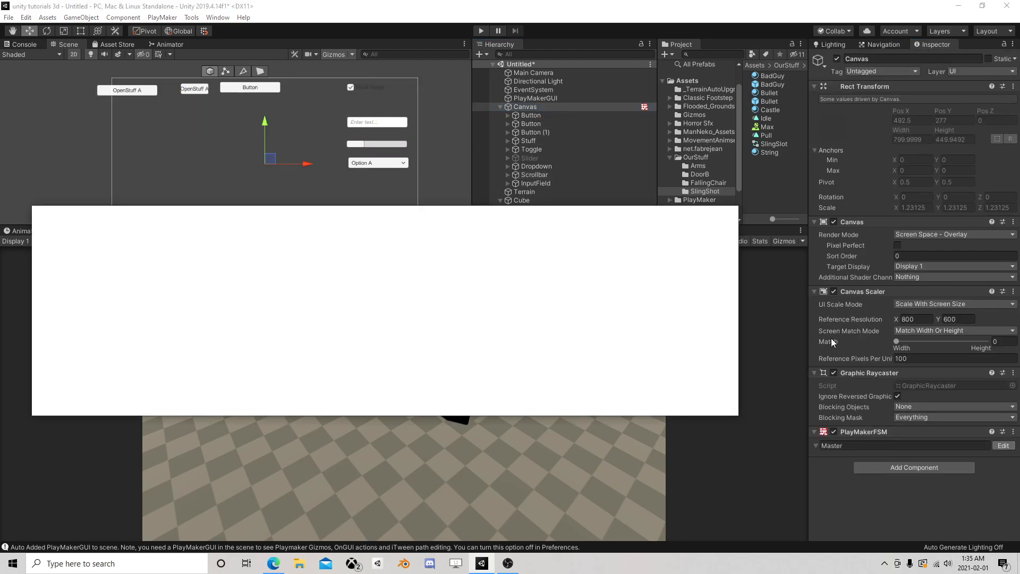
click(621, 222)
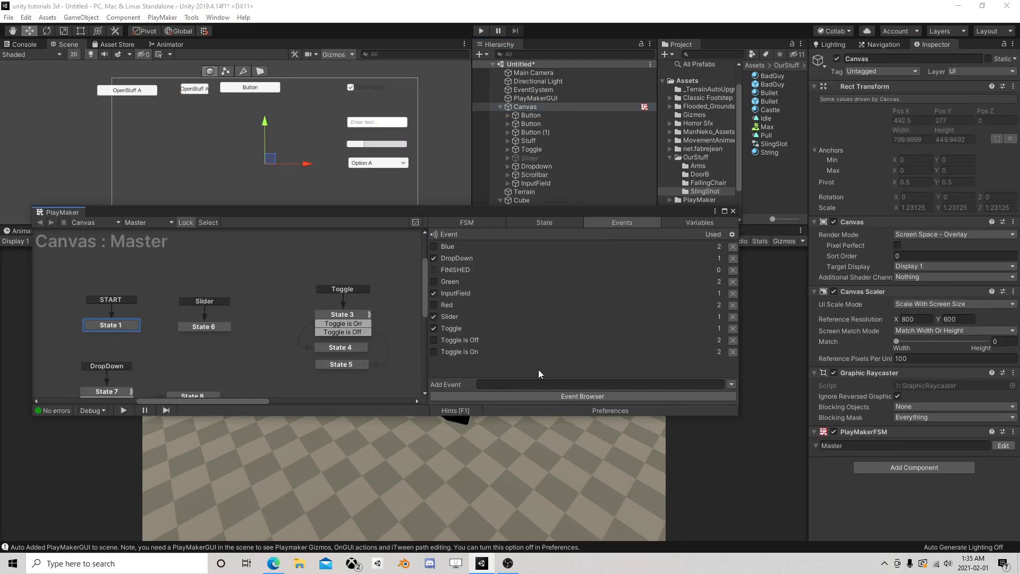
text(Scroll)
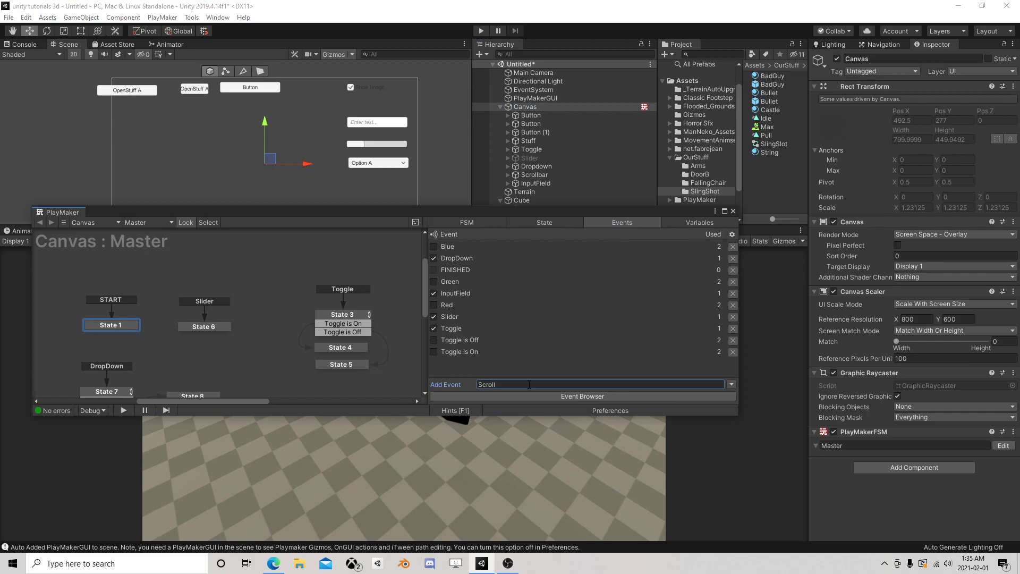
key(Return)
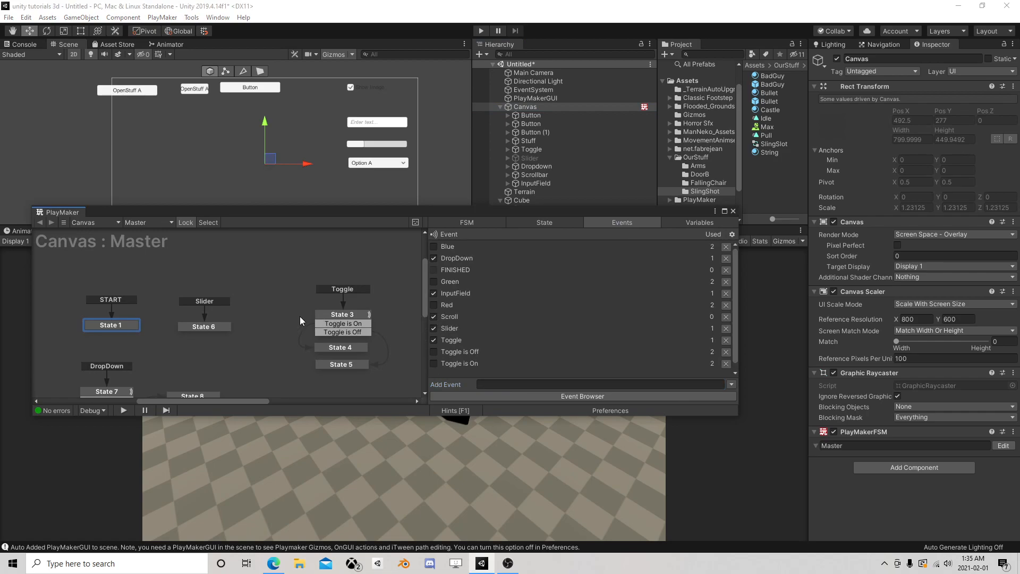
- Add a new state beside the toggle states and give it a Scroll global transition
middle_drag(323, 347, 134, 260)
right_click(265, 356)
click(294, 363)
drag(294, 363, 247, 297)
right_click(258, 298)
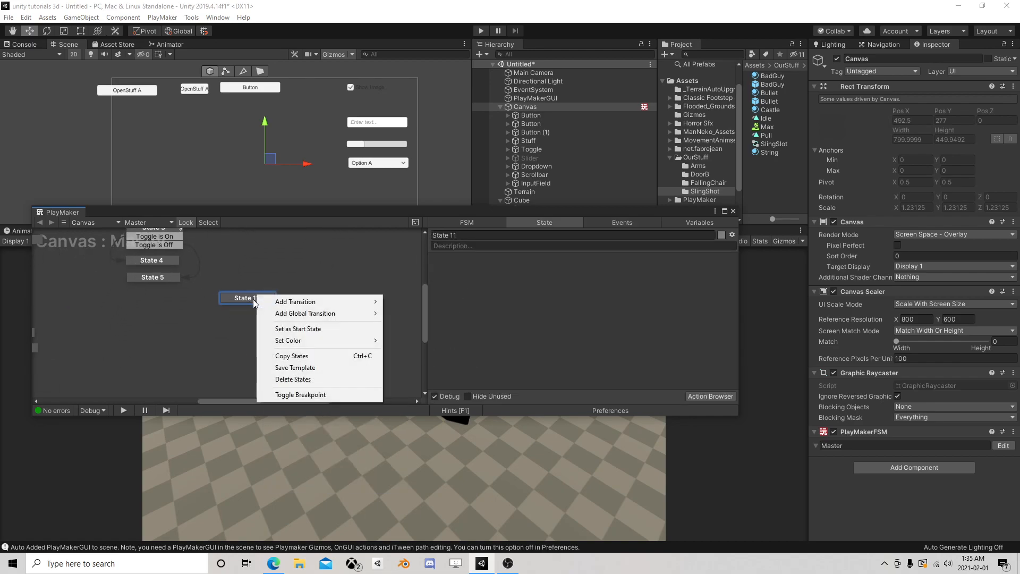
mouse_move(371, 307)
click(415, 430)
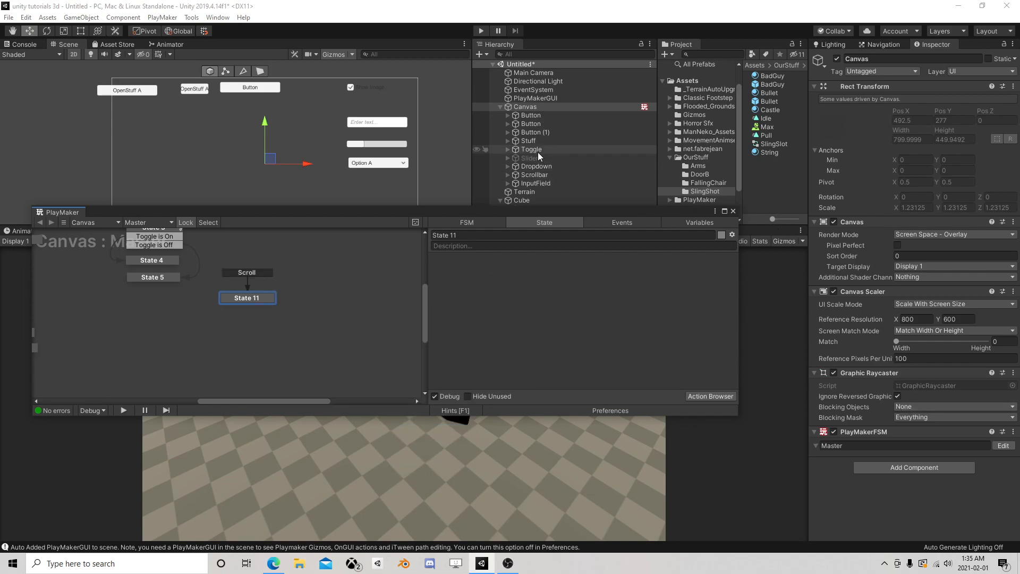
- Make the Scrollbar's On Value Changed entry call PlayMakerFSM.SendEvent on the Canvas with the Scroll event
click(542, 176)
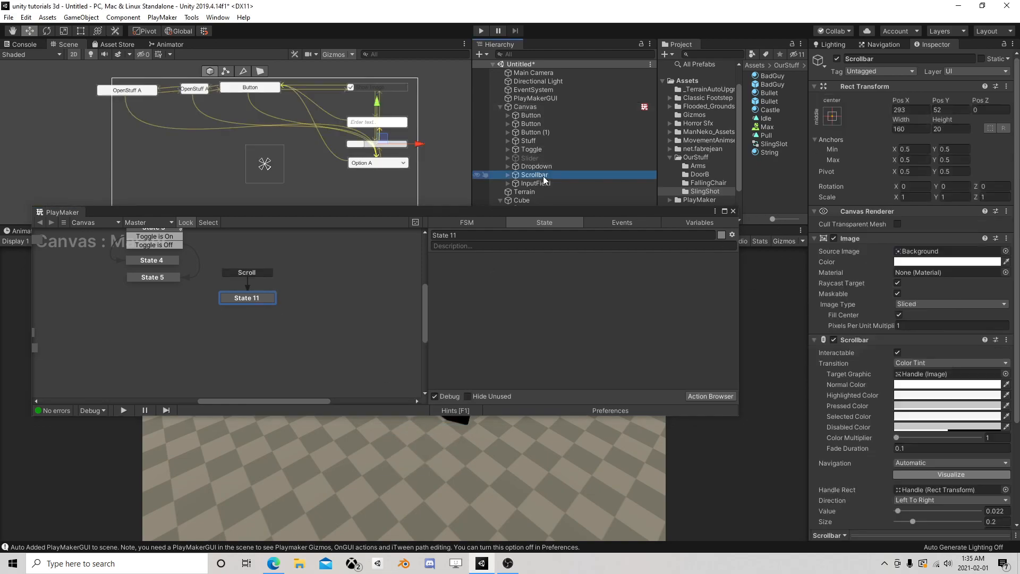
scroll(925, 451, down, 3)
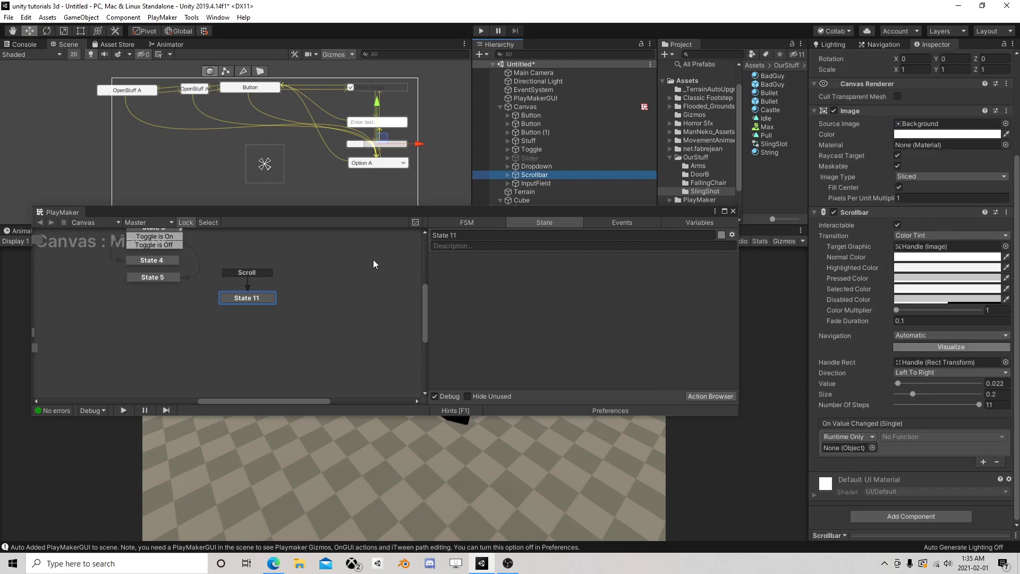
drag(534, 175, 858, 449)
click(905, 436)
mouse_move(938, 523)
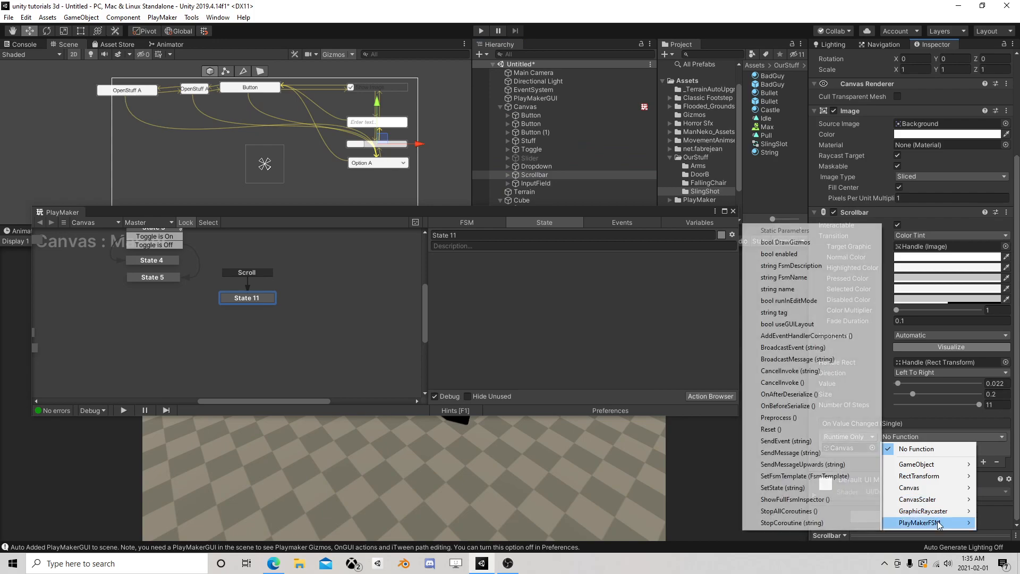
click(792, 441)
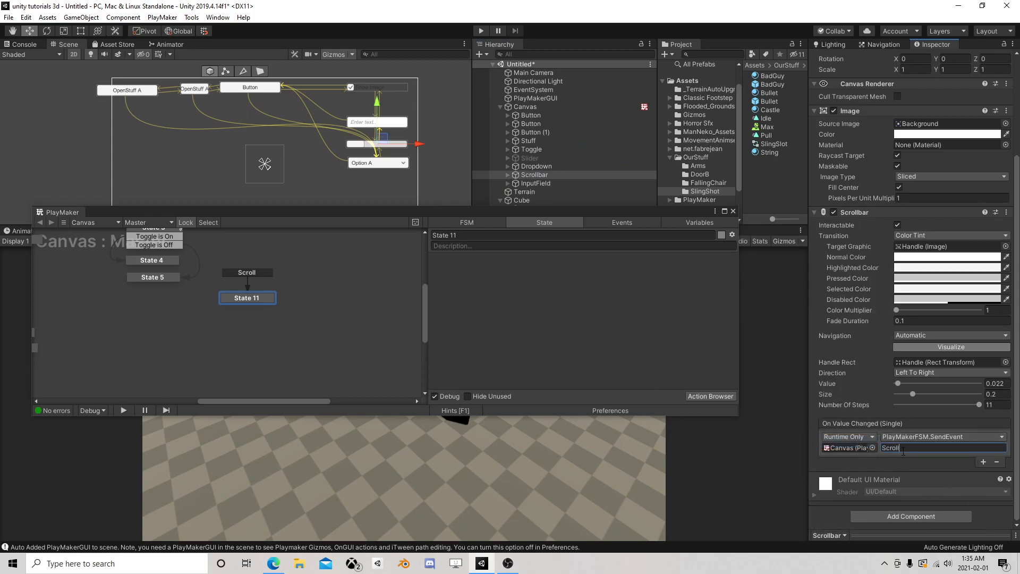
- Add a UI Scrollbar Get Value action to State 11
click(255, 299)
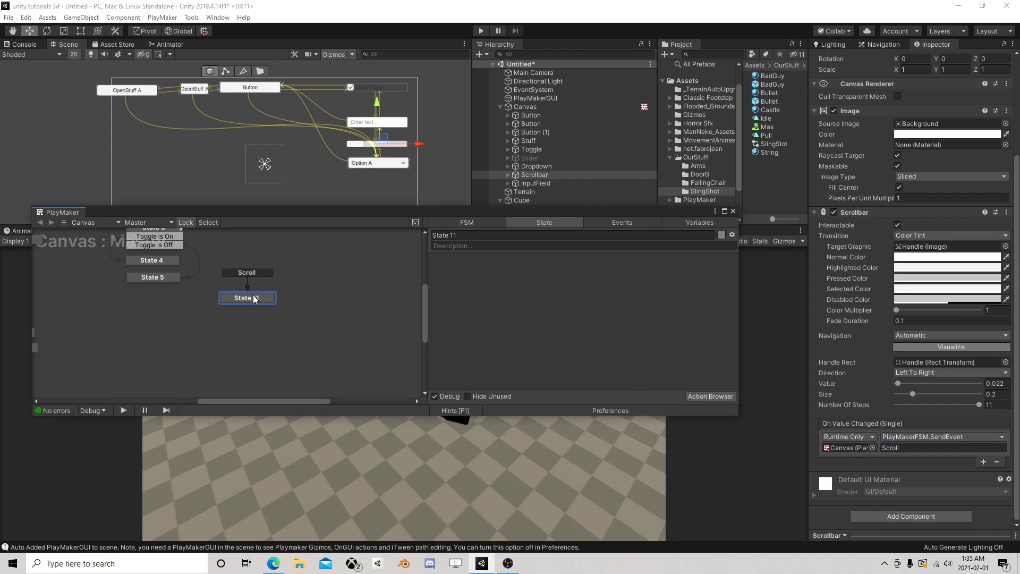
click(705, 396)
text(scroll)
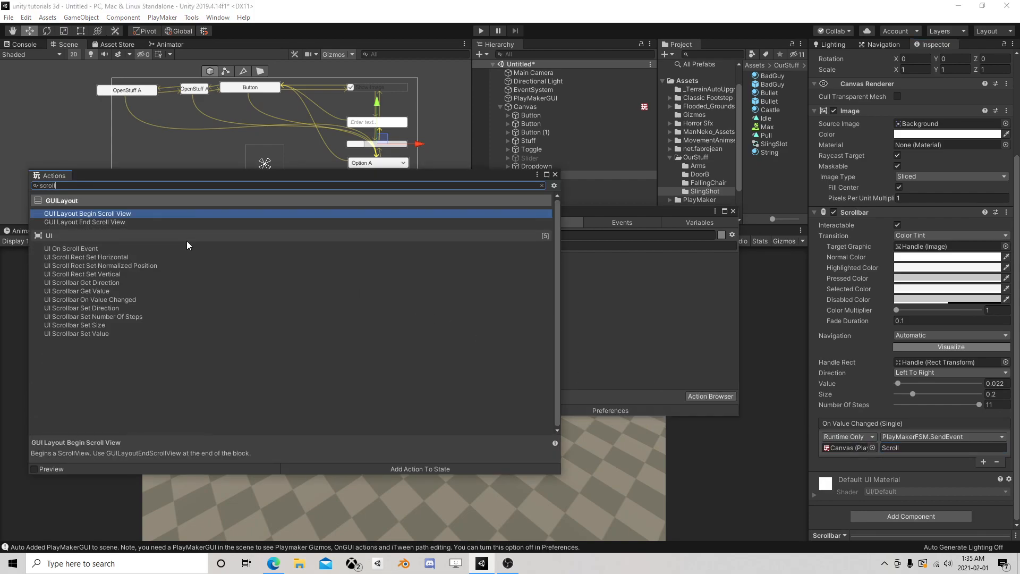
double_click(103, 291)
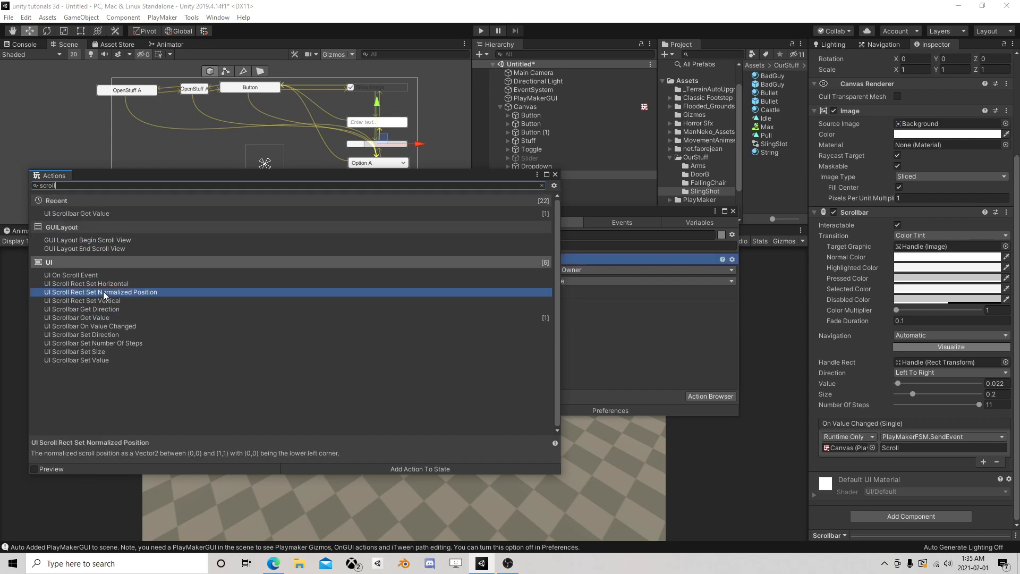
click(555, 175)
- Set UI Scrollbar Get Value to read the Scrollbar object and store its value in a new variable named ScrollBar Value
click(579, 280)
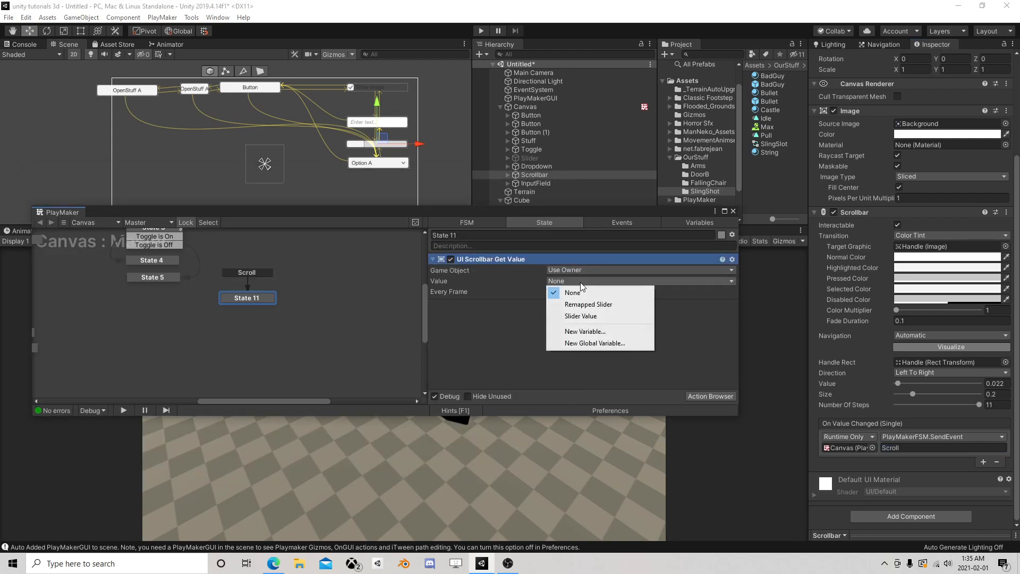
click(570, 270)
click(570, 270)
click(590, 294)
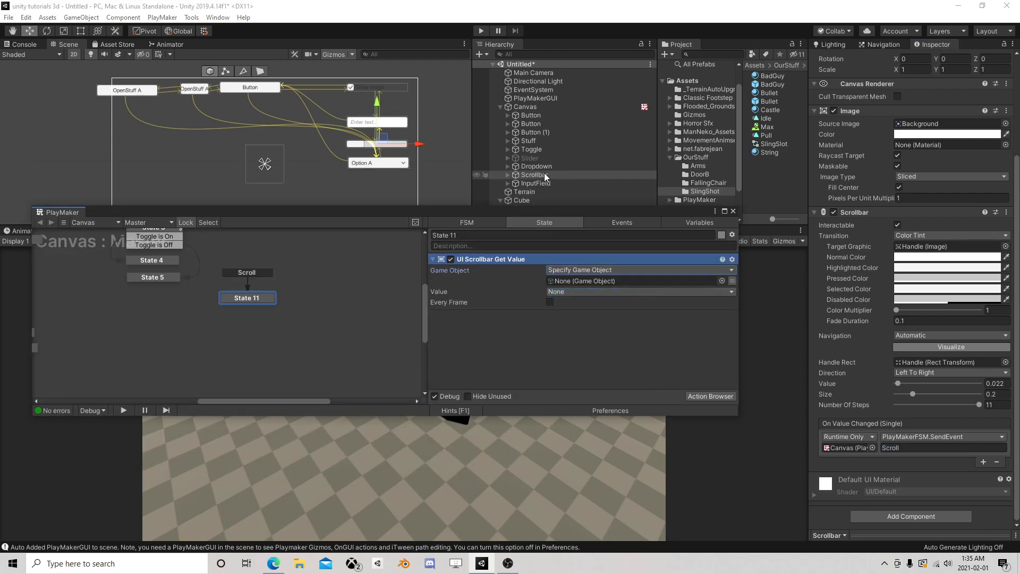
click(588, 292)
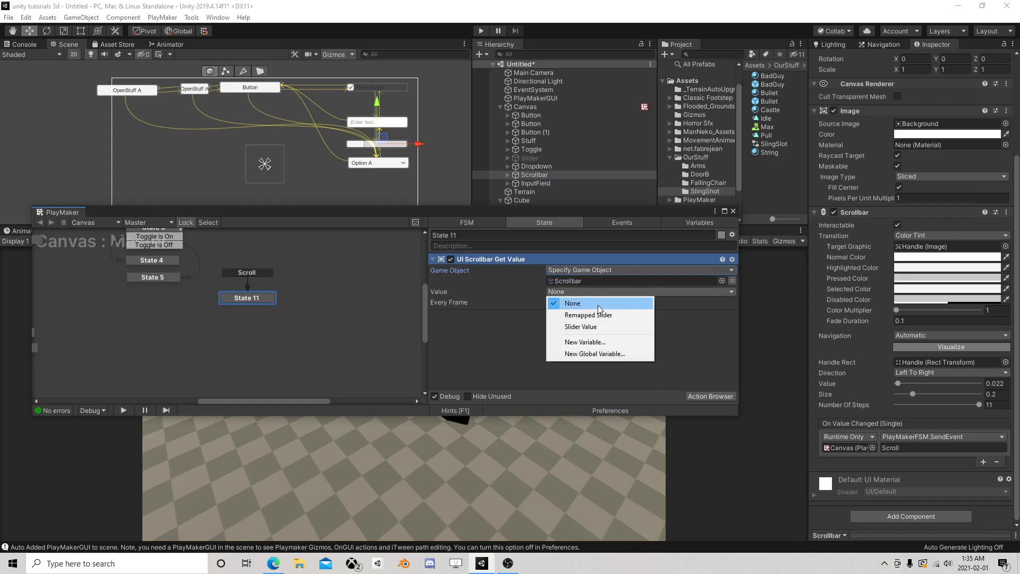
click(584, 341)
text(ScrollB)
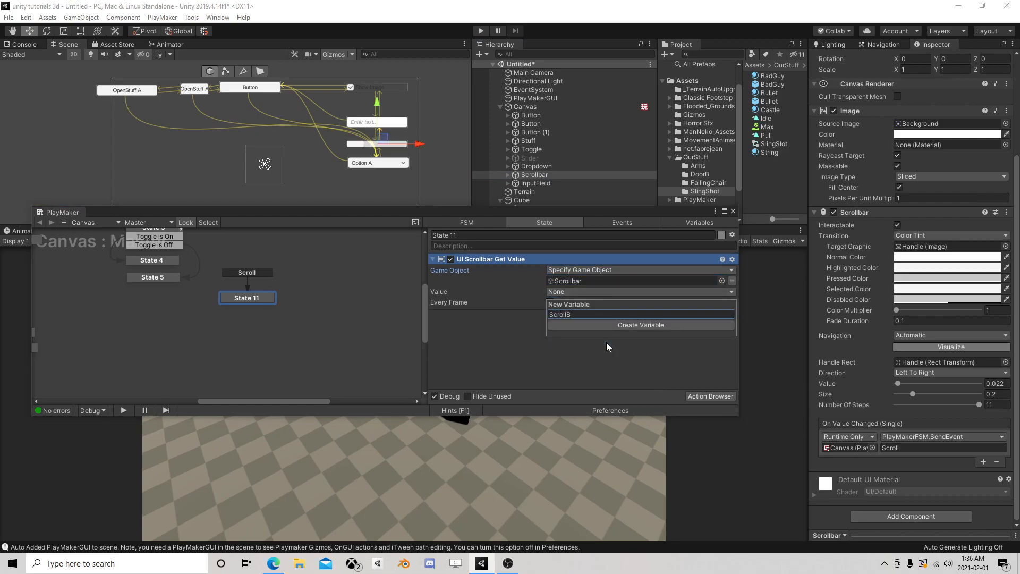
text(ar Value)
key(Return)
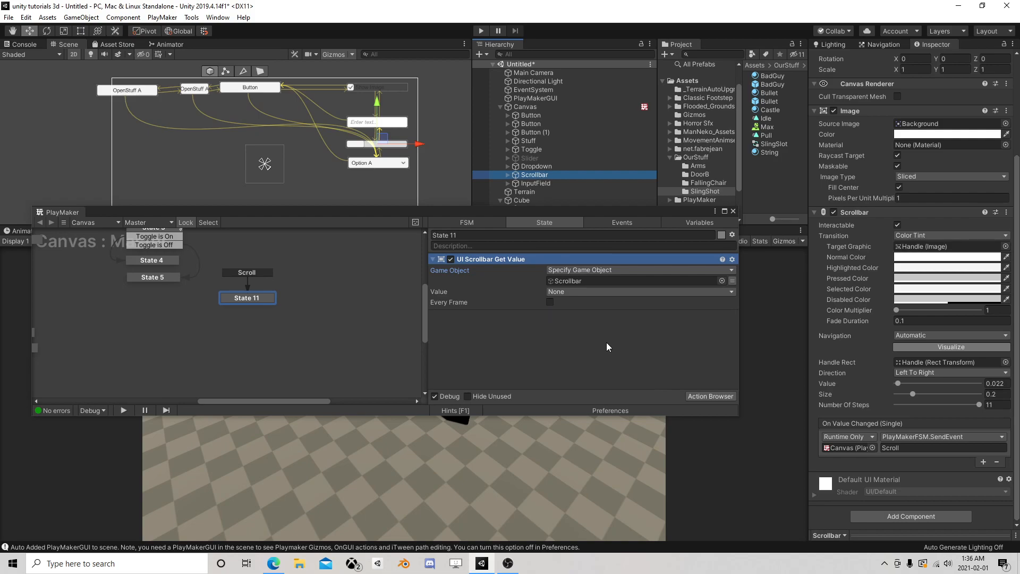
- Add a Float Remap action to State 11
drag(519, 214, 538, 240)
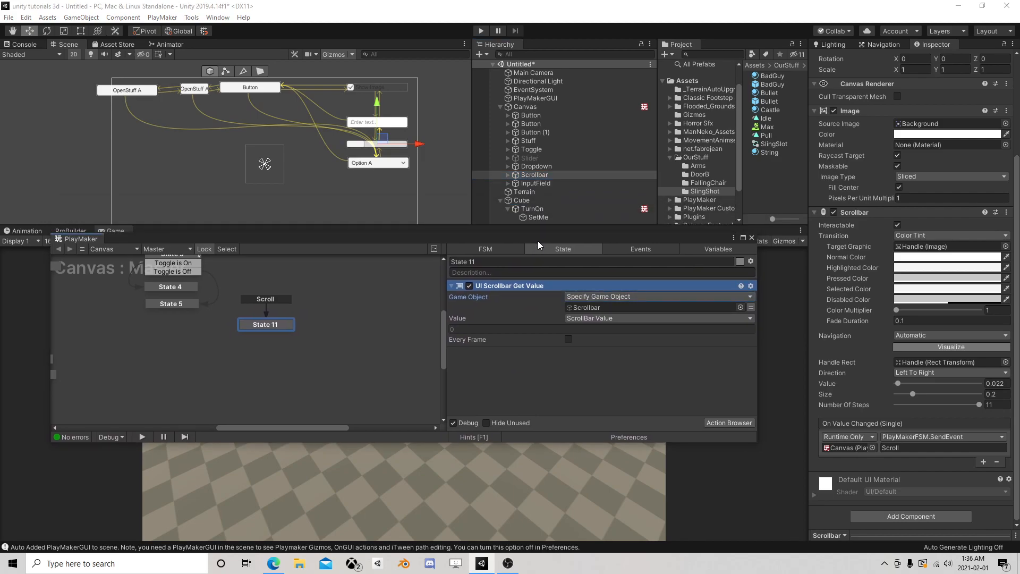
click(719, 423)
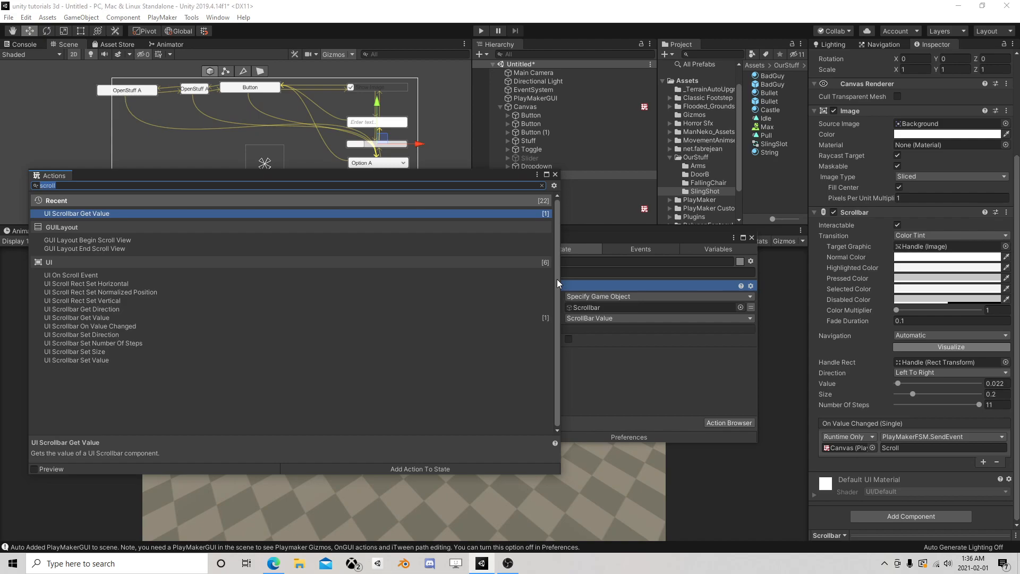
text(remap)
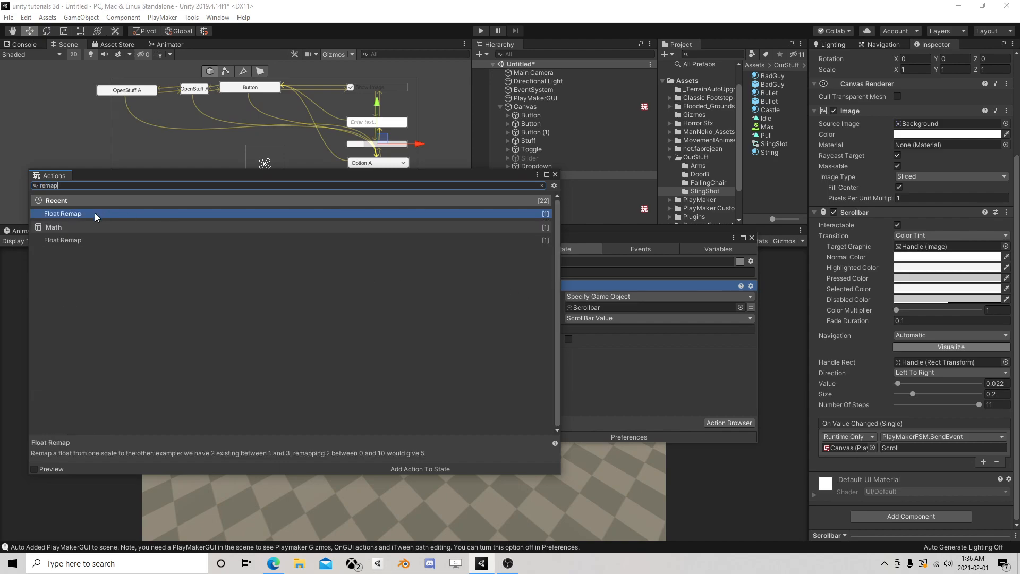
double_click(94, 213)
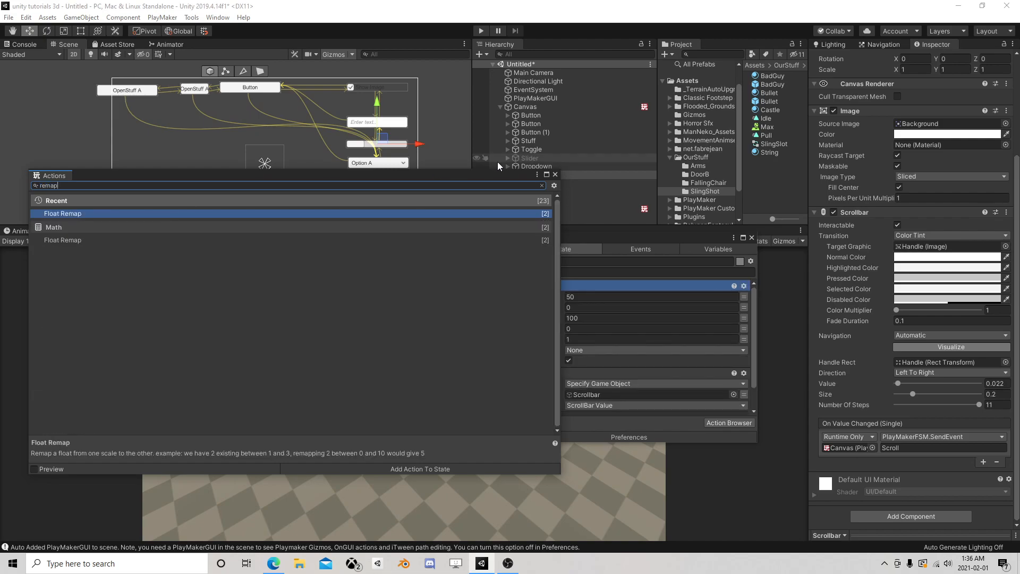
- Move Float Remap below UI Scrollbar Get Value in State 11 and use ScrollBar Value as its input float
click(555, 174)
drag(496, 286, 534, 407)
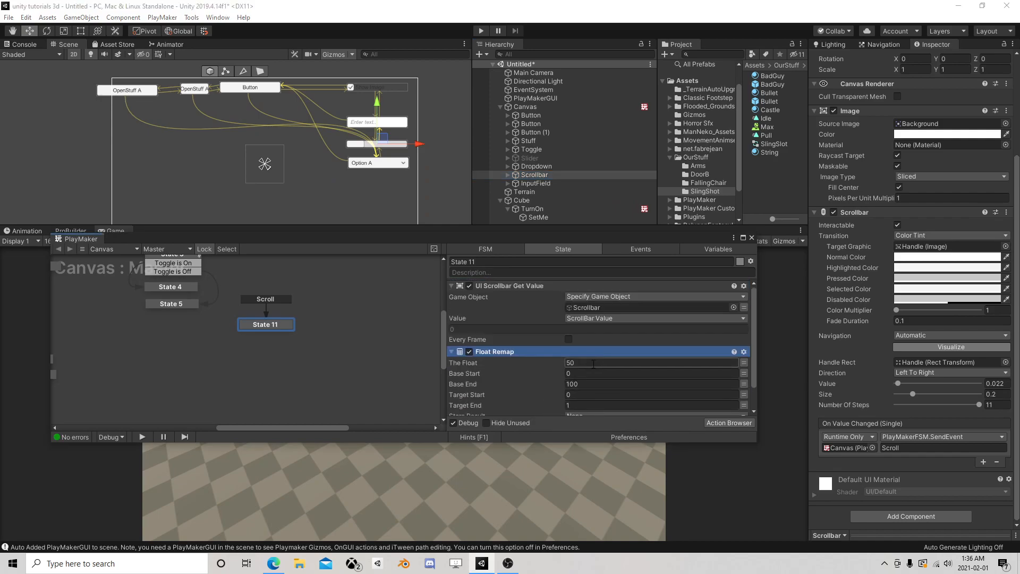
click(744, 363)
click(665, 361)
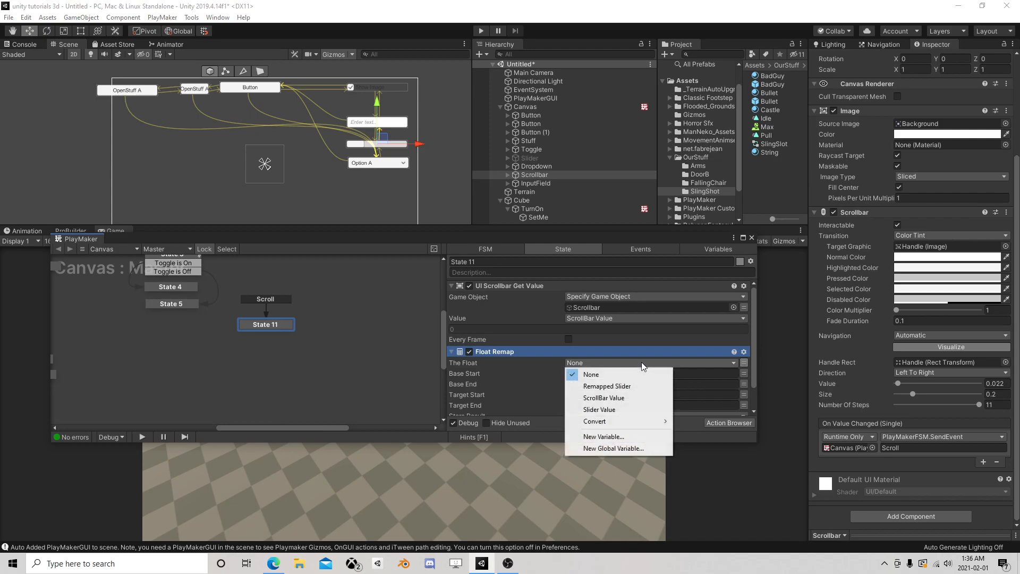
click(626, 397)
- Set Float Remap's Base End to 1 and Target Start to -1
click(611, 383)
click(588, 396)
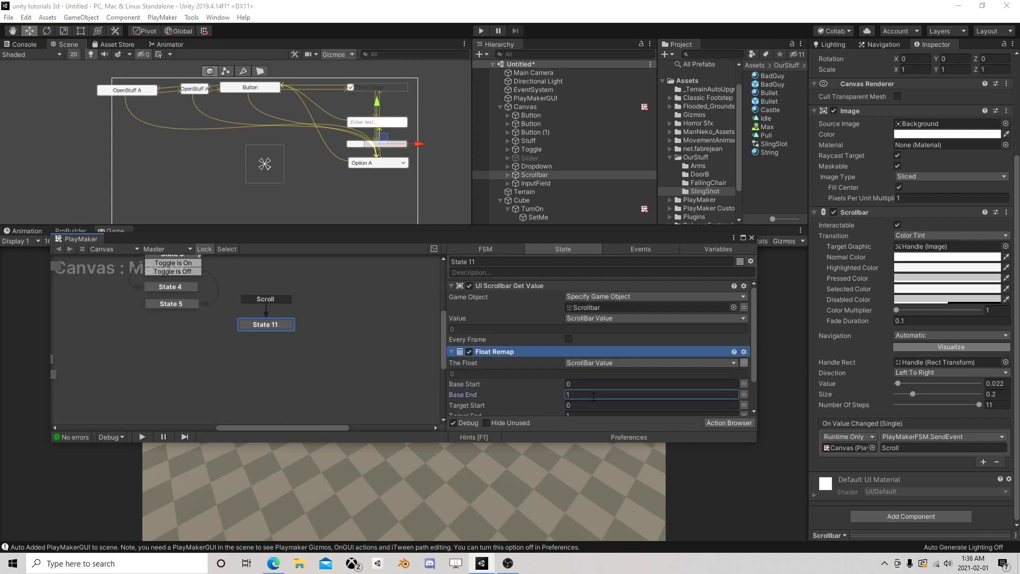
text(1)
scroll(584, 382, down, 3)
click(583, 374)
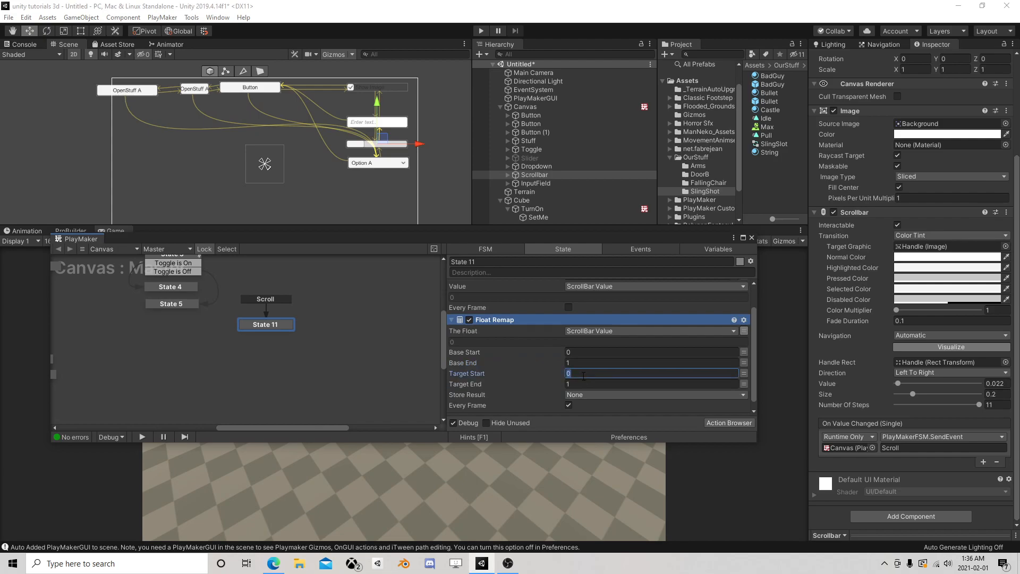
text(-1)
key(Tab)
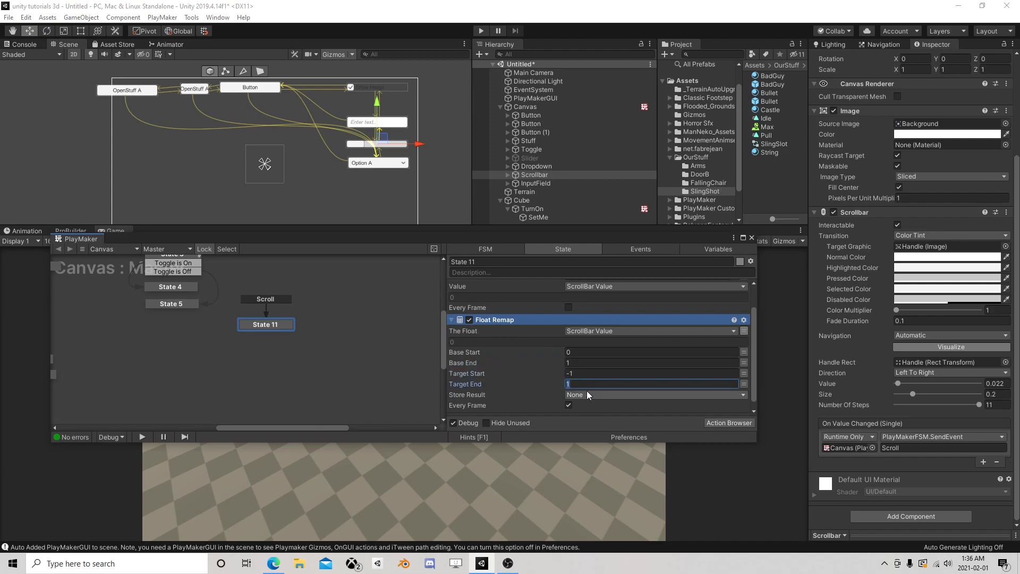
- Store the Float Remap result in a new variable named RemappedScrollBarValue and turn off Every Frame for the action
click(587, 394)
click(612, 458)
text(Re)
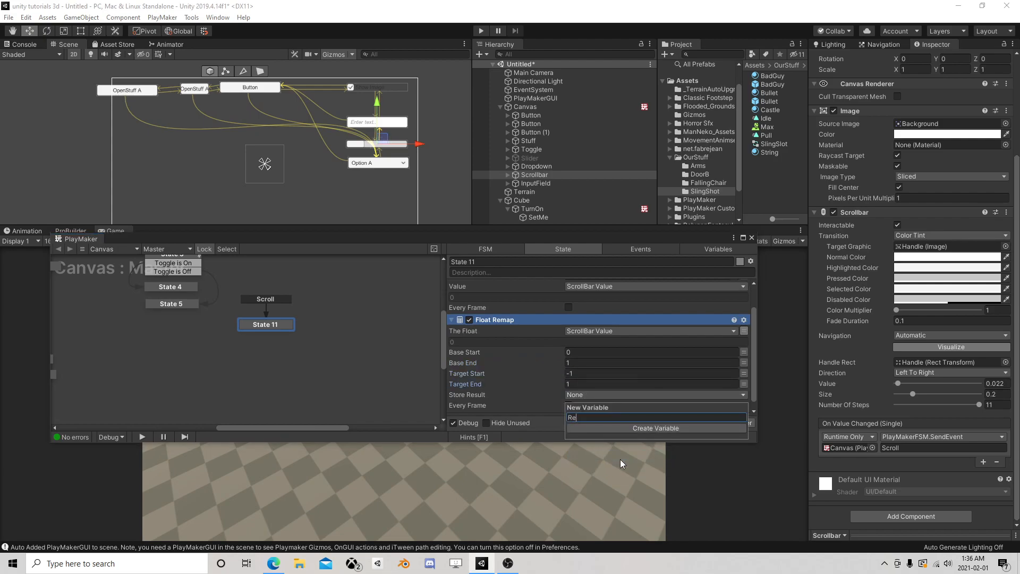
text(mappedScrollBarVa)
key(Return)
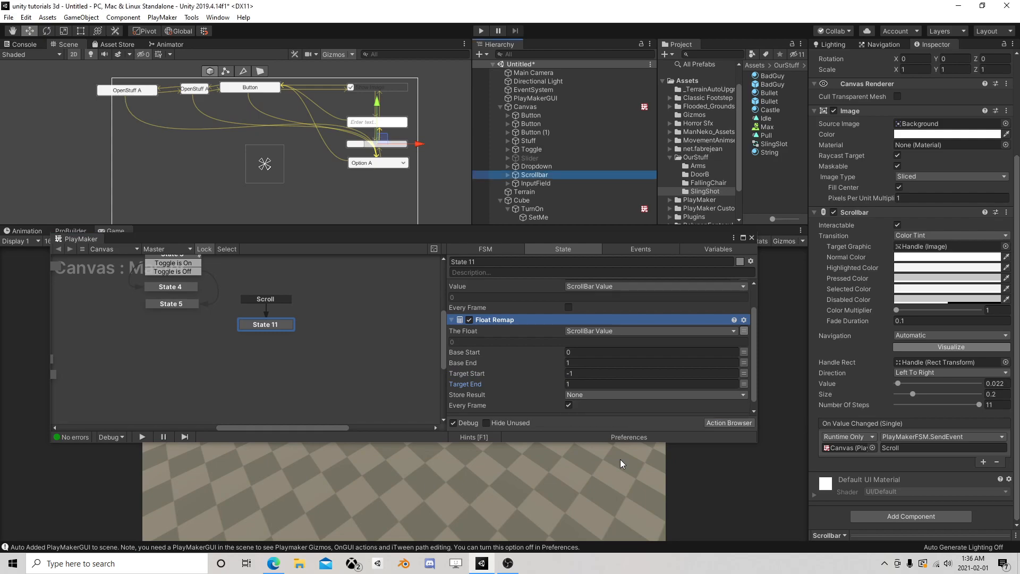
scroll(610, 378, down, 2)
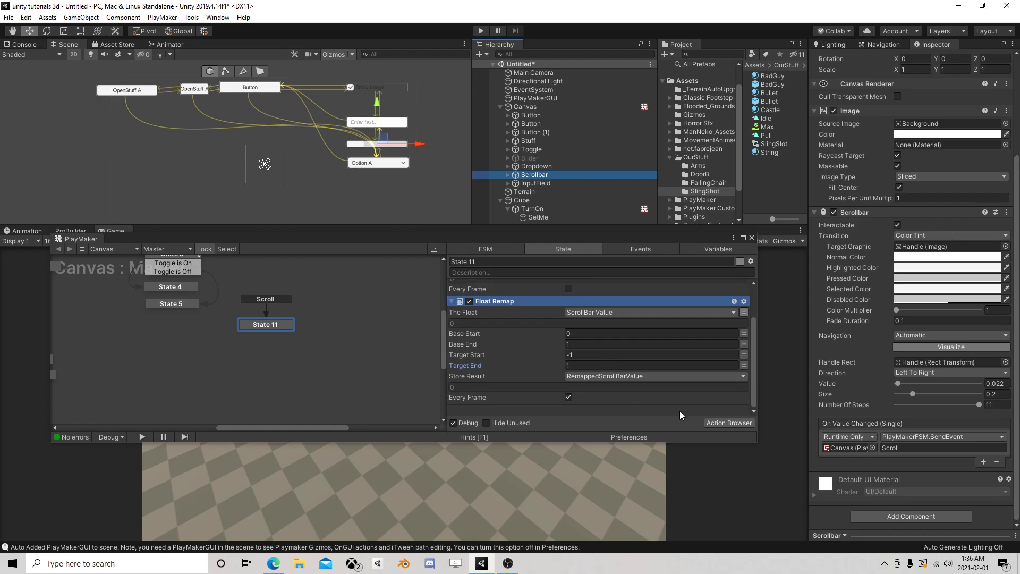
click(568, 397)
- Add a Translate action to State 11 and place it last in the action list
click(716, 423)
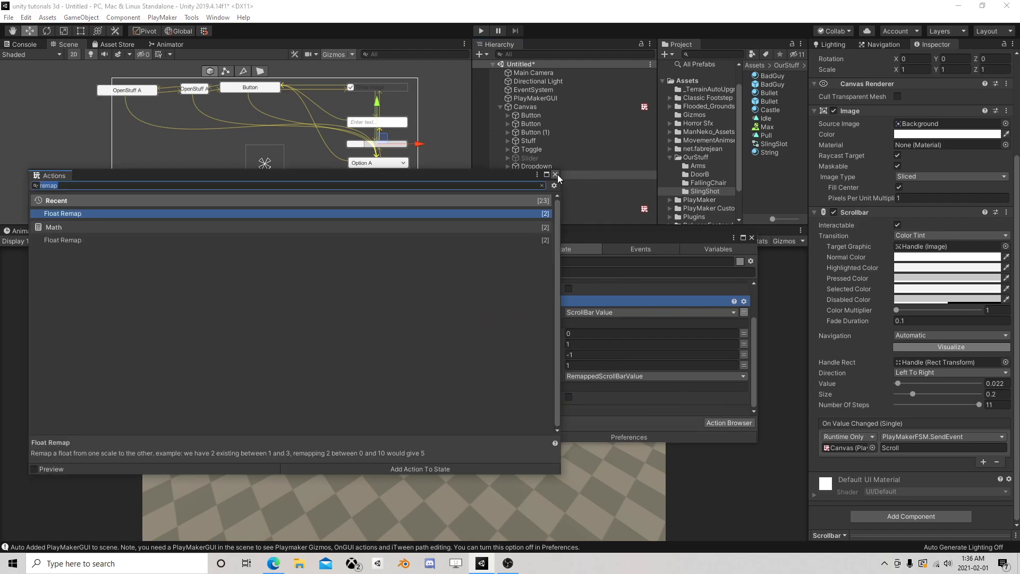
text(trans)
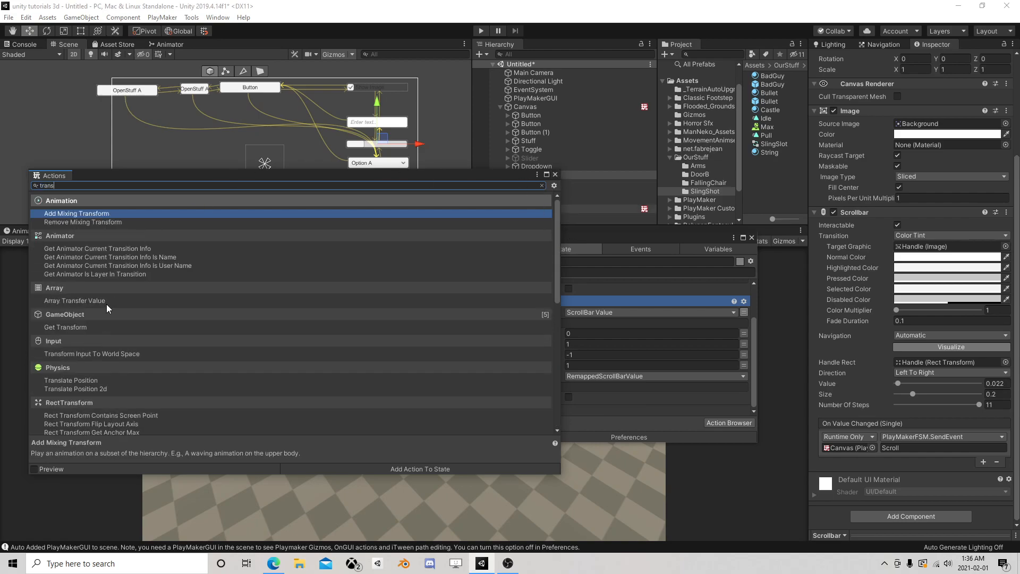
text(la)
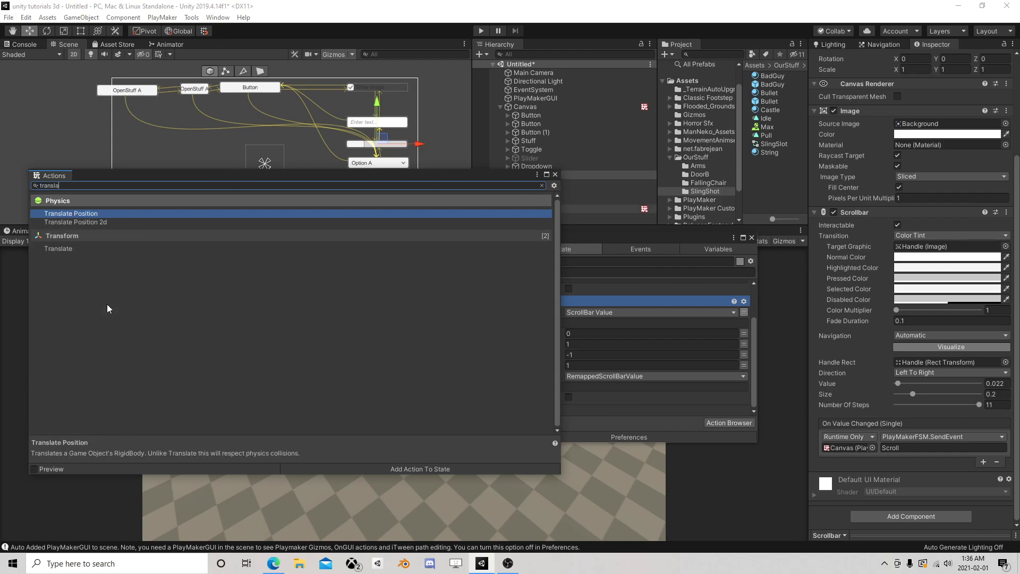
double_click(82, 248)
click(556, 175)
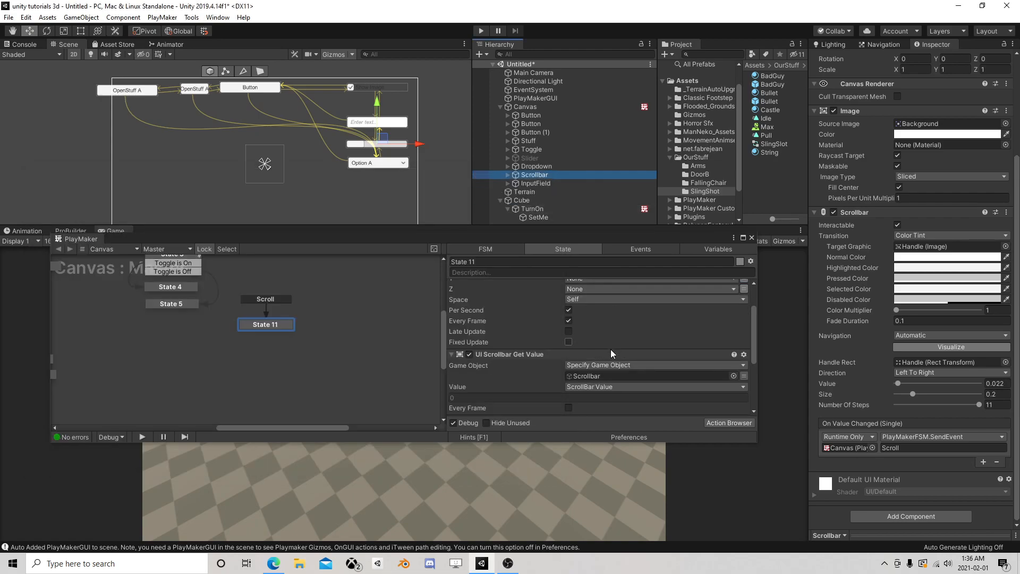
scroll(612, 353, up, 2)
right_click(507, 287)
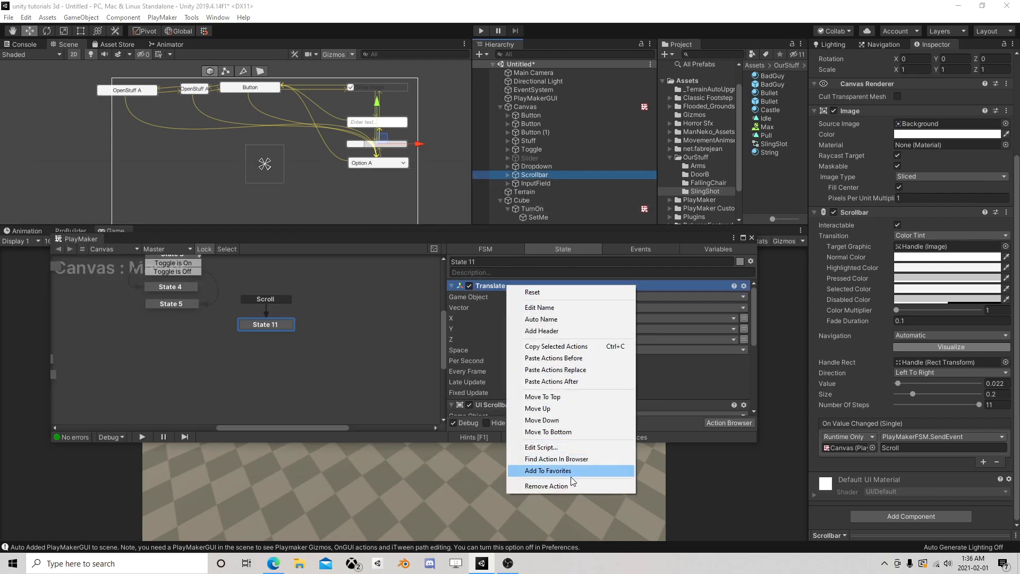
click(568, 432)
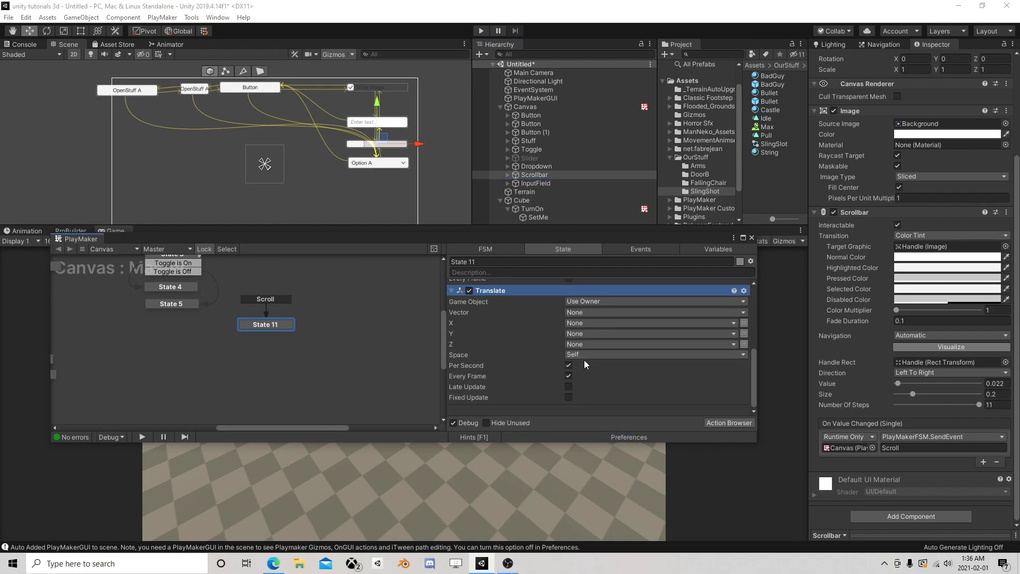
- Make Translate act on the Player variable's game object, with RemappedScrollBarValue as its X value
click(590, 302)
click(629, 329)
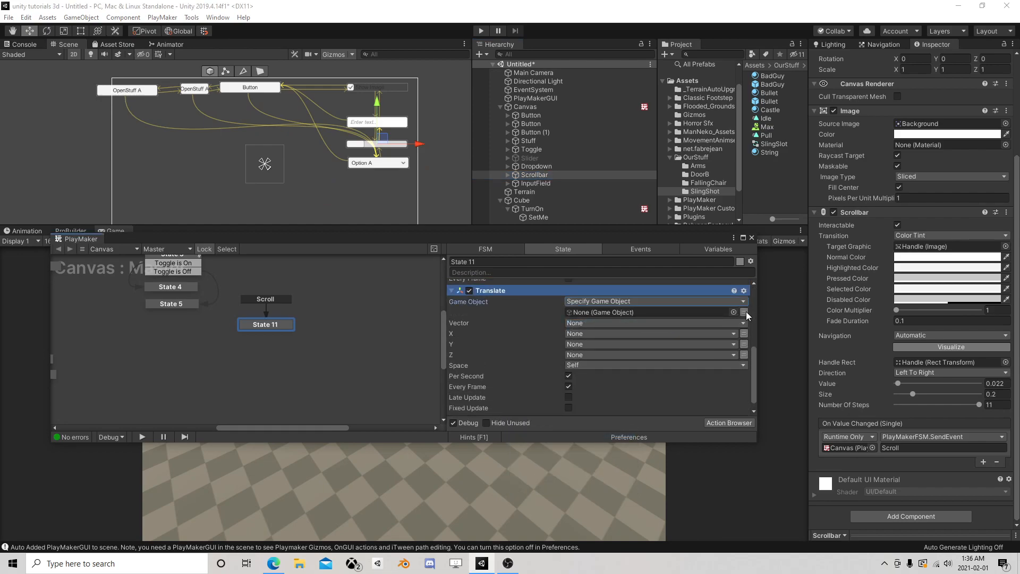
click(745, 312)
click(600, 335)
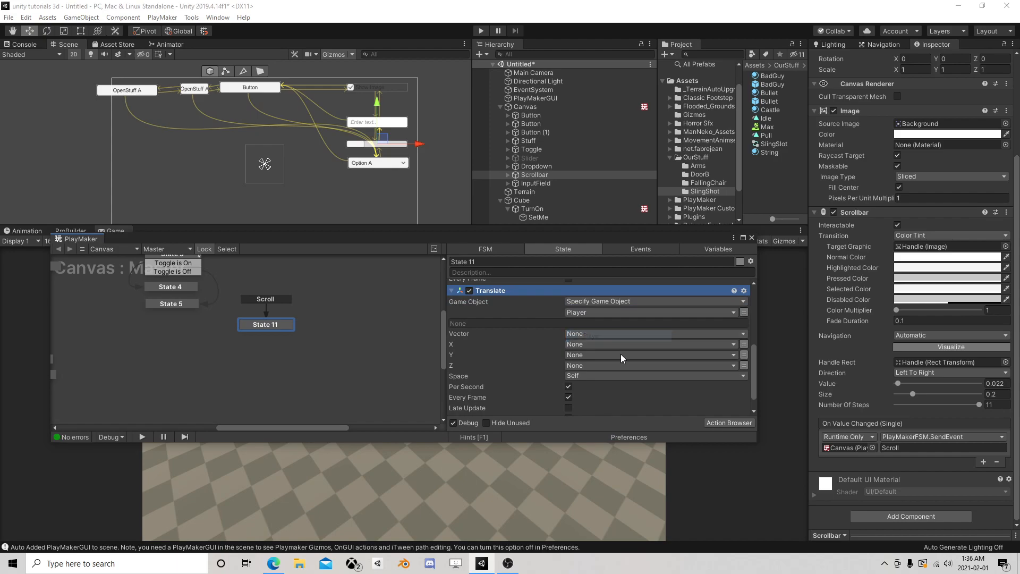
click(577, 346)
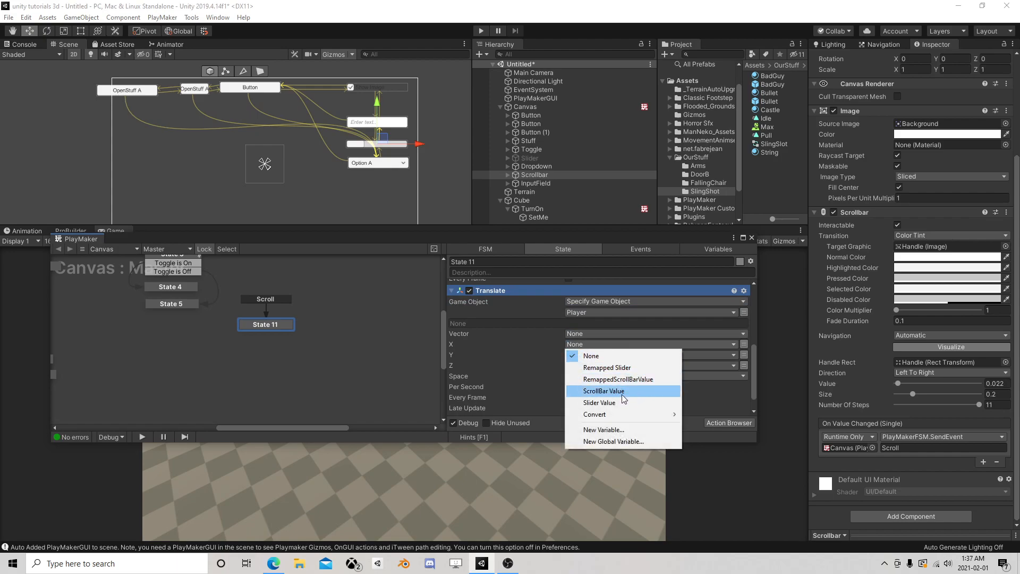
click(636, 380)
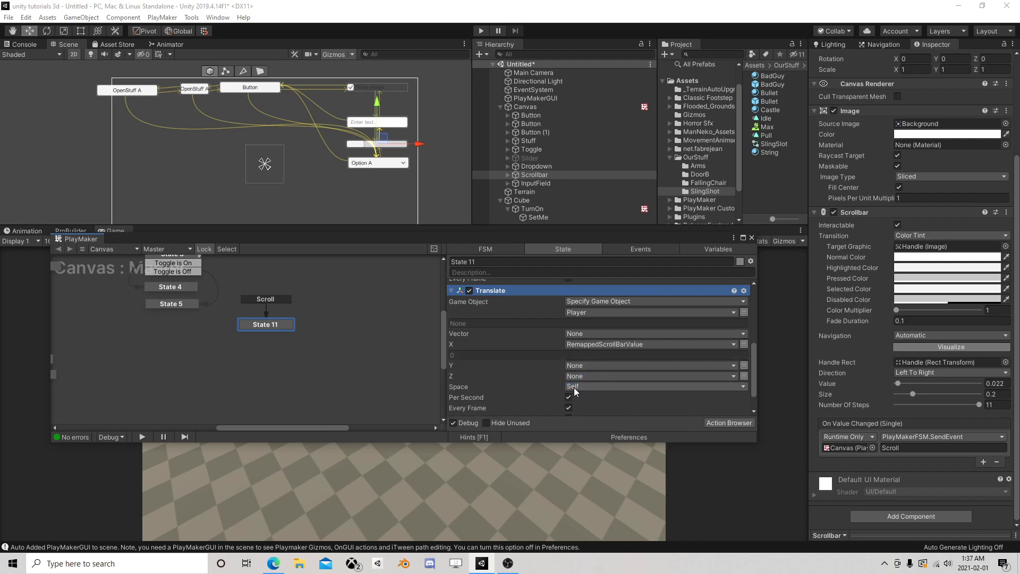
- Add a Wait action to State 11 and place it after Translate at the end of the action list
scroll(584, 406, down, 2)
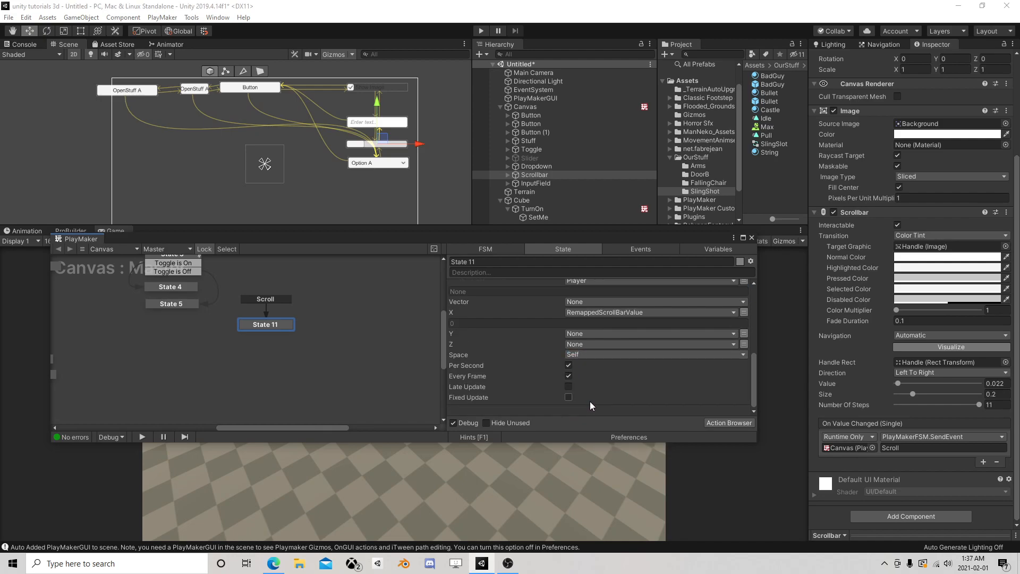
click(729, 422)
text(wa)
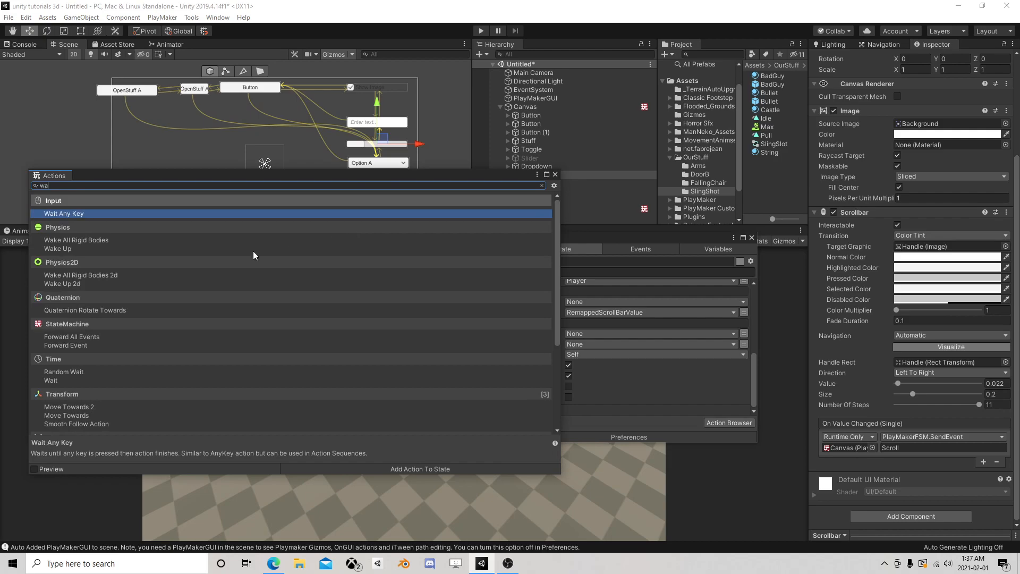
text(it)
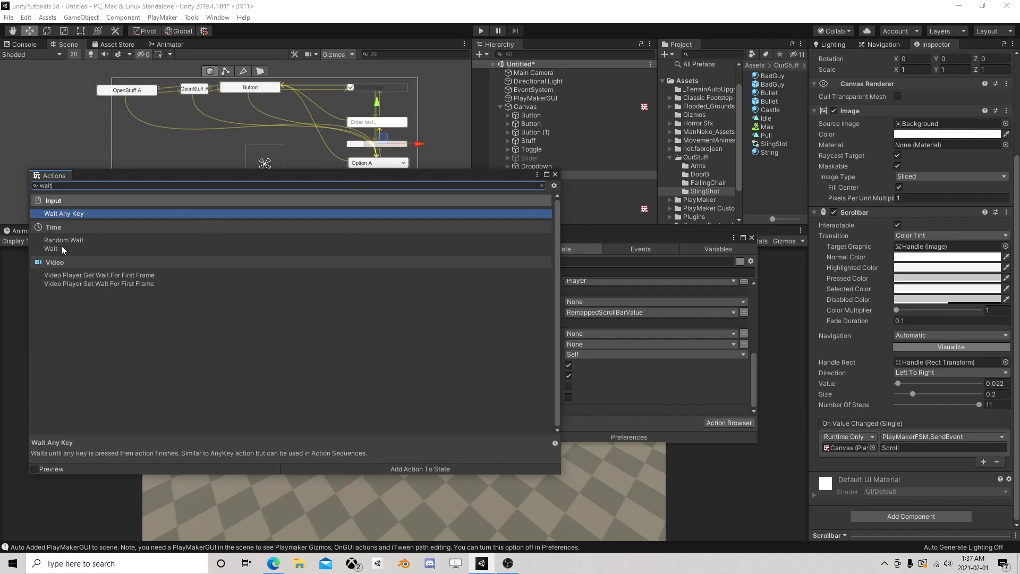
double_click(52, 248)
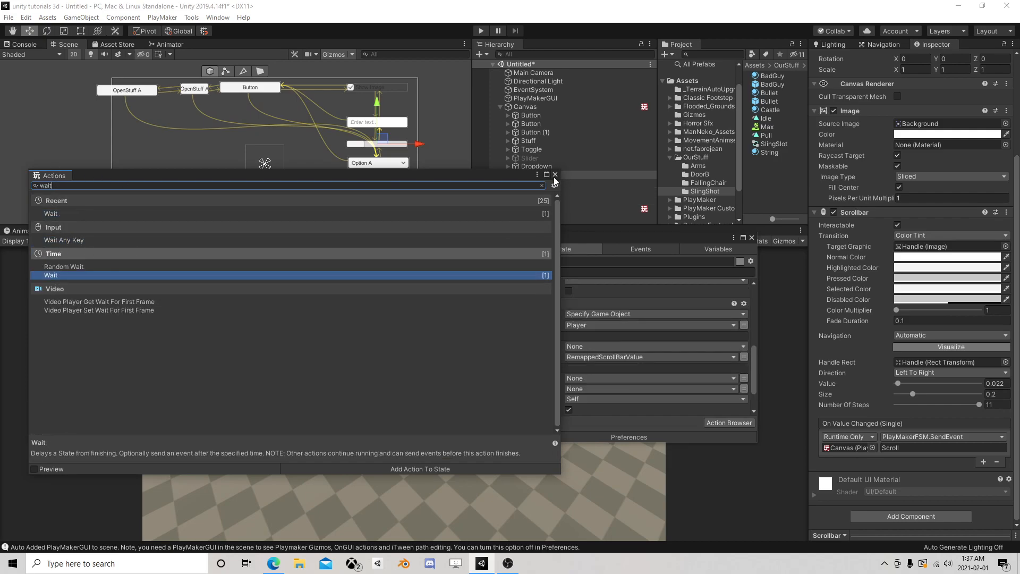
click(555, 175)
scroll(559, 364, down, 2)
scroll(556, 364, up, 3)
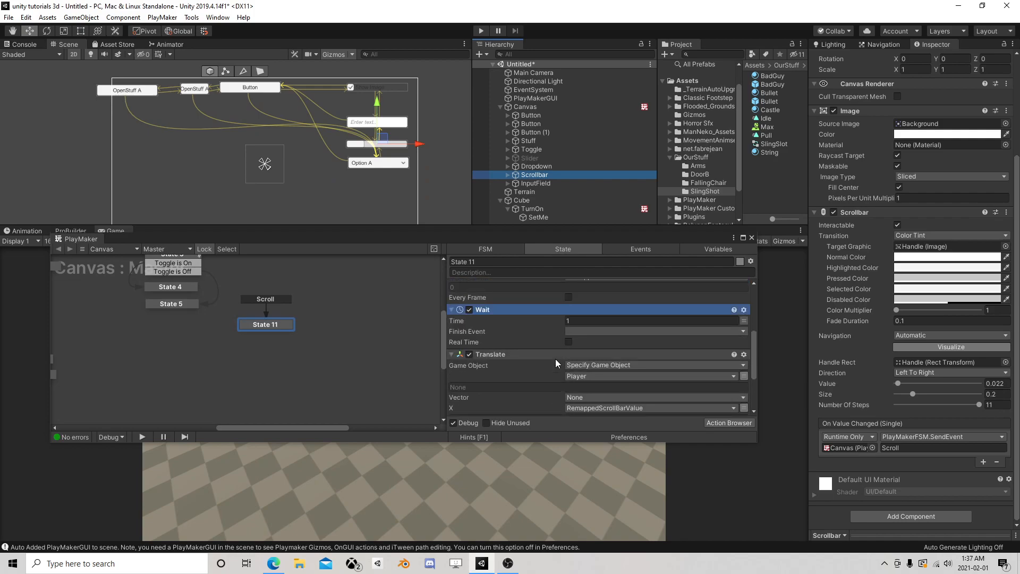
right_click(486, 310)
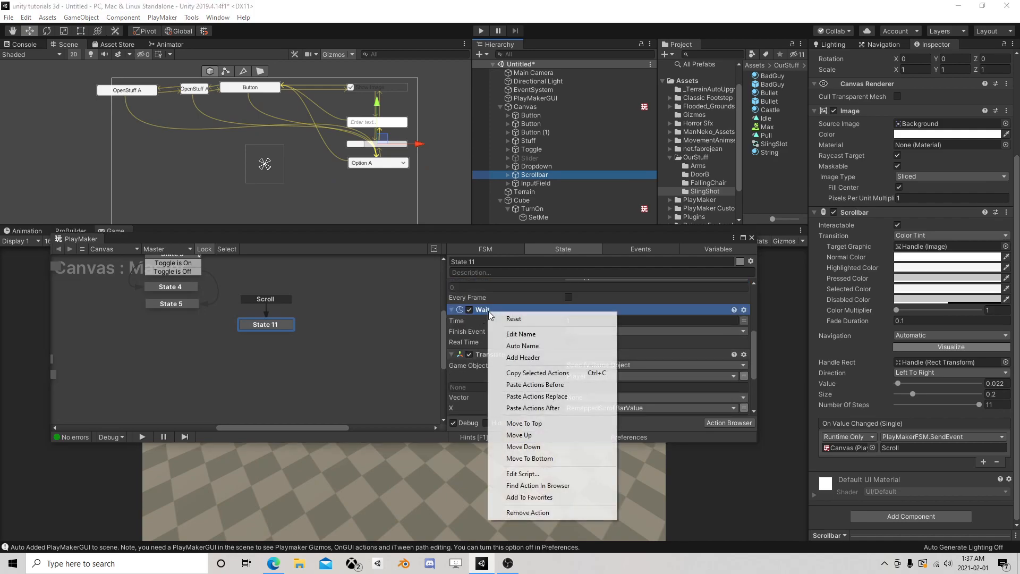
click(547, 458)
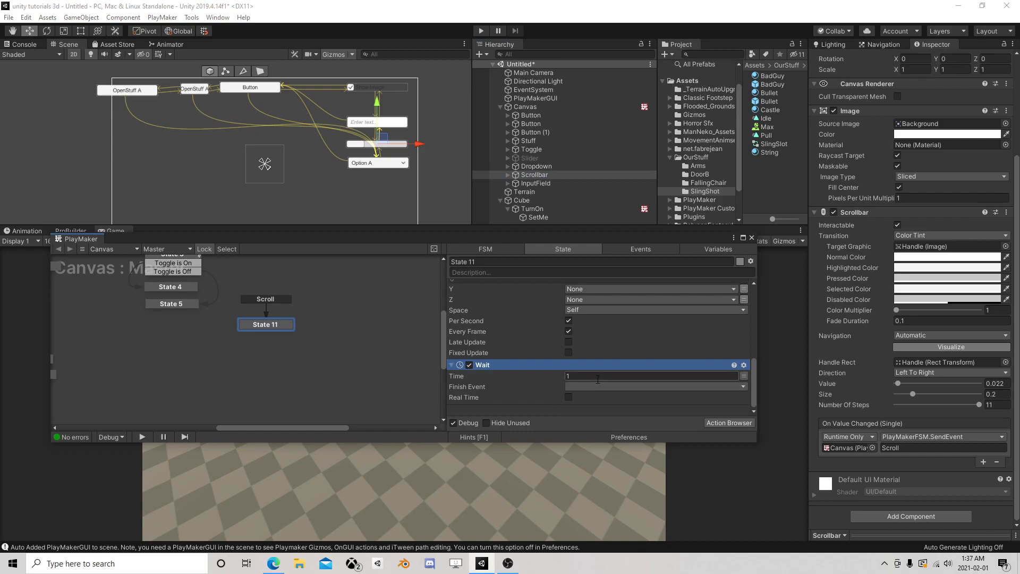
- Add a FINISHED transition from State 11 to a new State 12 and place that state directly beneath State 11
click(267, 329)
right_click(313, 346)
click(332, 353)
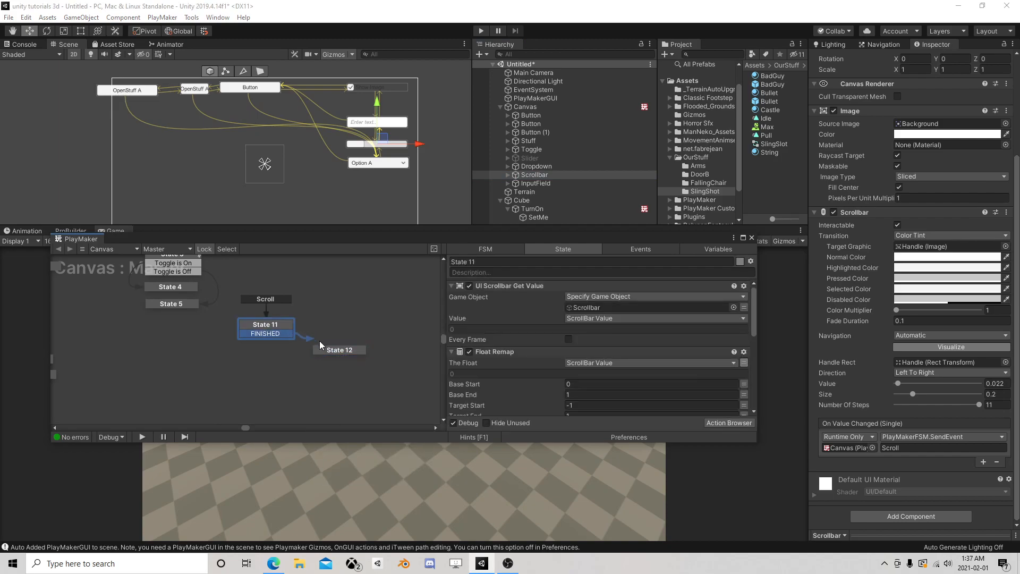
drag(341, 350, 266, 348)
- Set the Finish Event of State 11's Wait action to FINISHED
click(266, 329)
scroll(608, 376, down, 3)
click(599, 387)
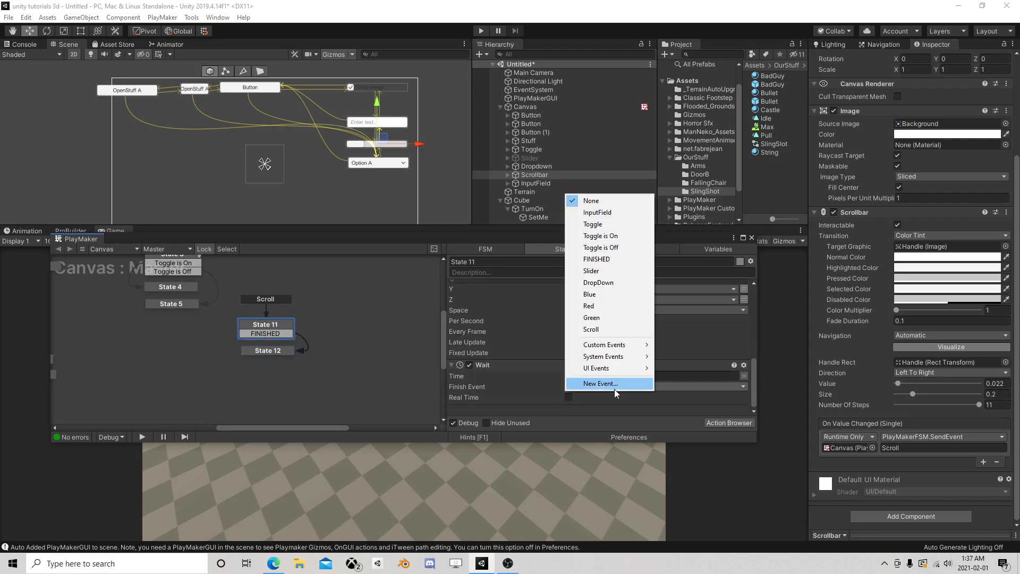
click(608, 259)
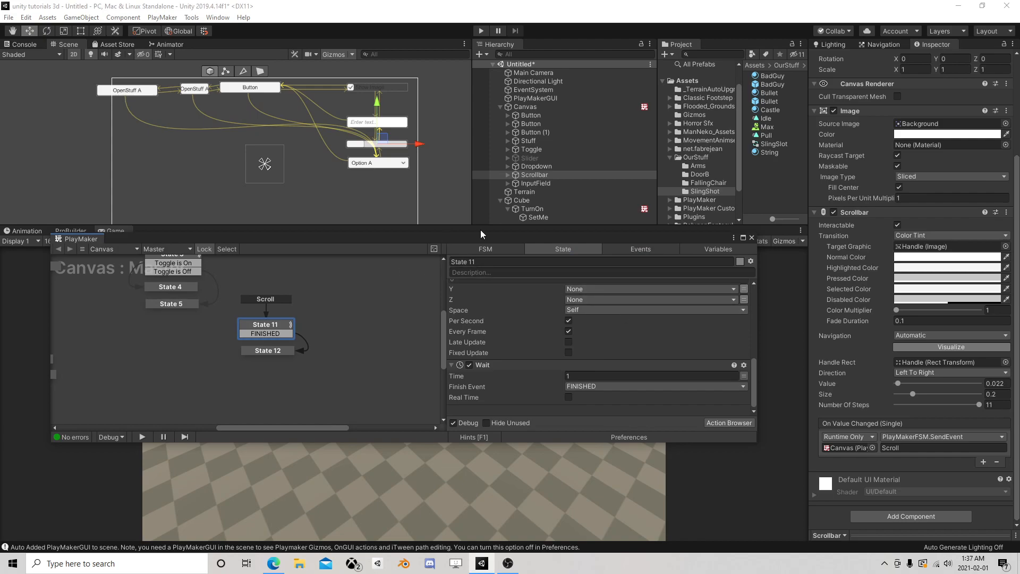
- Close the PlayMaker editor, run the scene briefly in Play mode and stop it
click(752, 238)
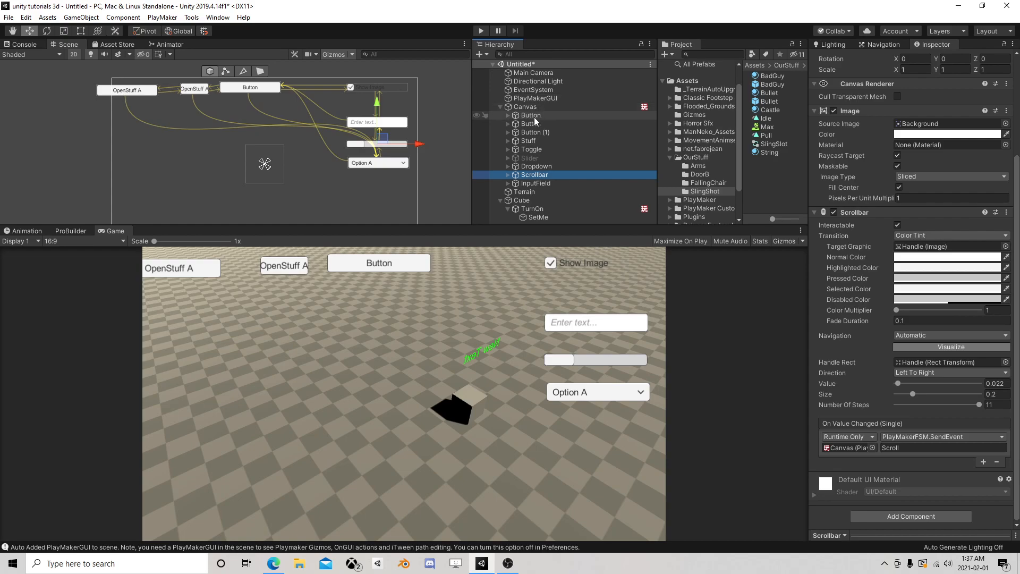
click(481, 31)
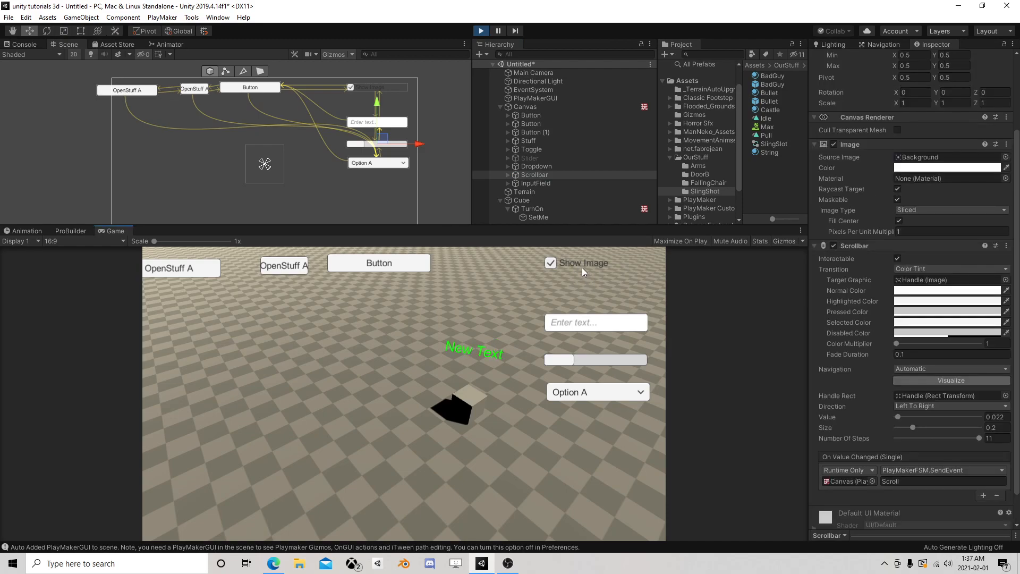
click(481, 30)
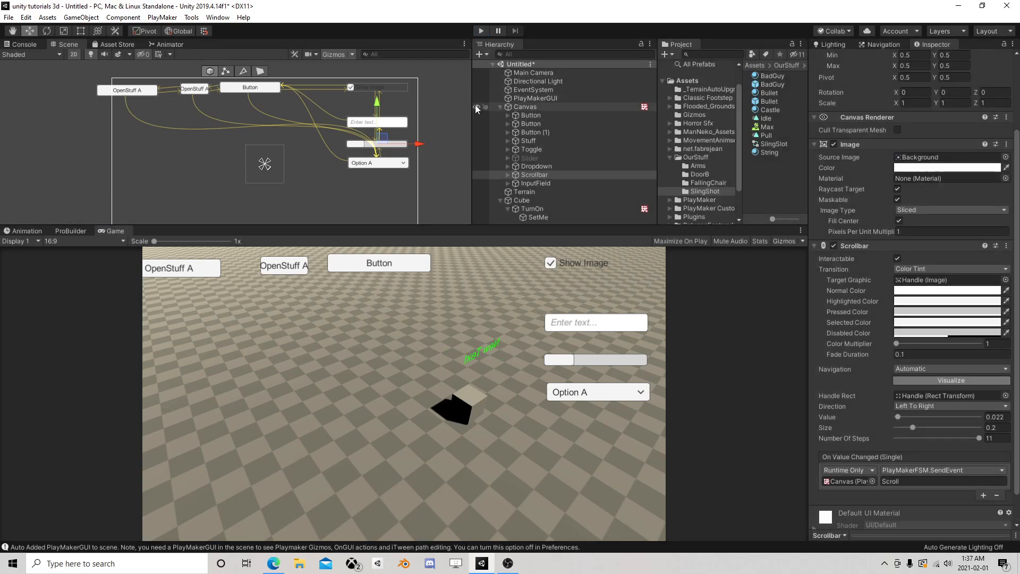
- Set the Highlighted Color of all three Canvas buttons to bright green
click(545, 116)
shift+click(539, 131)
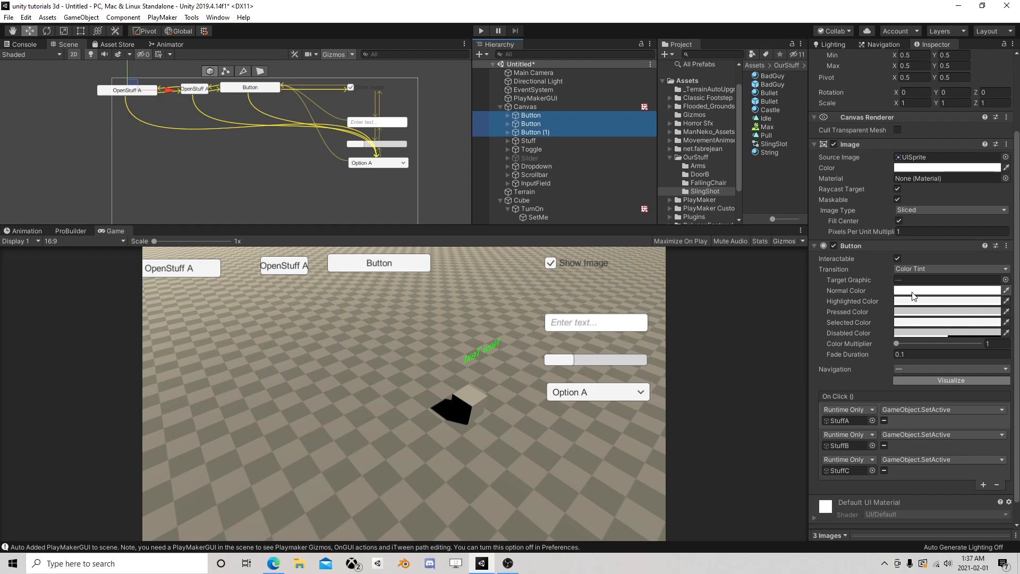
click(924, 301)
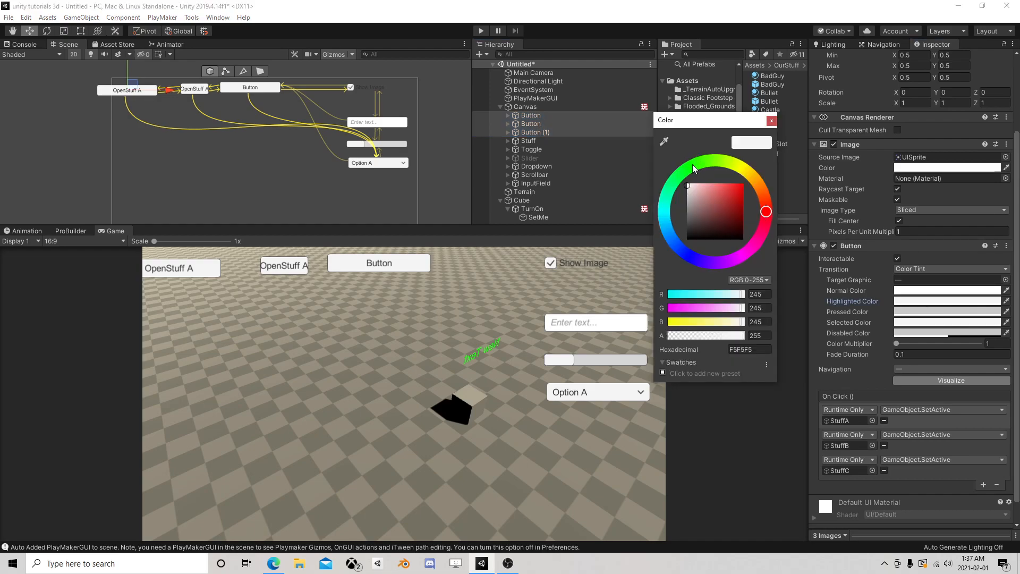
click(694, 169)
click(742, 187)
click(771, 120)
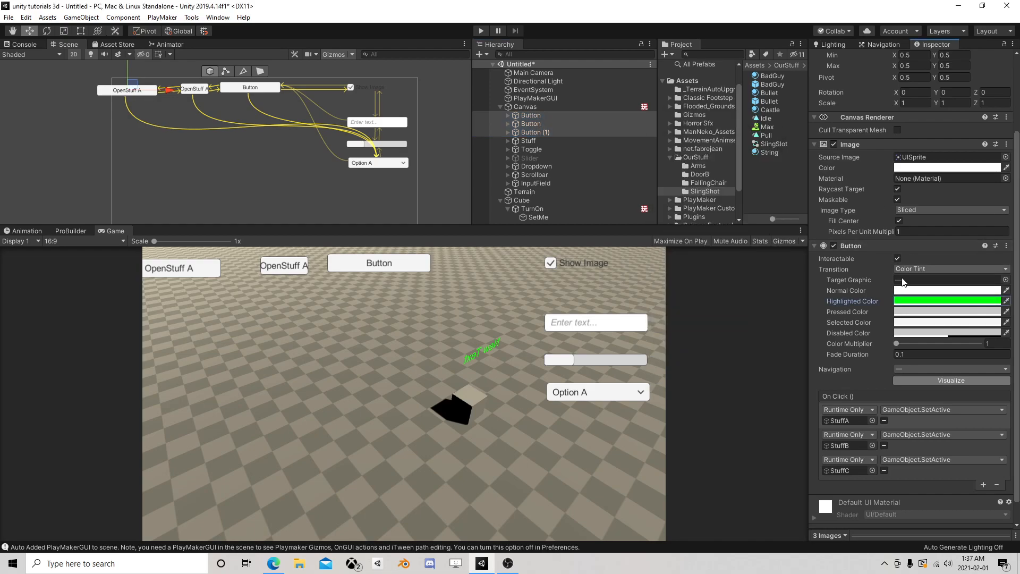
- Set the Pressed Color of all three Canvas buttons to dark green
click(945, 312)
click(688, 168)
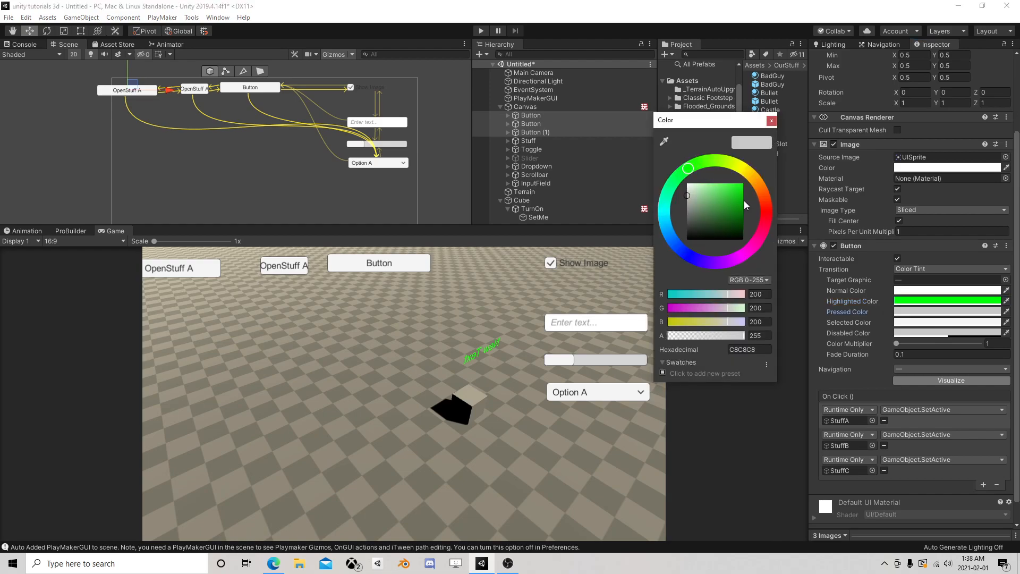
click(743, 206)
click(771, 121)
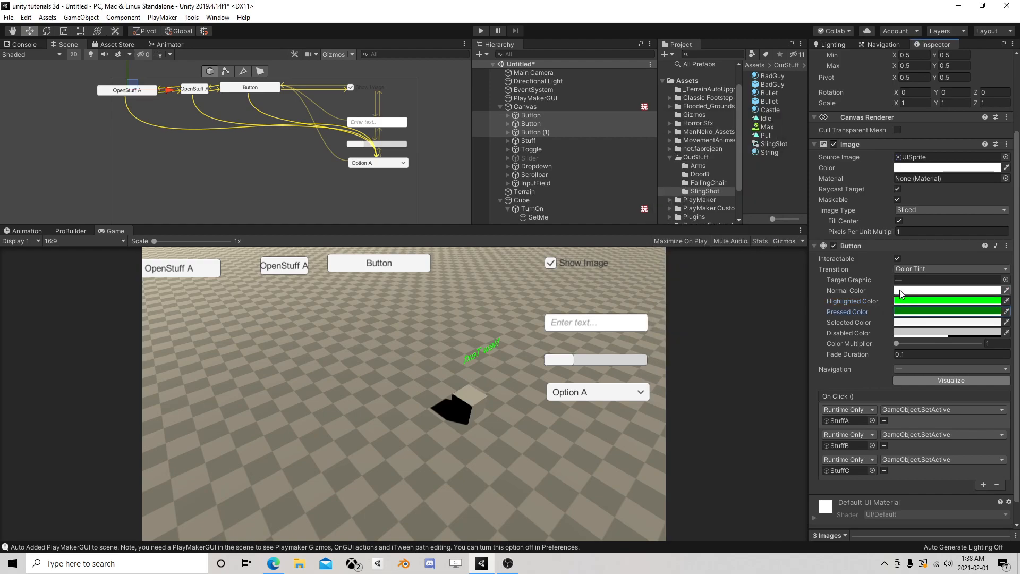
- Set the Selected Color of all three Canvas buttons to medium green
click(905, 322)
click(687, 169)
drag(741, 193, 749, 201)
click(771, 120)
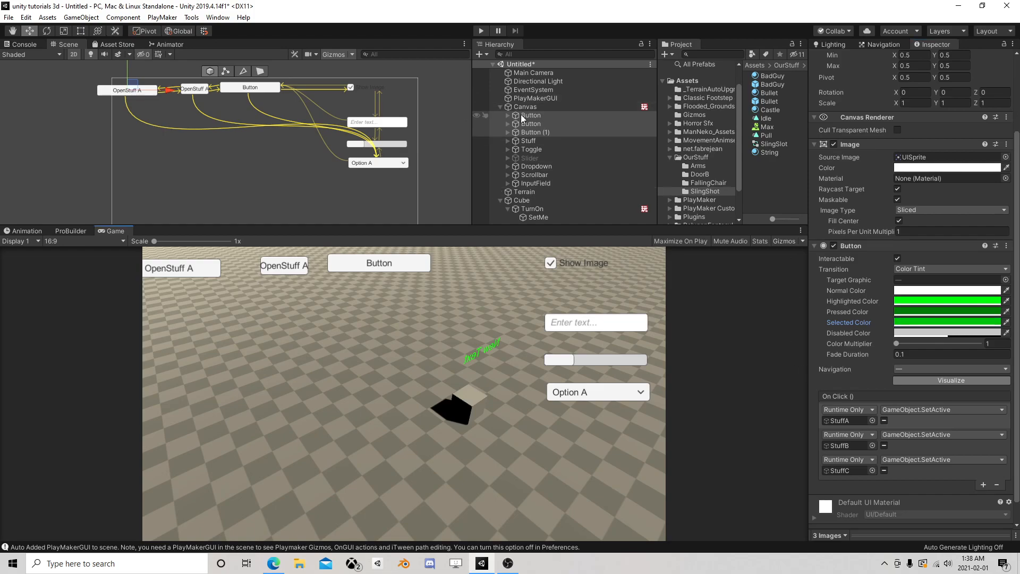
- Open State 1 of the Canvas's Master state machine and look through the available "ui set" actions
click(535, 108)
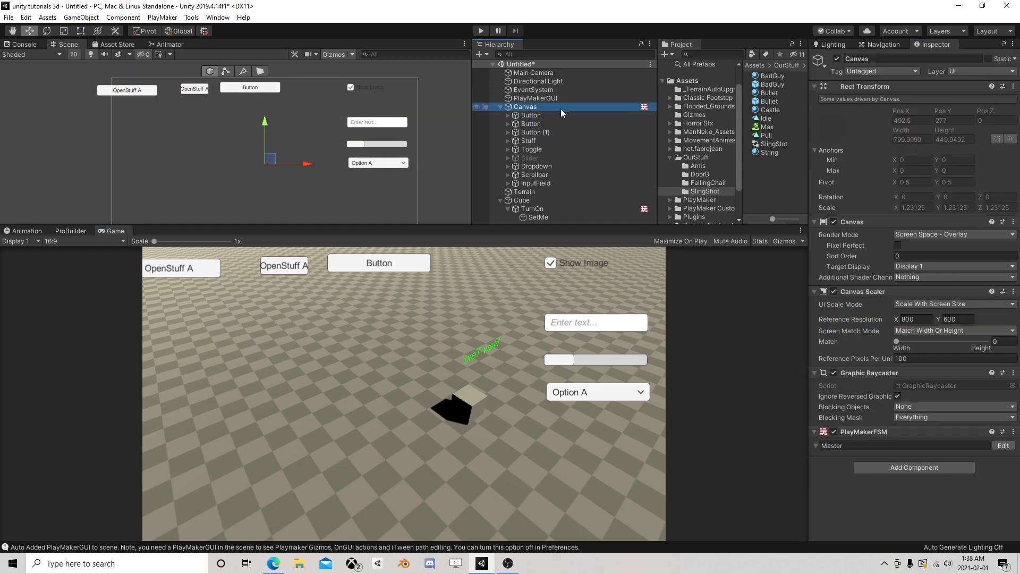
click(1003, 445)
click(127, 353)
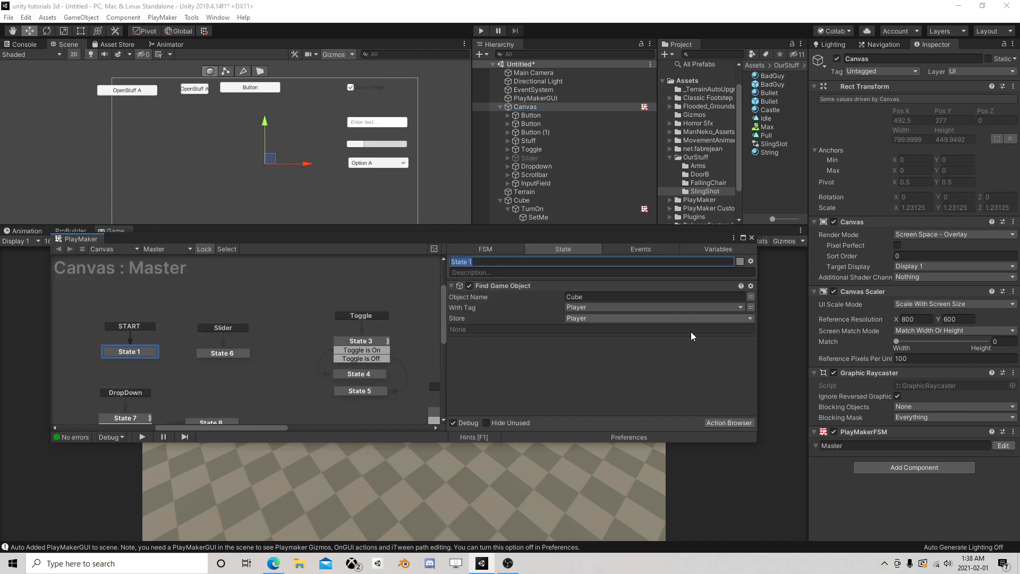
click(721, 423)
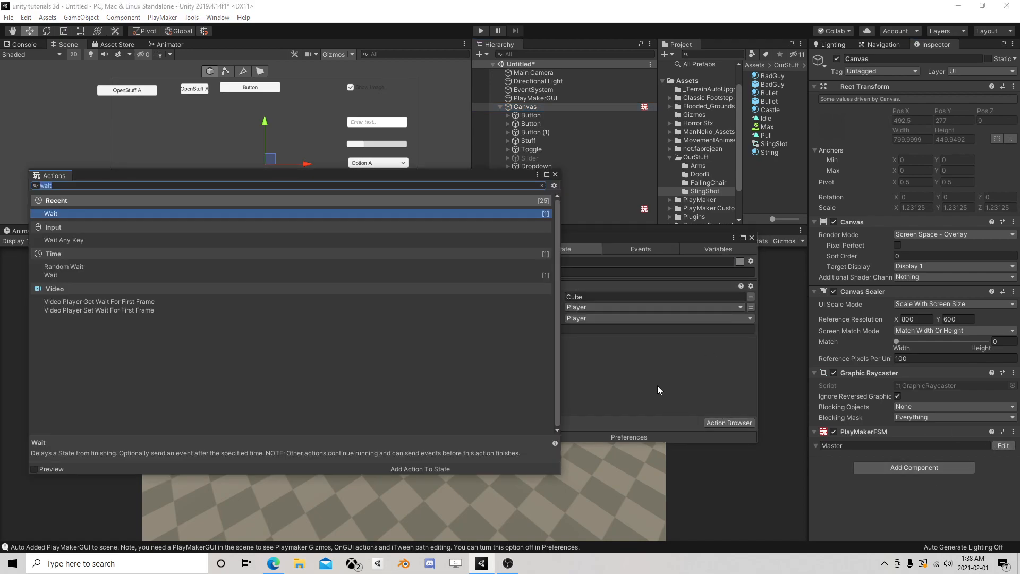
text(ui)
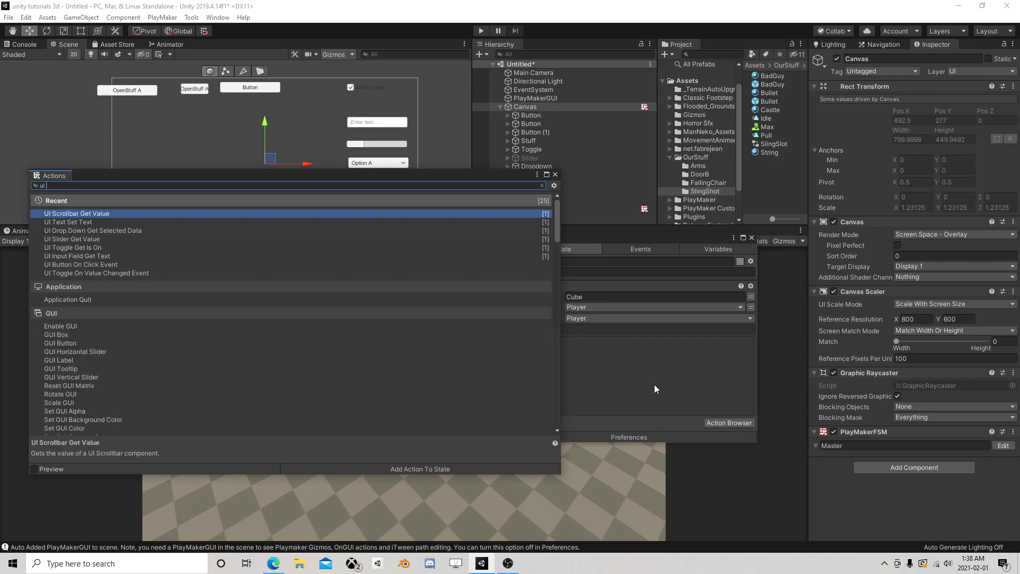
text( set)
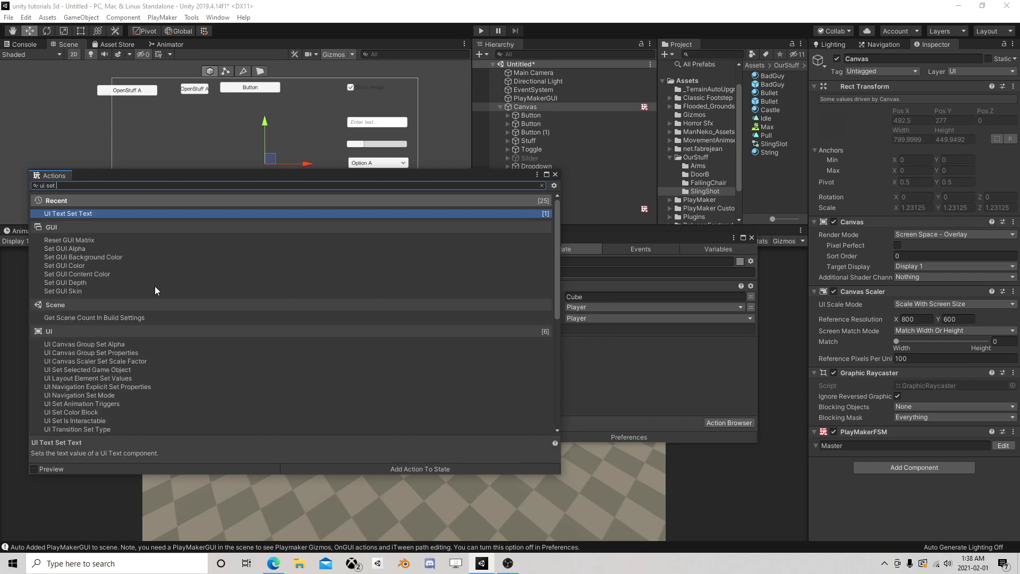
scroll(155, 291, down, 3)
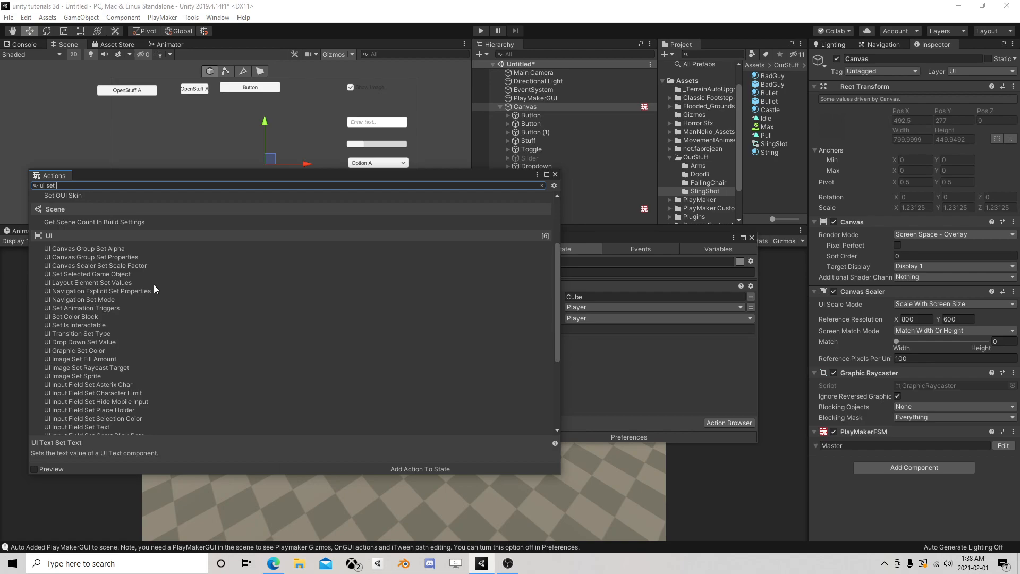
scroll(137, 290, down, 1)
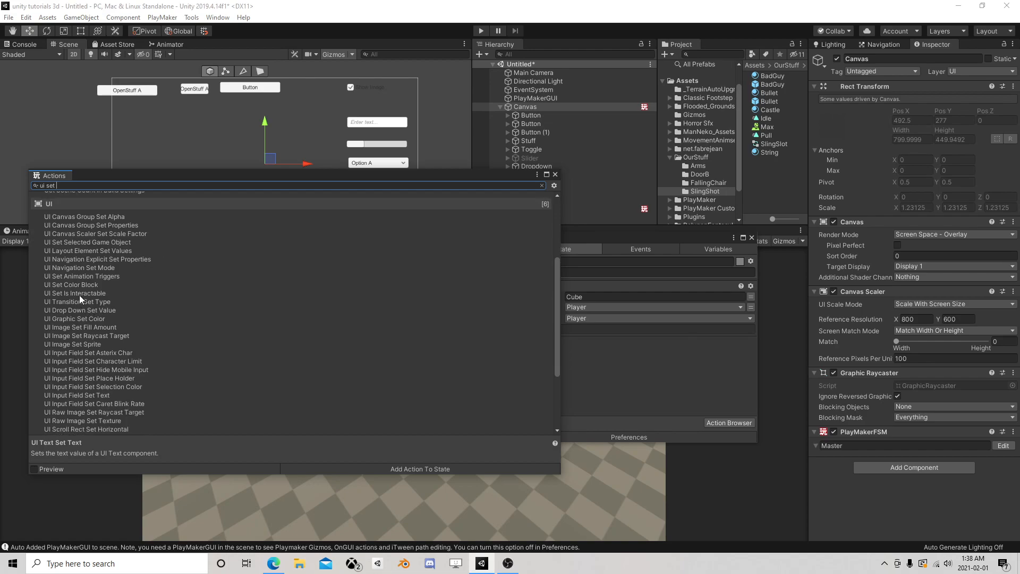
scroll(162, 305, down, 2)
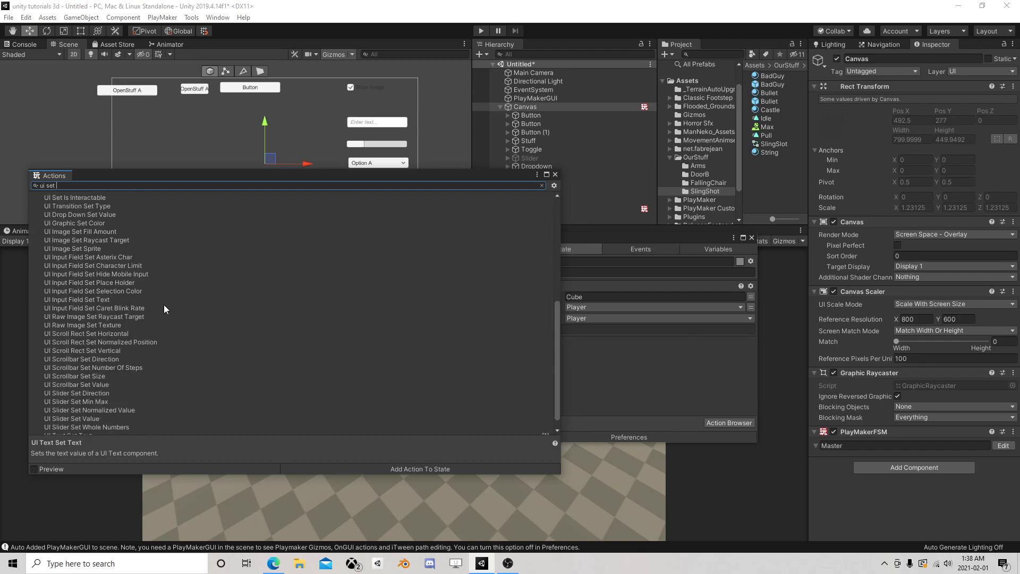
scroll(164, 305, down, 1)
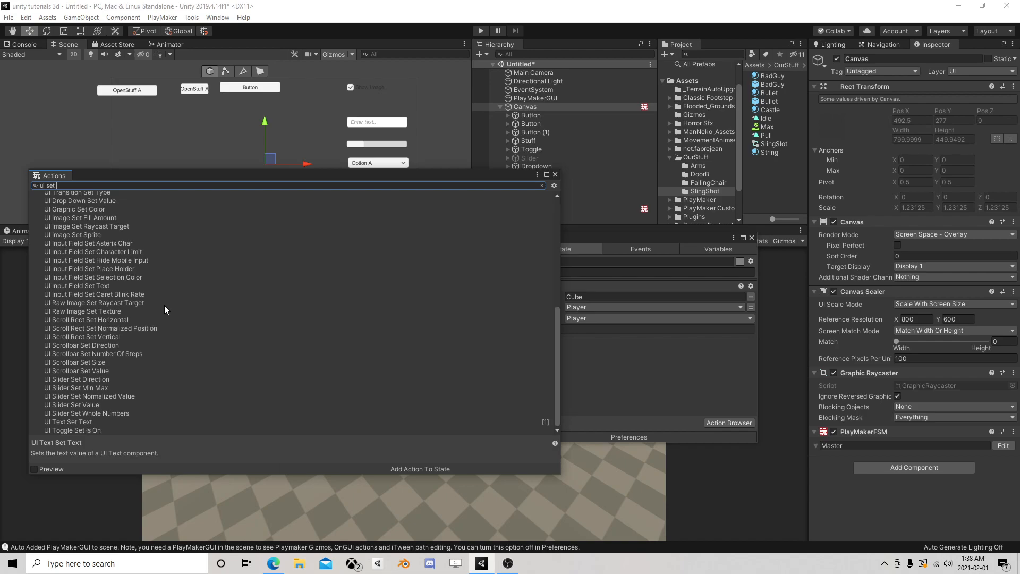
scroll(164, 305, up, 7)
- Search the actions for "select" and add UI Set Selected Game Object to State 1 of the Master state machine
drag(69, 186, 2, 186)
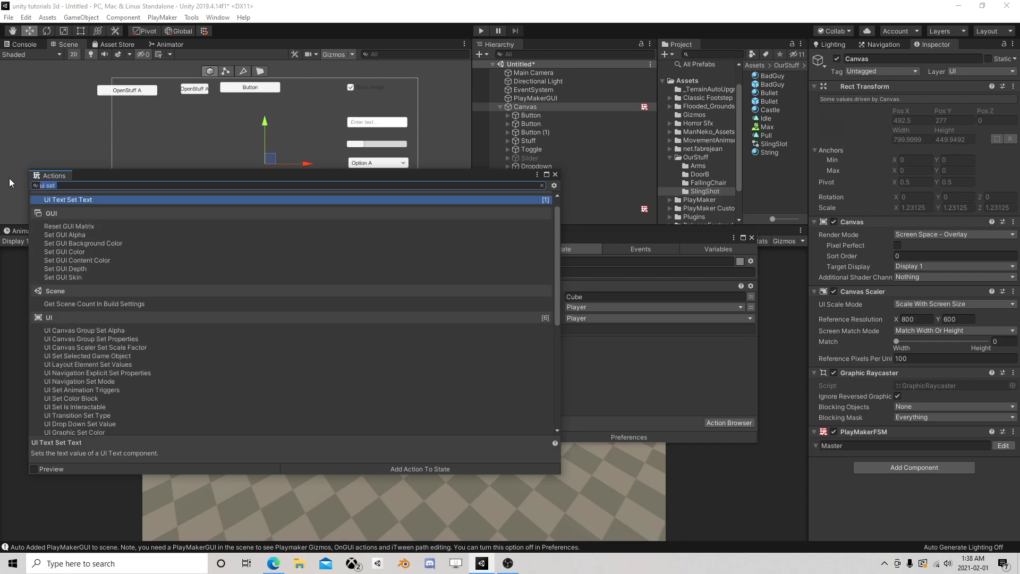
text(select)
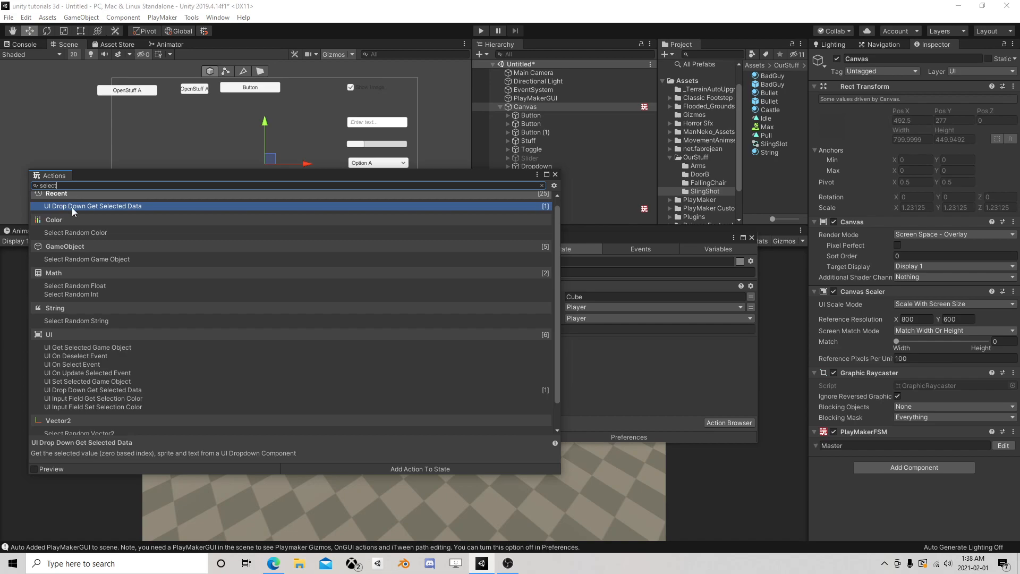
scroll(119, 288, down, 1)
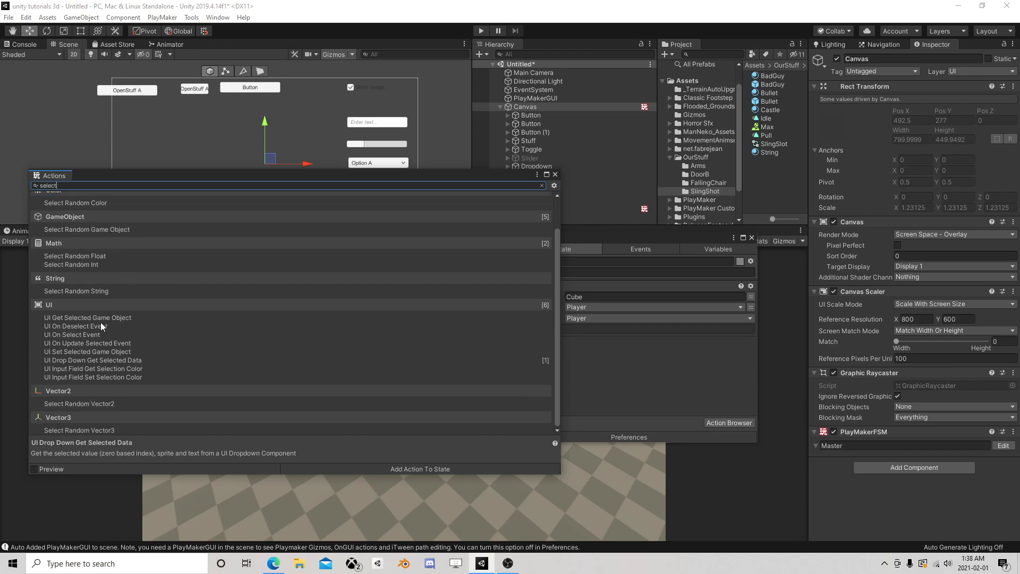
double_click(100, 352)
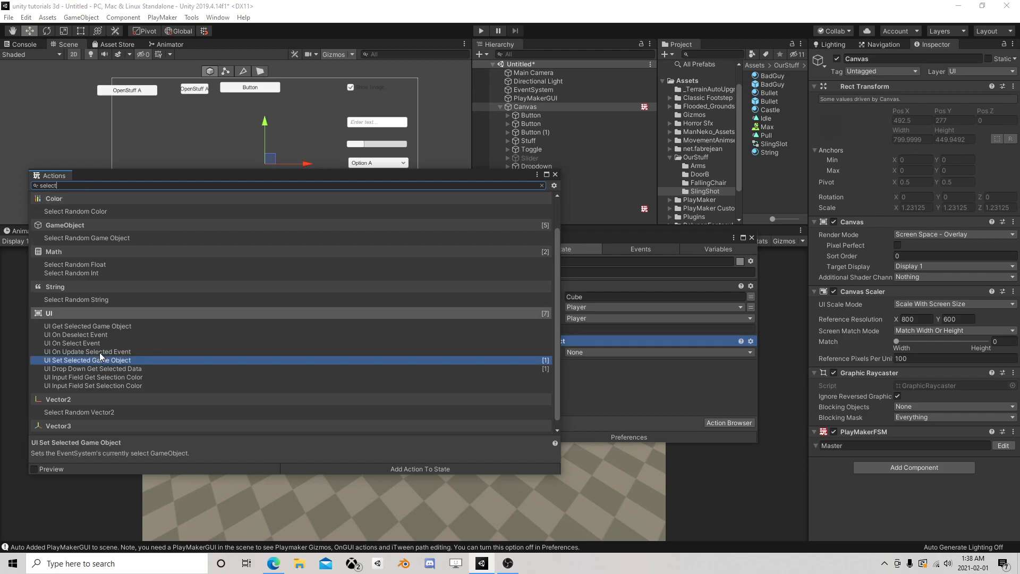
click(554, 174)
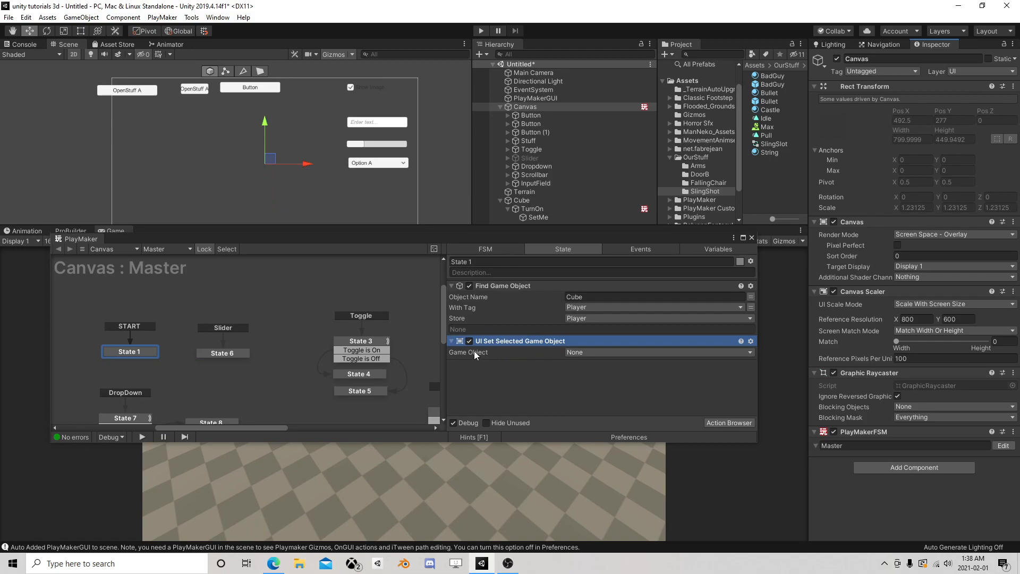
- Create a new variable named StartSelected as the Game Object of the UI Set Selected Game Object action
click(600, 353)
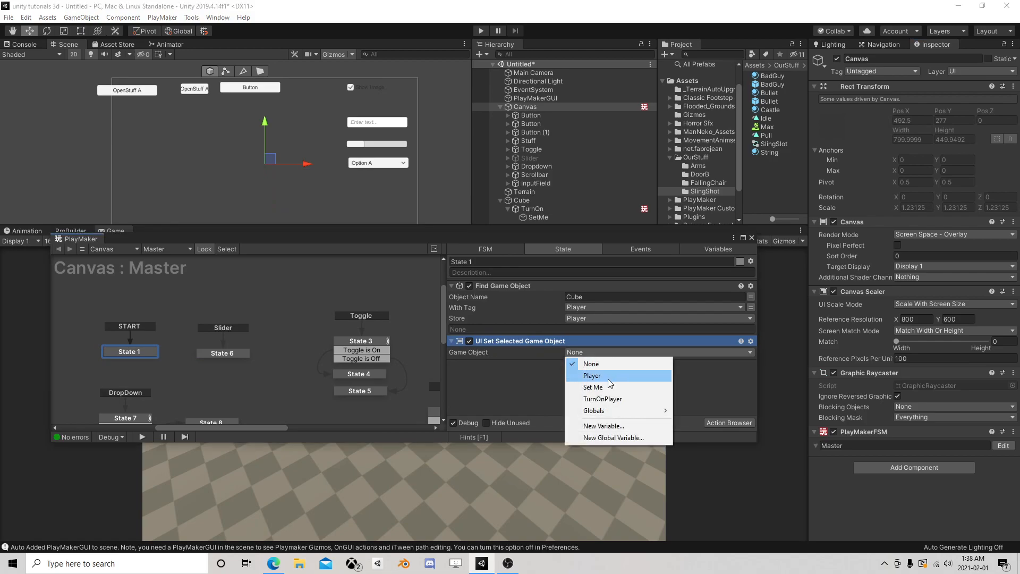
click(610, 425)
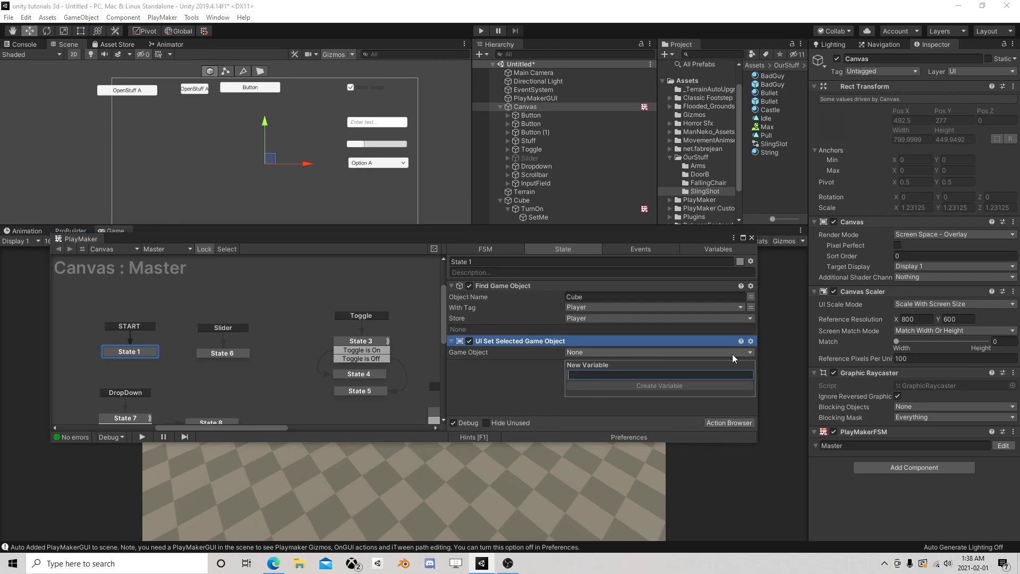
text(S)
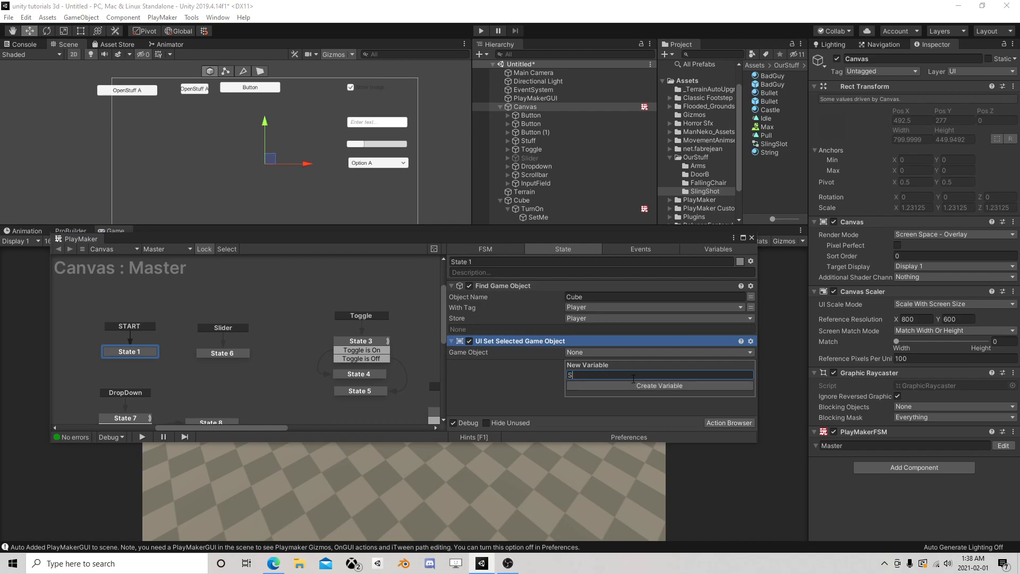
text(tartSelected)
key(Return)
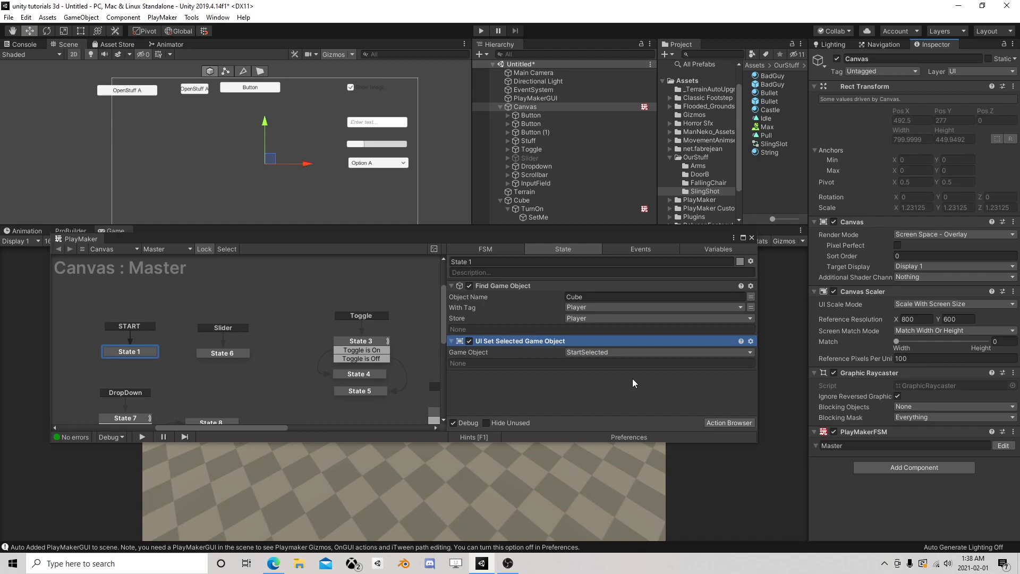
- Expose the StartSelected variable as an input and assign the Canvas's first Button to it on the Master FSM component
click(708, 248)
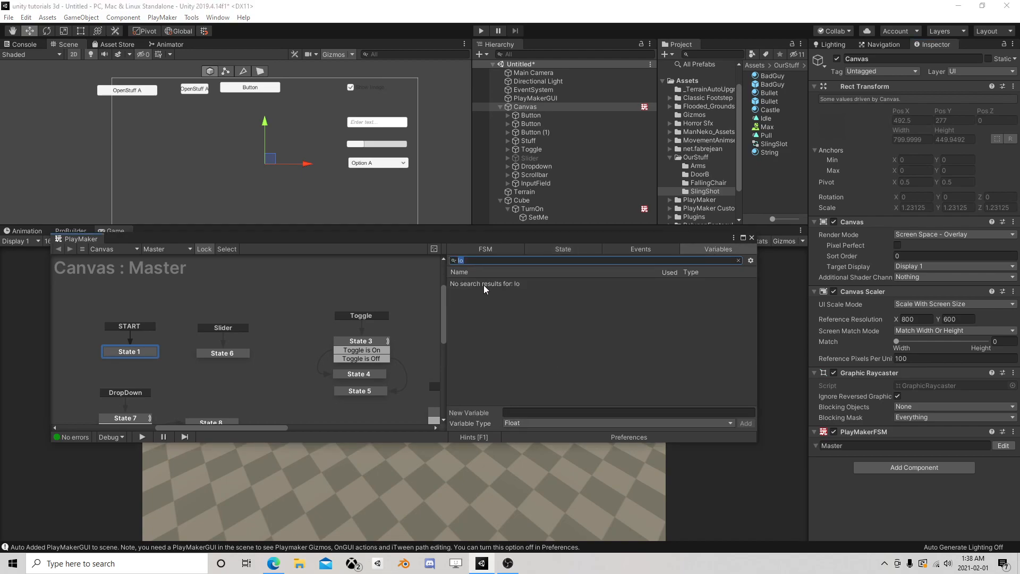
click(739, 261)
click(476, 390)
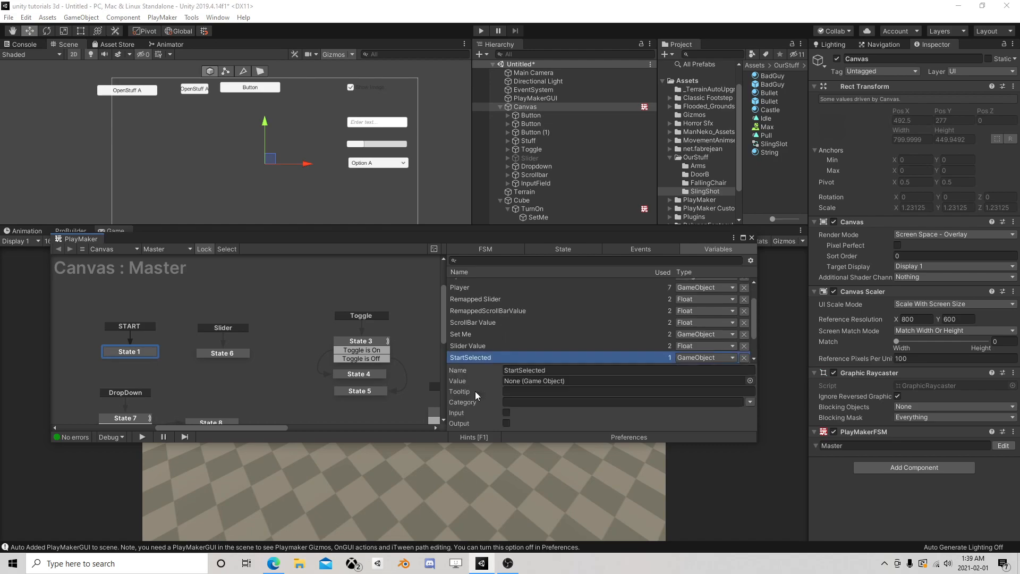
click(506, 414)
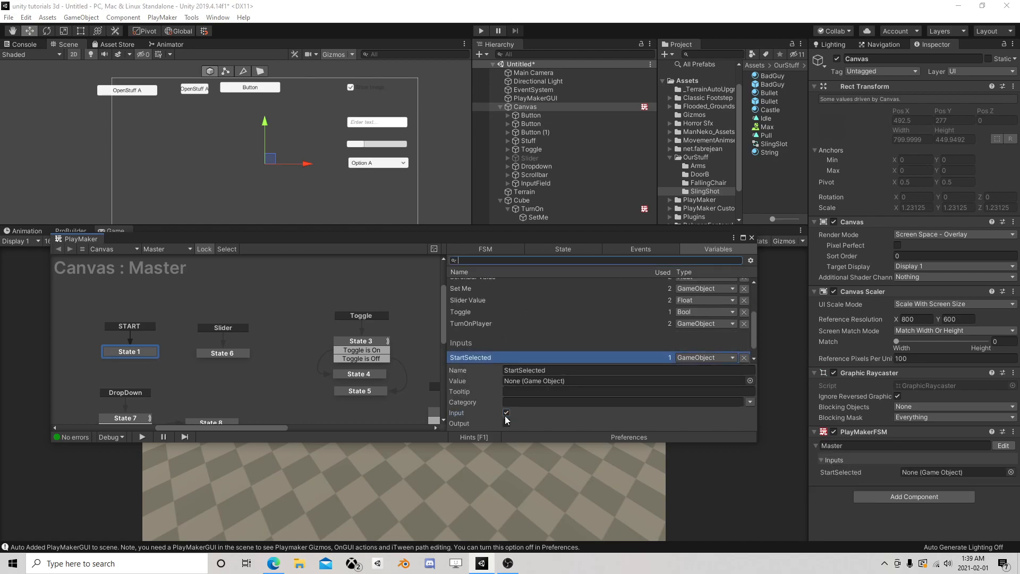
click(752, 238)
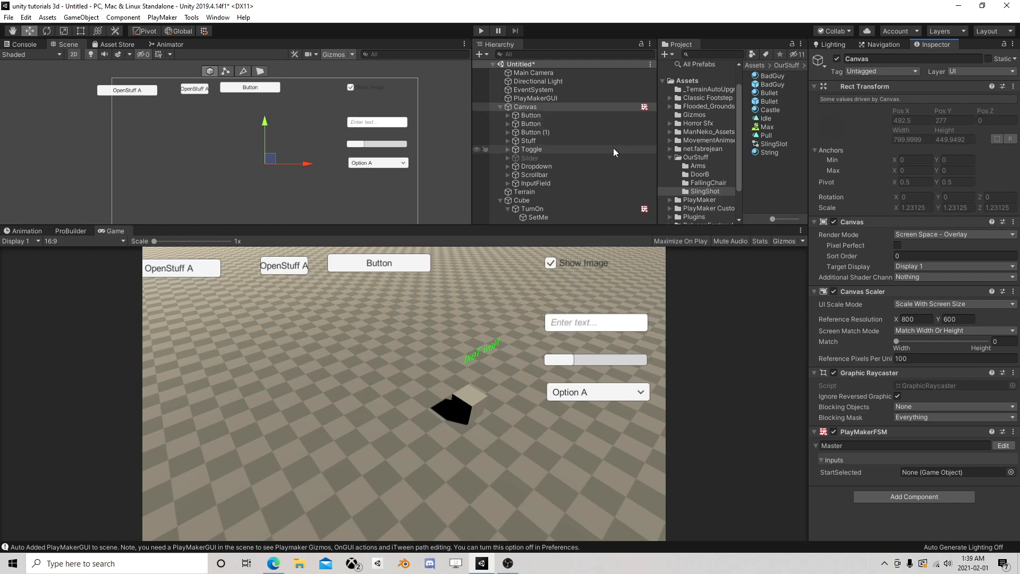
drag(543, 117, 931, 473)
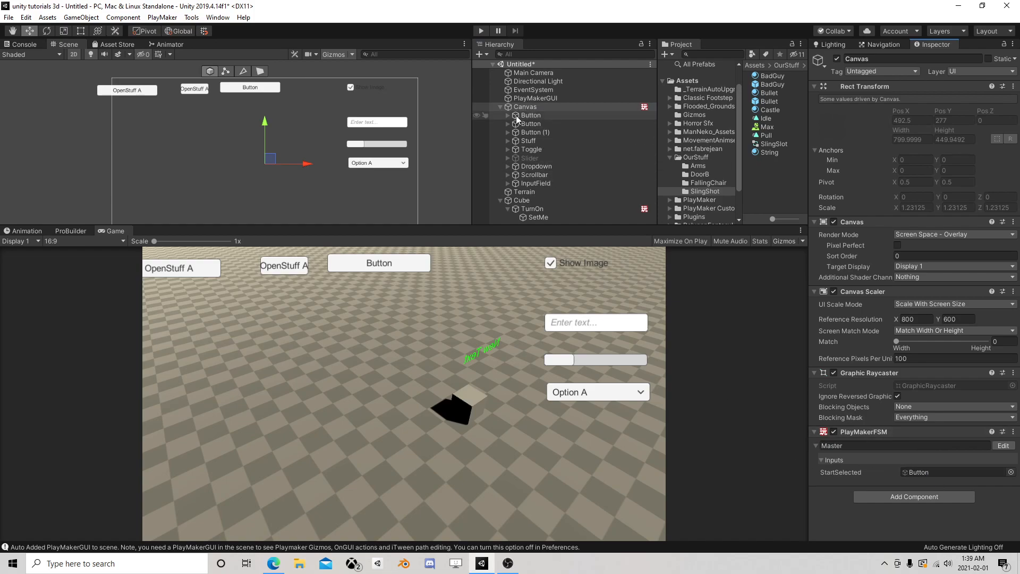
- Add a PlayMakerFSM component to the StuffA object under Stuff and open its state machine for editing
click(508, 115)
click(508, 116)
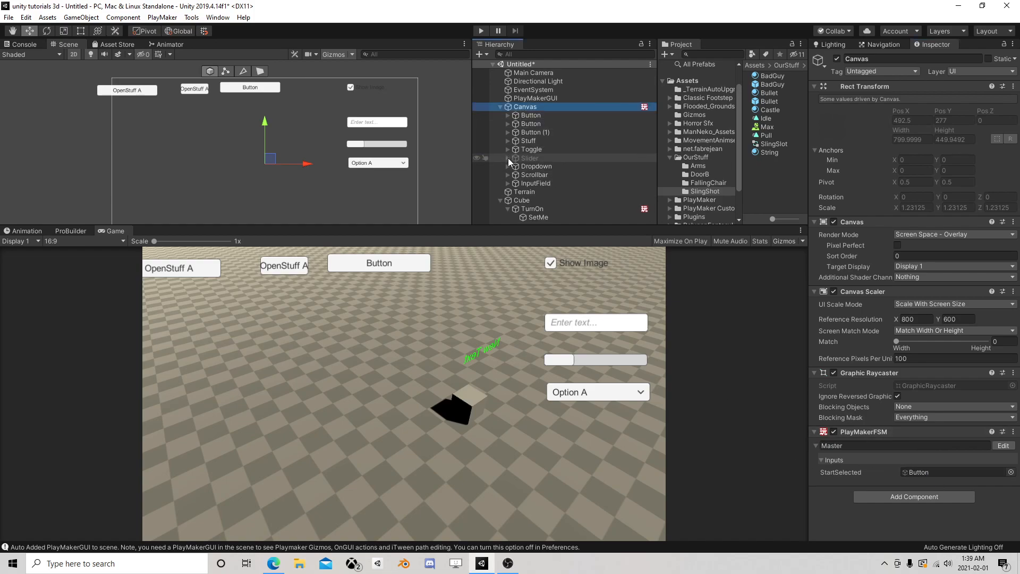
click(508, 141)
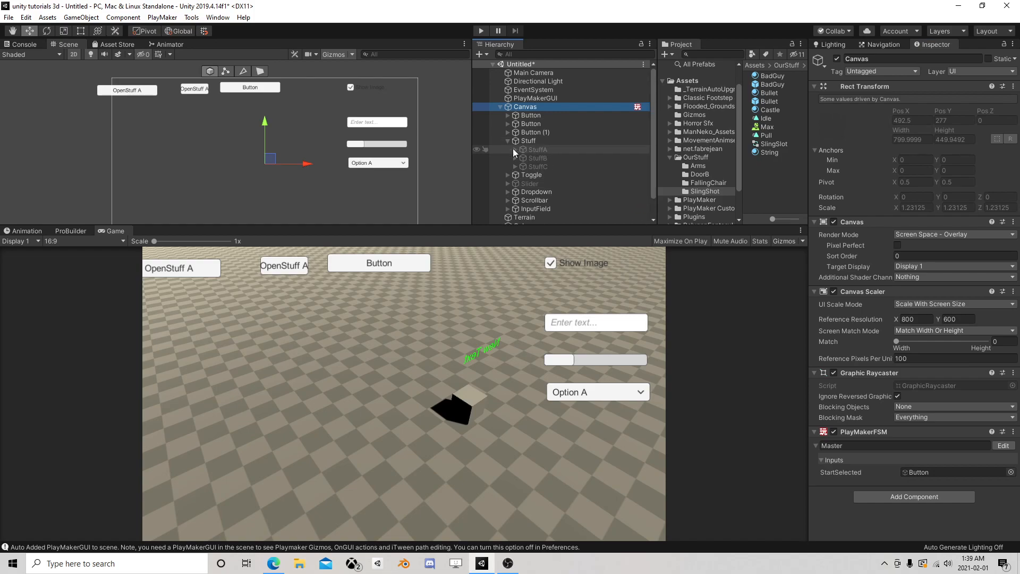
click(515, 149)
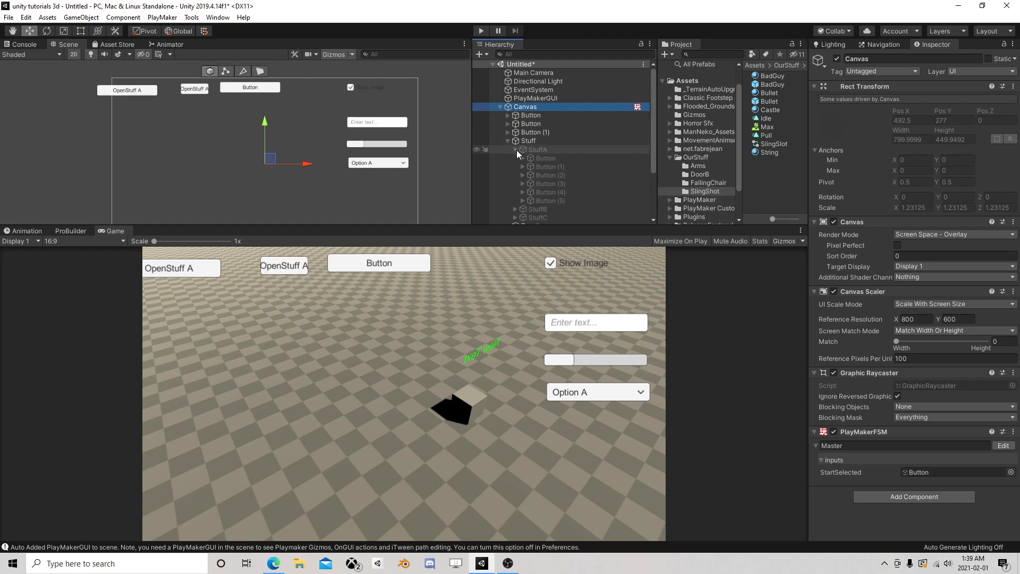
click(550, 150)
click(925, 297)
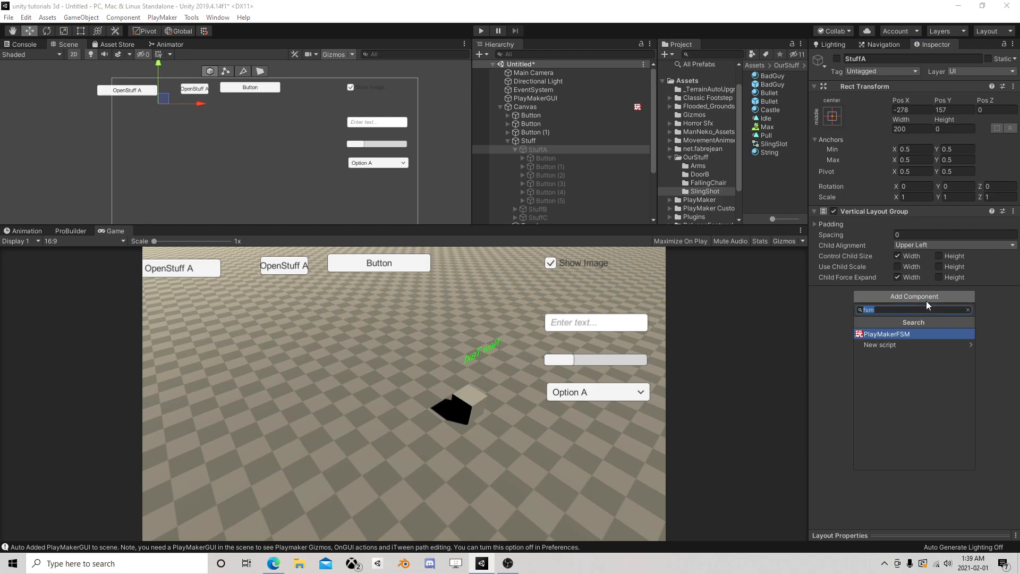
click(892, 334)
click(1003, 305)
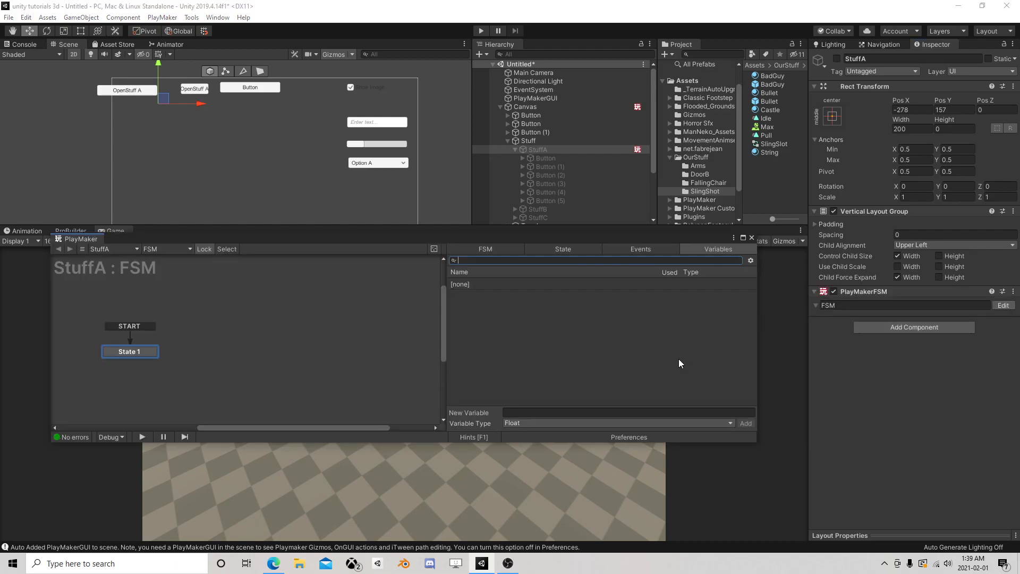
- Search the actions for "se" and add UI Set Selected Game Object to State 1 of the StuffA state machine
click(567, 249)
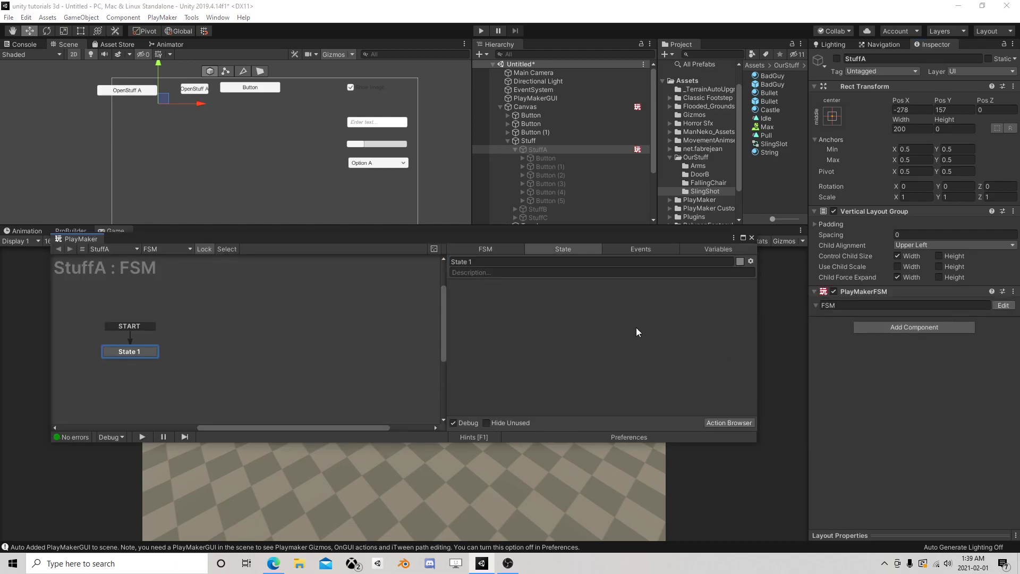
click(732, 422)
text(se)
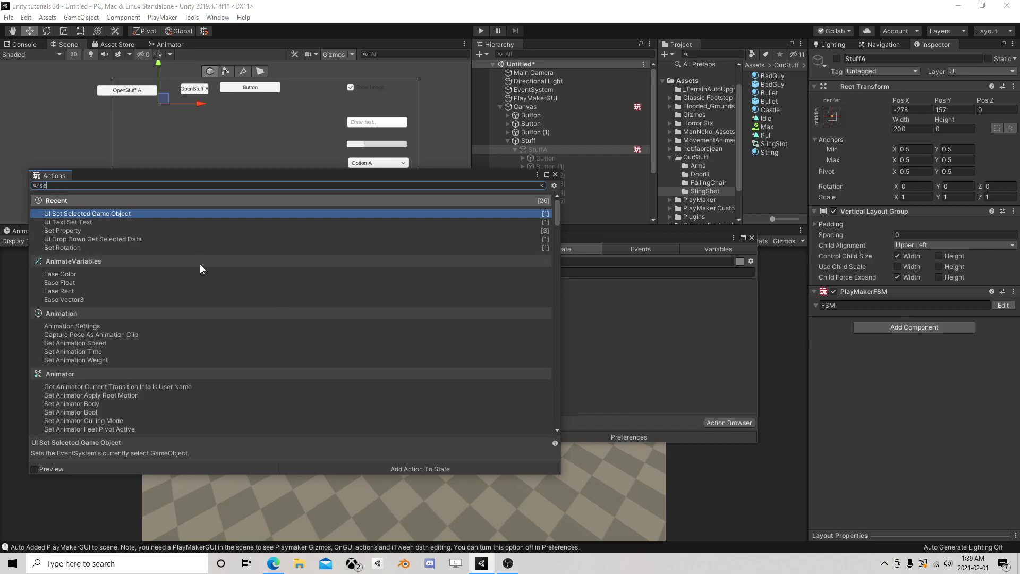
double_click(113, 212)
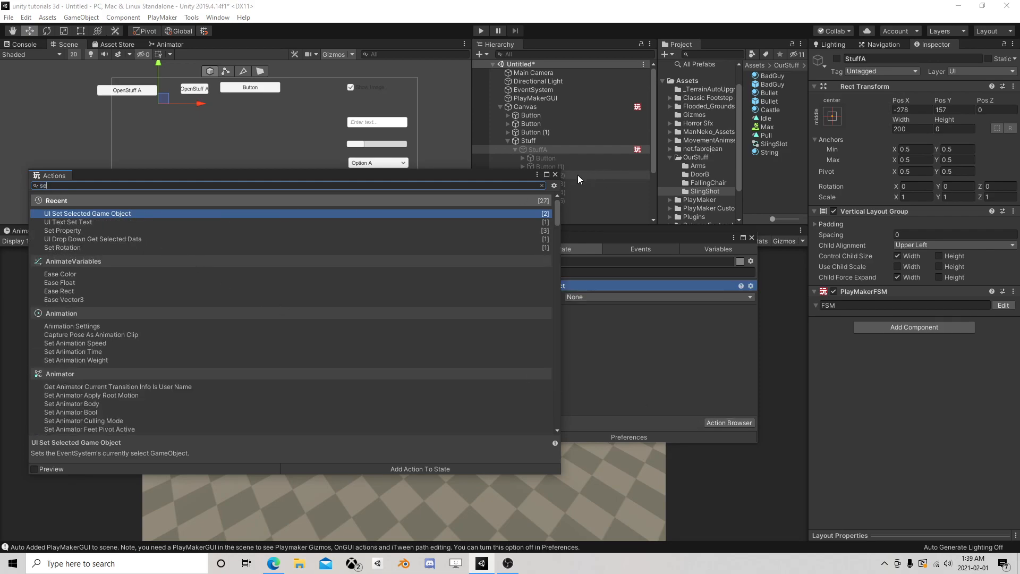
click(555, 174)
- Create a new variable named "new list start" as the Game Object of the UI Set Selected Game Object action
click(594, 296)
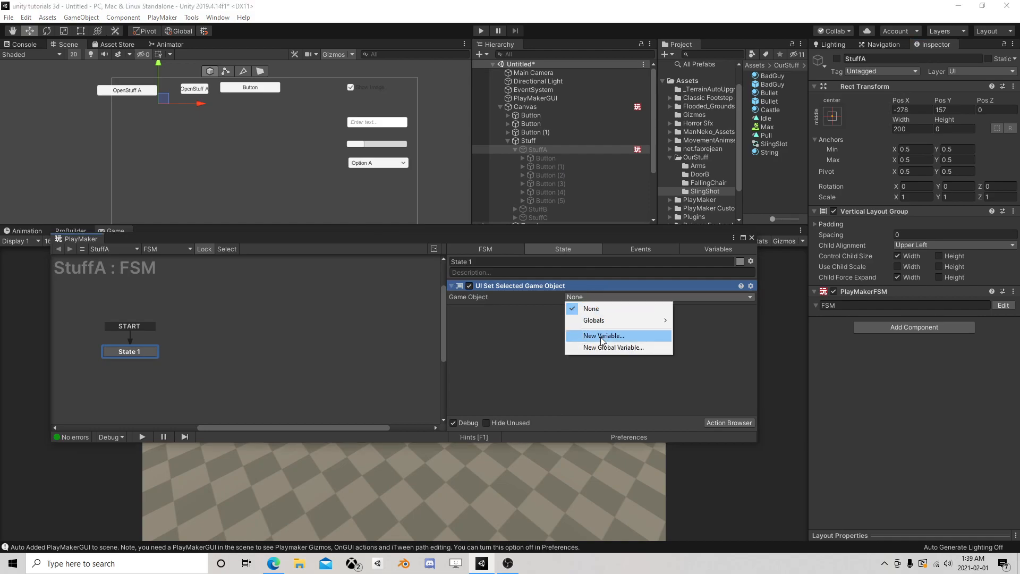
click(602, 336)
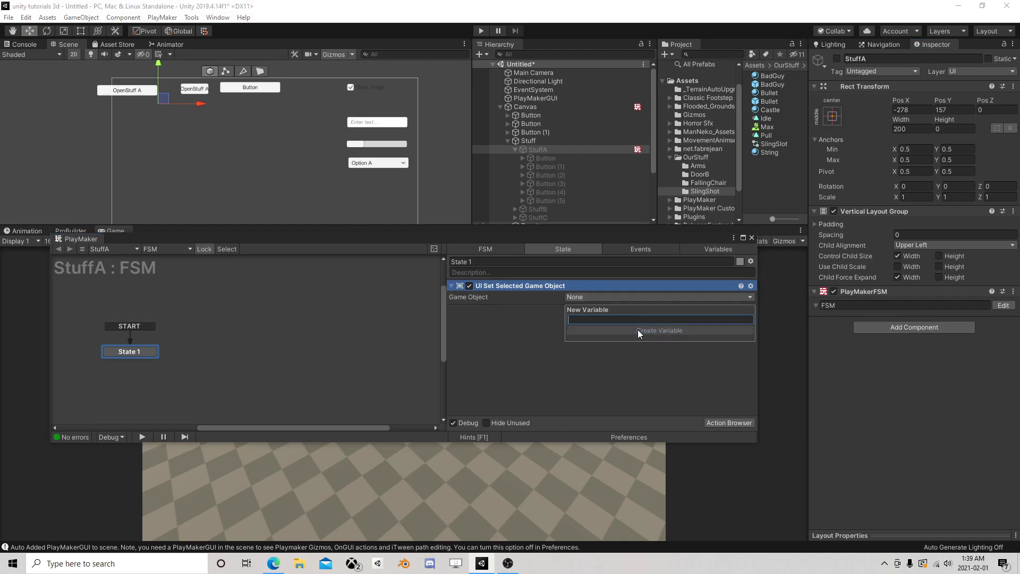
text(new list start)
click(637, 329)
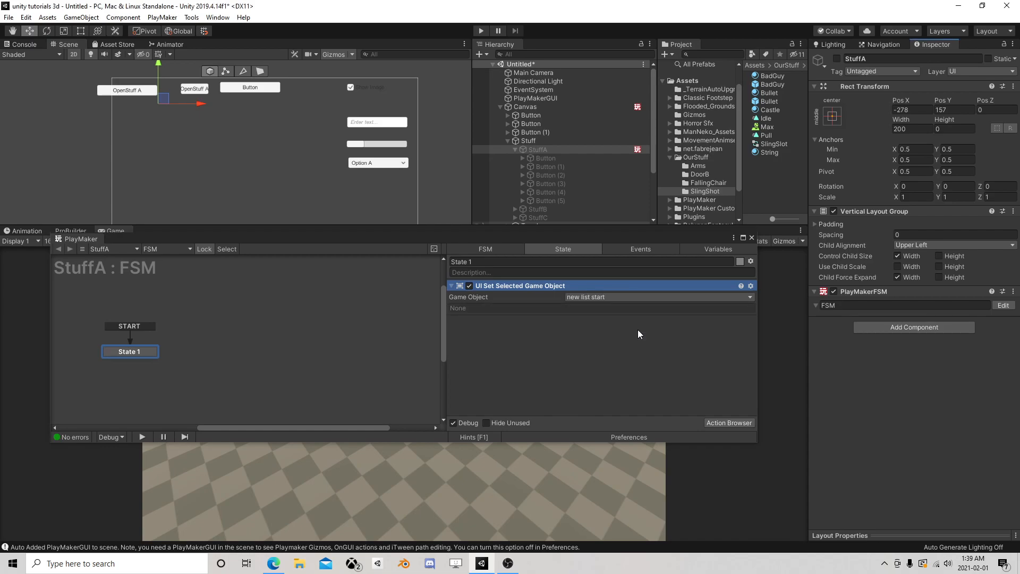
- Expose the "new list start" variable as an input and assign StuffA's first Button to it on the FSM component
click(703, 251)
click(477, 284)
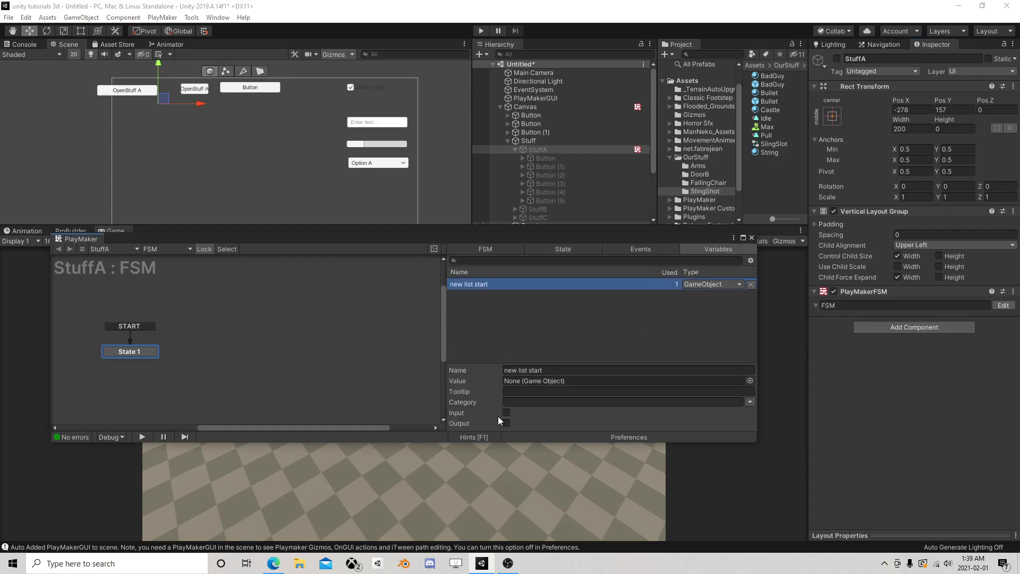
click(505, 412)
click(751, 238)
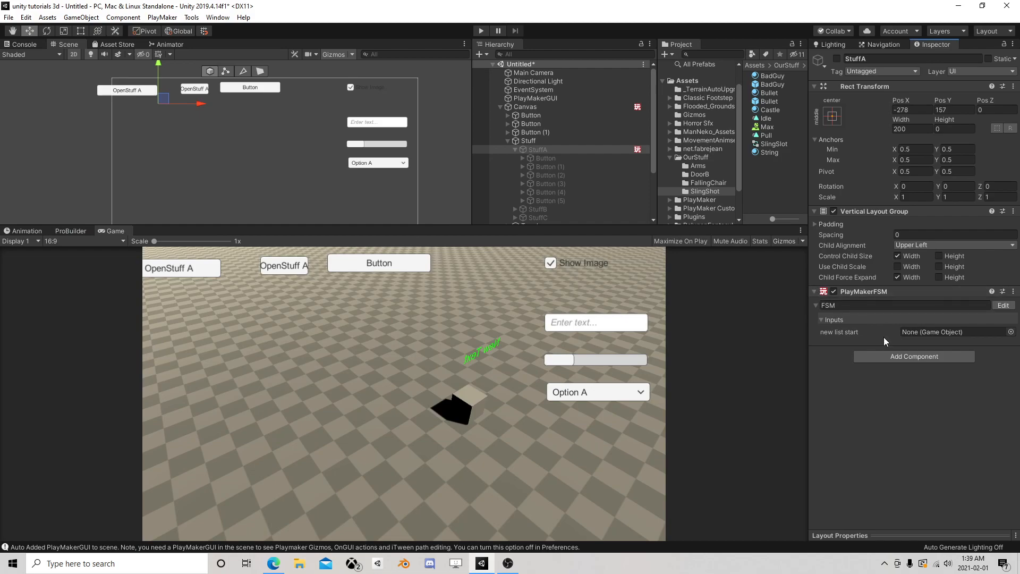
drag(551, 156, 927, 333)
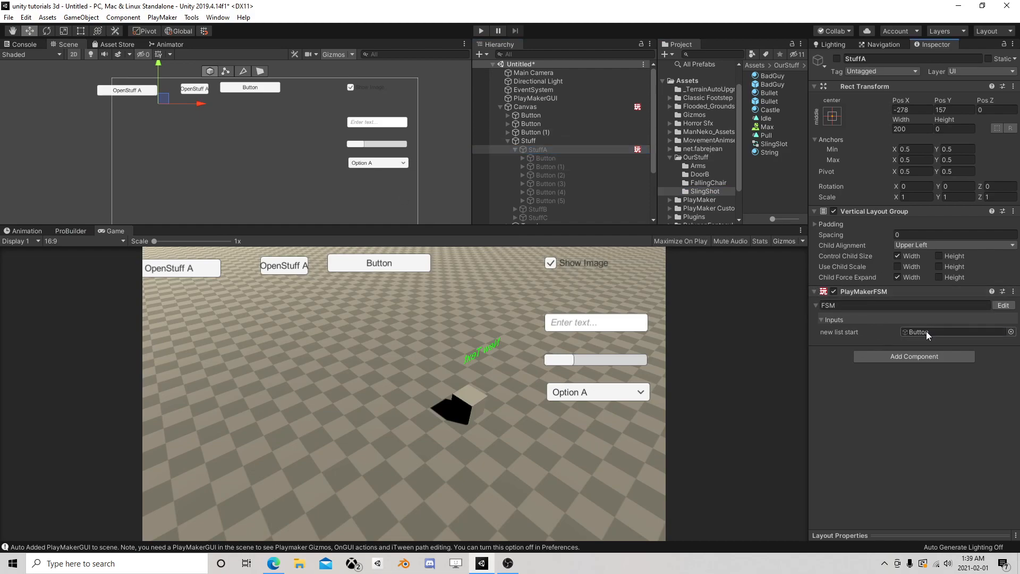
click(515, 149)
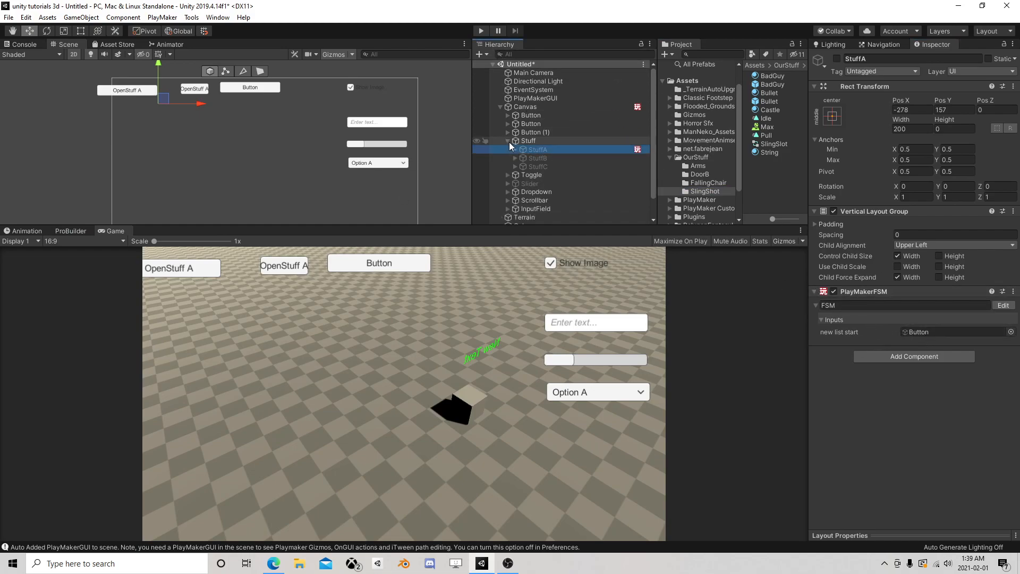
- Enter play mode with the Canvas disabled and activate the Canvas while the scene runs
click(525, 107)
click(837, 59)
key(ctrl+p)
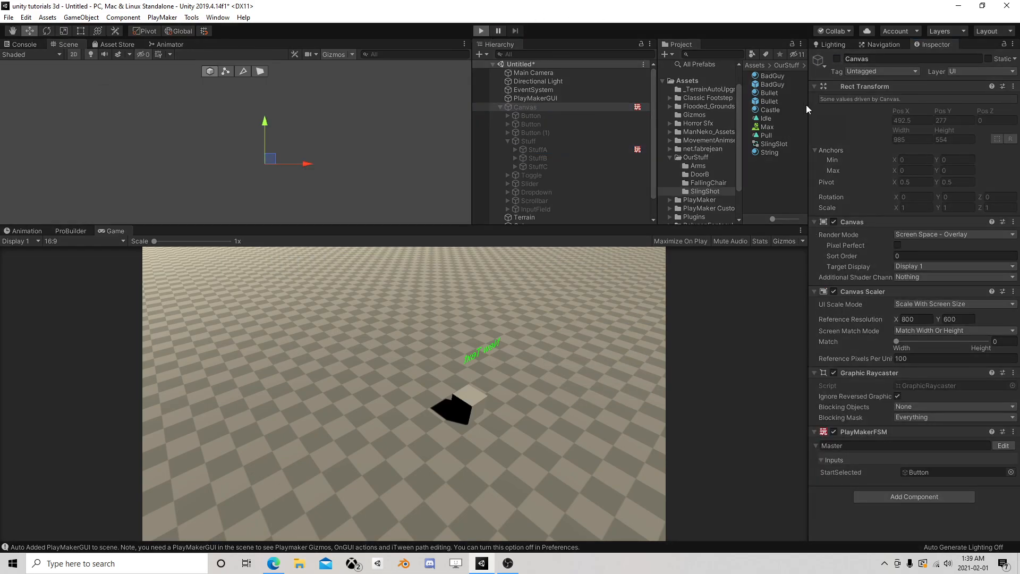
click(837, 59)
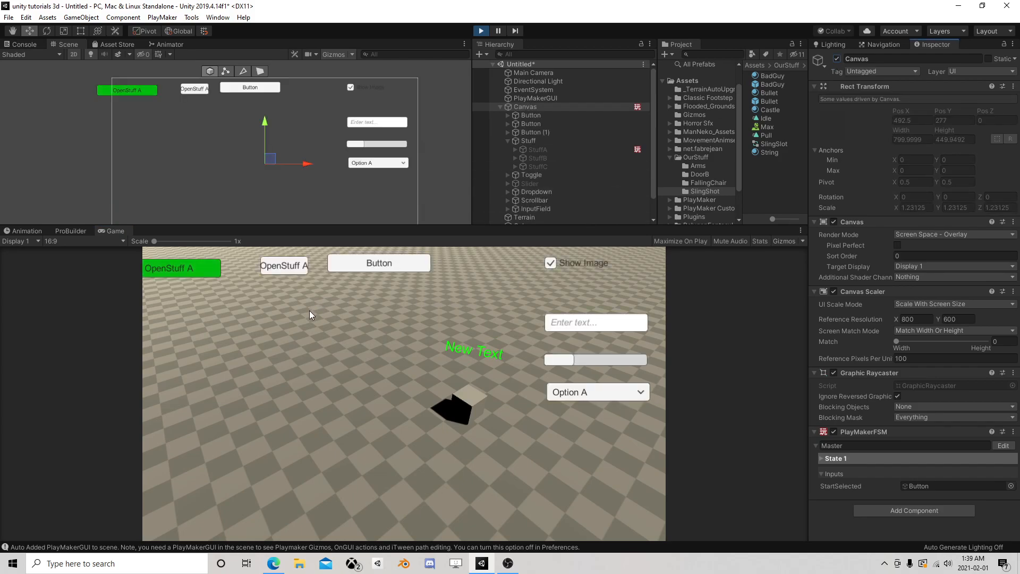
- Test the three buttons along the Canvas's upper edge in the running game and stop play mode
click(181, 269)
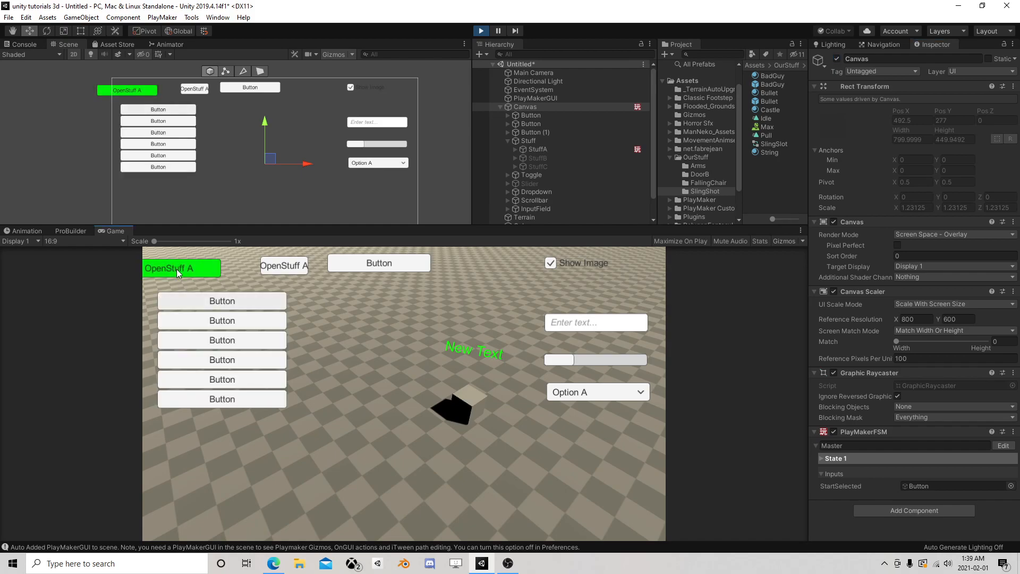
click(194, 267)
click(282, 267)
click(351, 265)
click(200, 271)
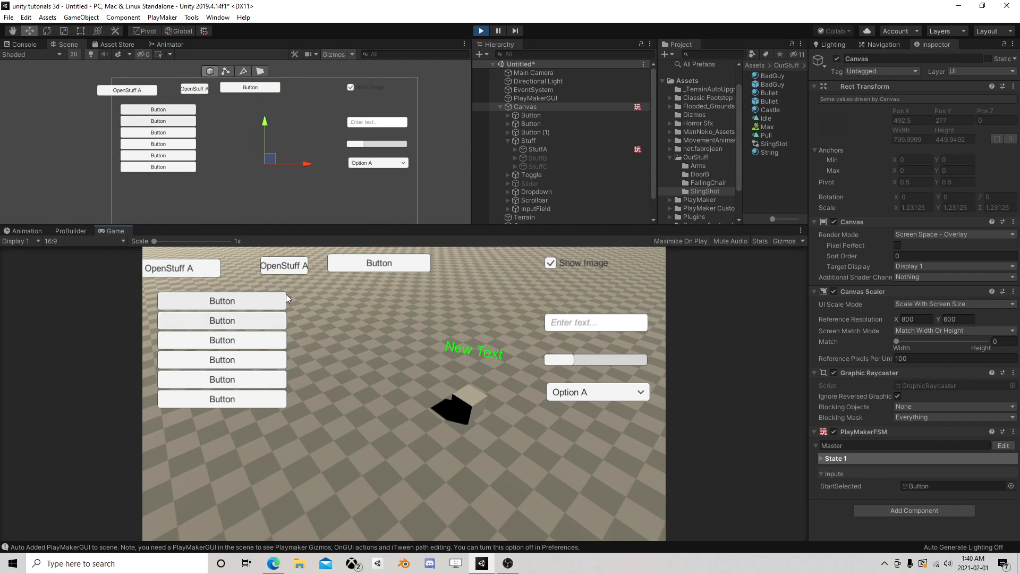
click(480, 30)
- Re-enable the Canvas outside play mode and run the scene again
click(481, 30)
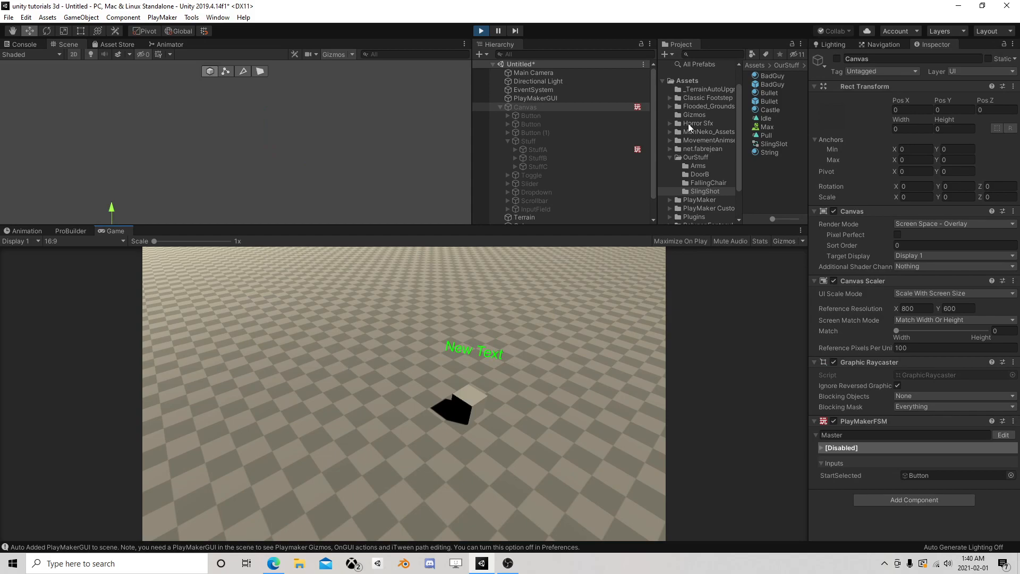
click(481, 30)
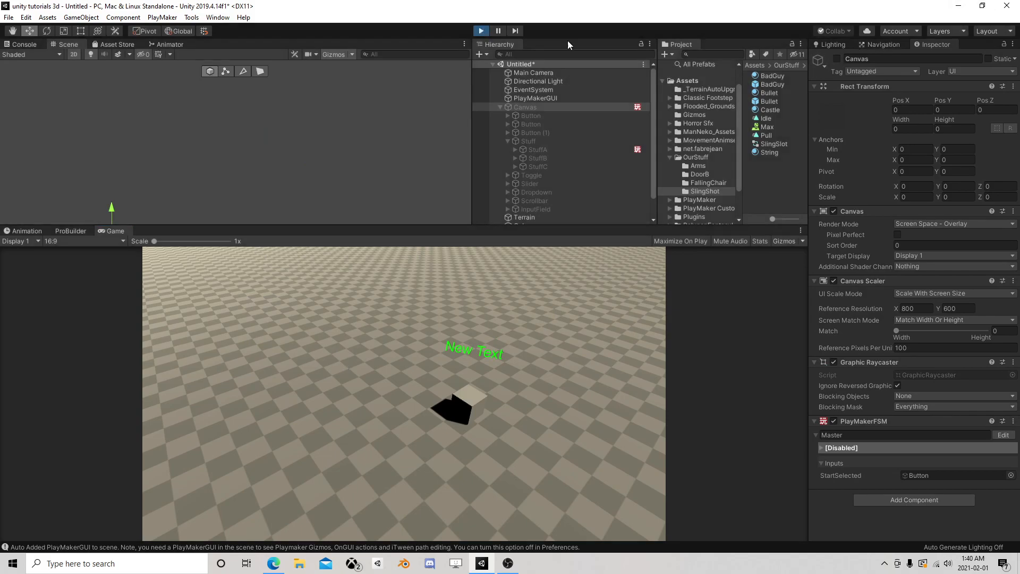
click(481, 30)
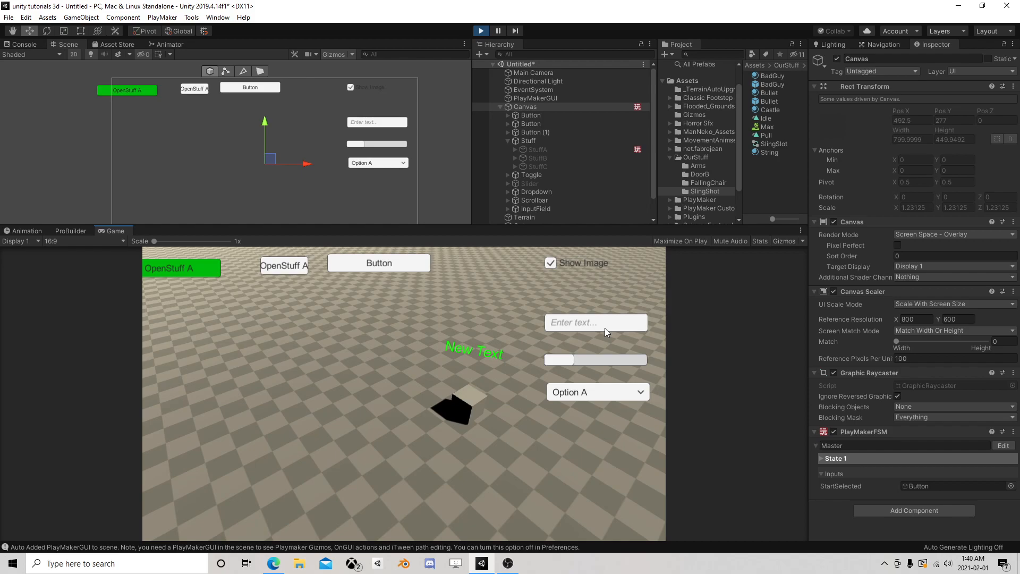
- Test keyboard navigation between the Canvas buttons and other controls in the running game, and stop play mode
key(Right)
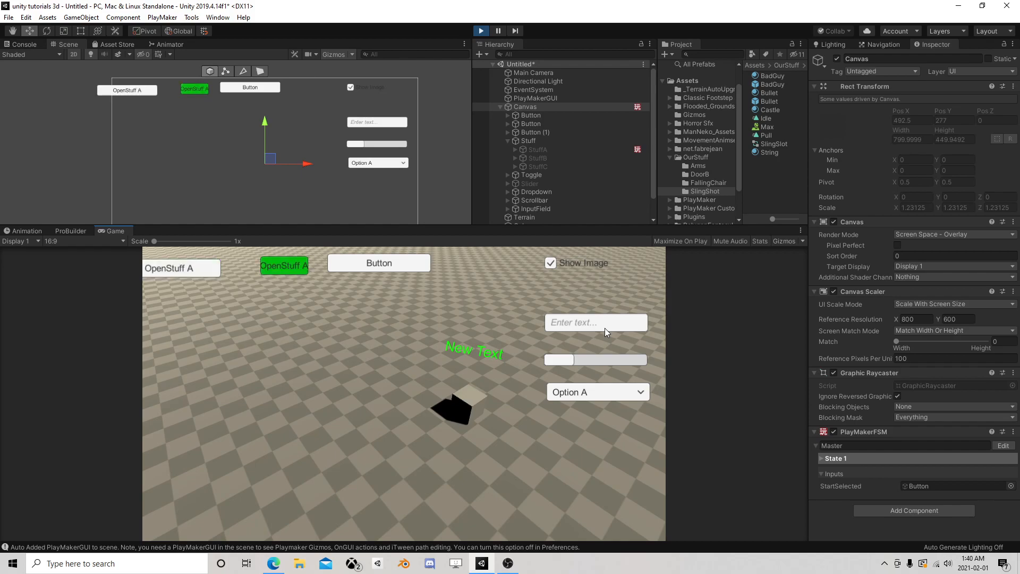
key(Right)
key(Left)
key(Left)
key(Right)
key(Right)
key(Left)
key(Left)
key(Right)
key(Right)
key(Right)
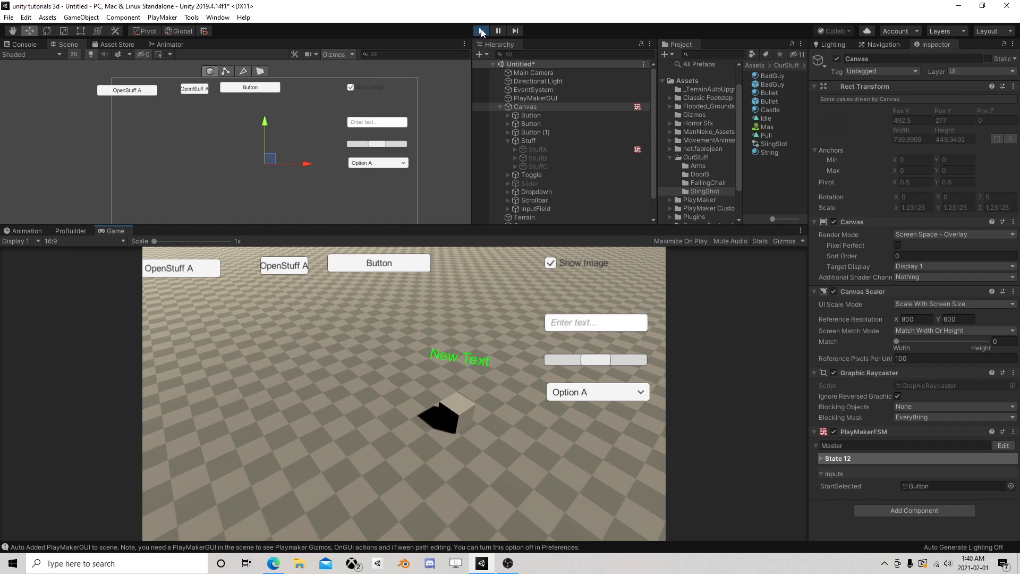
text(djhsjk)
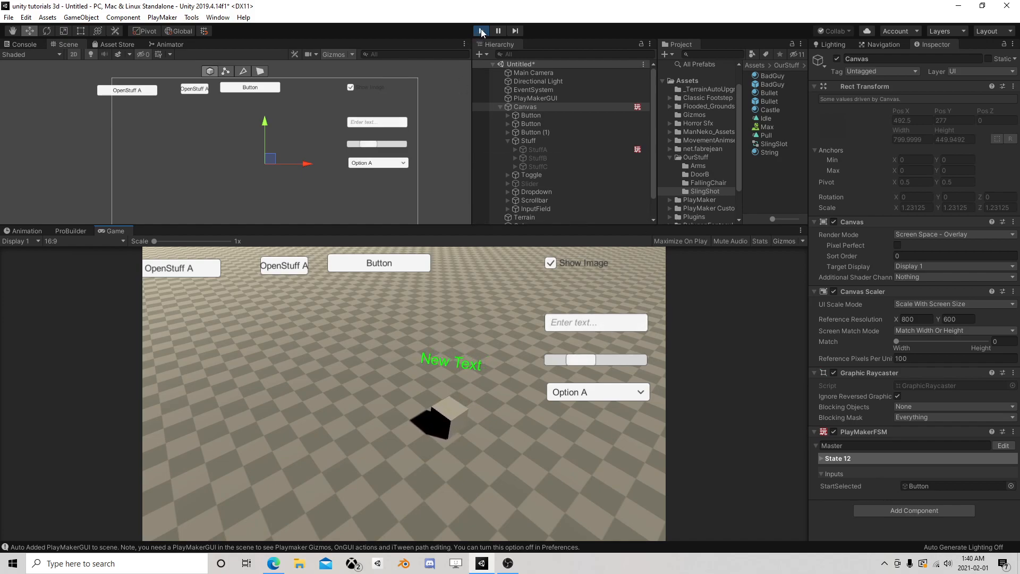
text(fhkjdsf)
click(481, 31)
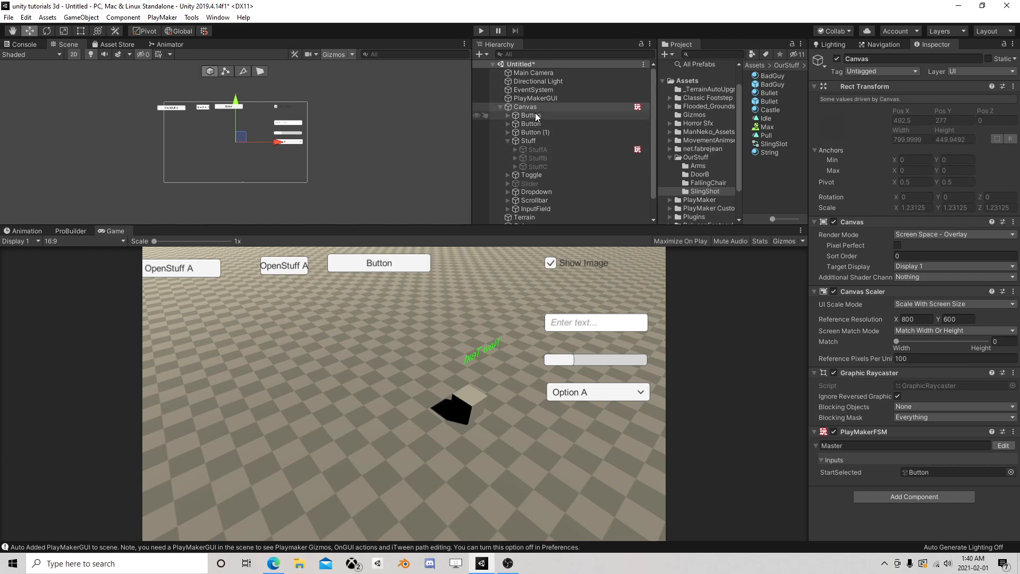
- Run the scene again and test opening the lists with the three upper Canvas buttons
click(481, 31)
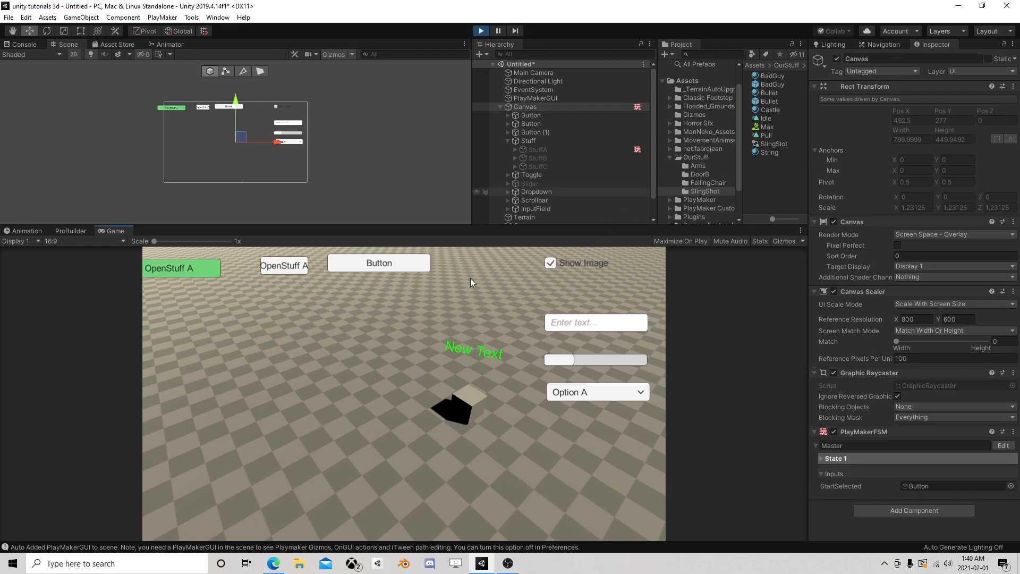
click(207, 272)
click(306, 265)
click(366, 262)
click(305, 265)
click(390, 266)
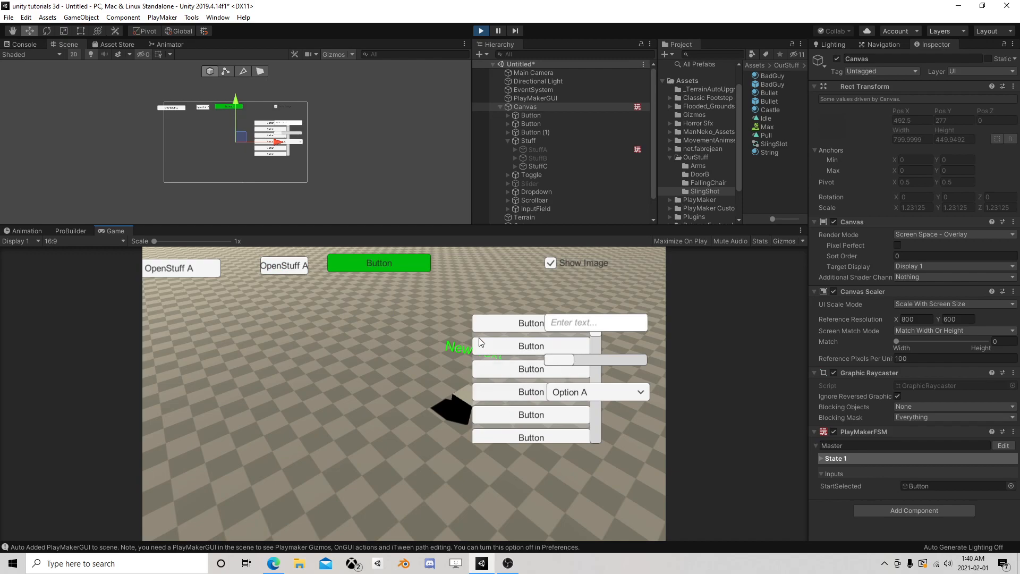
- Try the entries and the vertical scrollbar of the StuffC button list
click(493, 330)
click(491, 348)
click(482, 391)
click(378, 260)
click(595, 334)
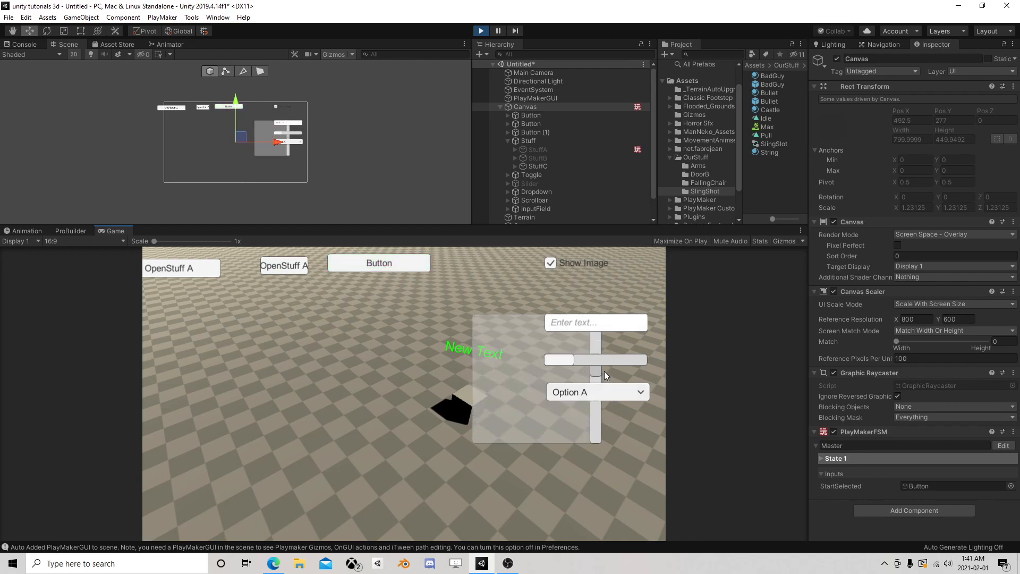
- Show the StuffB button grid and switch to the StuffA button list with the two OpenStuff A buttons
click(280, 266)
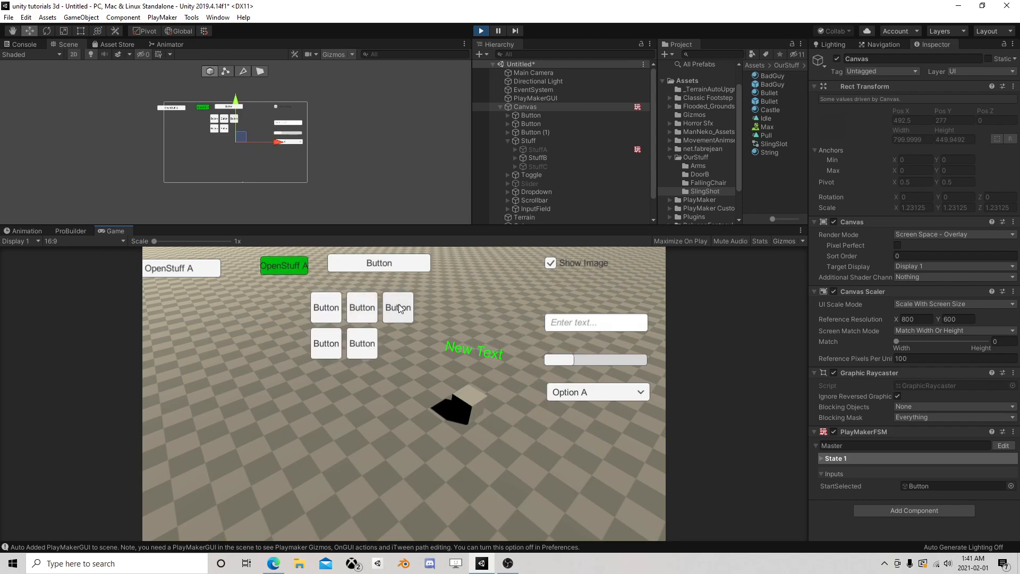
click(193, 269)
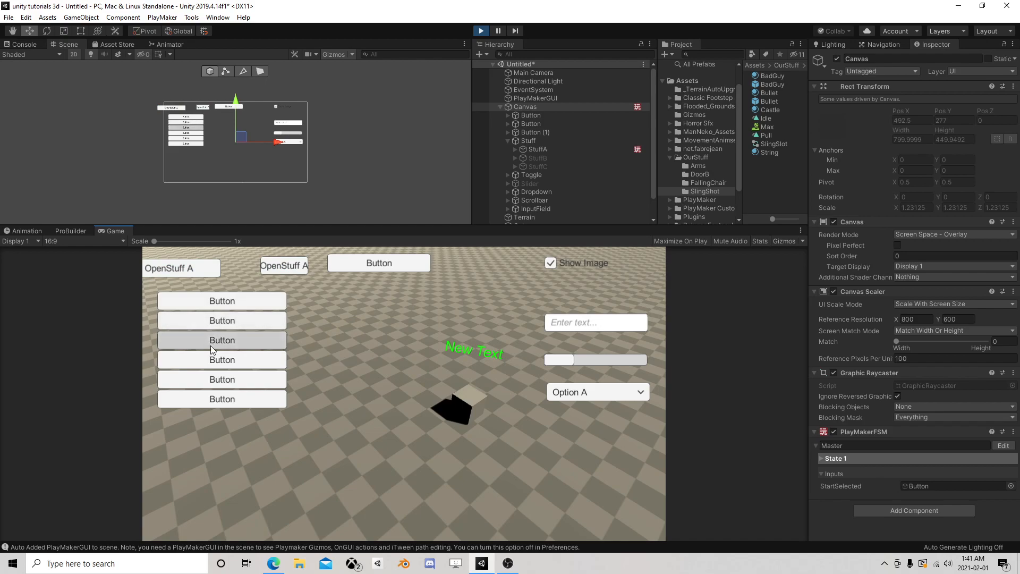
click(196, 272)
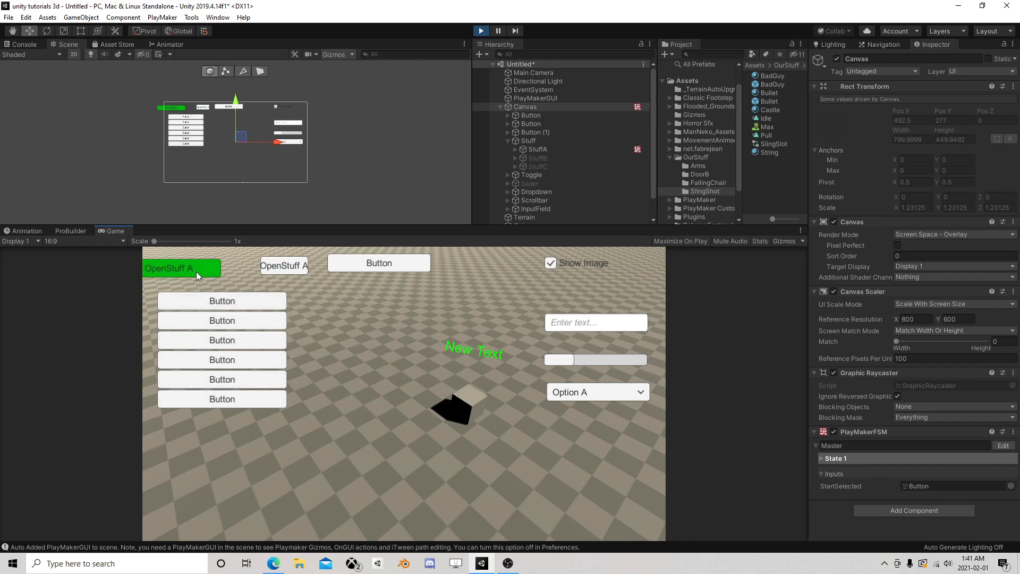
click(187, 269)
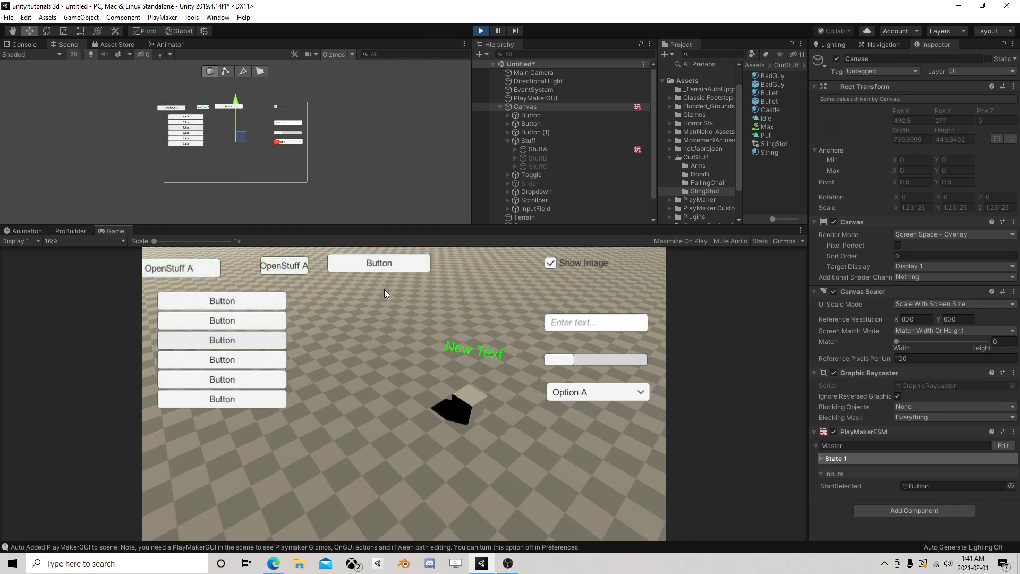
- Switch the Show Image toggle on and off repeatedly and move the slider beneath it
click(550, 263)
click(550, 263)
click(551, 263)
click(551, 264)
click(550, 263)
drag(524, 275, 559, 282)
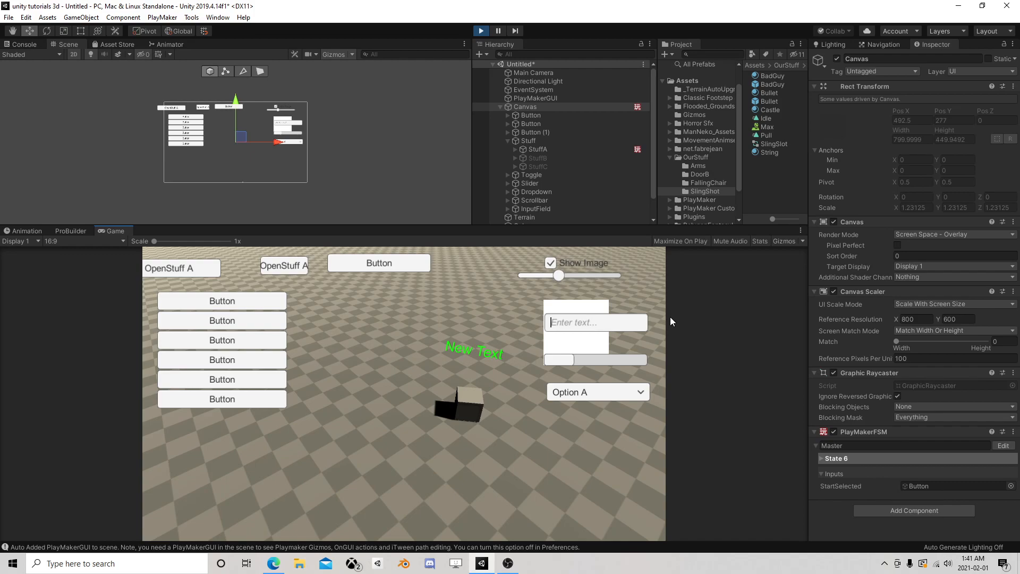
- Enter "Cube Name" in the game's text input field and test the slider and the horizontal scrollbar
text(Cube Name)
drag(558, 274, 521, 284)
mouse_move(569, 360)
mouse_down()
mouse_move(634, 361)
mouse_move(546, 359)
mouse_move(644, 361)
mouse_move(588, 363)
mouse_up()
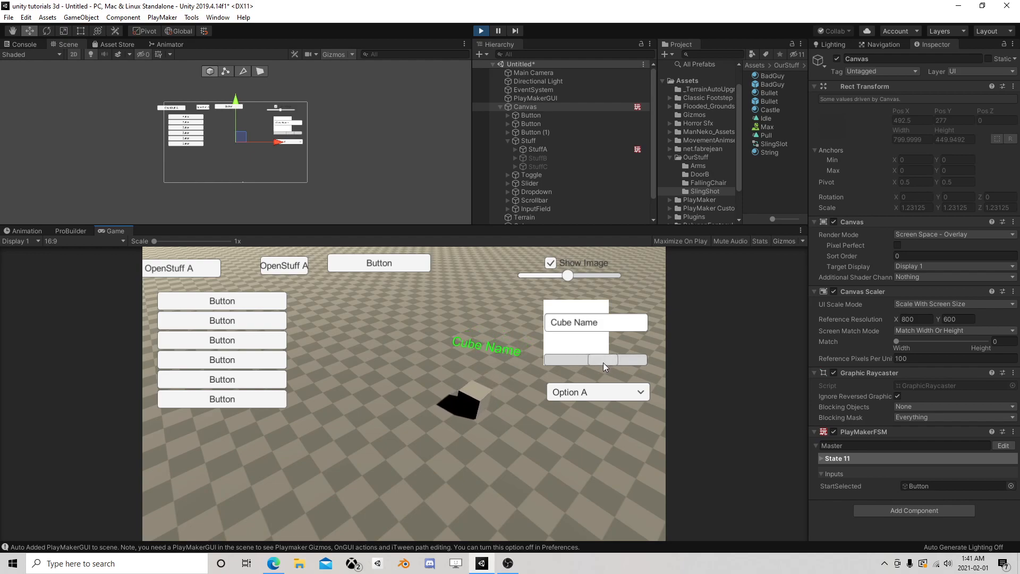
- Cycle through the dropdown's options in the running game and return to Option A
click(598, 392)
click(584, 413)
click(583, 397)
click(576, 422)
click(584, 396)
click(579, 434)
click(583, 394)
click(582, 408)
- Examine the dropdown and String Switch actions of State 7 in the Canvas's Master state machine, and stop play mode
click(529, 107)
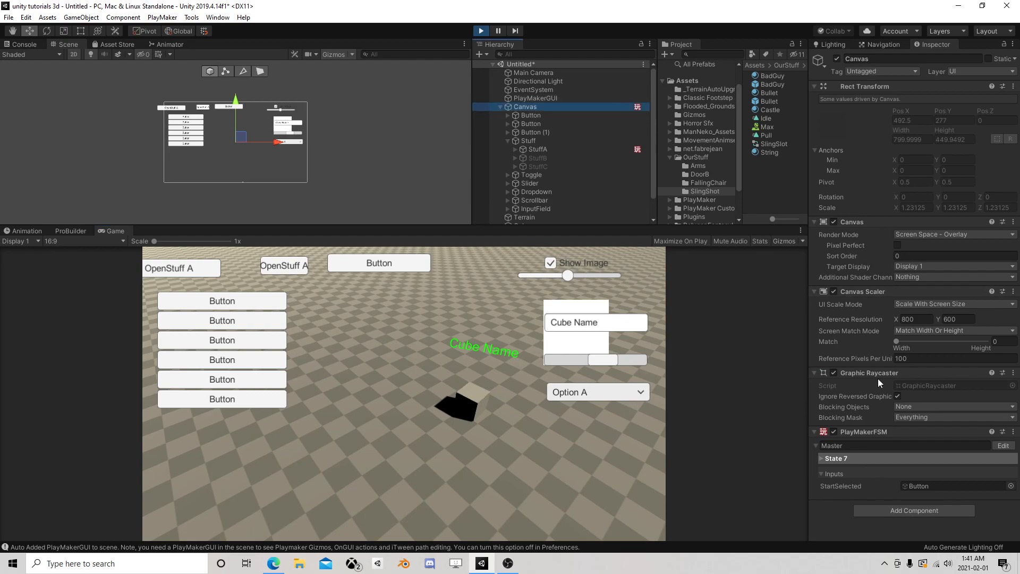
click(1003, 445)
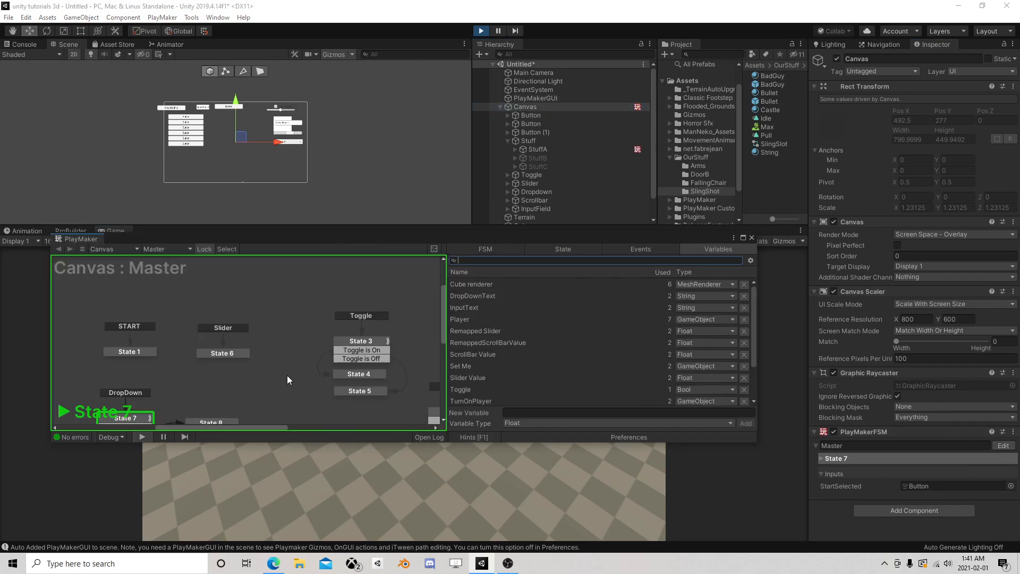
click(145, 309)
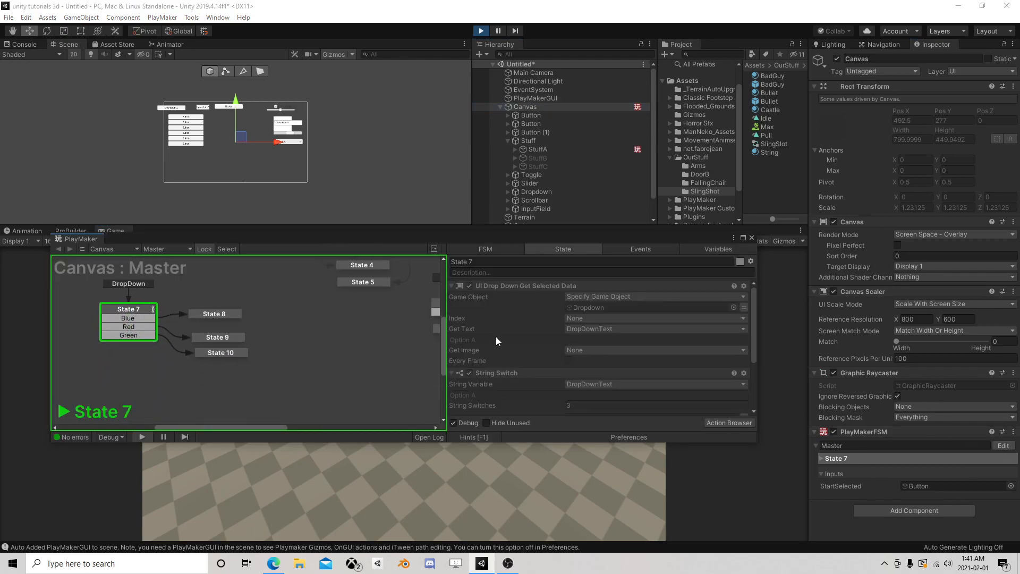
scroll(557, 355, down, 2)
click(481, 30)
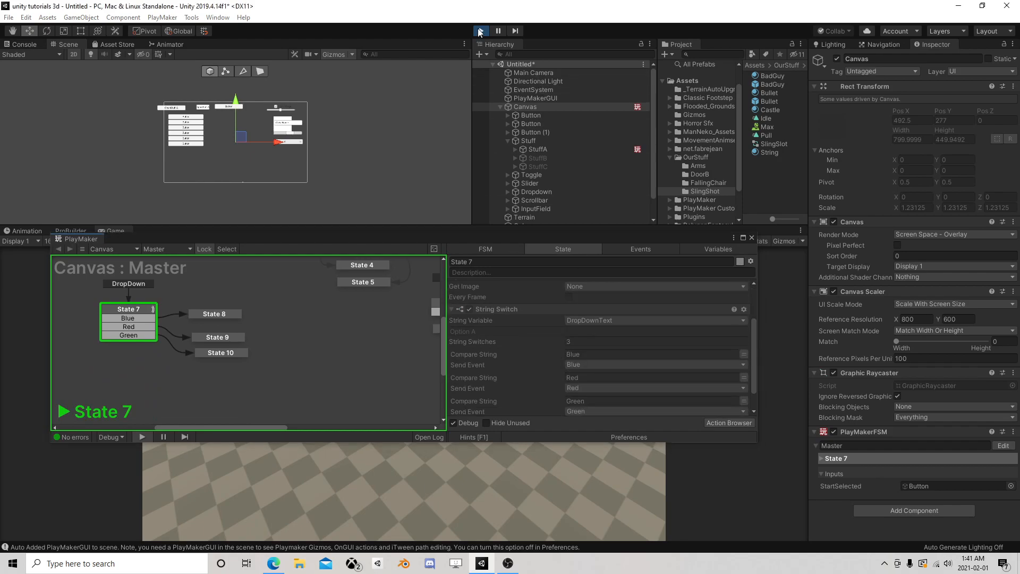
click(751, 239)
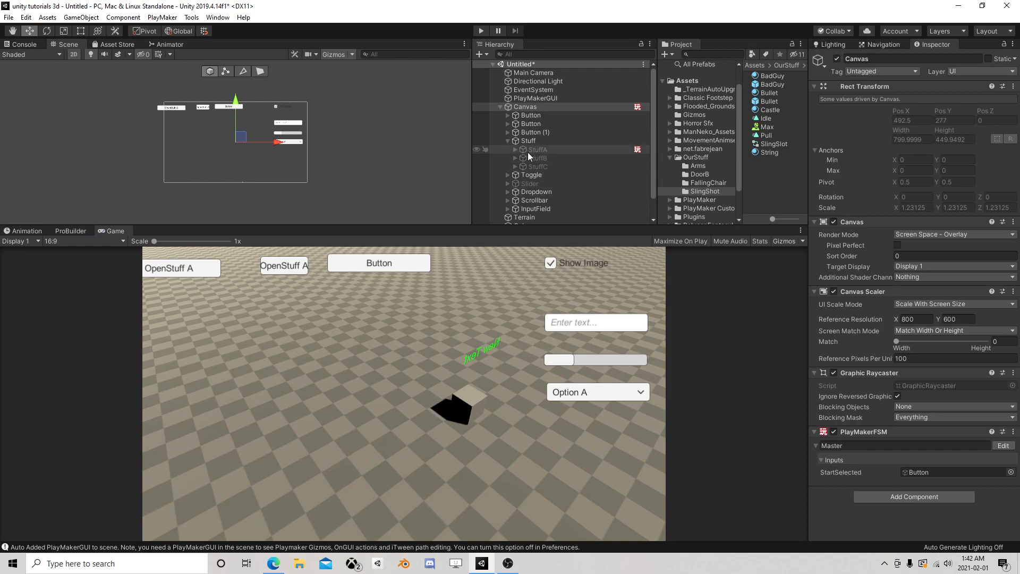
- Rename the Dropdown object's three options to Blue, Red and Green
click(508, 192)
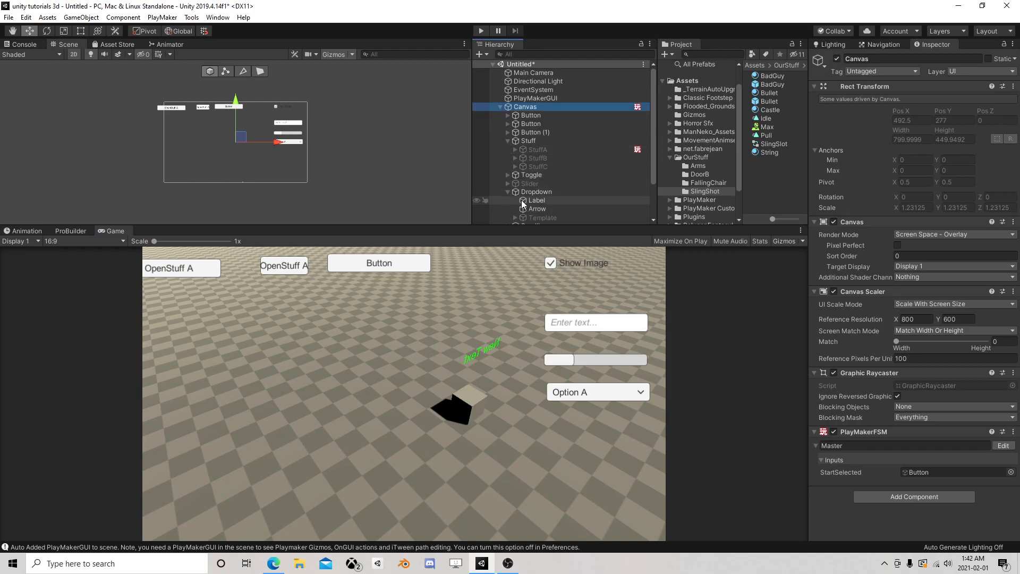
scroll(525, 209, down, 2)
scroll(525, 209, down, 1)
click(537, 143)
scroll(859, 357, down, 5)
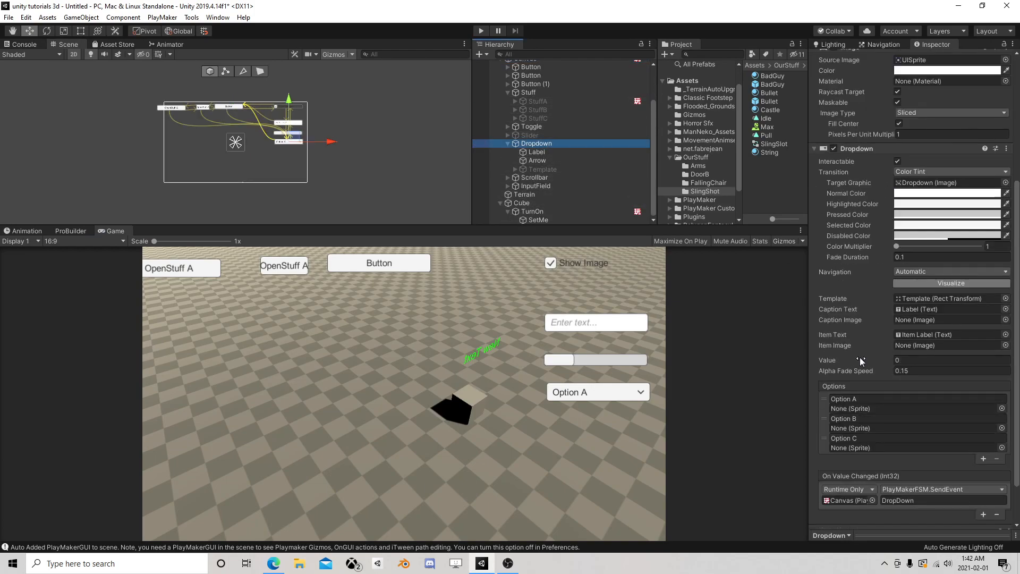
click(867, 347)
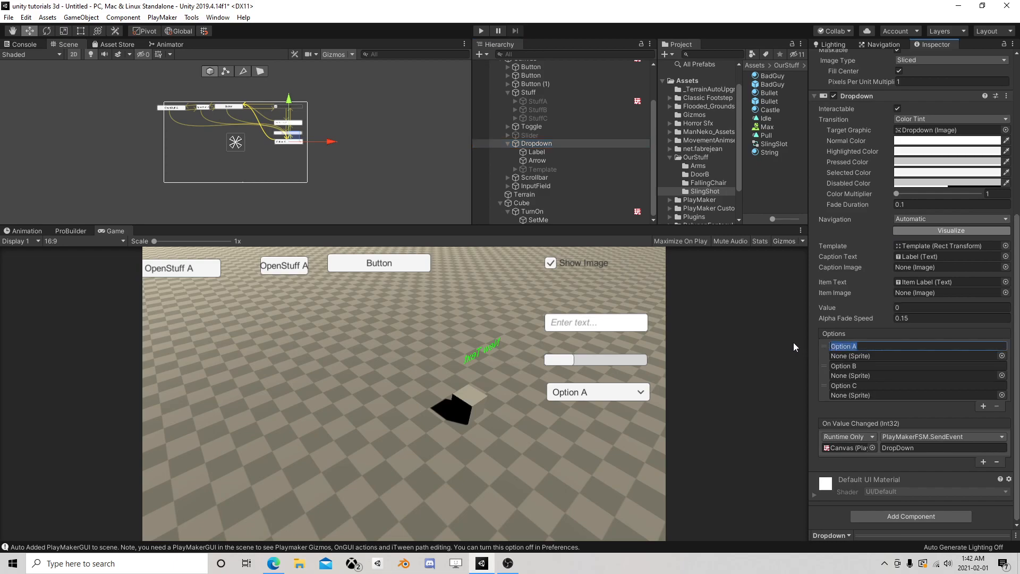
text(Blue)
click(866, 366)
text(Red)
drag(862, 385, 741, 385)
text(Green)
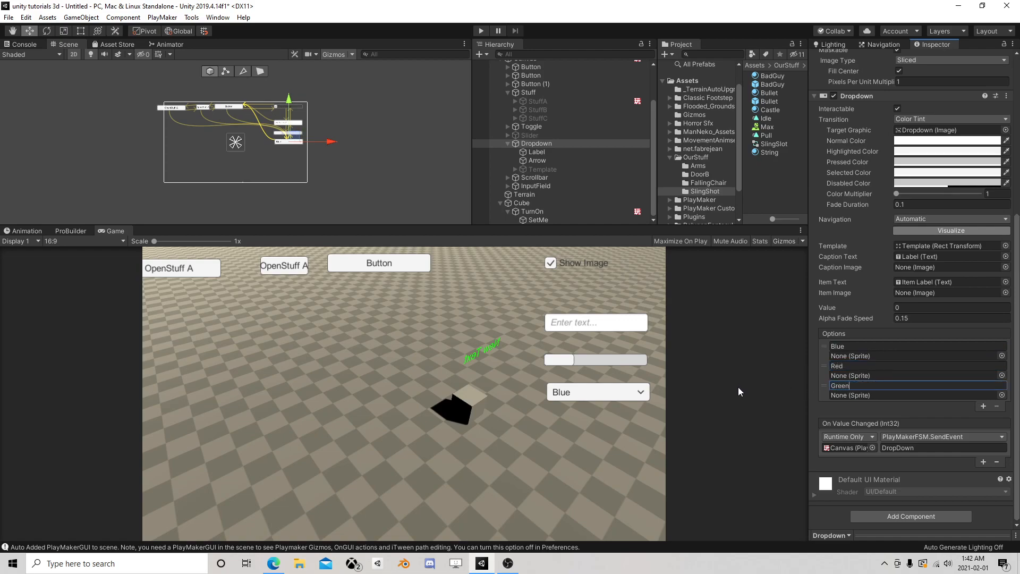
- Start play mode and switch the game's dropdown to Red, Green and back to Blue
click(484, 32)
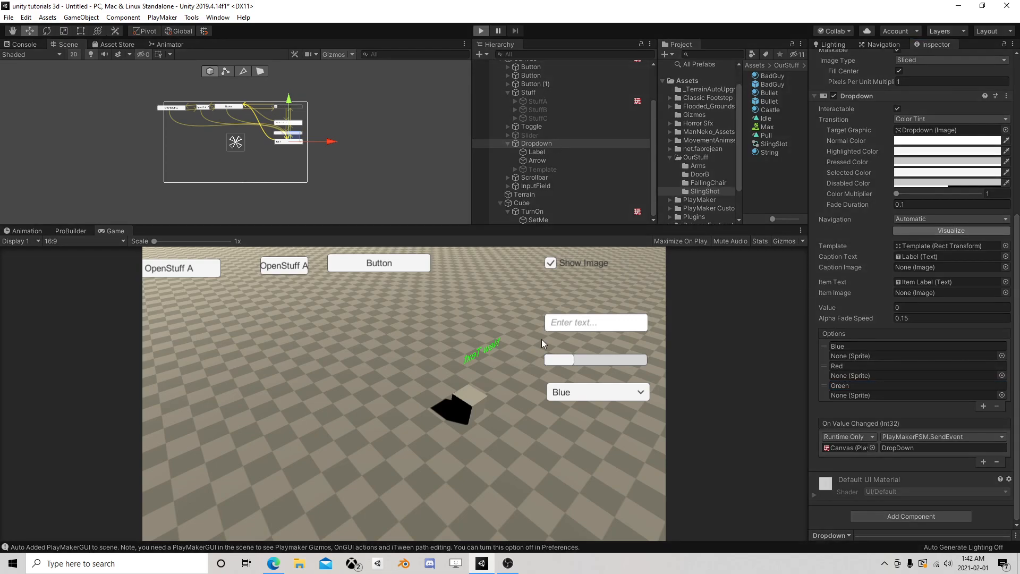
click(570, 394)
click(585, 423)
click(573, 393)
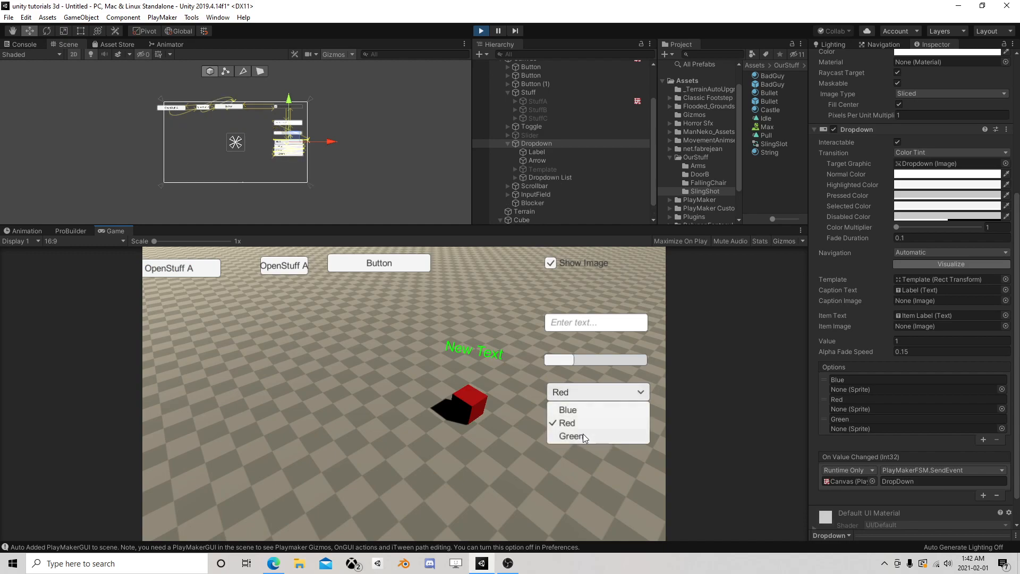
click(580, 434)
click(577, 397)
click(578, 409)
- Enter "ghfhgfghfh" in the game's text input field and test the Show Image toggle
click(586, 323)
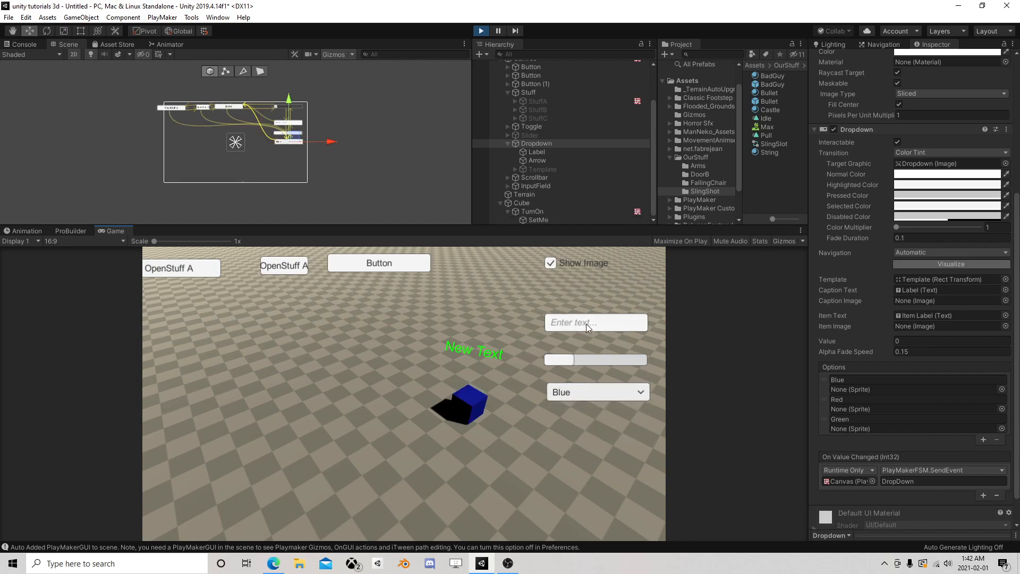
text(ghfhgfghfh)
click(550, 263)
click(552, 266)
- Test the top buttons and the scrollbar, choose Red in the dropdown, and stop play mode
click(391, 262)
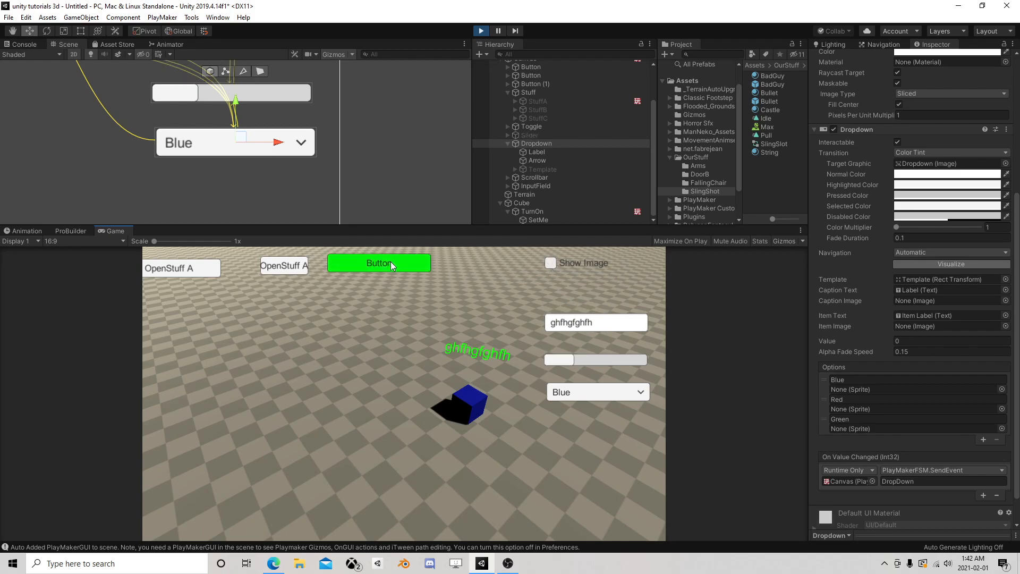
click(190, 261)
drag(559, 360, 530, 373)
click(594, 393)
click(587, 423)
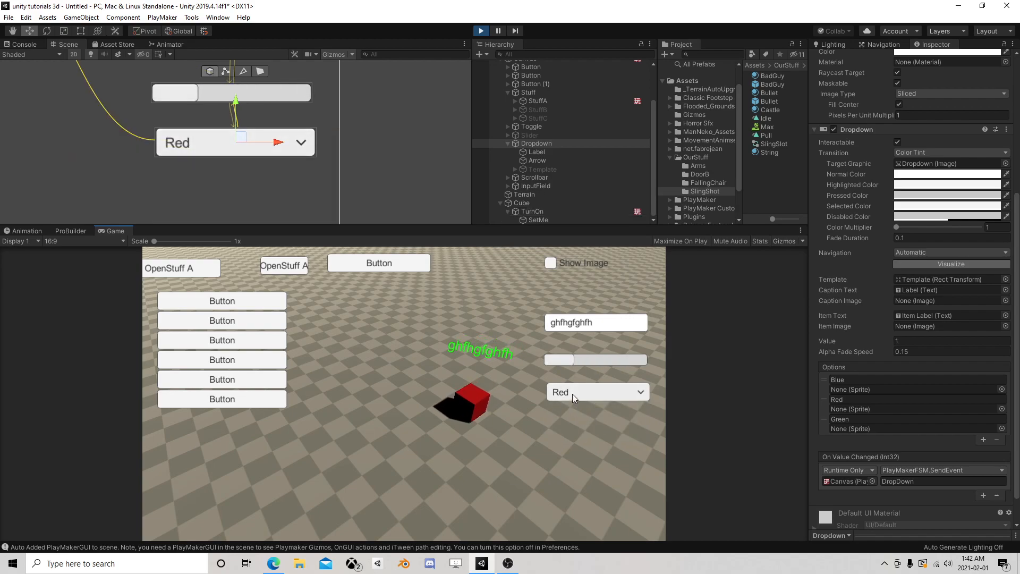
click(482, 31)
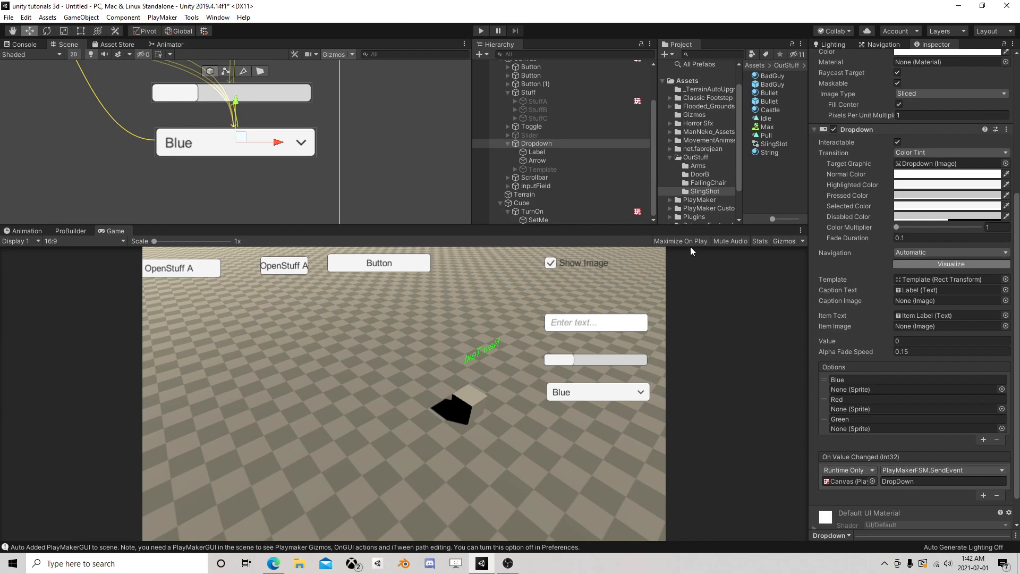
- Collapse the Dropdown object and view State 1 of the Canvas's Master state machine
click(508, 143)
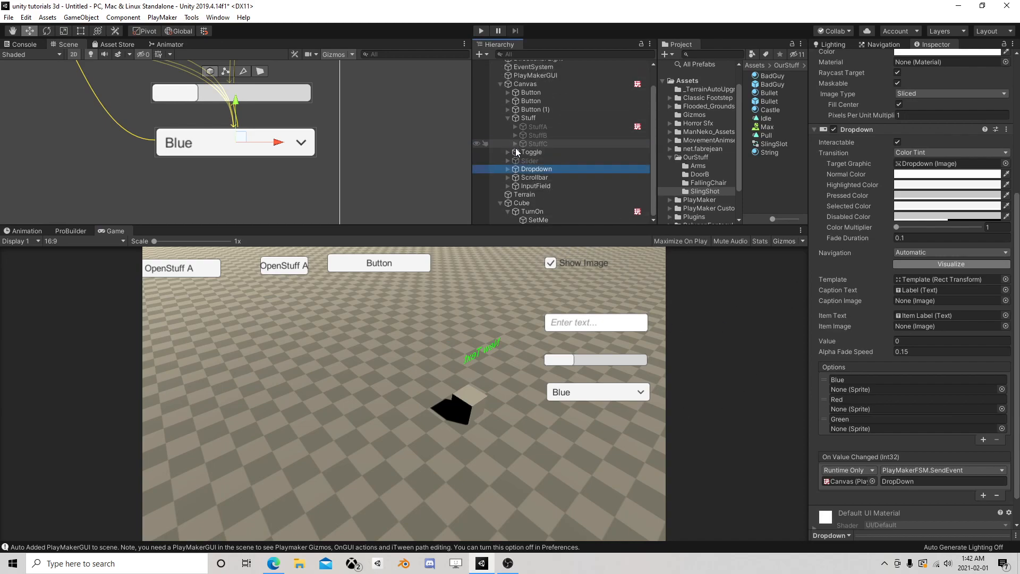
scroll(530, 159, up, 2)
click(528, 107)
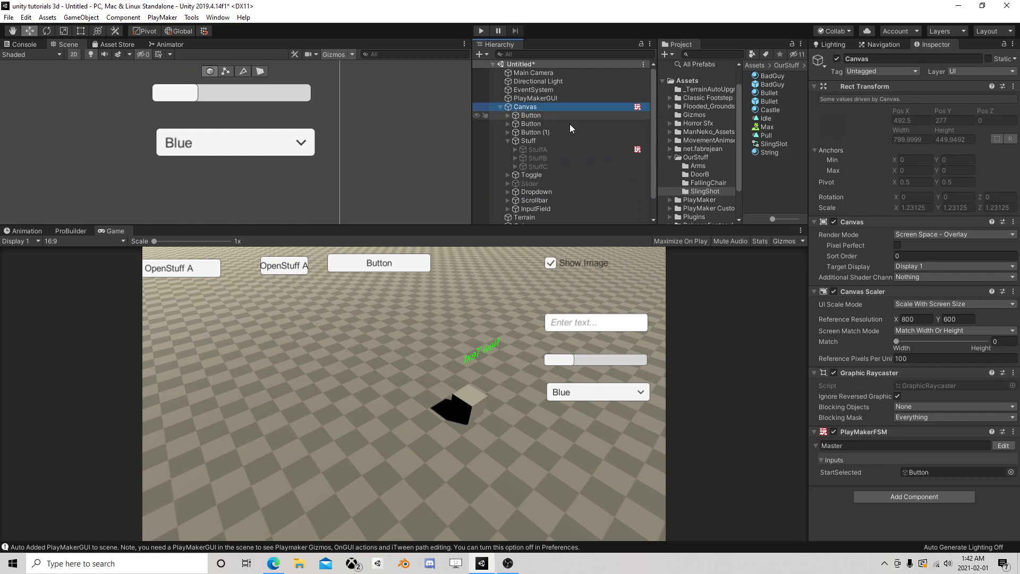
click(1003, 446)
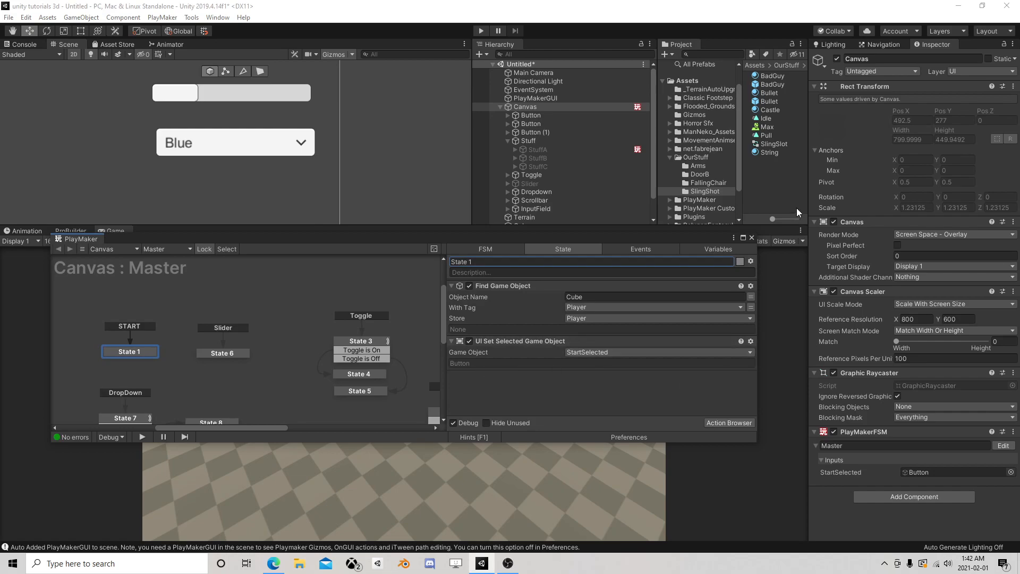
click(751, 237)
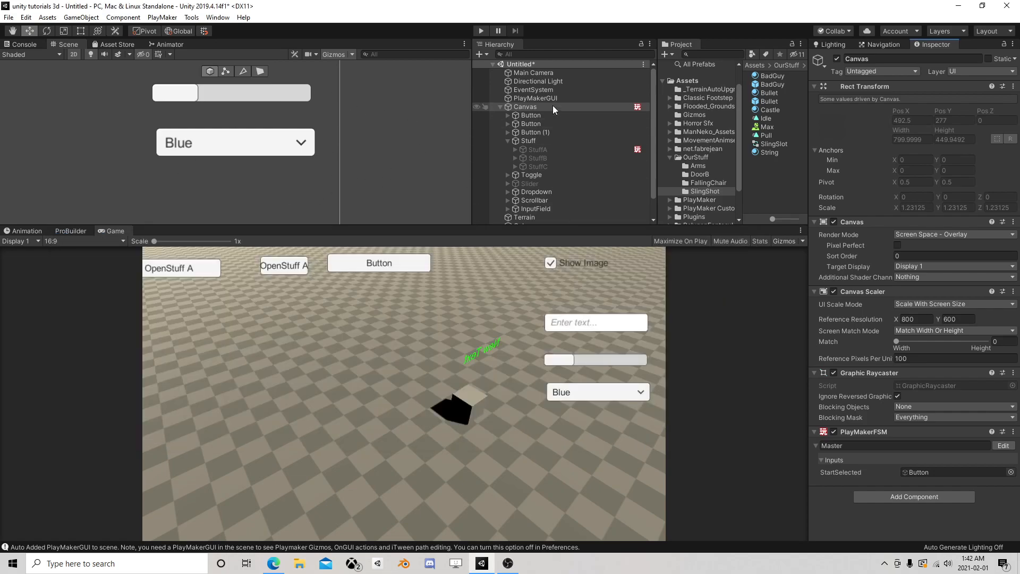
- Examine the first Canvas Button in the scene along with its color, navigation and On Click settings
click(538, 115)
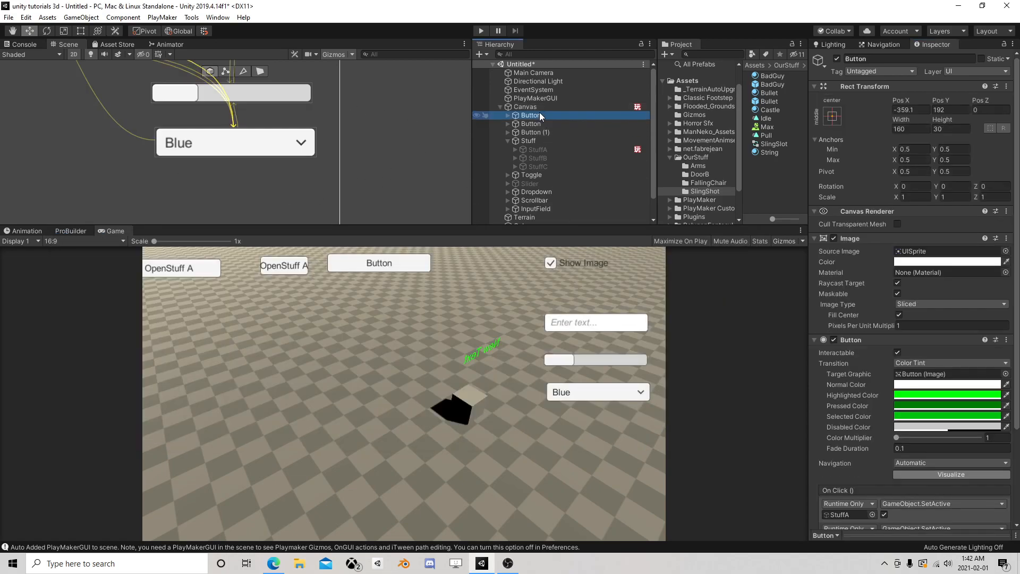
middle_drag(261, 112, 365, 195)
scroll(377, 160, down, 1)
key(f)
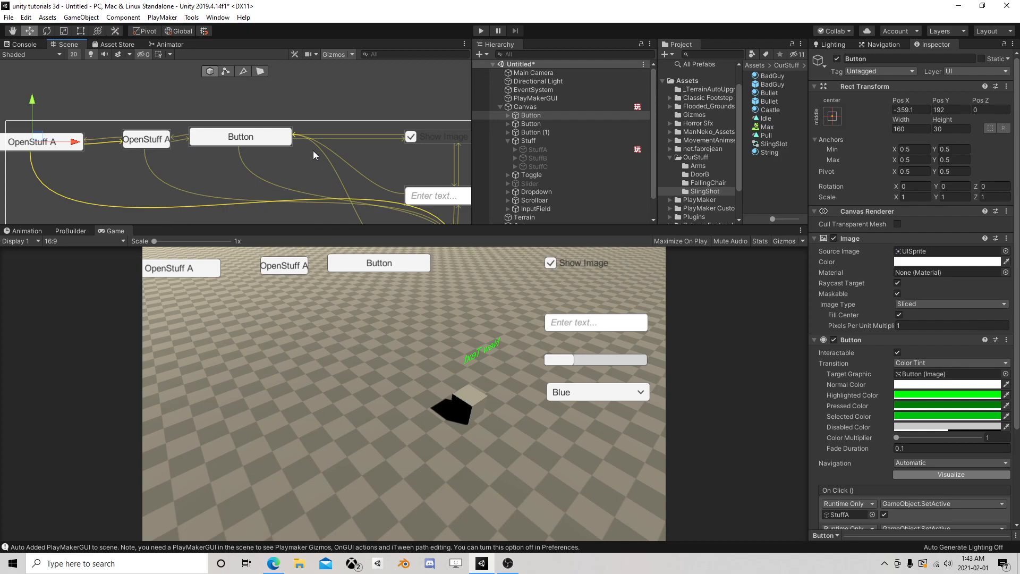
middle_drag(371, 192, 425, 184)
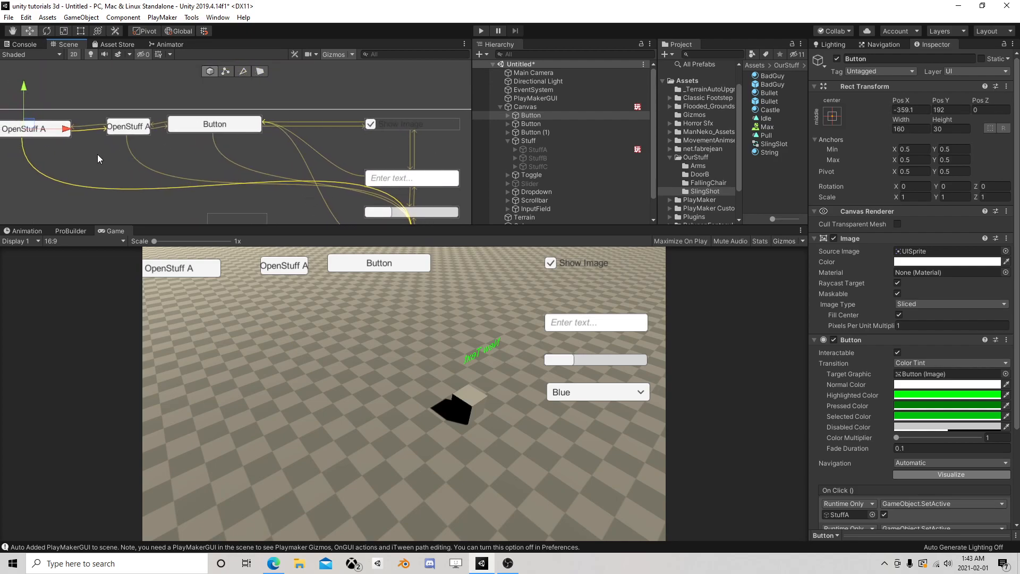
scroll(98, 153, down, 2)
scroll(873, 419, down, 4)
scroll(867, 407, up, 4)
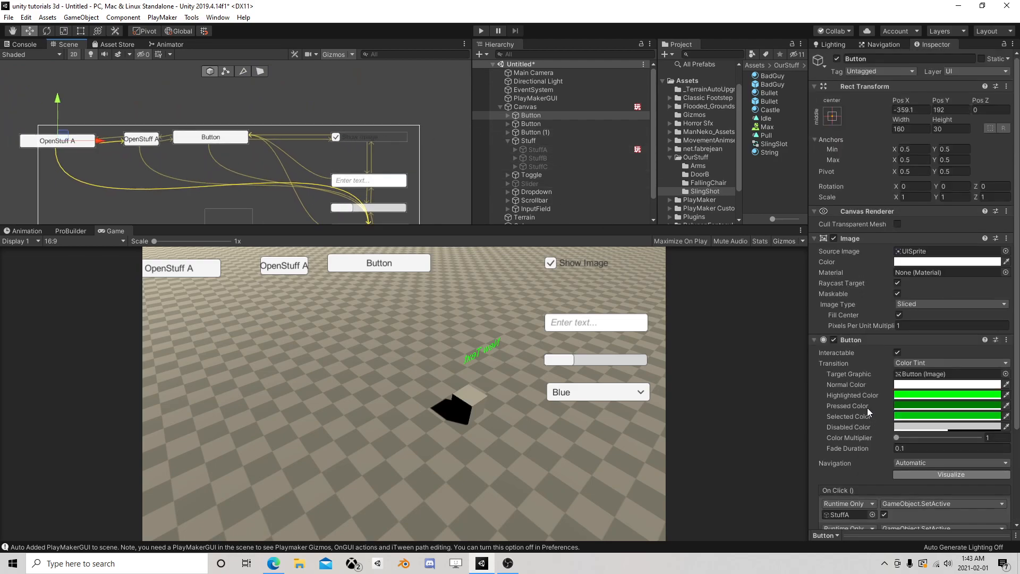
click(508, 140)
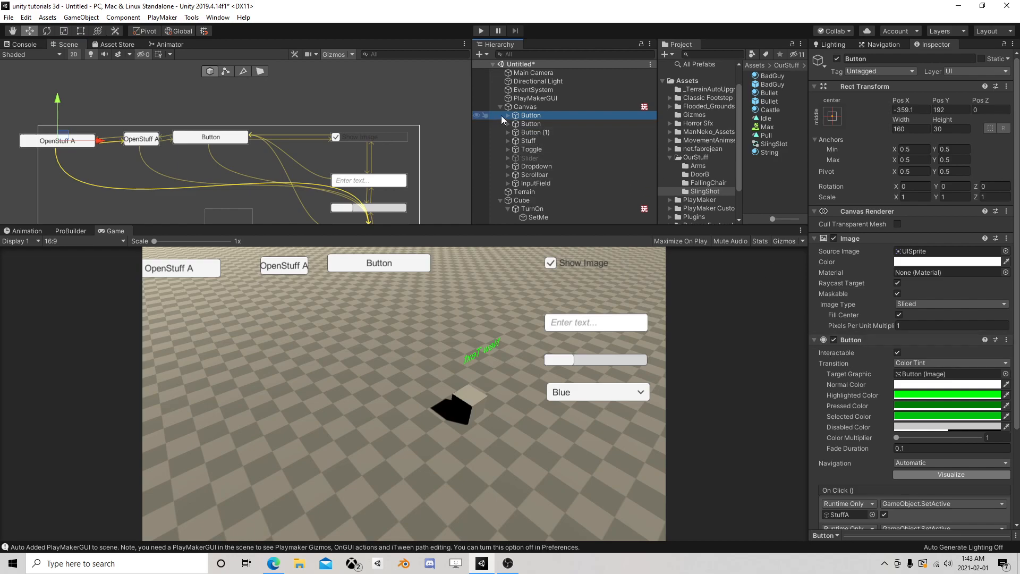
scroll(898, 393, down, 4)
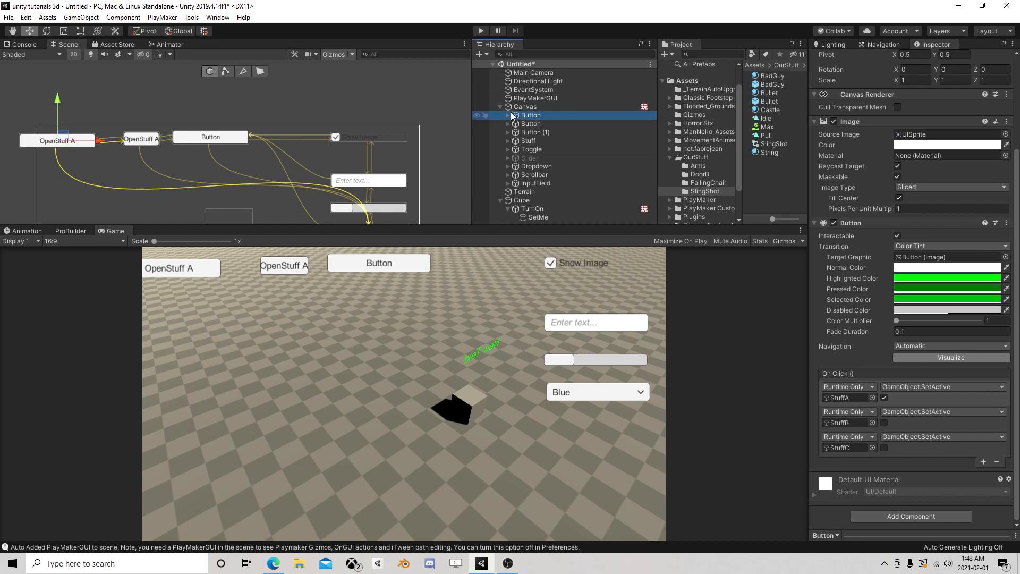
- Review State 7 and its Blue, Red and Green transitions in the Canvas's Master state machine
click(532, 109)
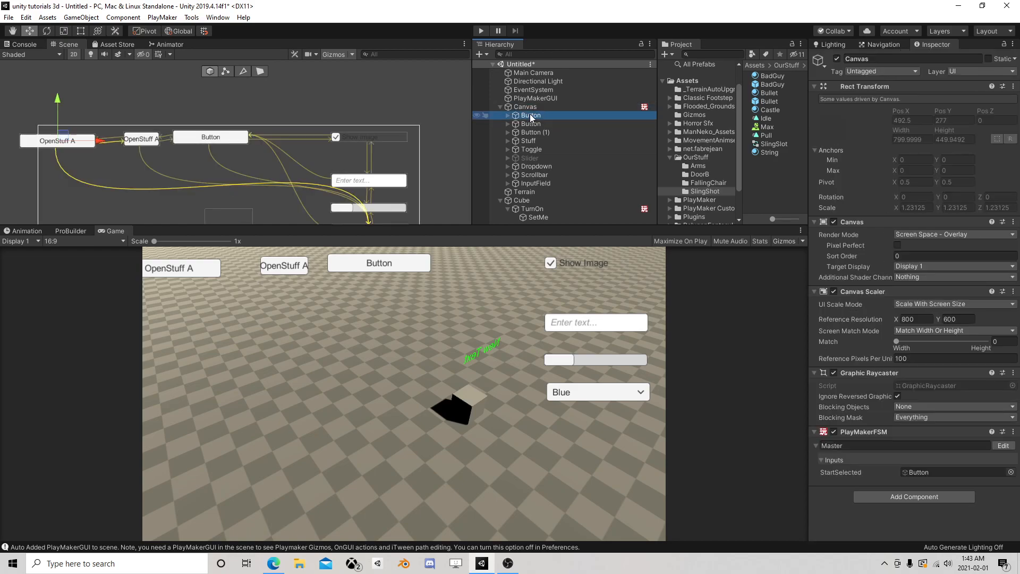
click(1003, 445)
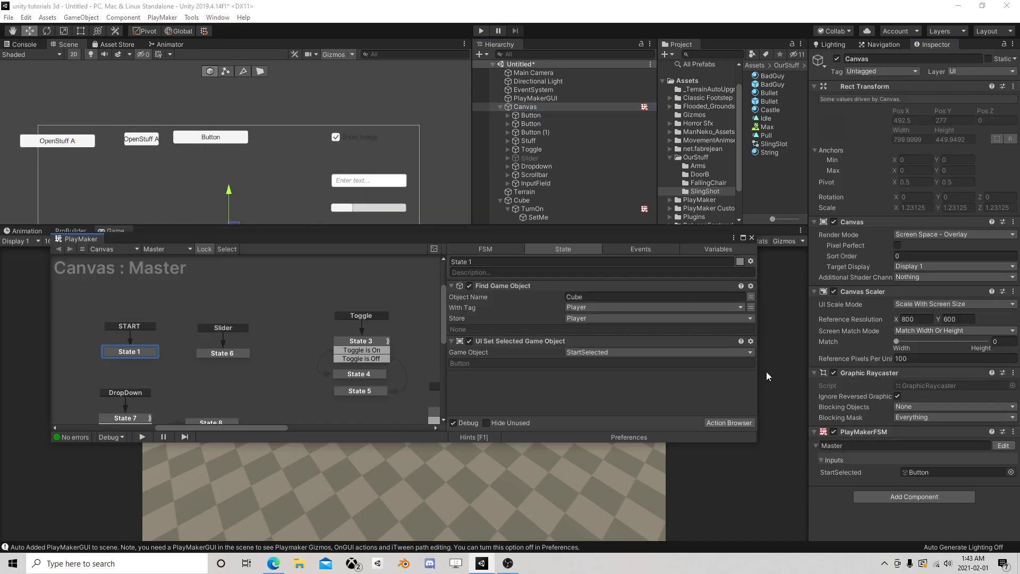
middle_drag(267, 362, 354, 269)
click(245, 301)
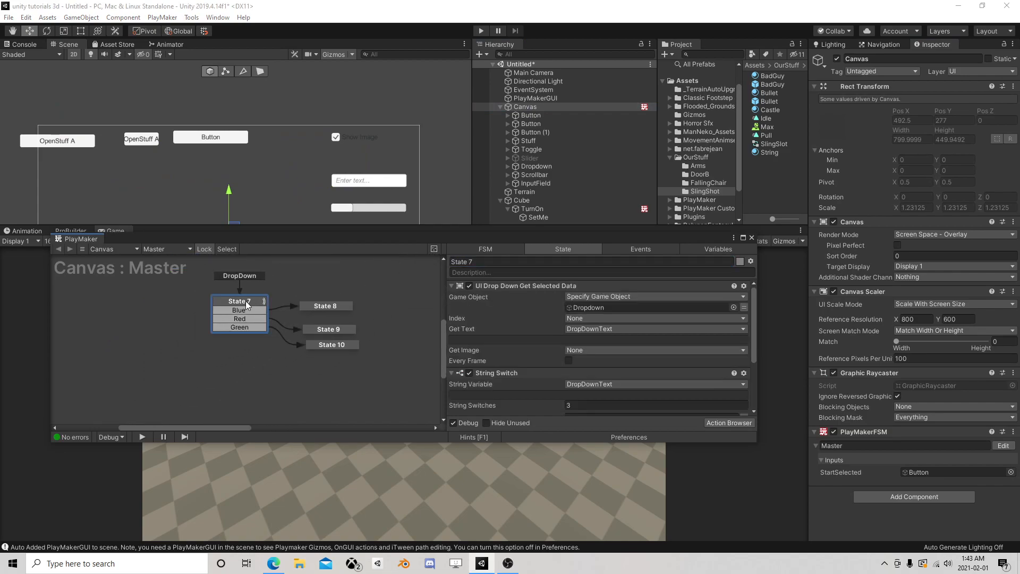
middle_drag(227, 304, 308, 370)
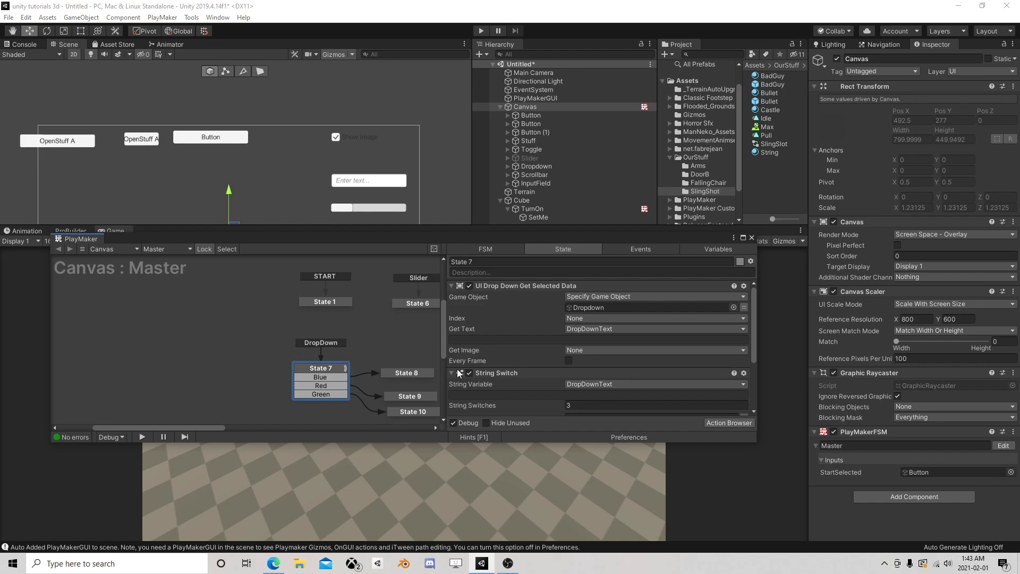
middle_drag(367, 342, 226, 348)
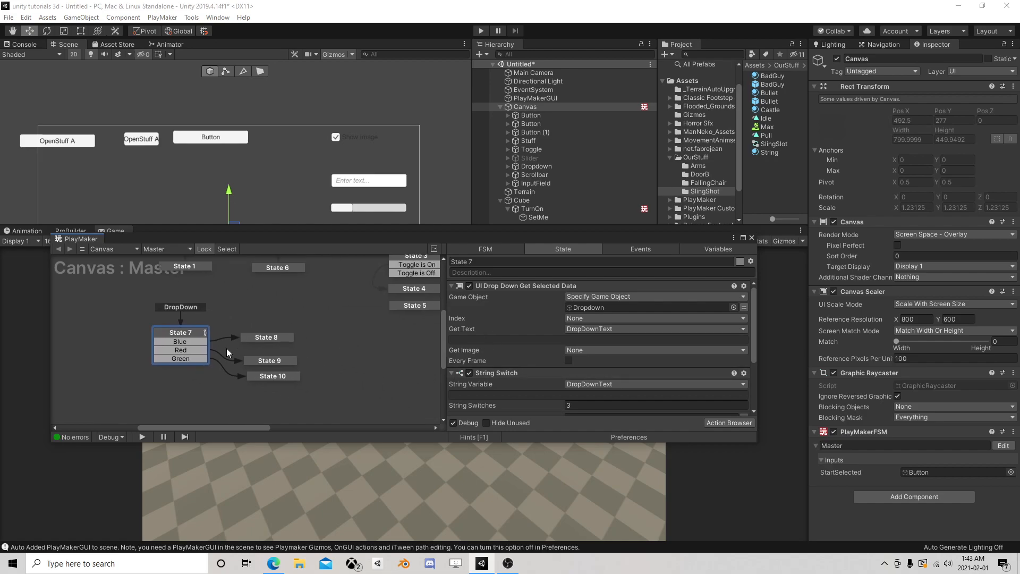
click(751, 238)
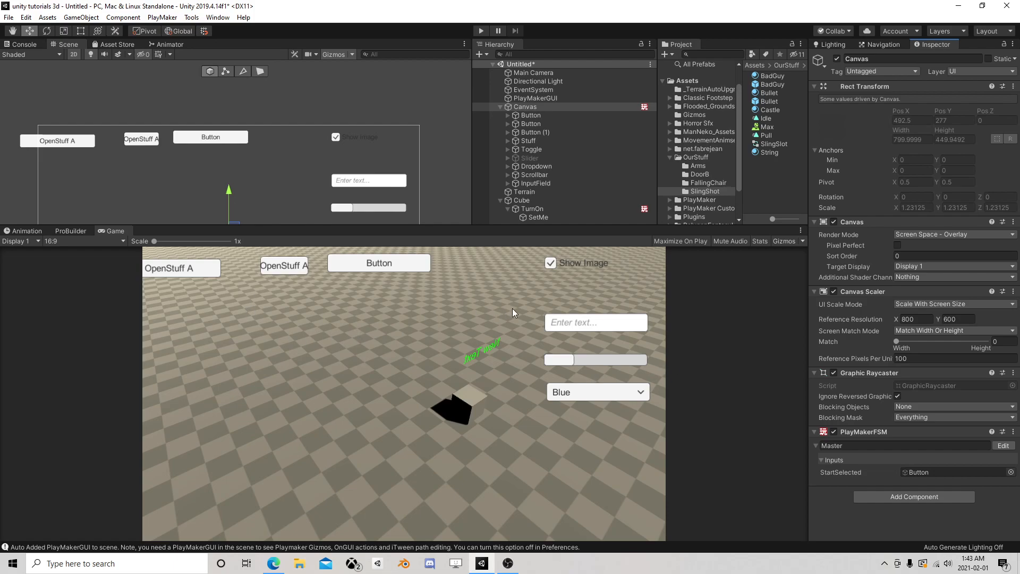
- Arrange the InputField, Slider and Scroll states of the Canvas's Master state machine in a row with the Toggle group
click(499, 107)
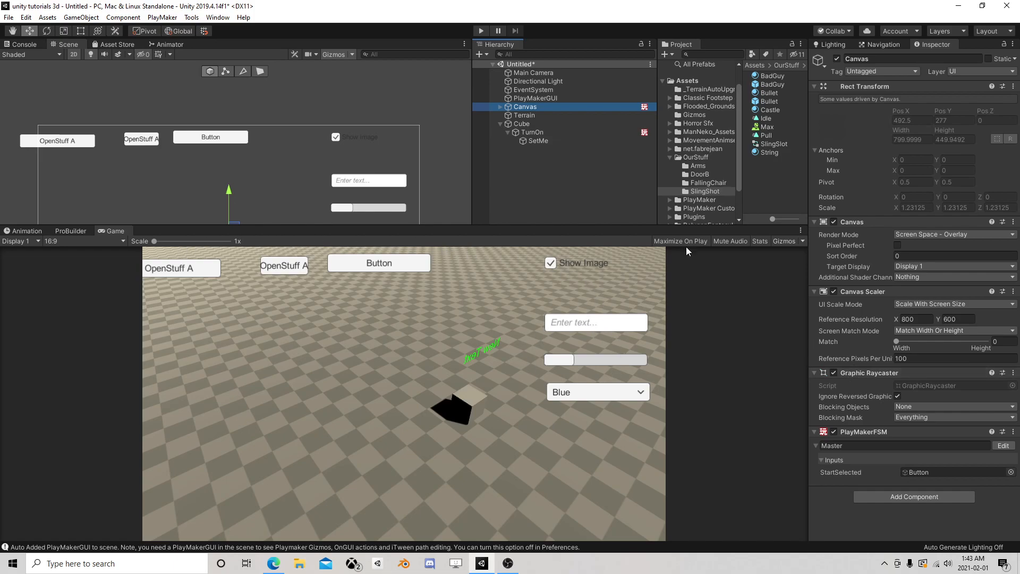
click(1004, 445)
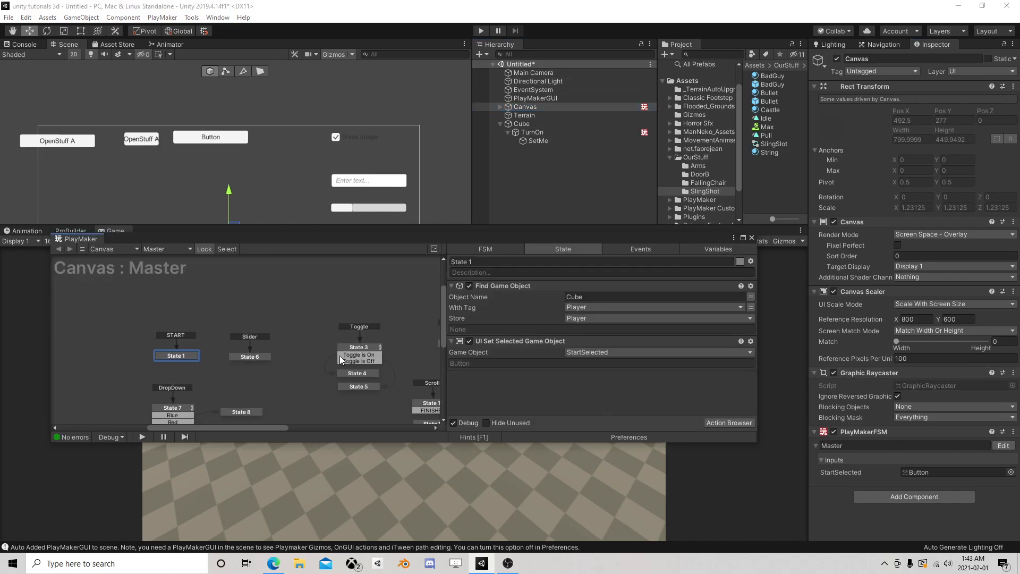
middle_drag(363, 378, 323, 334)
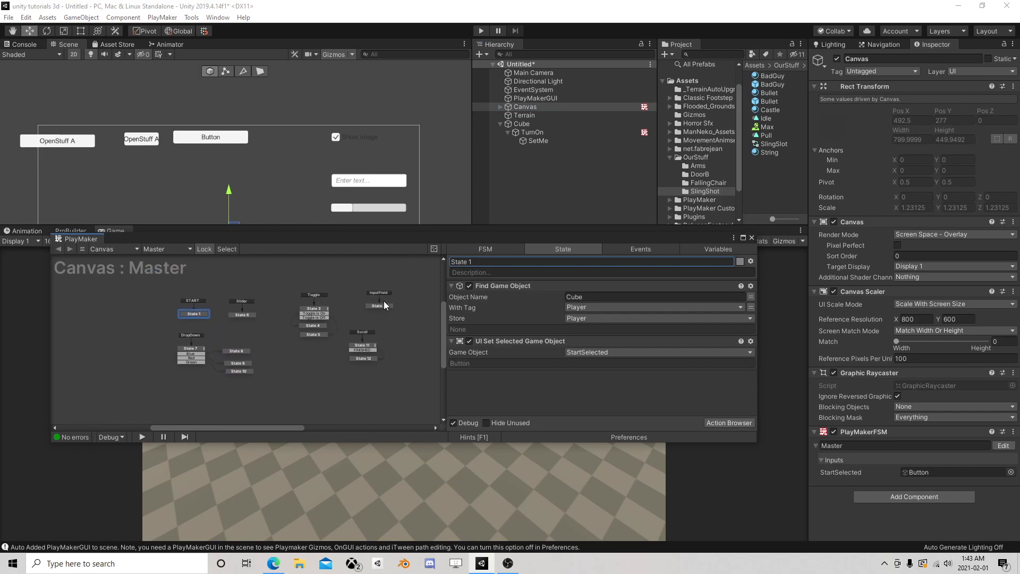
drag(384, 304, 353, 309)
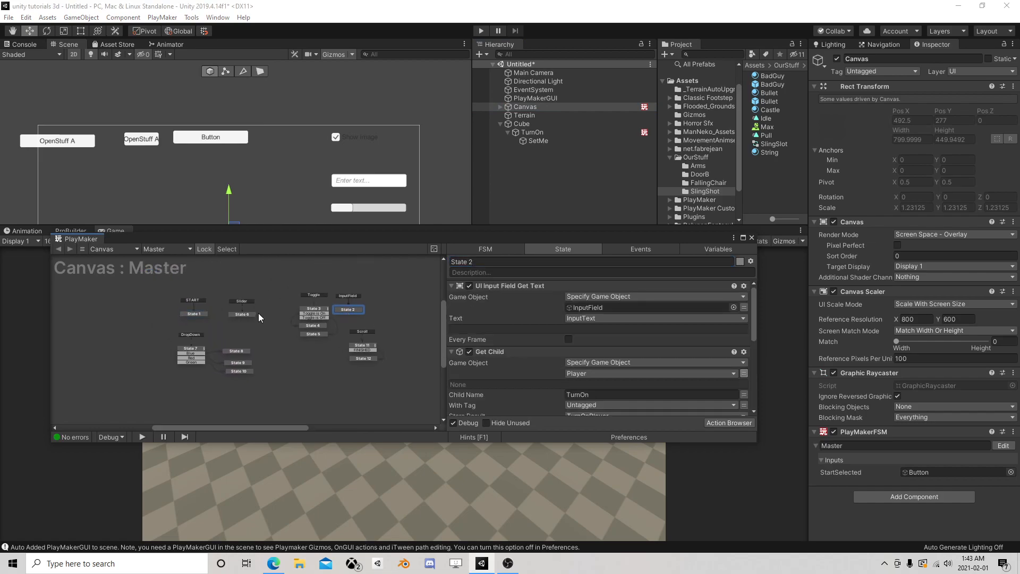
drag(253, 314, 287, 308)
drag(342, 337, 392, 312)
scroll(223, 310, up, 3)
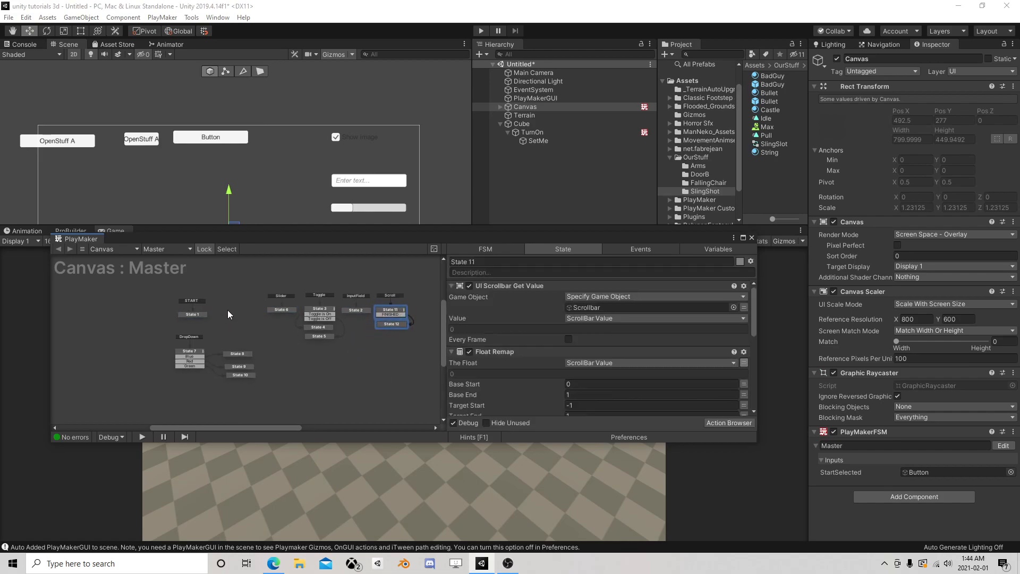
- Select State 1, search the available actions for "inp" and look through the UI Input Field actions
click(180, 317)
click(728, 423)
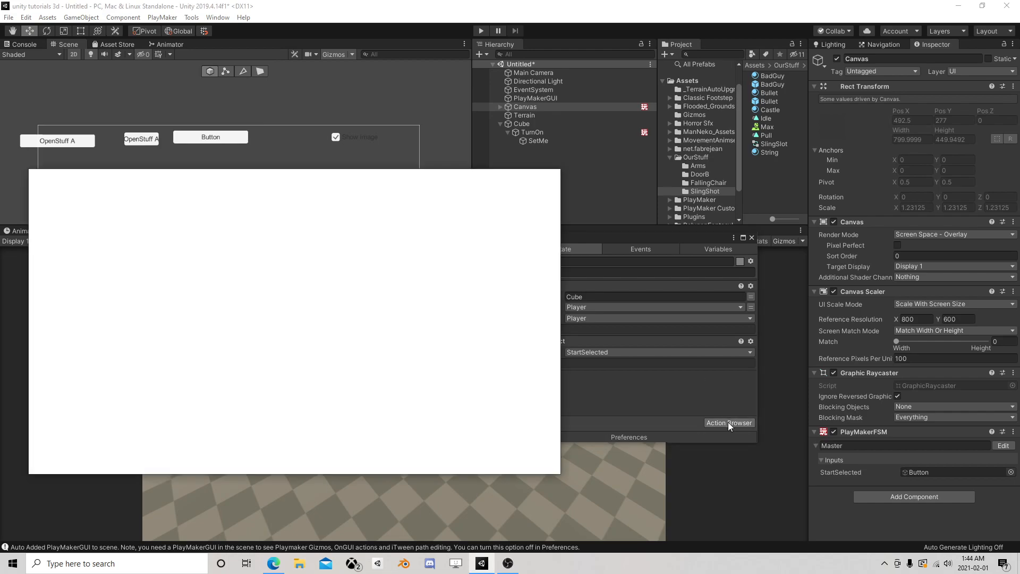
text(inp)
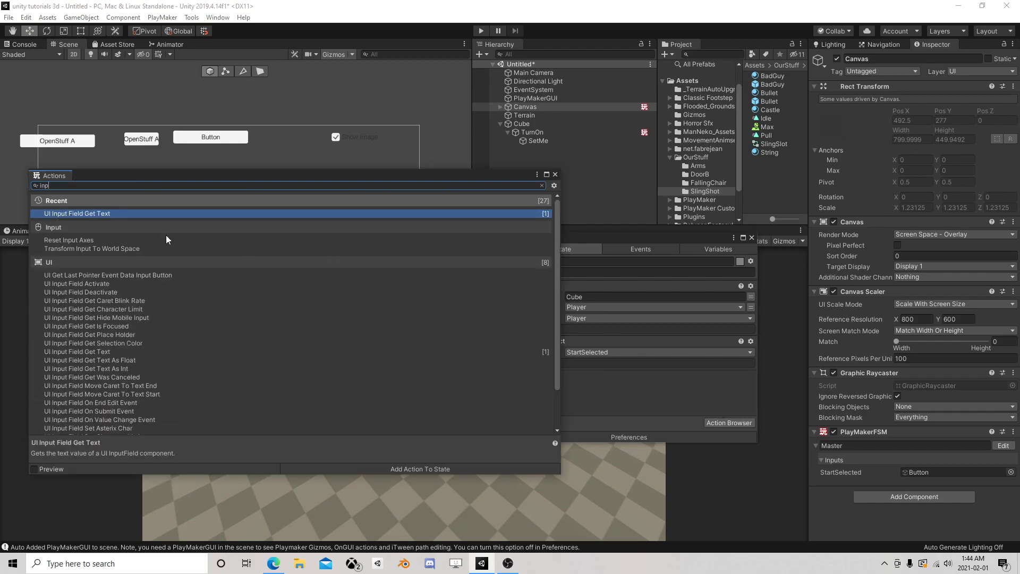
scroll(123, 321, down, 1)
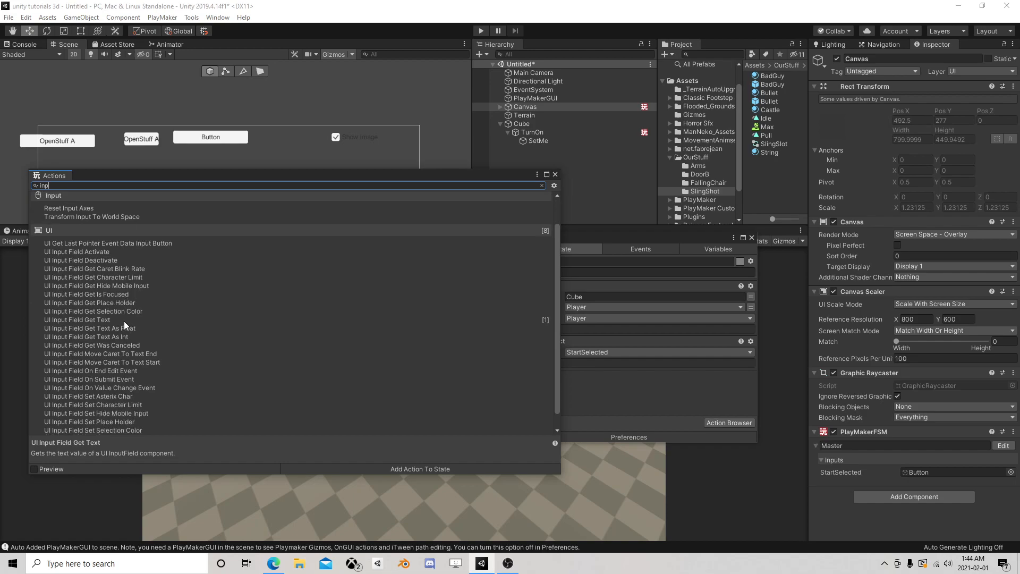
scroll(73, 333, down, 1)
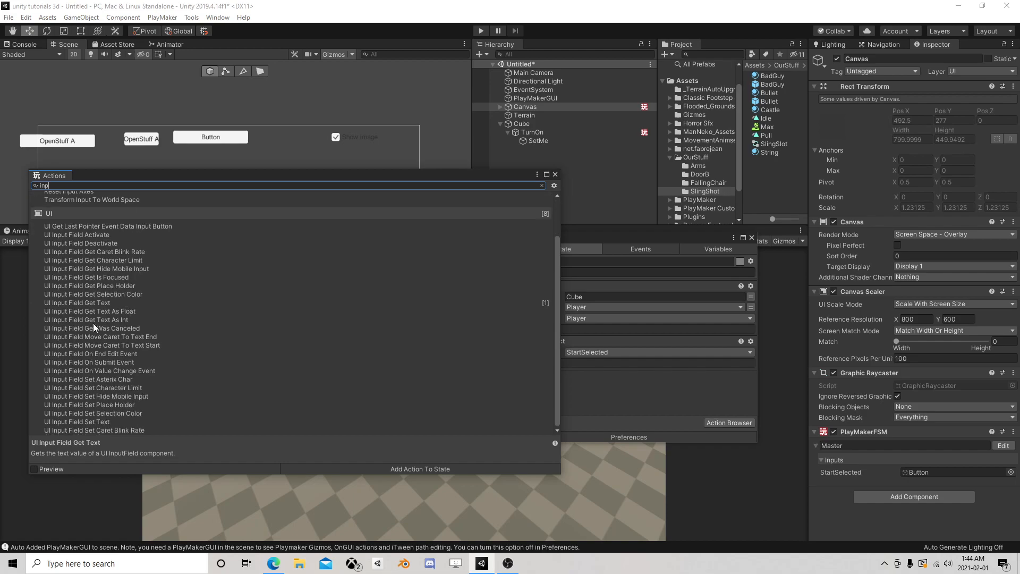
- Search the actions for "but" and add UI Button On Click Event to State 1
key(ctrl+a)
text(but)
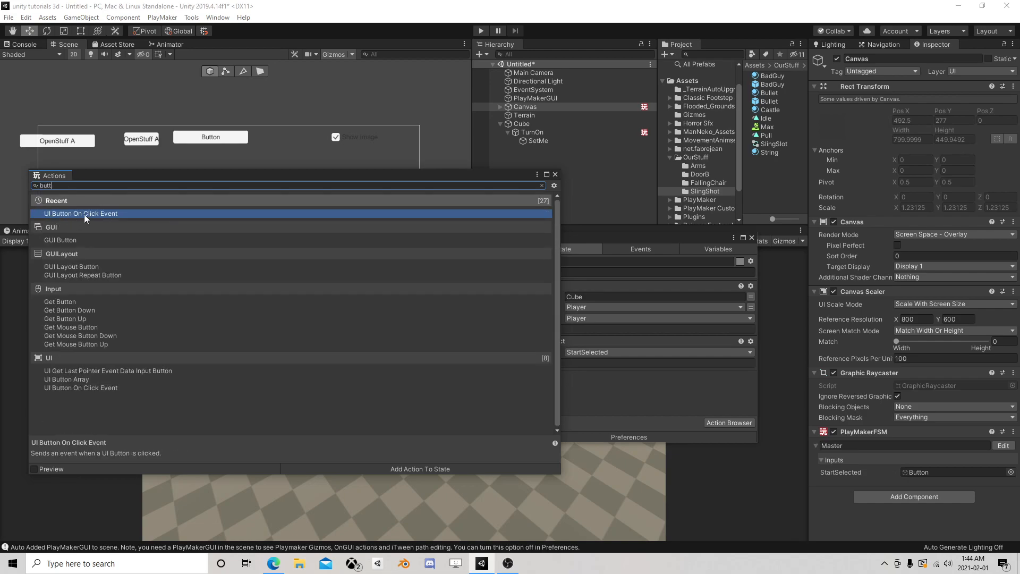
double_click(84, 215)
click(555, 175)
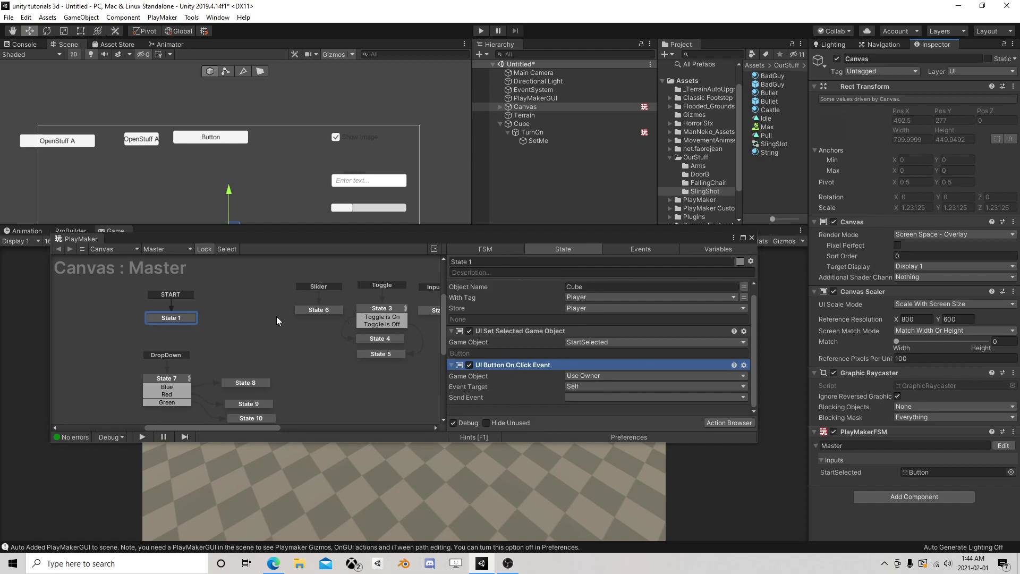
- Remove the UI Button On Click Event action from State 1 and close the state machine editor
click(512, 330)
click(517, 365)
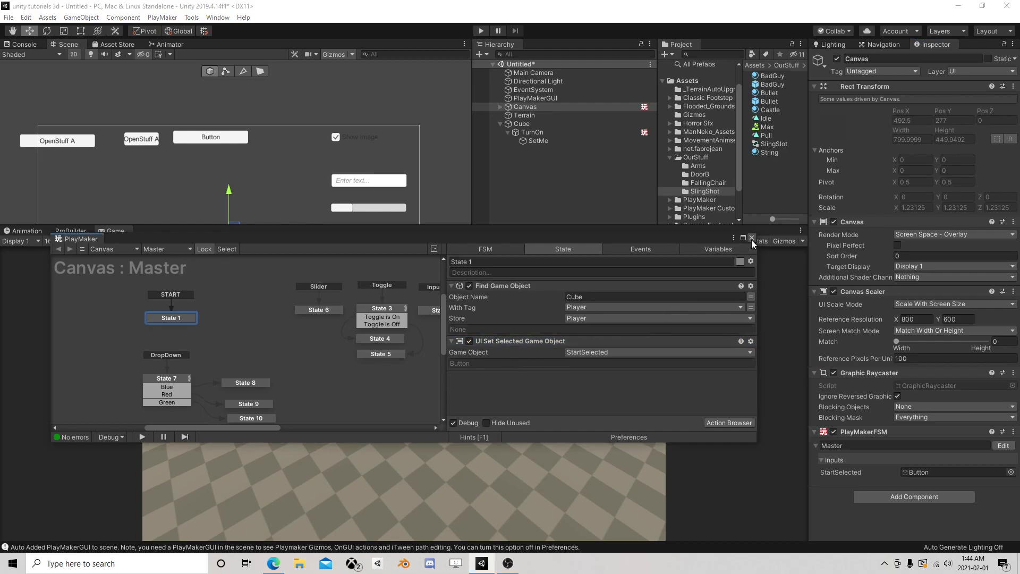
click(752, 238)
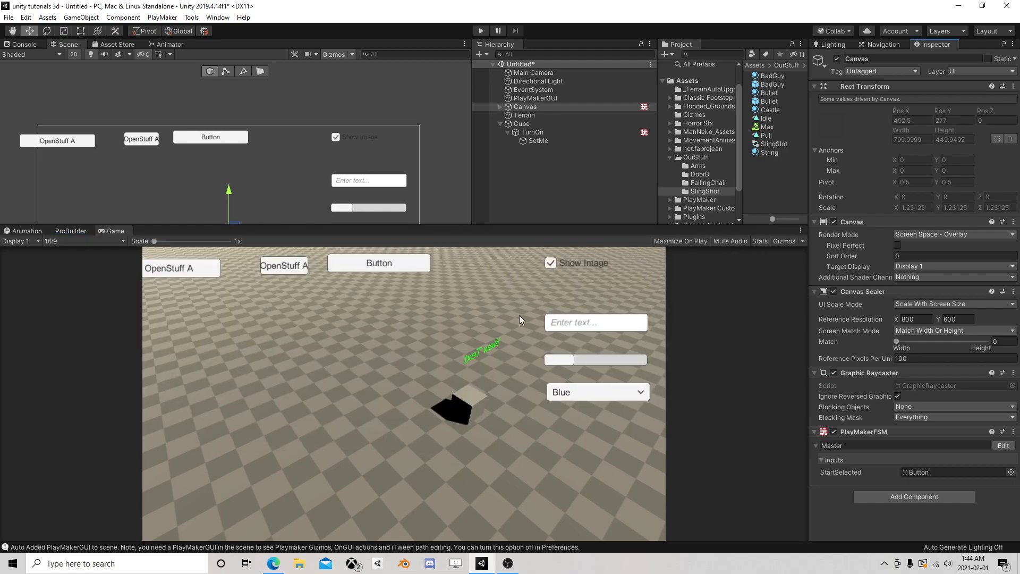